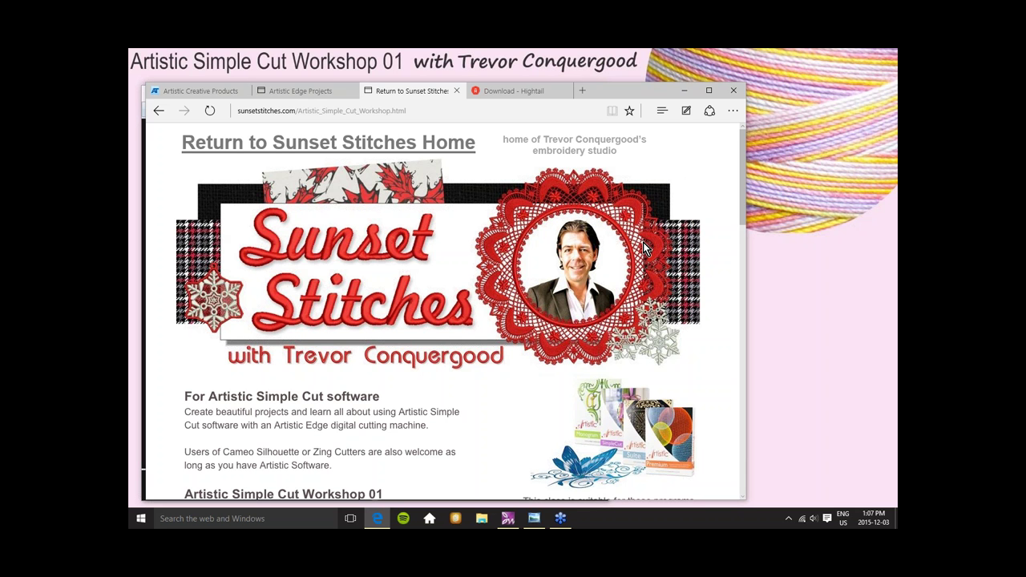
# Open the Hightail page for AW06-05-E.zip and download the archive.
pyautogui.scroll(-3, 643, 243)
pyautogui.scroll(3, 641, 245)
pyautogui.click(501, 92)
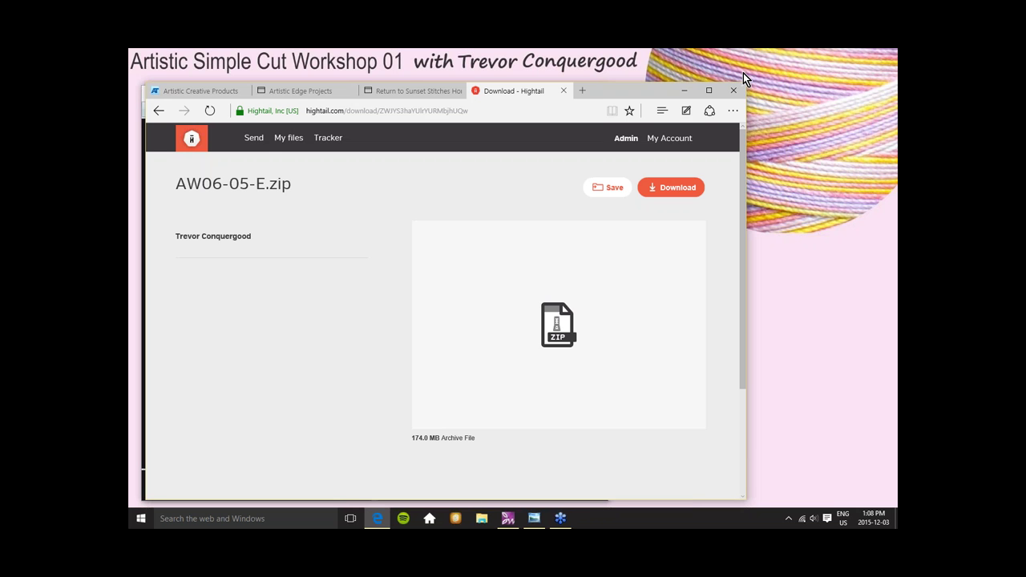
pyautogui.click(677, 188)
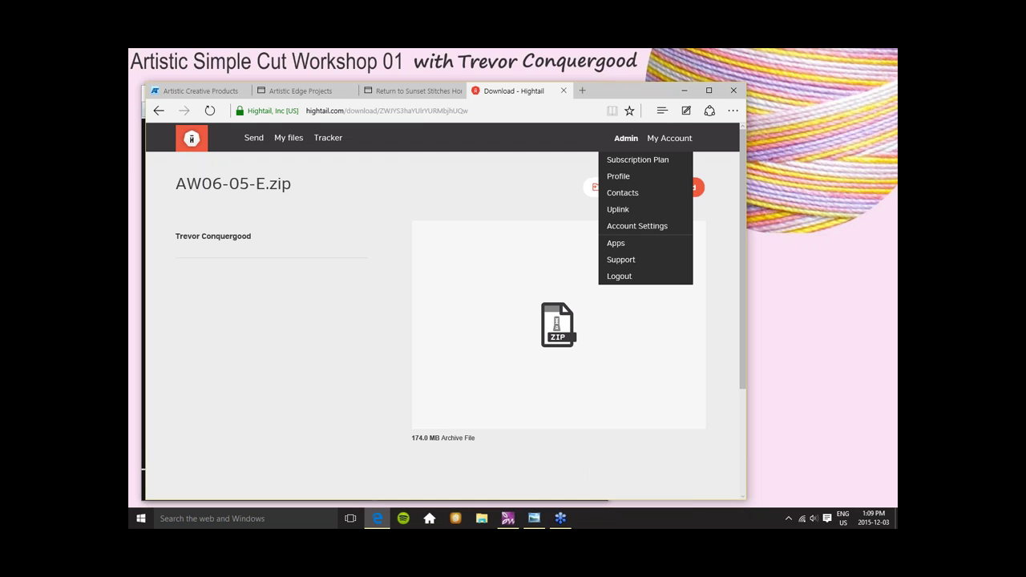
pyautogui.click(659, 110)
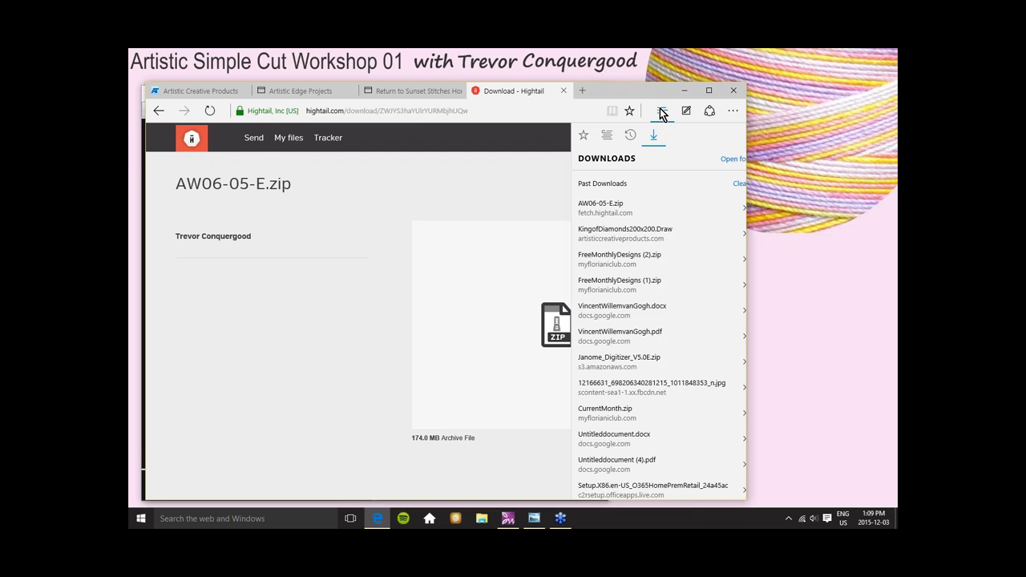
pyautogui.click(576, 207)
pyautogui.click(766, 56)
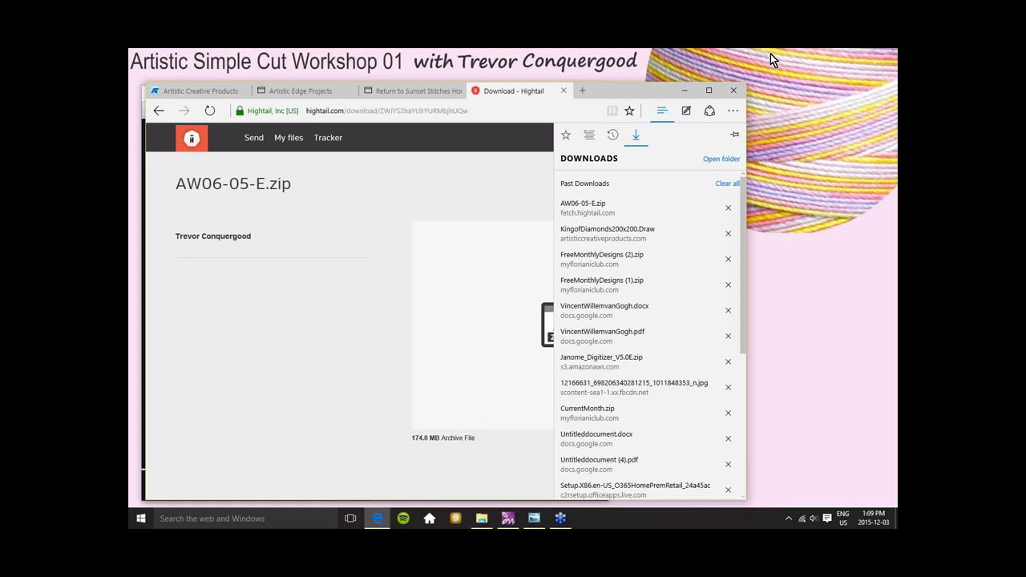
pyautogui.click(344, 233)
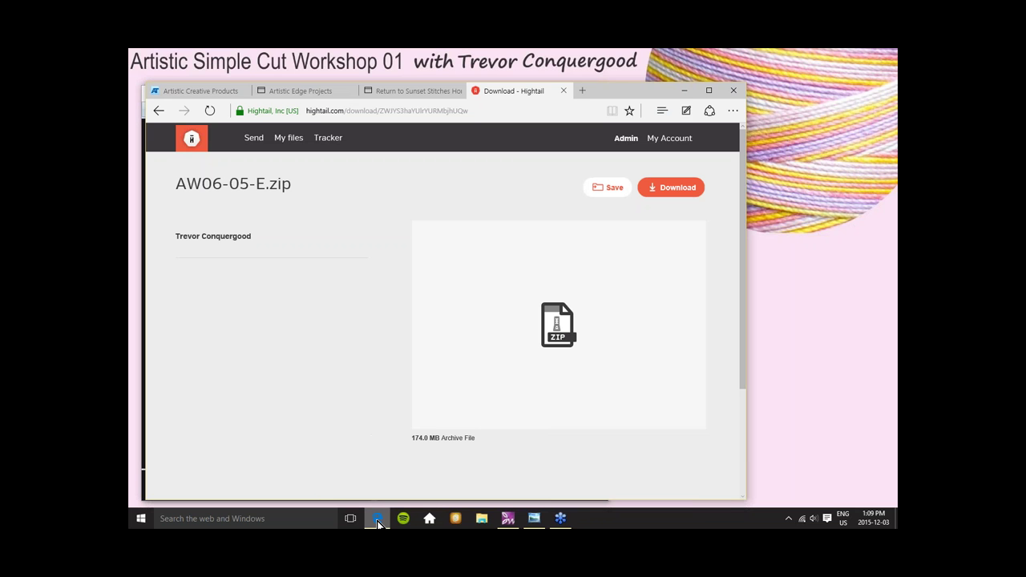
# Open the downloaded AW06-05-E.zip from the browser's download list and reposition its folder window over the browser.
pyautogui.moveTo(378, 519)
pyautogui.click(663, 112)
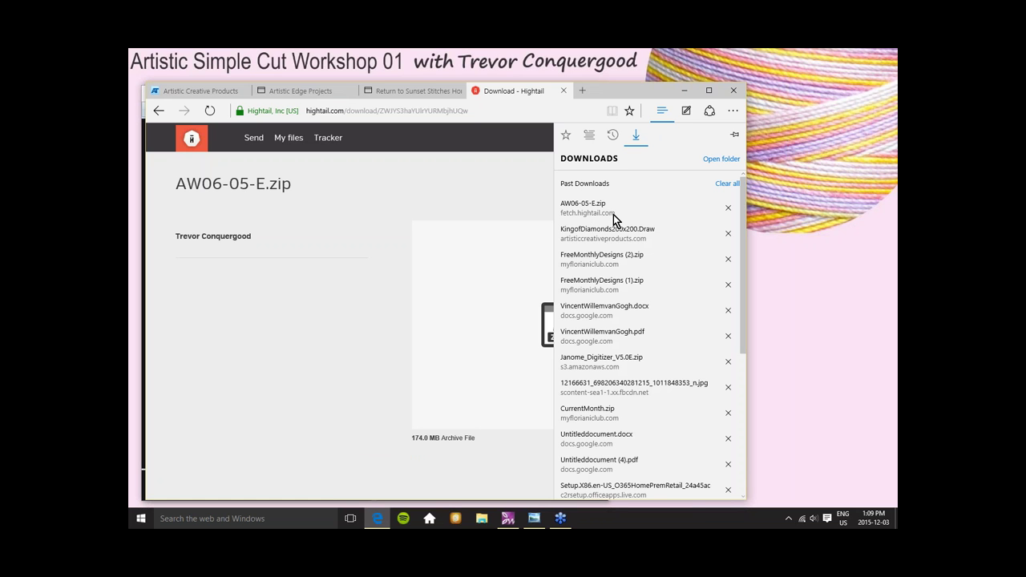
pyautogui.click(581, 206)
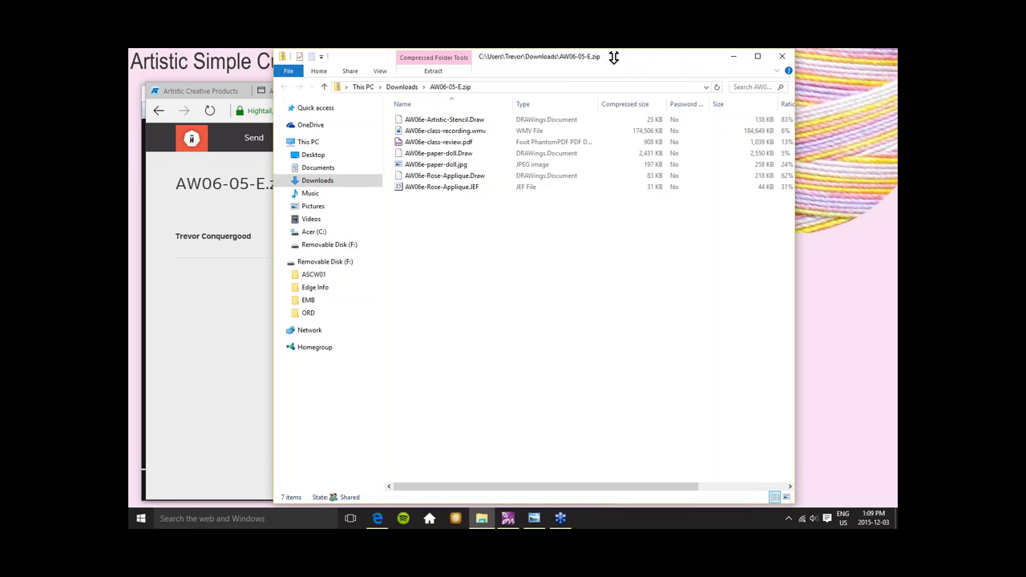
pyautogui.moveTo(612, 54); pyautogui.dragTo(655, 106)
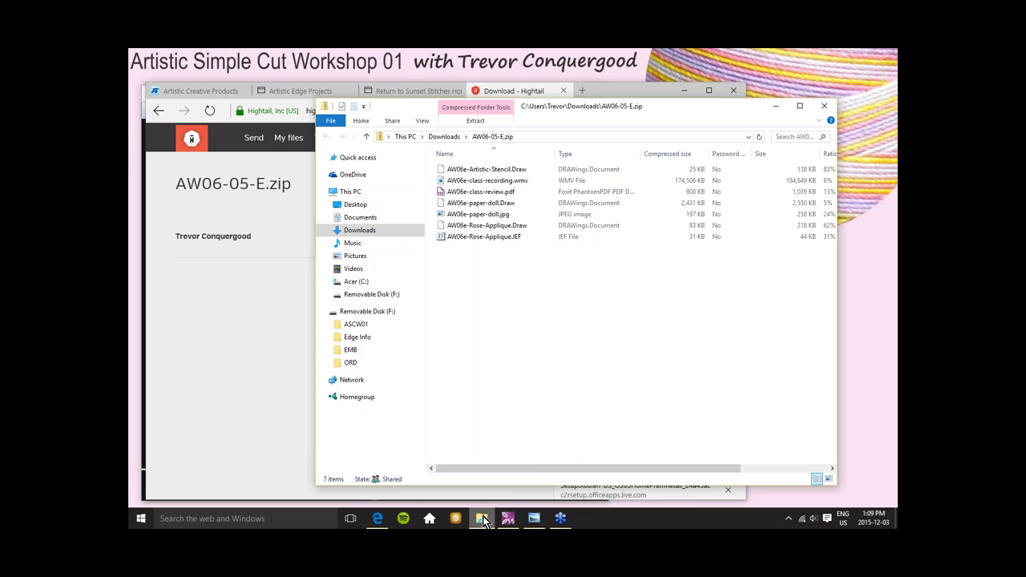
pyautogui.moveTo(484, 519)
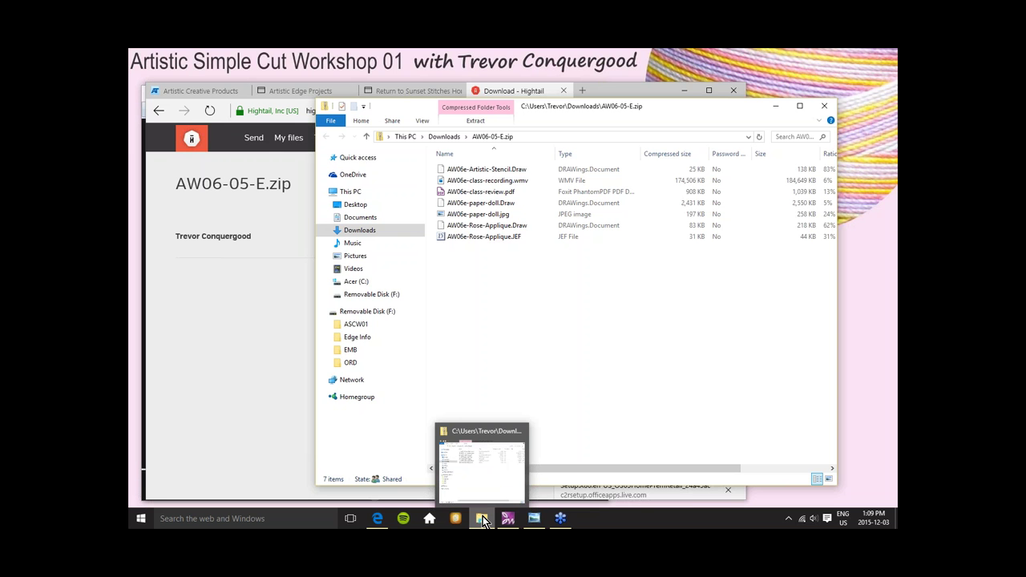
pyautogui.moveTo(722, 110); pyautogui.dragTo(639, 108)
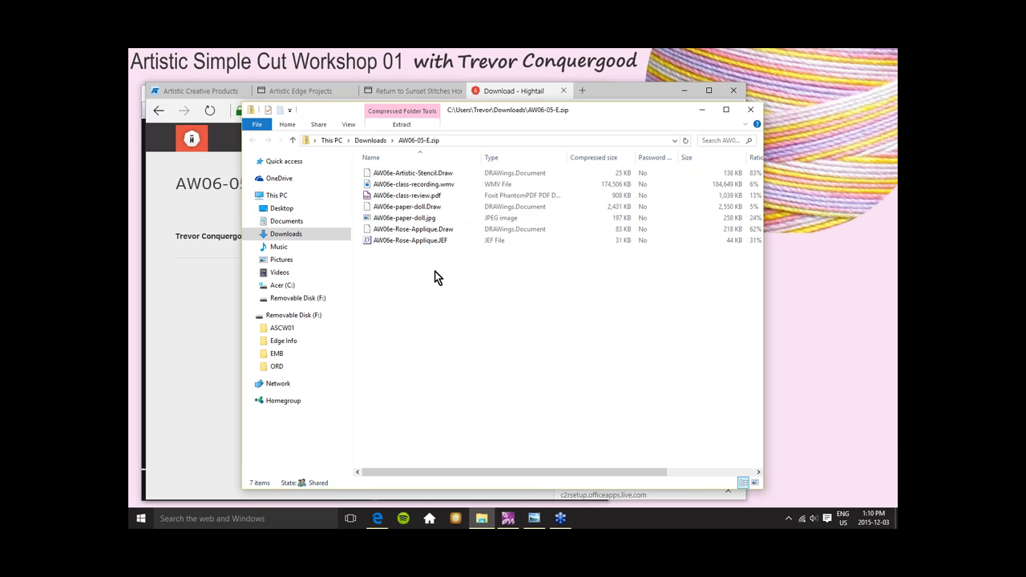
# Locate AW06-05-E.zip in the Downloads folder, check its extraction options and reopen the archive.
pyautogui.click(366, 142)
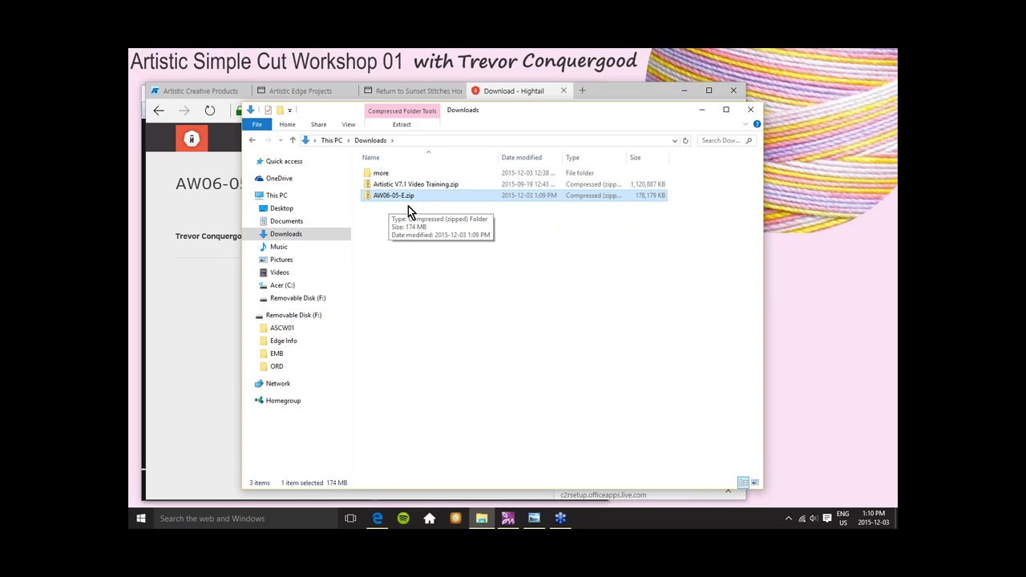
pyautogui.click(410, 269)
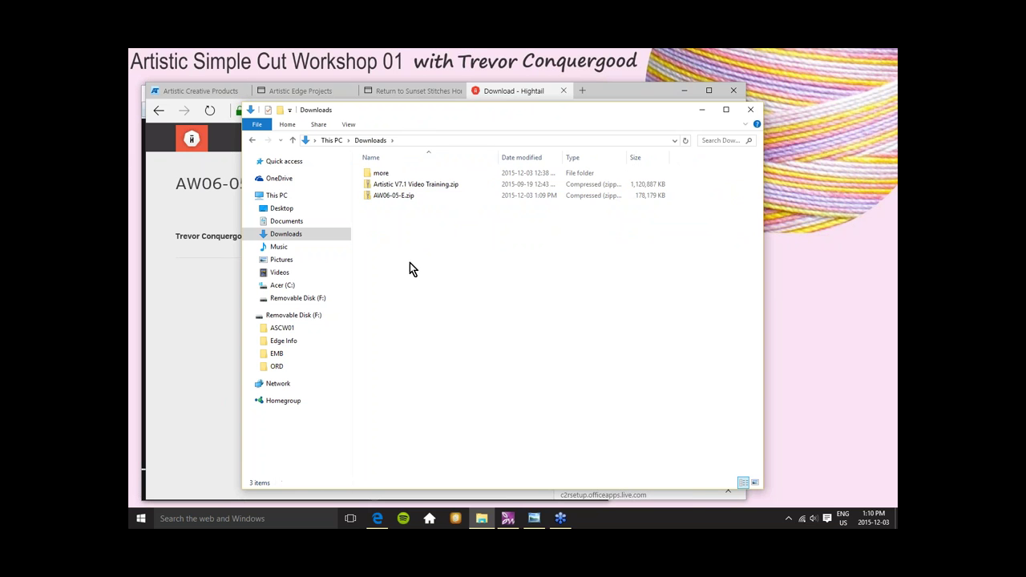
pyautogui.click(388, 195)
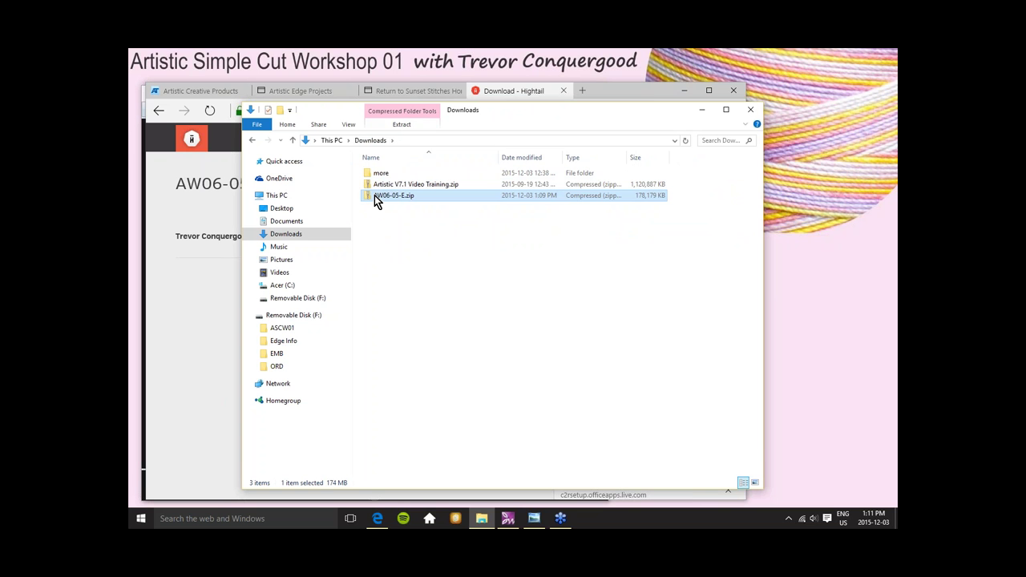
pyautogui.click(400, 125)
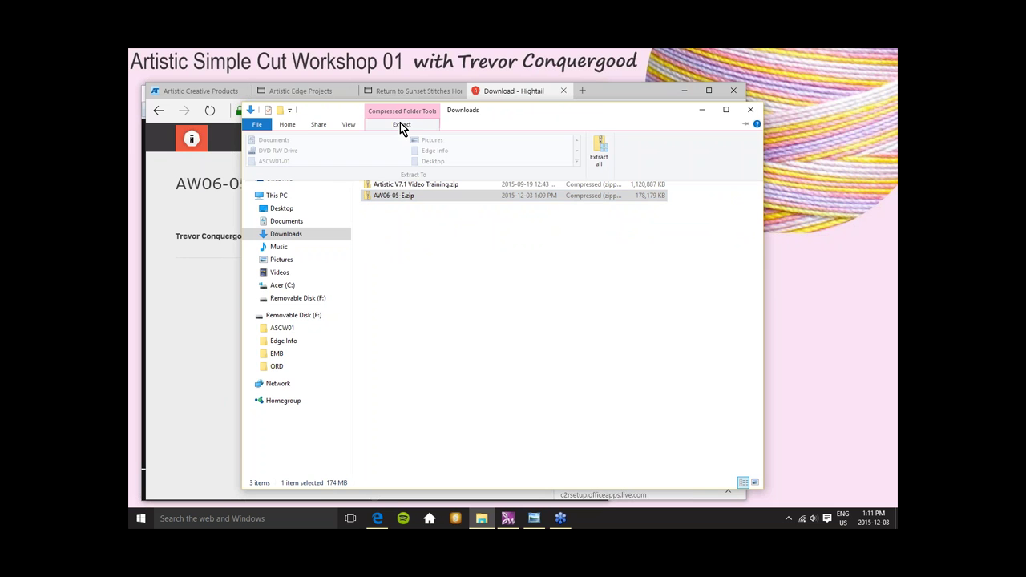
pyautogui.click(419, 275)
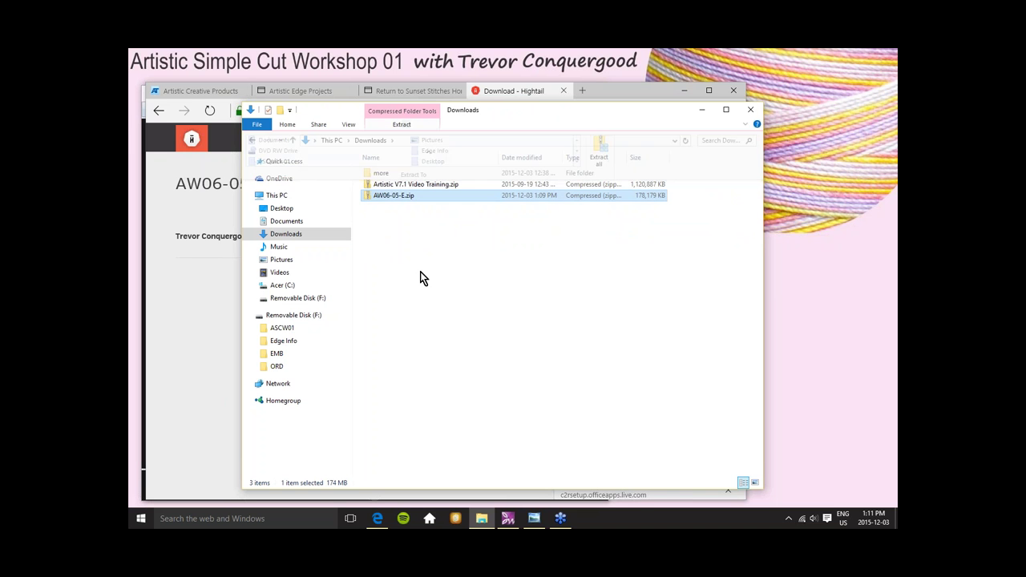
pyautogui.doubleClick(398, 194)
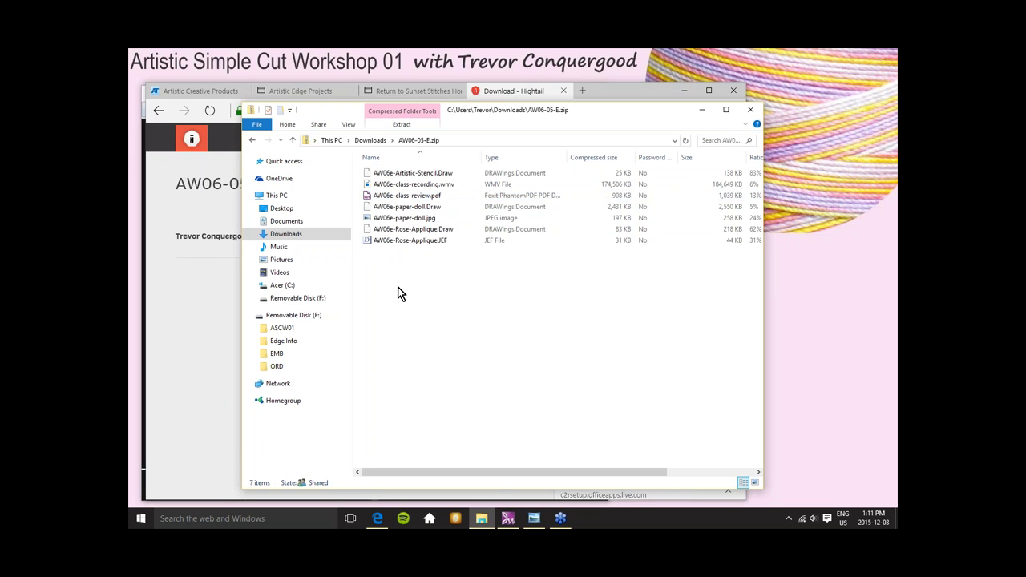
# Select all files in AW06-05-E.zip and extract them to the ASCW01-01 folder.
pyautogui.moveTo(398, 286); pyautogui.dragTo(415, 160)
pyautogui.click(410, 125)
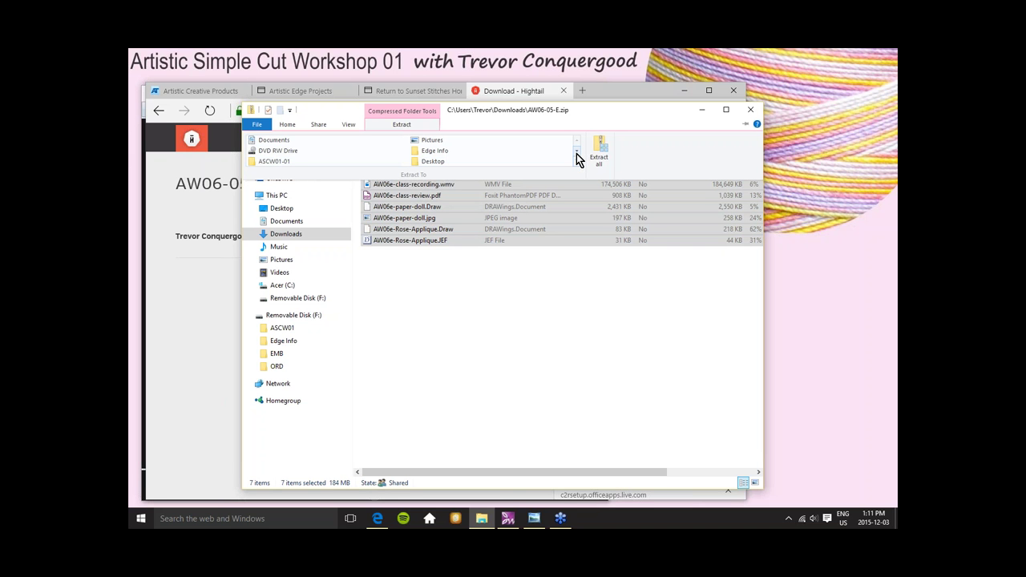
pyautogui.click(577, 161)
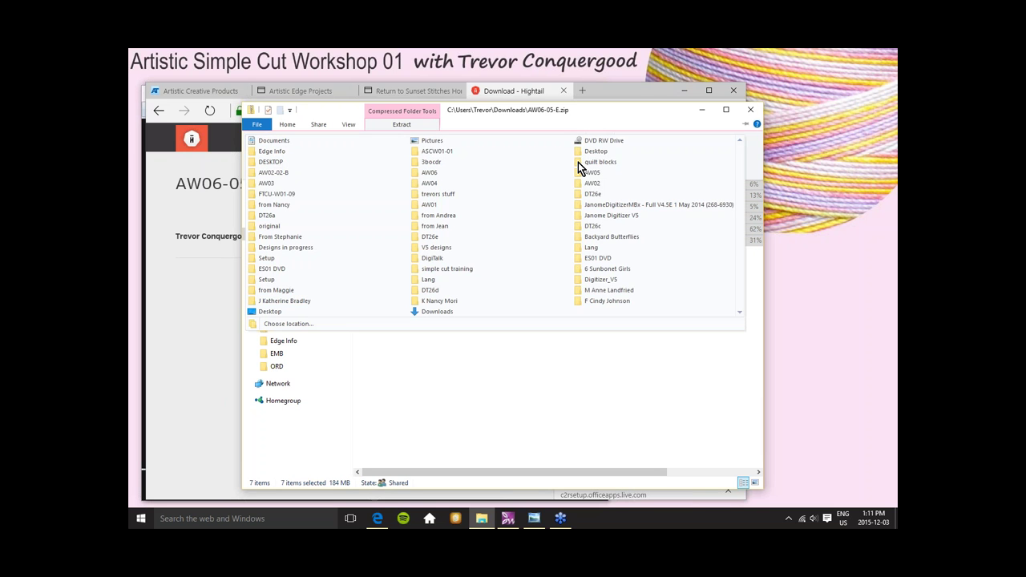
pyautogui.click(439, 151)
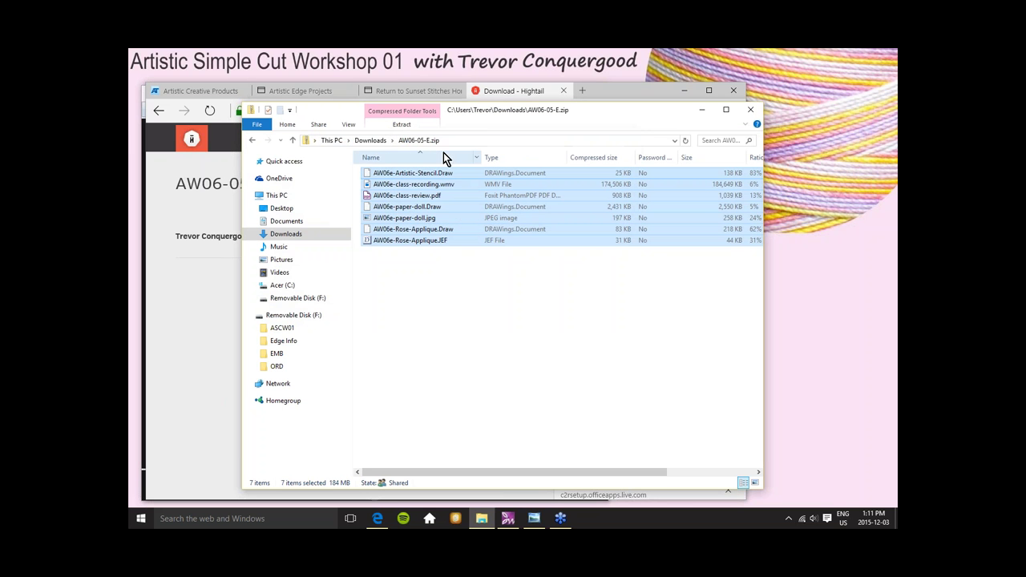
pyautogui.click(404, 124)
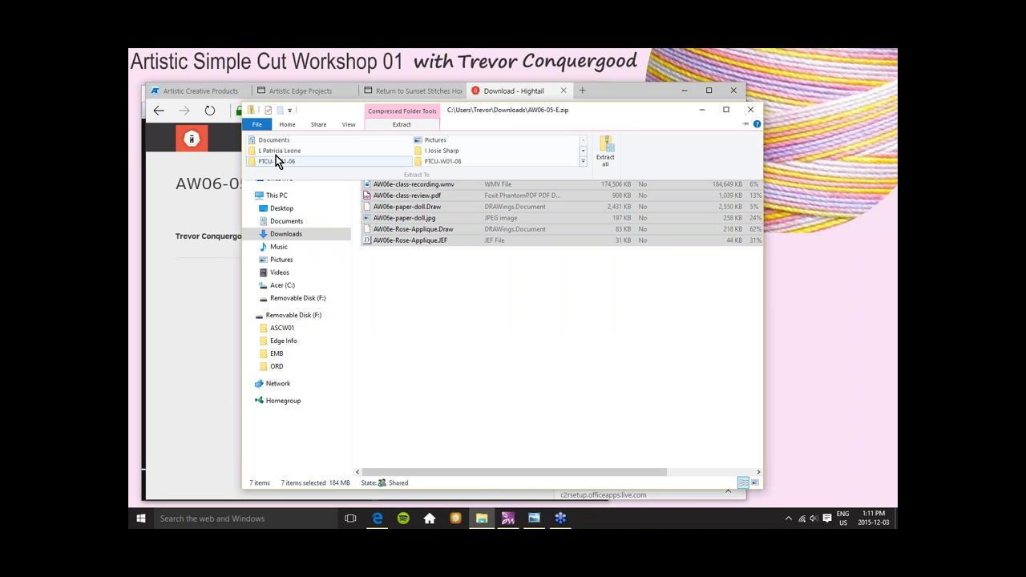
pyautogui.click(590, 345)
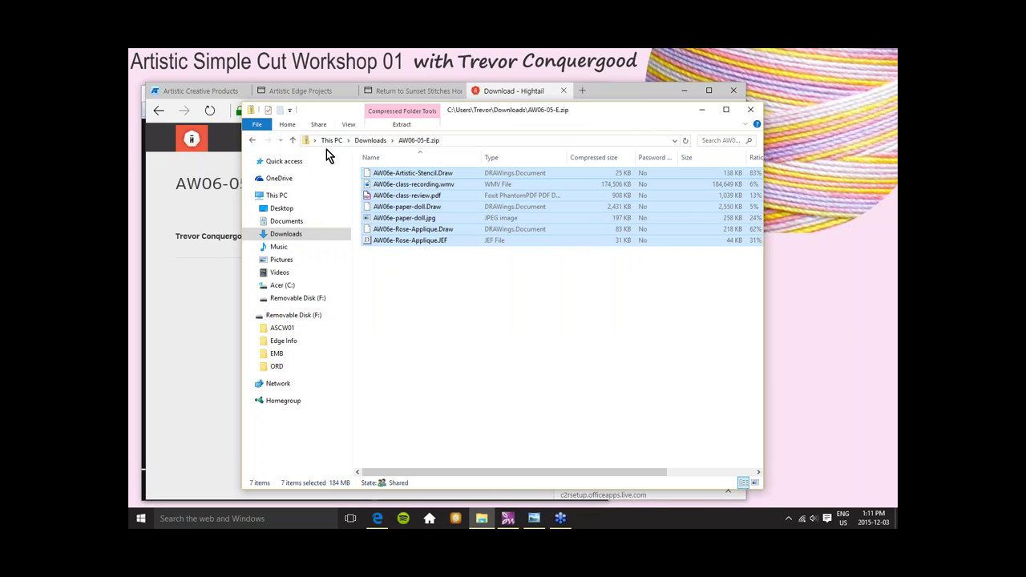
# Check the extracted files in the Desktop's ASCW01-01 folder, view the AW01-06 folder and close the window.
pyautogui.click(281, 212)
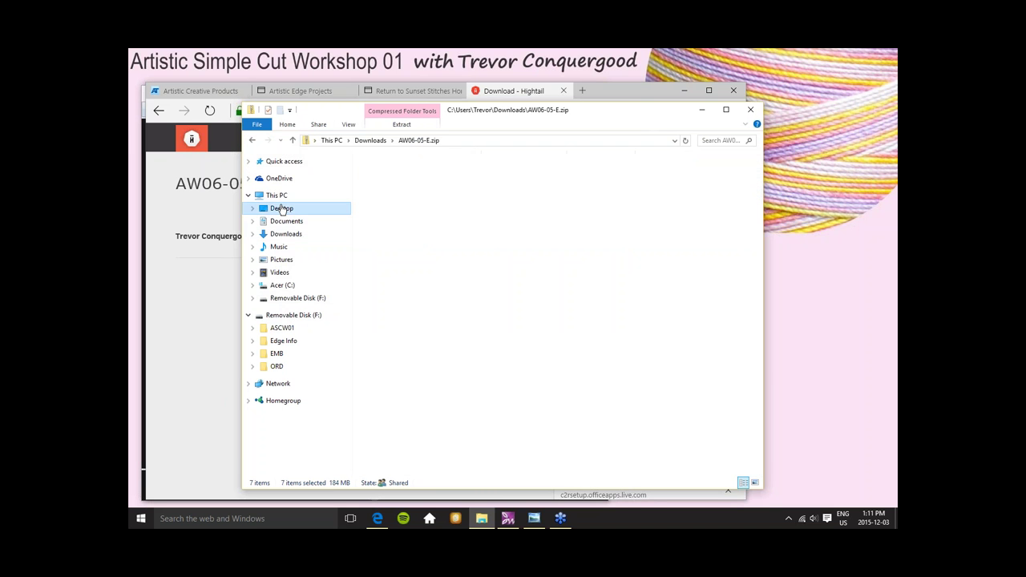
pyautogui.doubleClick(390, 173)
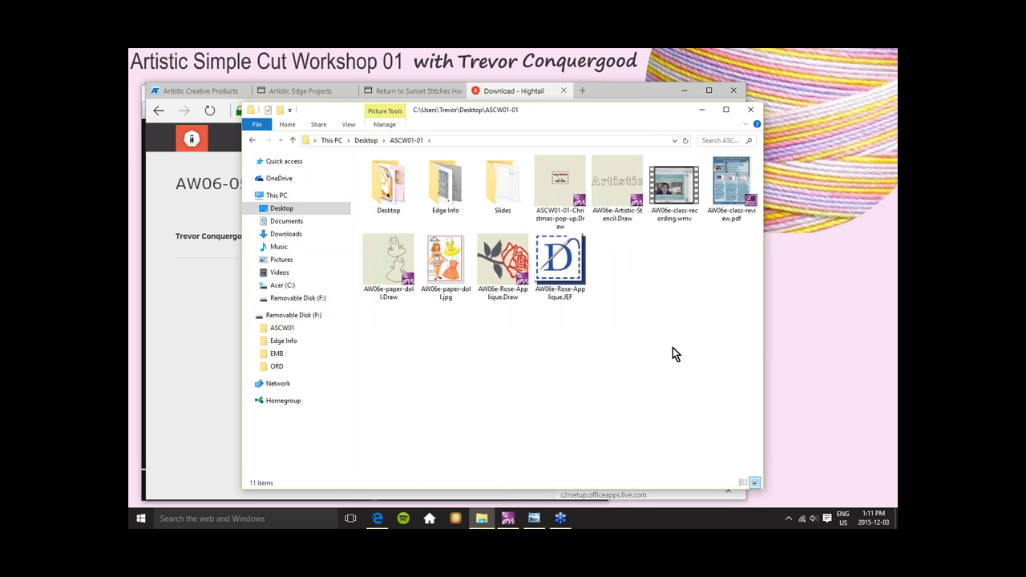
pyautogui.click(365, 141)
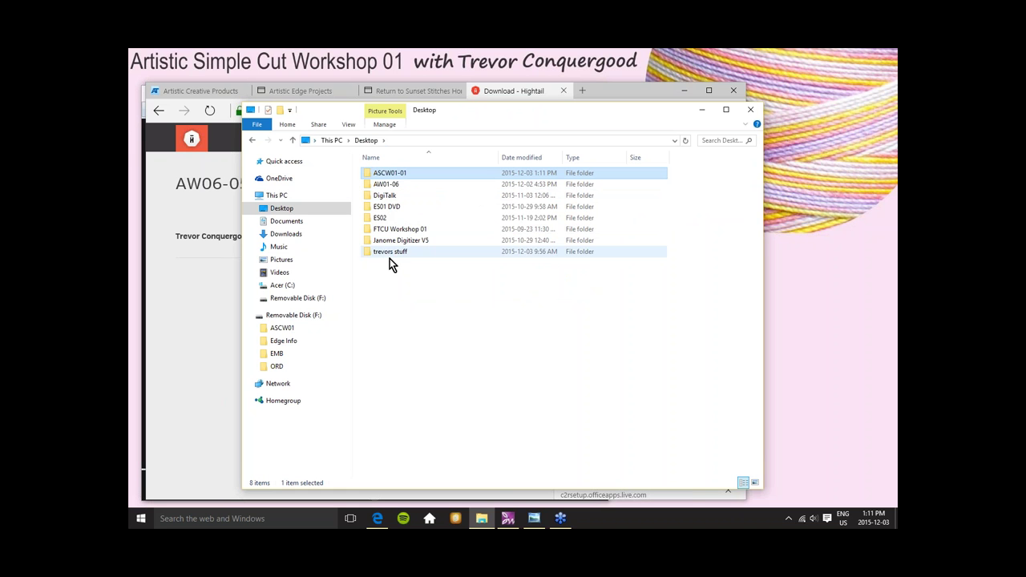
pyautogui.doubleClick(397, 184)
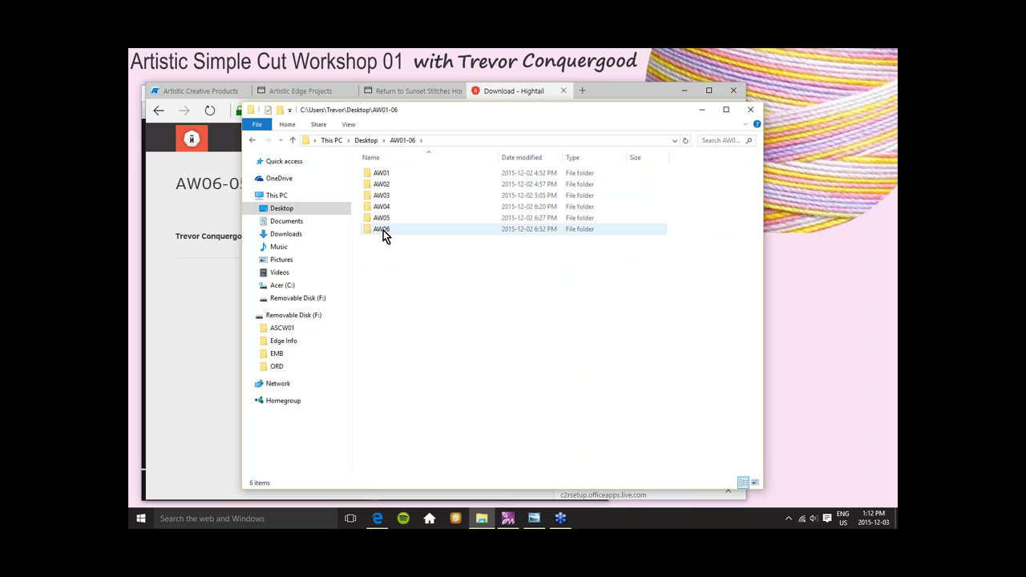
pyautogui.moveTo(383, 231)
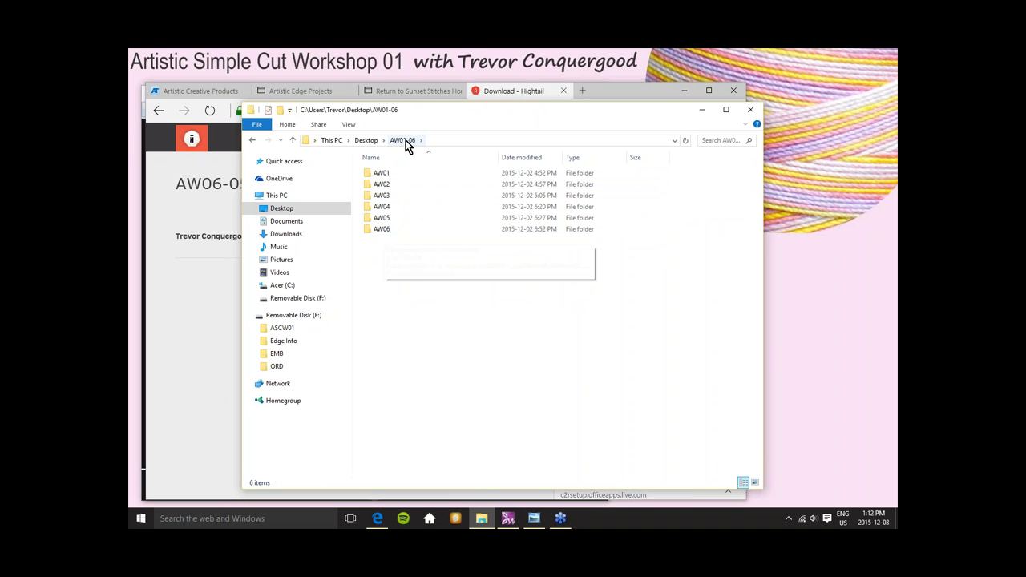
pyautogui.click(751, 109)
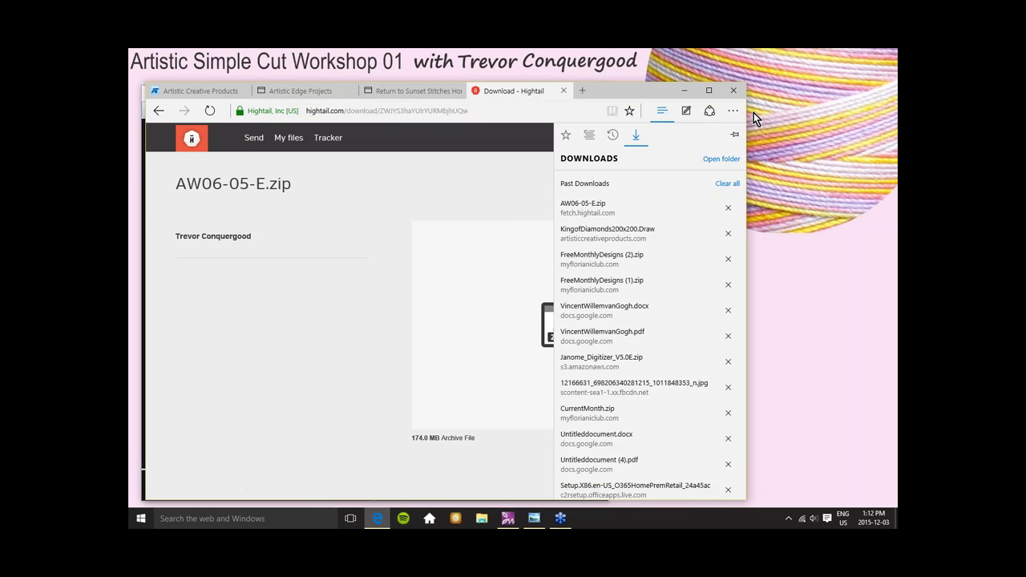
# Reopen AW06-05-E.zip from the browser's download list, select all its files and review the extraction destinations.
pyautogui.click(589, 204)
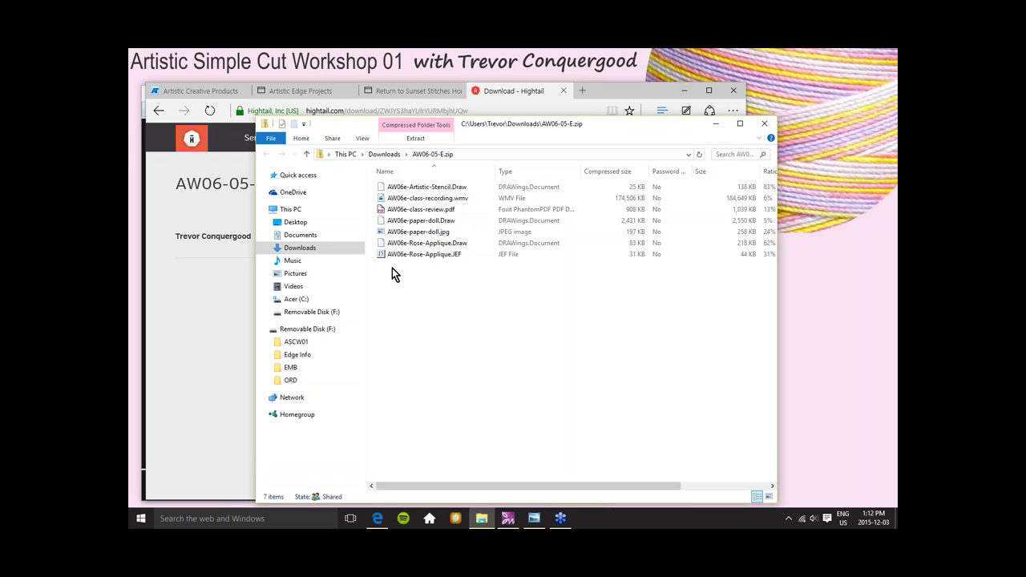
pyautogui.moveTo(419, 286); pyautogui.dragTo(425, 183)
pyautogui.click(416, 138)
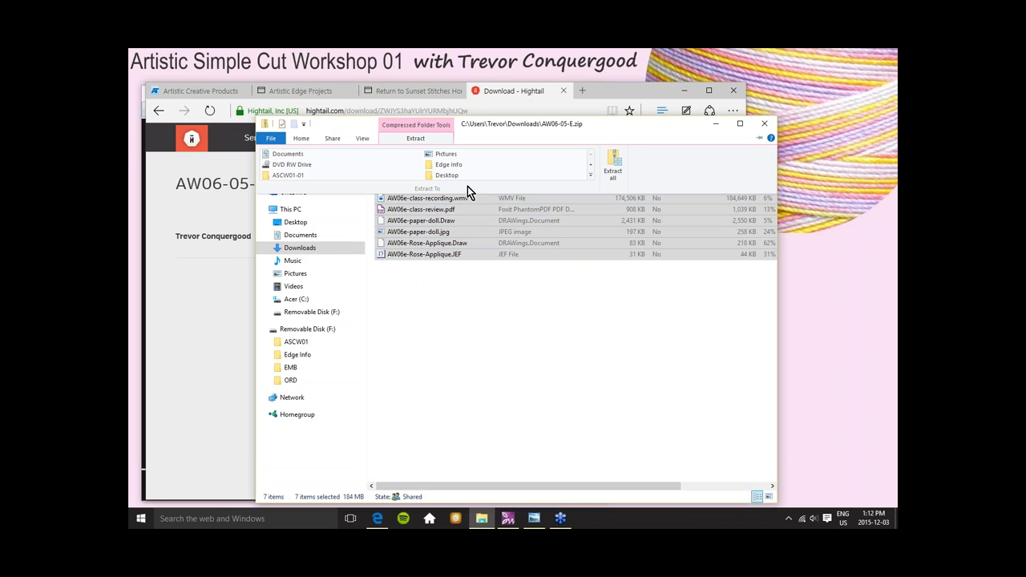
pyautogui.click(433, 173)
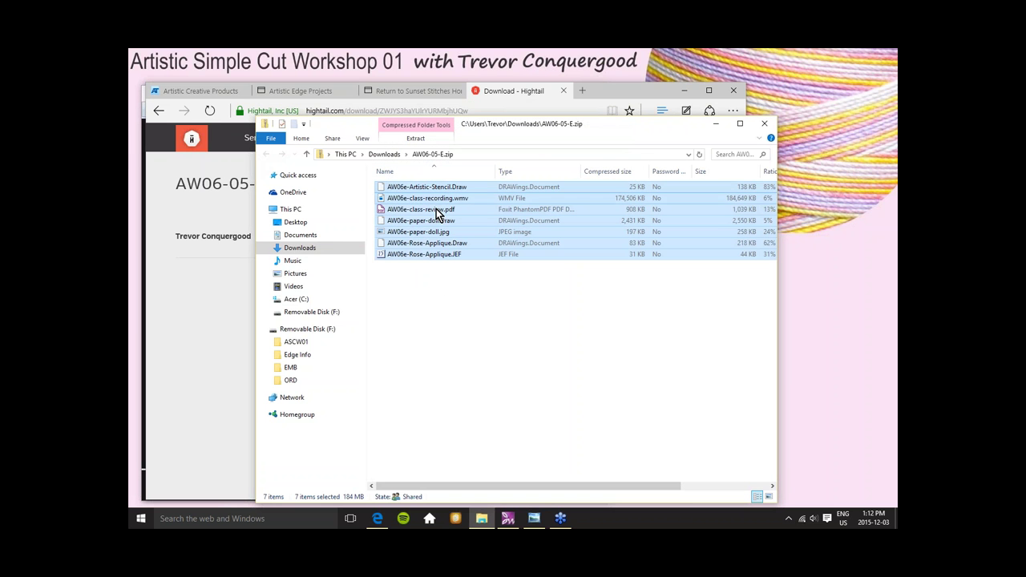
# Browse to the Desktop folder, look inside AW01-06 and return to the Desktop listing.
pyautogui.click(295, 224)
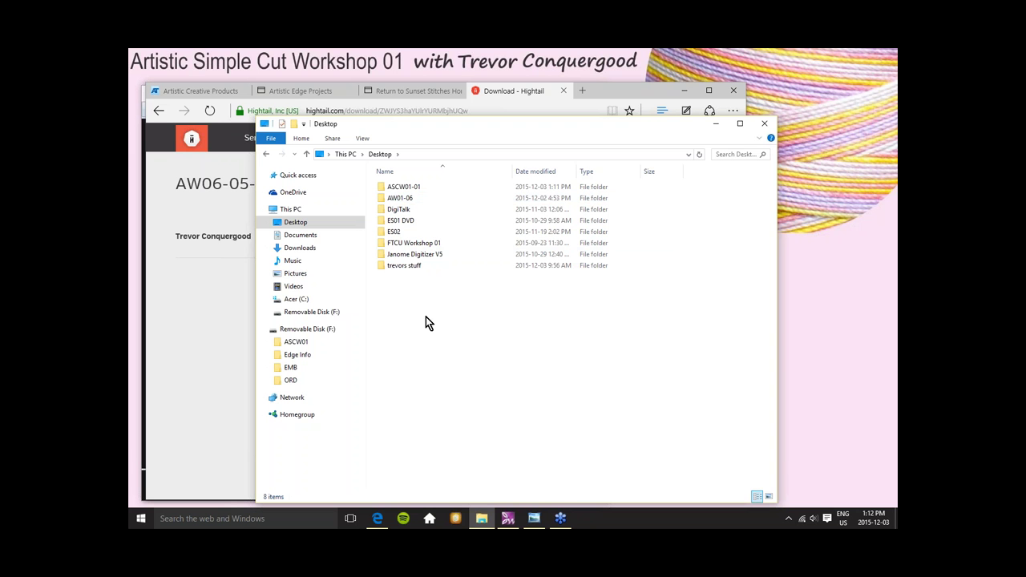
pyautogui.moveTo(474, 127); pyautogui.dragTo(451, 98)
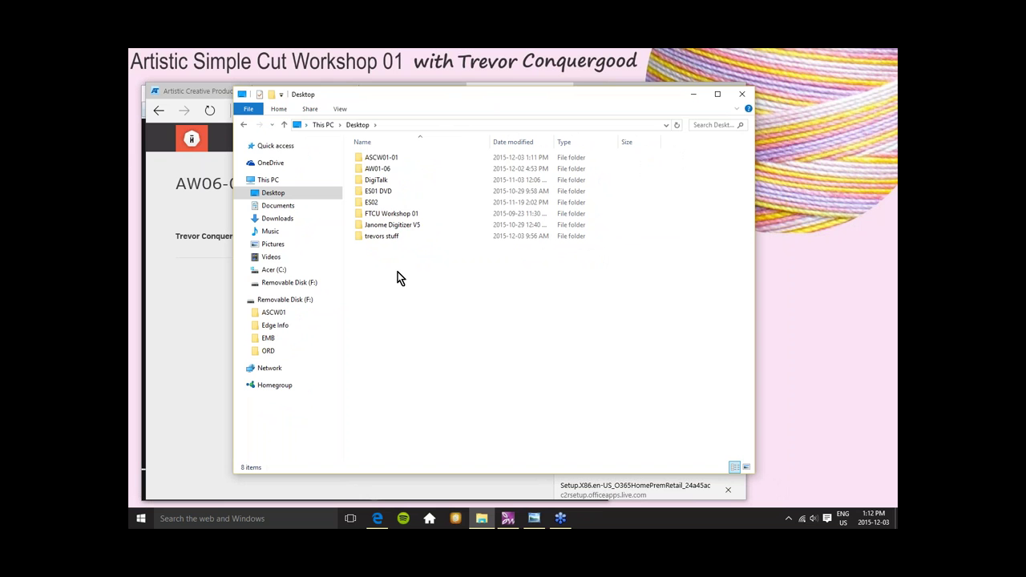
pyautogui.doubleClick(387, 171)
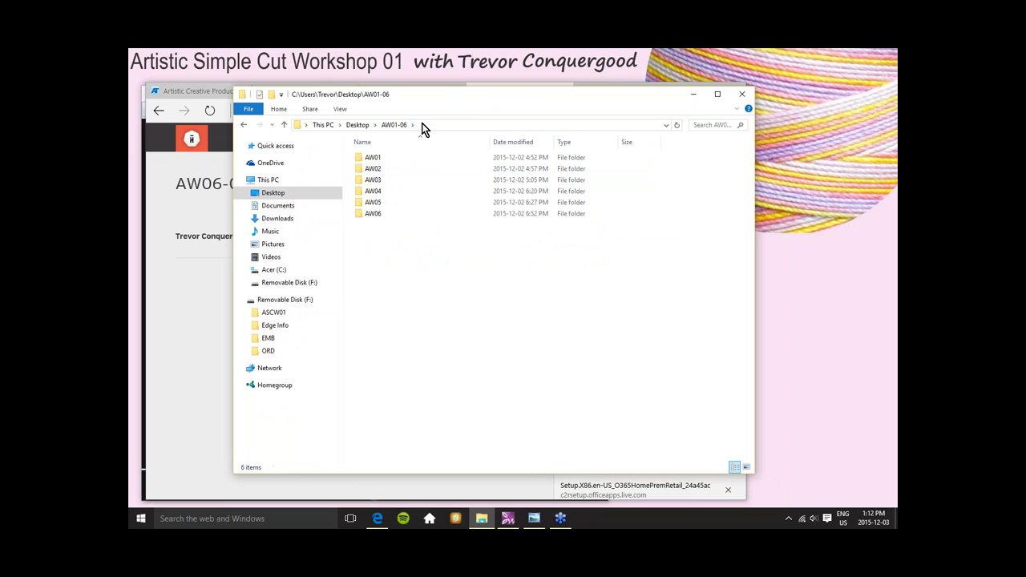
pyautogui.click(358, 125)
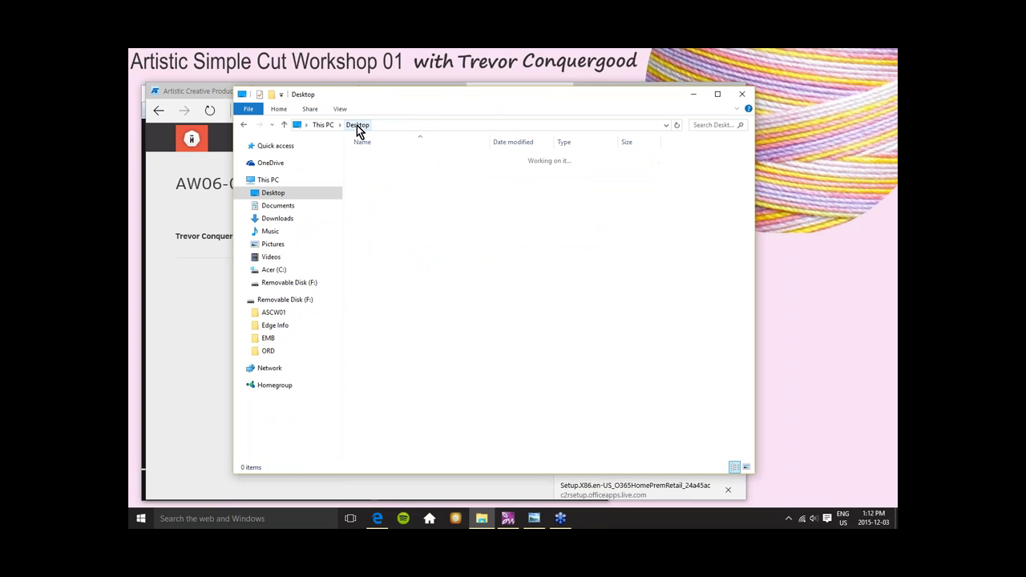
pyautogui.click(390, 291)
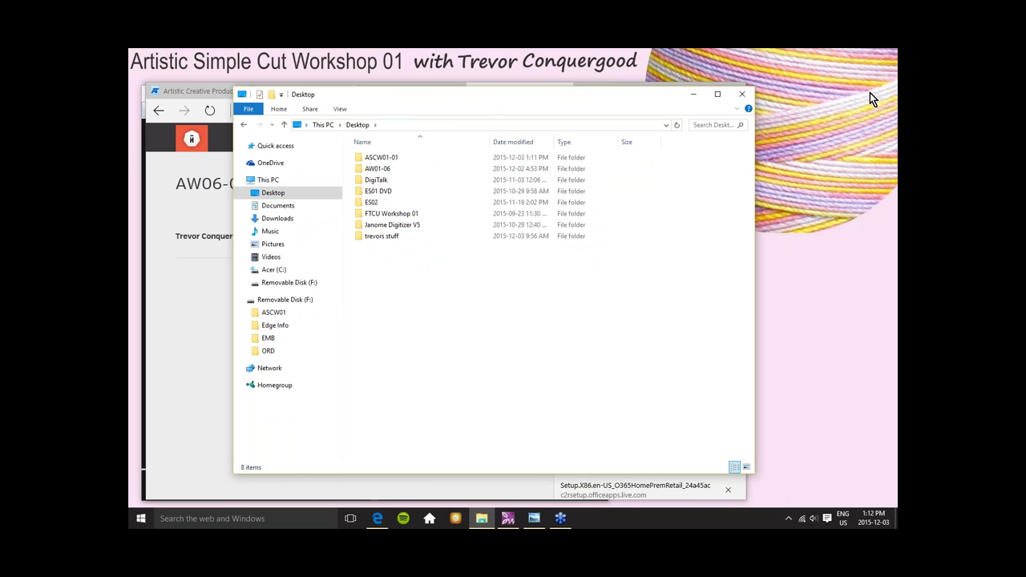
# Minimize the Desktop folder window, reopen AW06-05-E.zip from the browser's download list and go up to its Downloads folder.
pyautogui.click(891, 77)
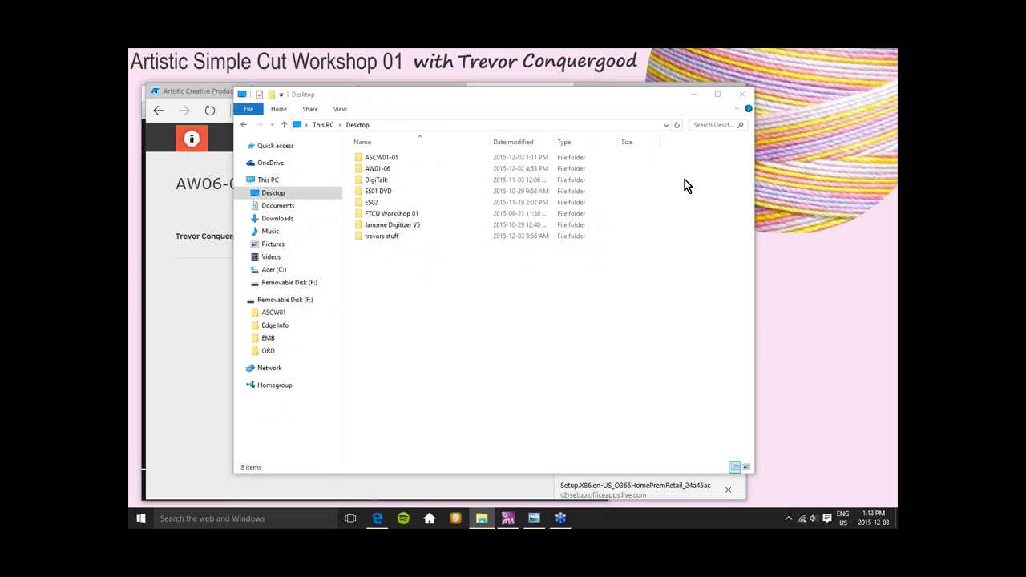
pyautogui.click(385, 317)
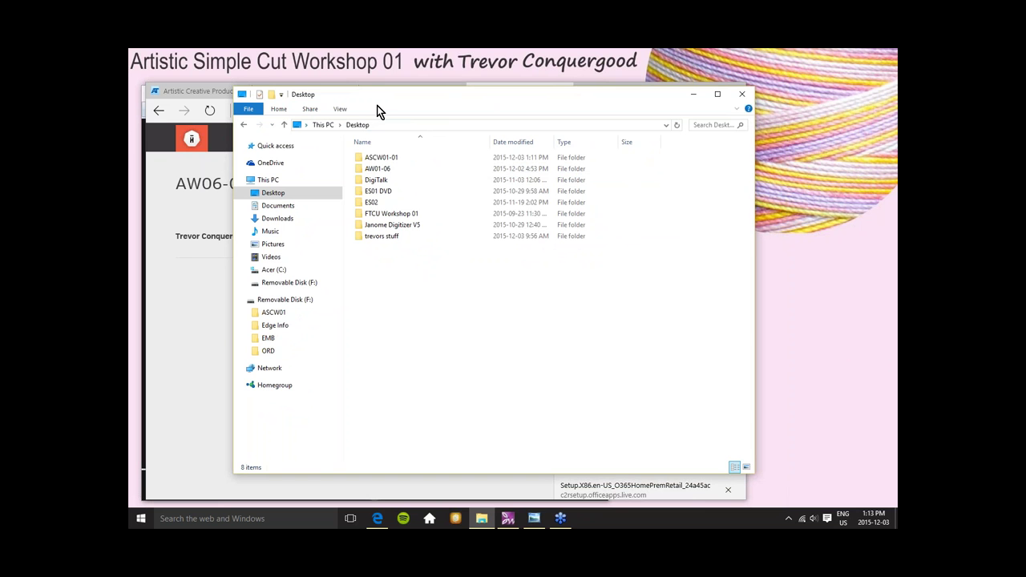
pyautogui.click(695, 94)
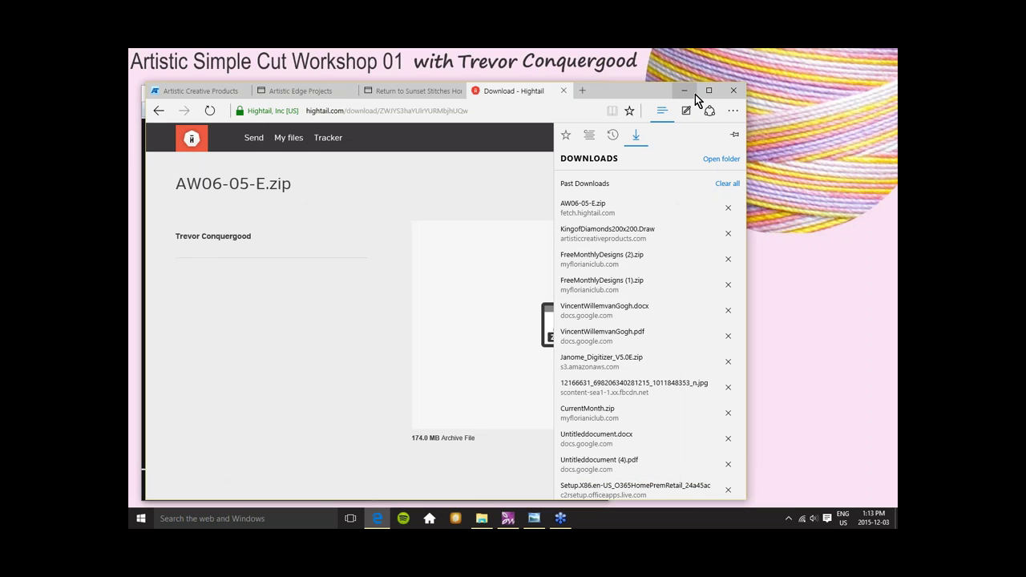
pyautogui.click(577, 210)
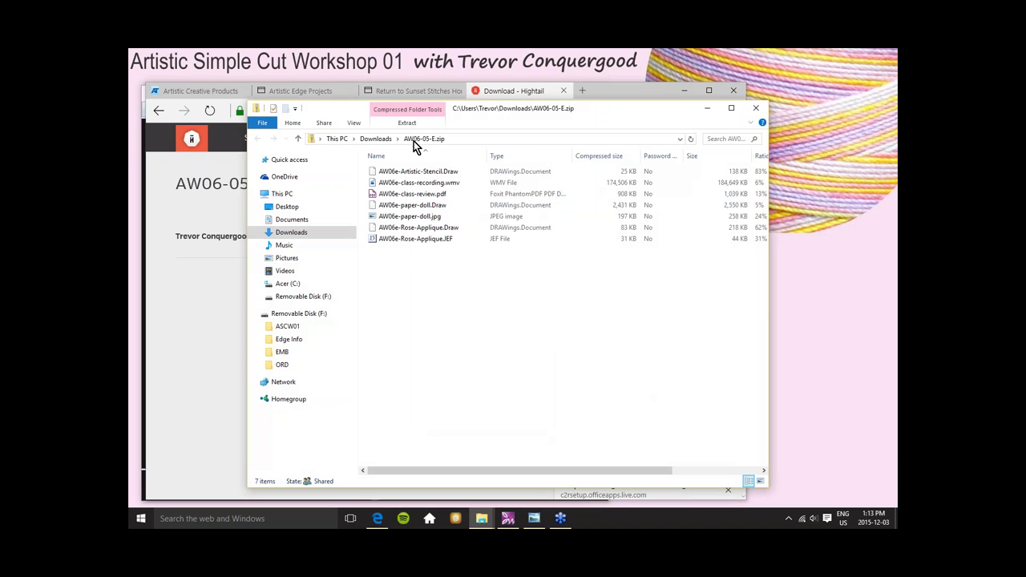
pyautogui.click(378, 140)
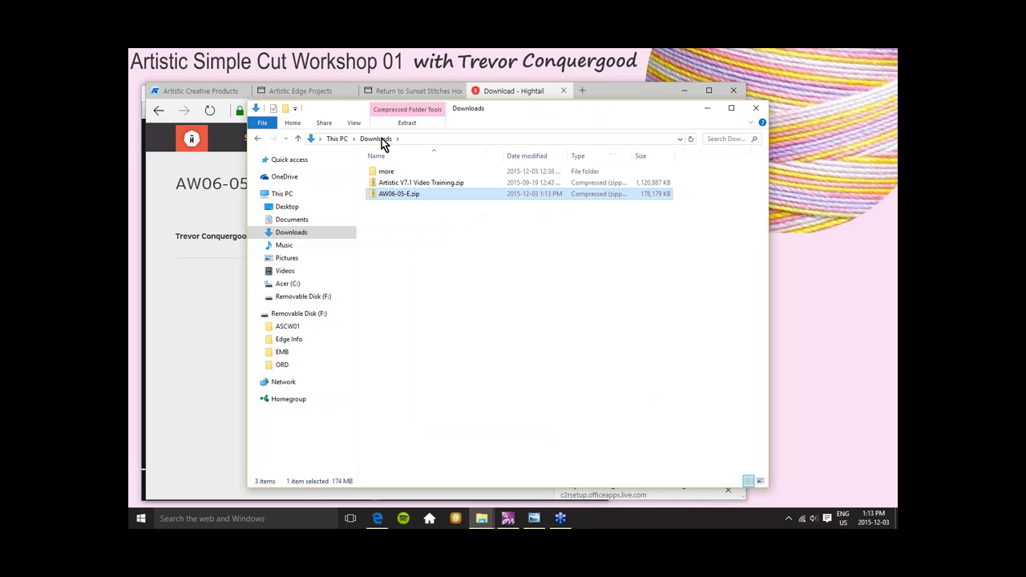
pyautogui.click(389, 193)
pyautogui.rightClick(390, 193)
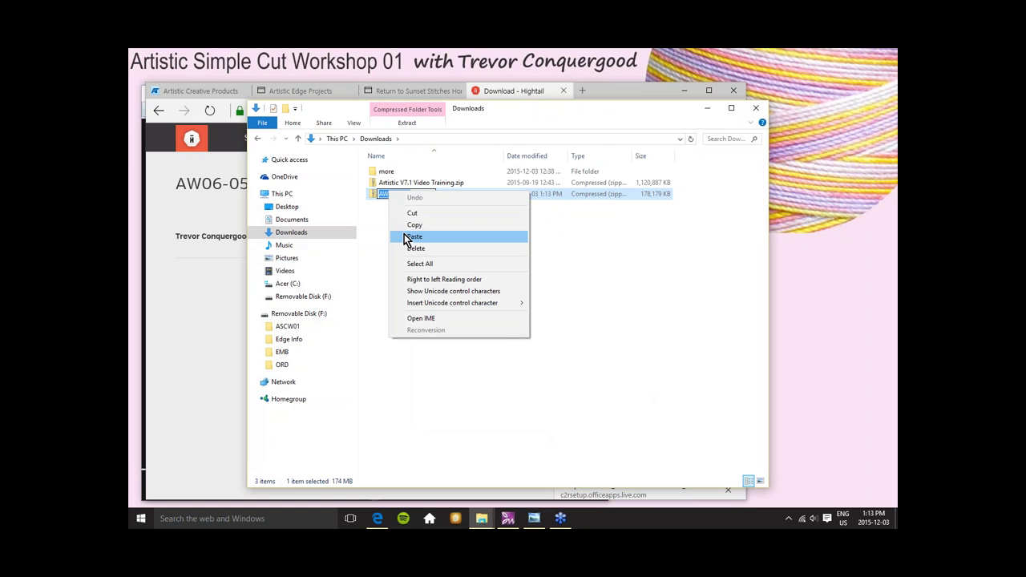
pyautogui.click(381, 232)
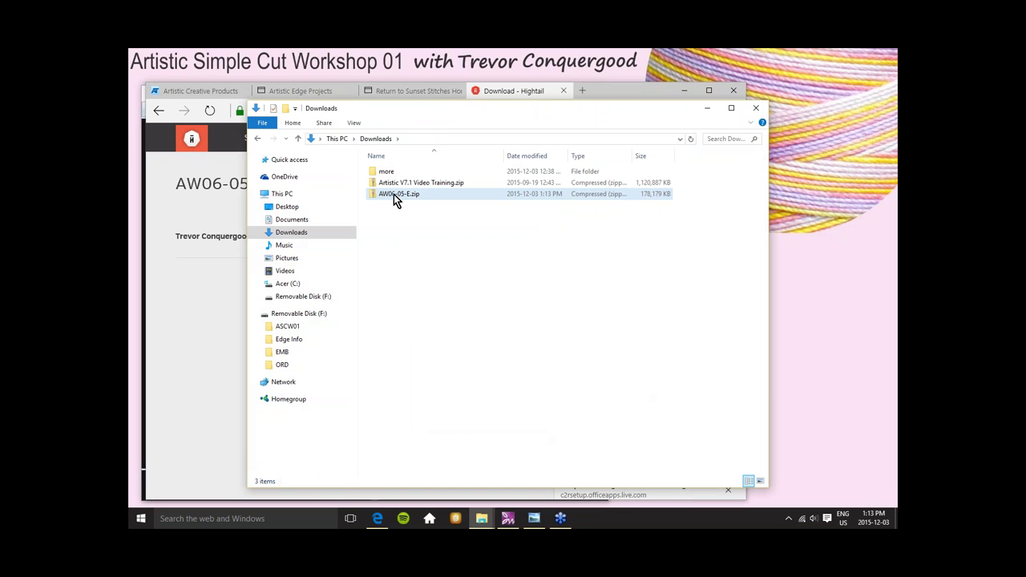
# Extract all of AW06-05-E.zip directly to the Desktop, leaving the extracted files set to show when complete.
pyautogui.click(394, 194)
pyautogui.click(408, 123)
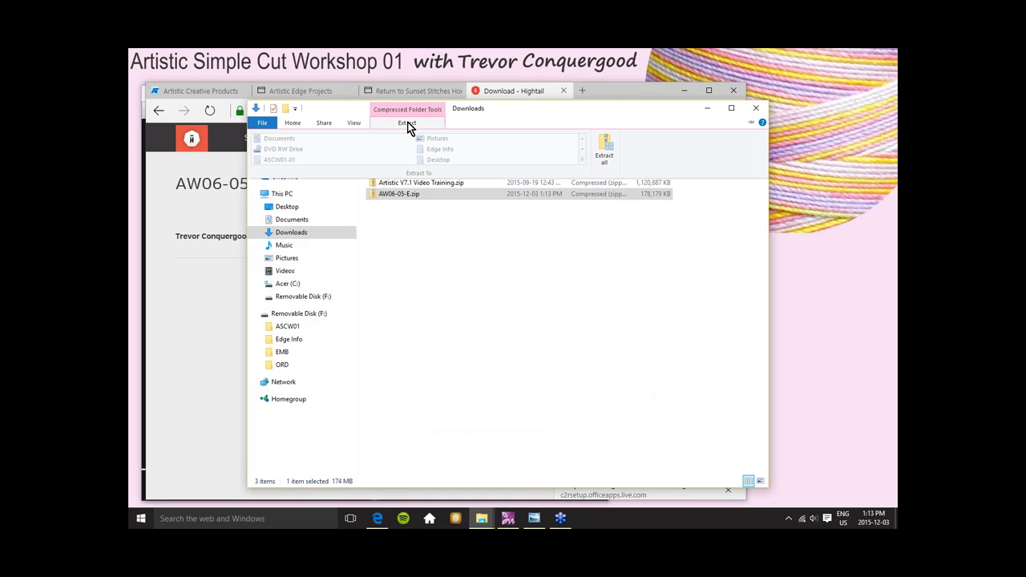
pyautogui.click(602, 154)
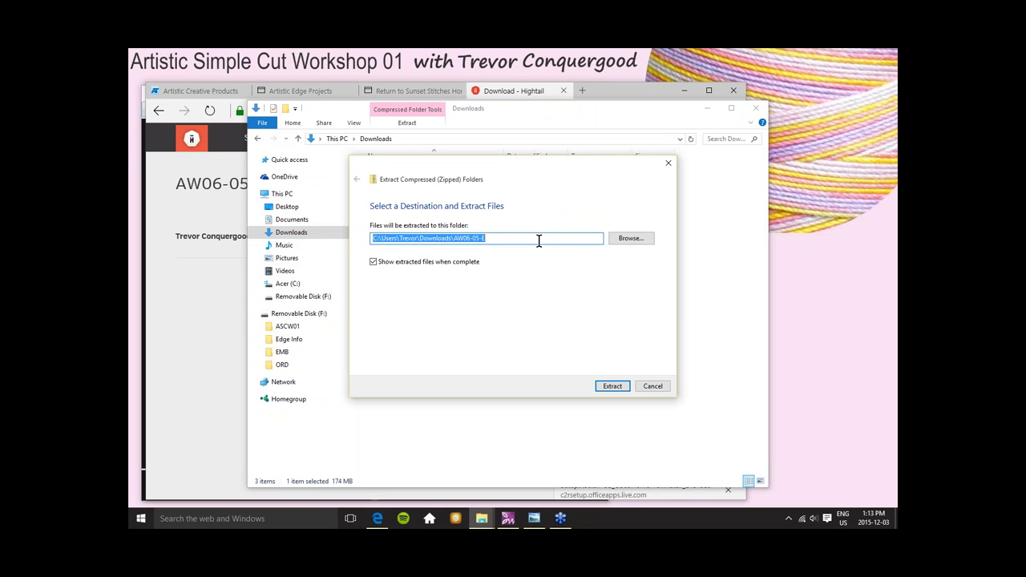
pyautogui.click(631, 238)
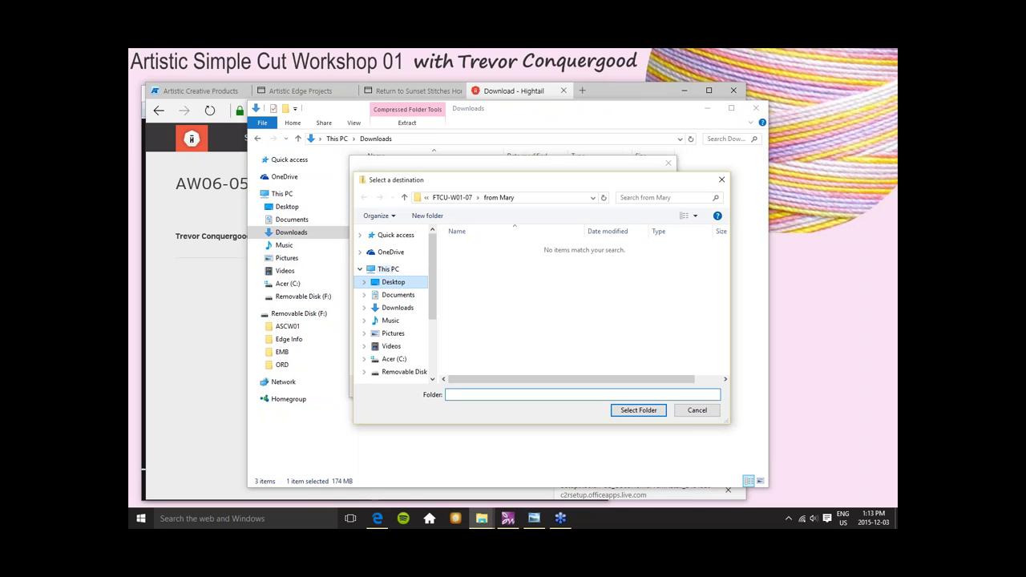
pyautogui.click(396, 283)
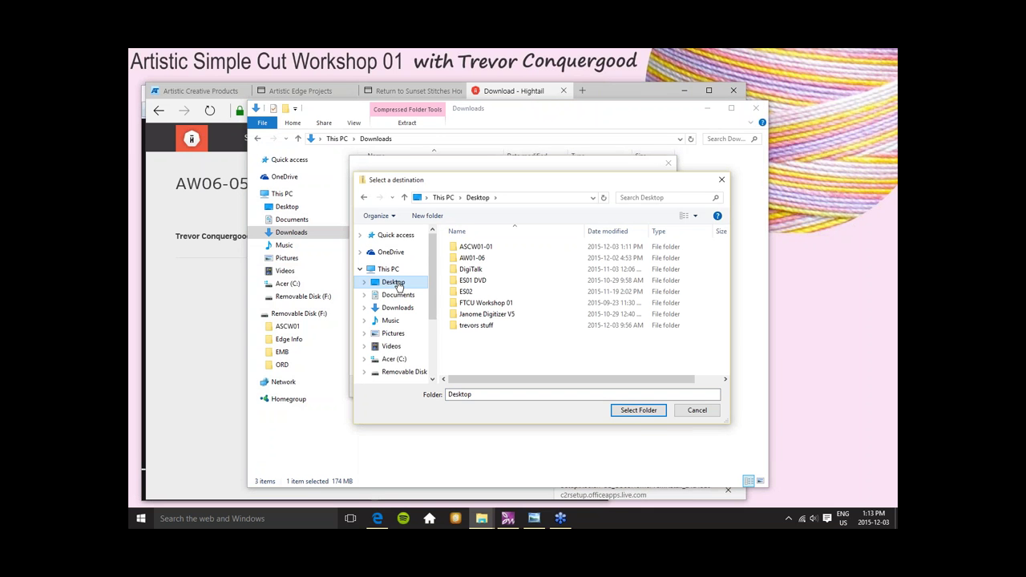
pyautogui.click(634, 411)
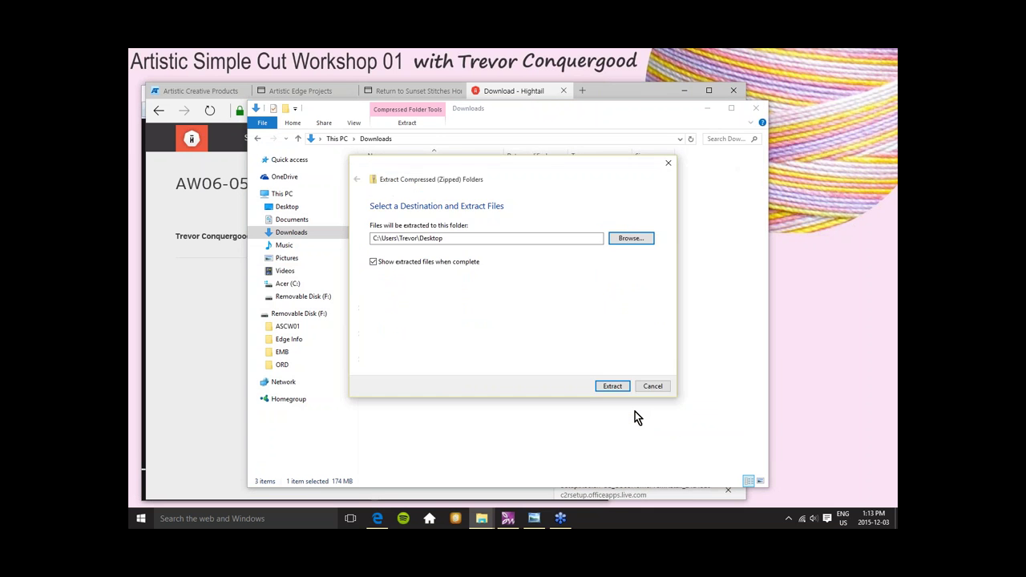
pyautogui.click(613, 386)
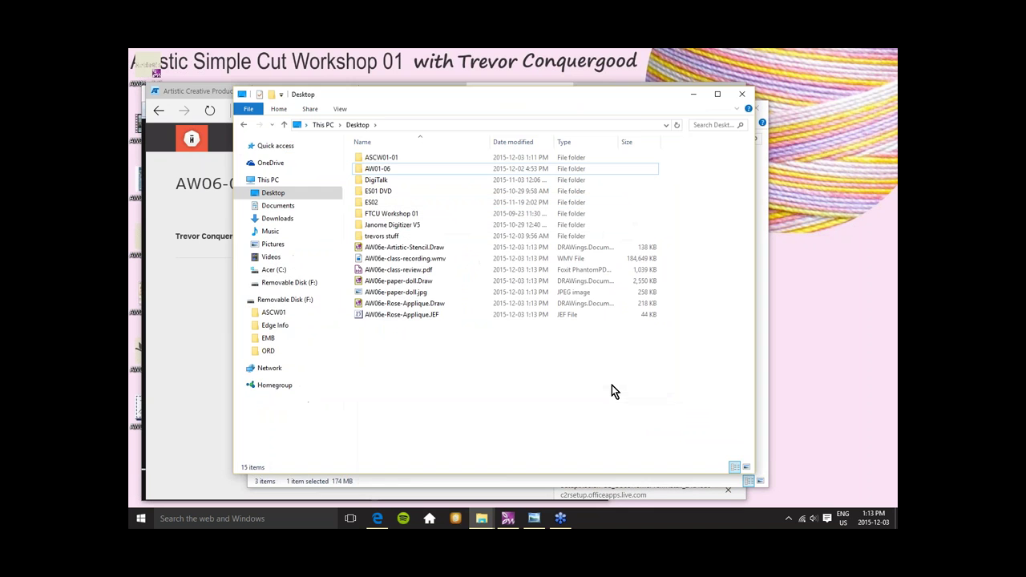
# Reposition the Desktop folder window and review the extracted AW06e files listed beneath the folders.
pyautogui.moveTo(633, 96); pyautogui.dragTo(549, 85)
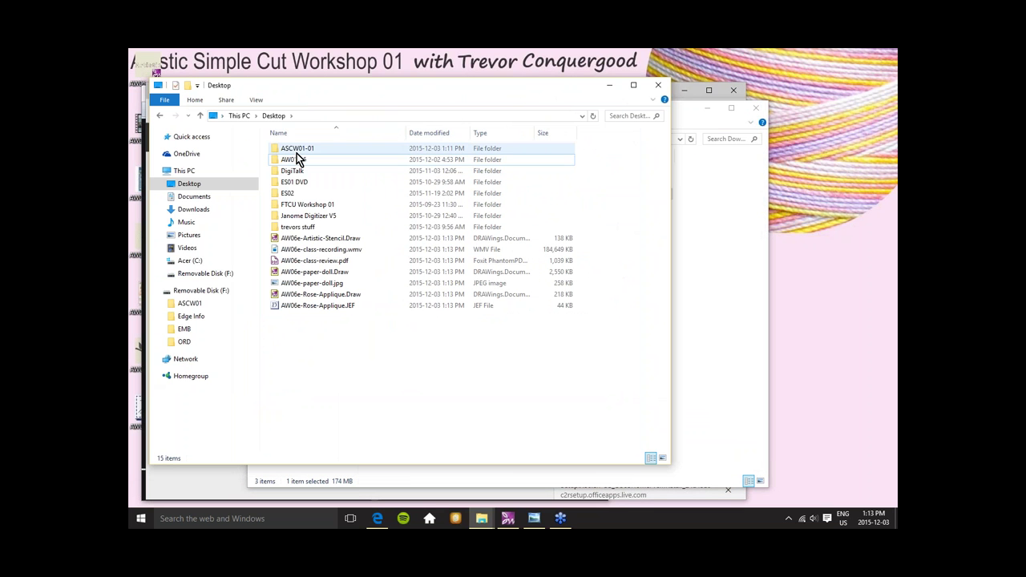
pyautogui.click(190, 185)
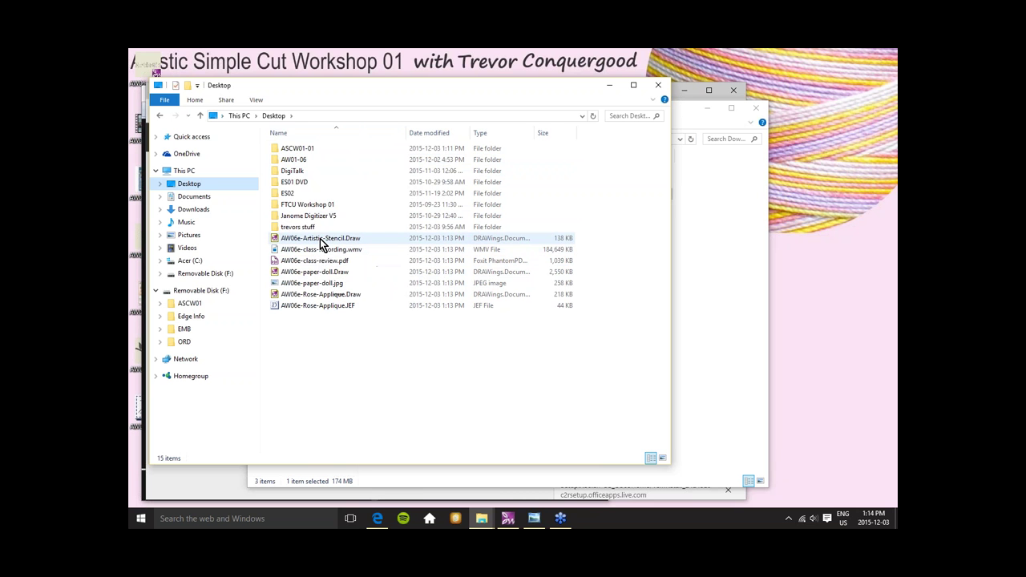
pyautogui.moveTo(371, 97); pyautogui.dragTo(435, 90)
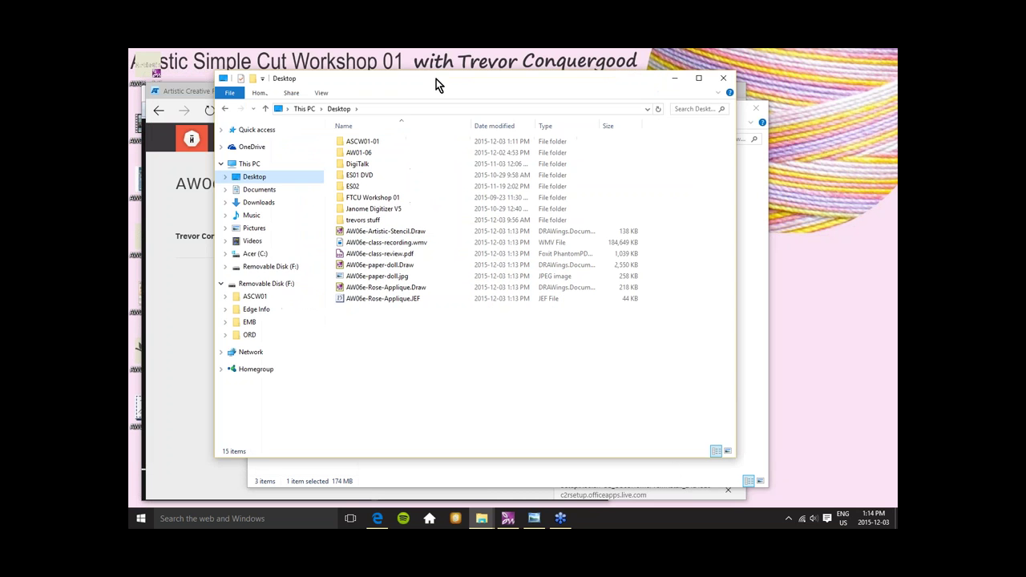
# Create a new folder named ASCW01 on the Desktop.
pyautogui.rightClick(368, 346)
pyautogui.moveTo(414, 448)
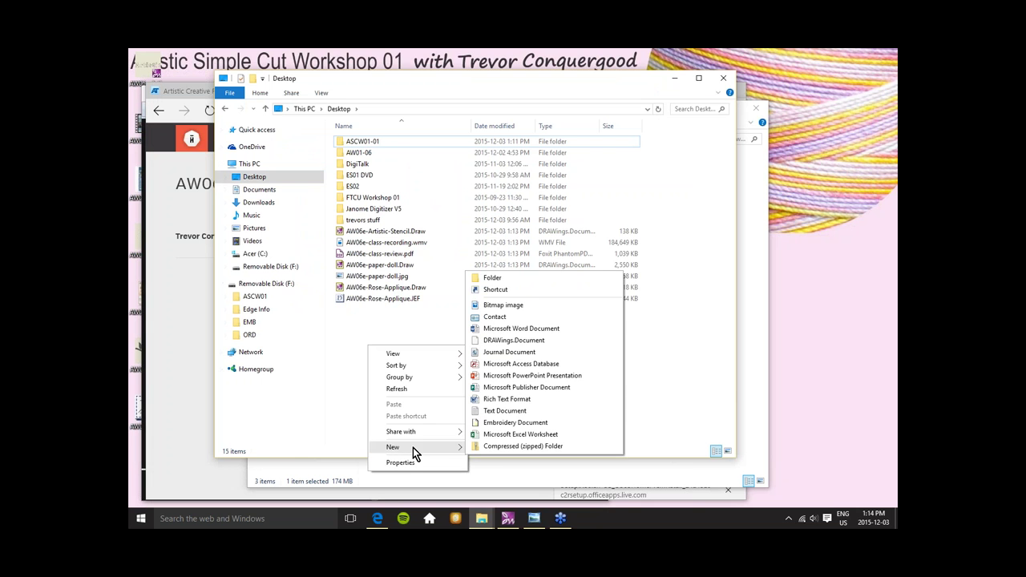
pyautogui.click(502, 277)
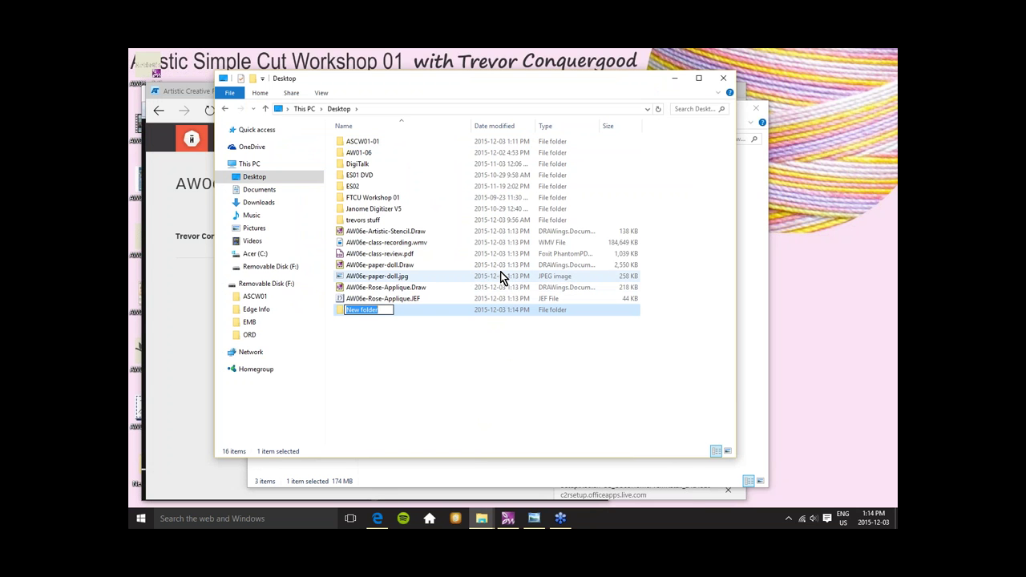
pyautogui.write('ASCW01')
pyautogui.press('Return')
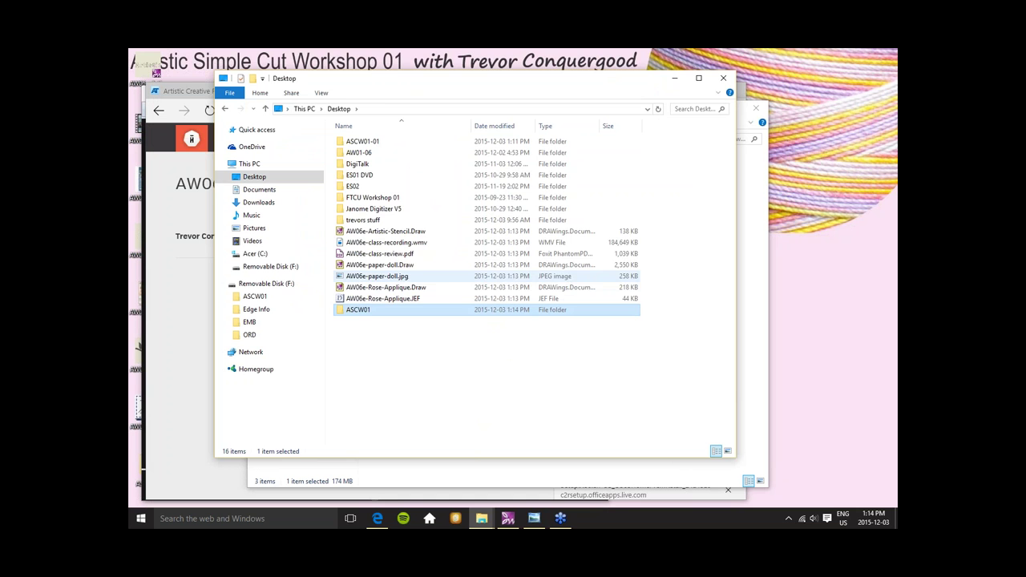
# Inside the Desktop's ASCW01 folder, create a subfolder named 01 and open it.
pyautogui.doubleClick(368, 313)
pyautogui.rightClick(376, 219)
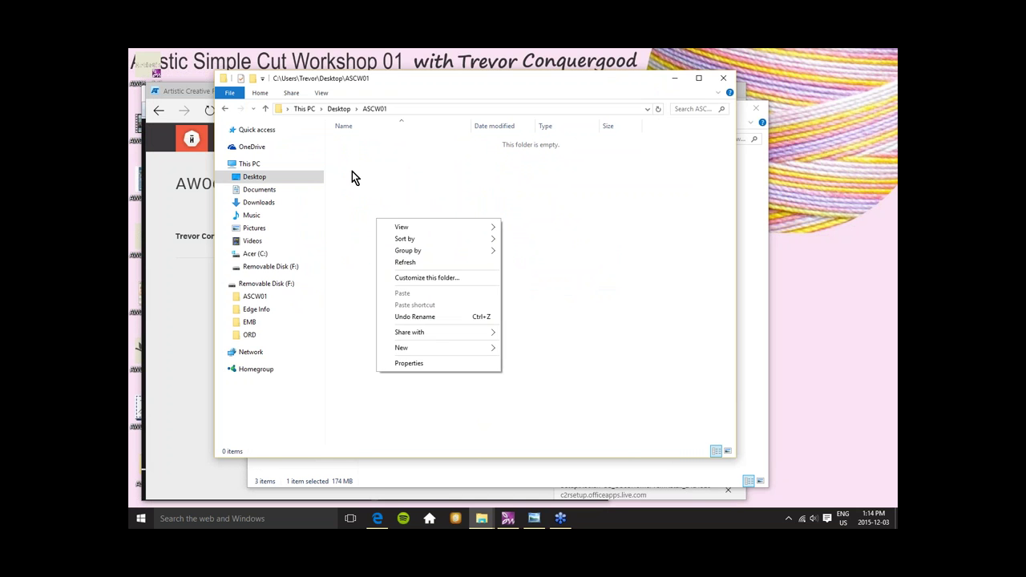
pyautogui.click(384, 195)
pyautogui.rightClick(396, 282)
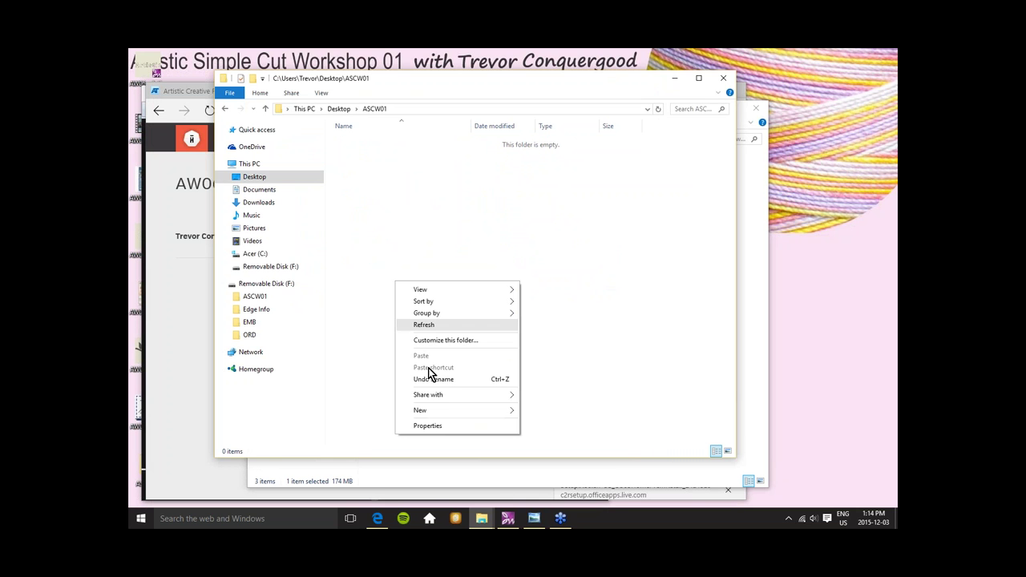
pyautogui.moveTo(434, 416)
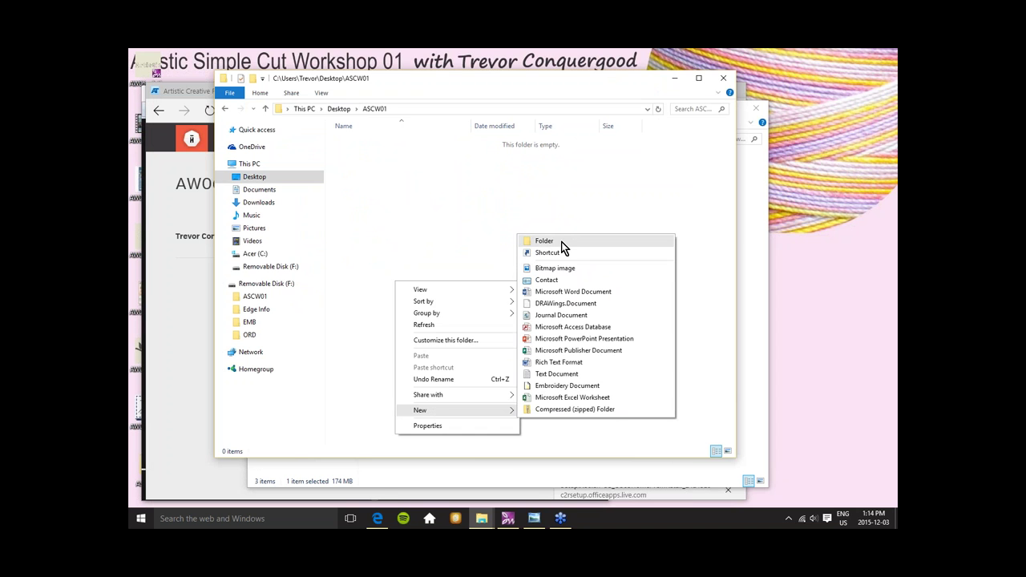
pyautogui.click(562, 241)
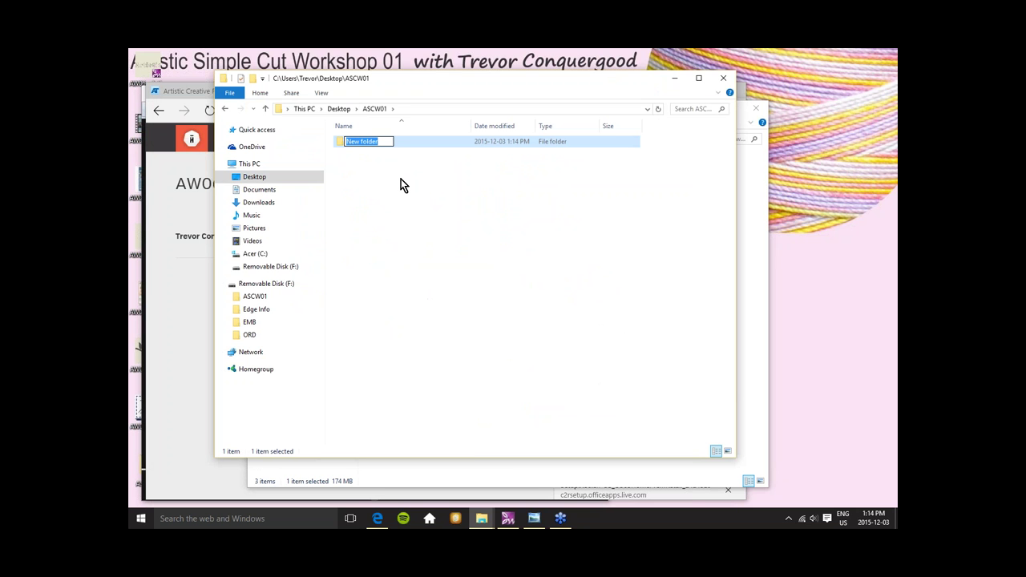
pyautogui.write('01')
pyautogui.press('Return')
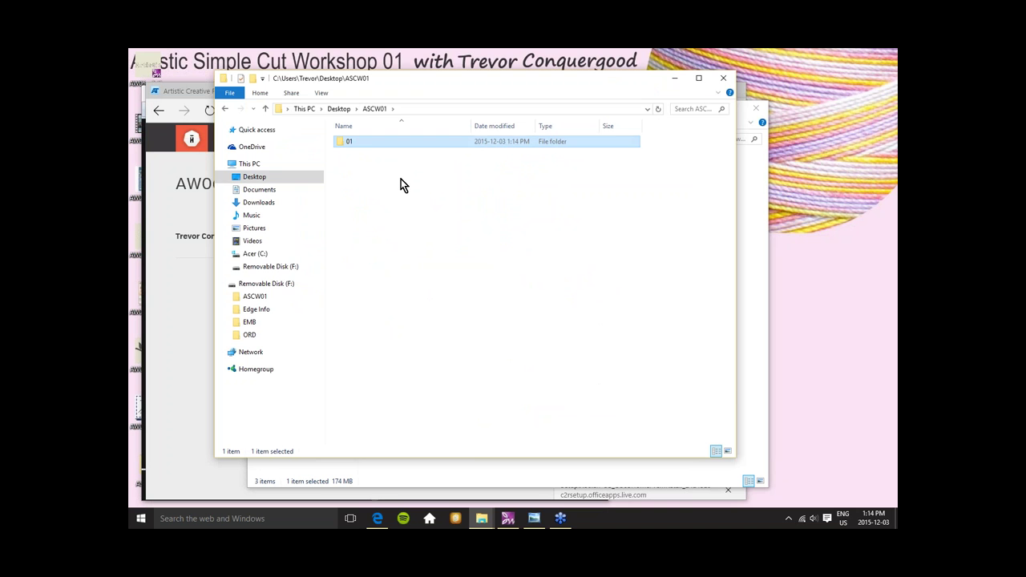
pyautogui.doubleClick(365, 144)
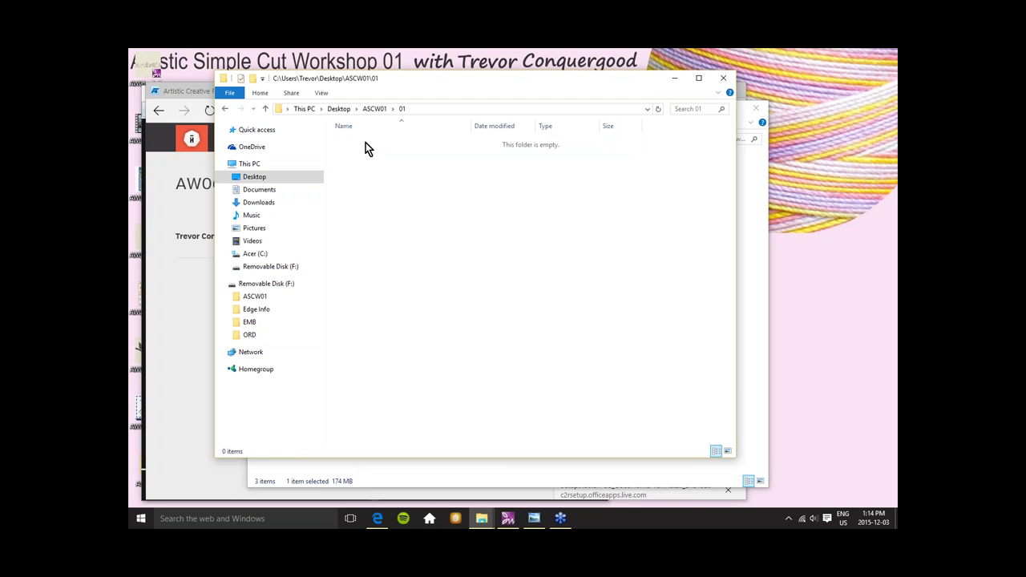
# From the Desktop, browse AW01-06, AW01 and AW01-02-A to show the class recording and class review files, and close the window.
pyautogui.click(340, 109)
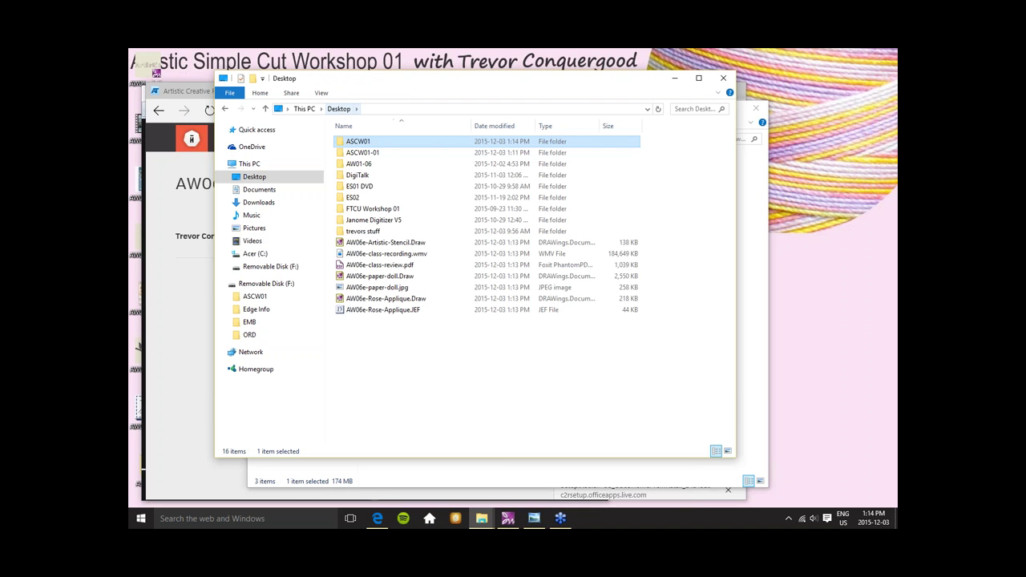
pyautogui.doubleClick(359, 165)
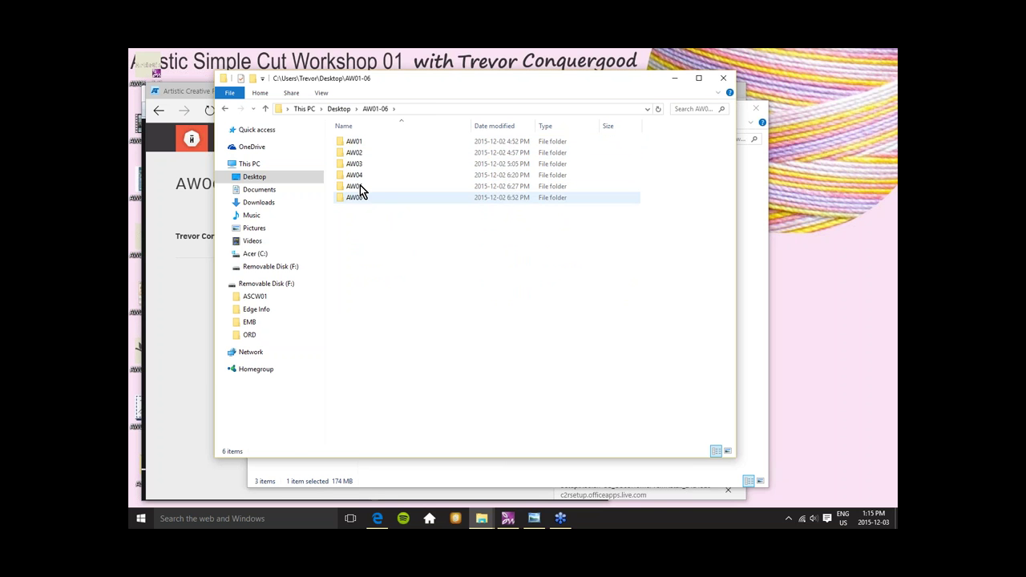
pyautogui.doubleClick(355, 144)
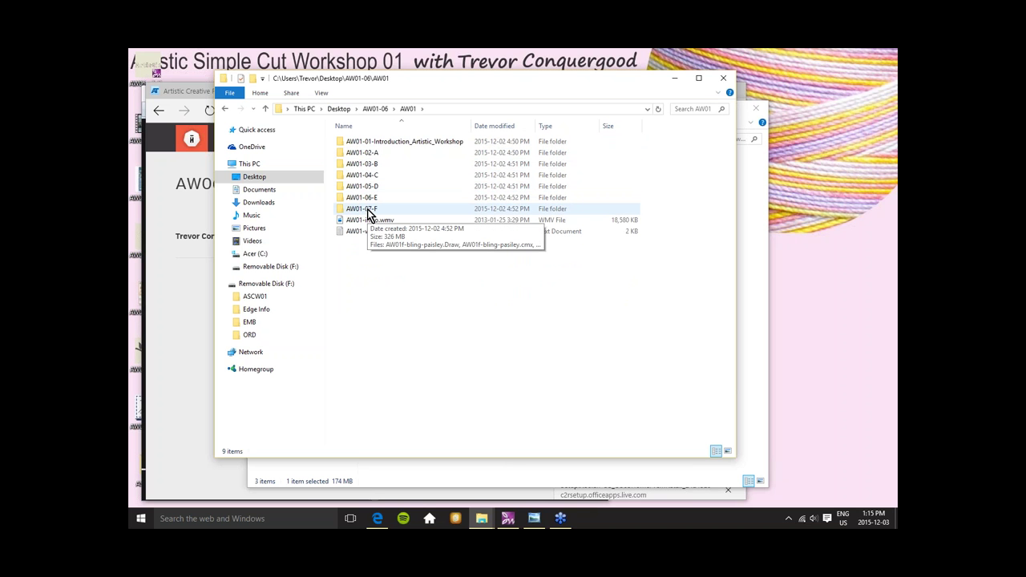
pyautogui.doubleClick(358, 154)
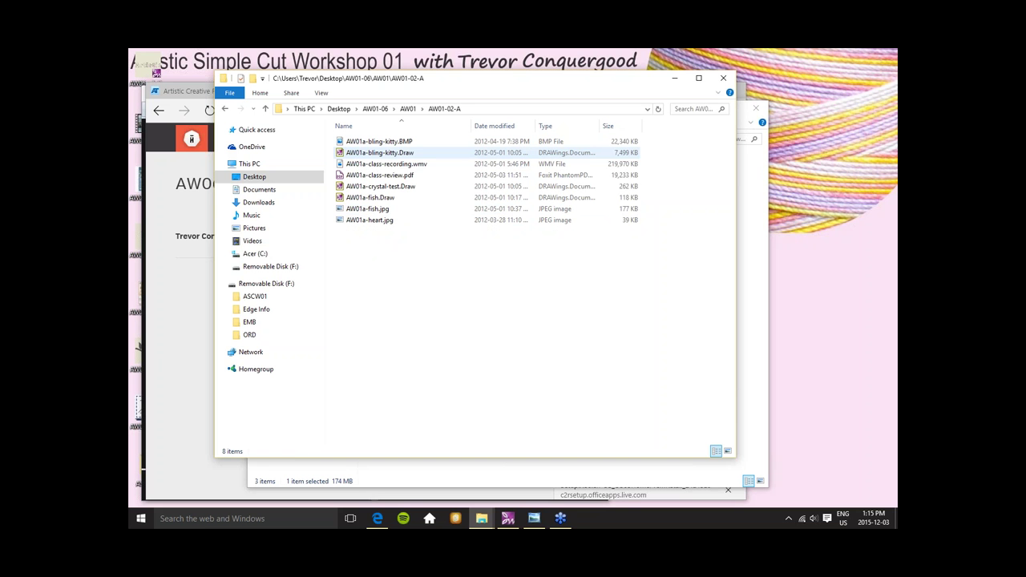
pyautogui.click(394, 165)
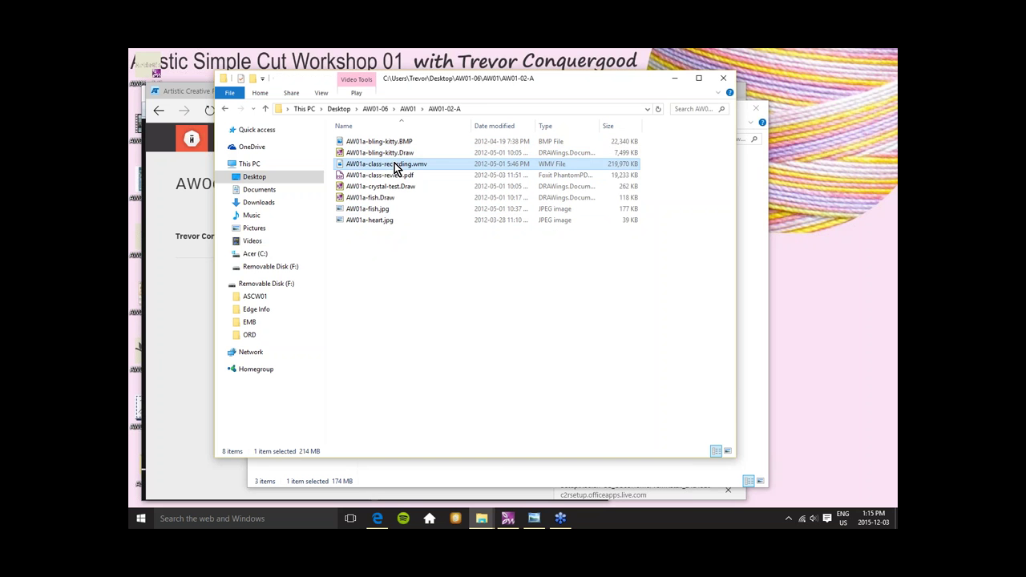
pyautogui.click(394, 176)
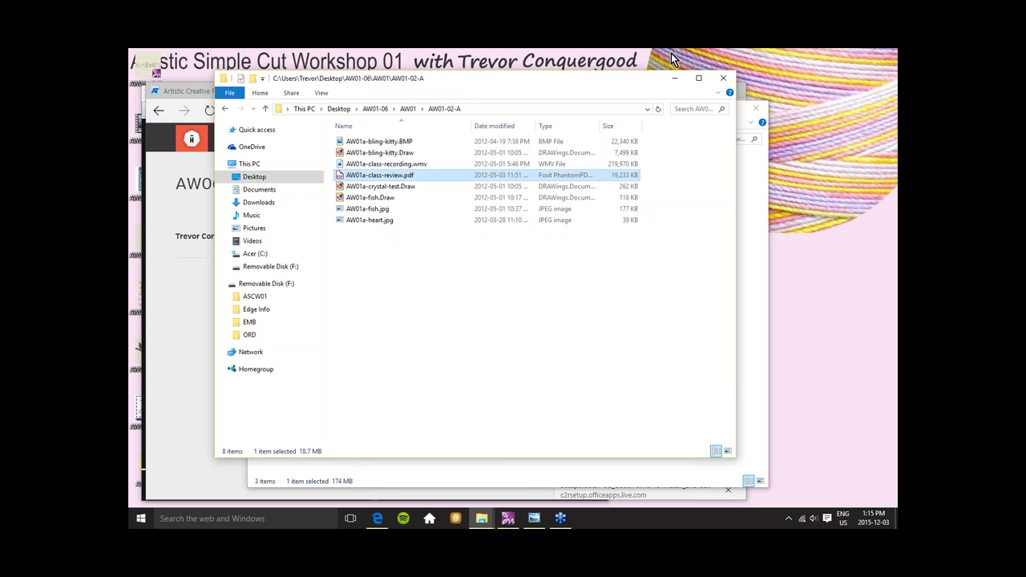
pyautogui.click(725, 78)
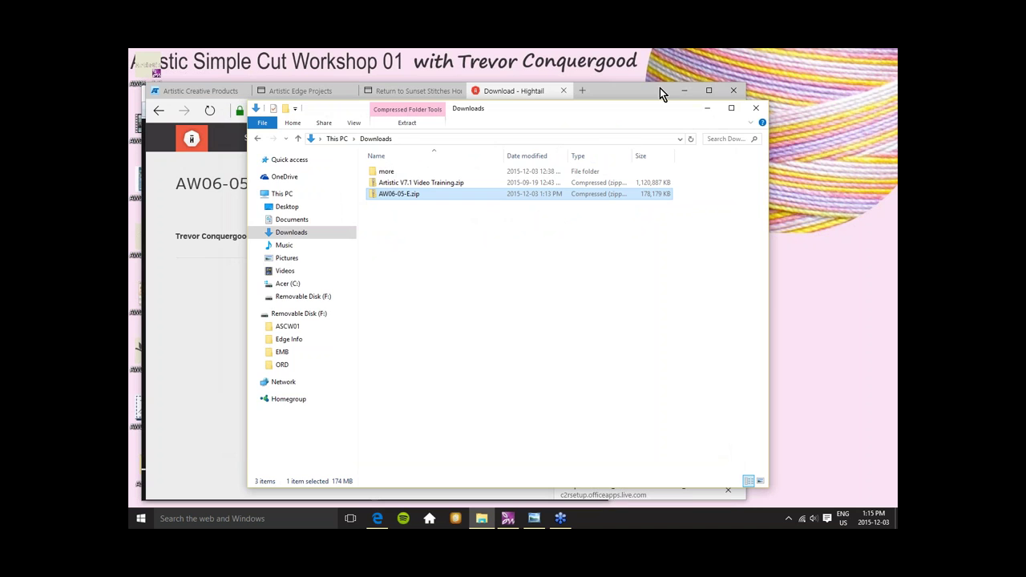
# Bring the browser's Hightail download page to the front, reposition its window and minimize it.
pyautogui.click(660, 87)
pyautogui.moveTo(660, 87); pyautogui.dragTo(619, 92)
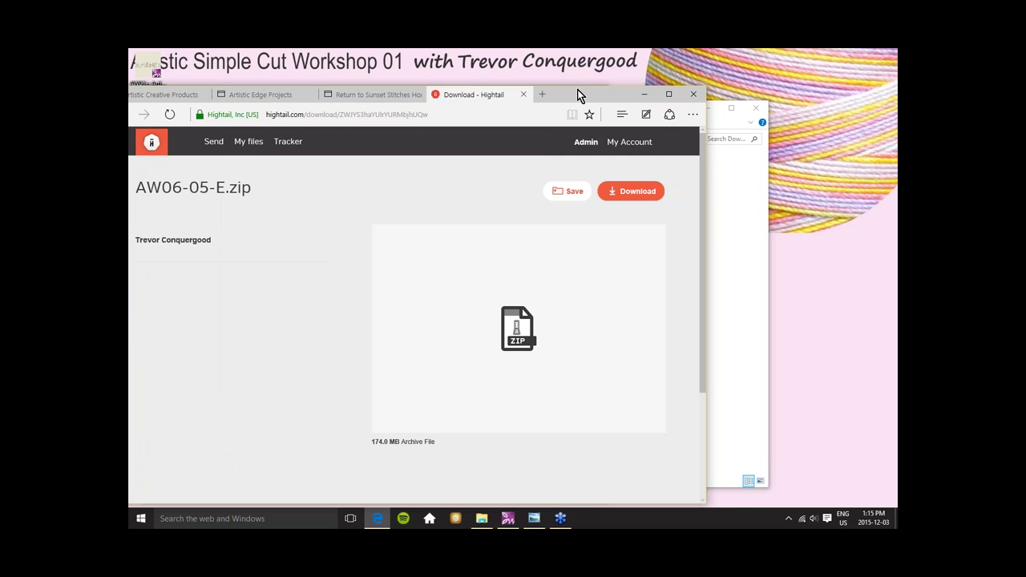
pyautogui.moveTo(578, 89); pyautogui.dragTo(613, 80)
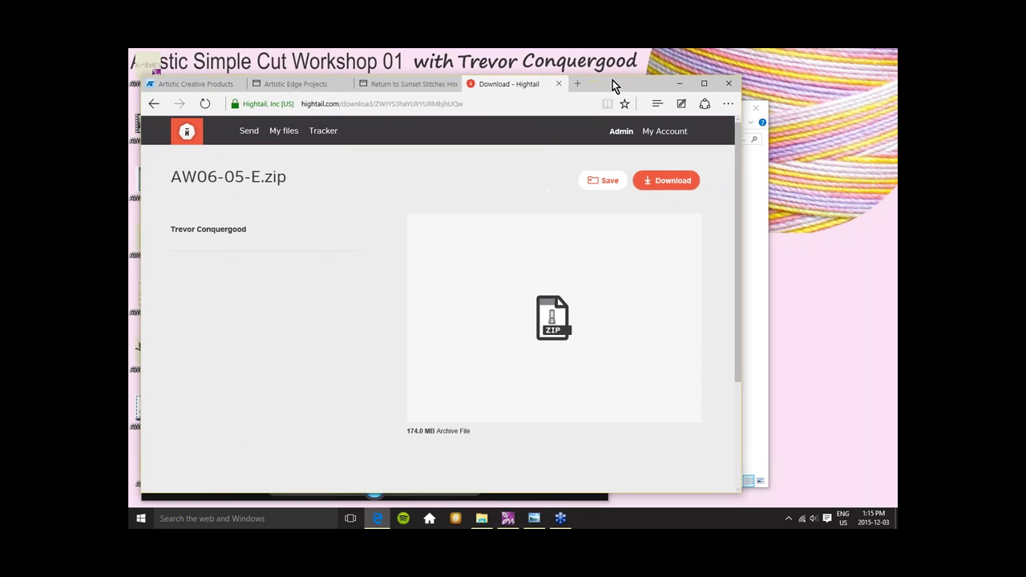
pyautogui.click(679, 83)
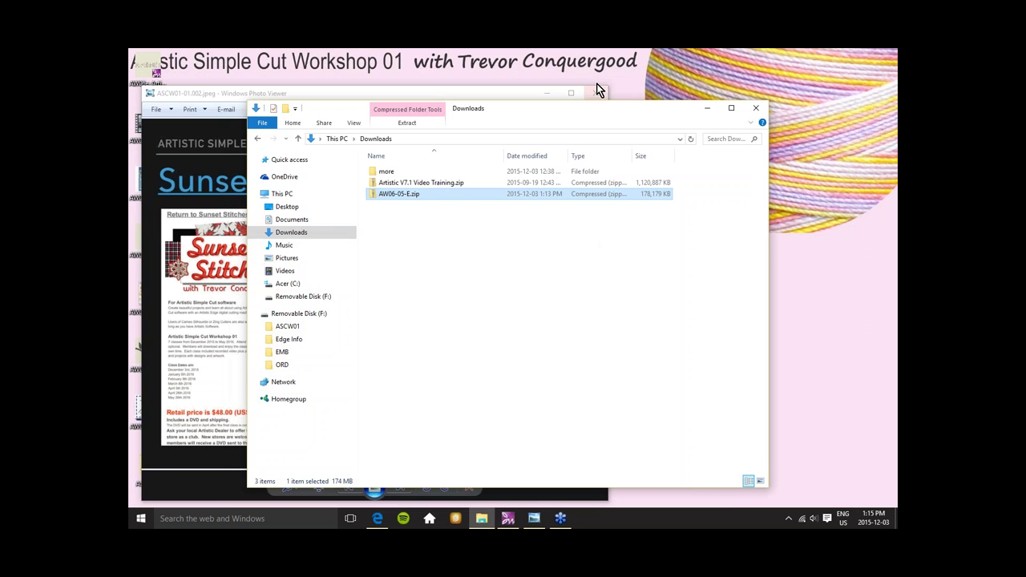
# Reposition the Downloads window, show the available actions for AW06-05-E.zip without choosing one, and close the window.
pyautogui.moveTo(614, 120); pyautogui.dragTo(527, 101)
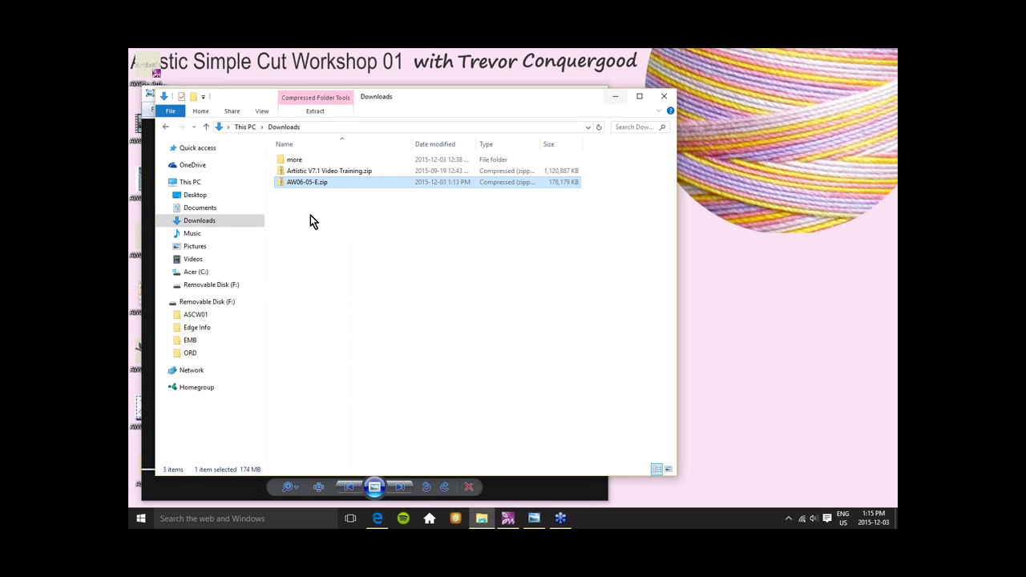
pyautogui.rightClick(306, 182)
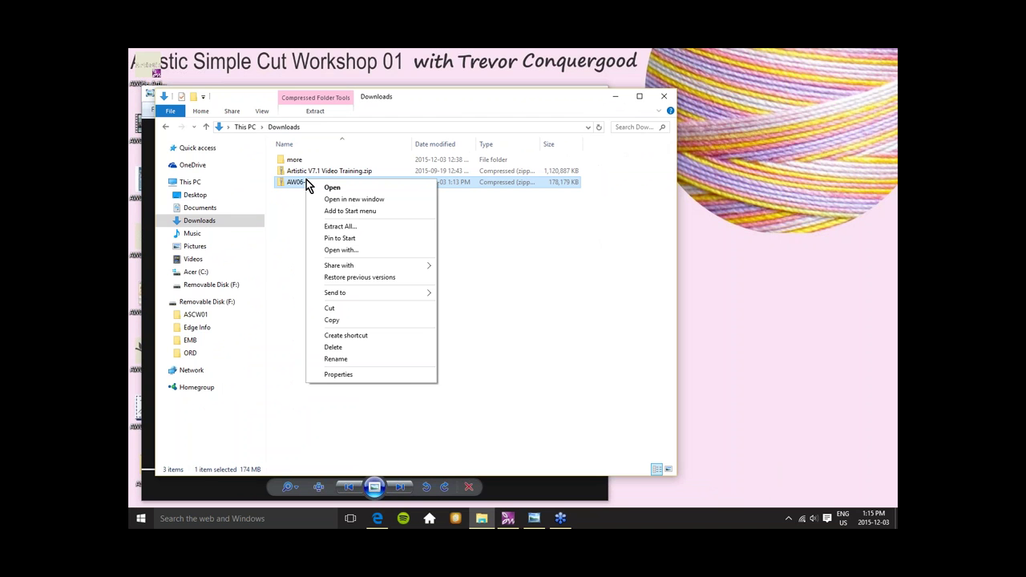
pyautogui.click(478, 293)
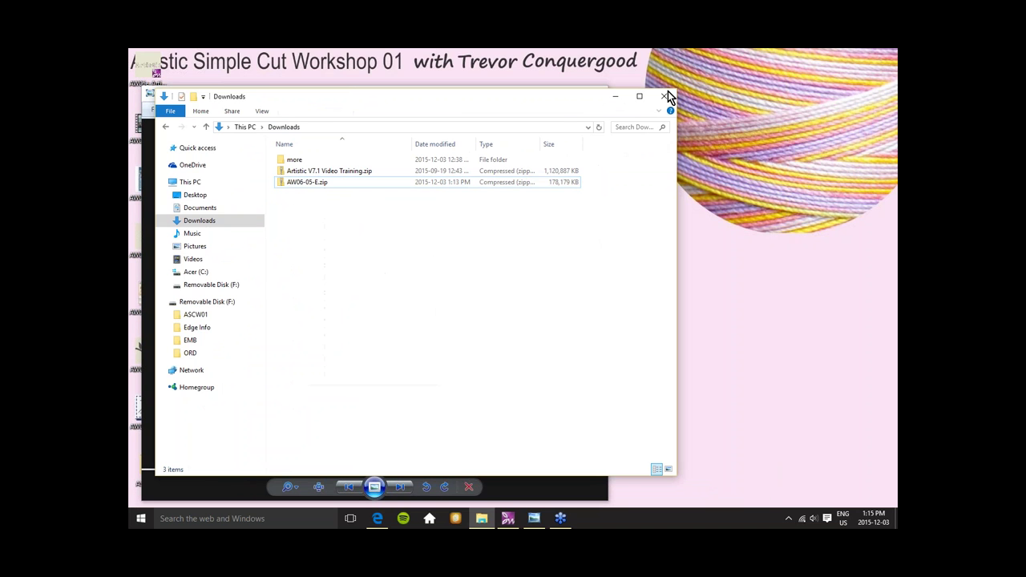
pyautogui.moveTo(465, 100); pyautogui.dragTo(481, 86)
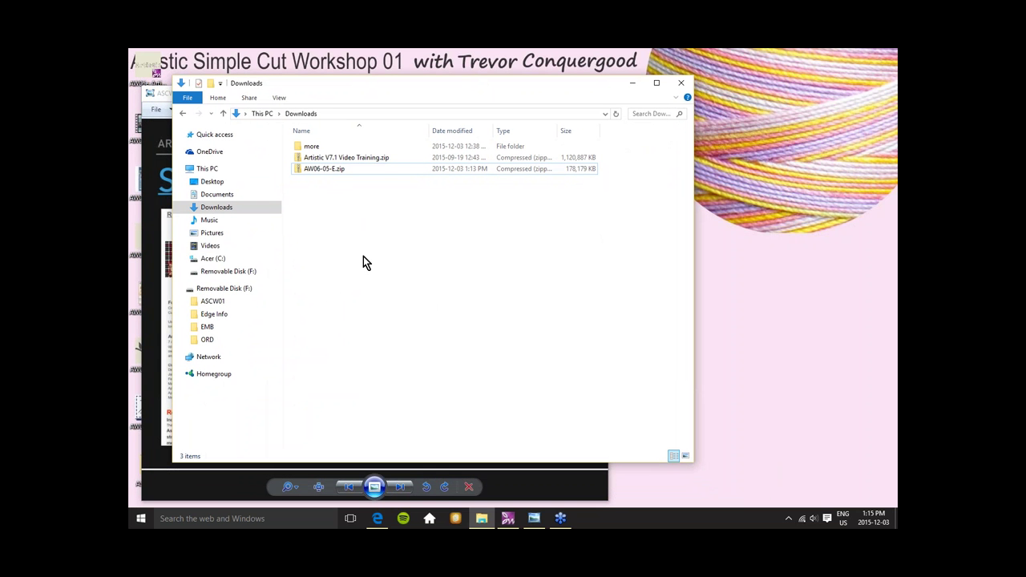
pyautogui.moveTo(538, 83); pyautogui.dragTo(543, 83)
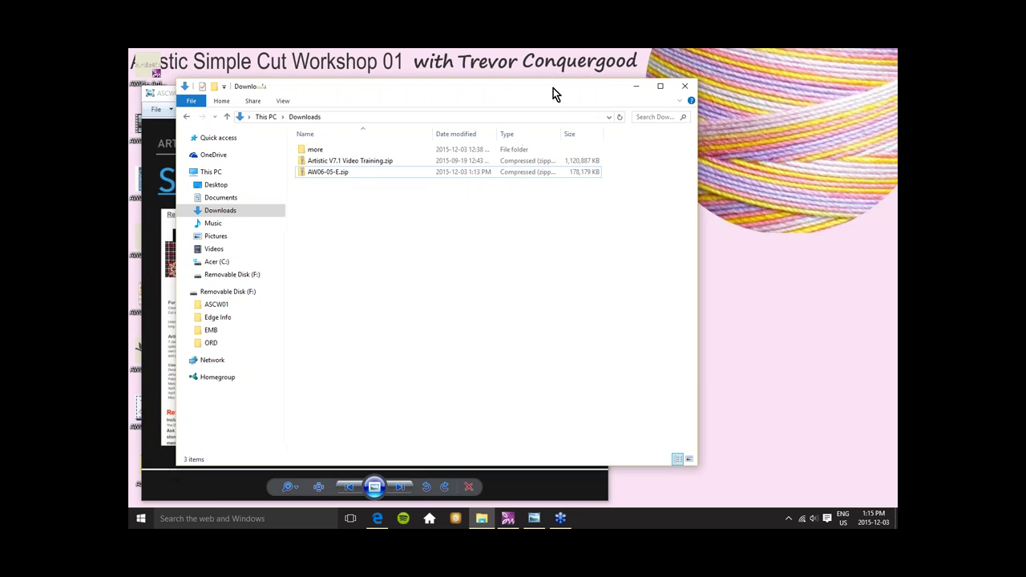
pyautogui.moveTo(553, 88); pyautogui.dragTo(550, 85)
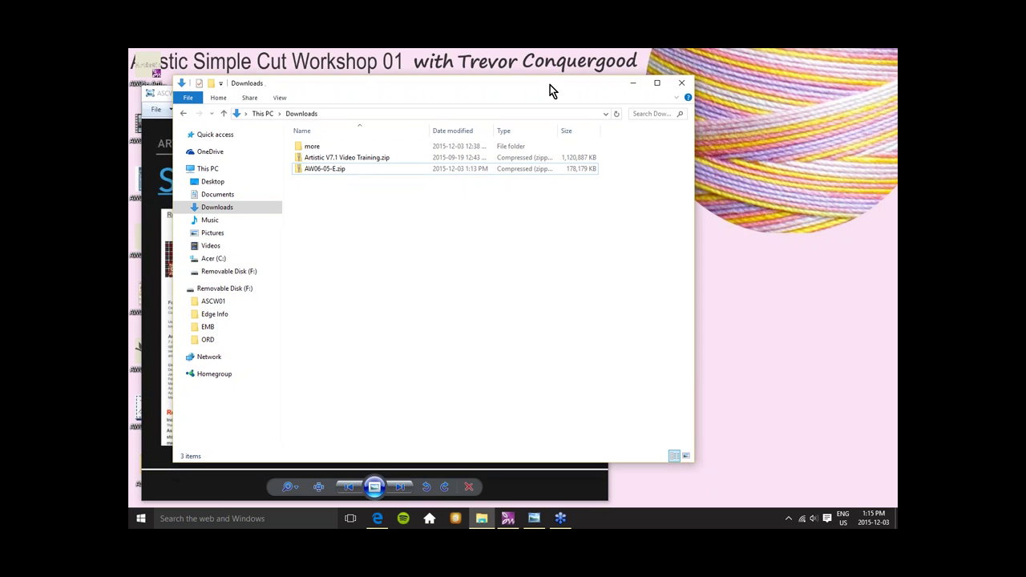
pyautogui.click(682, 83)
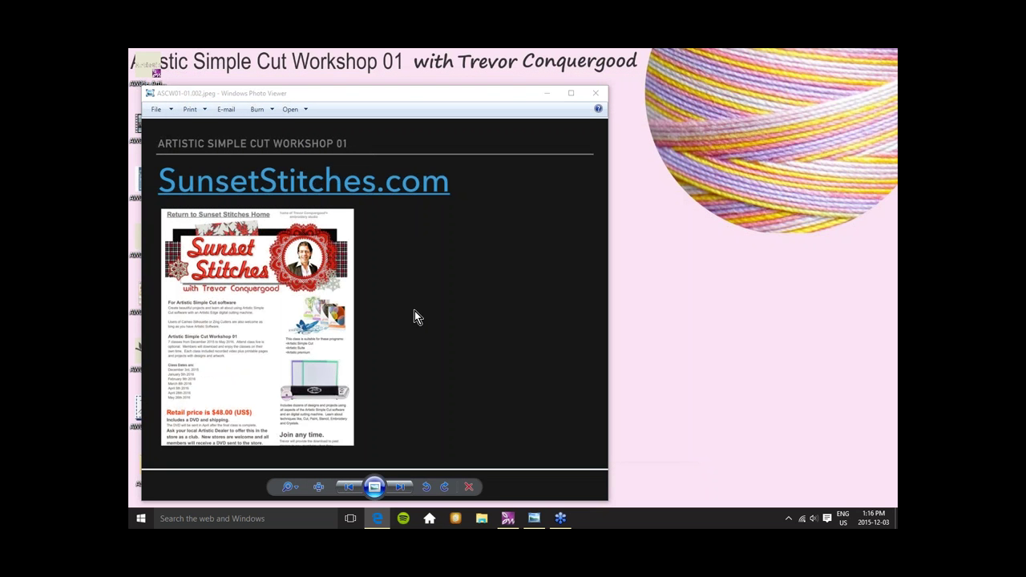
# Page through the workshop slides from ArtisticCreativeProducts.com, JanomeSpecials.com and Janome Institute 2015 to the "Products we will be using" slide.
pyautogui.click(397, 488)
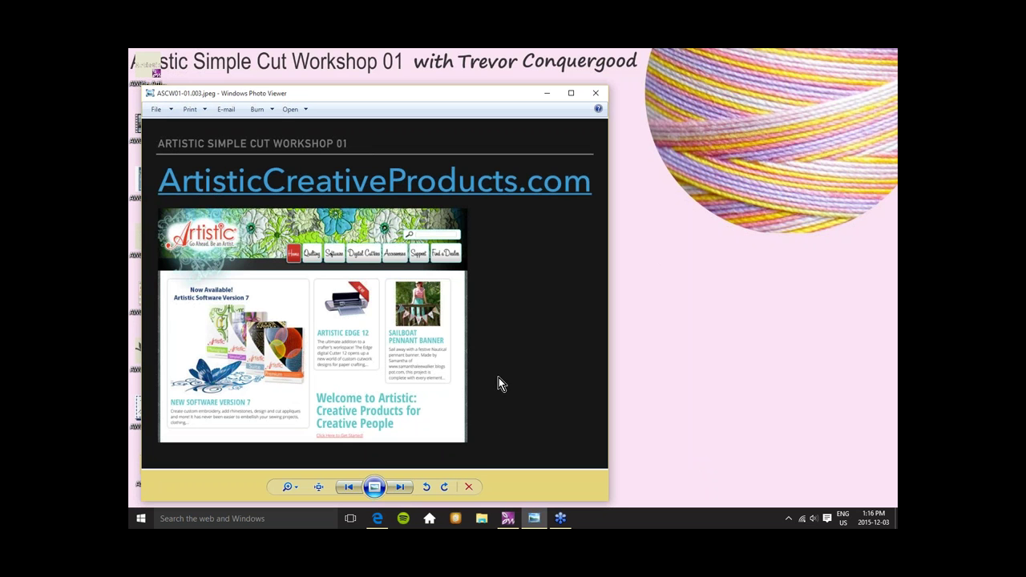
pyautogui.click(400, 488)
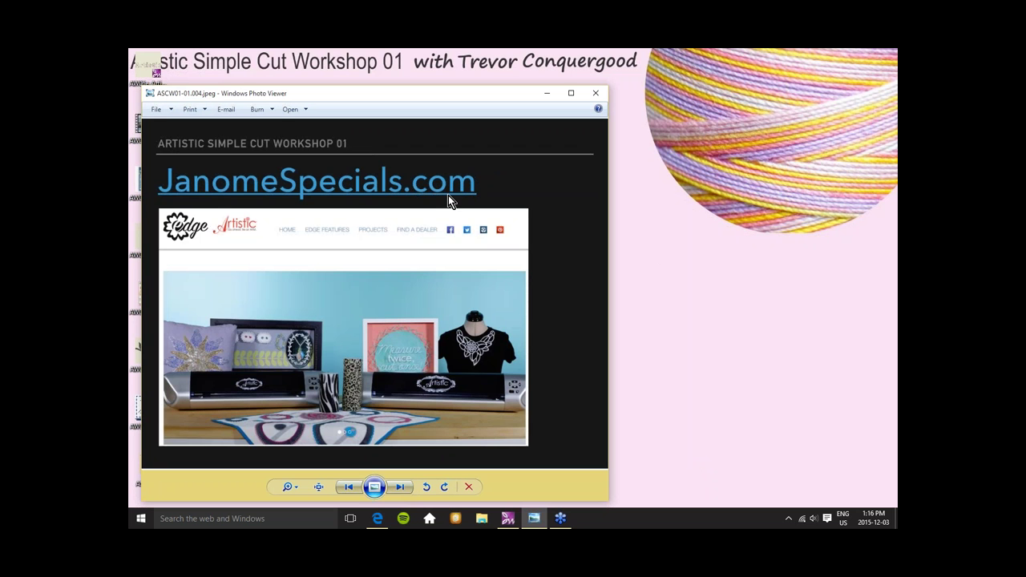
pyautogui.click(399, 487)
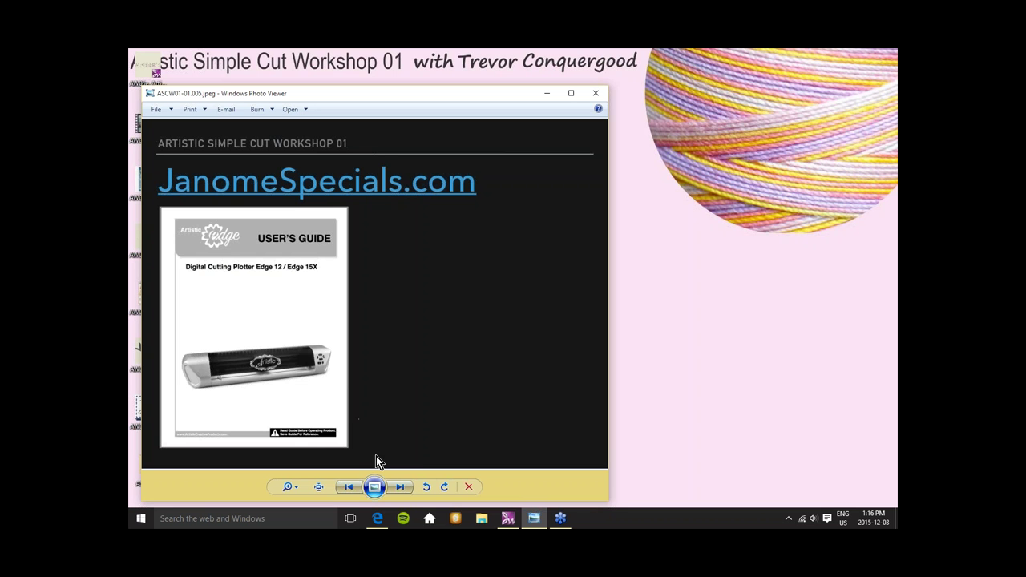
pyautogui.click(400, 491)
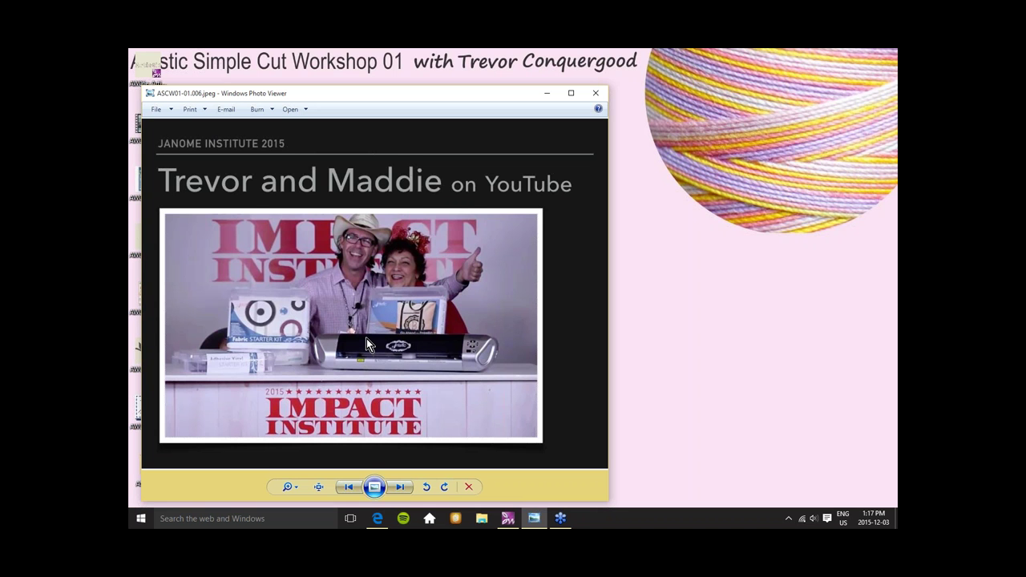
pyautogui.click(401, 487)
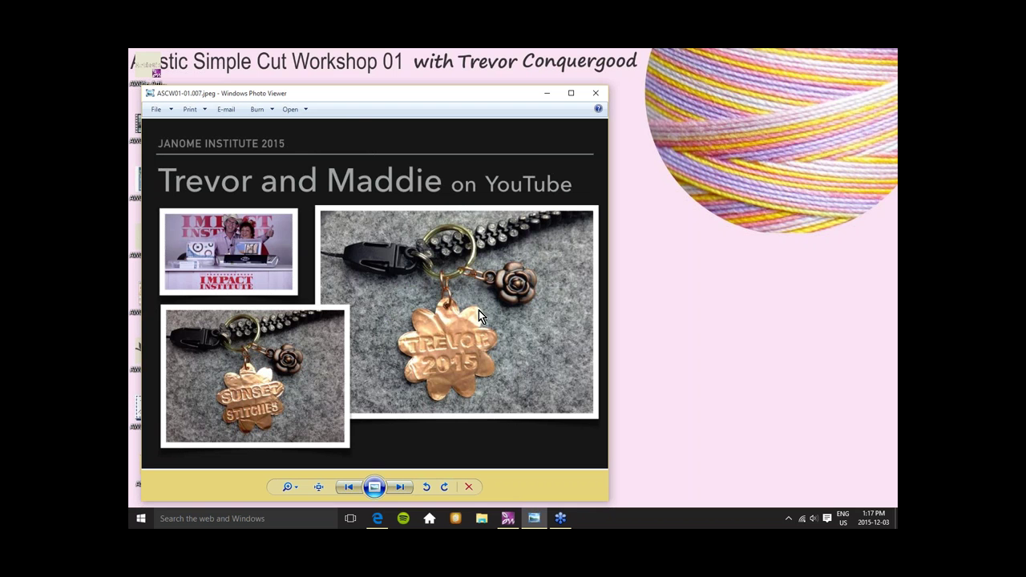
pyautogui.click(400, 488)
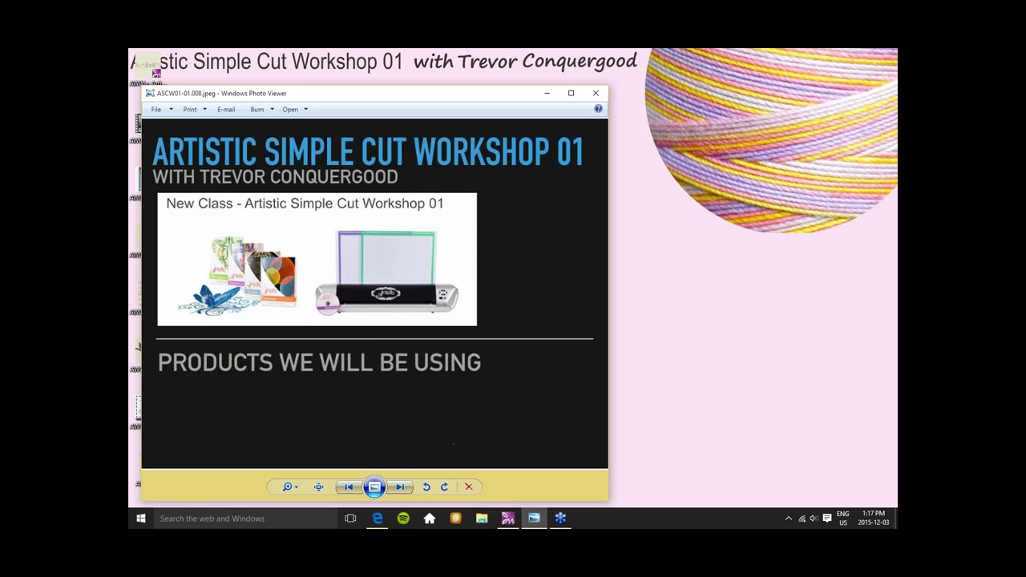
# View the Artistic Edge Accessories slides, including the Etching Tool, Pen Holder, Grinding Tool and Punching Tool.
pyautogui.click(399, 487)
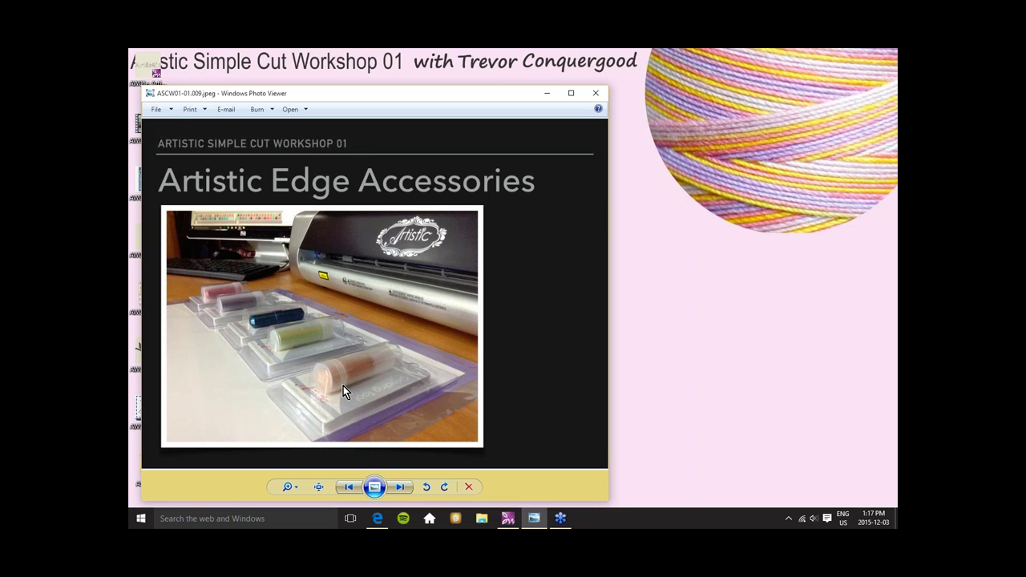
pyautogui.click(398, 487)
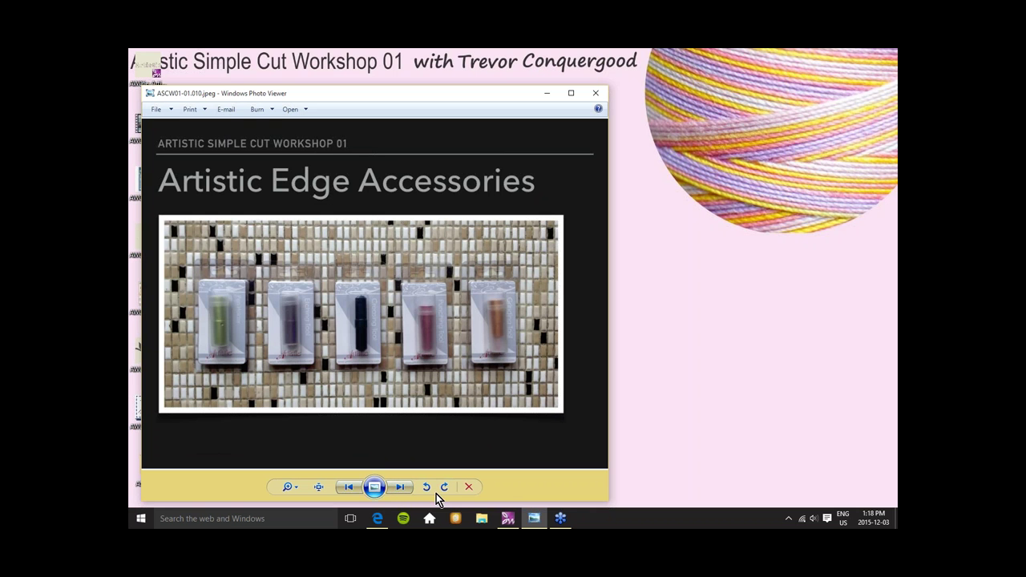
pyautogui.click(399, 487)
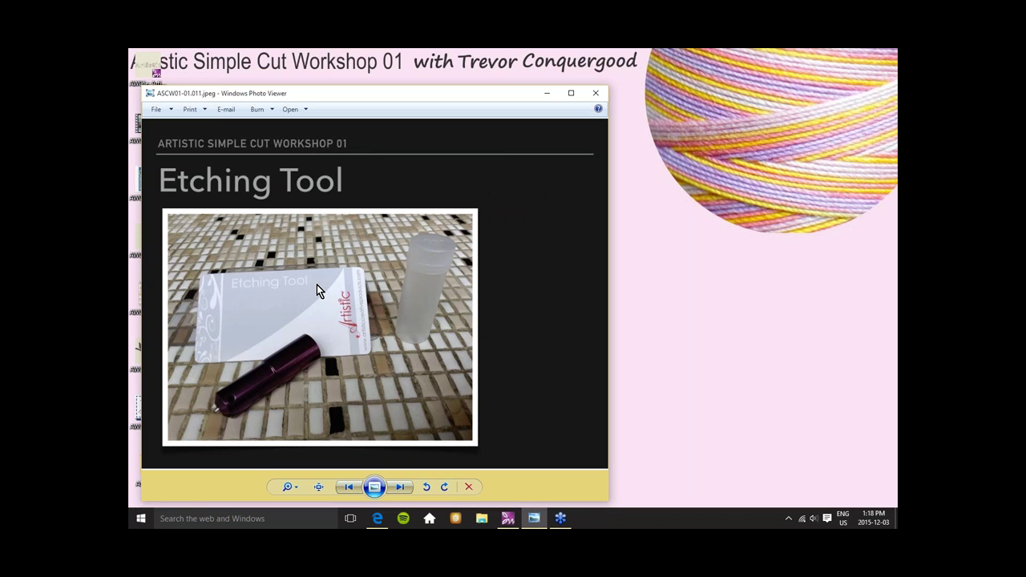
pyautogui.click(400, 487)
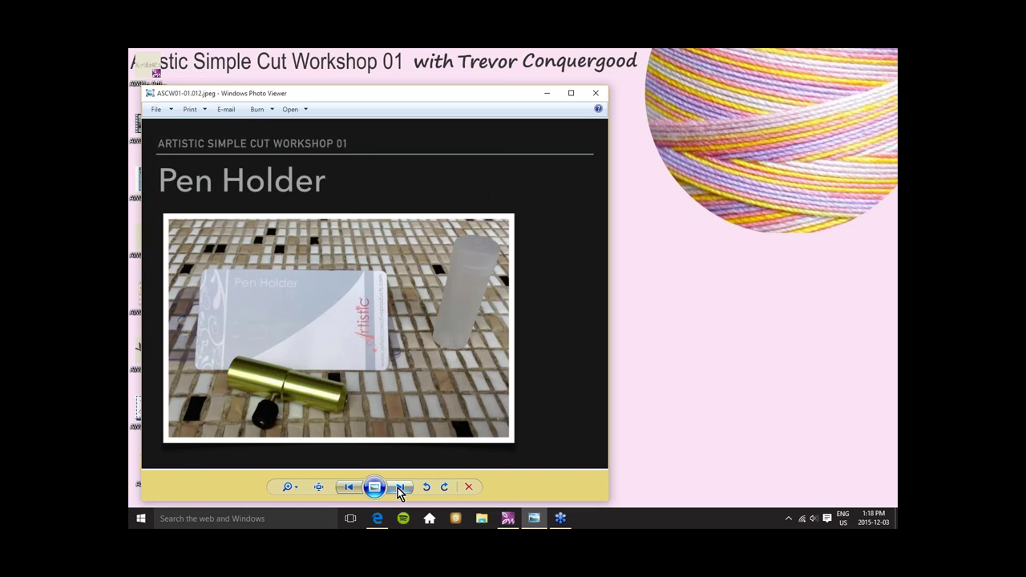
pyautogui.click(401, 488)
pyautogui.click(400, 487)
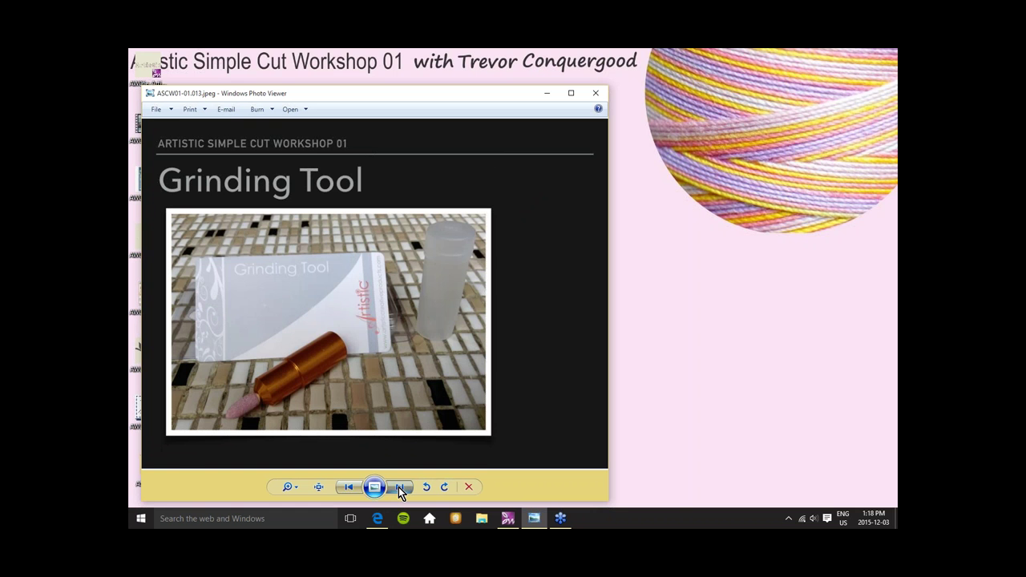
pyautogui.click(401, 488)
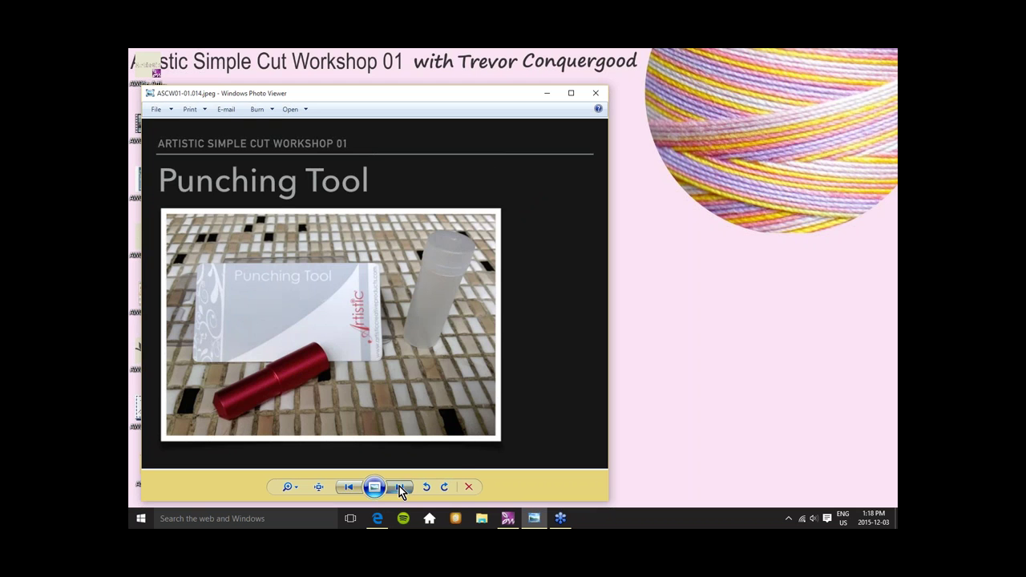
# View the Fabric Starter Kit and Rhinestone Starter Kit slides, including the packaging and contents photos.
pyautogui.click(401, 488)
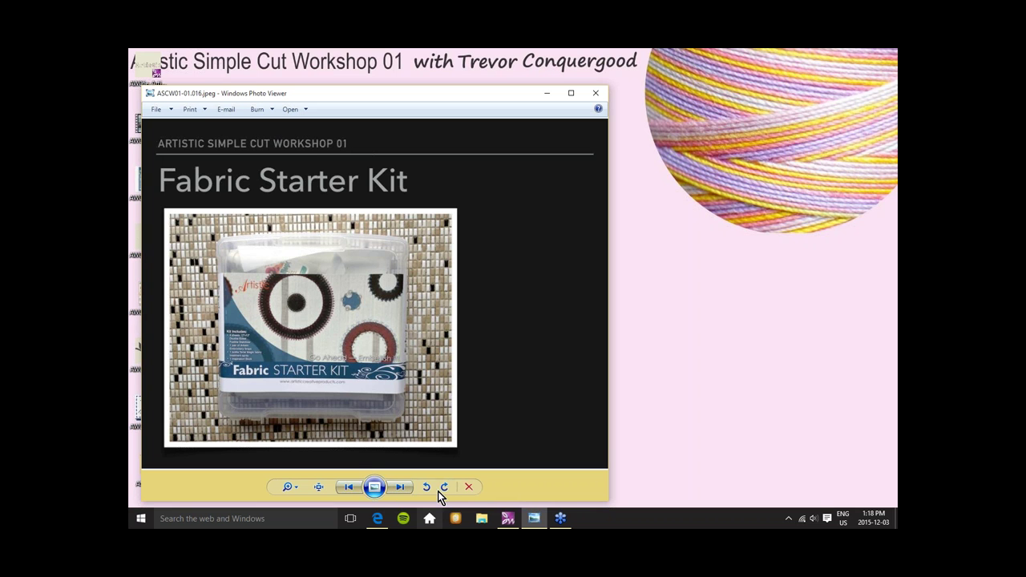
pyautogui.click(399, 490)
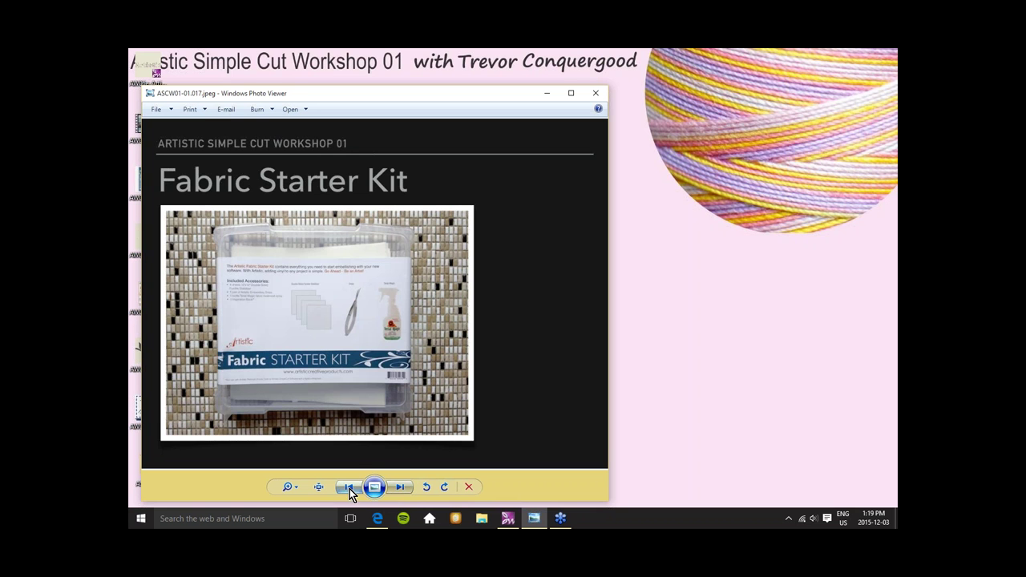
pyautogui.click(397, 486)
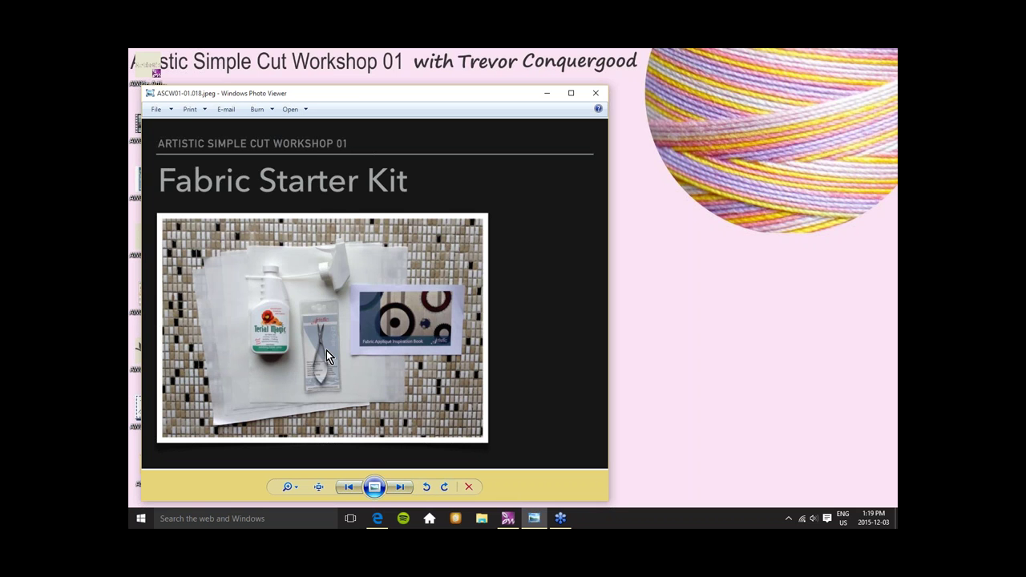
pyautogui.click(399, 489)
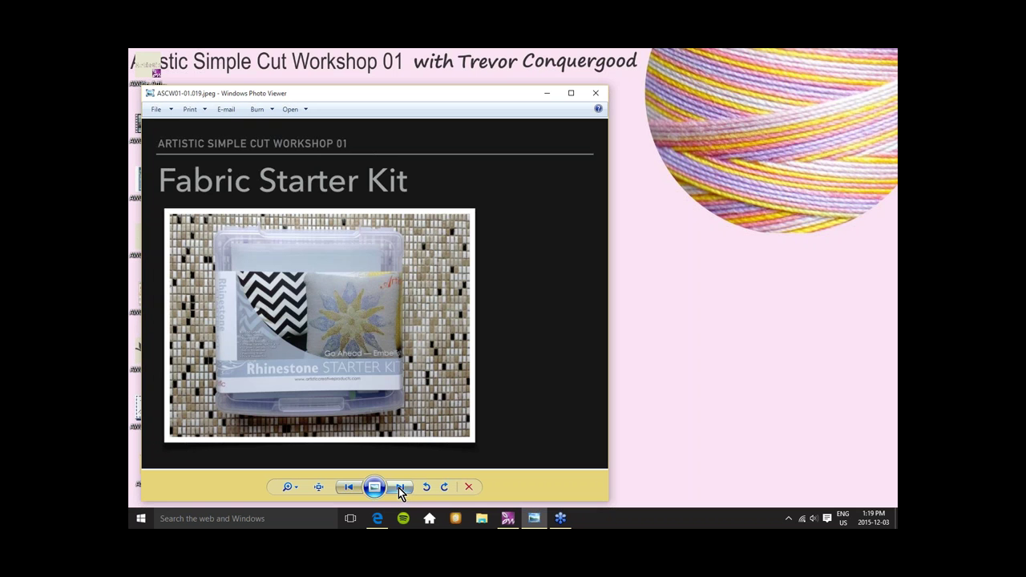
pyautogui.click(401, 485)
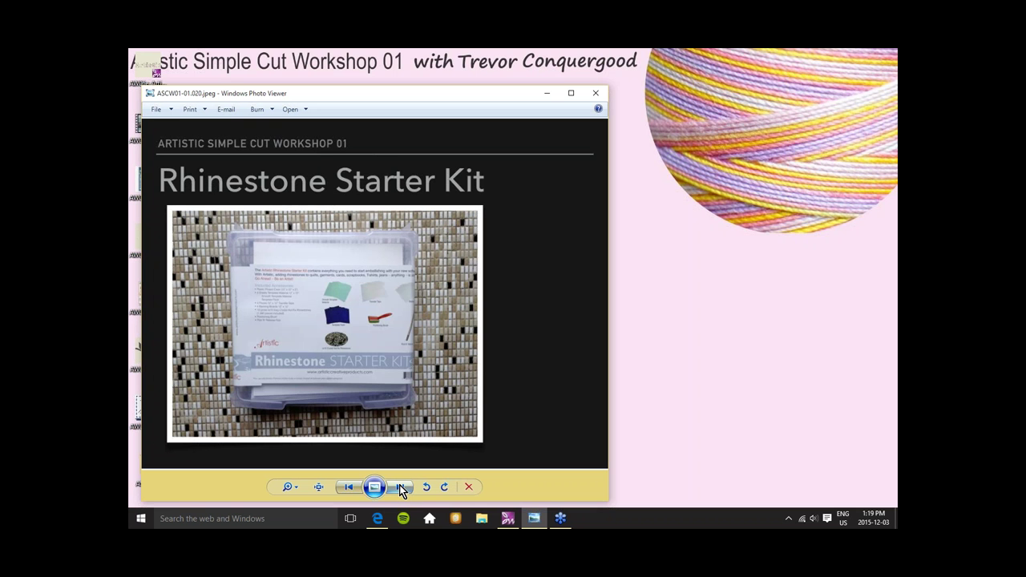
pyautogui.click(401, 489)
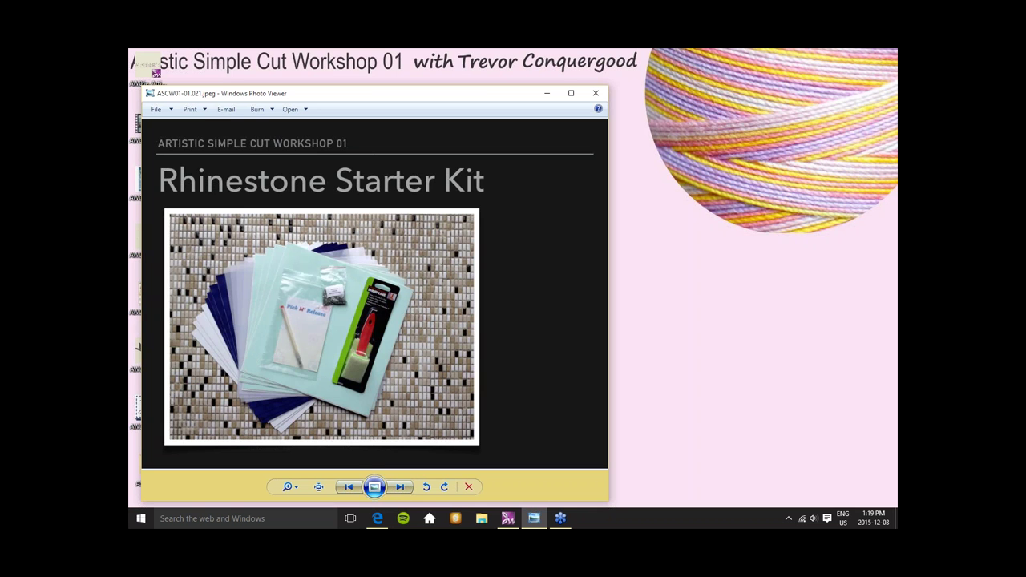
# View the Heat Transfer Vinyl and Adhesive Vinyl Starter Kit slides, ending on the Artistic Workshop 01 to 06 slide.
pyautogui.click(400, 488)
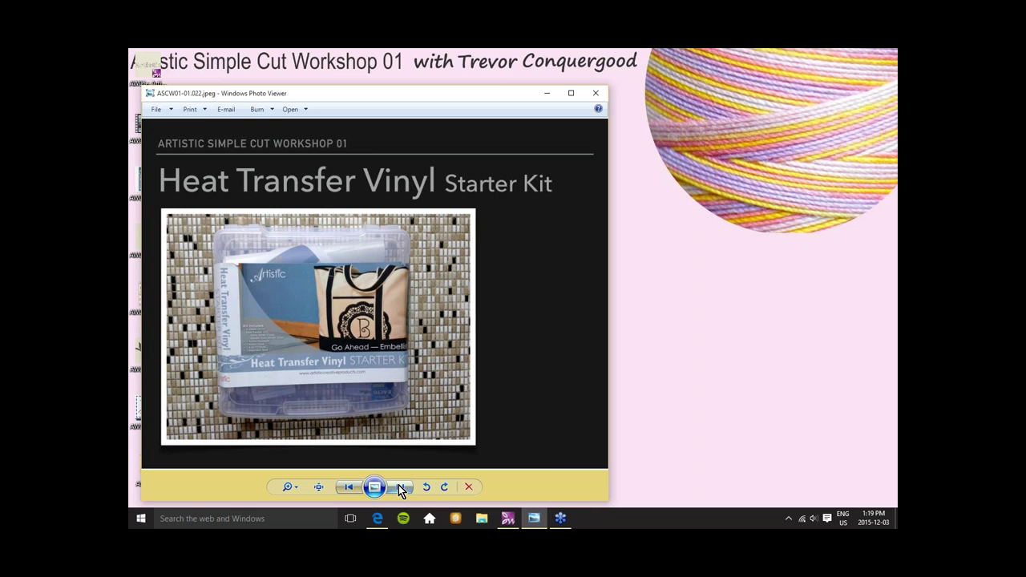
pyautogui.click(400, 488)
pyautogui.click(399, 487)
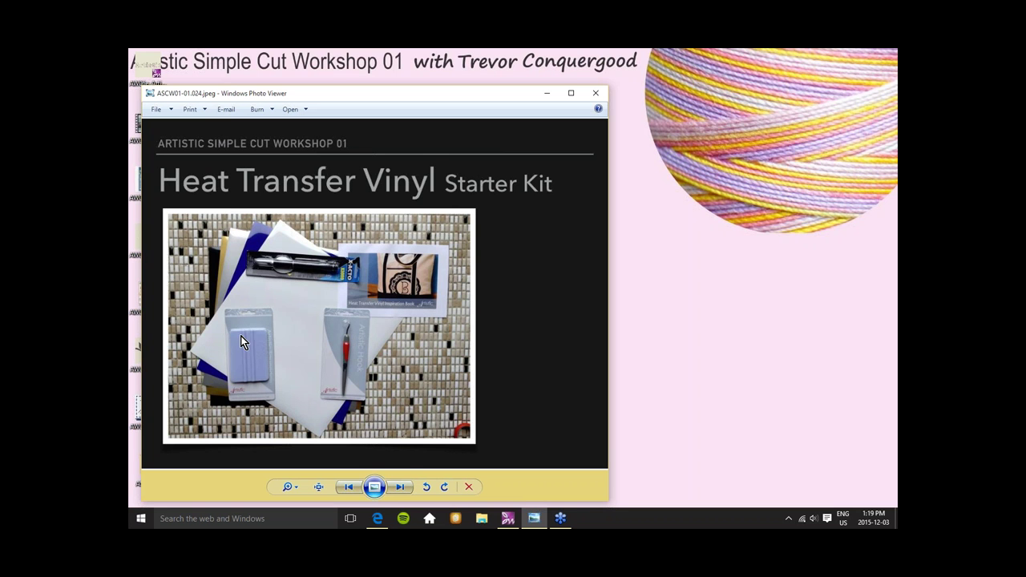
pyautogui.click(396, 488)
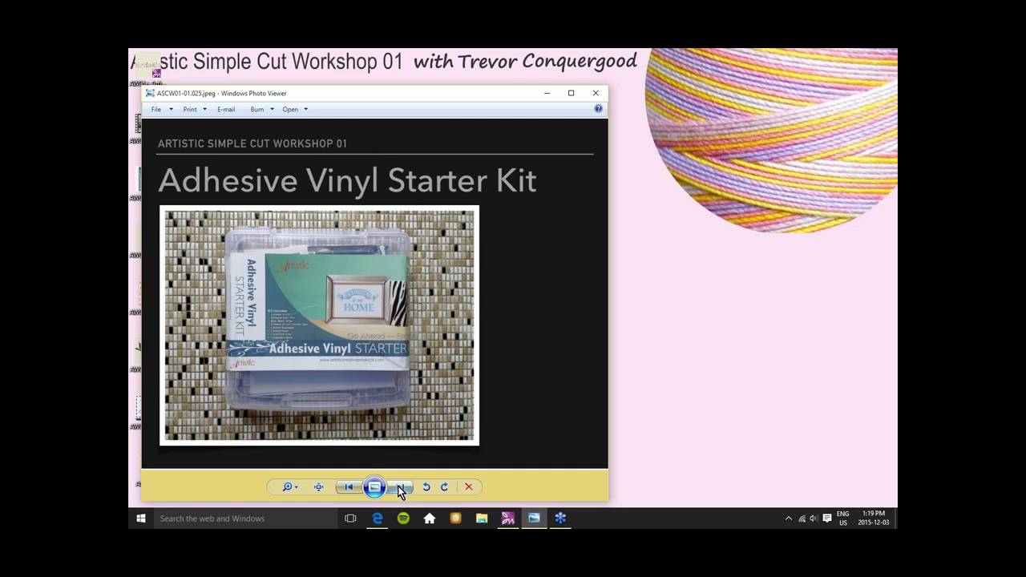
pyautogui.click(400, 489)
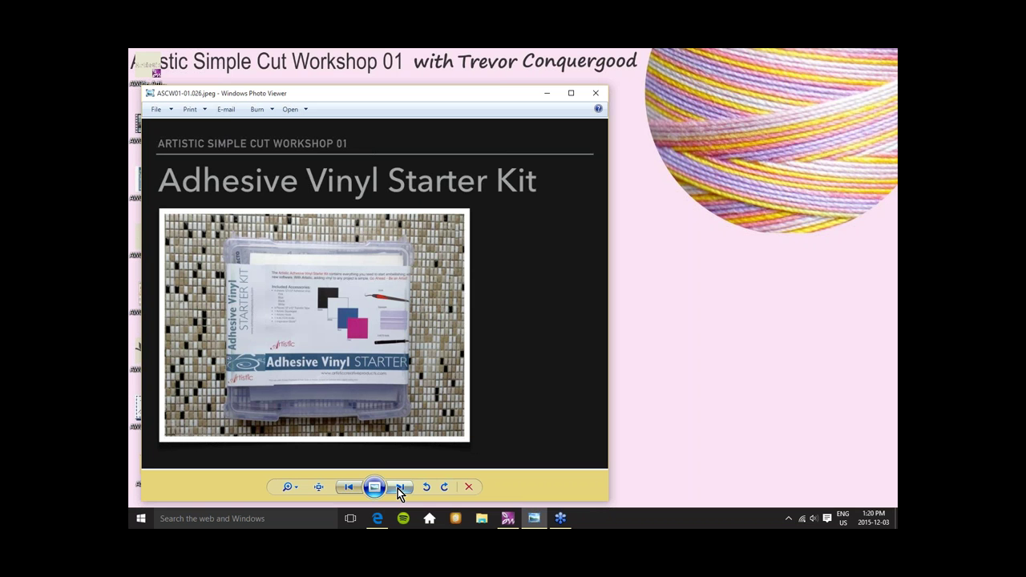
pyautogui.click(400, 487)
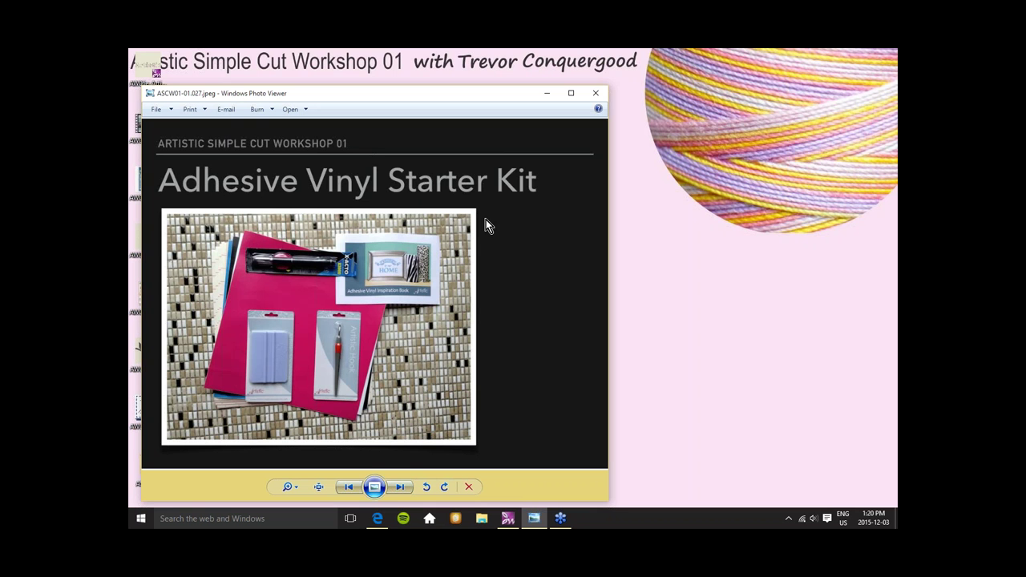
pyautogui.click(400, 489)
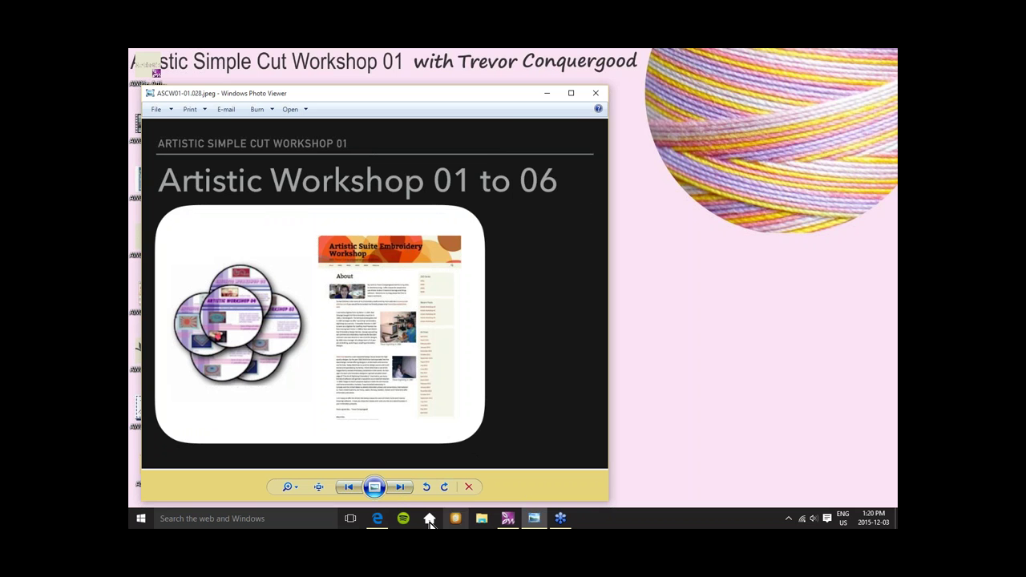
# Launch Creative DRAWings 7.1 and make its window with the untitled Simple Cut design active.
pyautogui.click(138, 522)
pyautogui.click(140, 519)
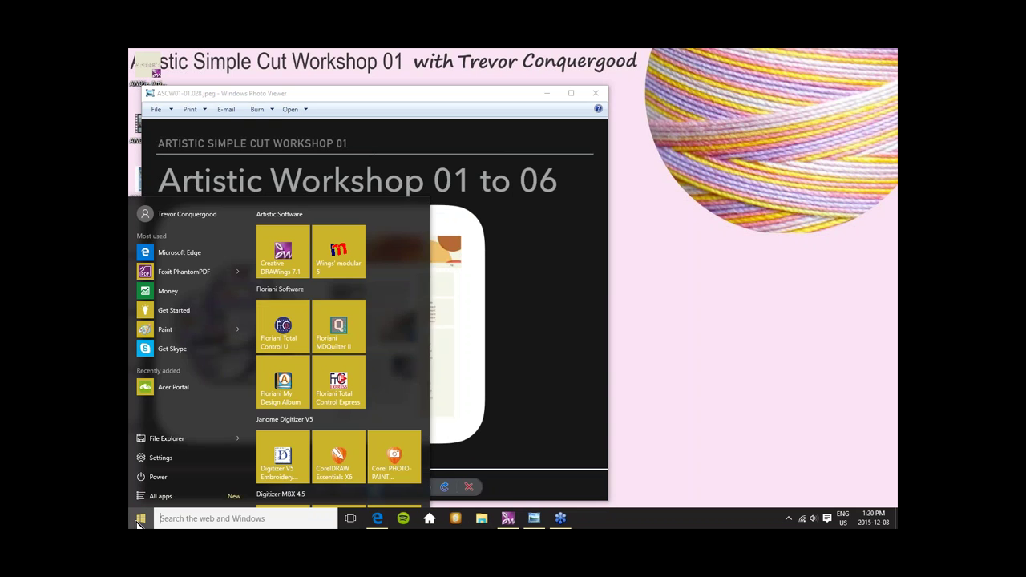
pyautogui.click(285, 251)
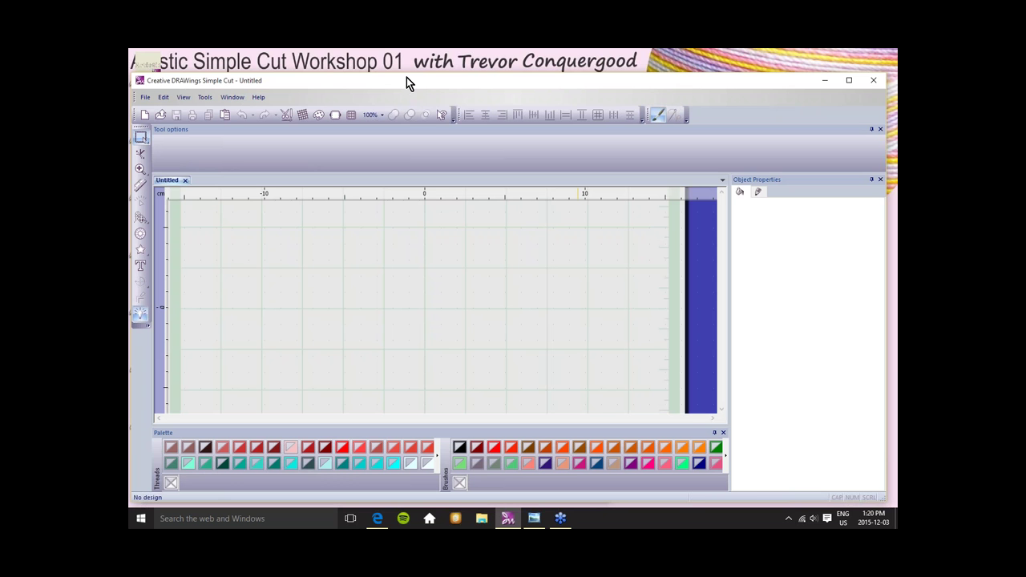
pyautogui.click(889, 355)
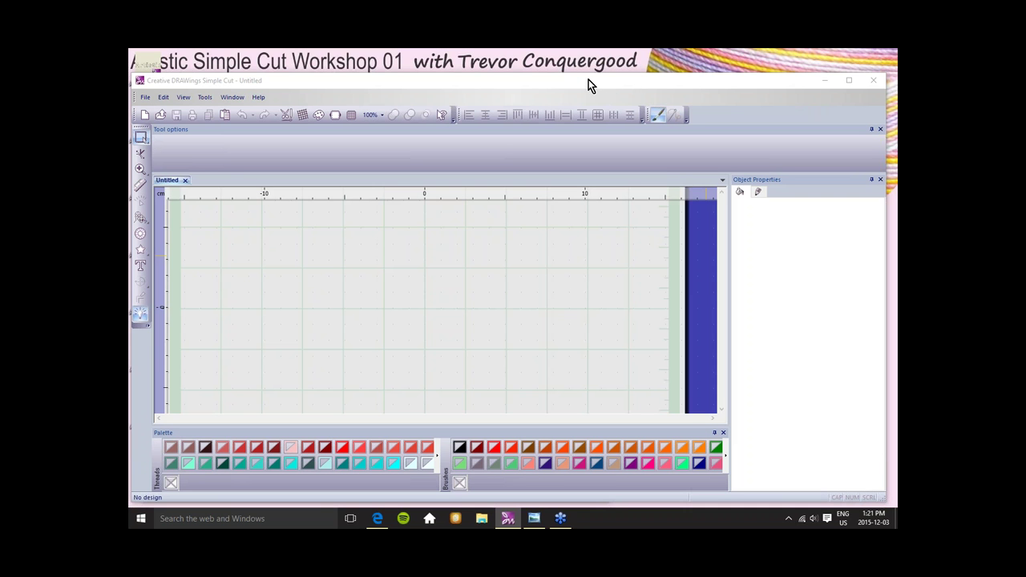
pyautogui.click(747, 80)
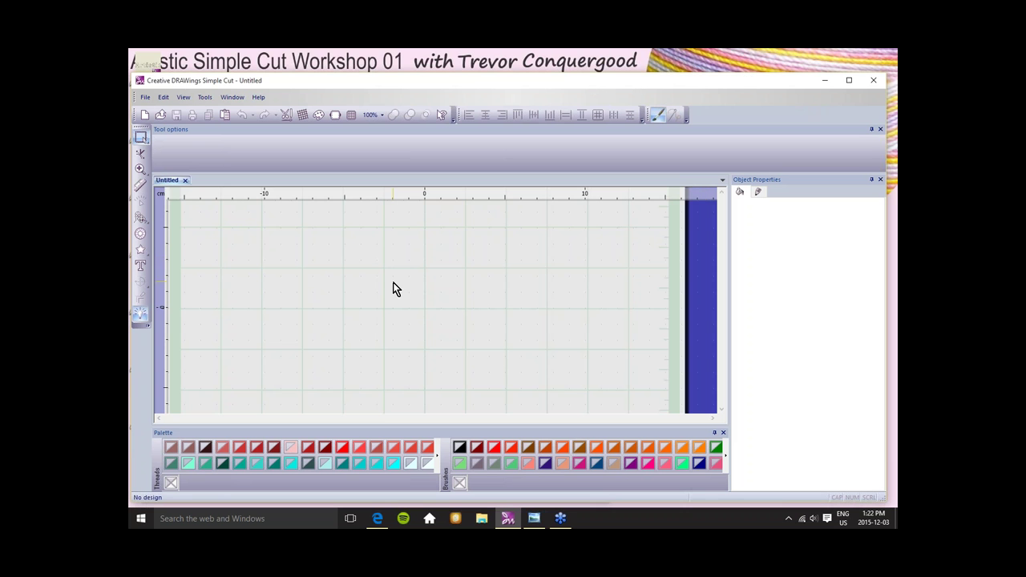
# Set the cutting mat size to Janome Edge 15X15.
pyautogui.scroll(-3, 415, 313)
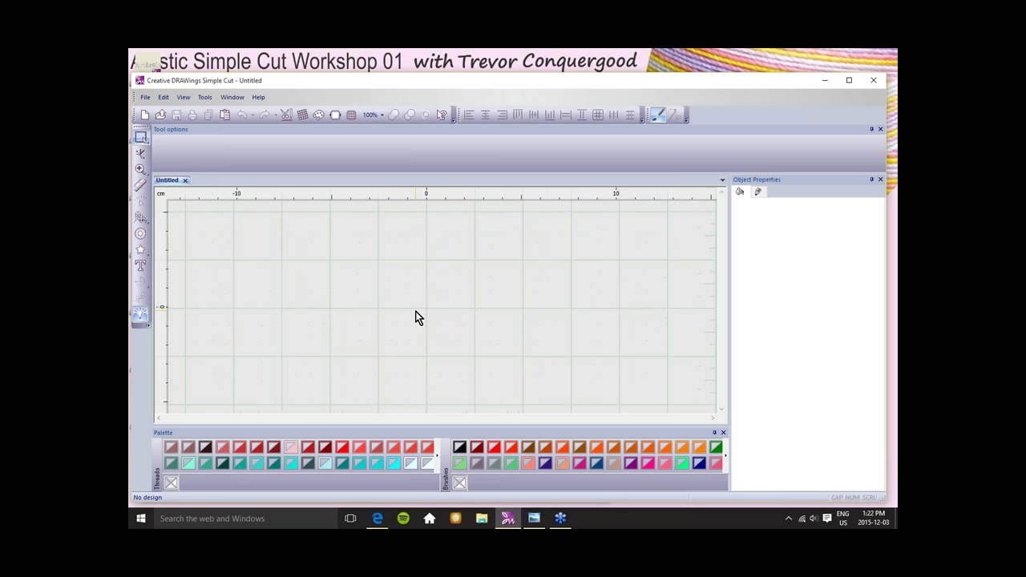
pyautogui.scroll(-1, 415, 316)
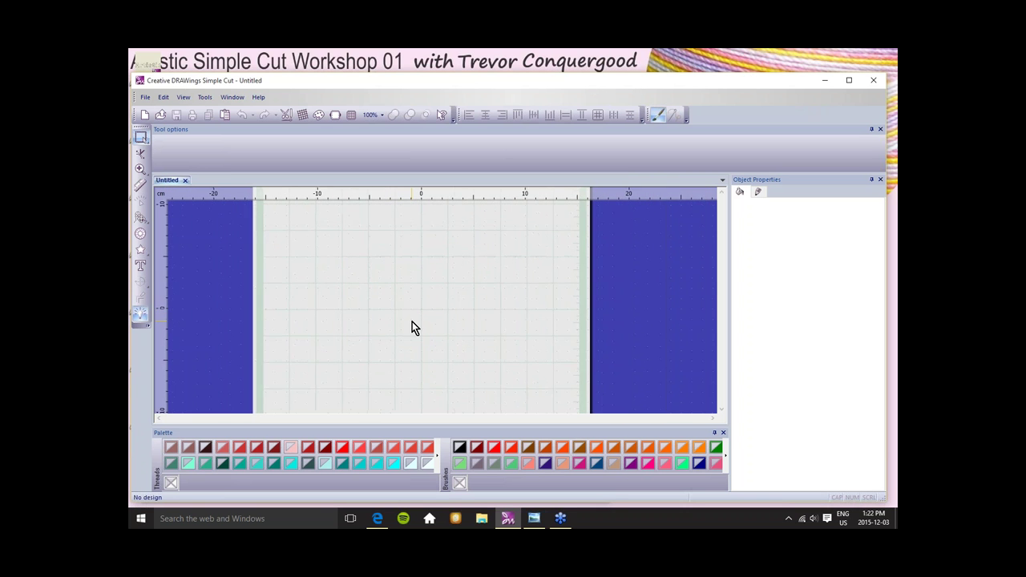
pyautogui.scroll(-2, 413, 317)
pyautogui.scroll(-1, 413, 317)
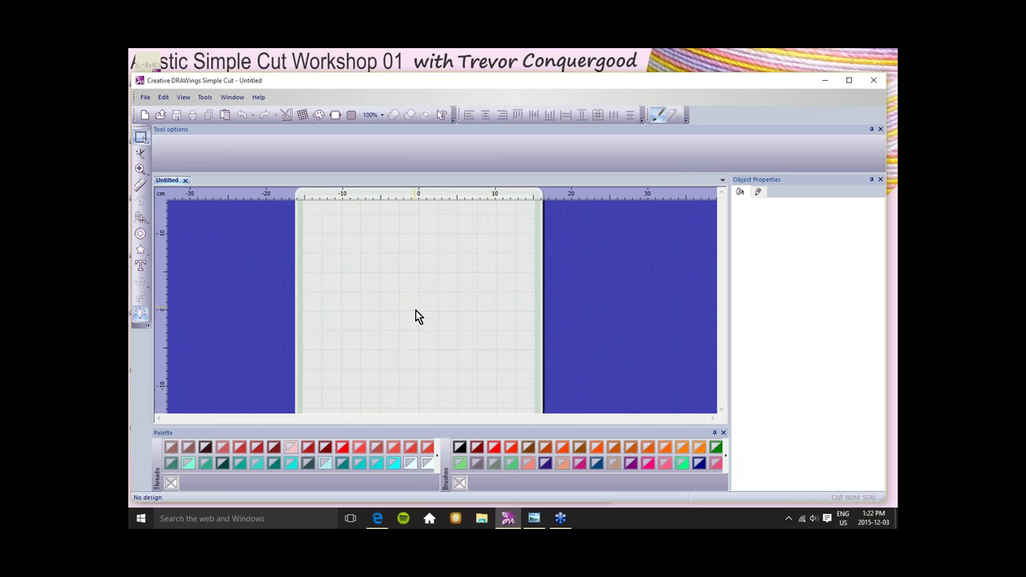
pyautogui.scroll(-2, 416, 313)
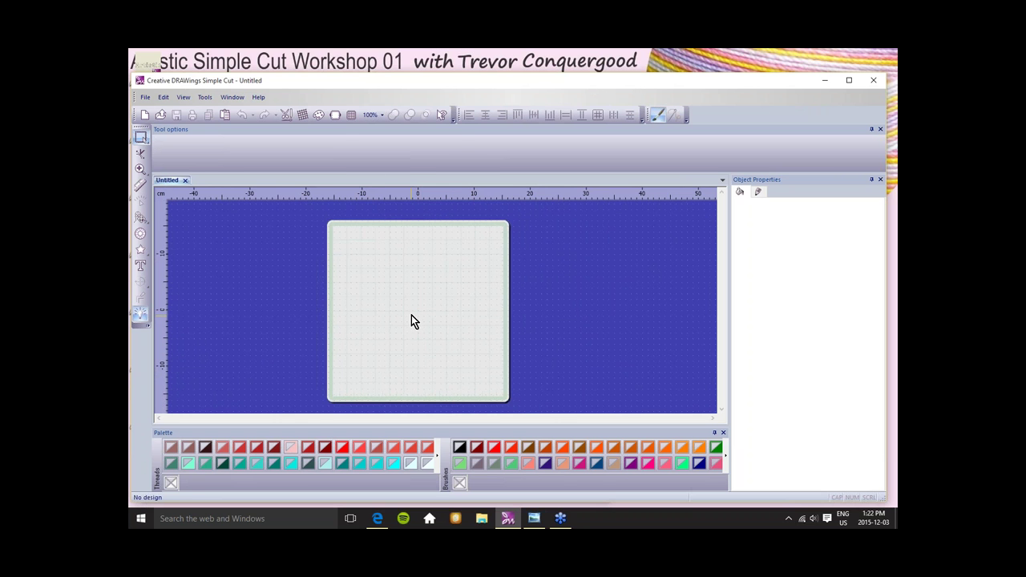
pyautogui.click(351, 116)
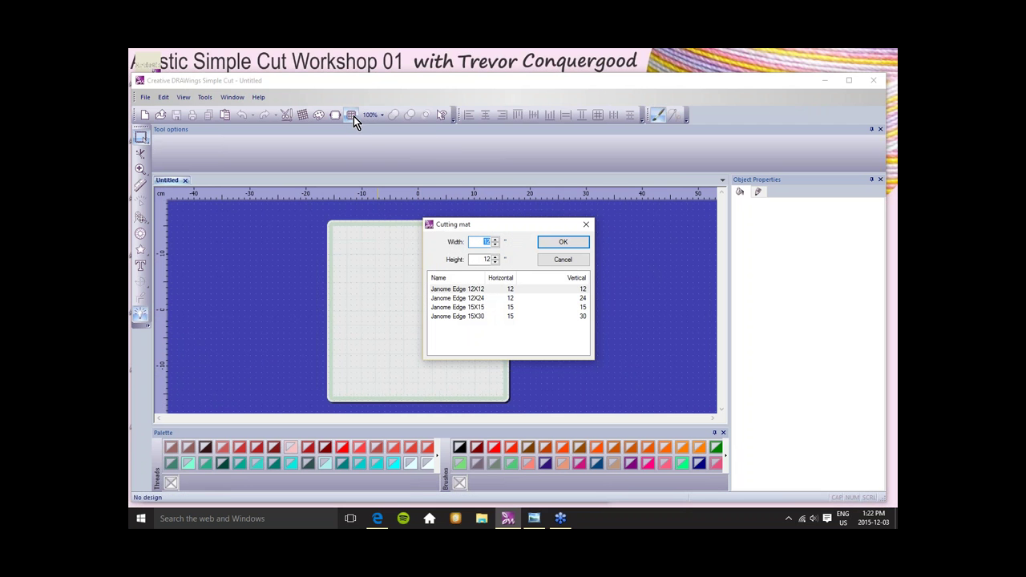
pyautogui.moveTo(534, 227); pyautogui.dragTo(601, 202)
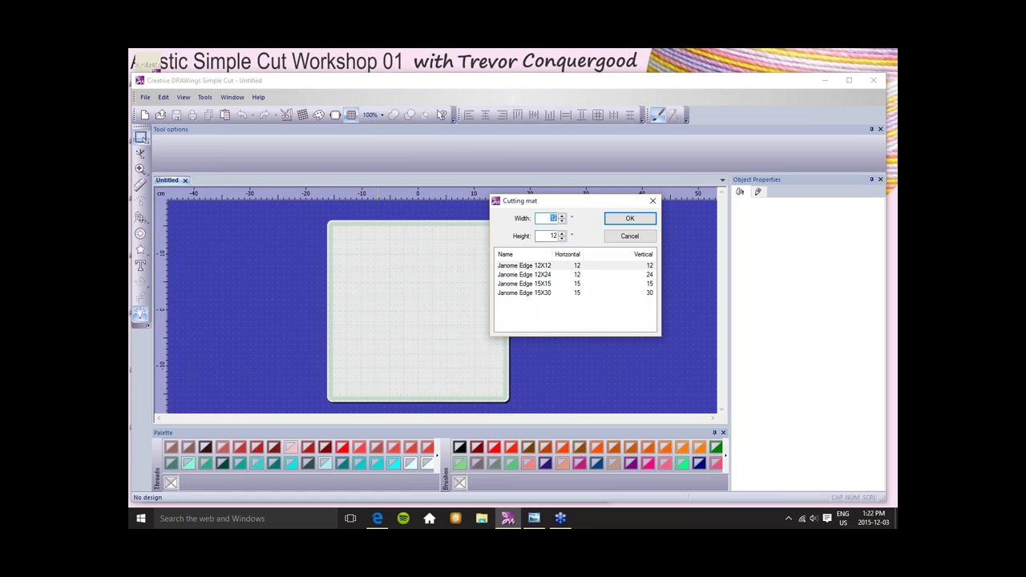
pyautogui.click(524, 284)
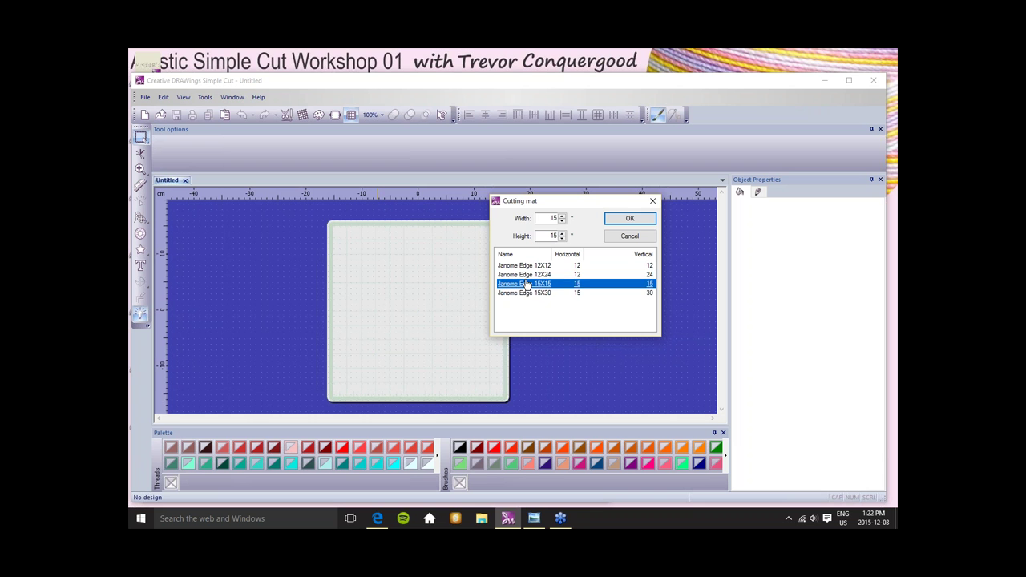
pyautogui.click(633, 219)
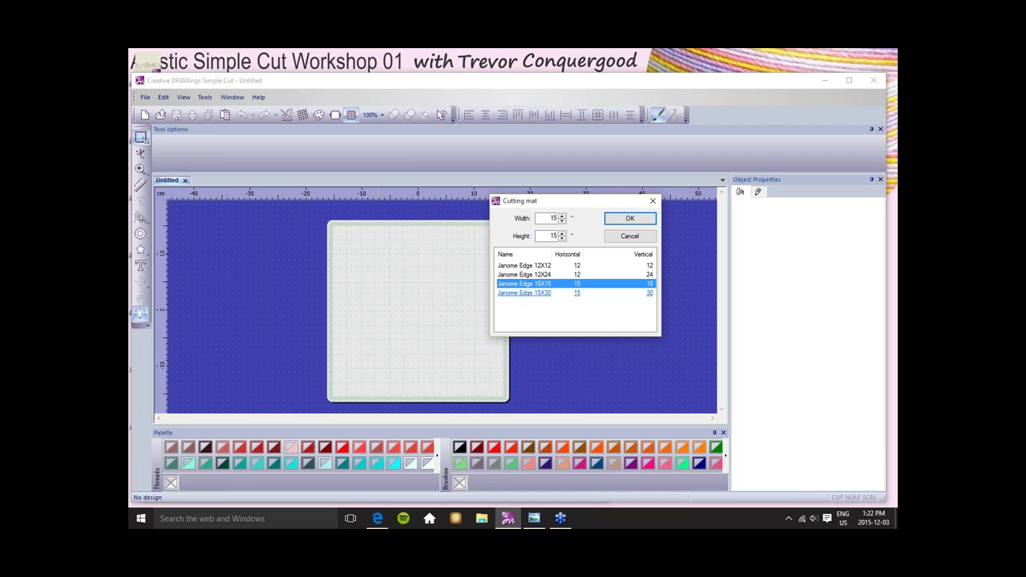
pyautogui.click(632, 221)
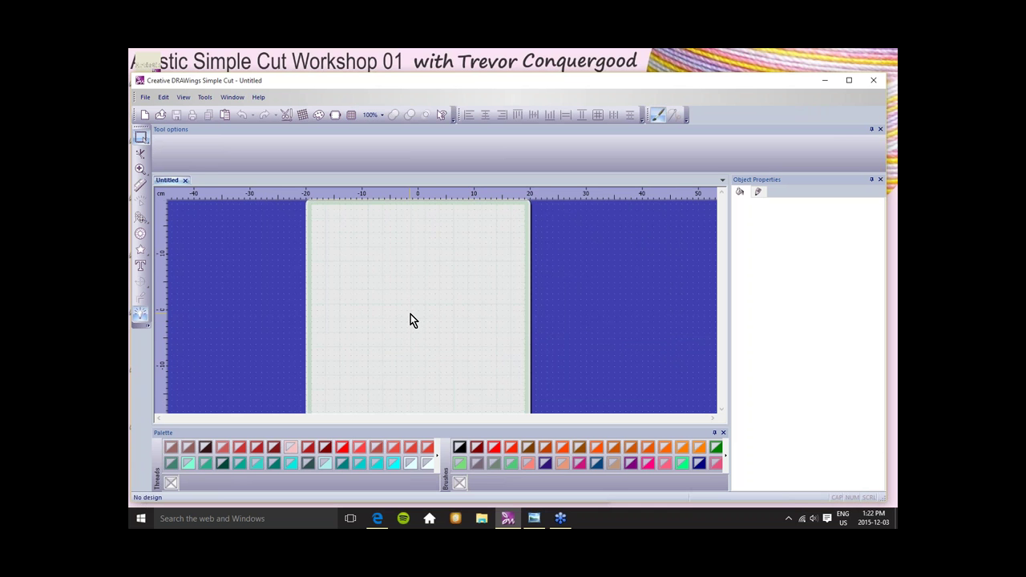
# View the options for adding a new hoop, and set the design's hoop to Janome 230 x 300 Hoop-GR.
pyautogui.scroll(-2, 410, 314)
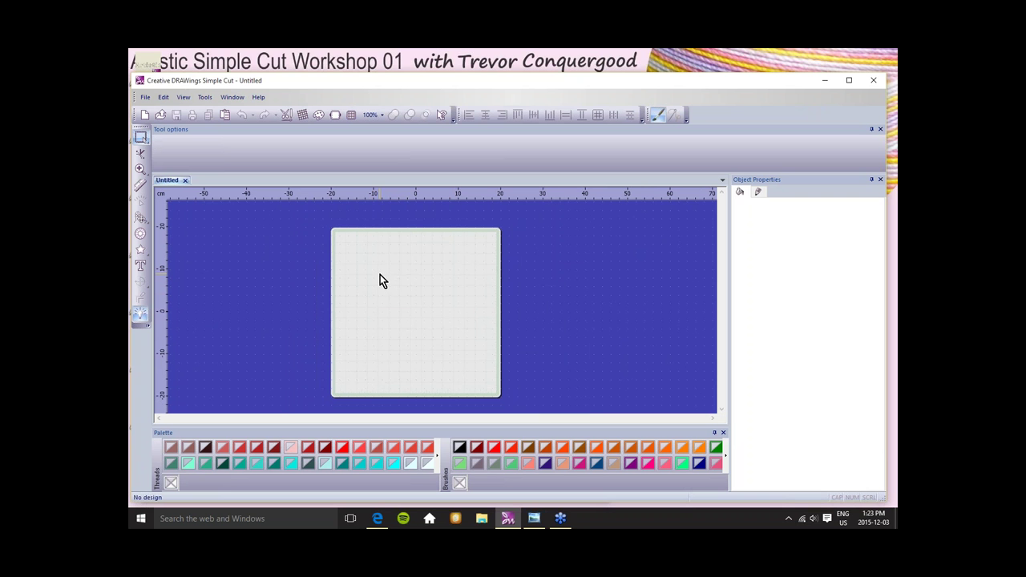
pyautogui.click(336, 115)
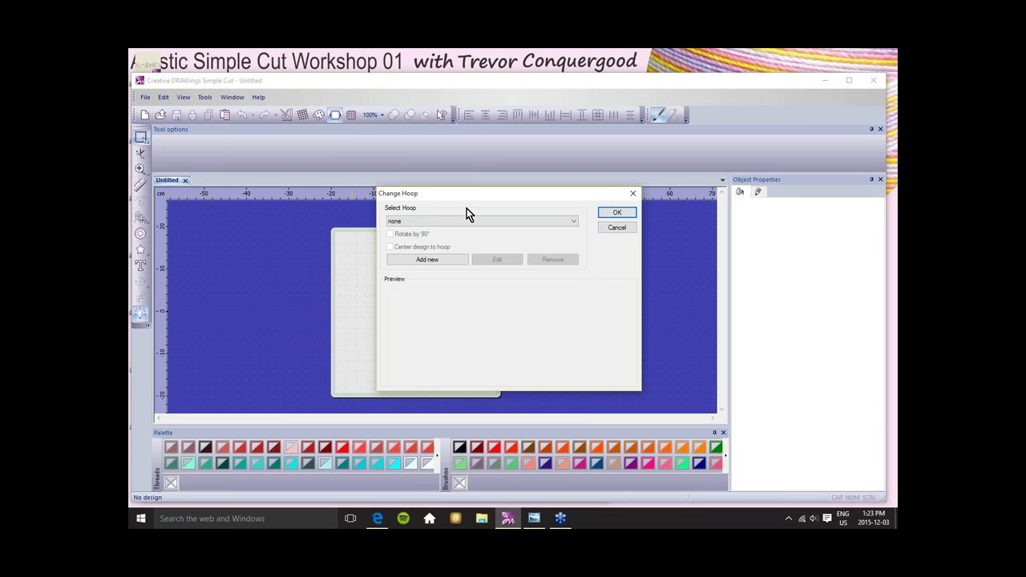
pyautogui.click(425, 259)
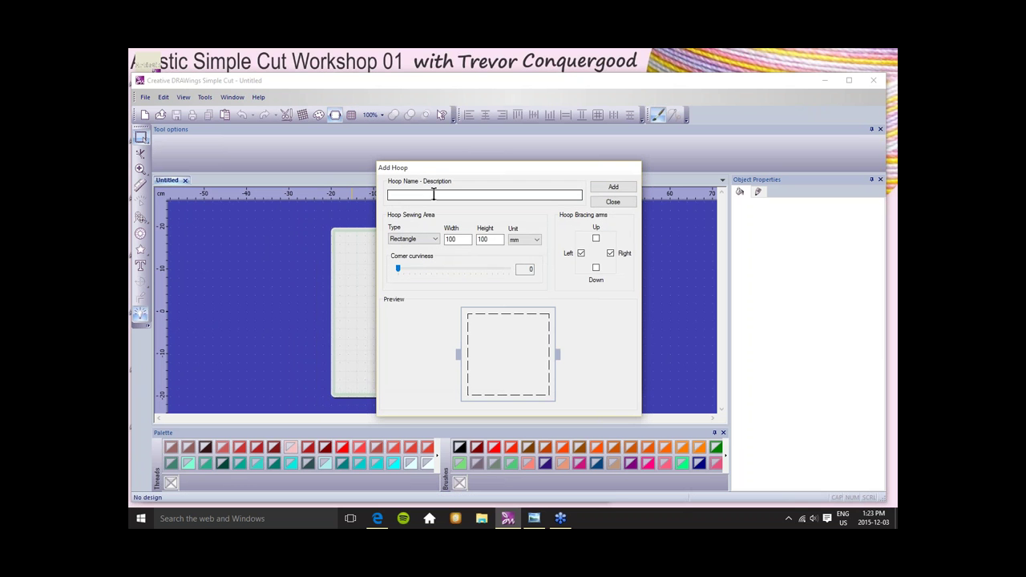
pyautogui.click(613, 202)
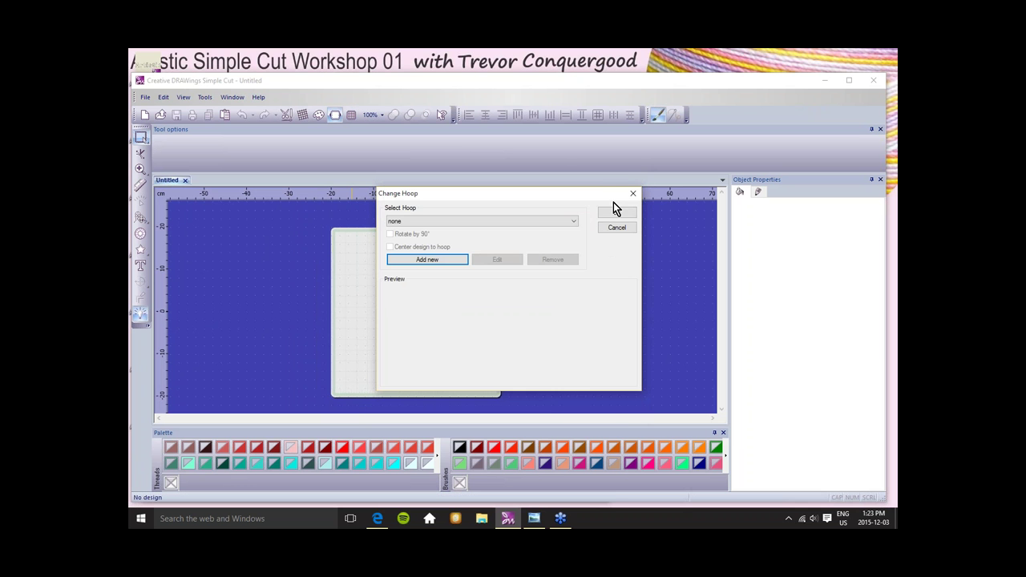
pyautogui.moveTo(590, 196); pyautogui.dragTo(640, 152)
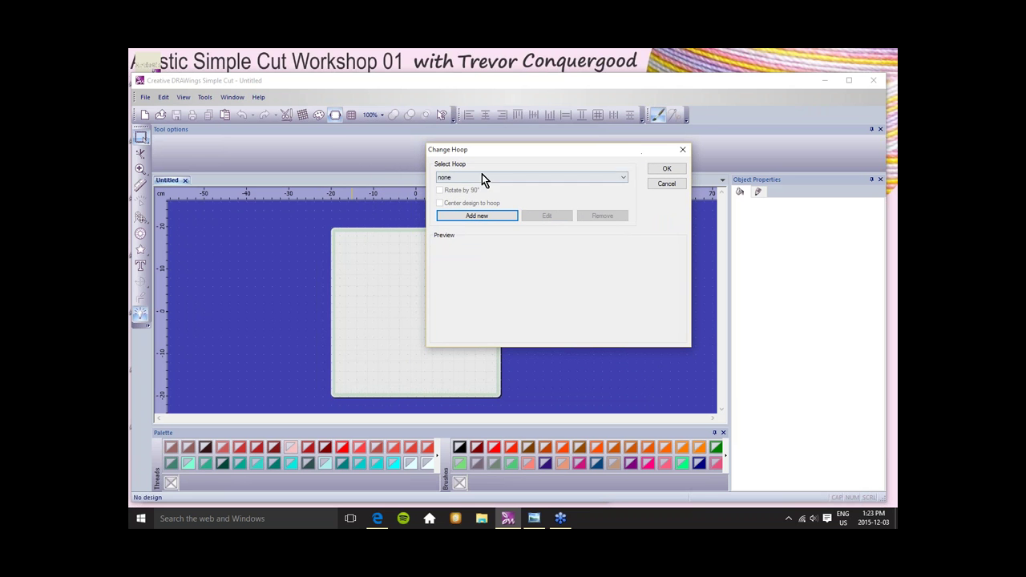
pyautogui.click(611, 179)
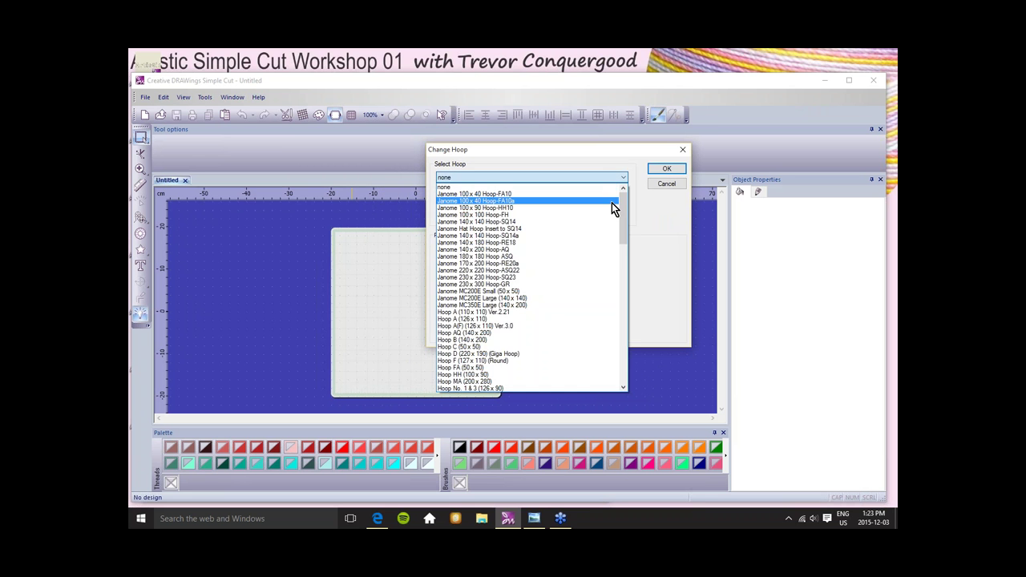
pyautogui.moveTo(622, 203)
pyautogui.mouseDown()
pyautogui.moveTo(622, 350)
pyautogui.moveTo(621, 192)
pyautogui.mouseUp()
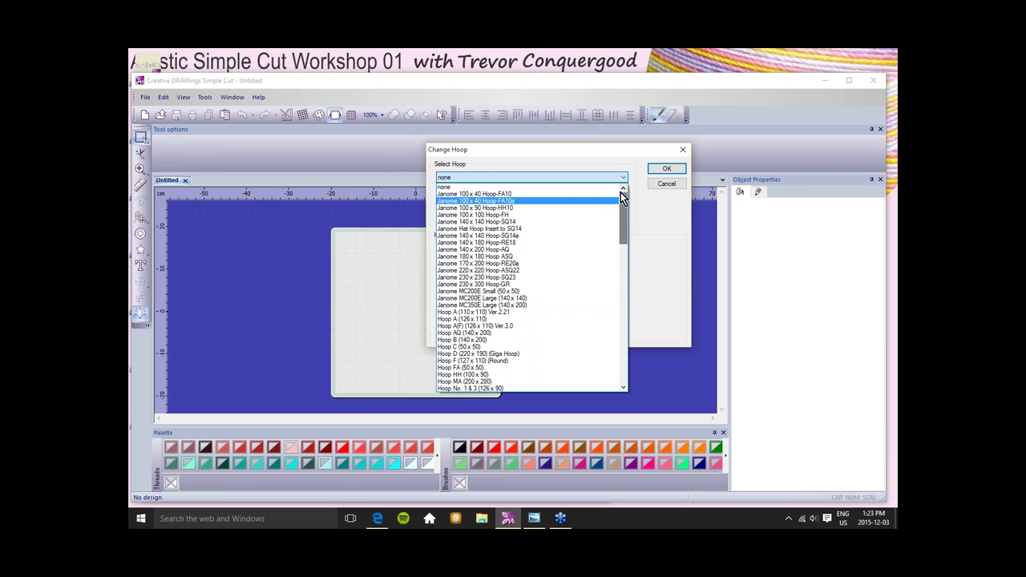
pyautogui.click(472, 286)
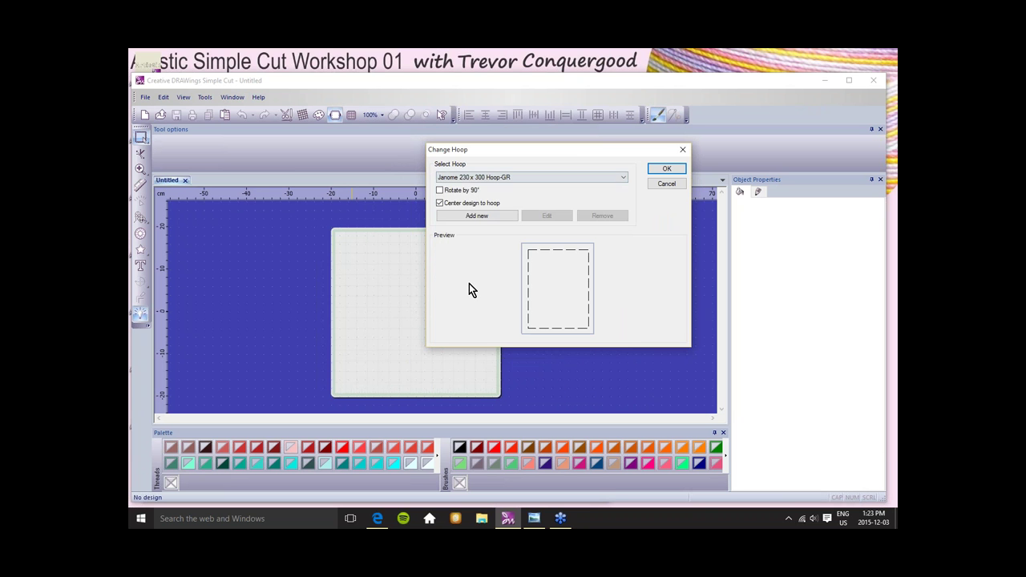
pyautogui.click(667, 169)
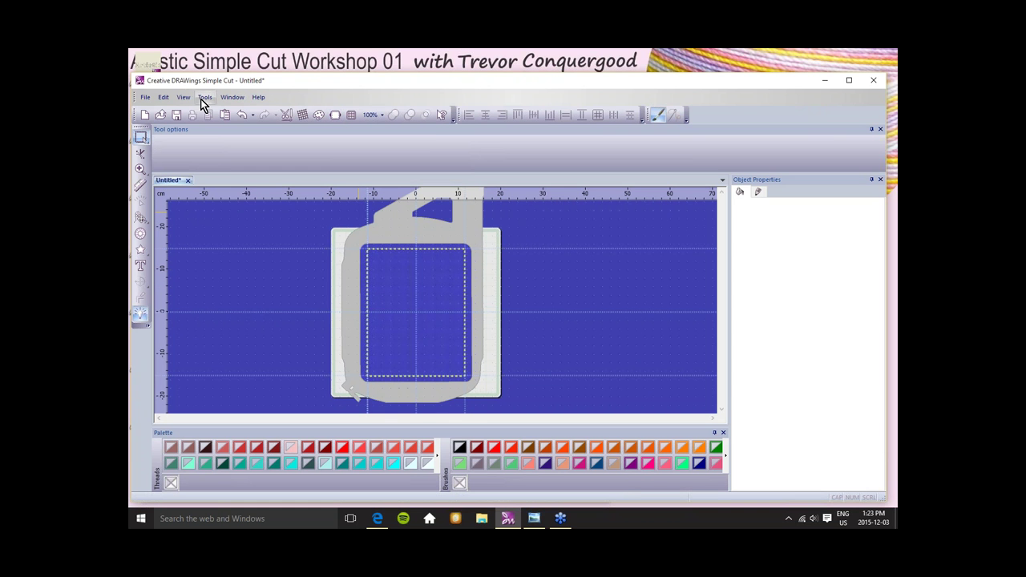
pyautogui.click(145, 97)
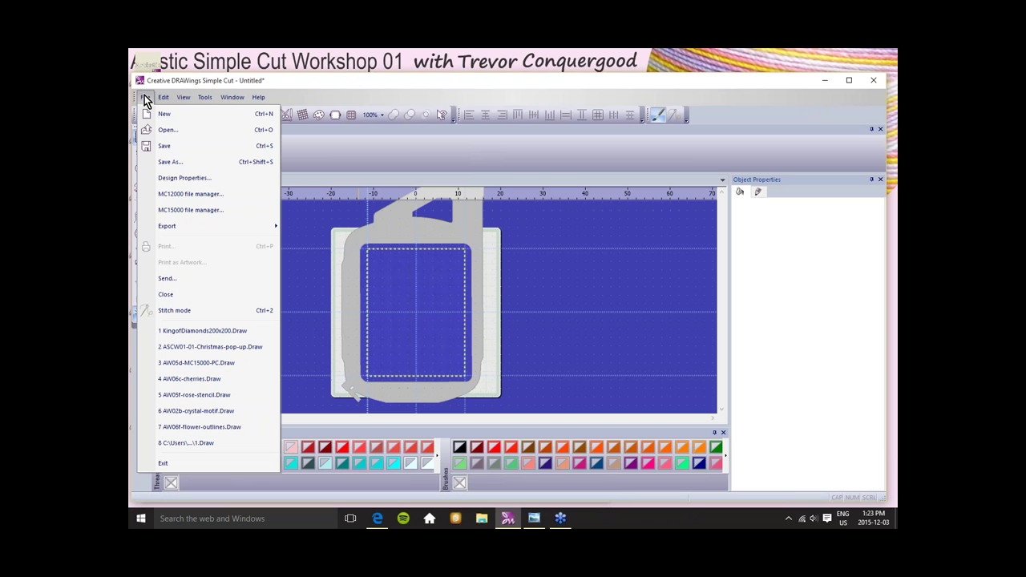
pyautogui.moveTo(160, 101)
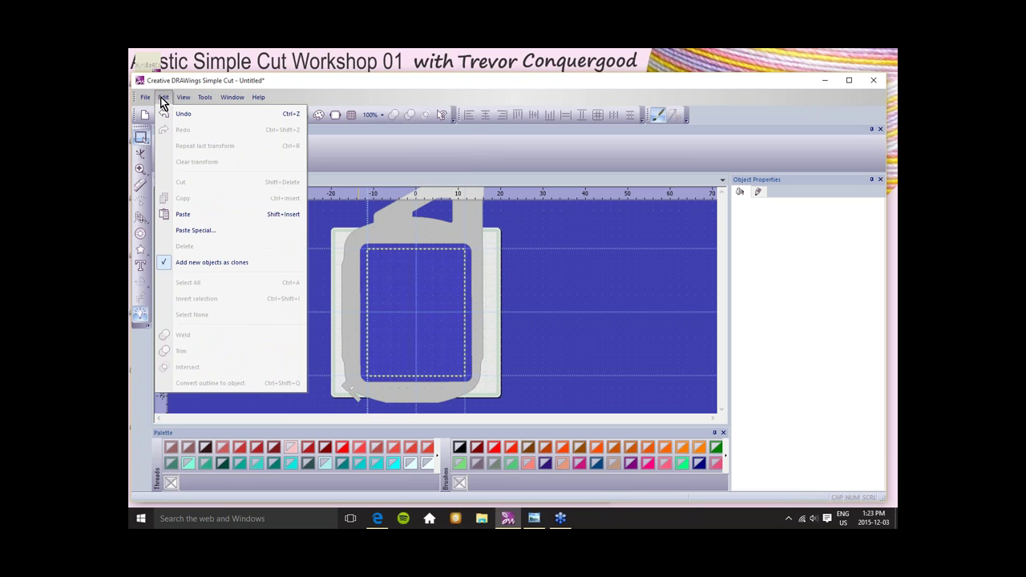
pyautogui.moveTo(223, 102)
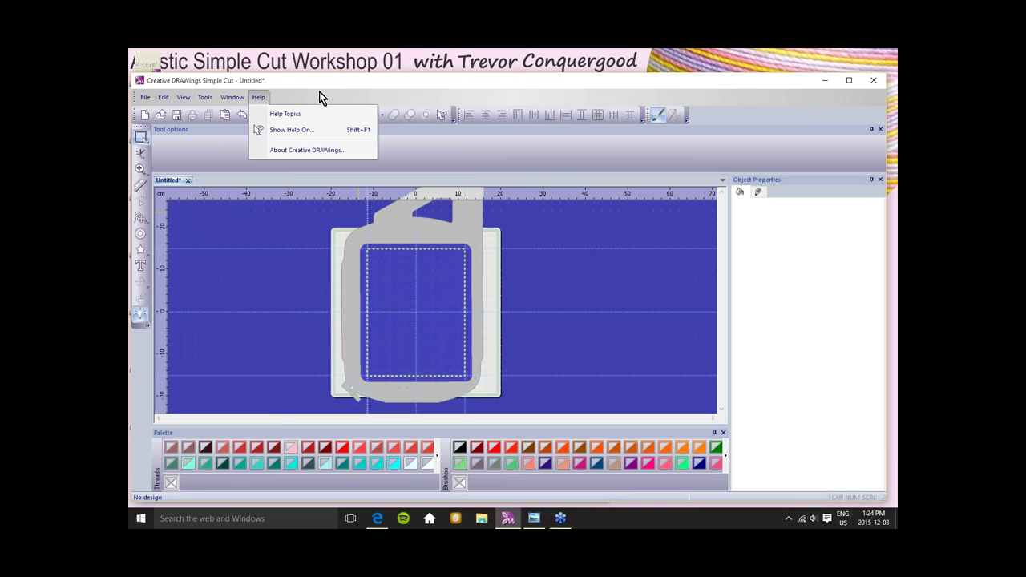
pyautogui.click(307, 101)
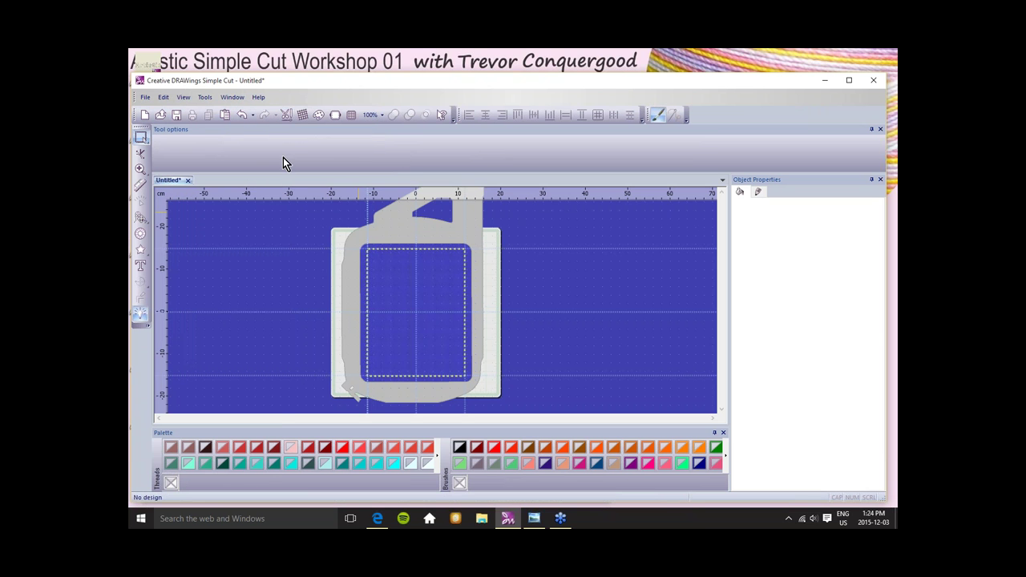
# Turn off the Paint, Crystals, Embroidery and Stencil techniques, leaving only Cut enabled.
pyautogui.click(286, 116)
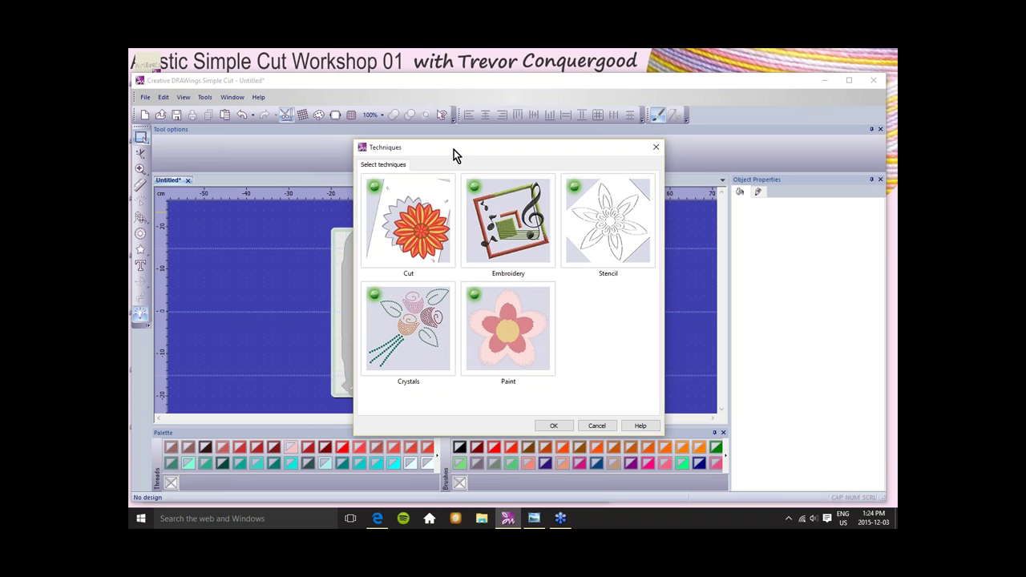
pyautogui.moveTo(453, 149); pyautogui.dragTo(441, 94)
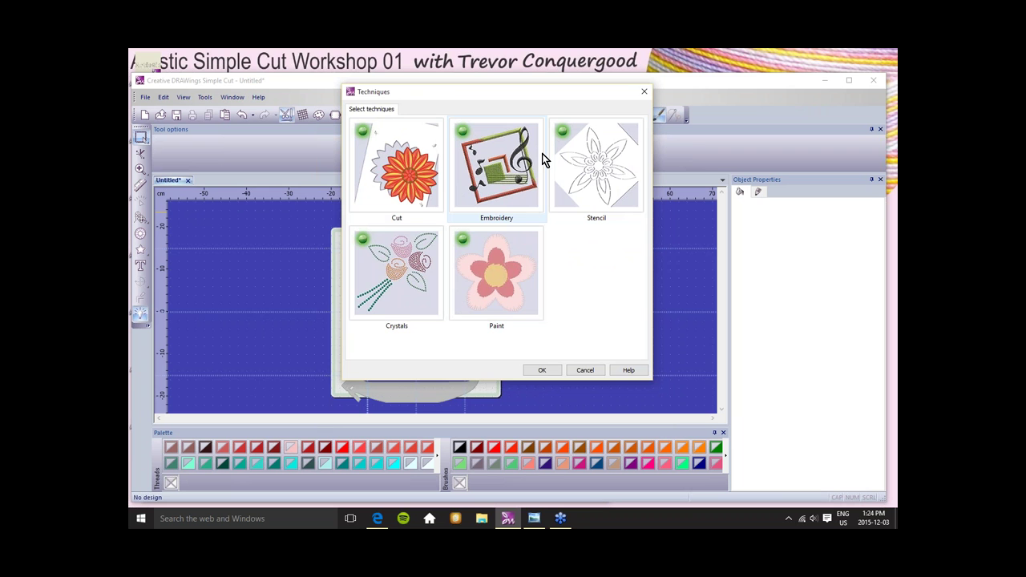
pyautogui.click(494, 244)
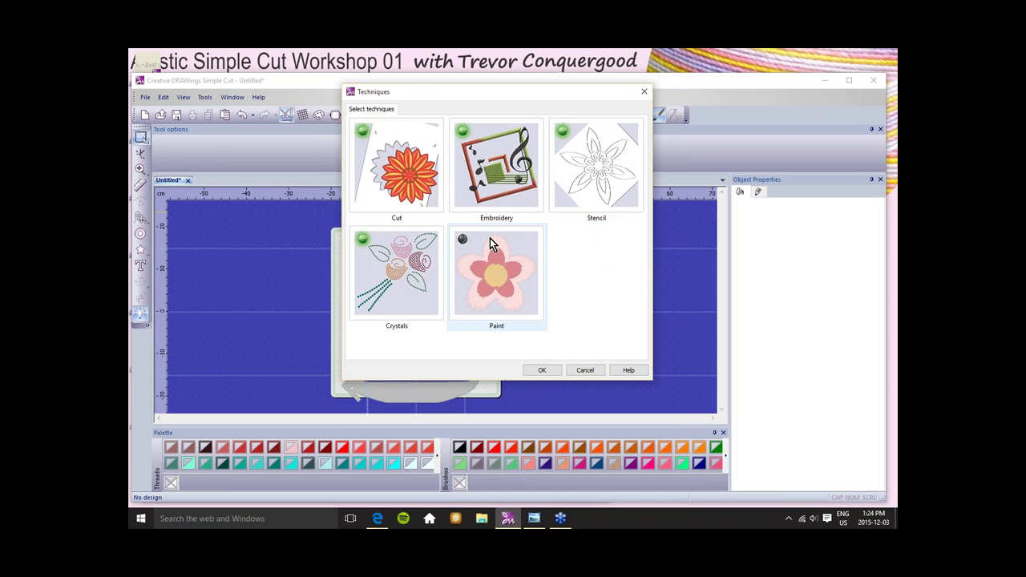
pyautogui.click(403, 255)
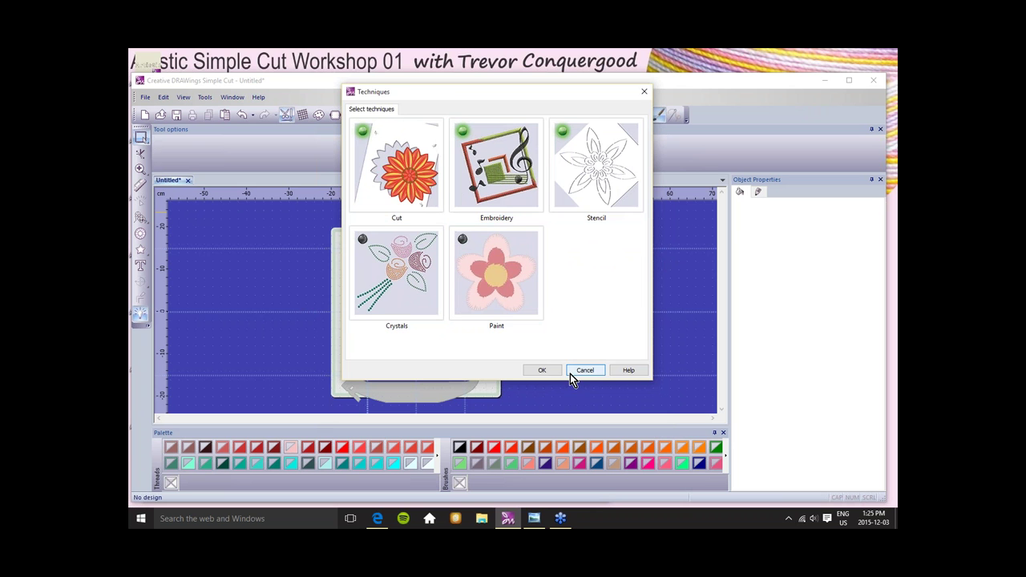
pyautogui.click(489, 172)
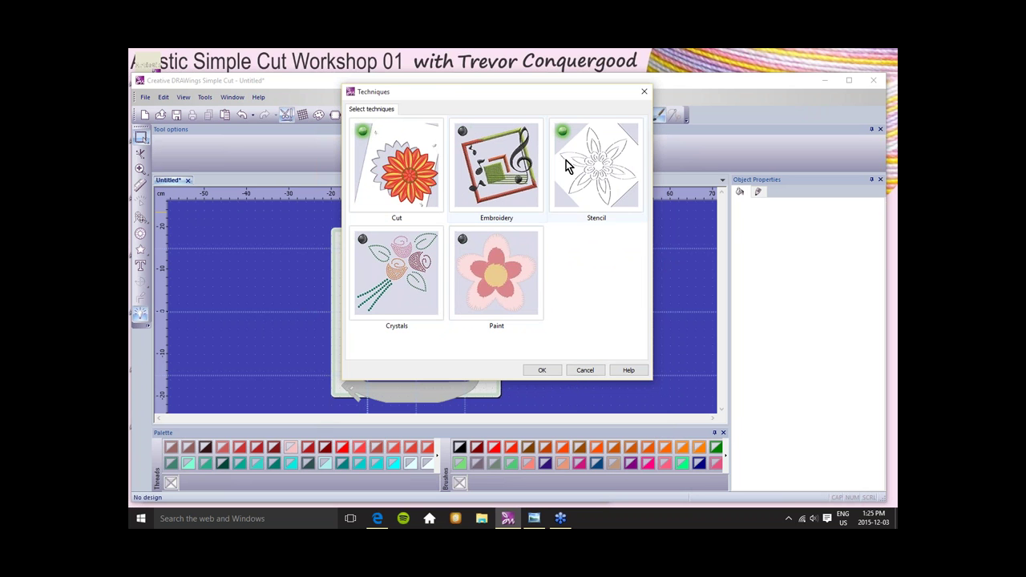
pyautogui.click(565, 159)
pyautogui.click(545, 370)
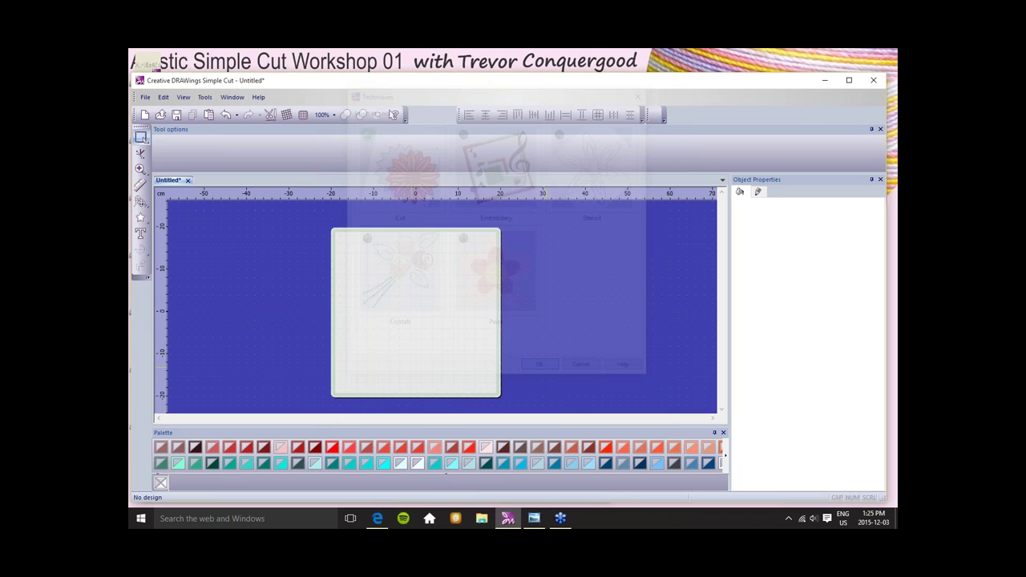
# Draw a six-ray star about 128 mm wide and 125 mm high on the upper part of the mat, with a Cut outline.
pyautogui.click(140, 223)
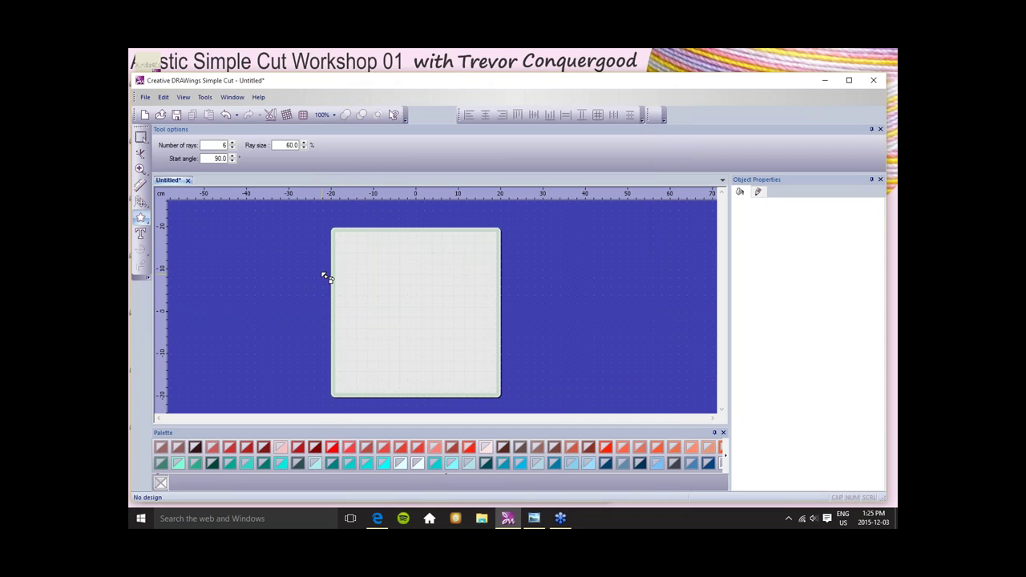
pyautogui.moveTo(374, 261); pyautogui.dragTo(435, 314)
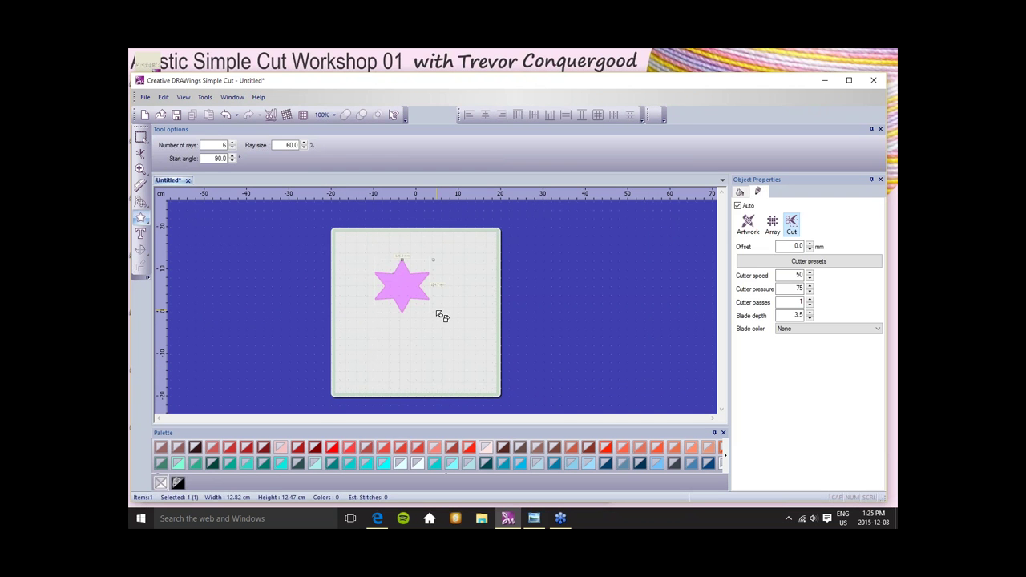
pyautogui.press('Escape')
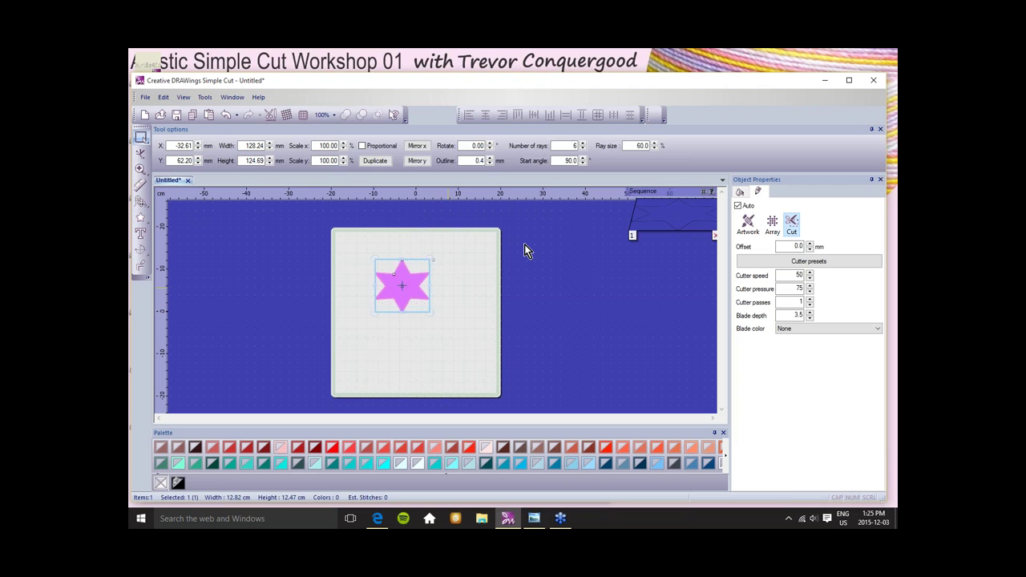
pyautogui.click(791, 226)
# Enable the Embroidery and Stencil techniques alongside Cut for the design with the star.
pyautogui.click(269, 116)
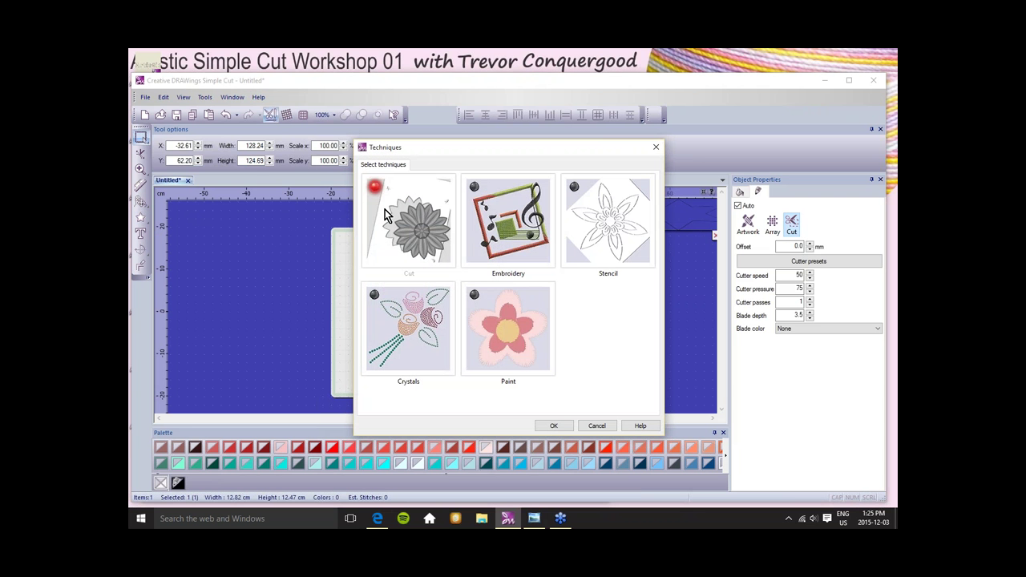
pyautogui.click(472, 223)
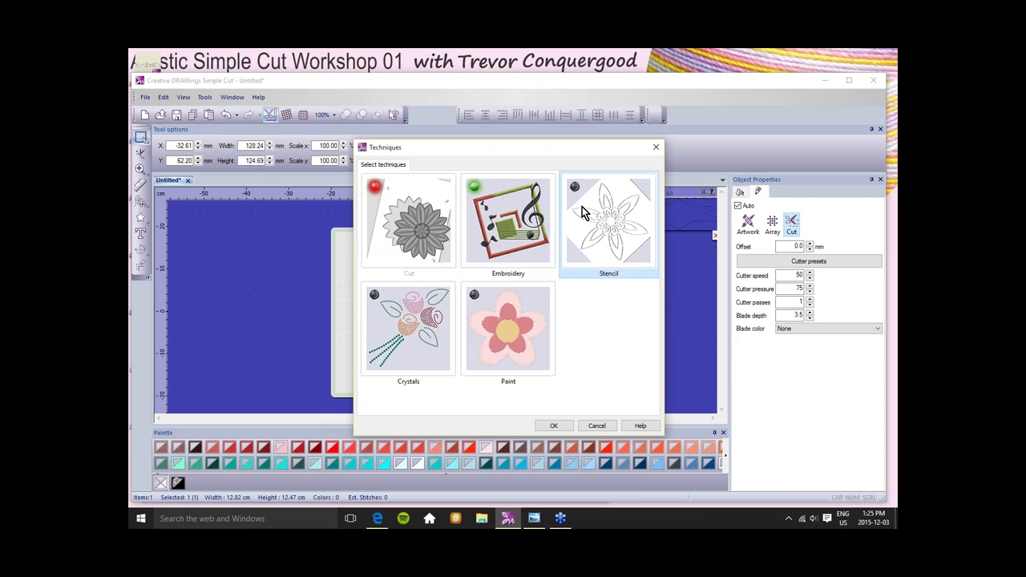
pyautogui.click(582, 214)
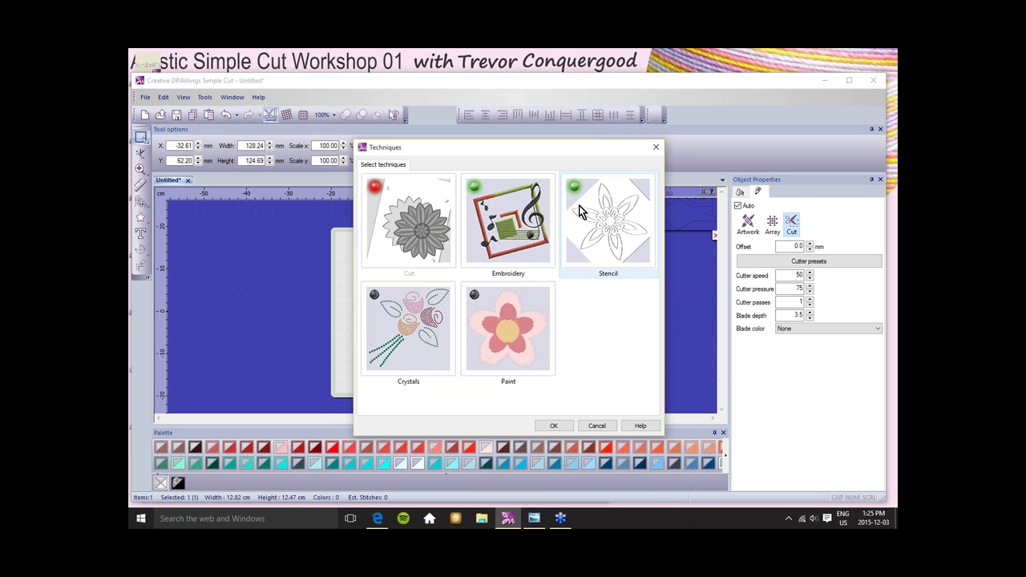
pyautogui.click(552, 425)
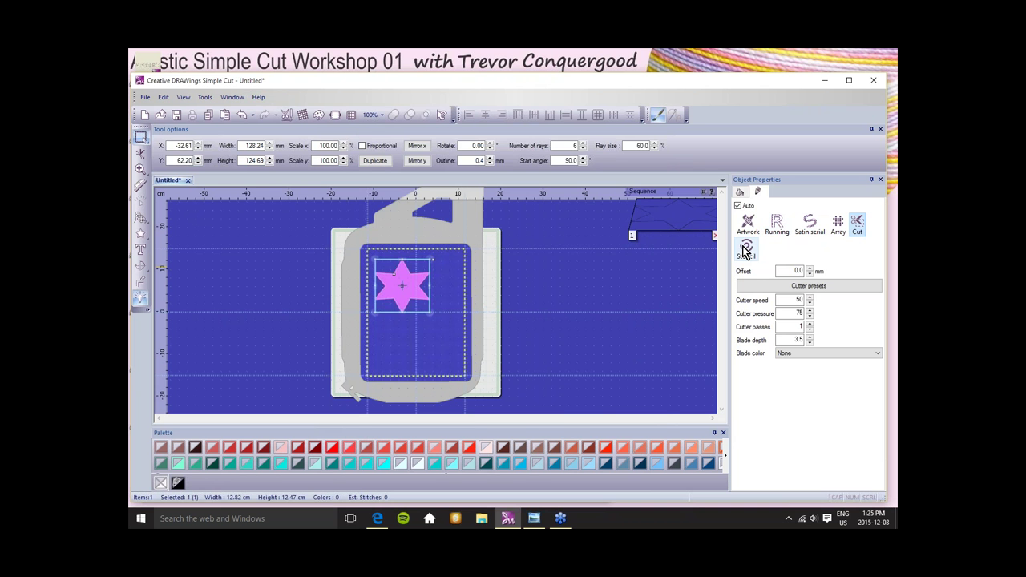
# Enable the Crystals and Paint techniques for the design, alongside Cut, Embroidery and Stencil.
pyautogui.click(287, 115)
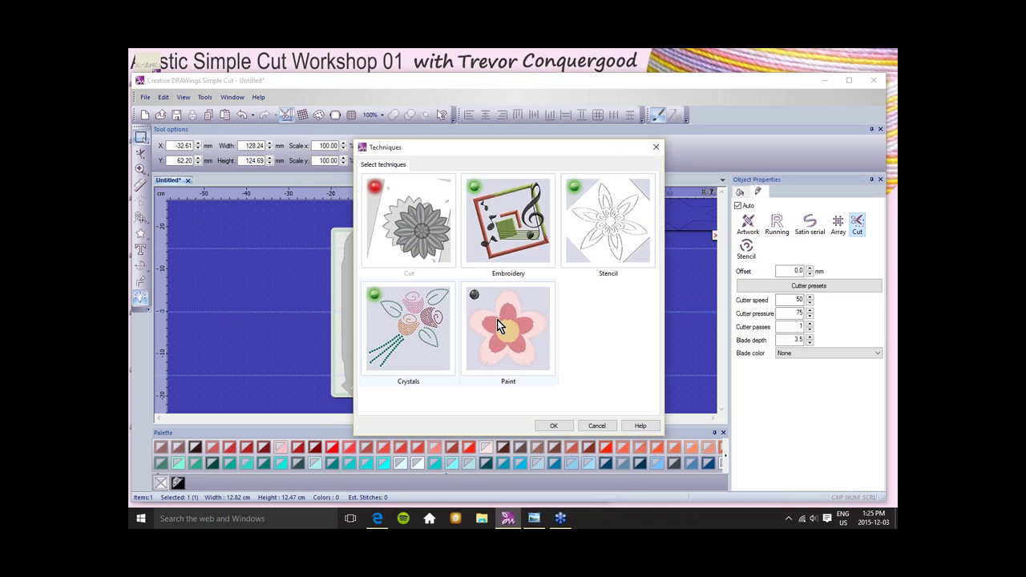
pyautogui.click(498, 326)
pyautogui.click(553, 426)
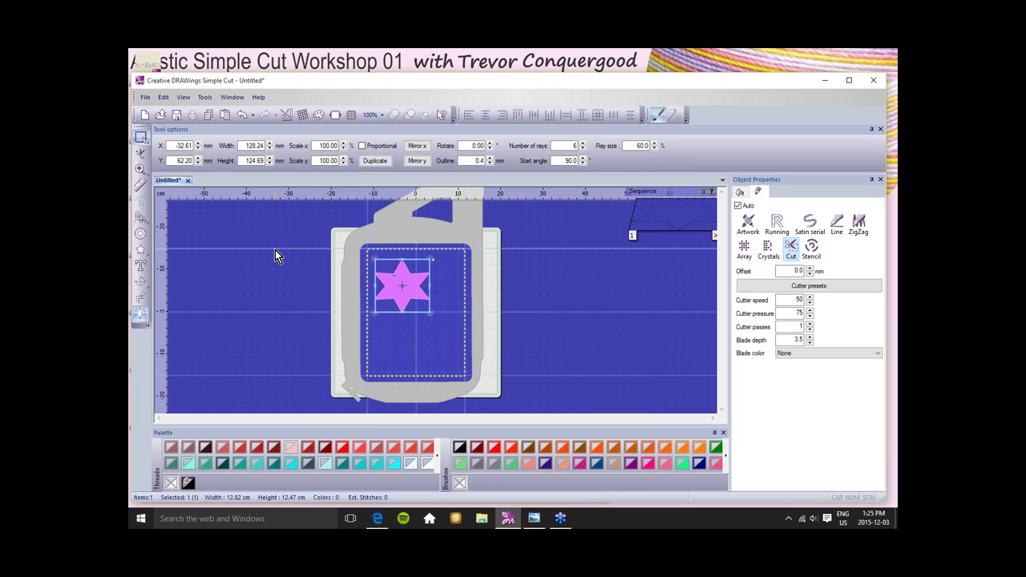
# Set the design's fabric to Cotton from the Embroidery Normal group, in green.
pyautogui.click(303, 114)
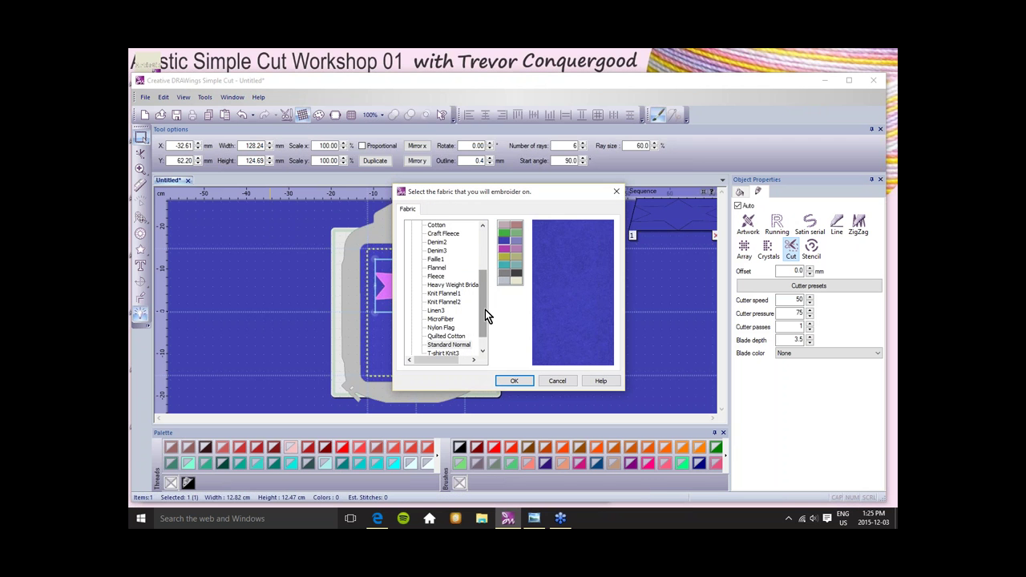
pyautogui.moveTo(487, 314)
pyautogui.mouseDown()
pyautogui.moveTo(479, 255)
pyautogui.moveTo(427, 273)
pyautogui.moveTo(412, 267)
pyautogui.mouseUp()
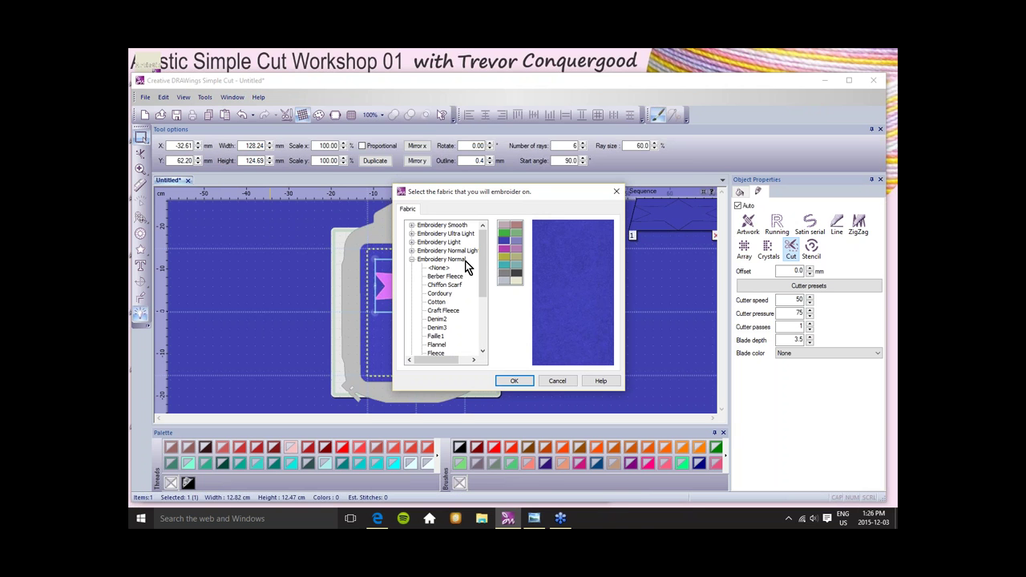
pyautogui.scroll(-4, 474, 255)
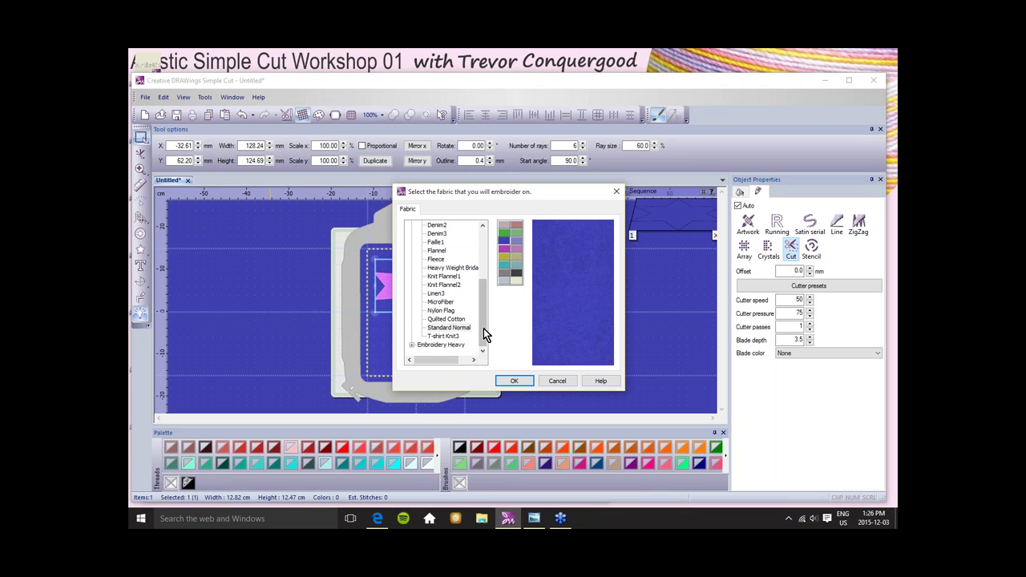
pyautogui.moveTo(486, 333); pyautogui.dragTo(486, 281)
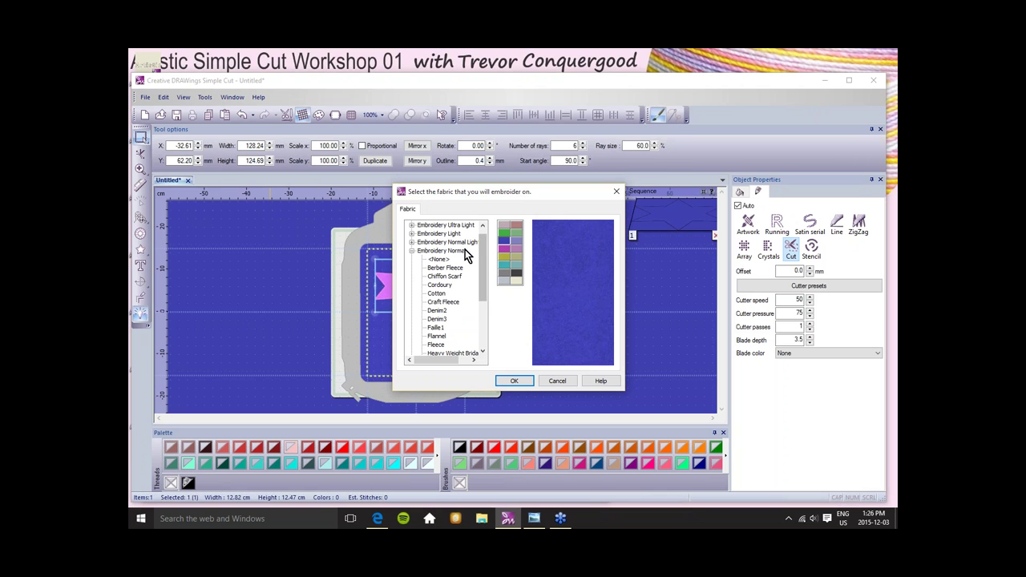
pyautogui.scroll(-3, 485, 294)
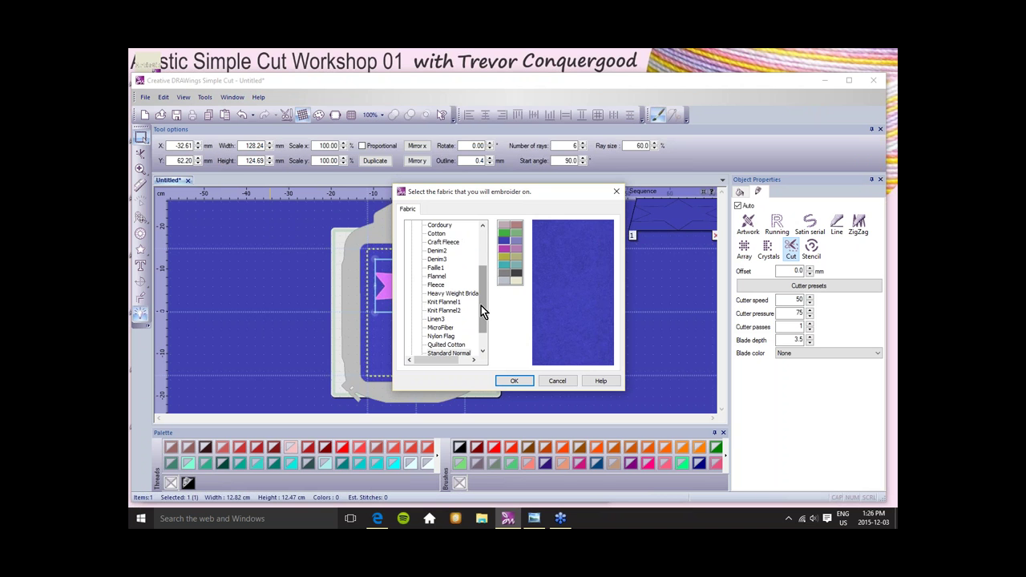
pyautogui.click(437, 234)
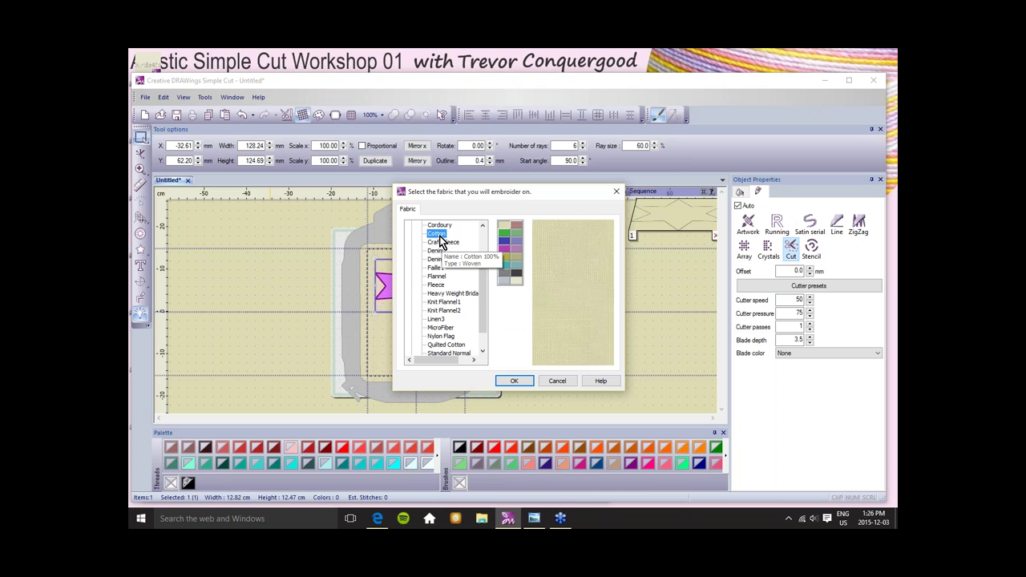
pyautogui.click(517, 233)
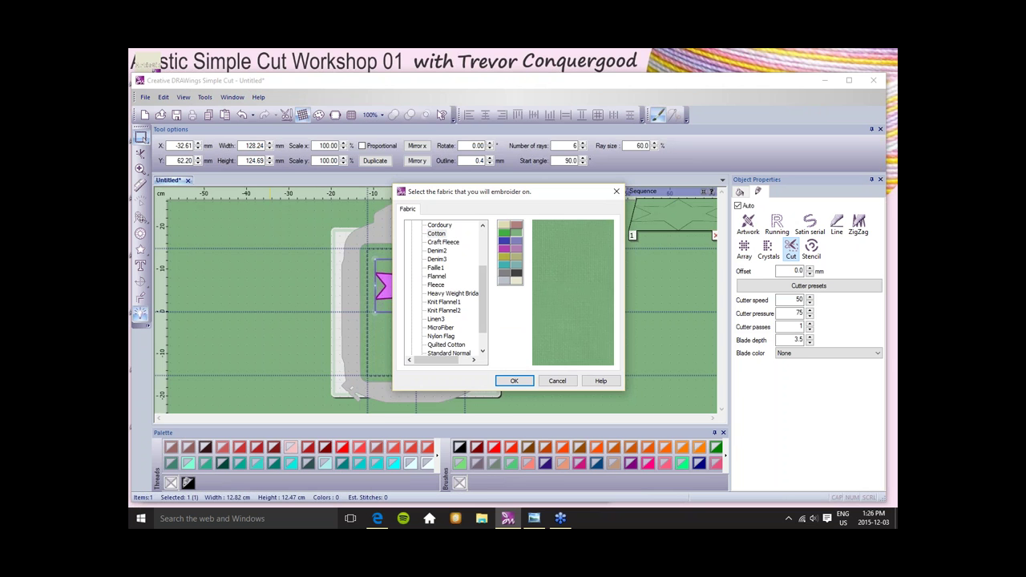
pyautogui.click(519, 381)
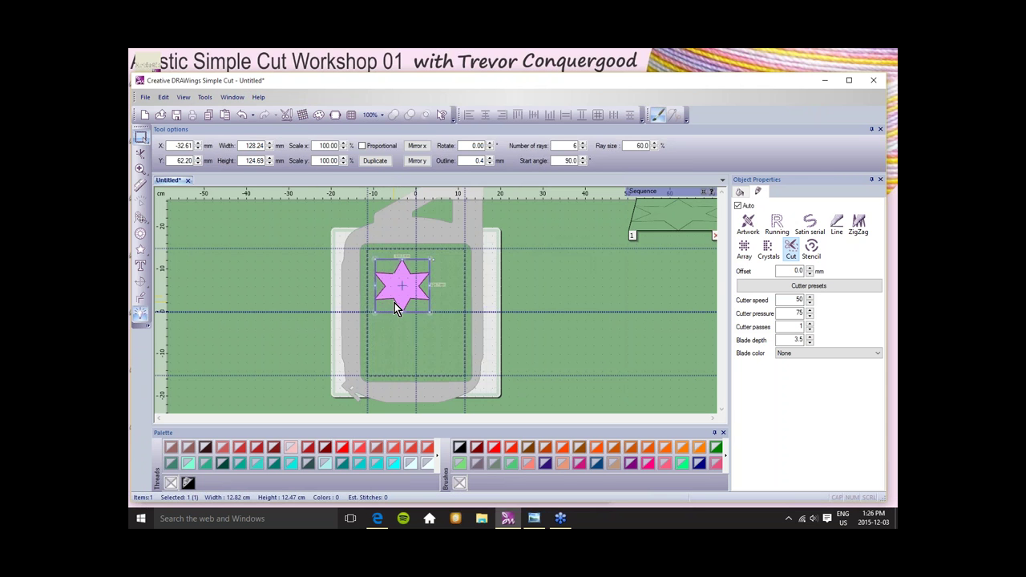
# Change the star's outline to Satin serial with a 2 mm outline width, and inspect the stitches up close.
pyautogui.click(810, 224)
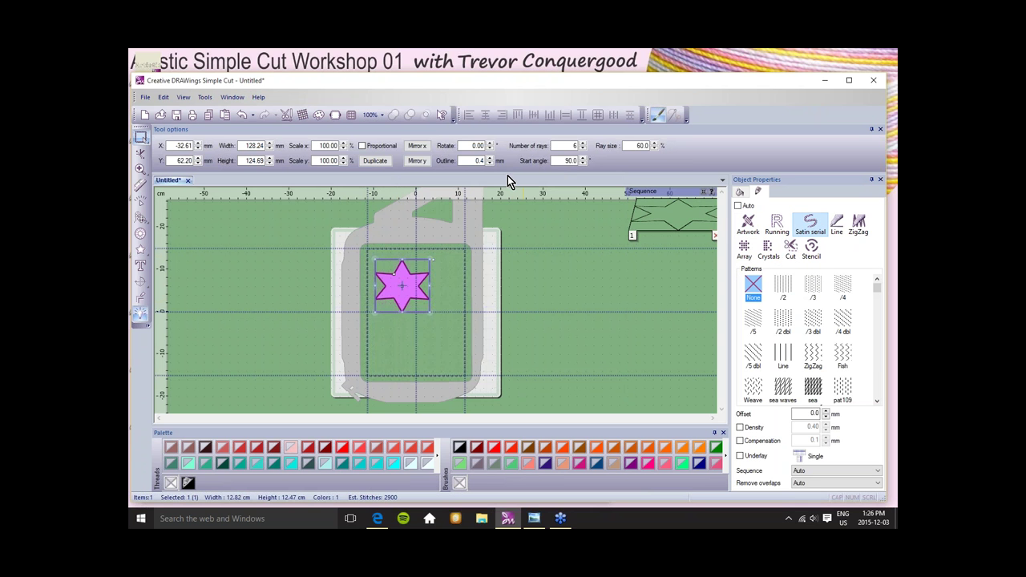
pyautogui.doubleClick(479, 161)
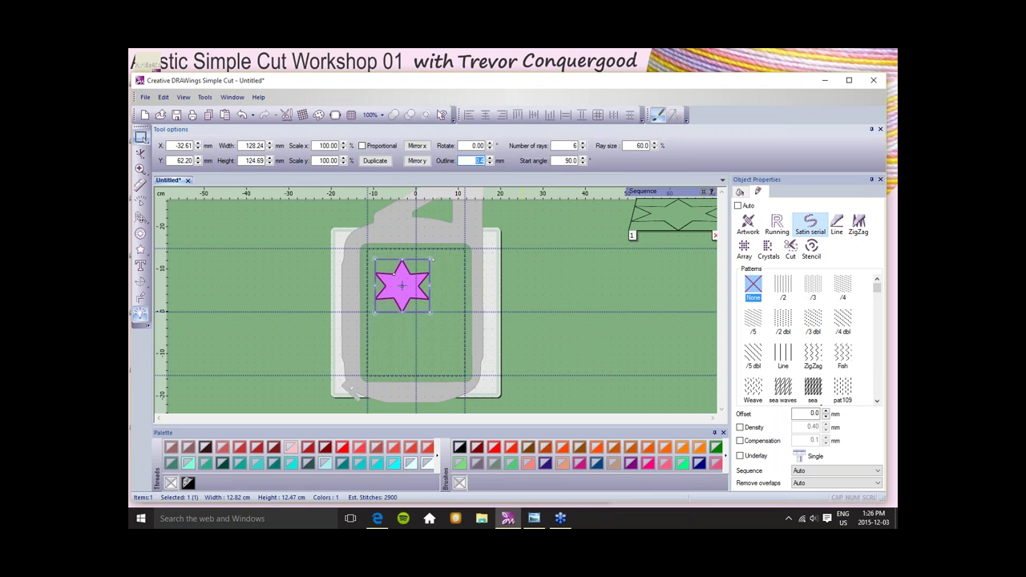
pyautogui.write('2')
pyautogui.press('Return')
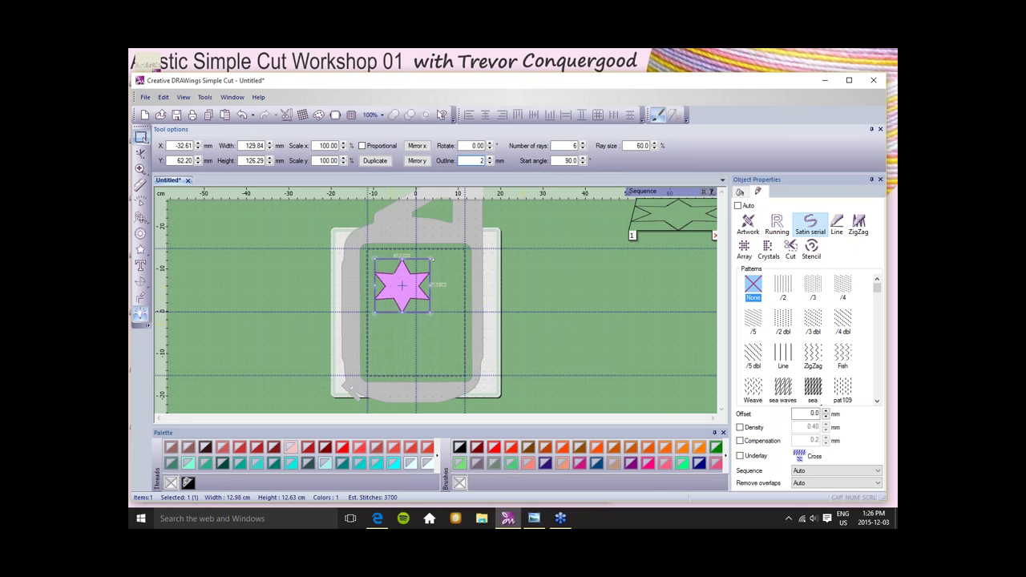
pyautogui.scroll(3, 413, 253)
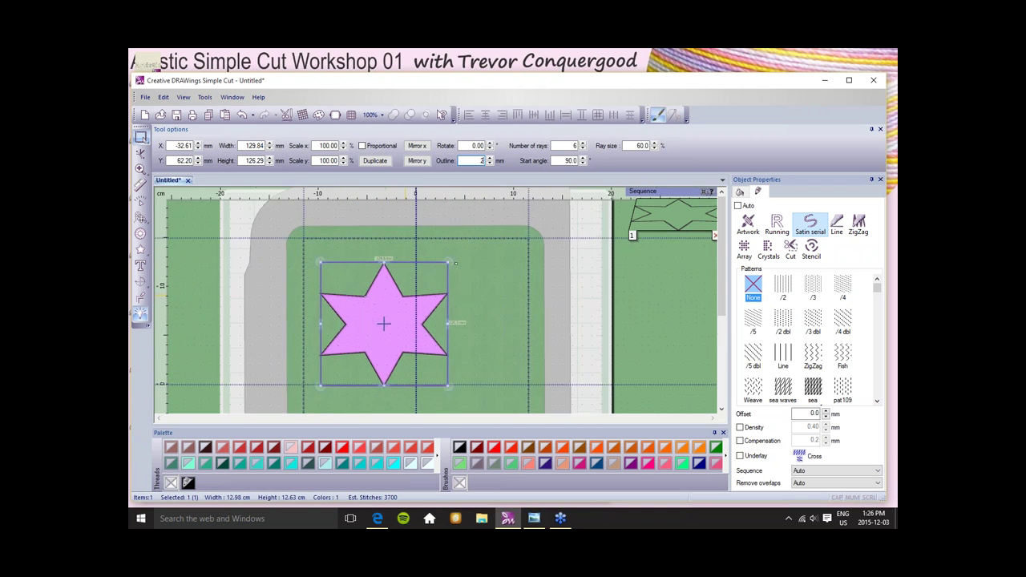
pyautogui.scroll(3, 413, 298)
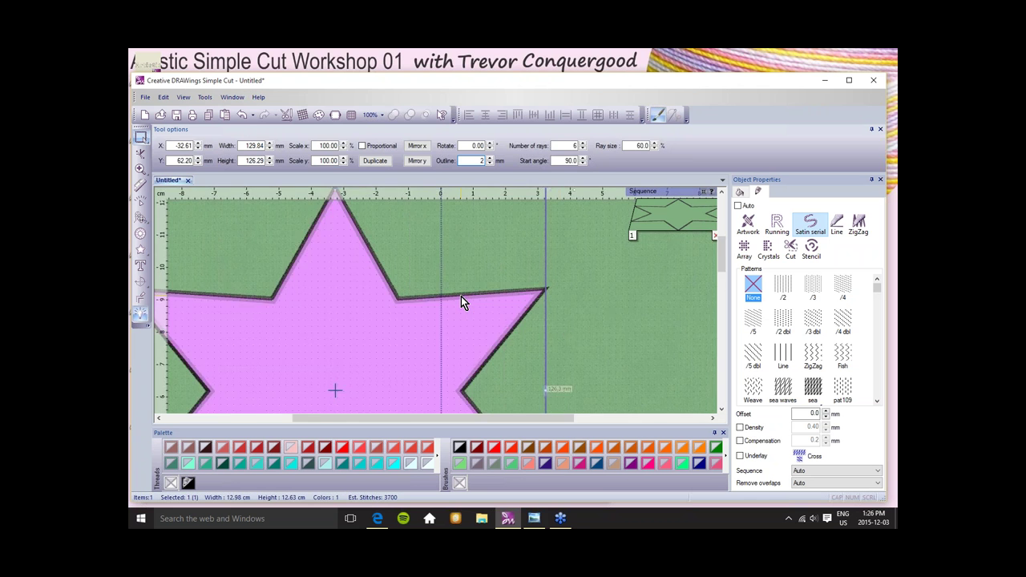
pyautogui.scroll(4, 461, 298)
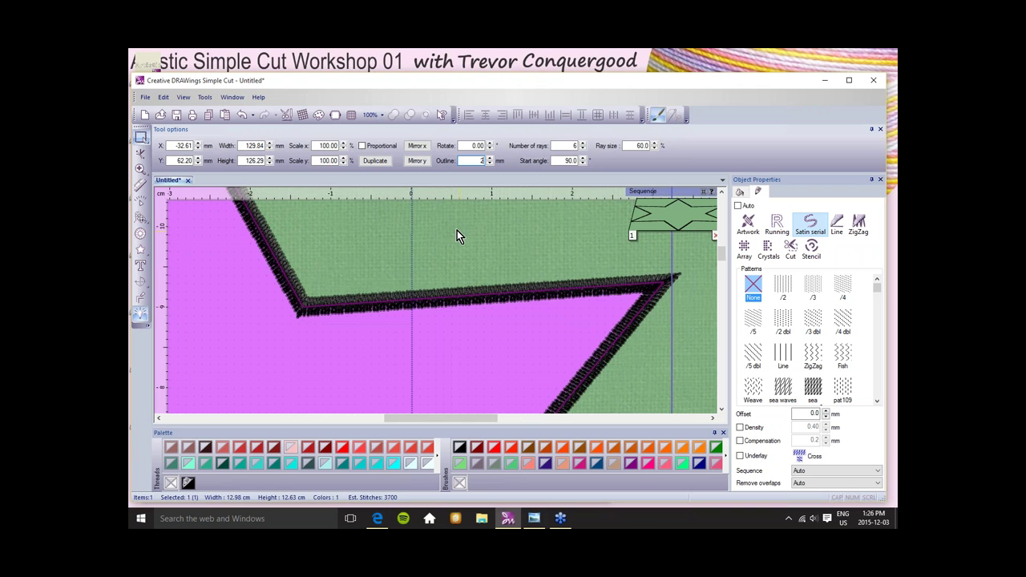
pyautogui.scroll(-1, 449, 288)
pyautogui.scroll(2, 449, 289)
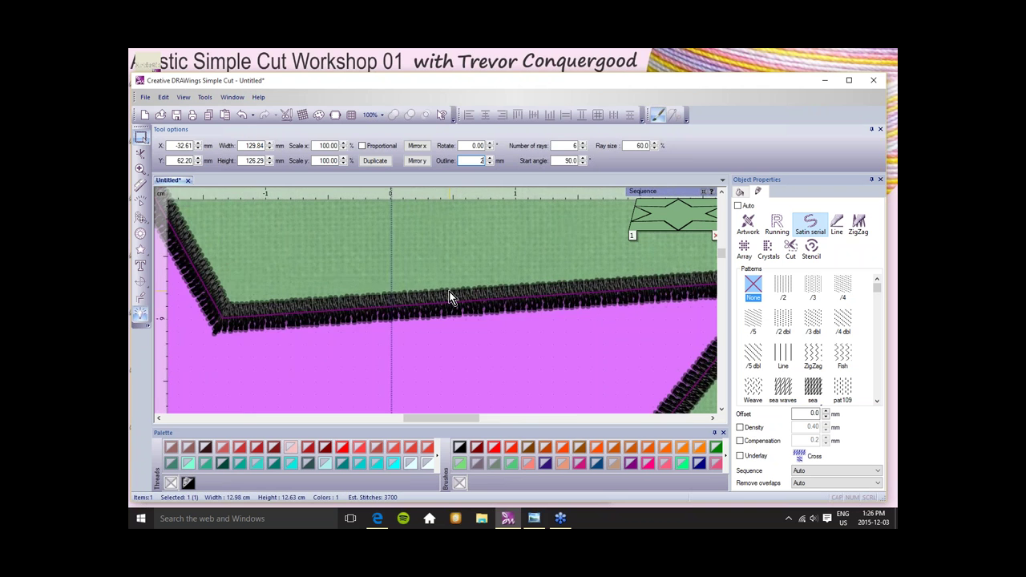
pyautogui.scroll(-2, 451, 289)
pyautogui.scroll(-6, 452, 293)
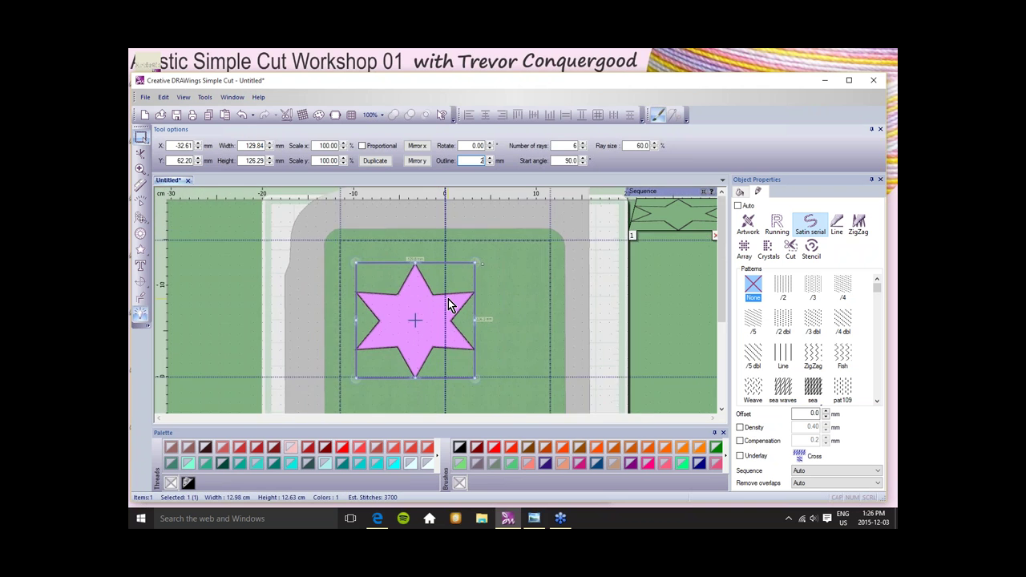
# Look through the available thread brands and set the design's threads palette to JANOME.
pyautogui.click(319, 117)
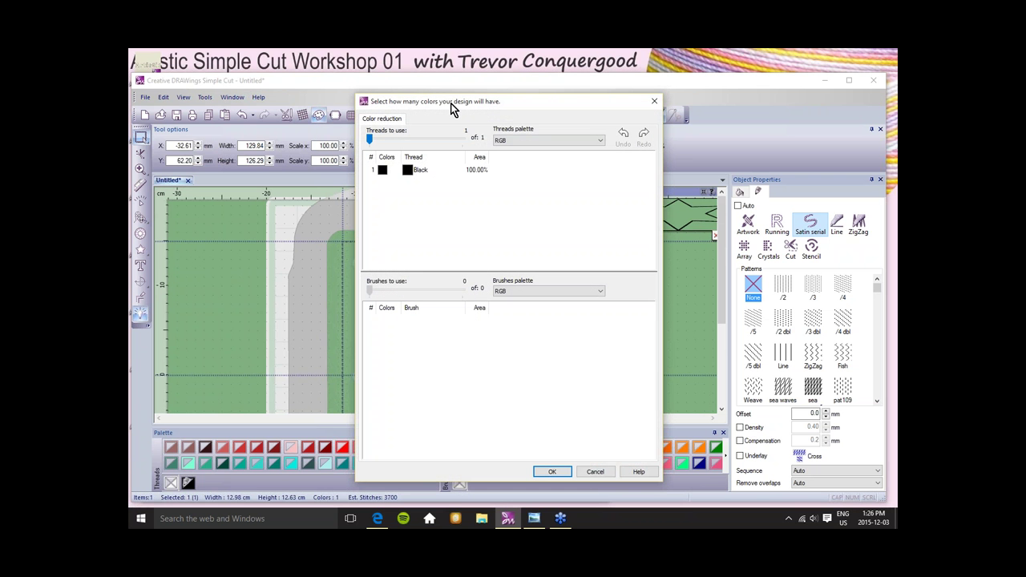
pyautogui.moveTo(451, 110); pyautogui.dragTo(604, 79)
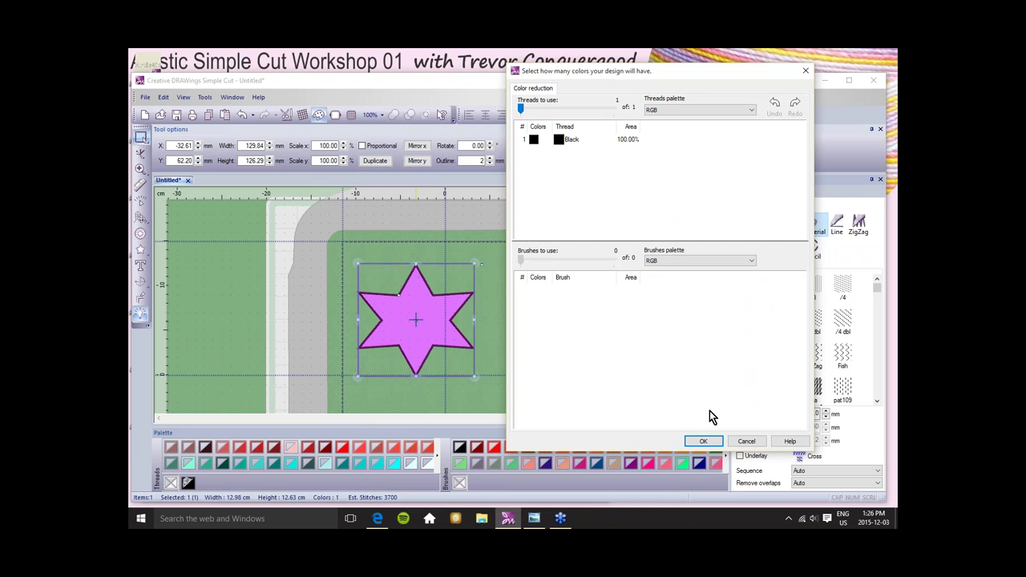
pyautogui.click(695, 109)
pyautogui.moveTo(754, 159)
pyautogui.mouseDown()
pyautogui.moveTo(744, 305)
pyautogui.moveTo(742, 153)
pyautogui.mouseUp()
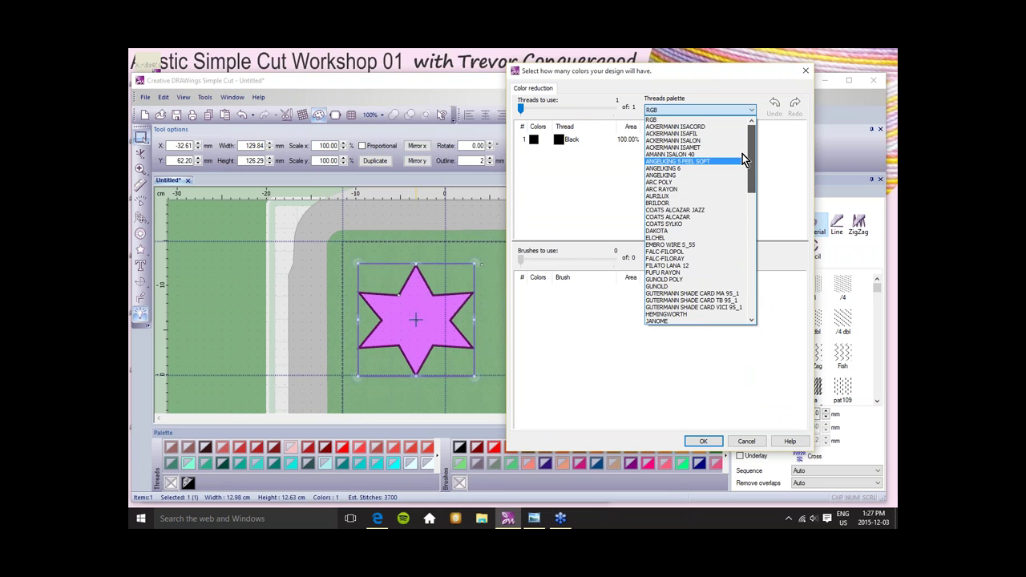
pyautogui.moveTo(742, 154); pyautogui.dragTo(742, 168)
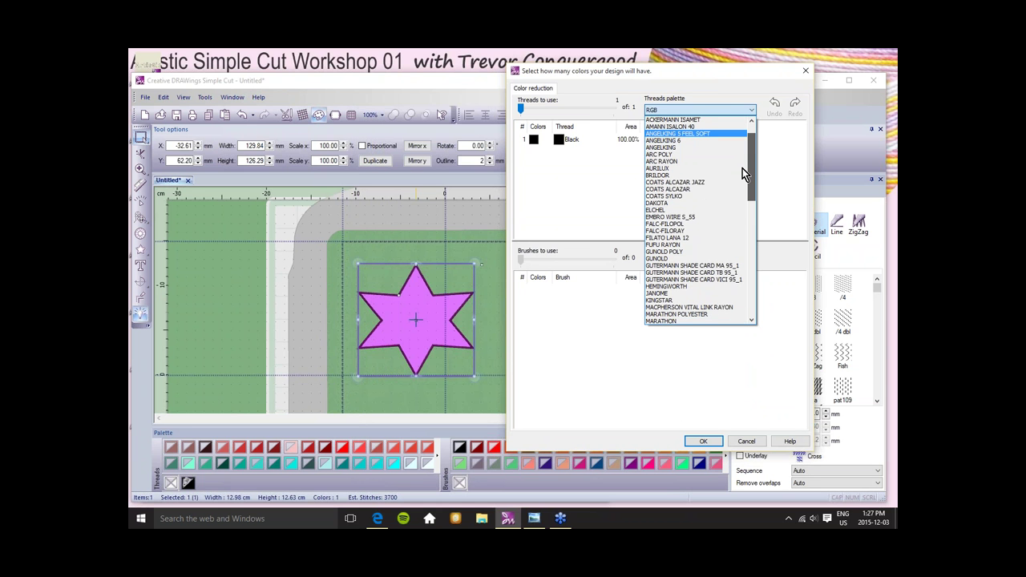
pyautogui.moveTo(742, 168); pyautogui.dragTo(749, 131)
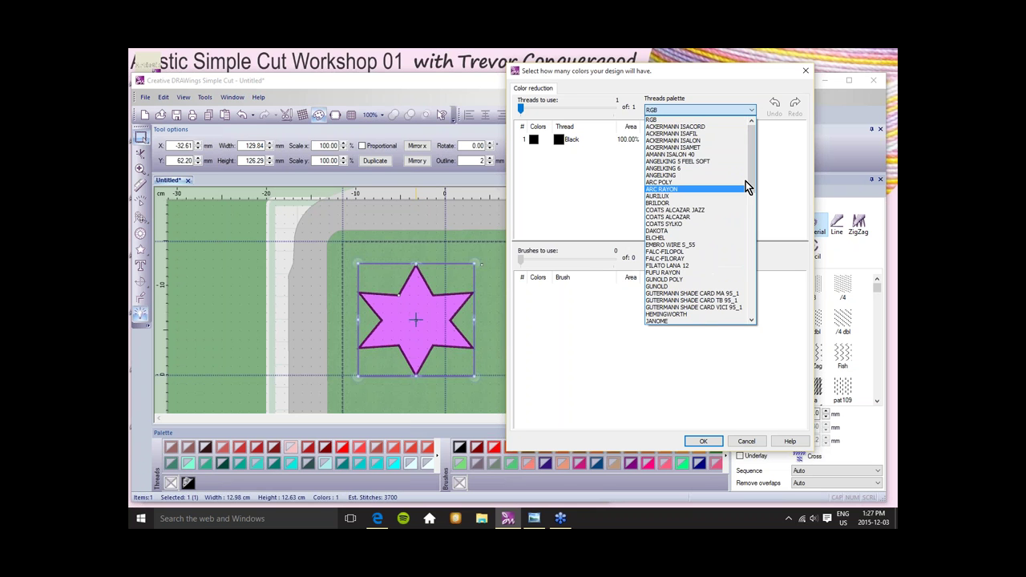
pyautogui.moveTo(752, 170); pyautogui.dragTo(753, 185)
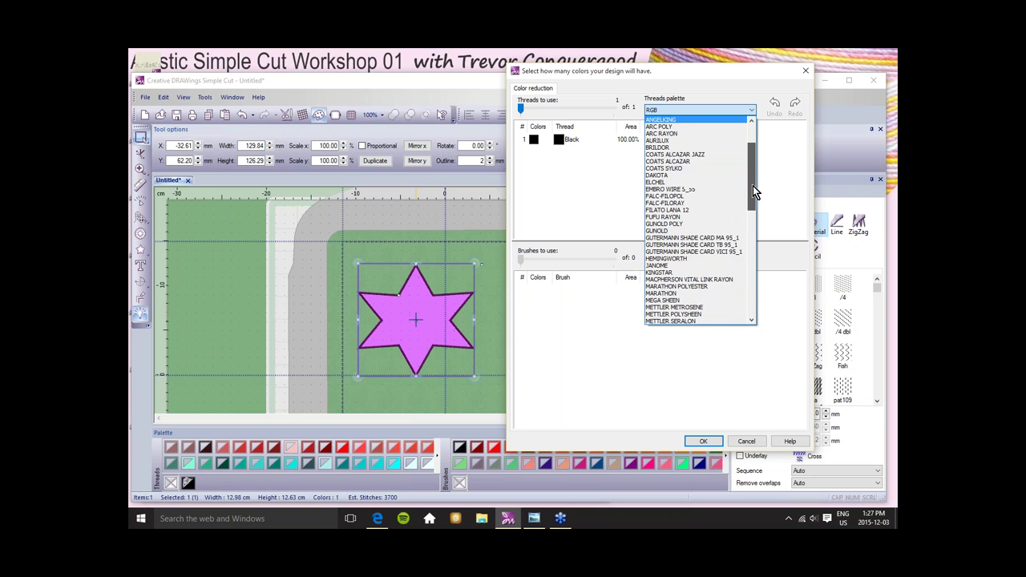
pyautogui.click(662, 267)
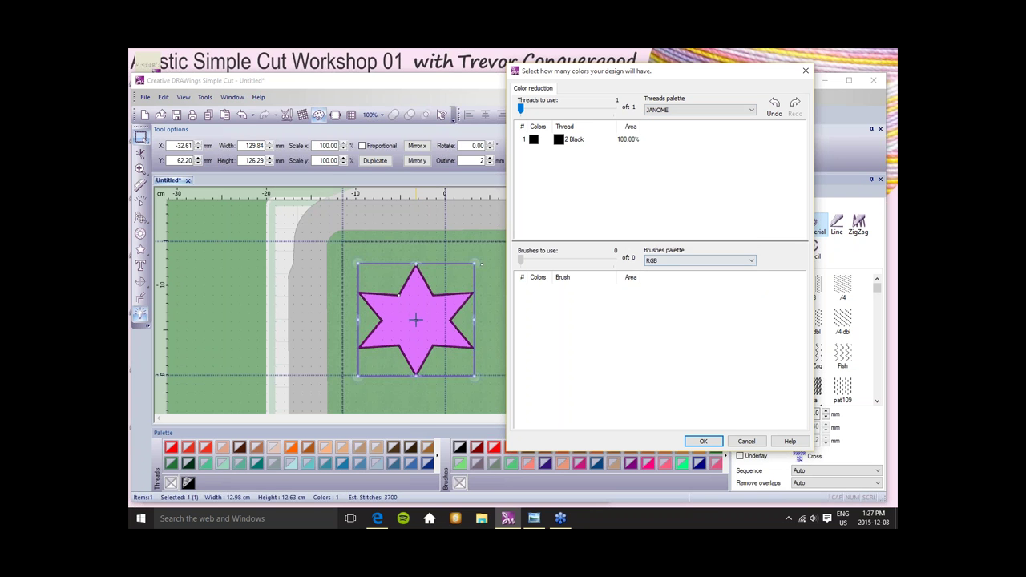
pyautogui.click(703, 441)
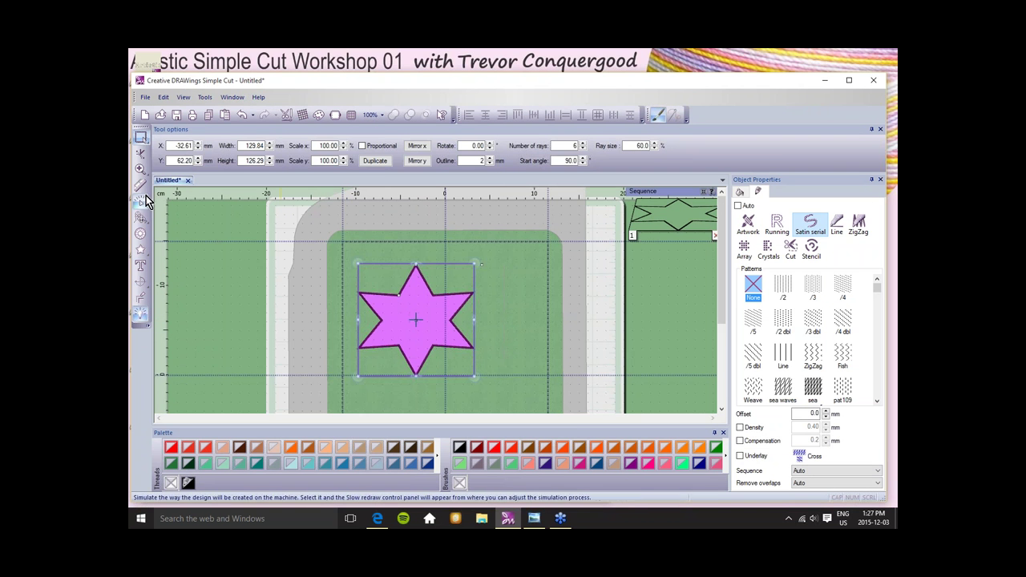
pyautogui.click(140, 315)
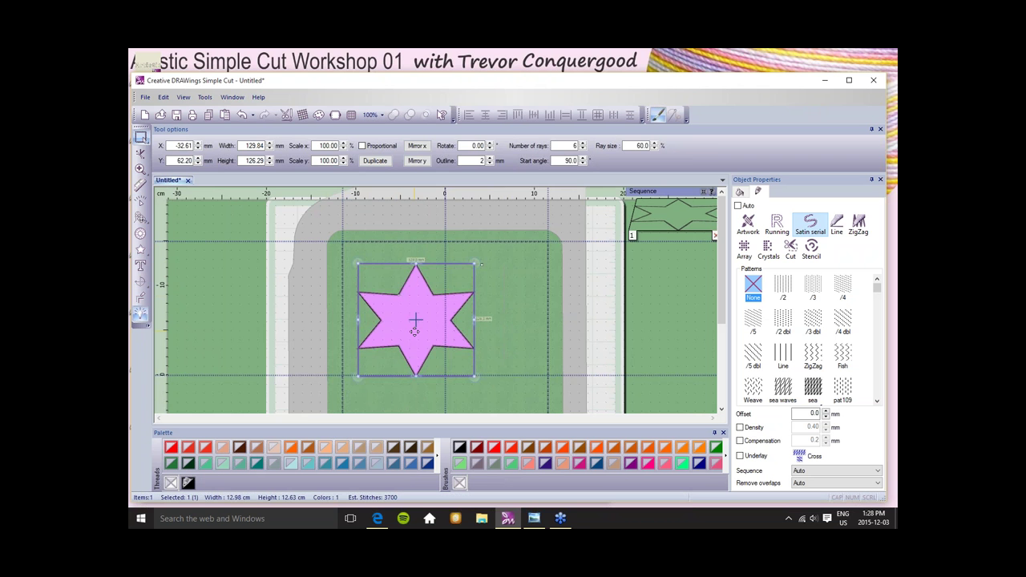
pyautogui.scroll(-2, 412, 335)
pyautogui.scroll(2, 413, 360)
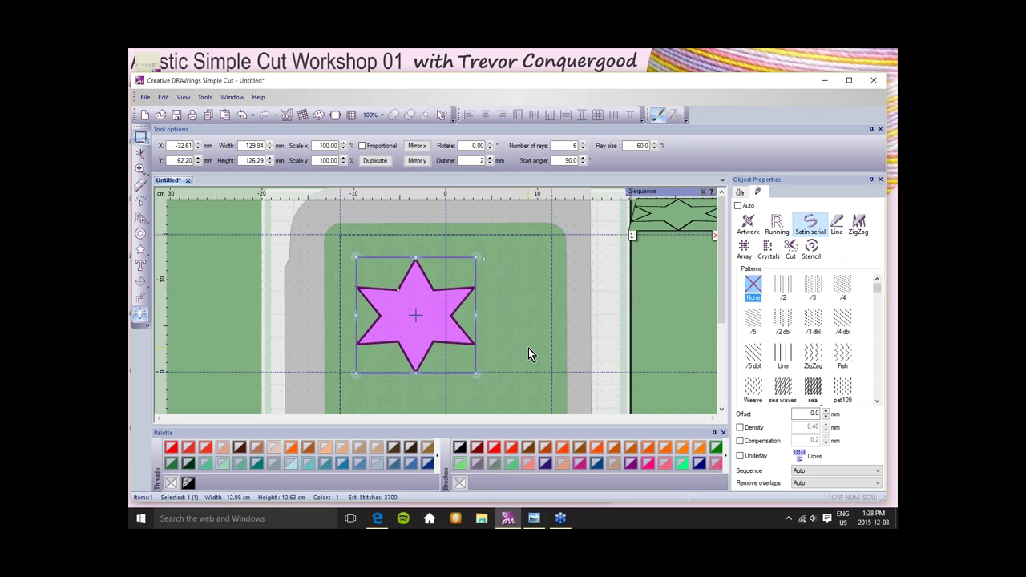
# View the star's fill types and its Satin serial outline settings, and deselect the star.
pyautogui.click(741, 194)
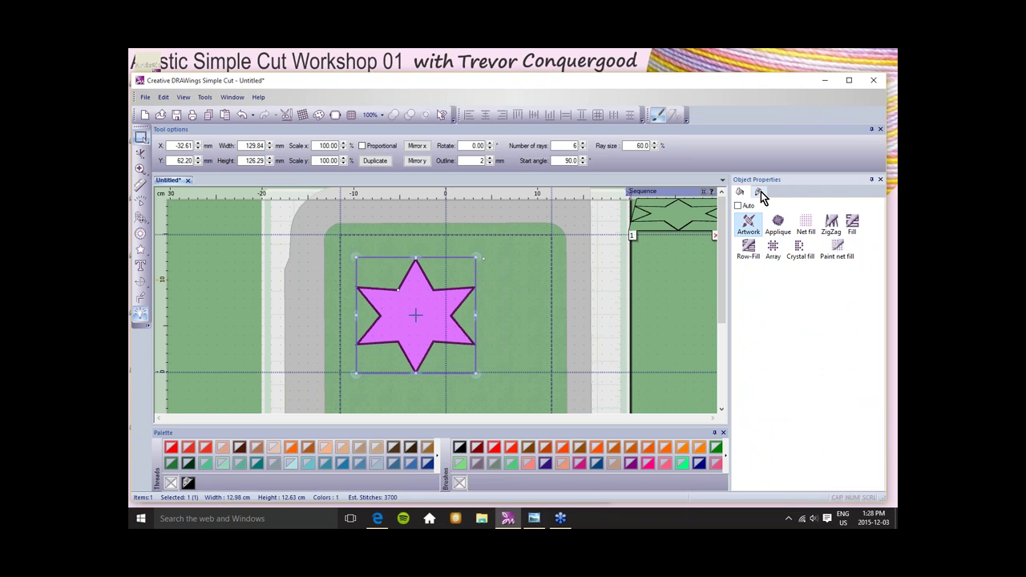
pyautogui.click(757, 194)
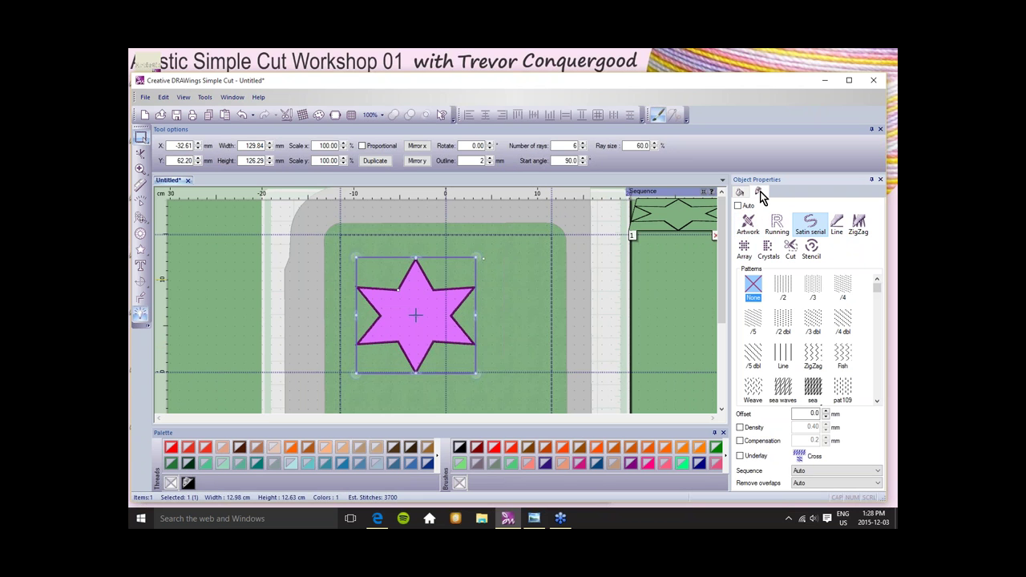
pyautogui.click(811, 225)
pyautogui.click(509, 298)
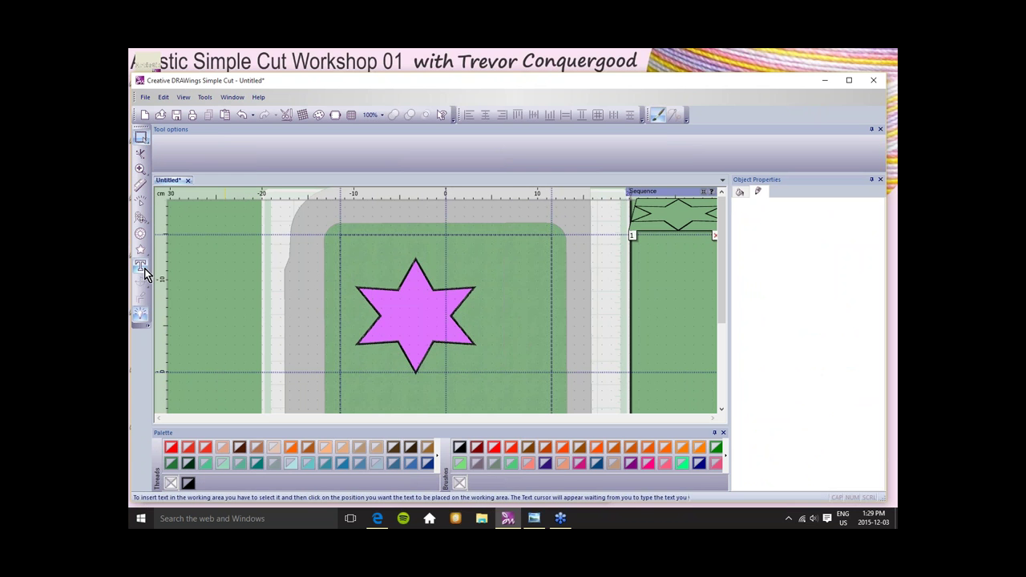
# Select the star again and set its fill to Artwork.
pyautogui.click(430, 284)
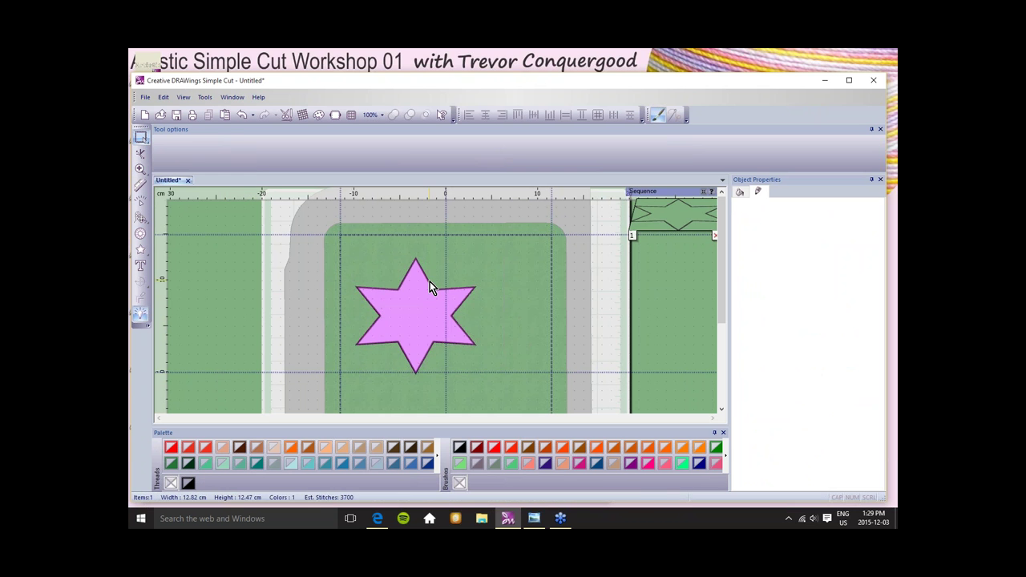
pyautogui.click(430, 281)
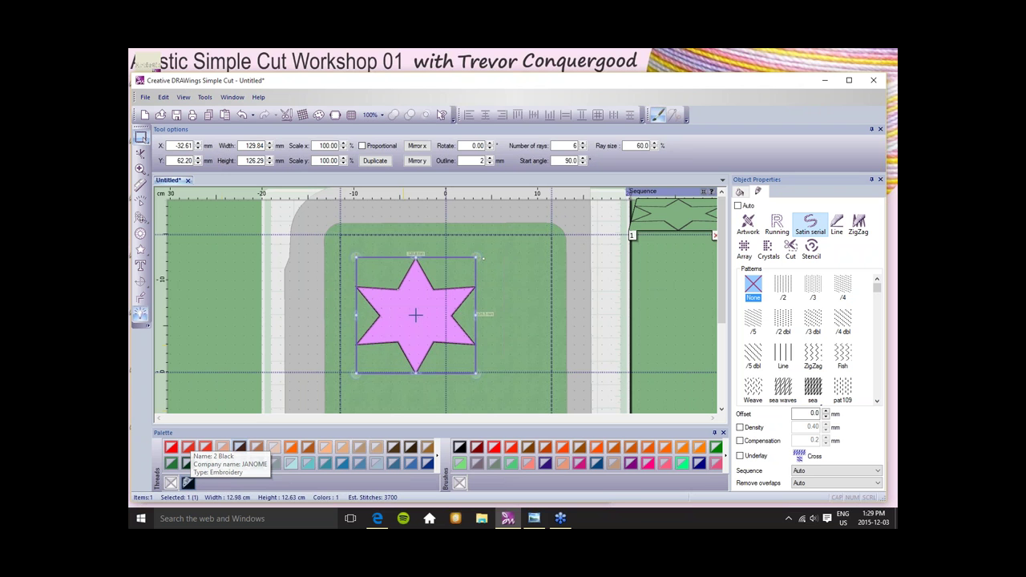
pyautogui.click(743, 194)
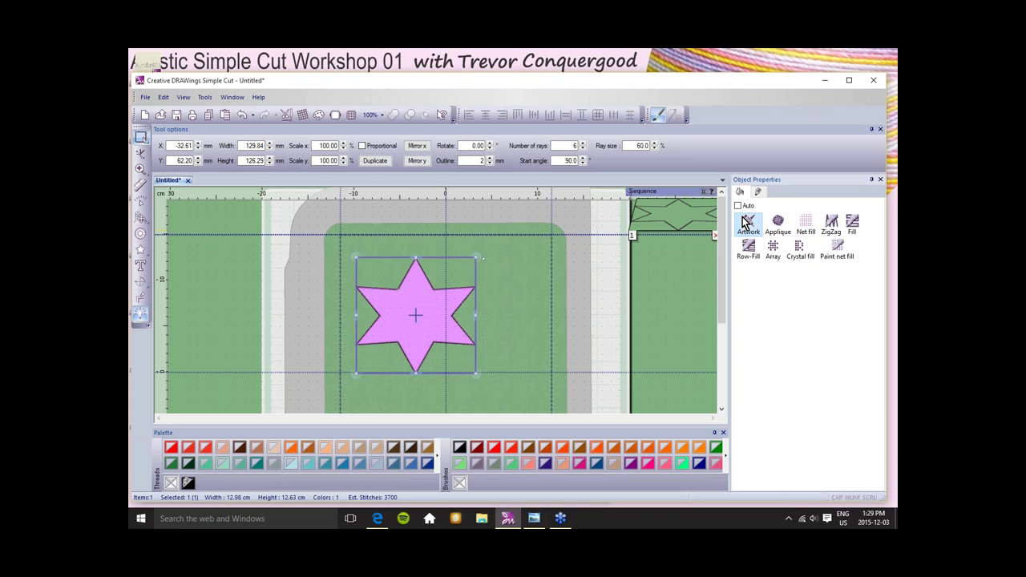
pyautogui.click(747, 222)
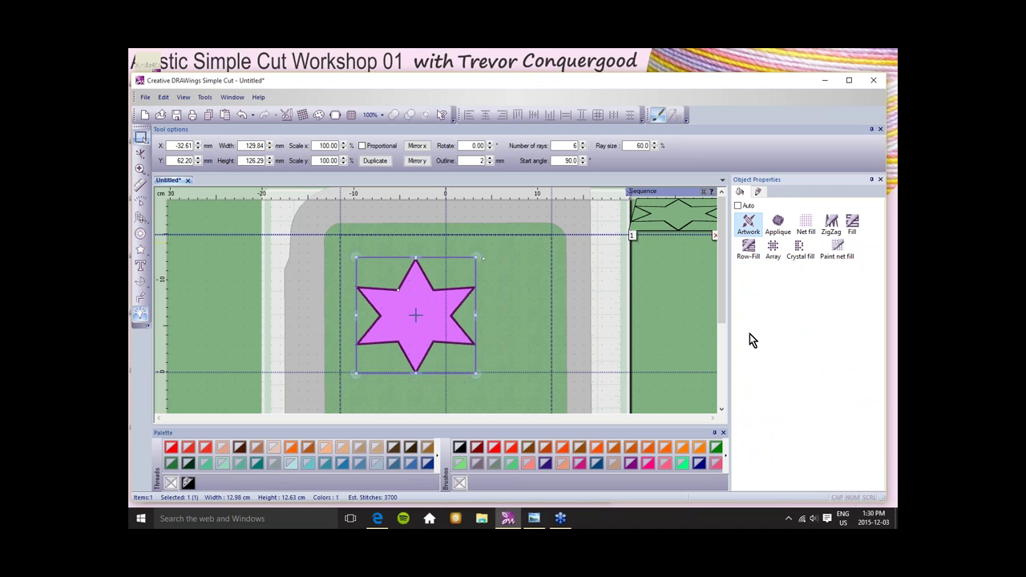
# Change the star's fill to Net fill in an orange JANOME thread, and inspect the net stitches up close.
pyautogui.click(806, 224)
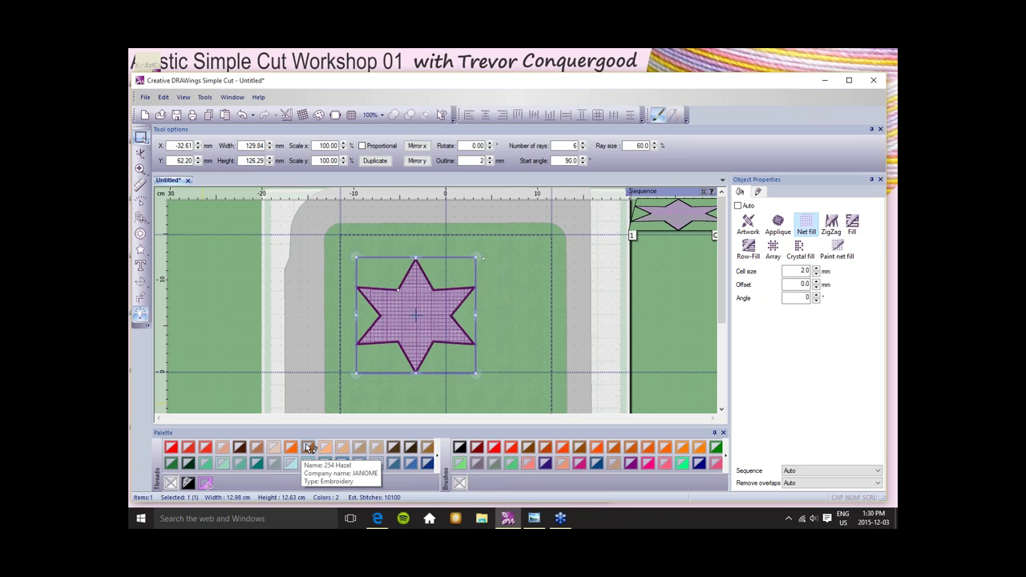
pyautogui.click(206, 483)
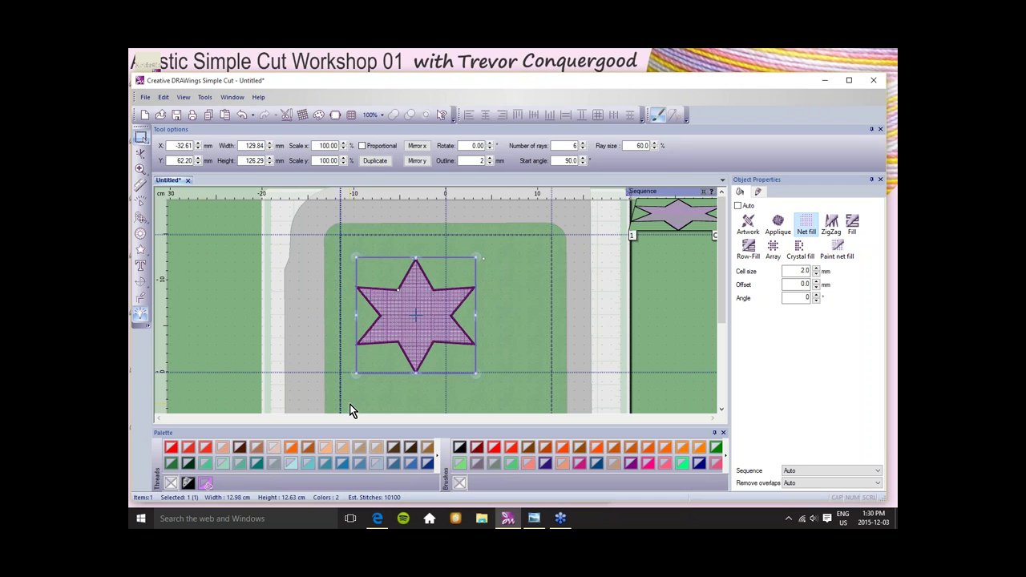
pyautogui.click(295, 451)
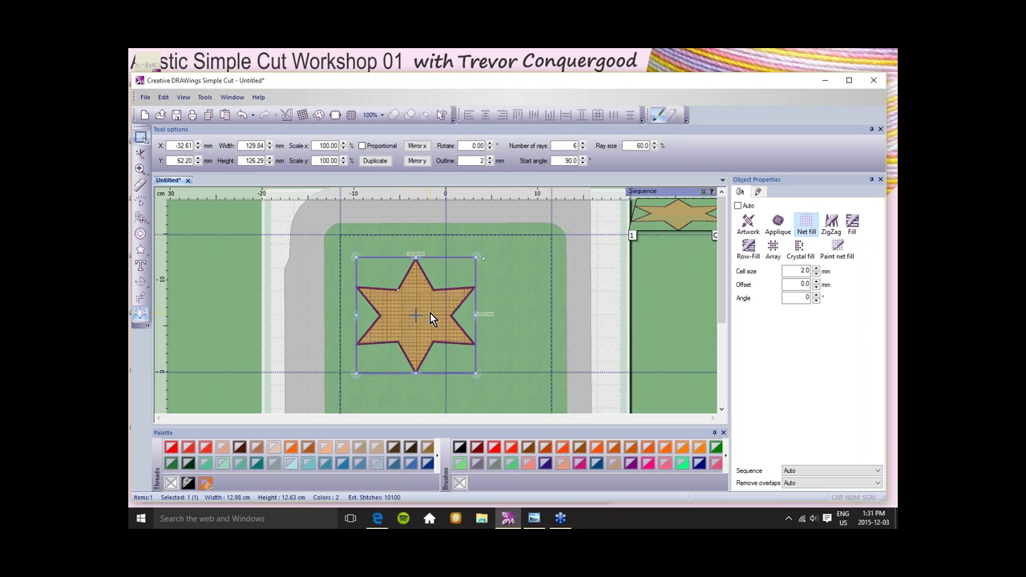
pyautogui.scroll(-1, 430, 312)
pyautogui.scroll(6, 431, 314)
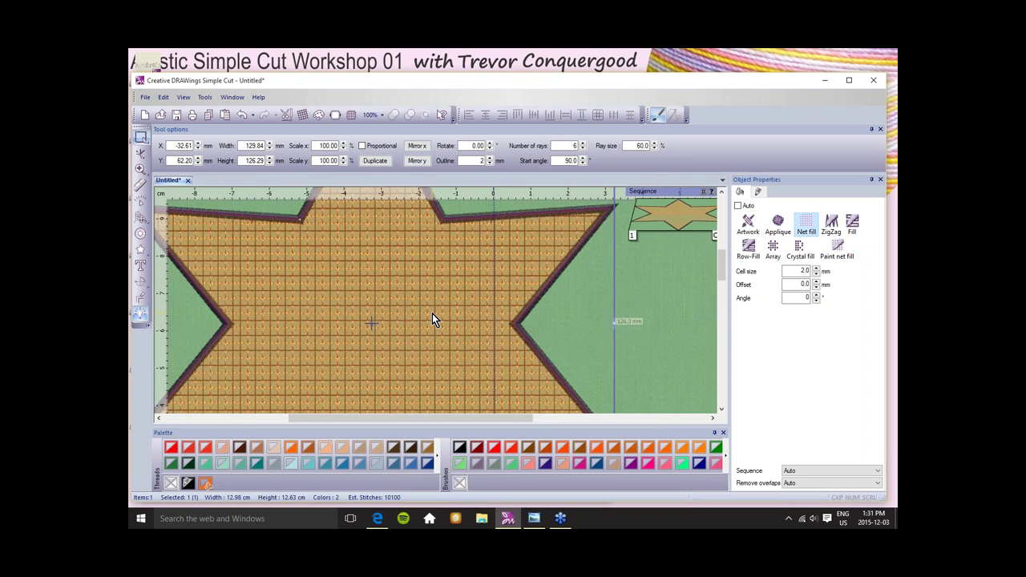
pyautogui.scroll(2, 433, 314)
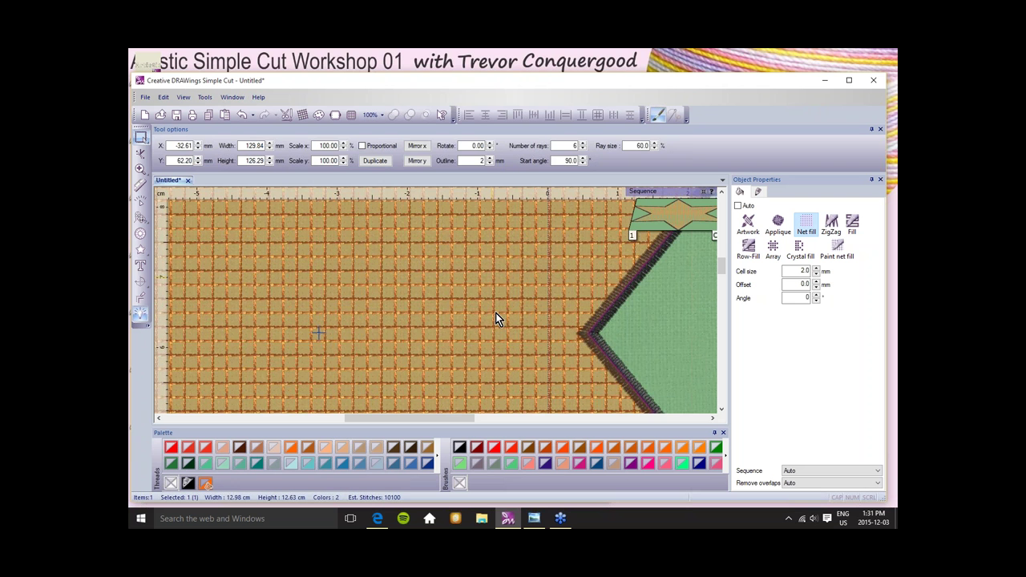
pyautogui.scroll(3, 473, 318)
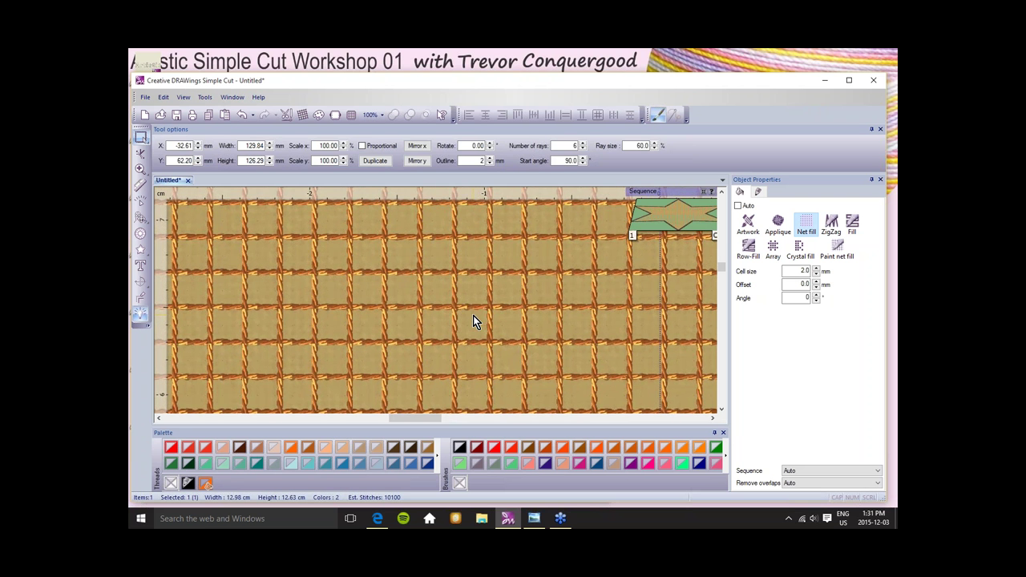
pyautogui.scroll(-3, 483, 319)
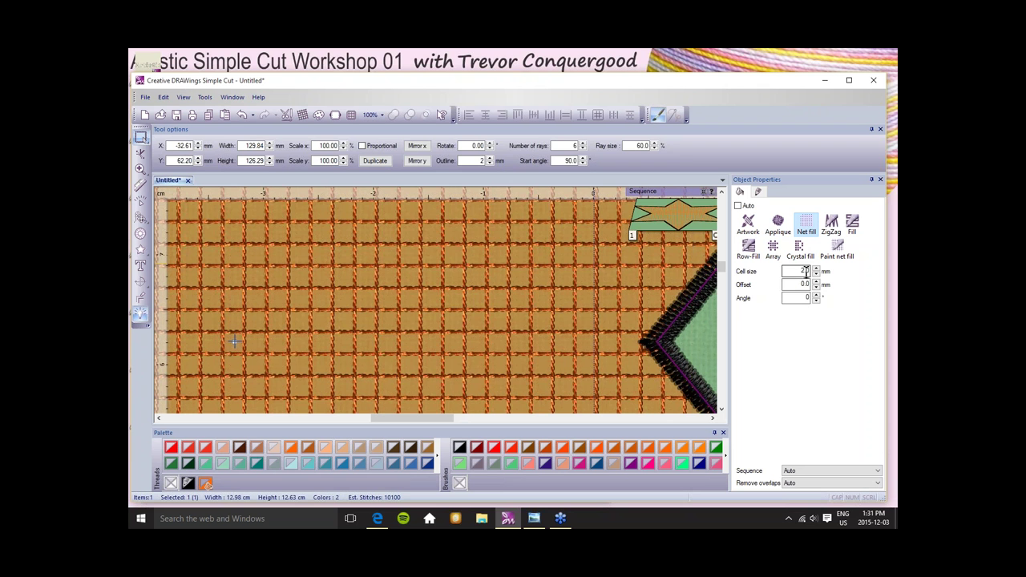
pyautogui.press('Return')
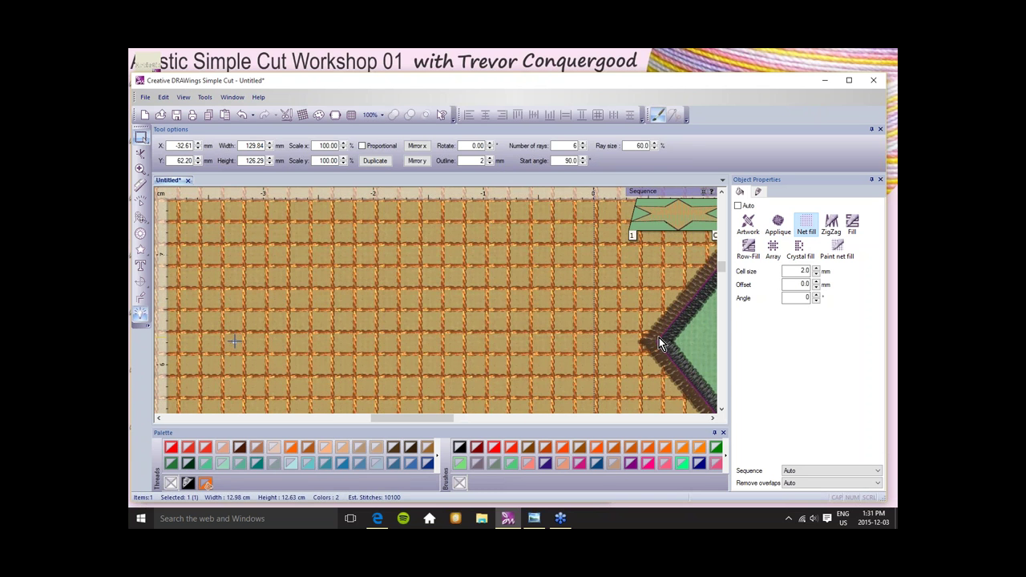
# Set the star's net fill angle to 45 degrees, look over the whole star, and deselect it.
pyautogui.click(806, 298)
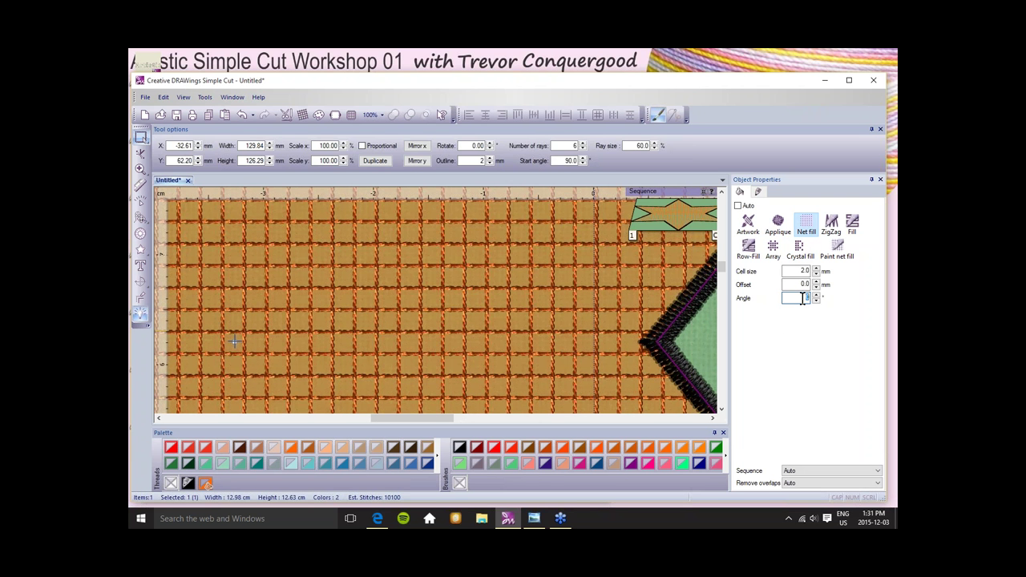
pyautogui.doubleClick(803, 299)
pyautogui.write('45')
pyautogui.press('Return')
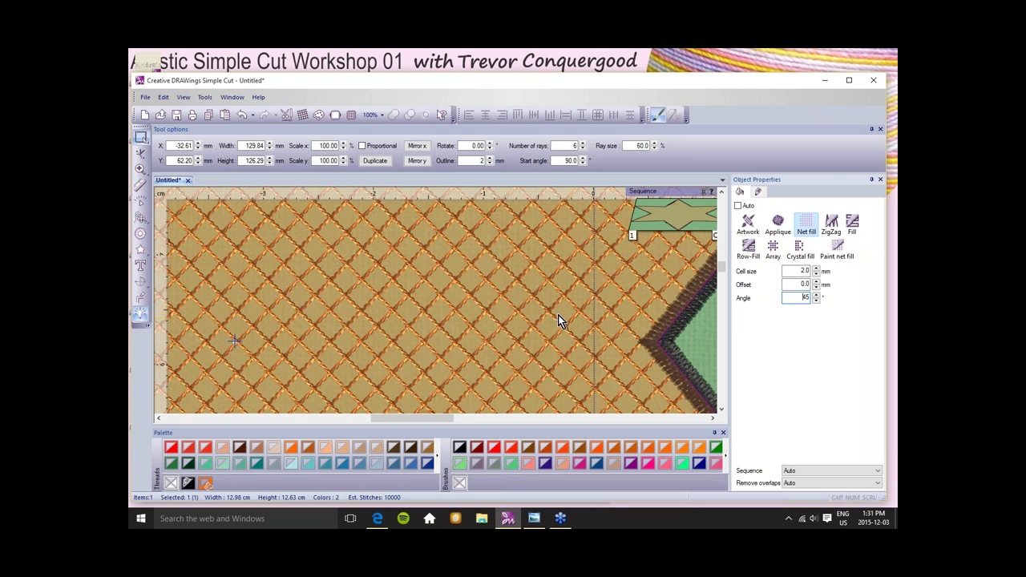
pyautogui.scroll(1, 451, 289)
pyautogui.scroll(-3, 451, 290)
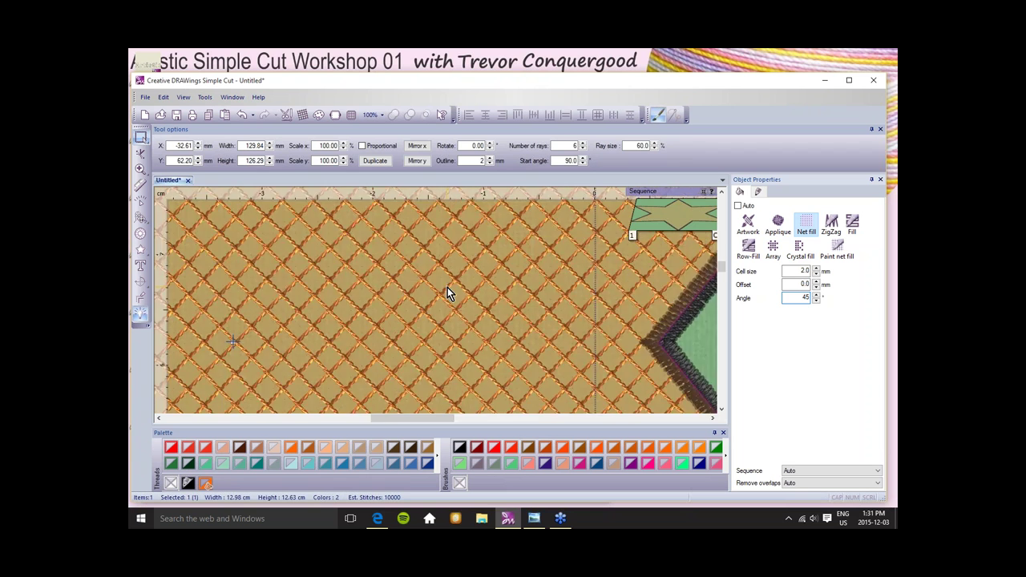
pyautogui.scroll(-3, 345, 305)
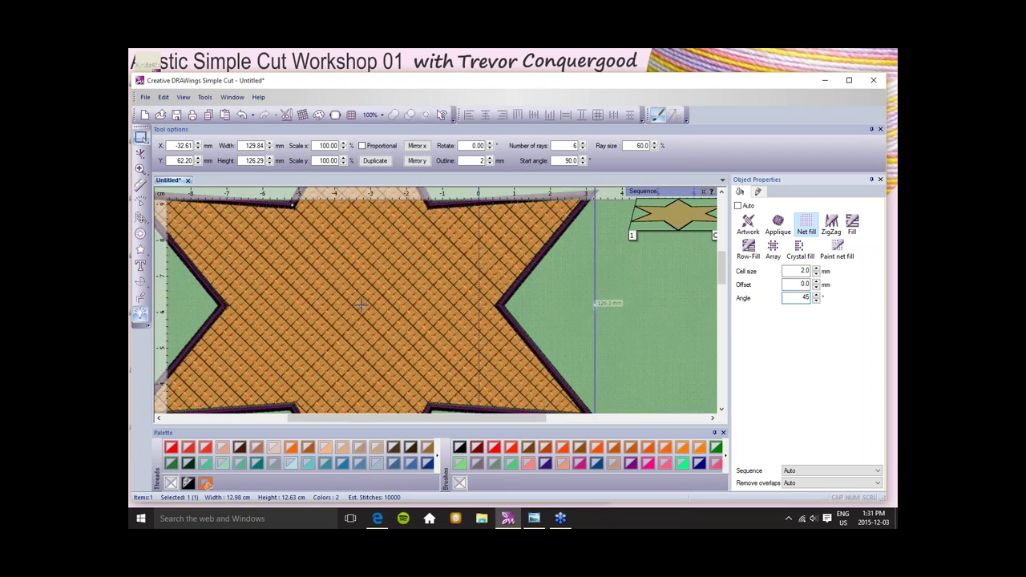
pyautogui.scroll(-1, 337, 288)
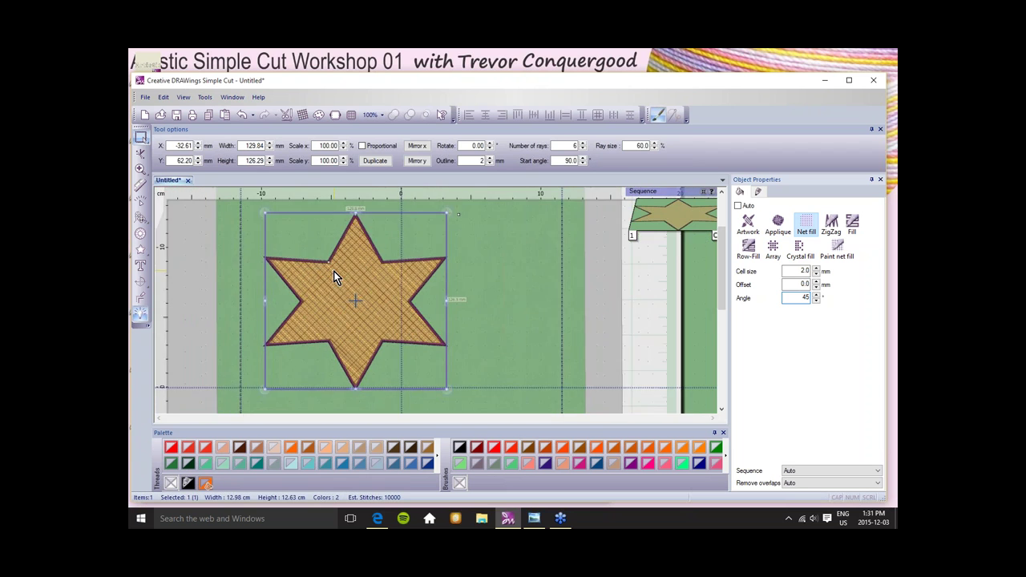
pyautogui.scroll(-1, 343, 320)
pyautogui.scroll(-1, 343, 320)
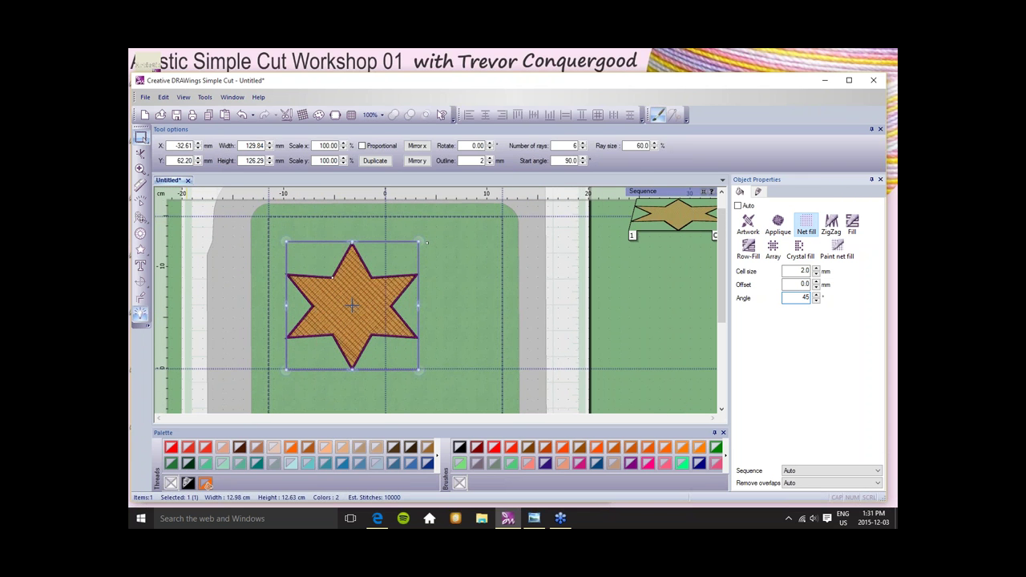
pyautogui.click(139, 317)
pyautogui.click(261, 229)
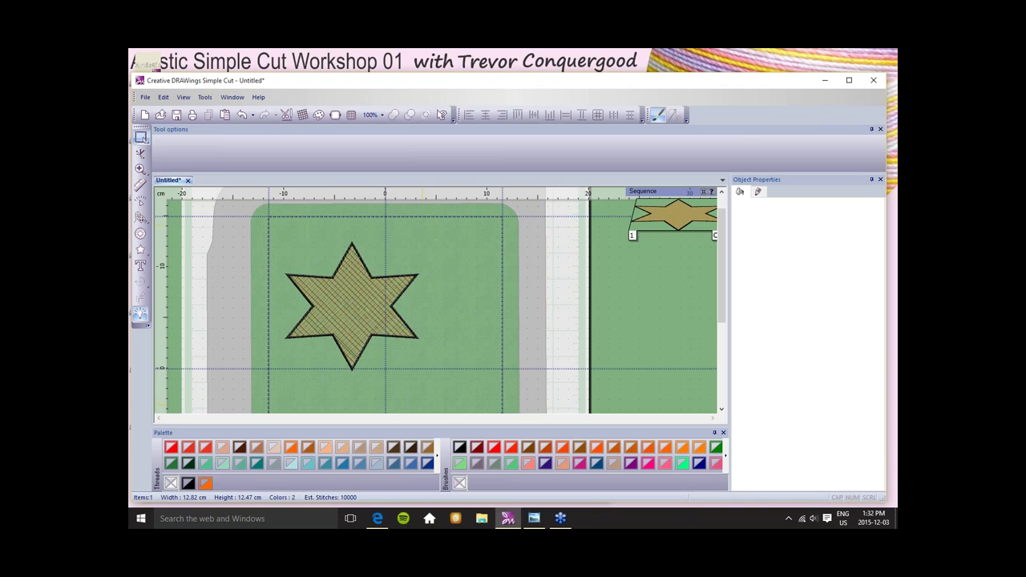
# Switch to the web browser, view the Artistic Creative Products home page, and return to Creative DRAWings Simple Cut.
pyautogui.click(378, 519)
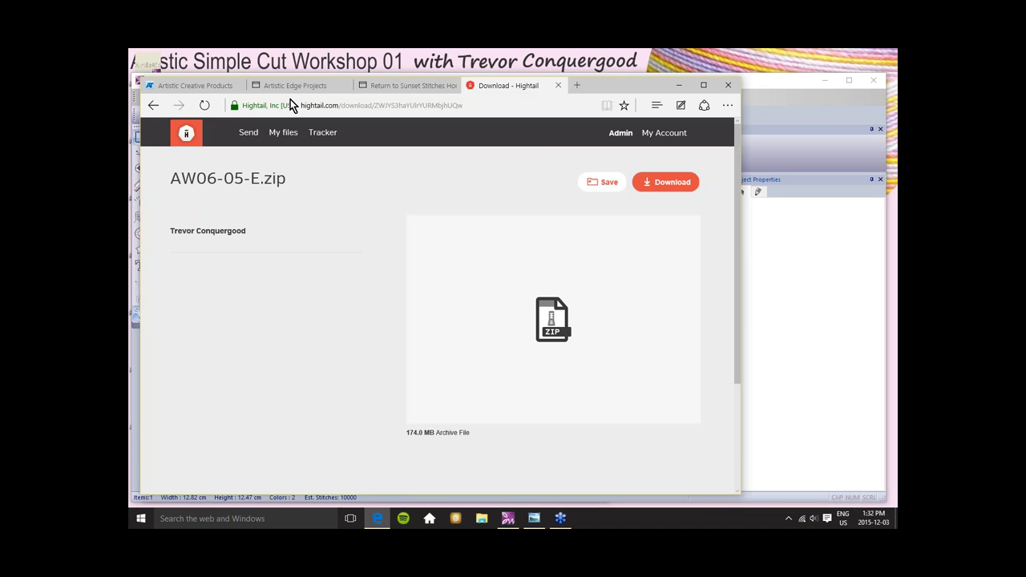
pyautogui.click(211, 85)
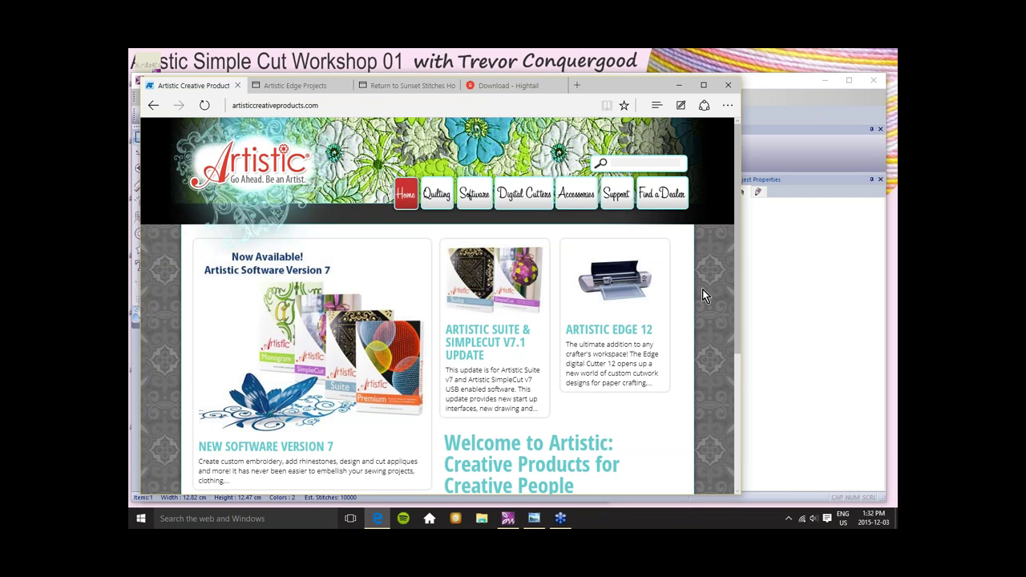
pyautogui.click(755, 80)
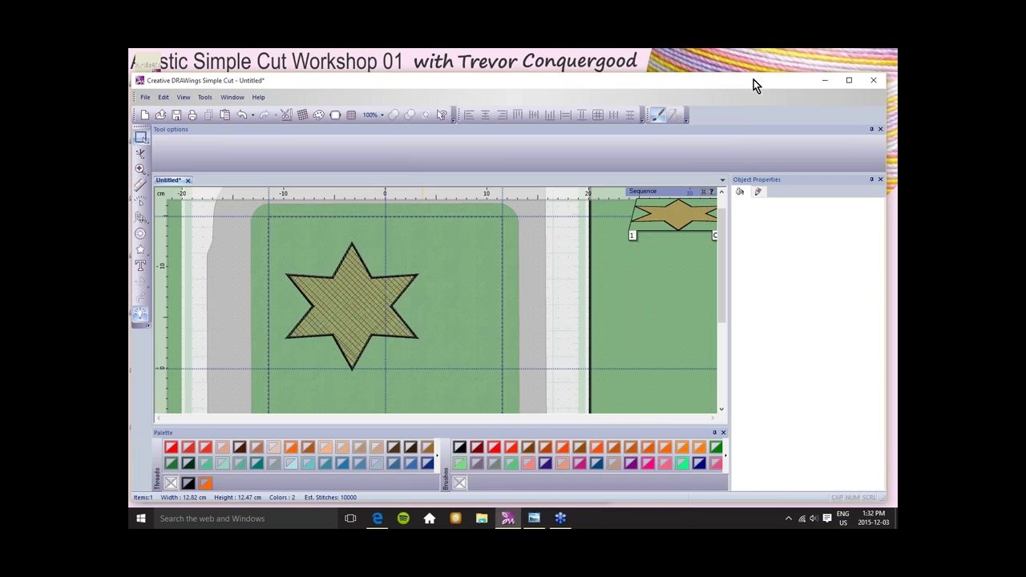
# Turn off the Cut and Crystals techniques for the design.
pyautogui.click(282, 115)
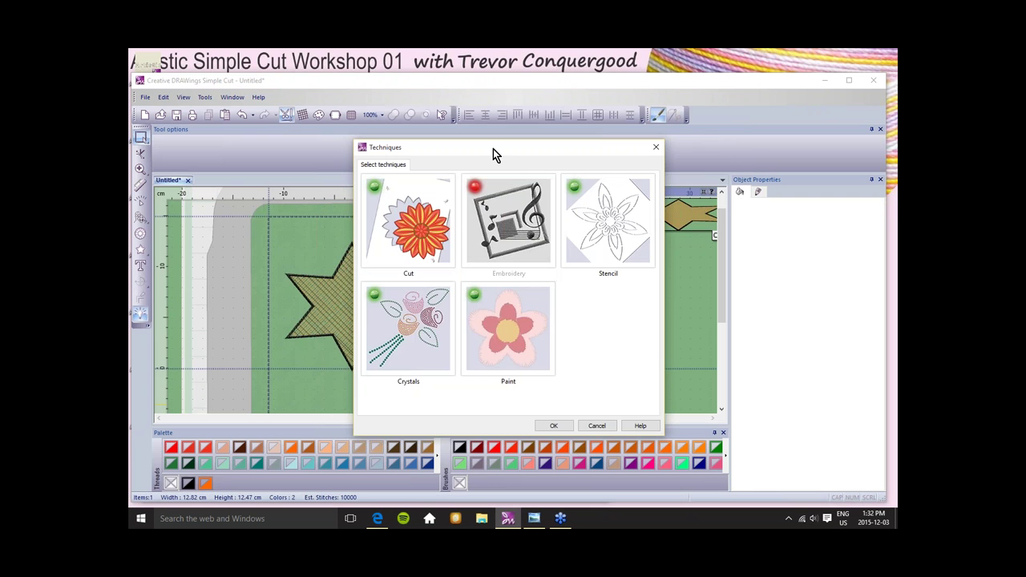
pyautogui.moveTo(495, 148); pyautogui.dragTo(587, 113)
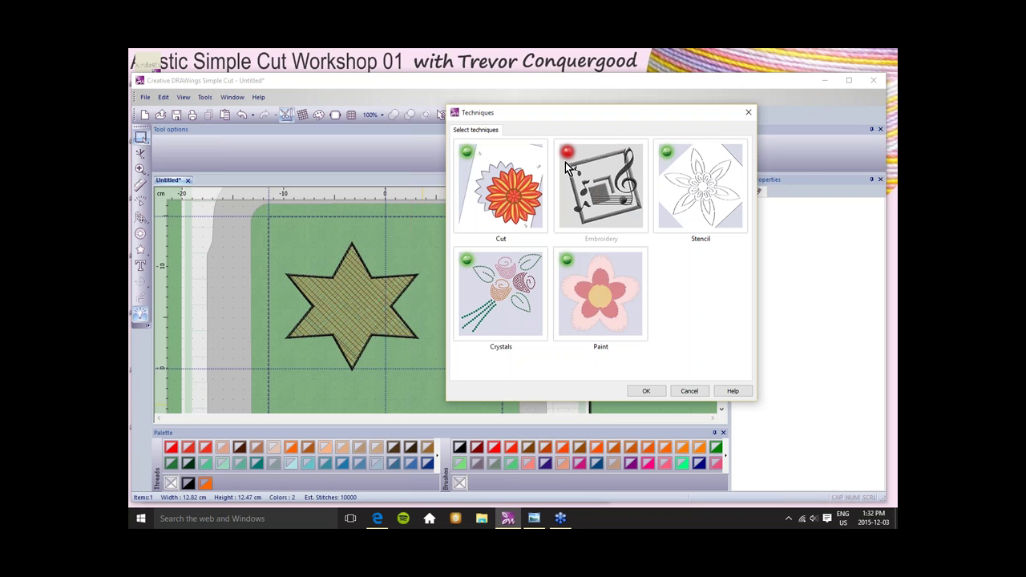
pyautogui.click(484, 178)
pyautogui.click(484, 310)
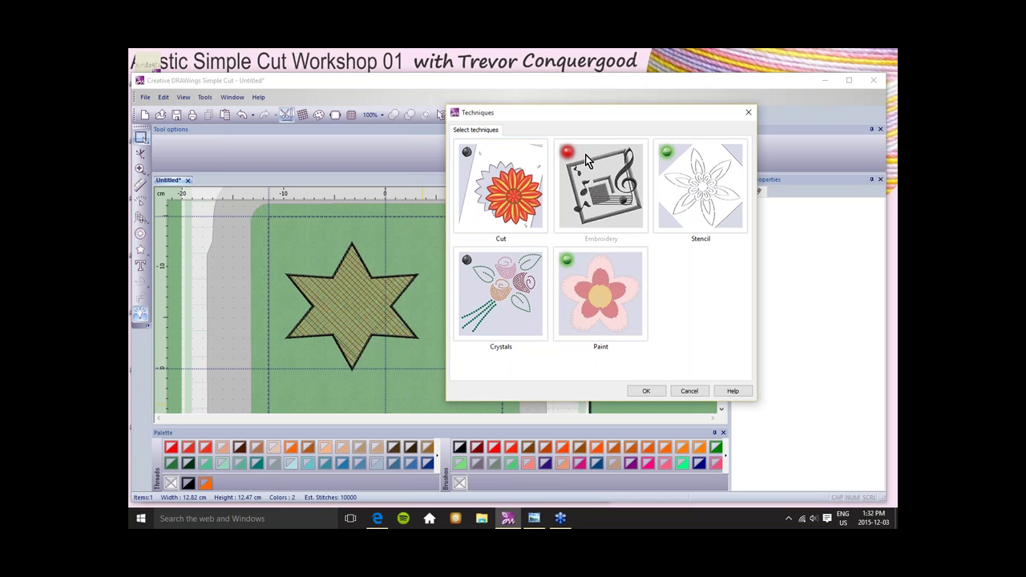
pyautogui.click(519, 294)
pyautogui.click(521, 293)
pyautogui.click(521, 293)
pyautogui.click(521, 292)
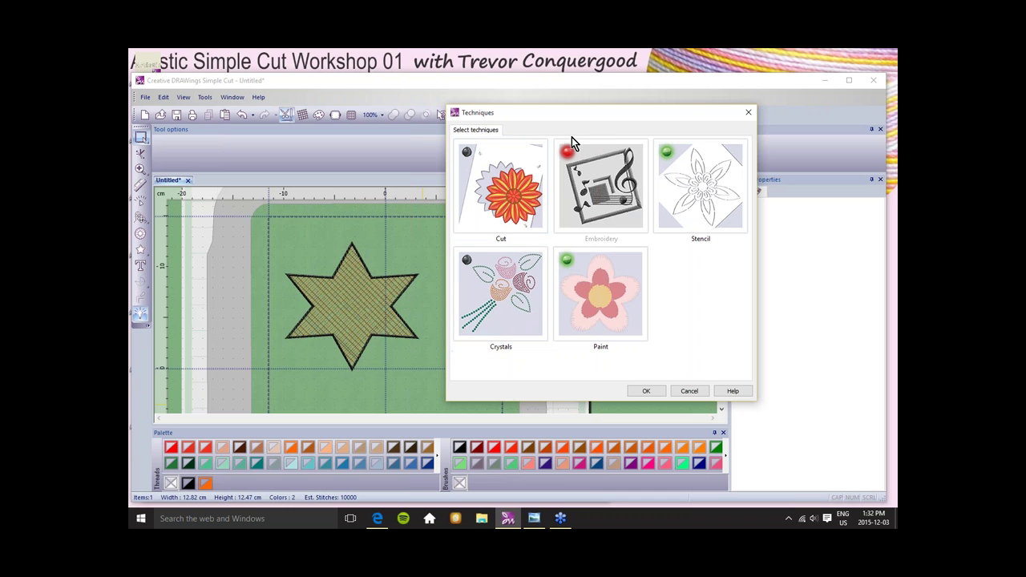
pyautogui.click(646, 390)
# Select the star and change its fill to Paint net fill and its outline to Line.
pyautogui.click(356, 288)
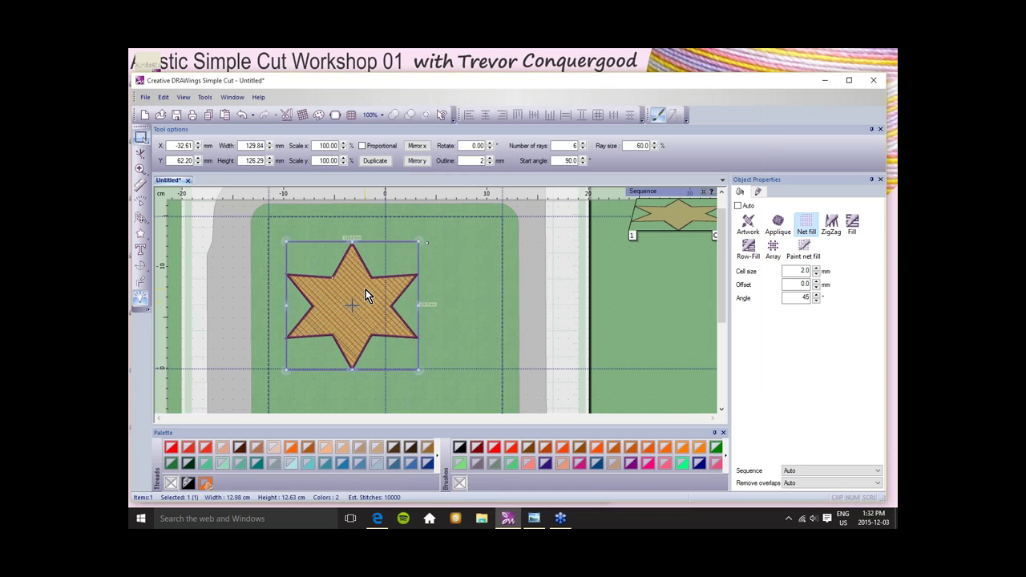
pyautogui.click(804, 253)
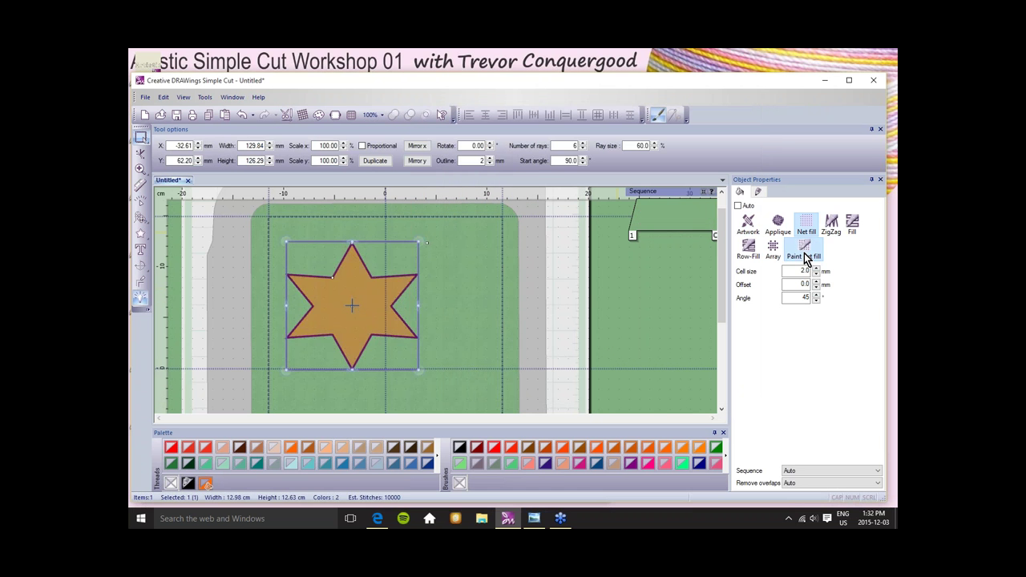
pyautogui.click(759, 193)
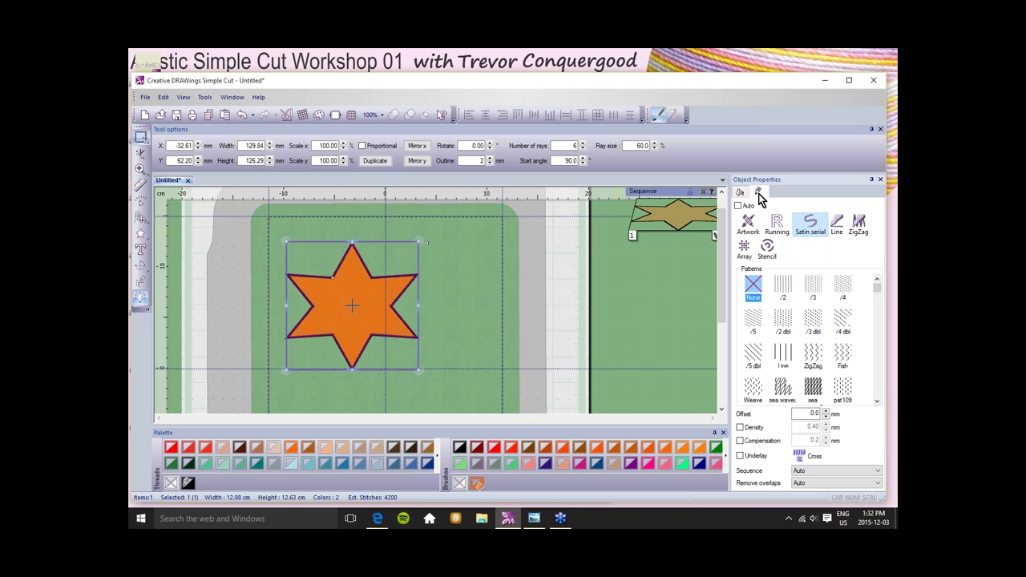
pyautogui.click(836, 225)
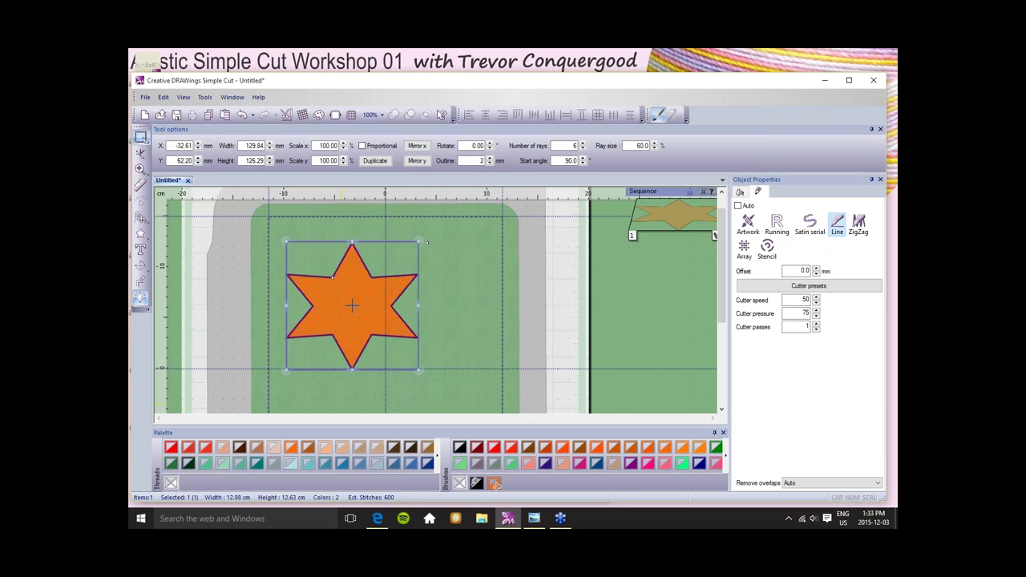
# Review the design's technique selection without changing it, and deselect the star.
pyautogui.click(287, 117)
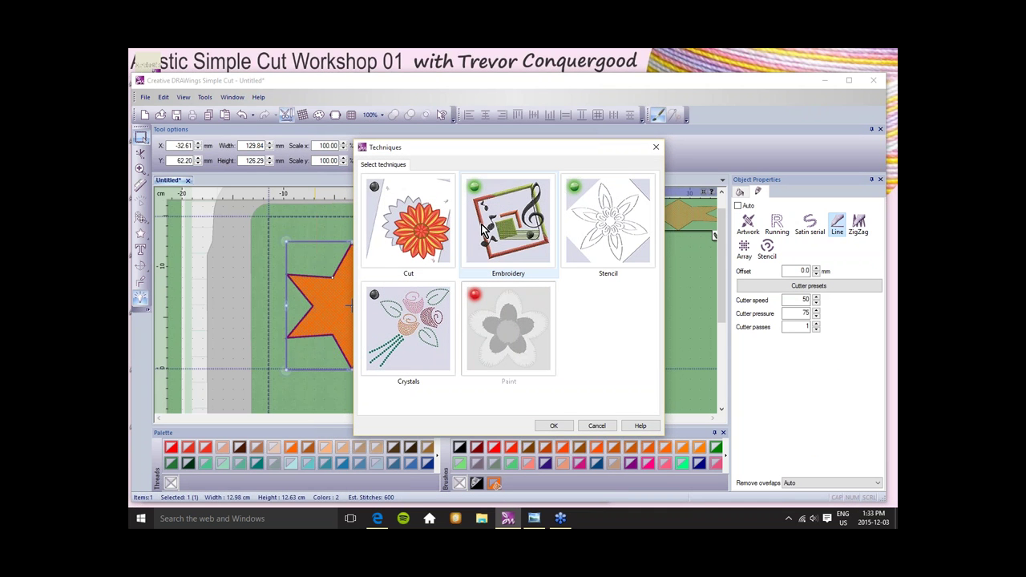
pyautogui.click(599, 426)
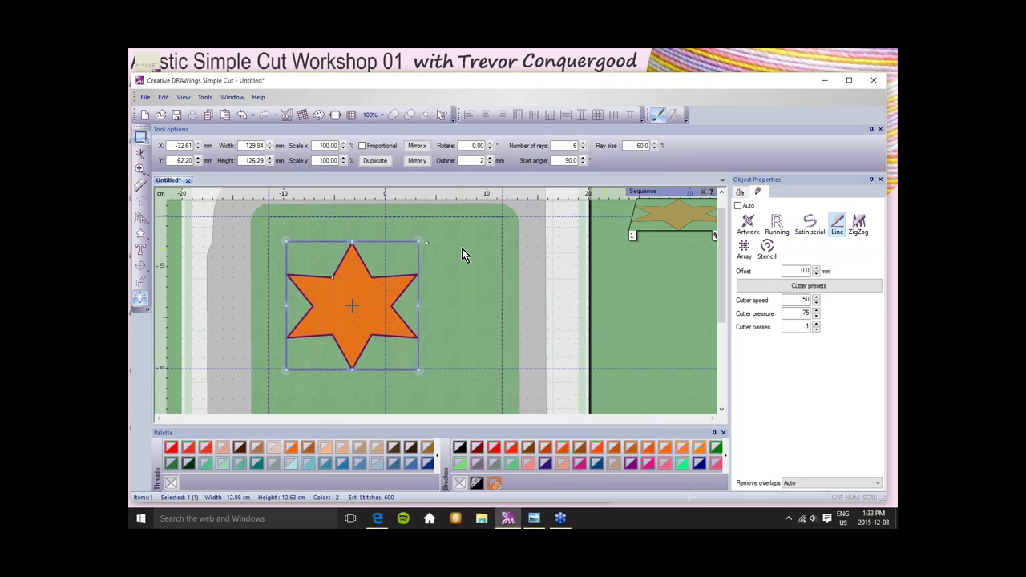
pyautogui.click(463, 250)
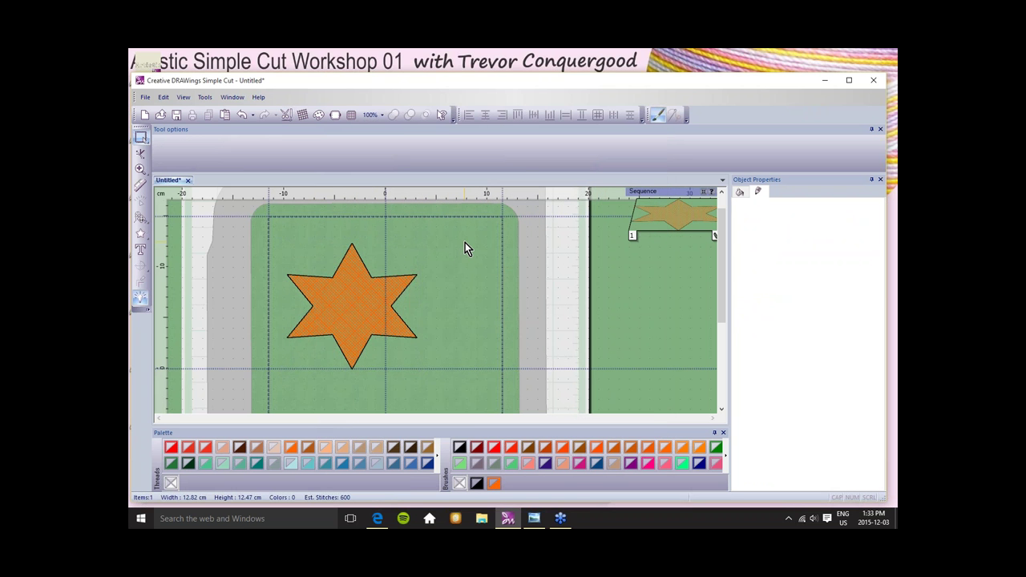
# Switch to the web browser and open the Artistic Suite & SimpleCut v7.1 Update page to view its download information.
pyautogui.click(378, 519)
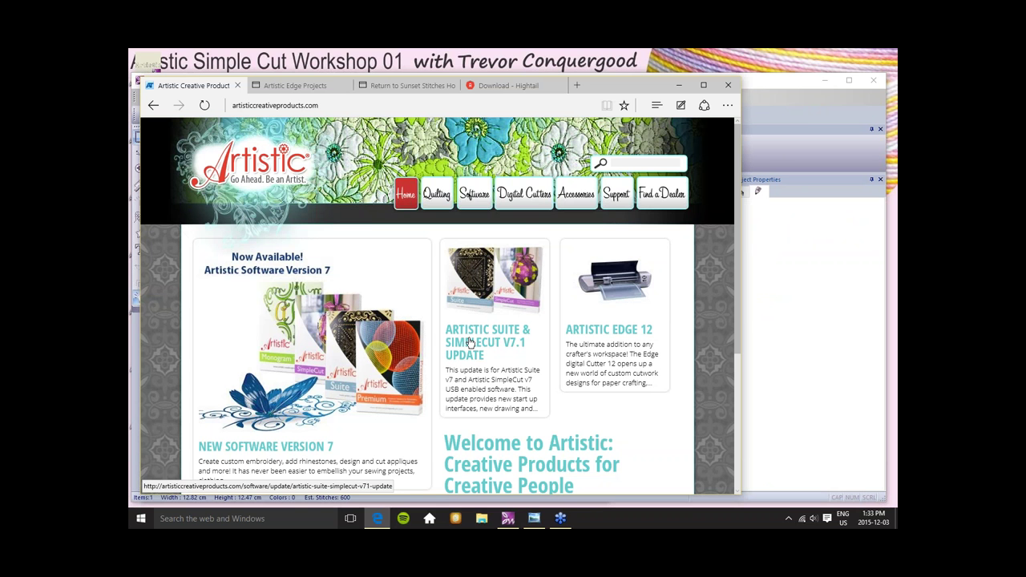
pyautogui.scroll(-1, 472, 347)
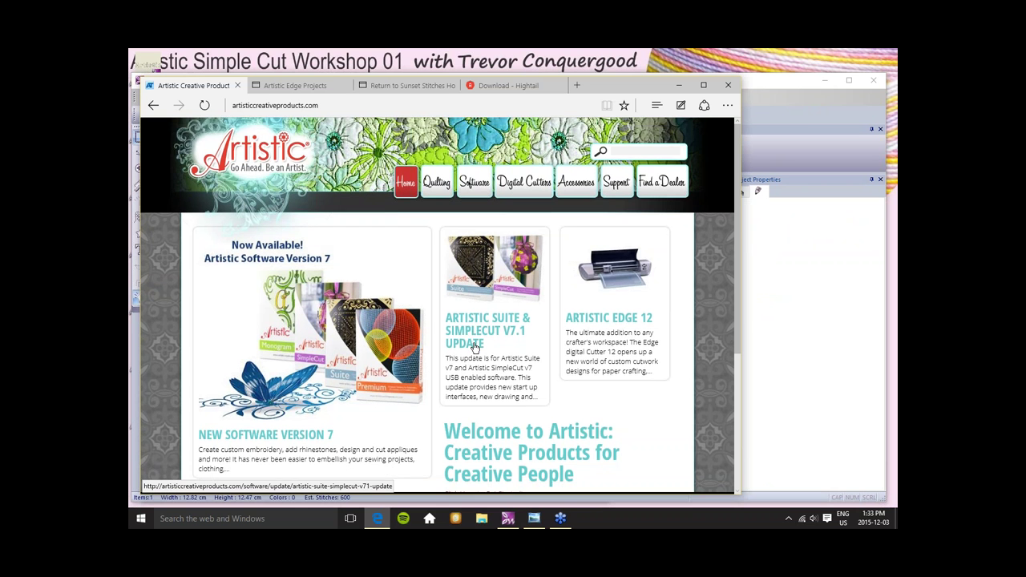
pyautogui.scroll(-3, 474, 346)
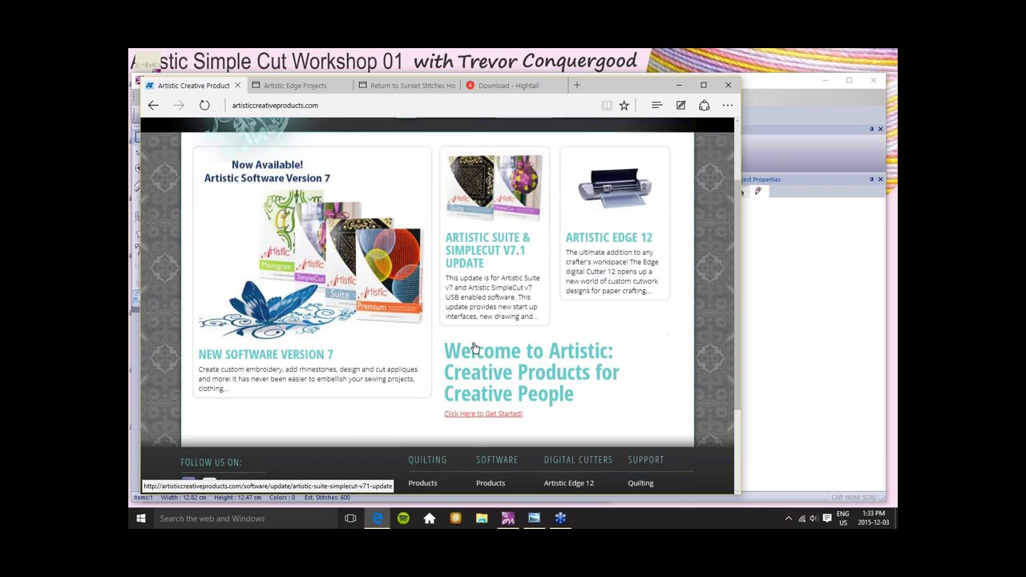
pyautogui.scroll(3, 473, 346)
pyautogui.scroll(1, 474, 348)
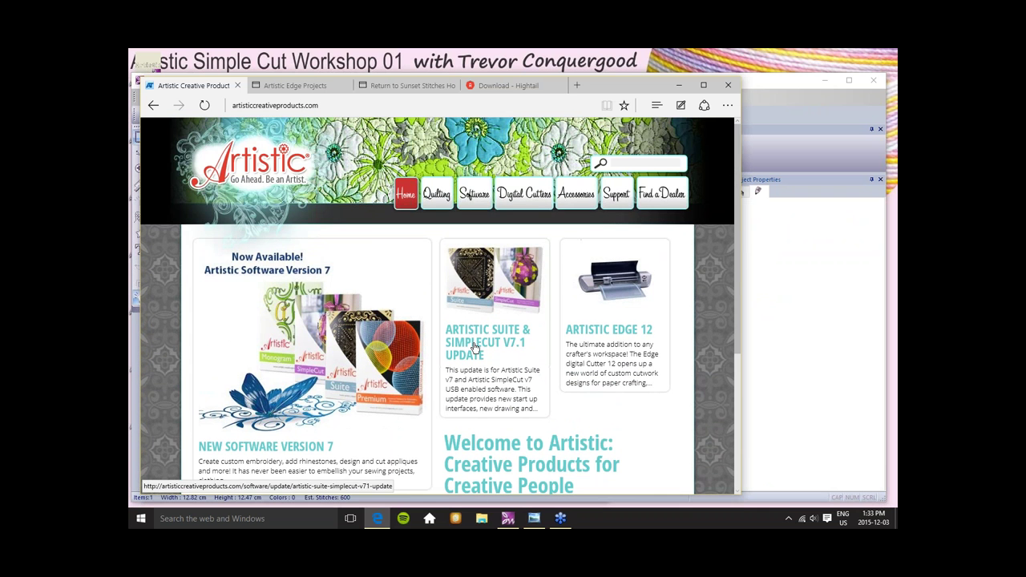
pyautogui.click(471, 353)
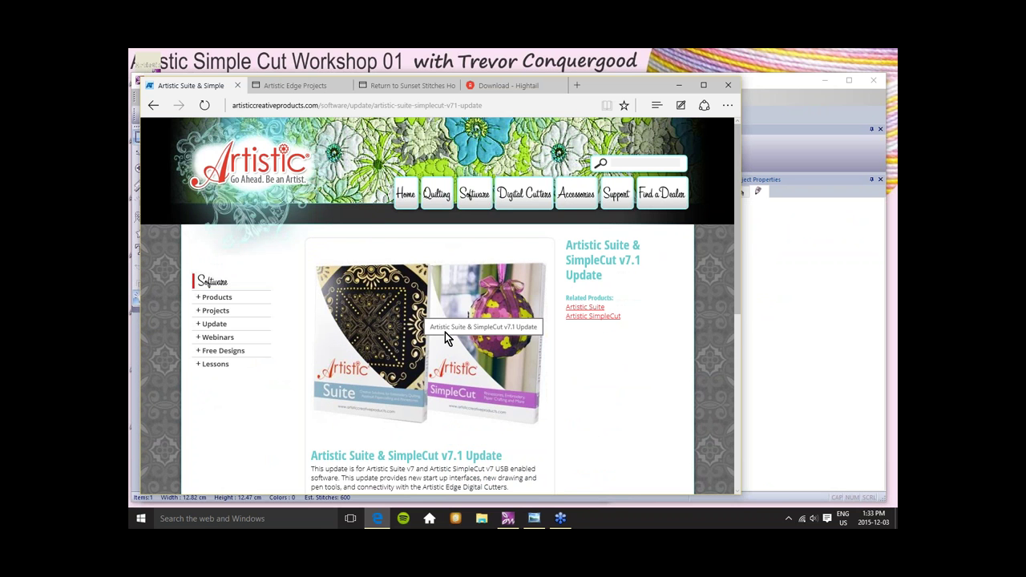
pyautogui.scroll(-1, 445, 337)
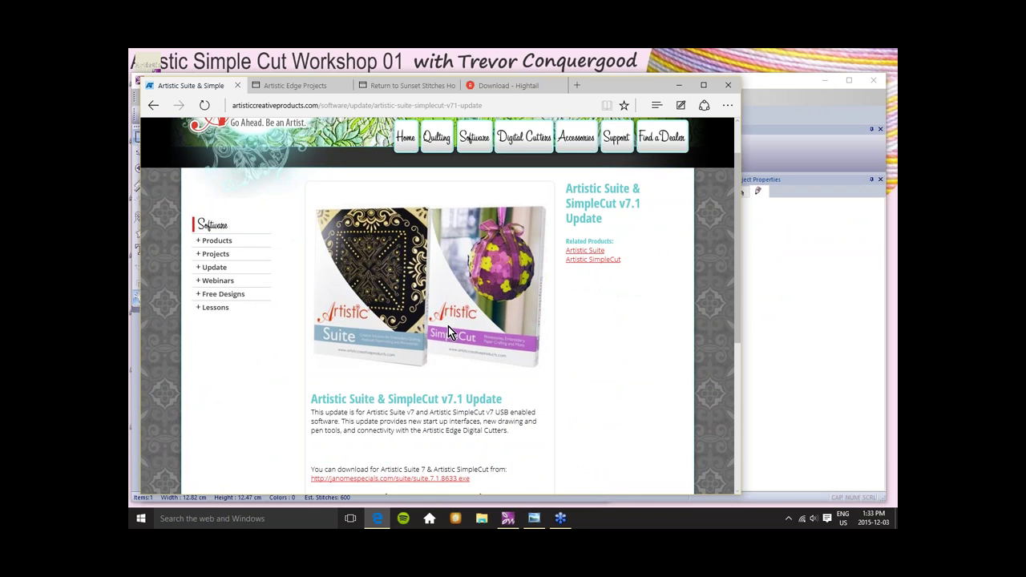
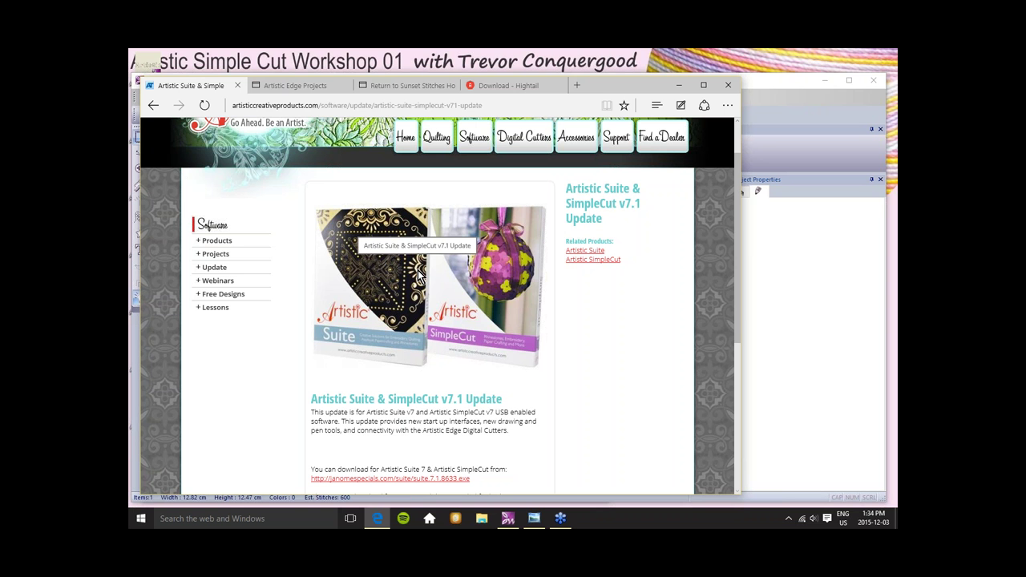
# Return to the Artistic home page, reopen the Artistic Suite & SimpleCut v7.1 Update page and review its download links.
pyautogui.scroll(1, 418, 271)
pyautogui.scroll(-1, 418, 270)
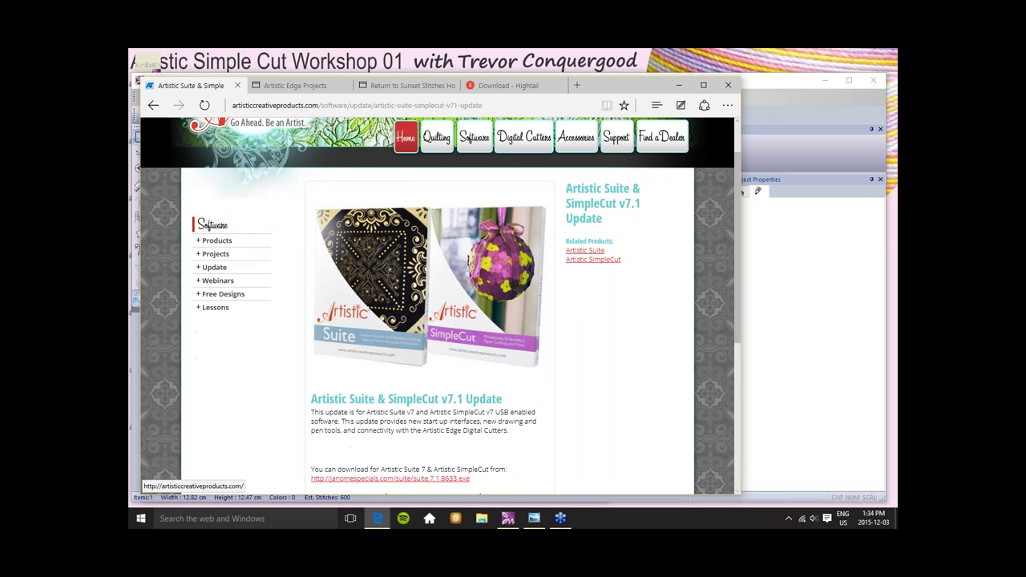
pyautogui.click(405, 137)
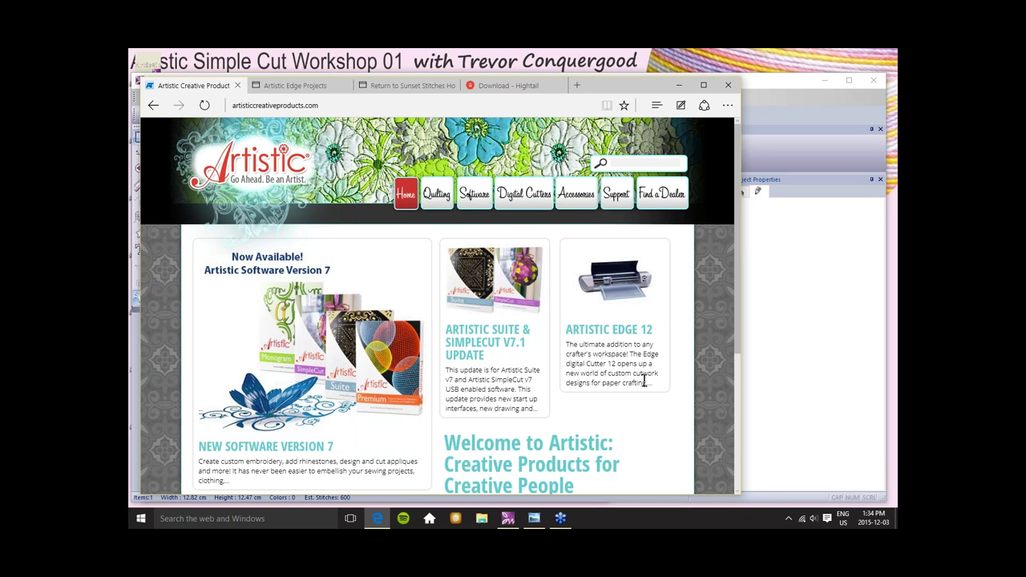
pyautogui.scroll(-1, 643, 377)
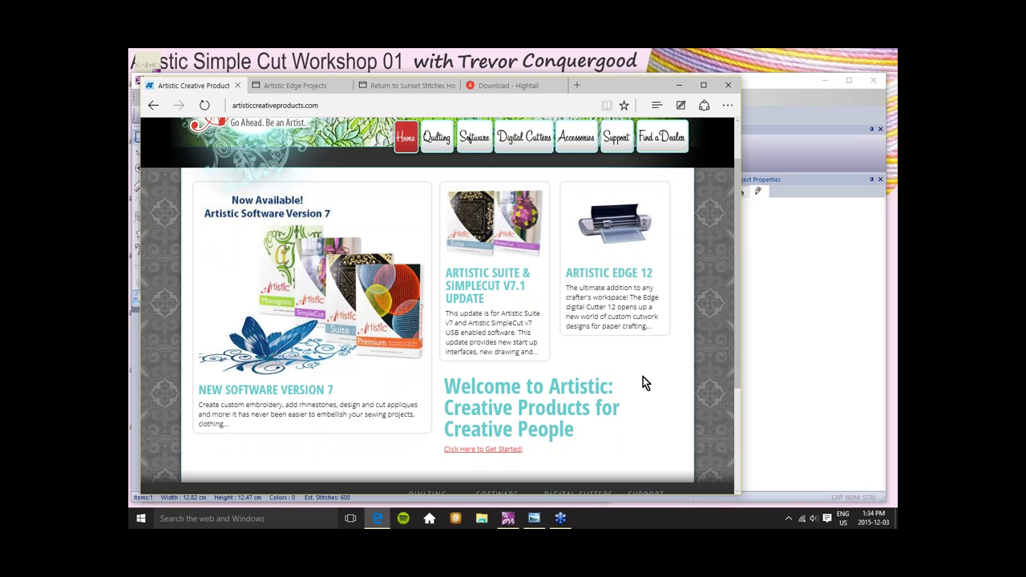
pyautogui.scroll(-1, 643, 376)
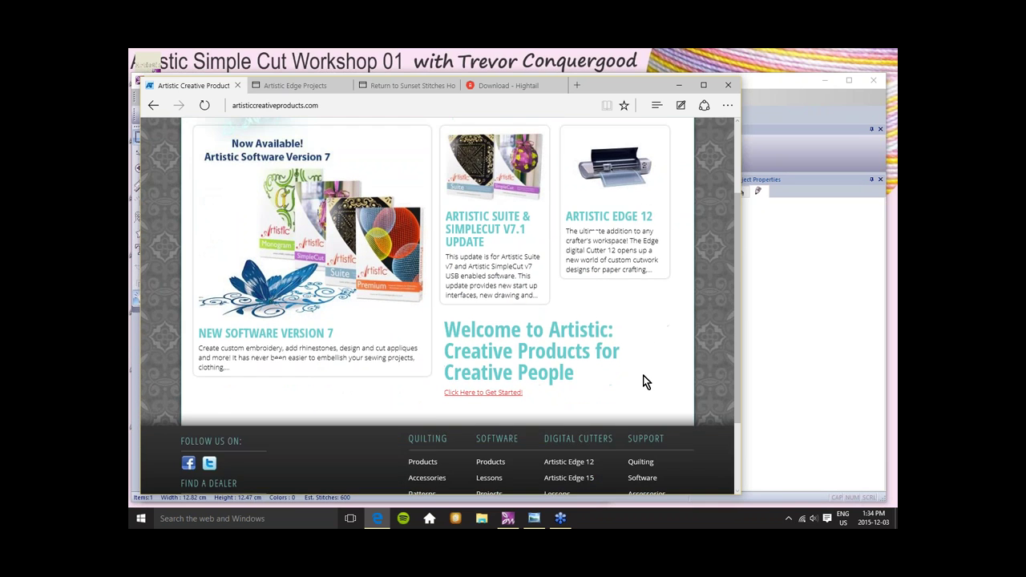
pyautogui.click(489, 228)
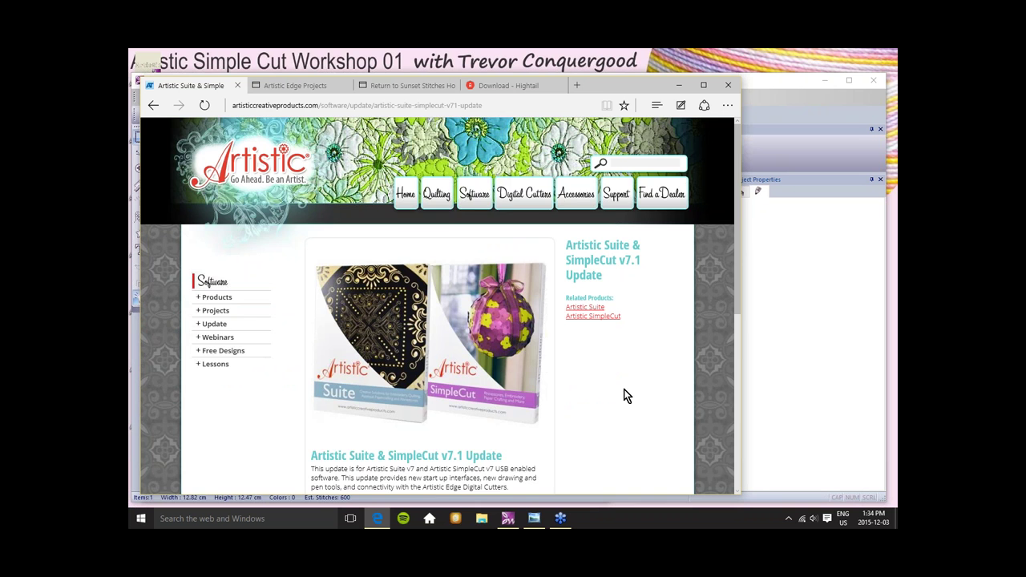
pyautogui.scroll(-3, 626, 393)
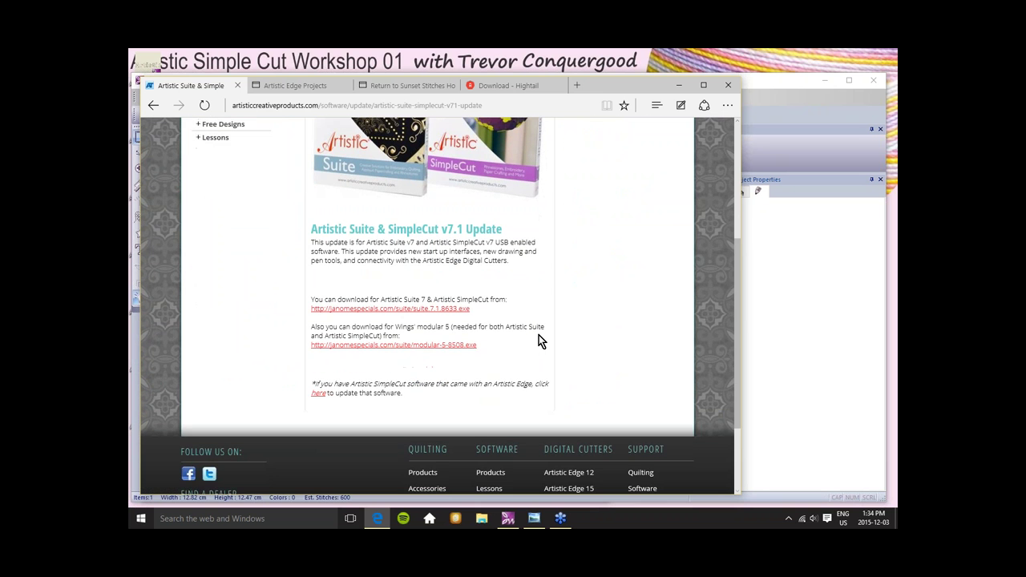
pyautogui.scroll(3, 539, 341)
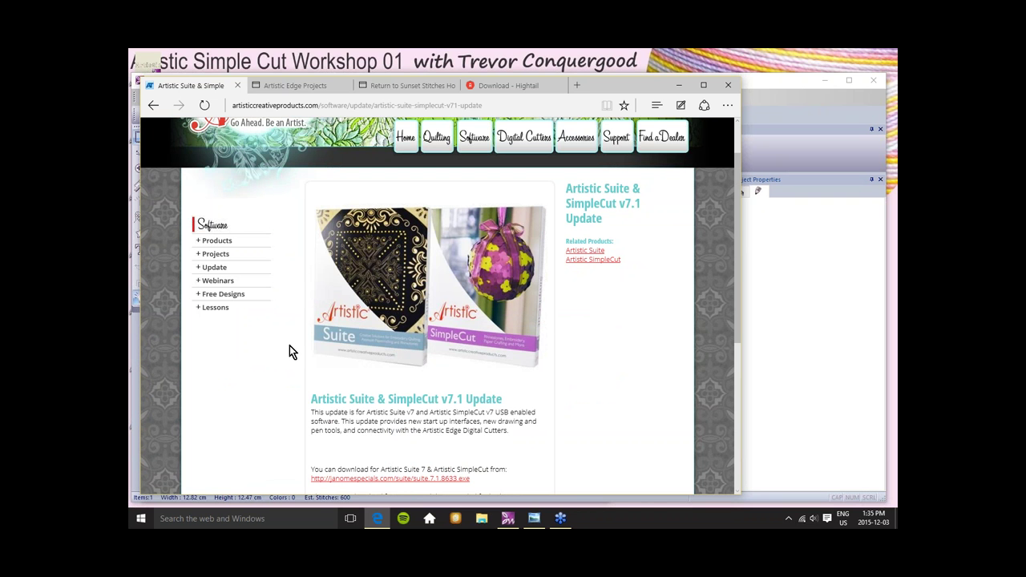
# Expand the Free Designs list in the Software section and view the April Showers Card Freebie page.
pyautogui.click(215, 294)
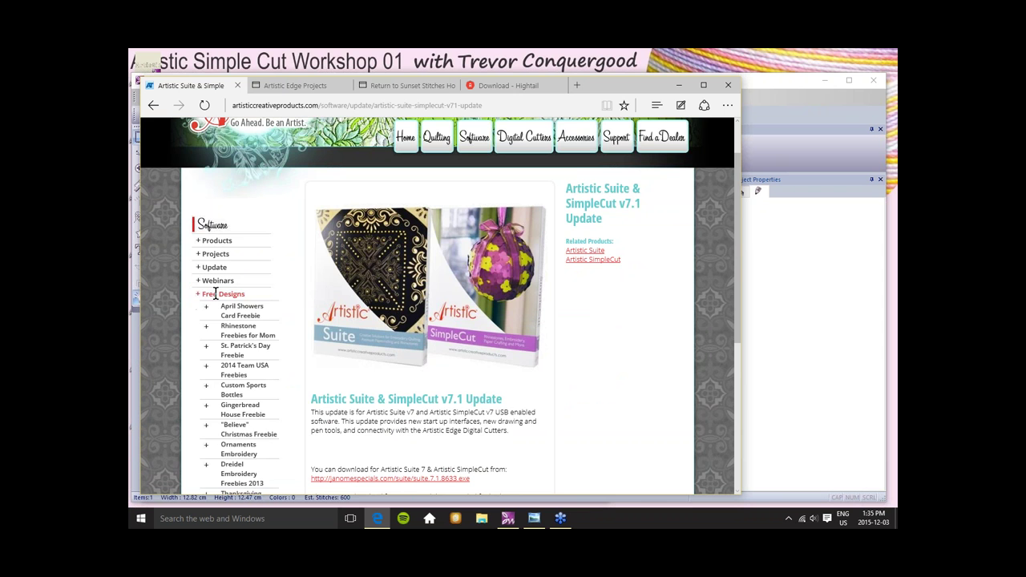
pyautogui.scroll(1, 302, 294)
pyautogui.scroll(-3, 303, 293)
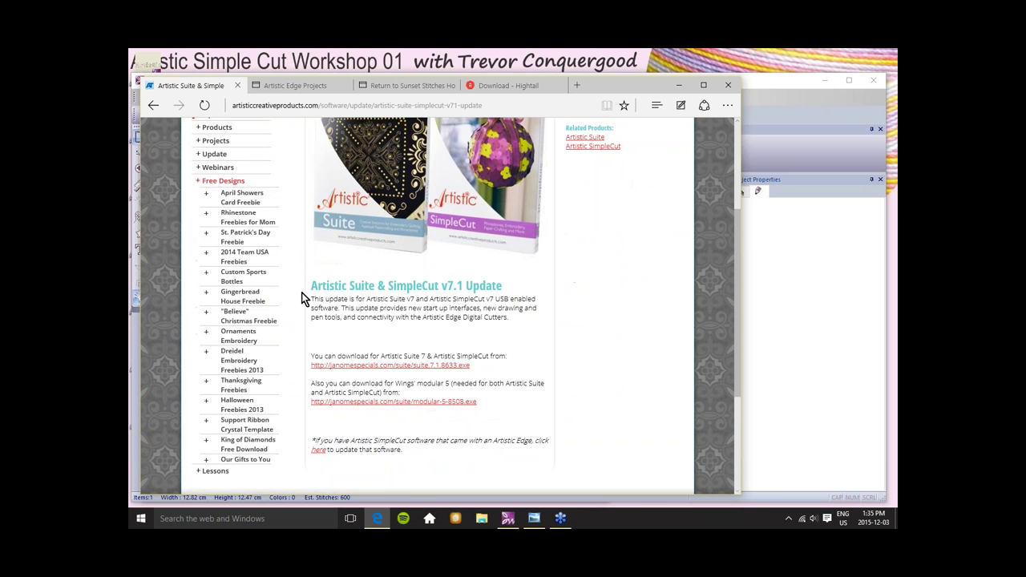
pyautogui.click(241, 196)
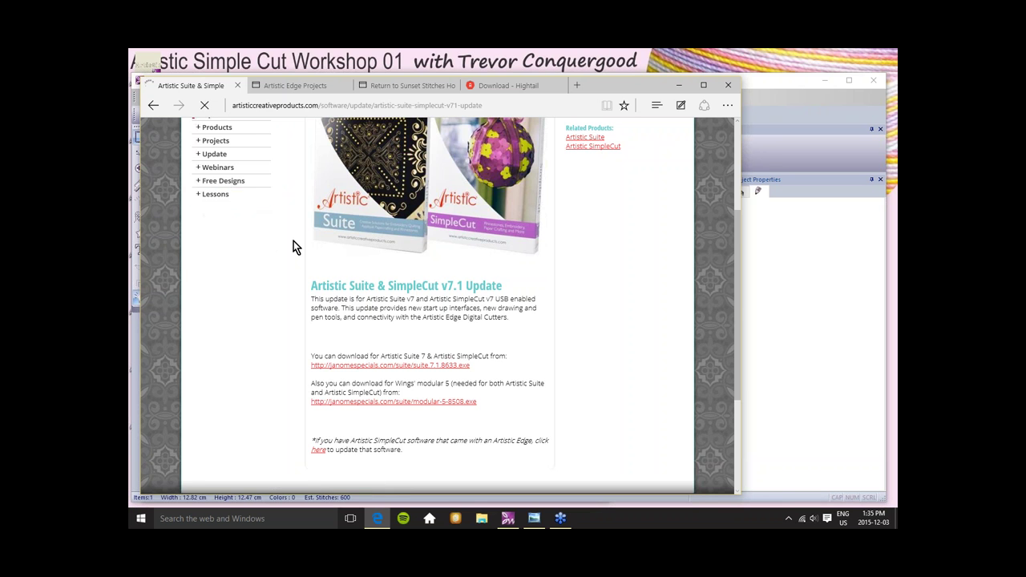
pyautogui.scroll(-2, 324, 281)
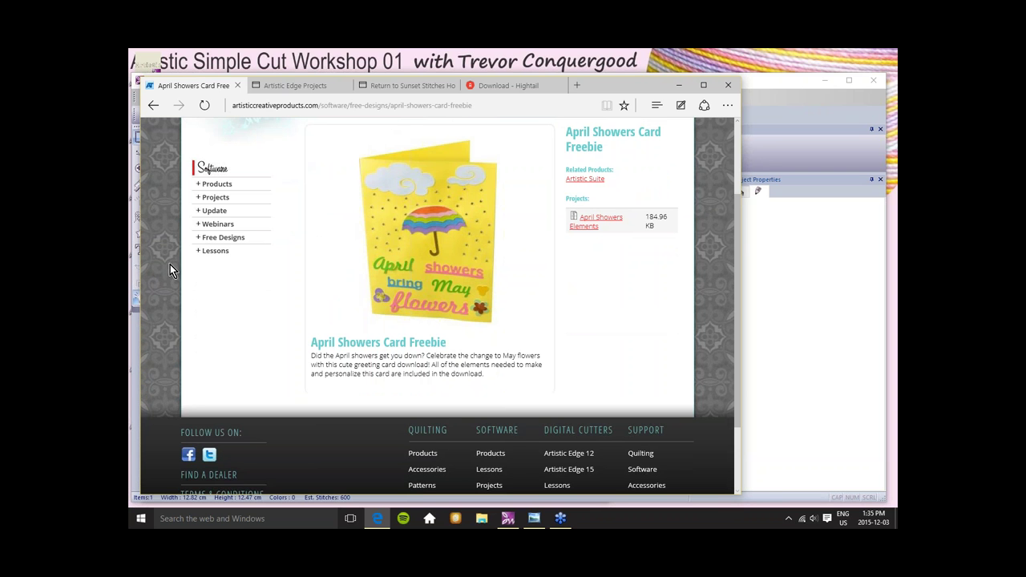
# Open the Rhinestone Freebies for Mom page from the Free Designs list.
pyautogui.click(198, 238)
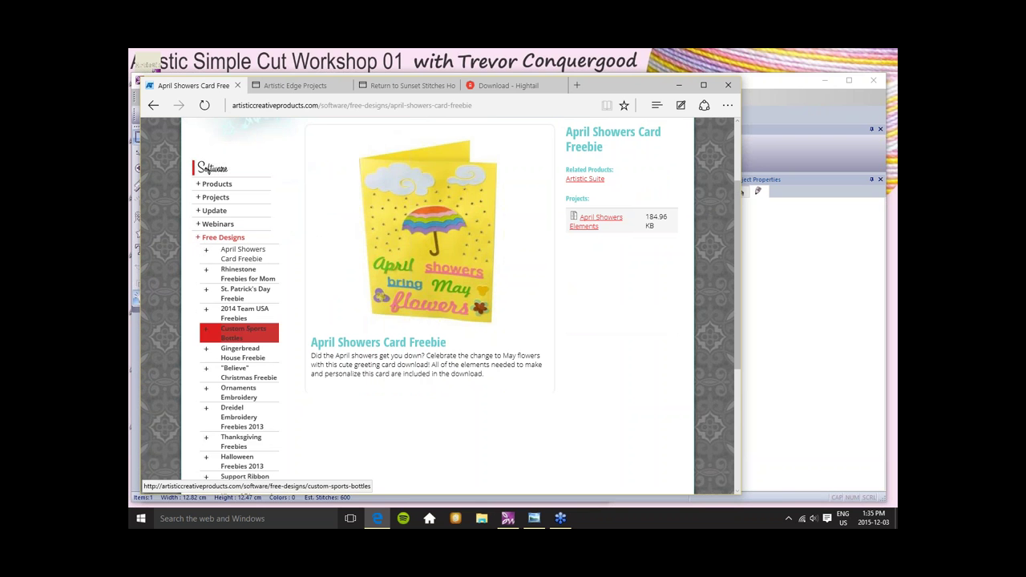
pyautogui.scroll(-1, 298, 291)
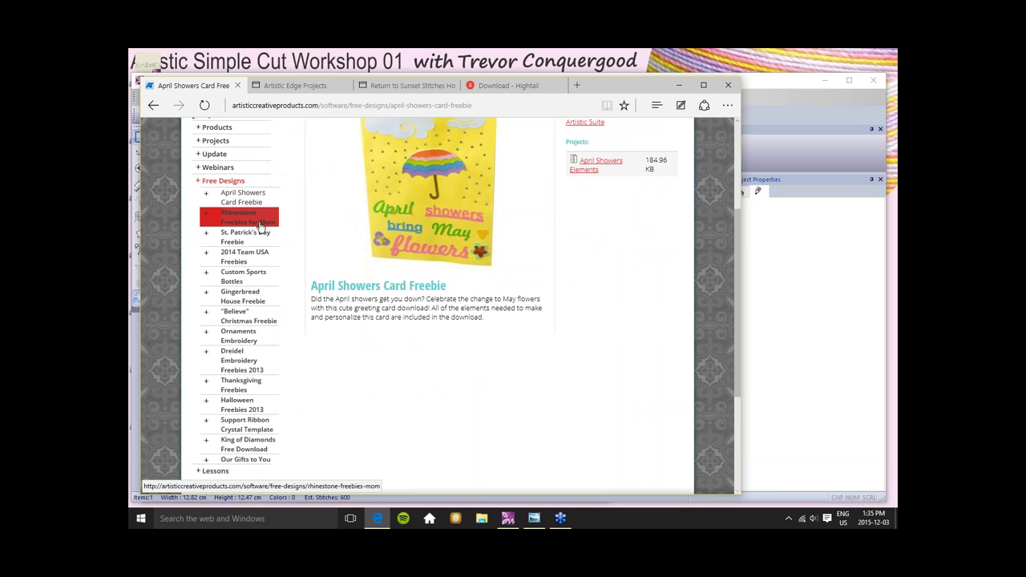
pyautogui.click(257, 221)
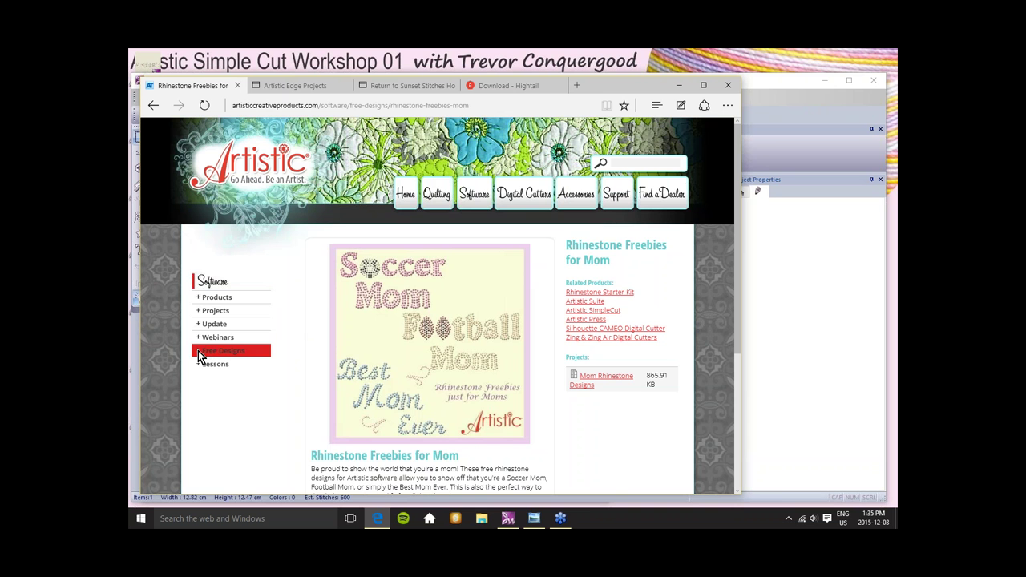
# Look through the Free Designs list, expand the Software lessons and view the Embroidery and Crystal Arts lesson page.
pyautogui.click(198, 351)
pyautogui.scroll(-3, 288, 347)
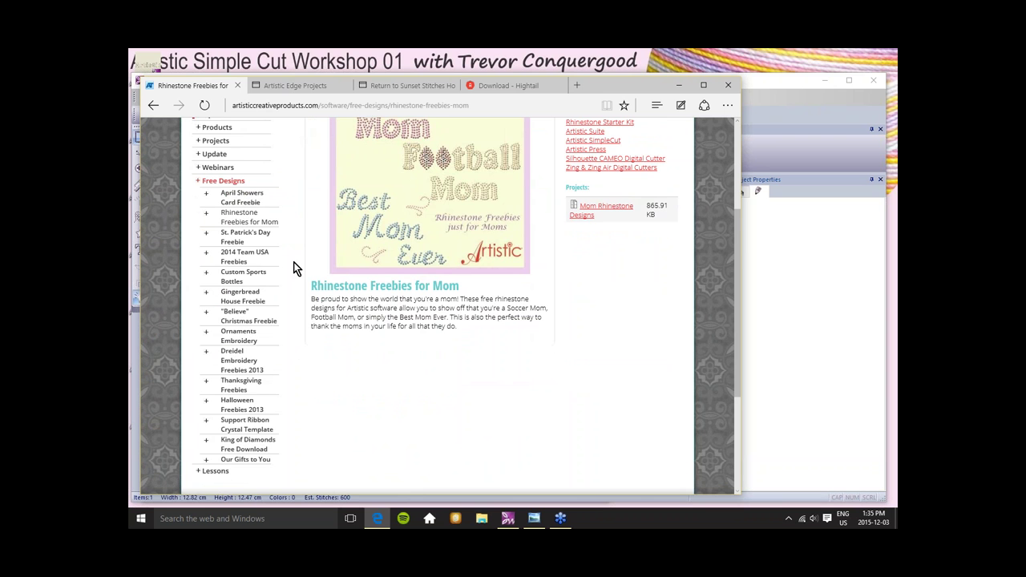
pyautogui.scroll(-2, 294, 269)
pyautogui.click(198, 415)
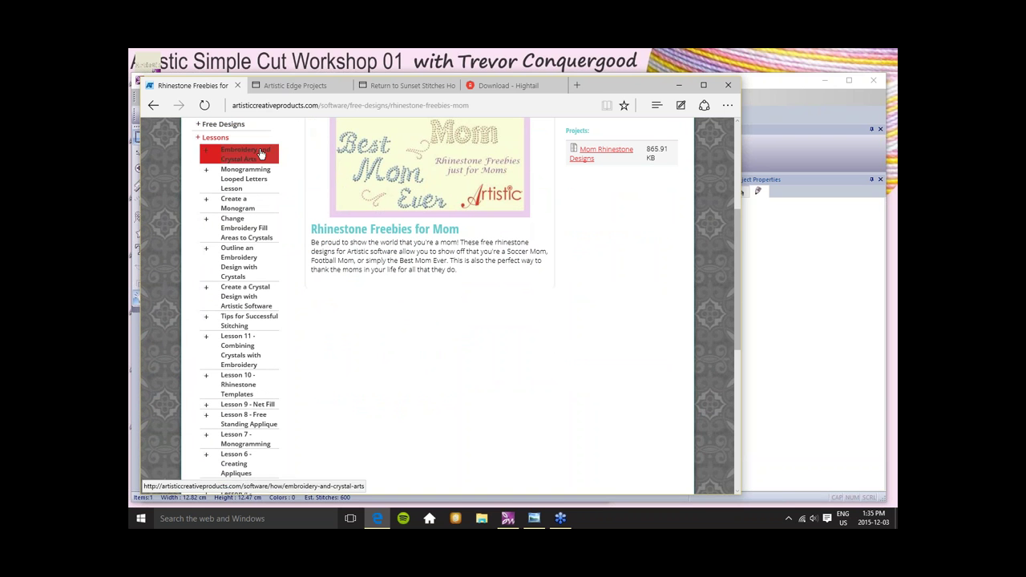
pyautogui.click(237, 159)
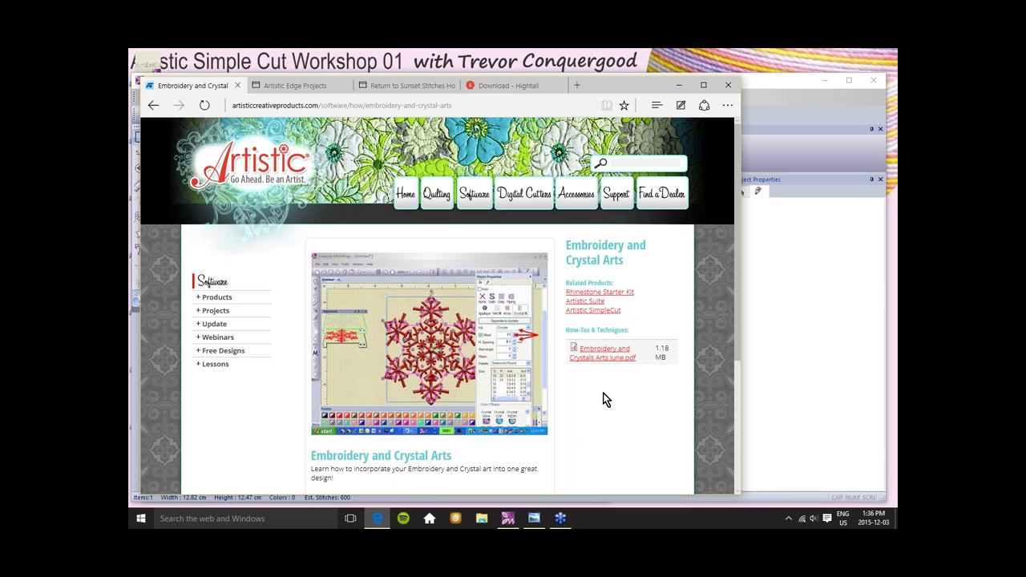
pyautogui.scroll(-1, 603, 397)
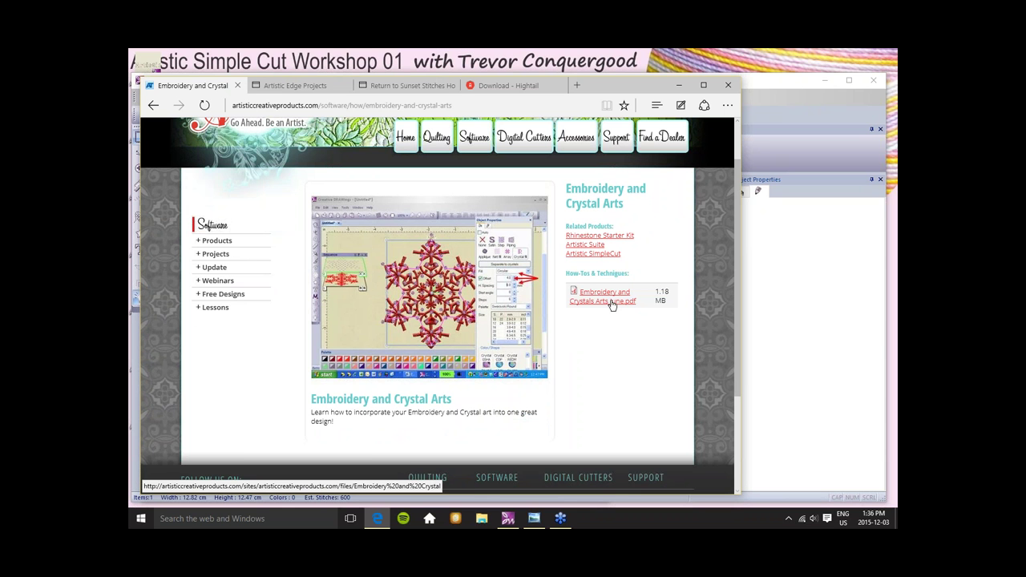
# Expand Free Designs on the Embroidery and Crystal Arts page and look through the listed freebies.
pyautogui.click(197, 296)
pyautogui.scroll(1, 289, 293)
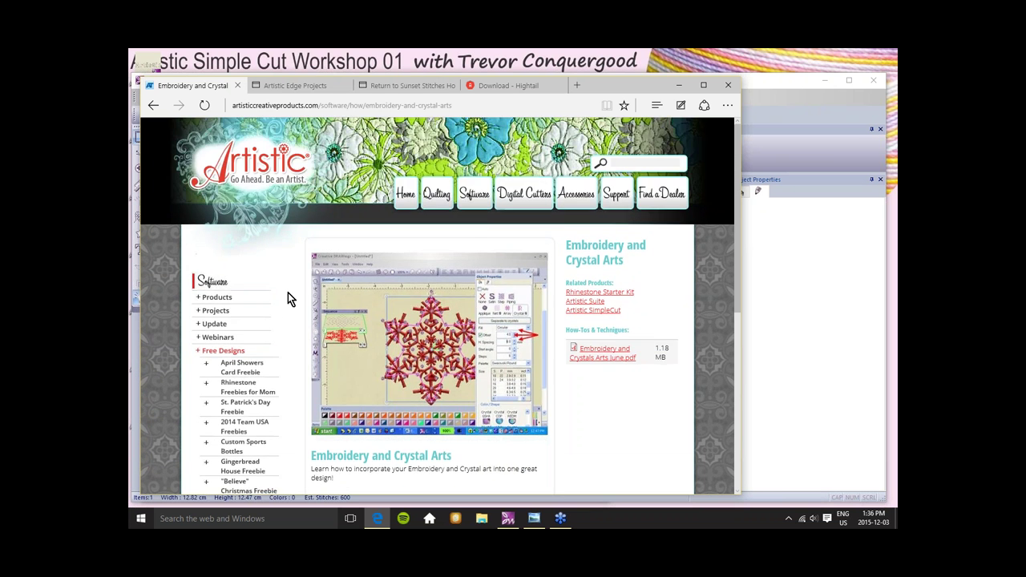
pyautogui.scroll(-5, 288, 292)
pyautogui.scroll(3, 288, 291)
pyautogui.scroll(2, 290, 294)
# Go back to the Artistic home page, open the Artistic Edge 12 product page and read its description and links.
pyautogui.click(405, 195)
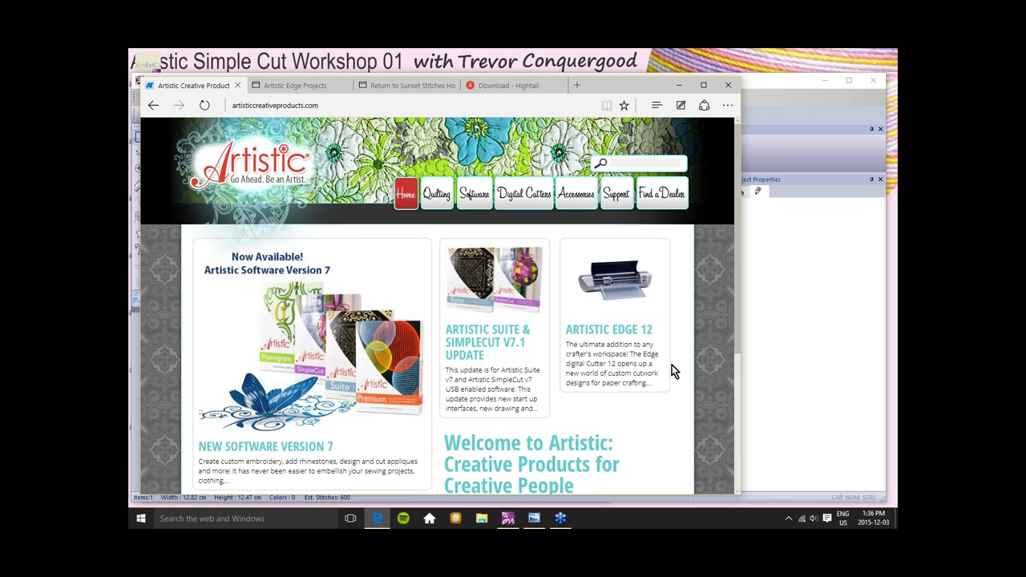
pyautogui.click(614, 330)
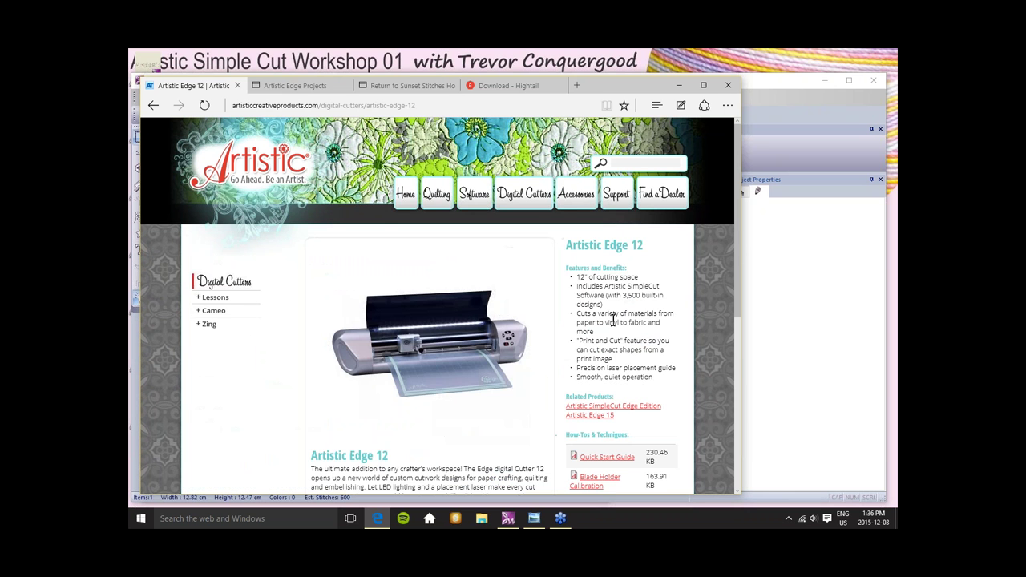
pyautogui.scroll(-1, 542, 345)
pyautogui.scroll(-2, 542, 345)
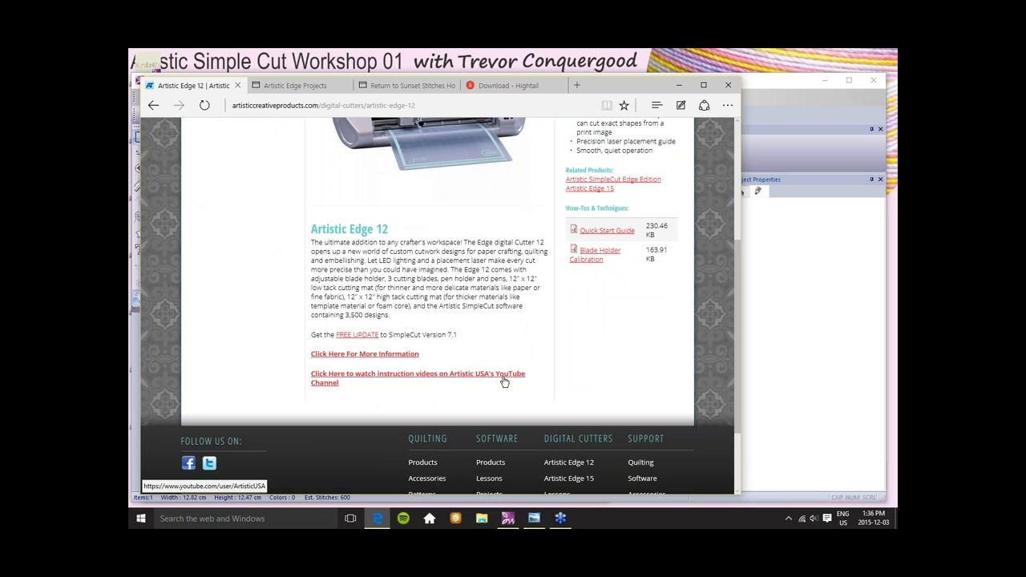
# Open the further information site for the Edge cutter and look through it down to the Learn about the Edge section.
pyautogui.click(367, 355)
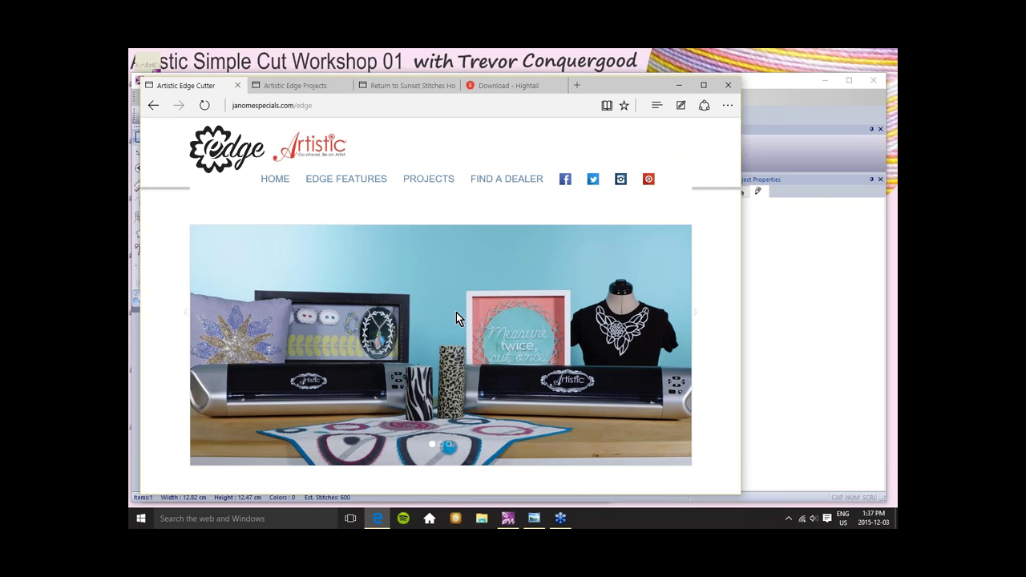
pyautogui.scroll(-4, 456, 316)
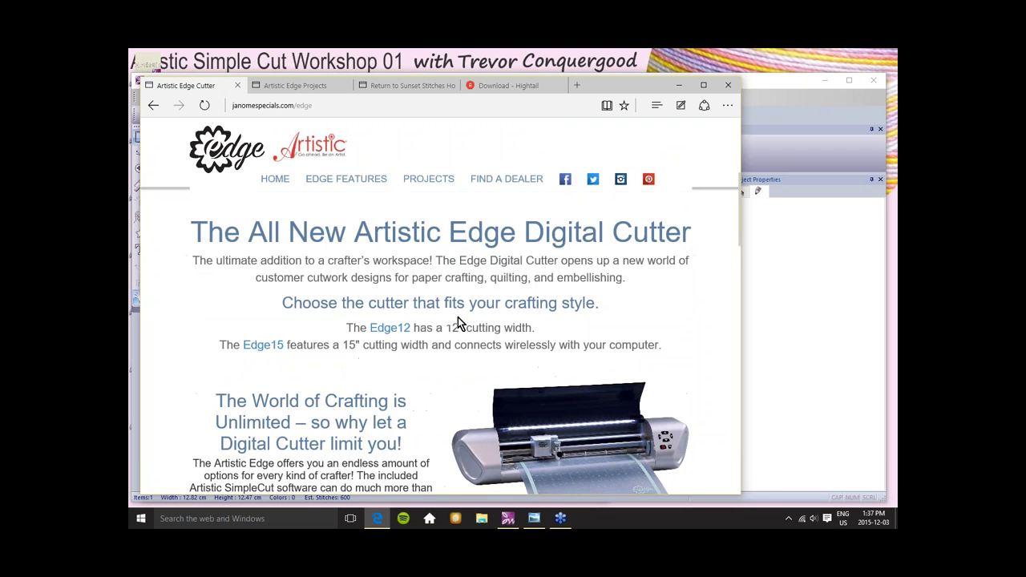
pyautogui.scroll(-5, 456, 324)
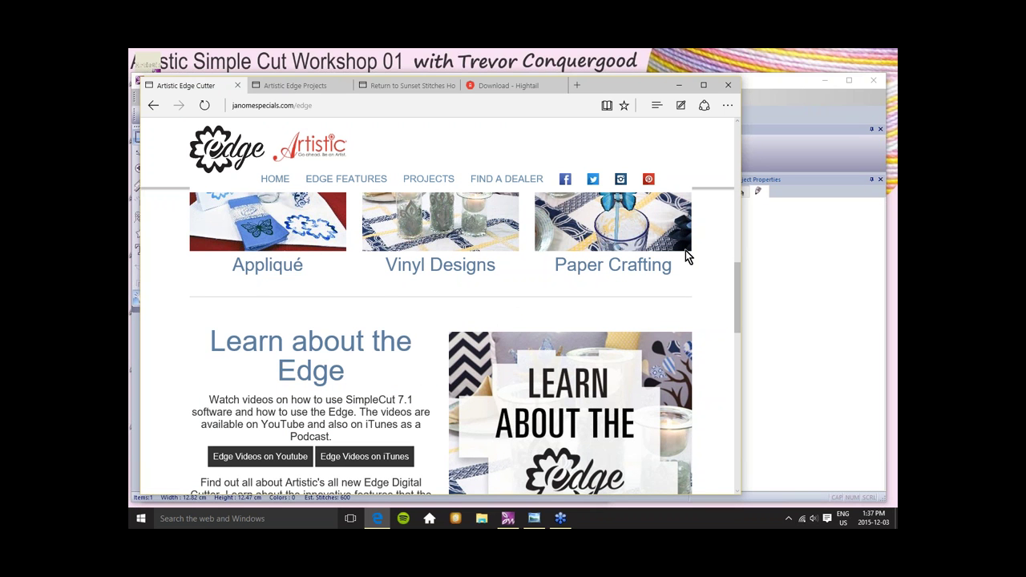
pyautogui.scroll(-3, 685, 250)
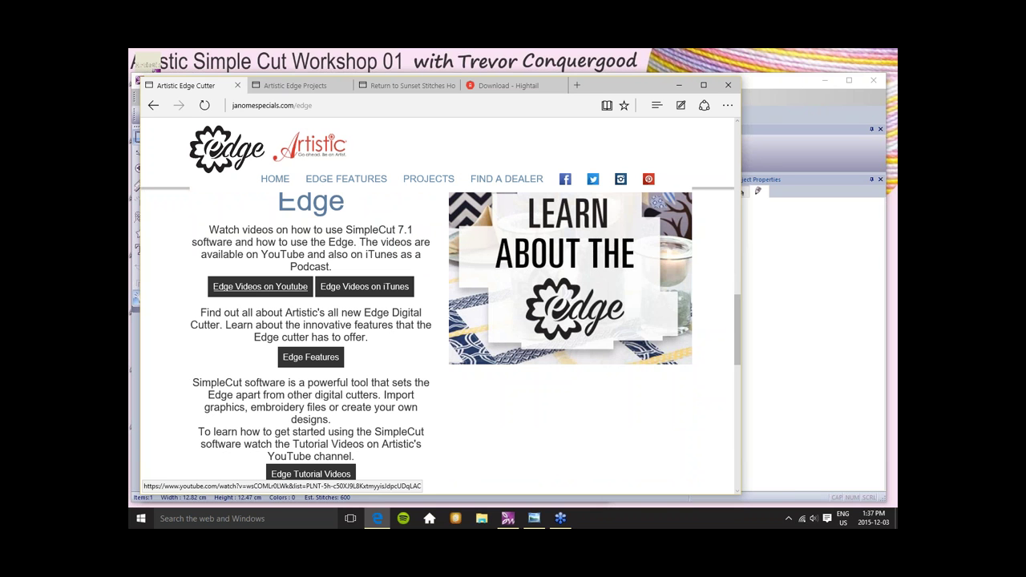
# Open the Edge videos on YouTube, pause "What's New in SimpleCut 7.1" and look over the video page.
pyautogui.click(255, 287)
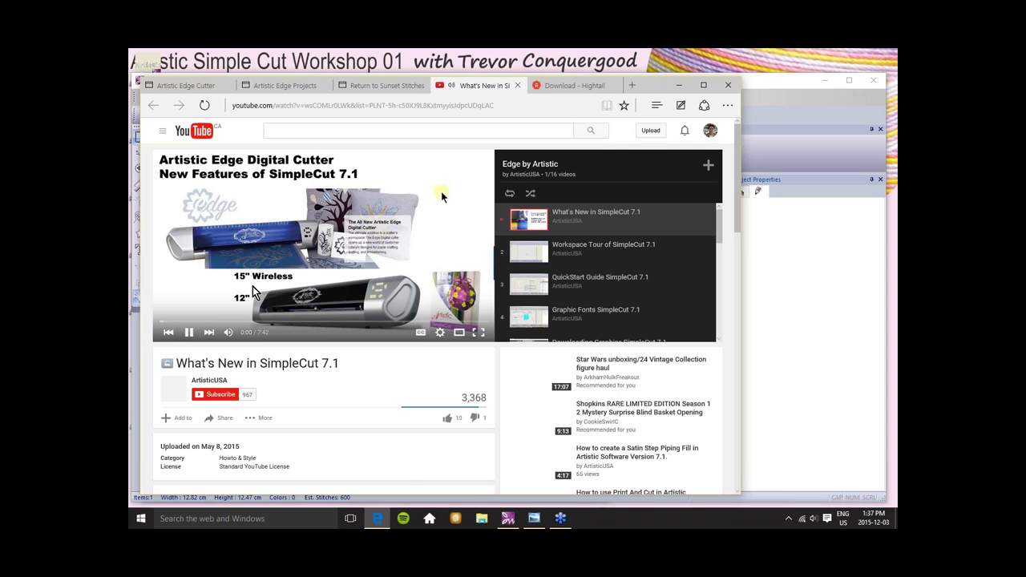
pyautogui.click(189, 334)
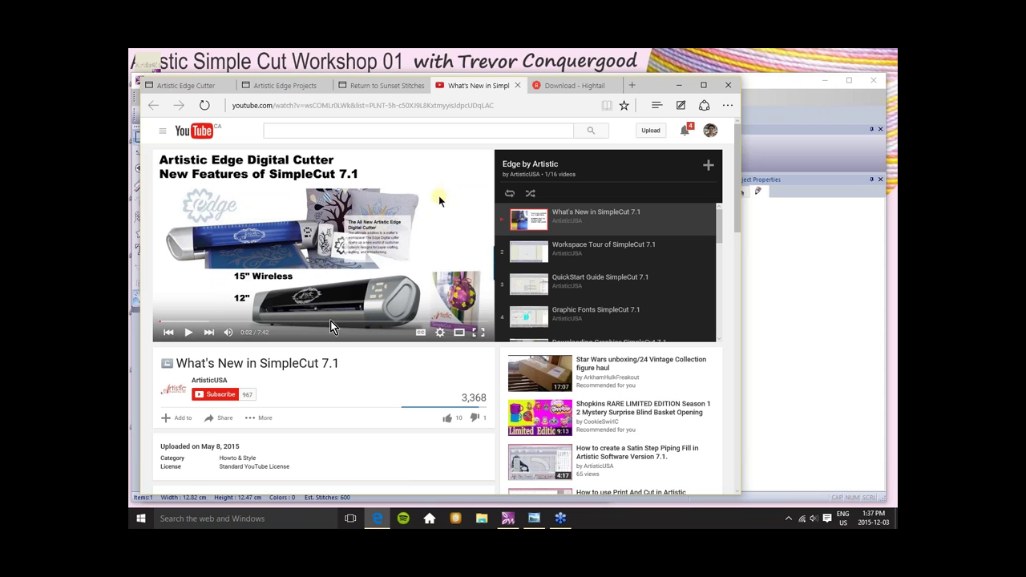
pyautogui.scroll(-3, 339, 385)
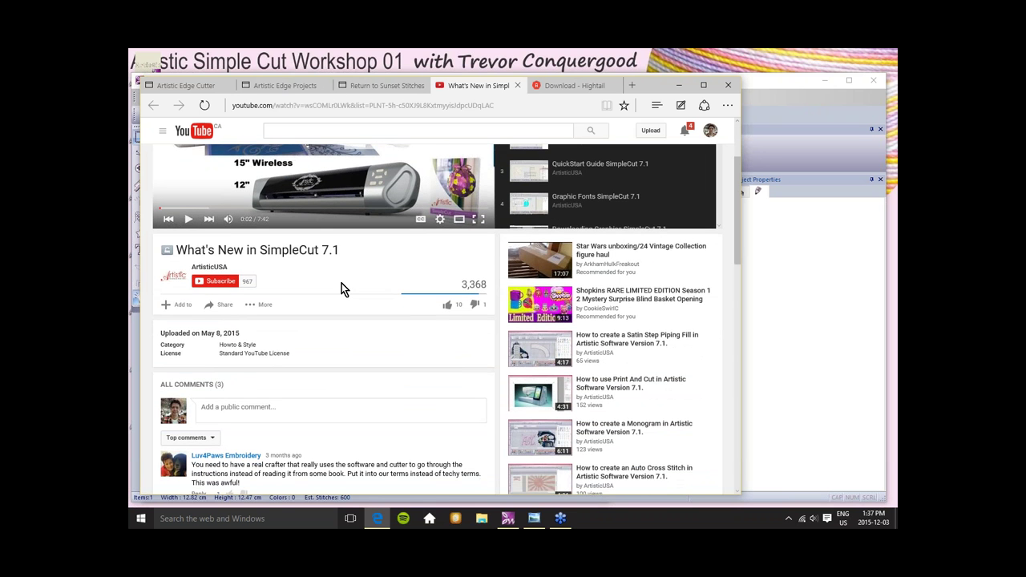
pyautogui.scroll(3, 343, 283)
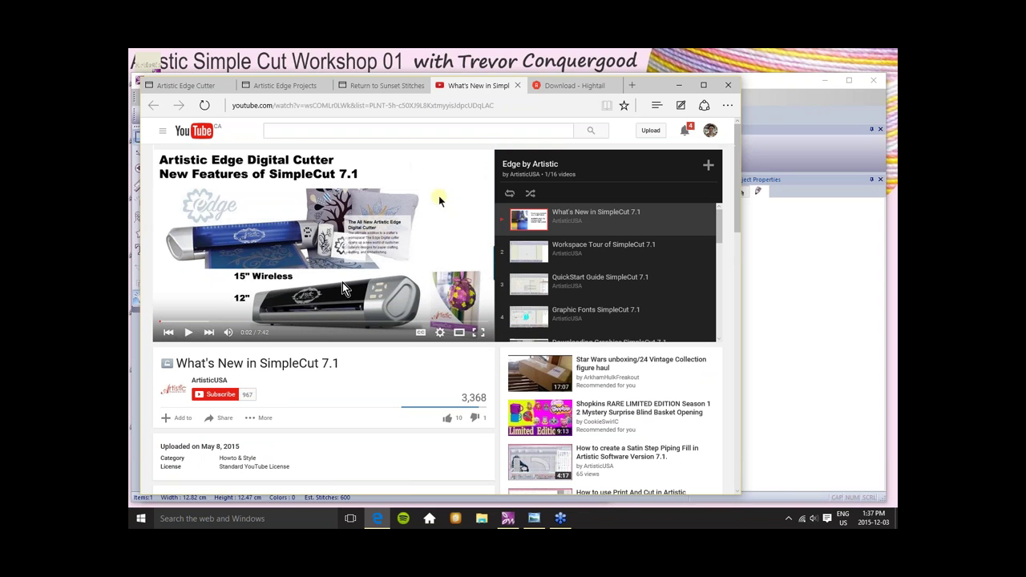
# Open the ArtisticUSA channel, pause its featured video and view the channel's created playlists.
pyautogui.click(210, 384)
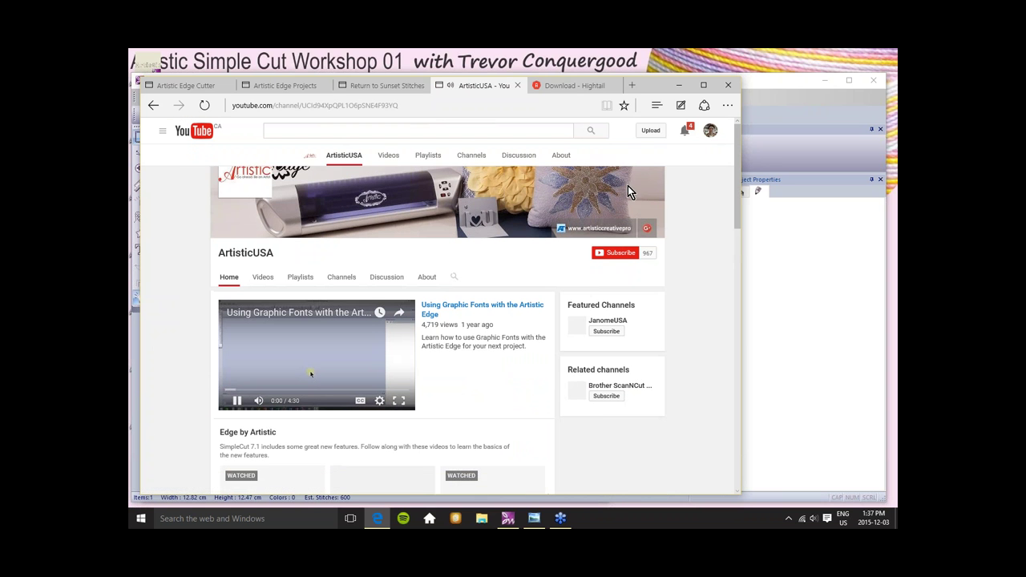
pyautogui.click(315, 368)
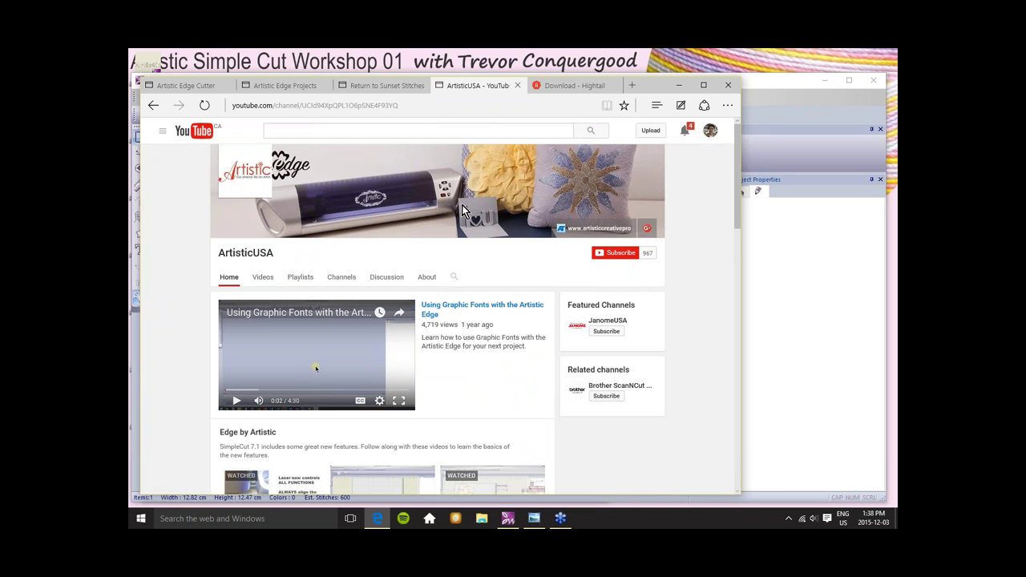
pyautogui.click(301, 278)
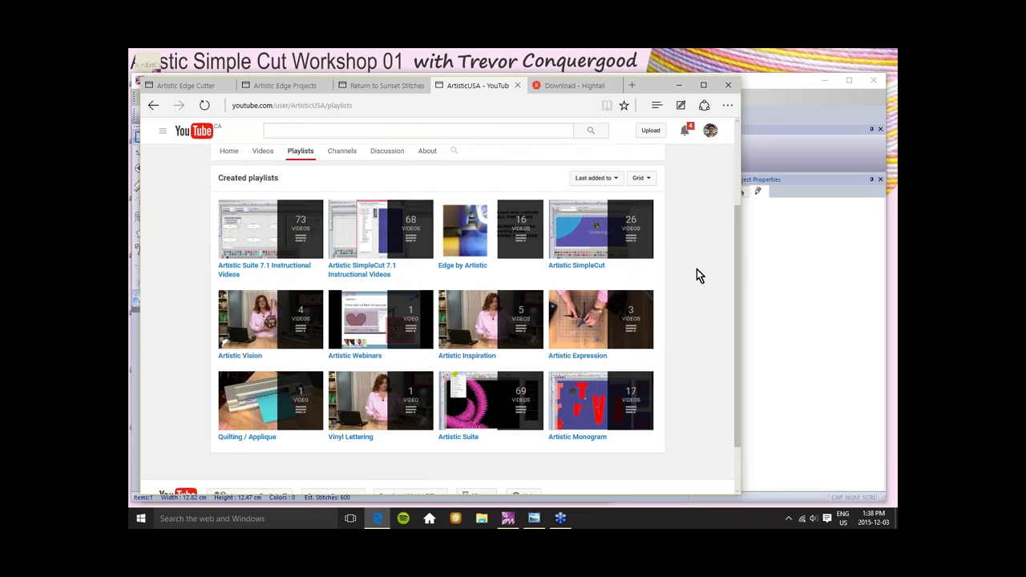
pyautogui.scroll(1, 697, 274)
pyautogui.scroll(-1, 697, 274)
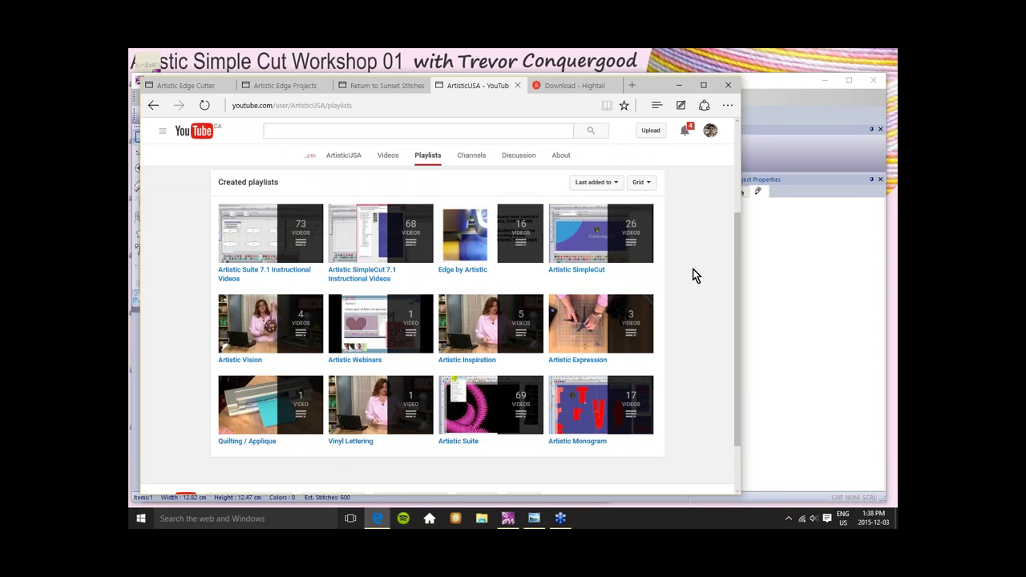
# Open the Artistic SimpleCut 7.1 Instructional Videos playlist and look through its list of lessons.
pyautogui.click(351, 275)
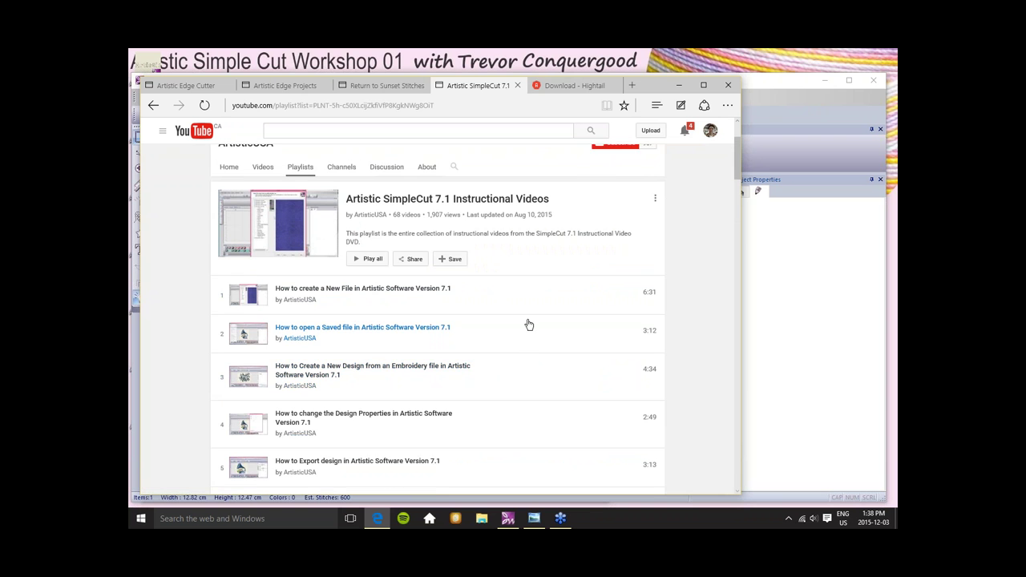
pyautogui.scroll(1, 529, 324)
pyautogui.scroll(-5, 529, 325)
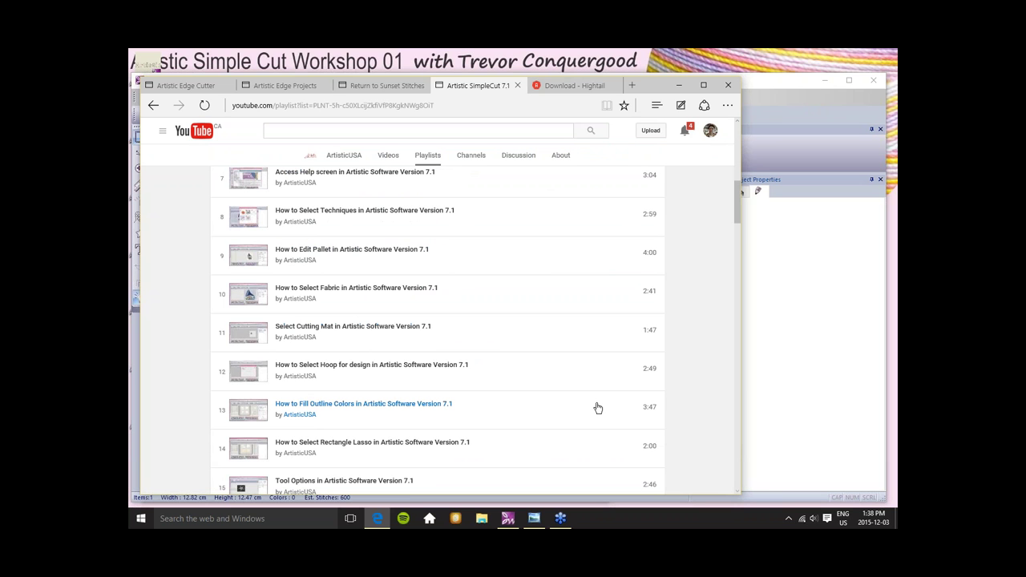
pyautogui.scroll(6, 586, 369)
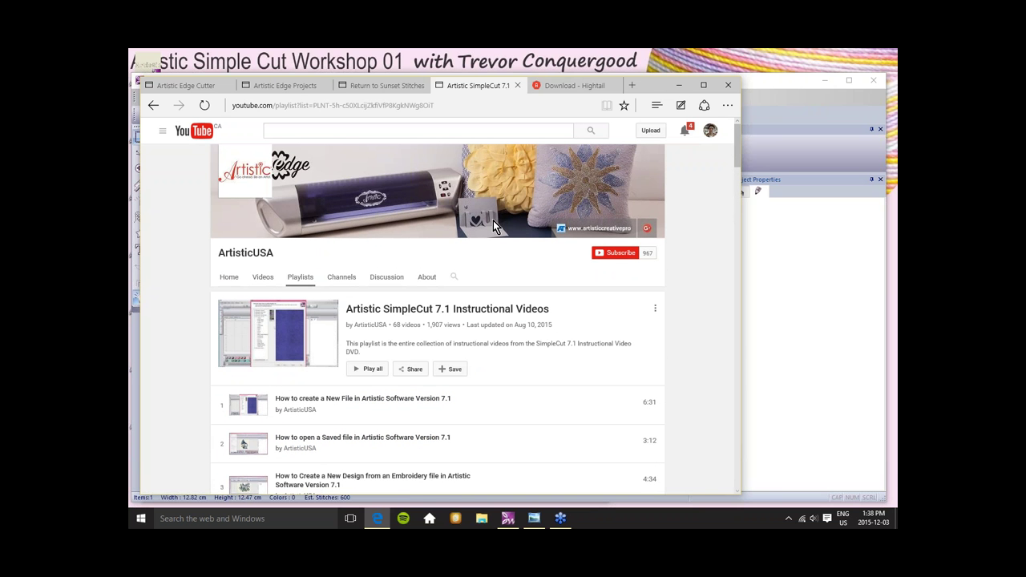
# Glance at the Simple Cut window, return to the browser, close the Artistic Edge Cutter page and look through the Edge projects page.
pyautogui.click(678, 86)
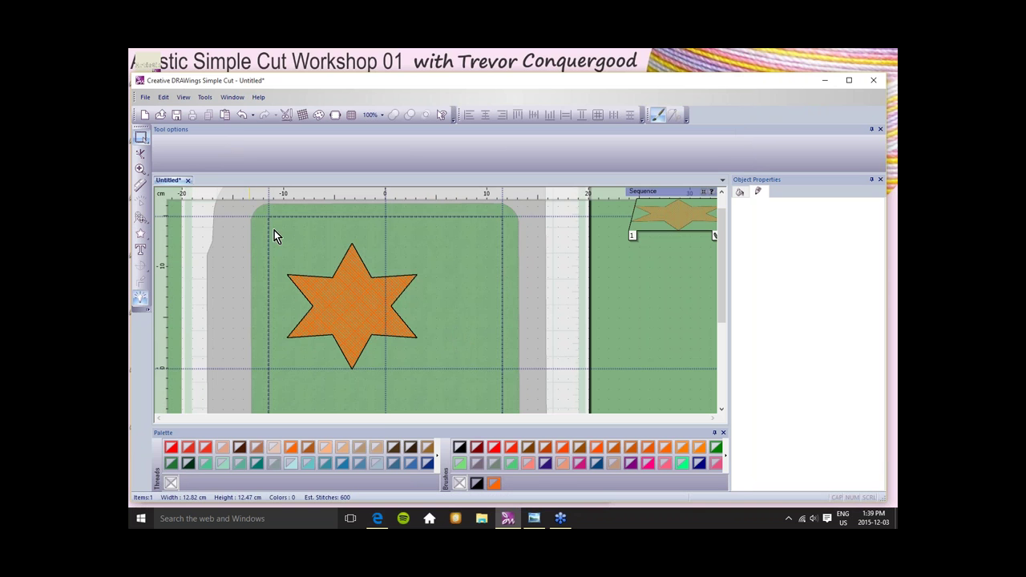
pyautogui.click(377, 518)
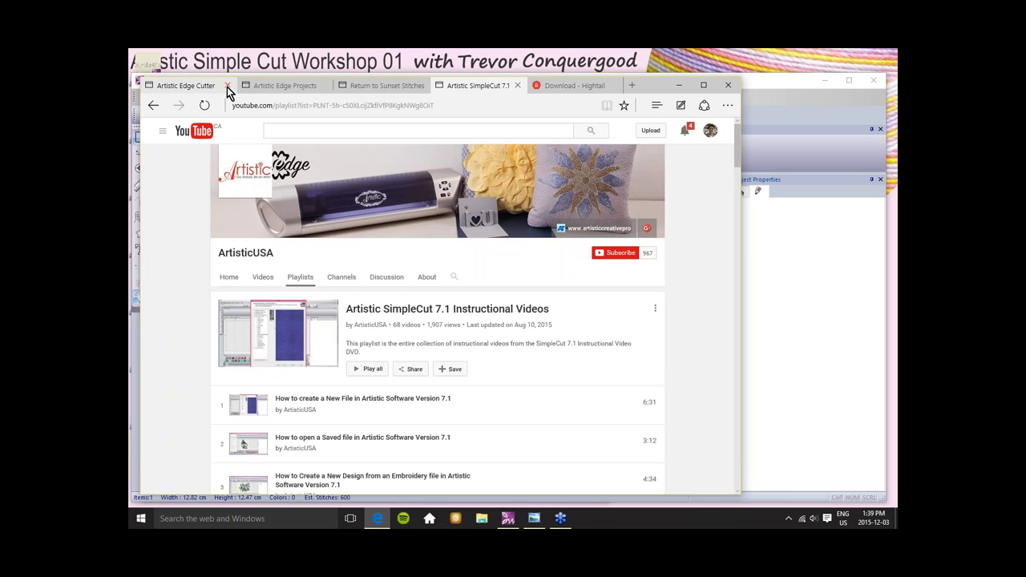
pyautogui.click(227, 85)
pyautogui.click(194, 85)
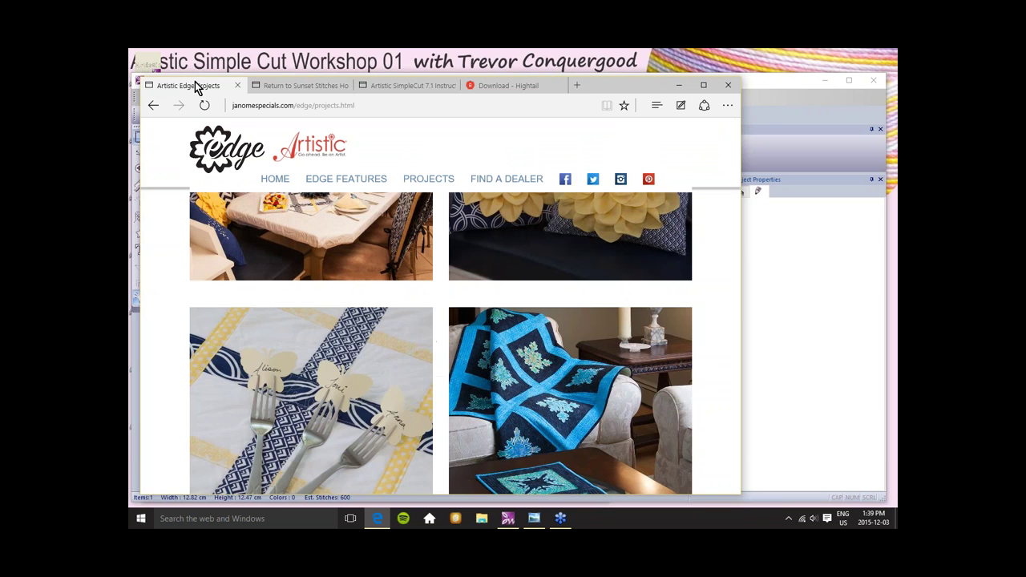
pyautogui.scroll(2, 373, 281)
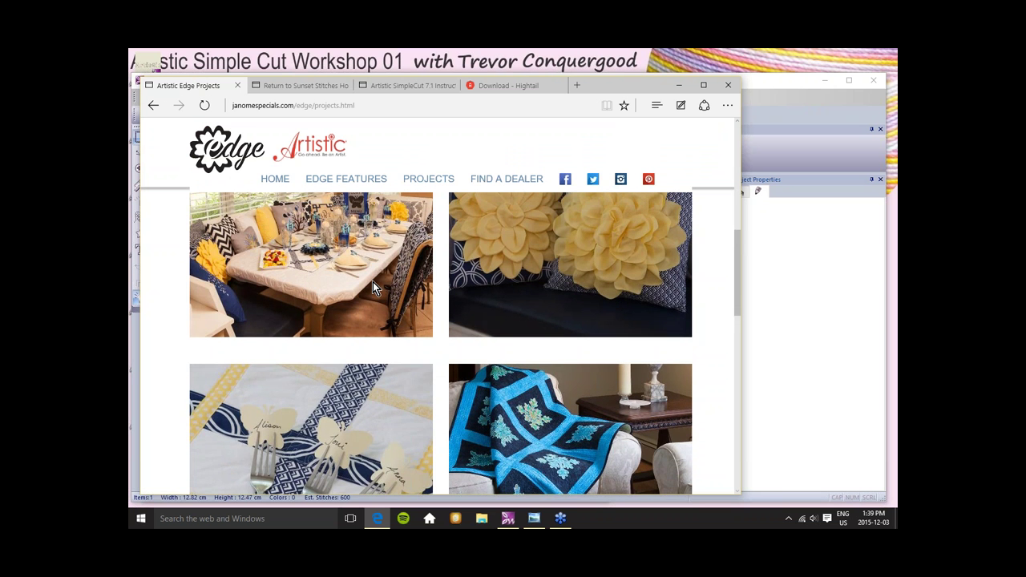
pyautogui.scroll(-3, 373, 281)
pyautogui.scroll(-7, 374, 281)
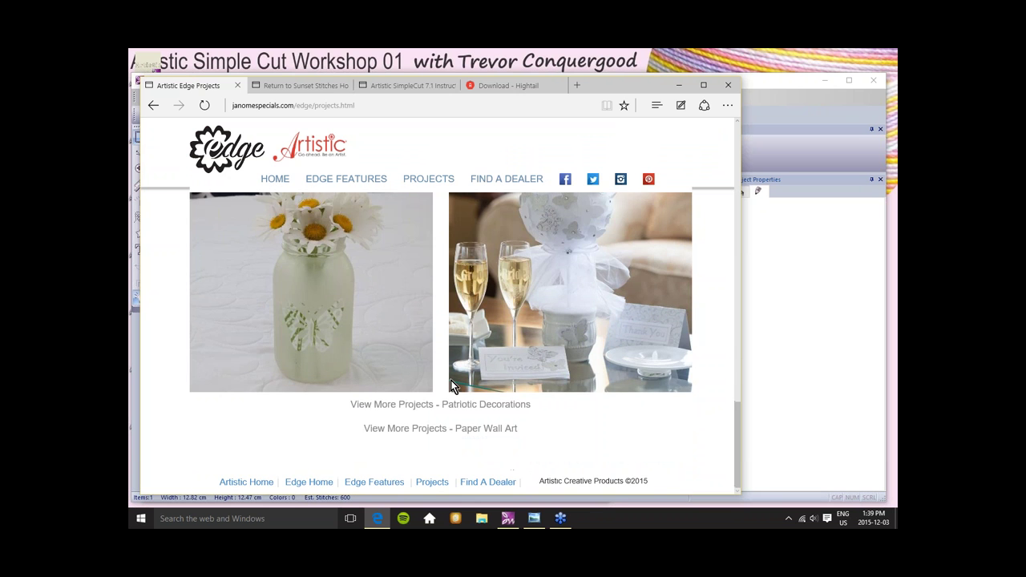
# Open the Patriotic Decorations projects and look over the downloadable project images.
pyautogui.click(469, 410)
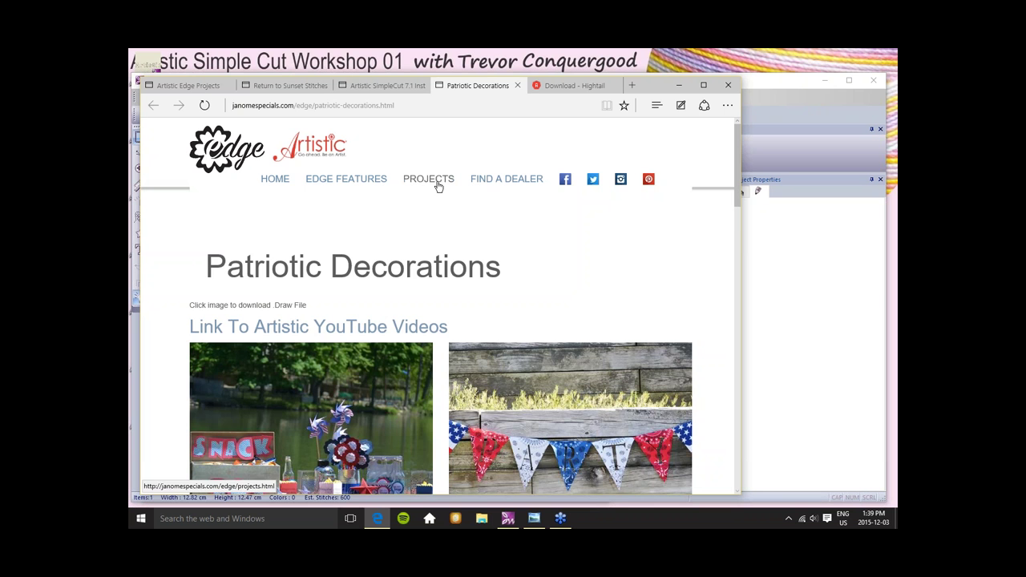
pyautogui.scroll(-2, 439, 265)
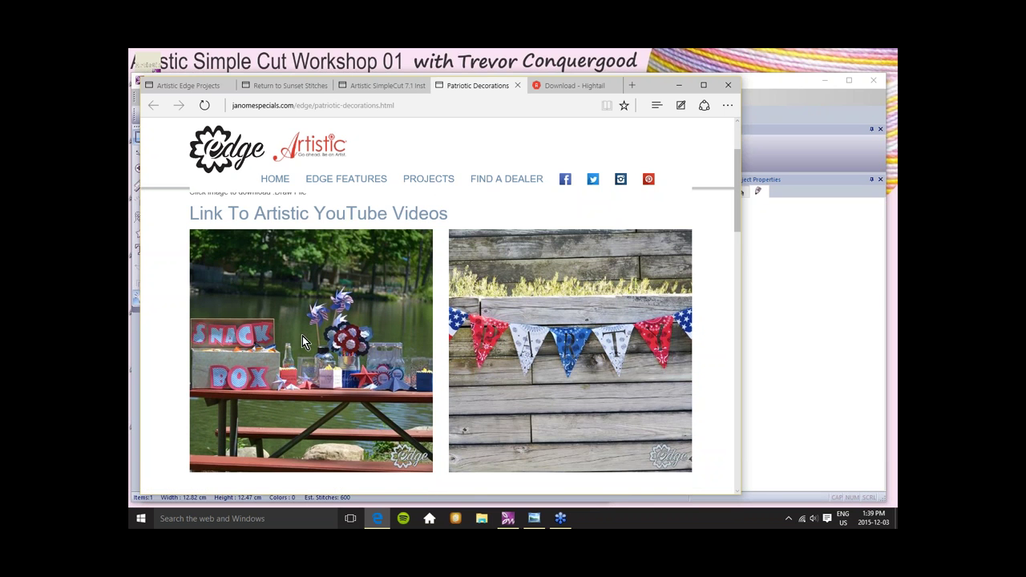
pyautogui.scroll(-2, 313, 335)
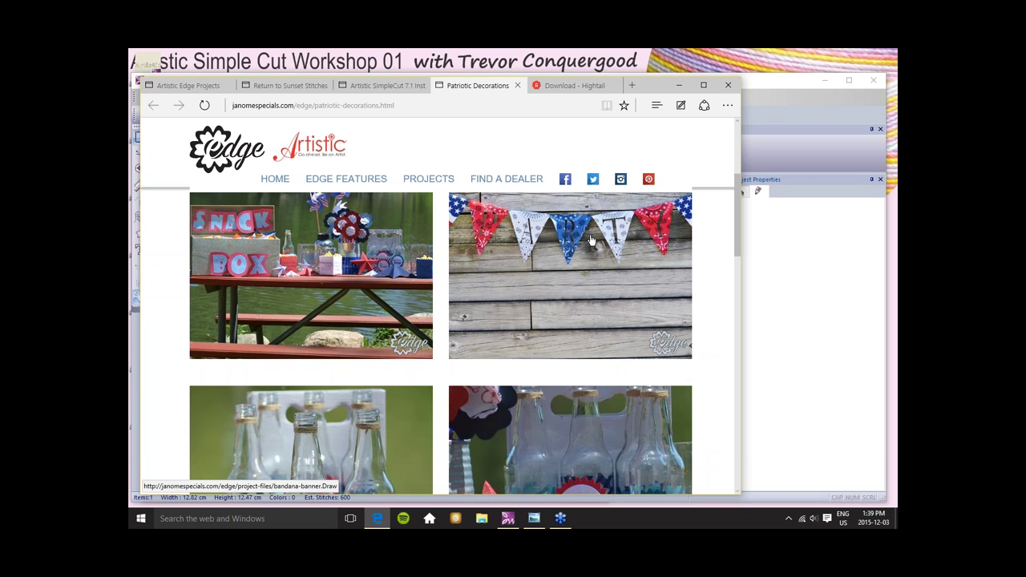
pyautogui.scroll(4, 591, 238)
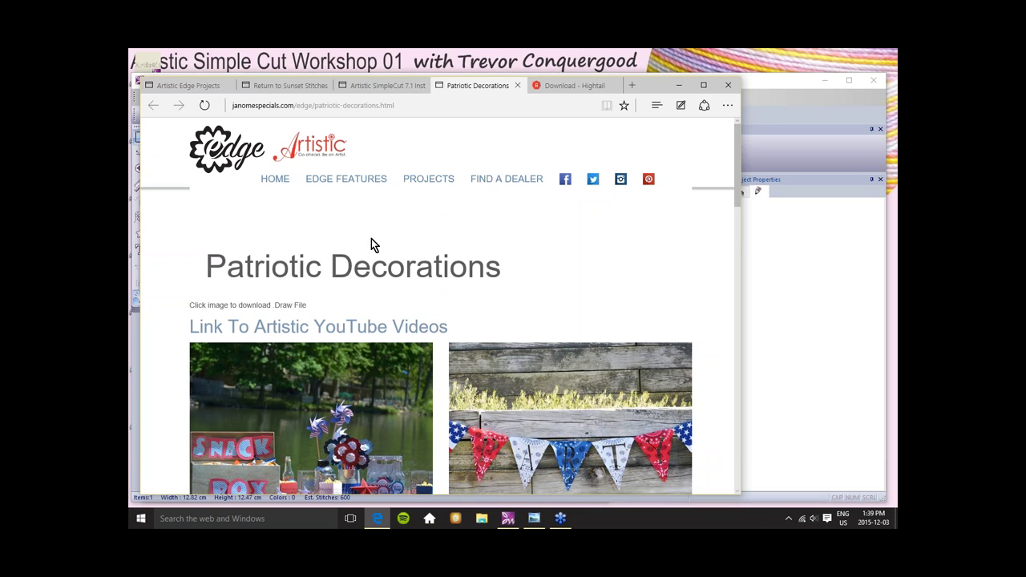
# Go to the Edge home page and look through it down to the Download Edge Materials section.
pyautogui.click(273, 178)
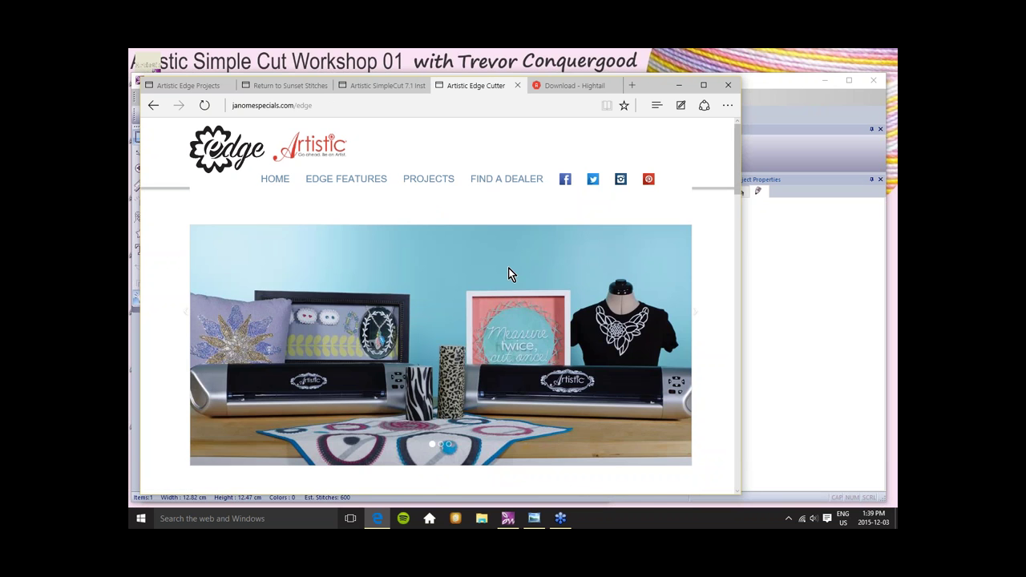
pyautogui.scroll(-5, 508, 273)
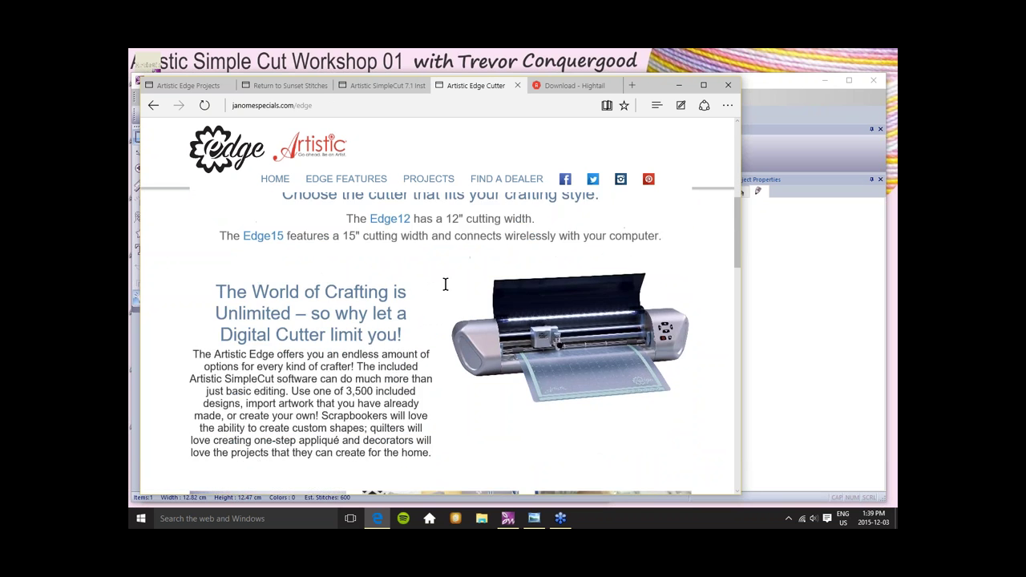
pyautogui.scroll(-1, 445, 284)
pyautogui.scroll(-2, 442, 327)
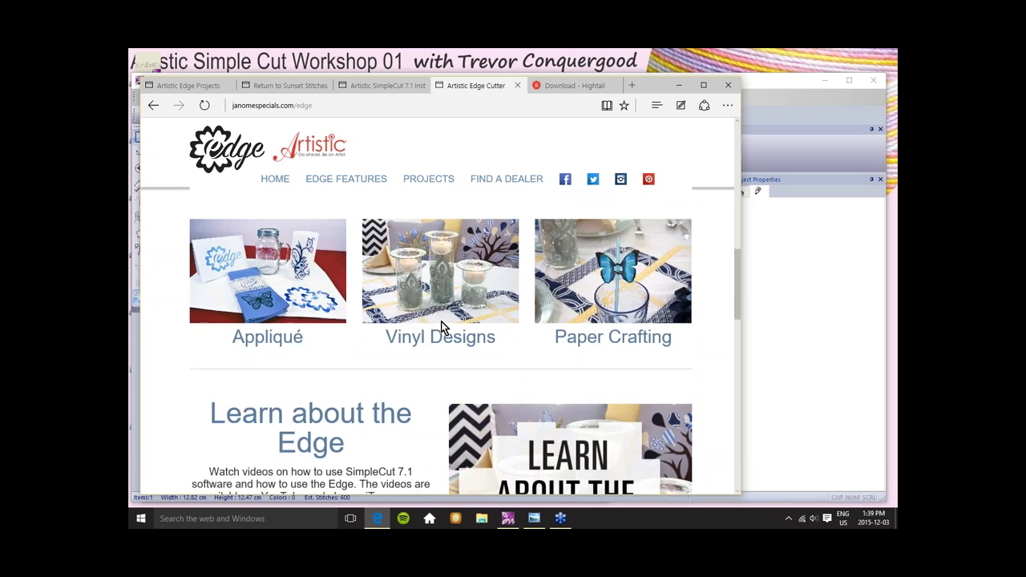
pyautogui.scroll(-2, 441, 324)
pyautogui.scroll(-1, 444, 328)
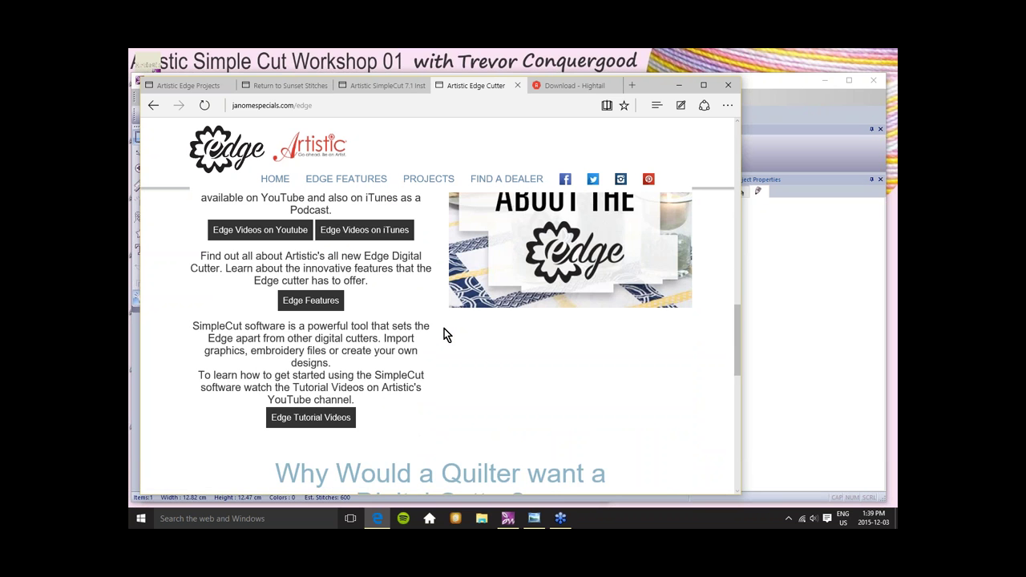
pyautogui.scroll(-6, 444, 328)
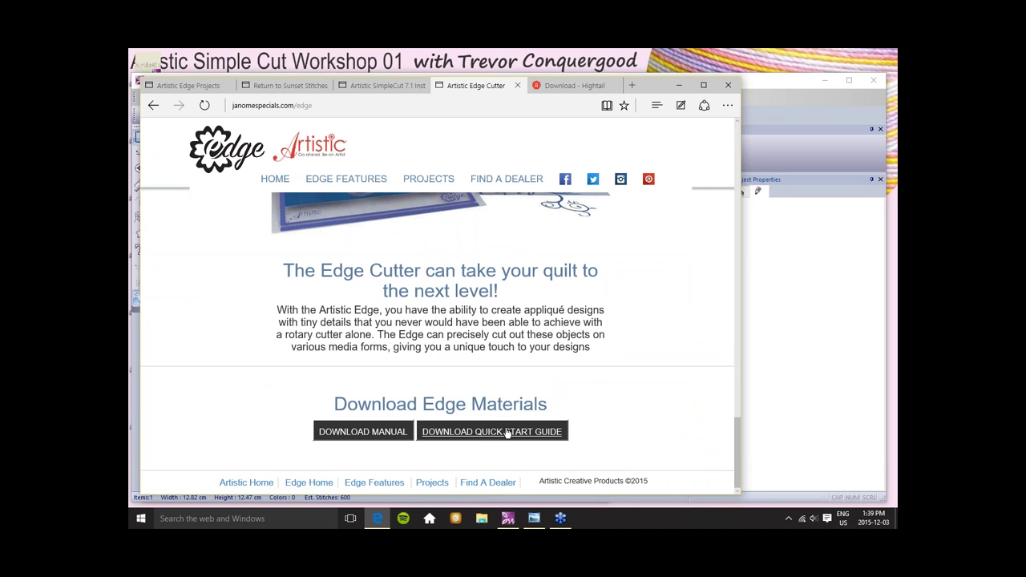
# Open the Edge manual and read its Standard Accessories list and SimpleCut software installation instructions.
pyautogui.click(369, 433)
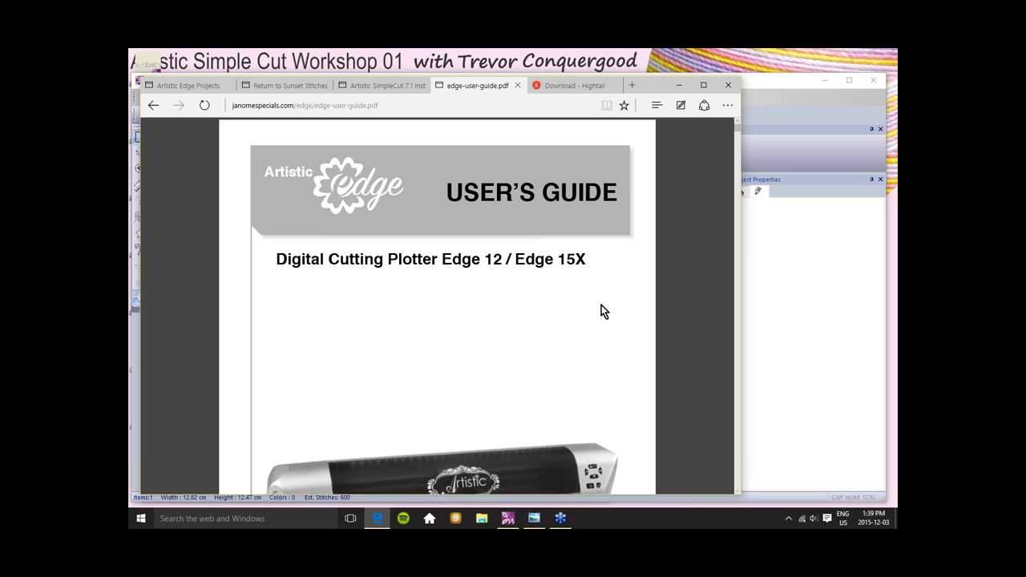
pyautogui.scroll(-3, 599, 311)
pyautogui.scroll(-5, 600, 310)
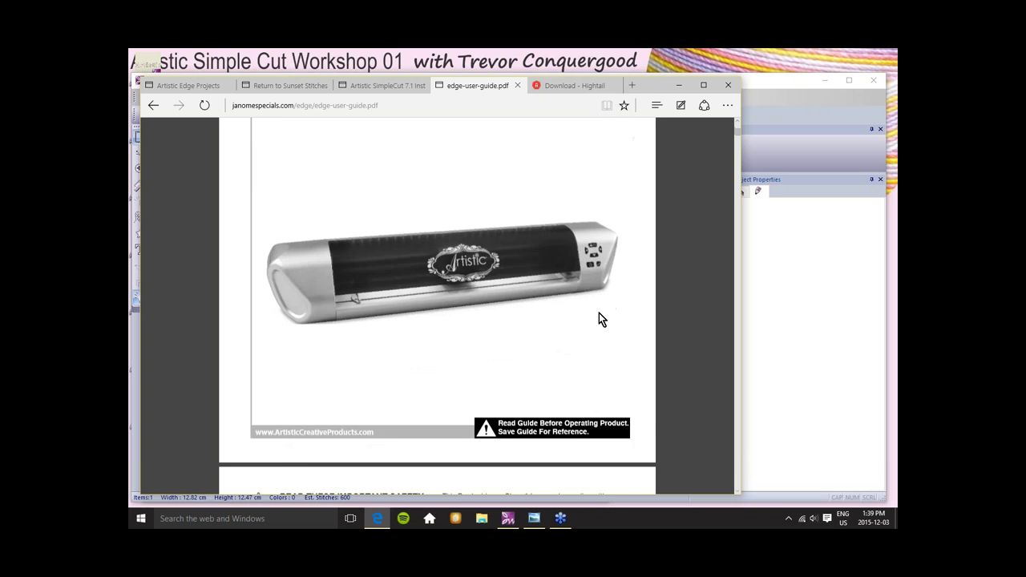
pyautogui.scroll(-8, 591, 303)
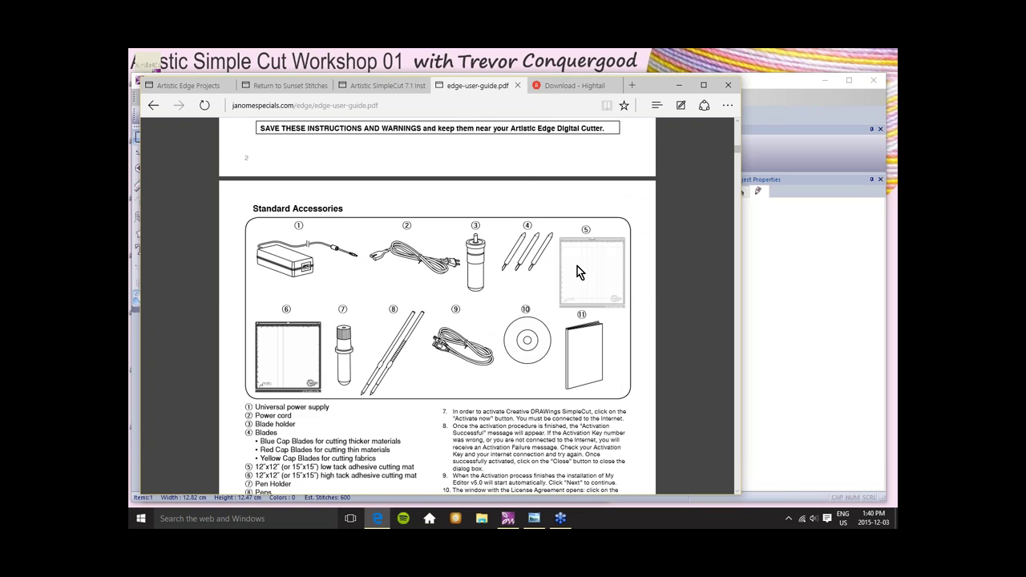
pyautogui.scroll(-1, 578, 266)
pyautogui.scroll(-1, 577, 268)
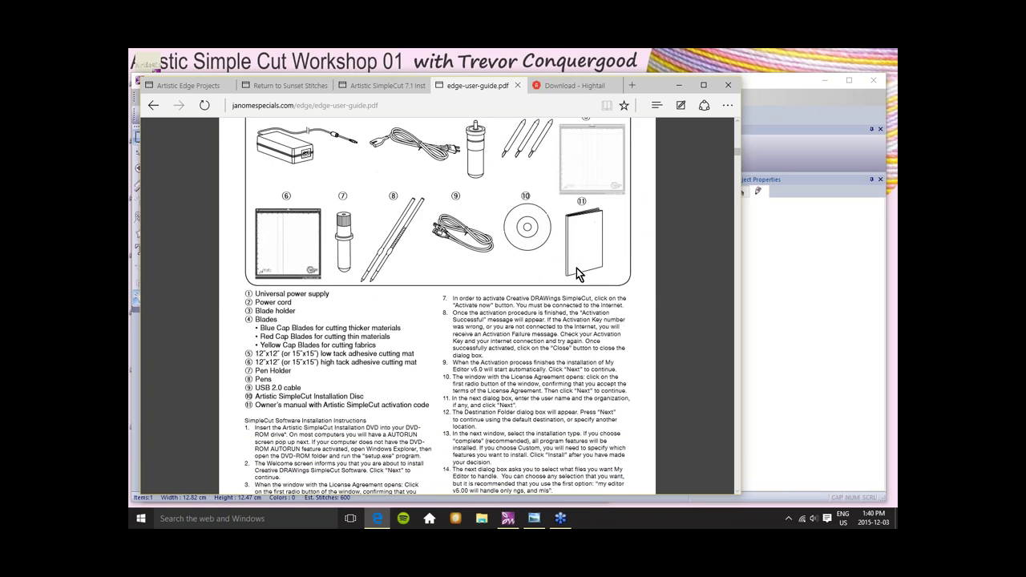
pyautogui.scroll(-1, 577, 273)
pyautogui.scroll(-2, 577, 272)
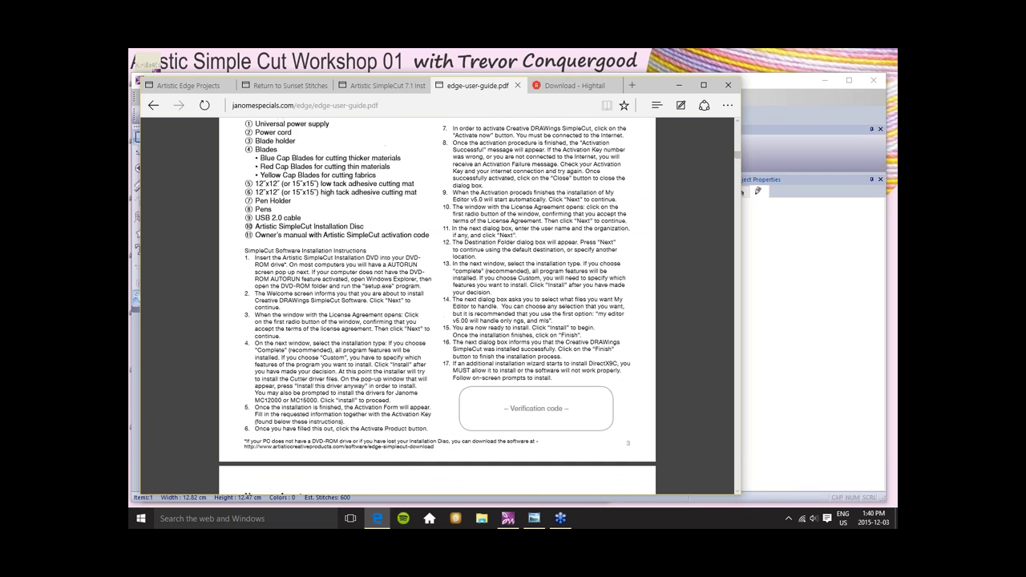
pyautogui.scroll(4, 555, 252)
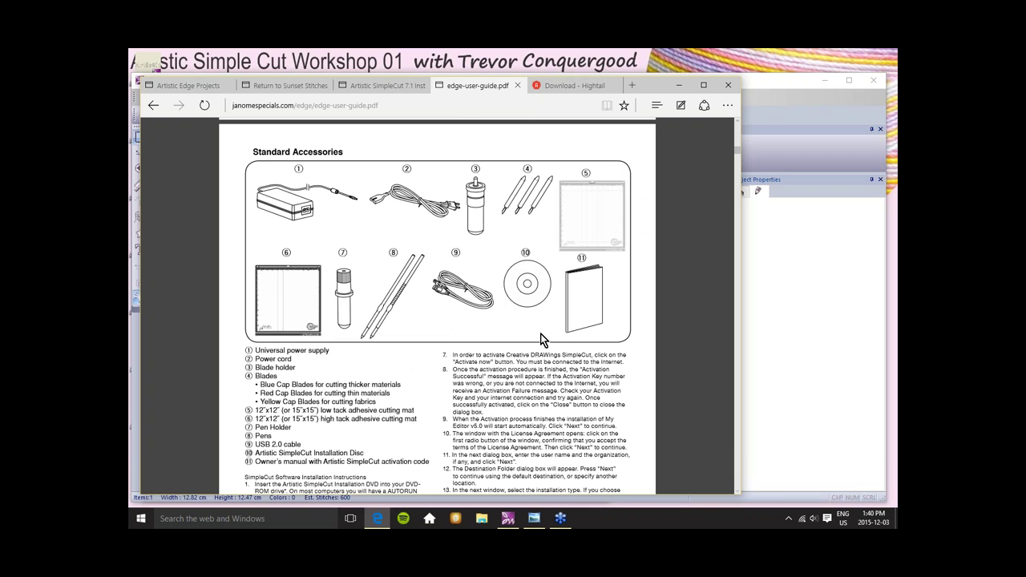
pyautogui.scroll(-3, 540, 335)
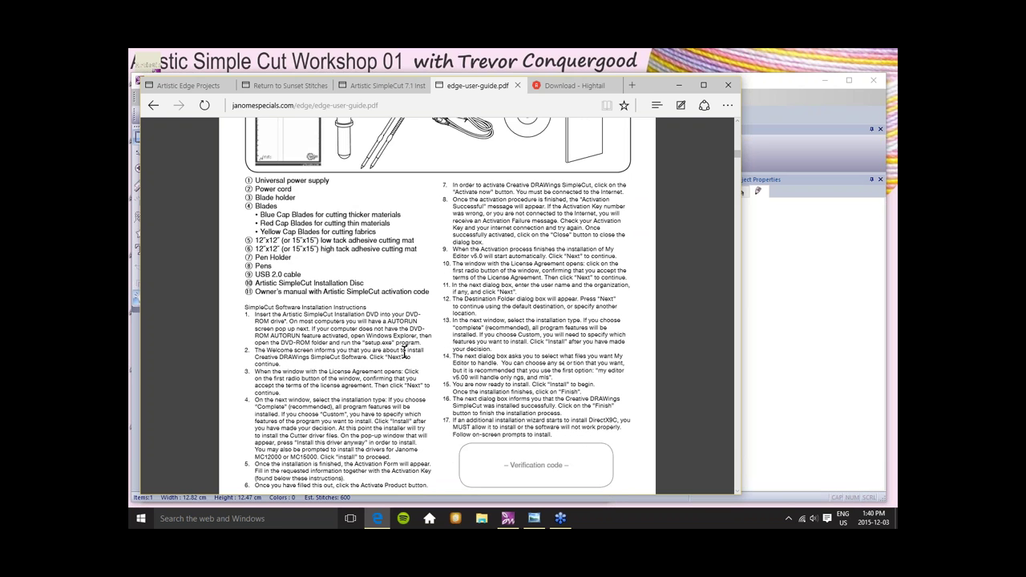
# Read the user's guide sections on names of parts, connecting and starting the machine, and the wireless network connection.
pyautogui.scroll(-5, 506, 317)
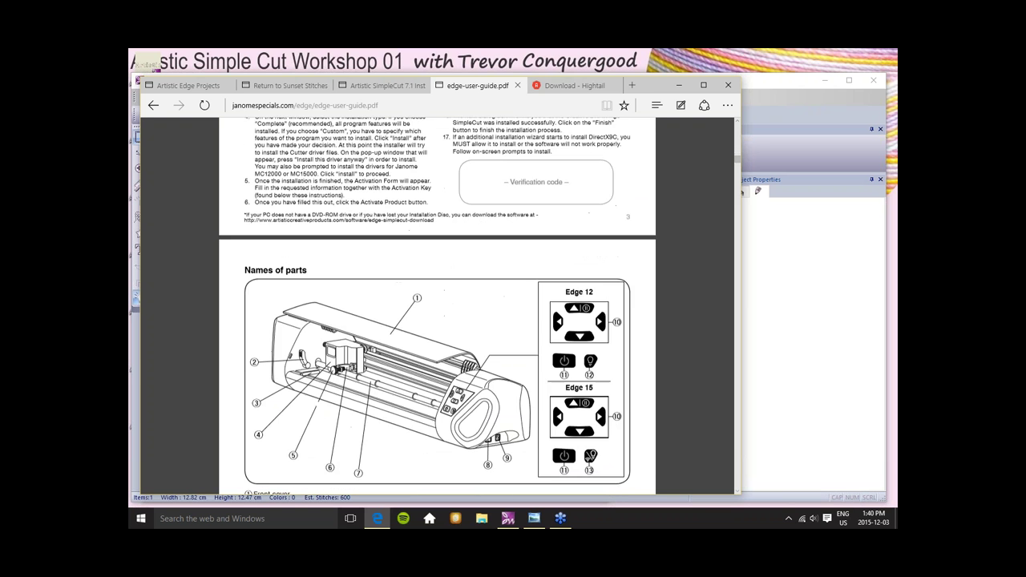
pyautogui.scroll(-2, 501, 316)
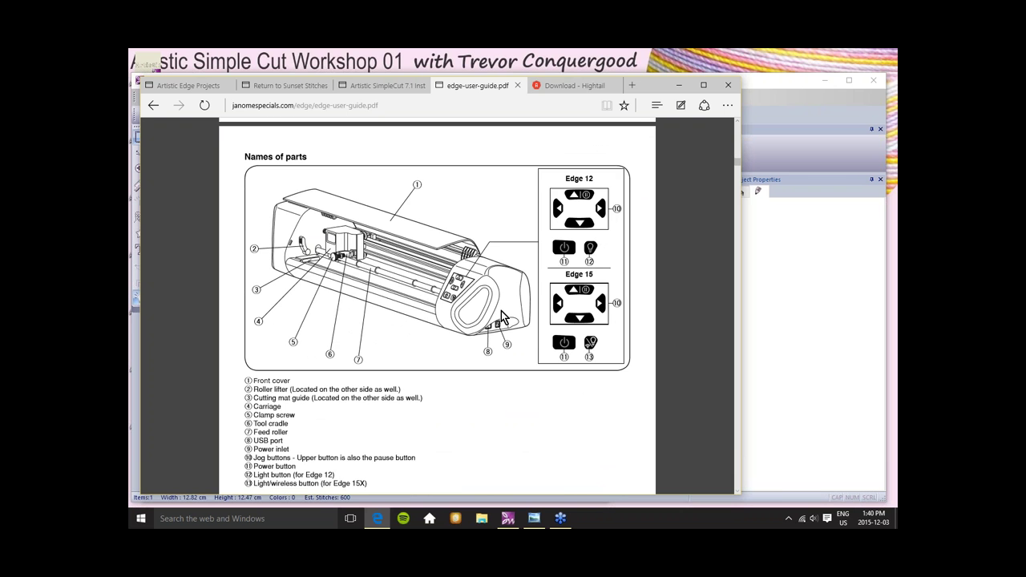
pyautogui.scroll(-2, 501, 313)
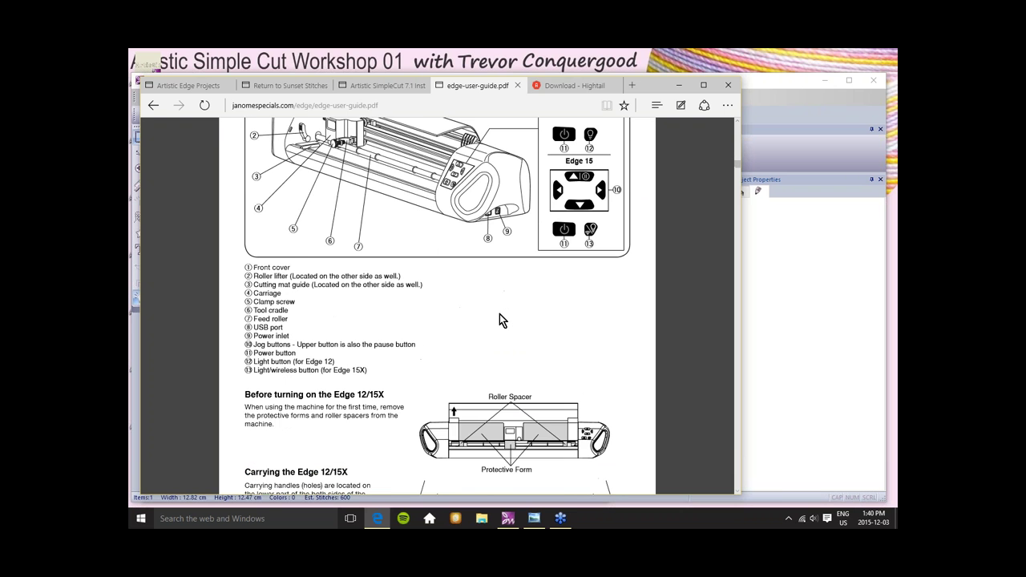
pyautogui.scroll(-10, 498, 322)
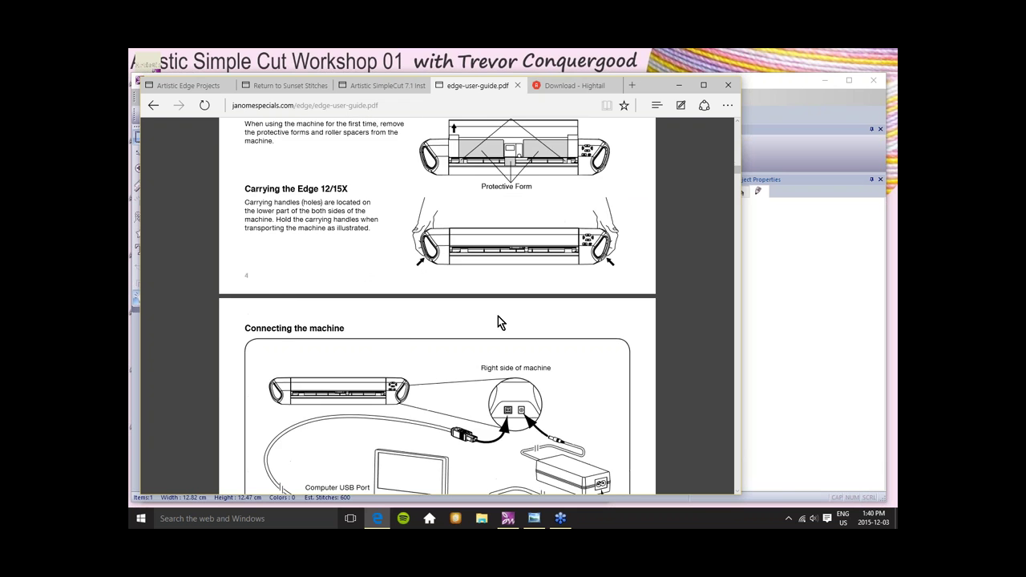
pyautogui.scroll(-1, 528, 307)
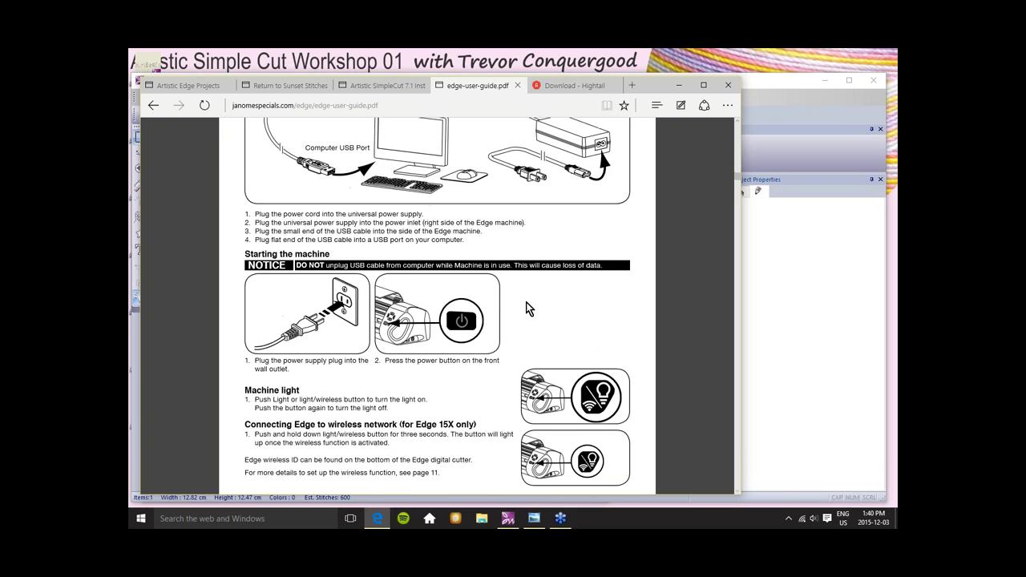
pyautogui.scroll(-3, 527, 308)
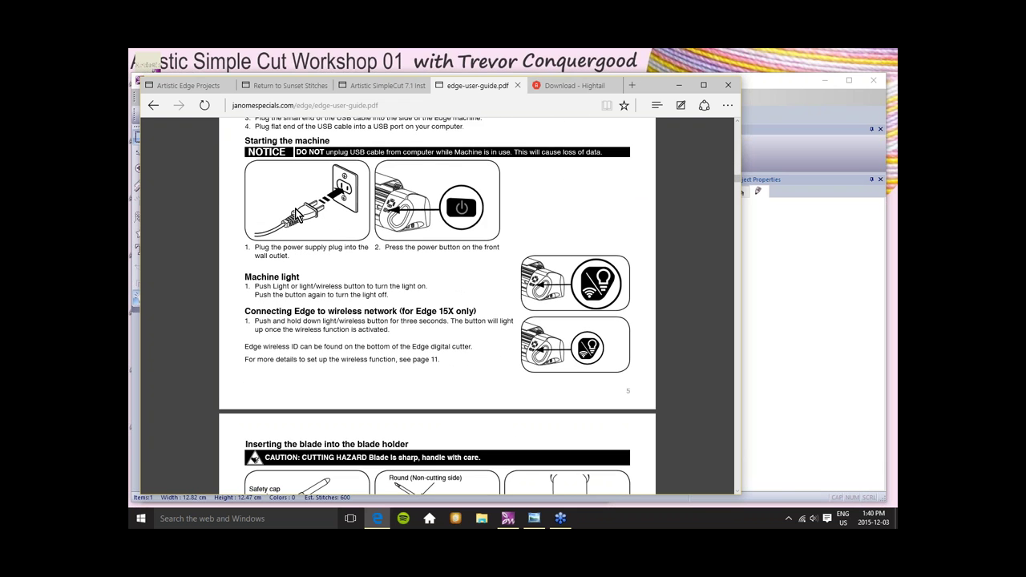
pyautogui.scroll(-3, 340, 268)
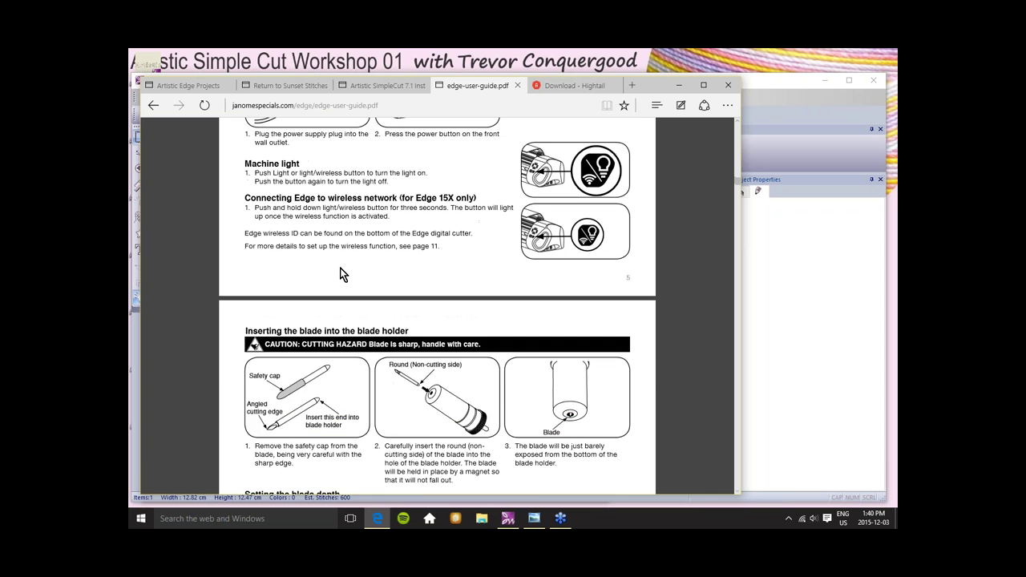
# Read the guide's sections on inserting the blade, blade depth, blade holder calibration and installation, workspace and cutting mat.
pyautogui.scroll(-3, 340, 268)
pyautogui.scroll(-5, 340, 267)
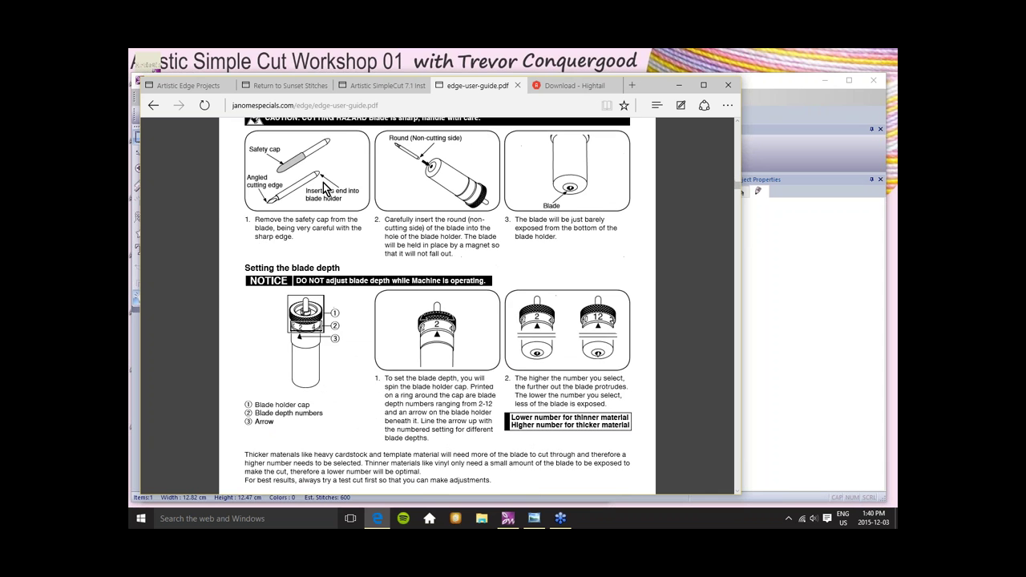
pyautogui.scroll(-1, 466, 209)
pyautogui.scroll(-11, 466, 209)
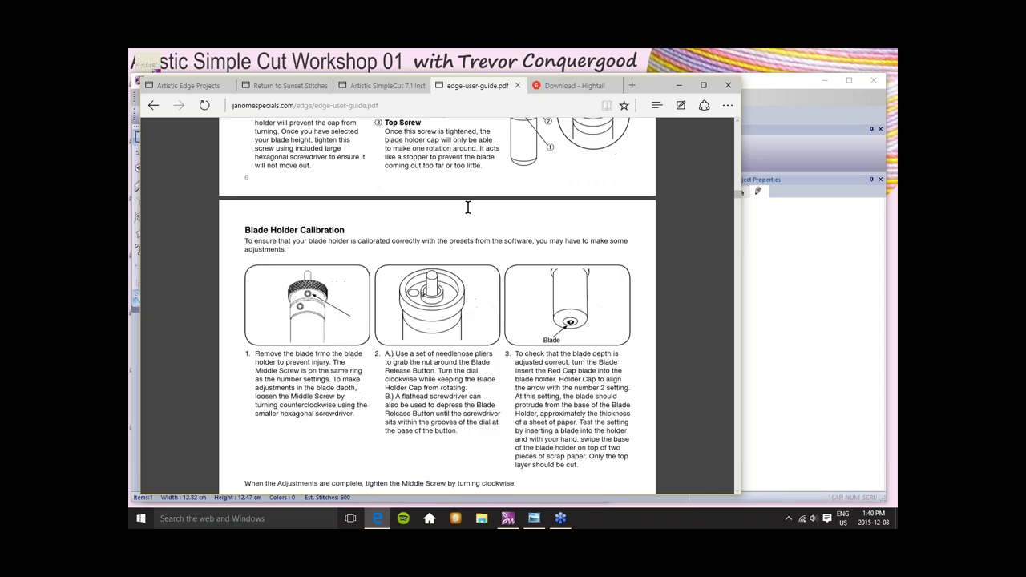
pyautogui.scroll(-11, 467, 206)
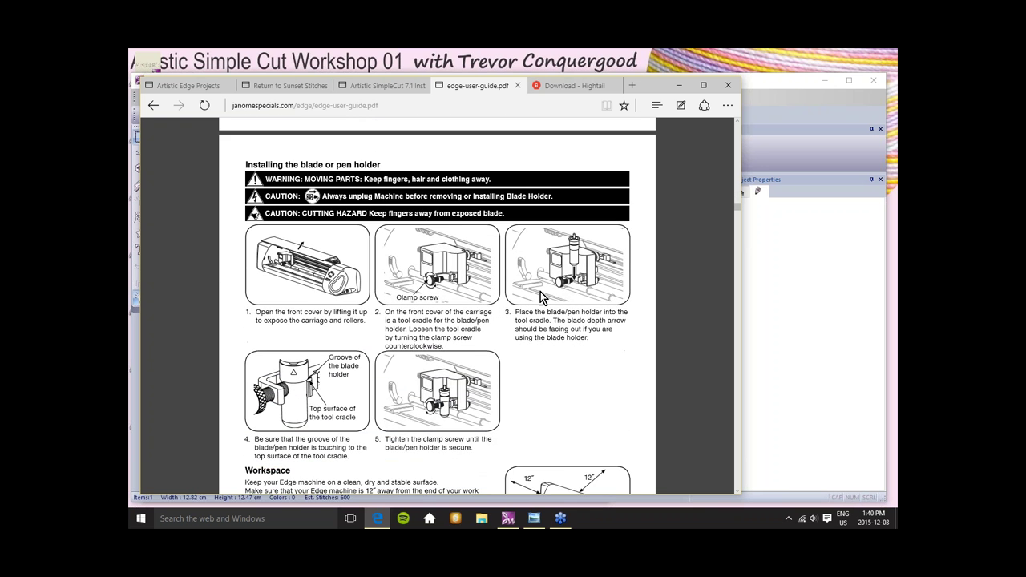
pyautogui.scroll(-3, 539, 291)
pyautogui.scroll(-12, 541, 260)
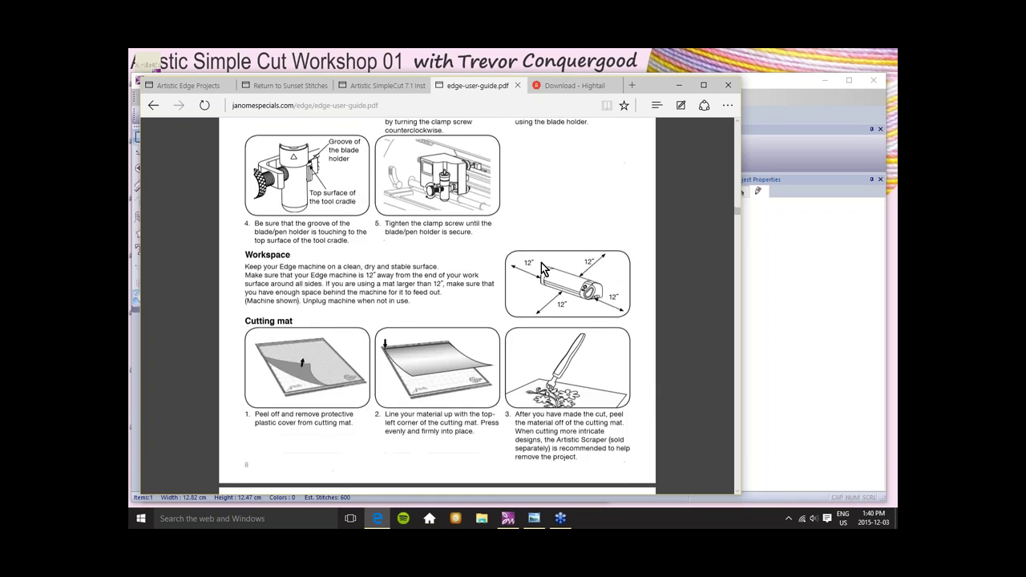
# Read the guide's recommended settings by material, cutting mat cleaning, FAQ / Trouble shooting and Edge 15X Wireless Set-up Guide sections.
pyautogui.scroll(-13, 541, 266)
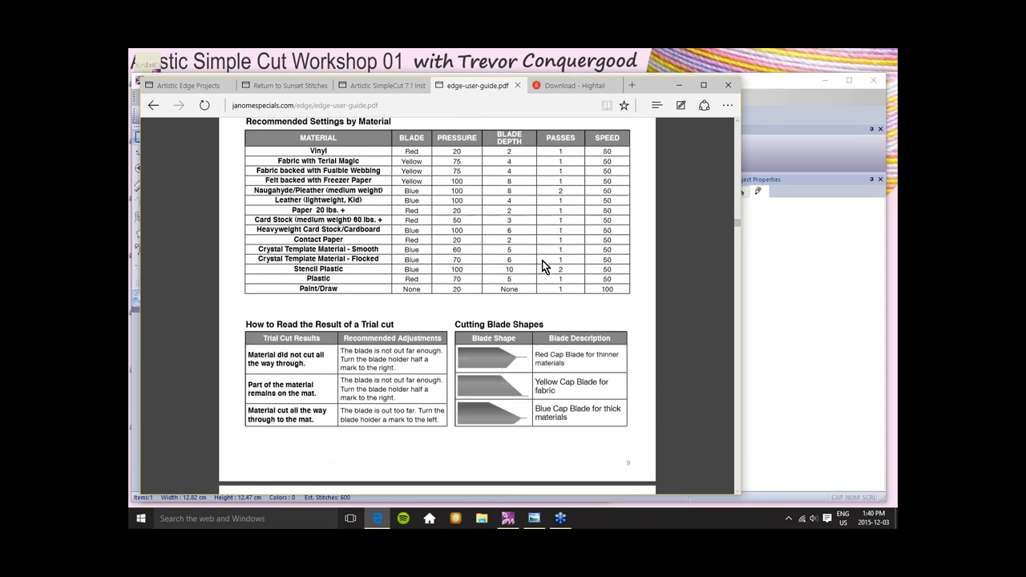
pyautogui.scroll(-10, 542, 265)
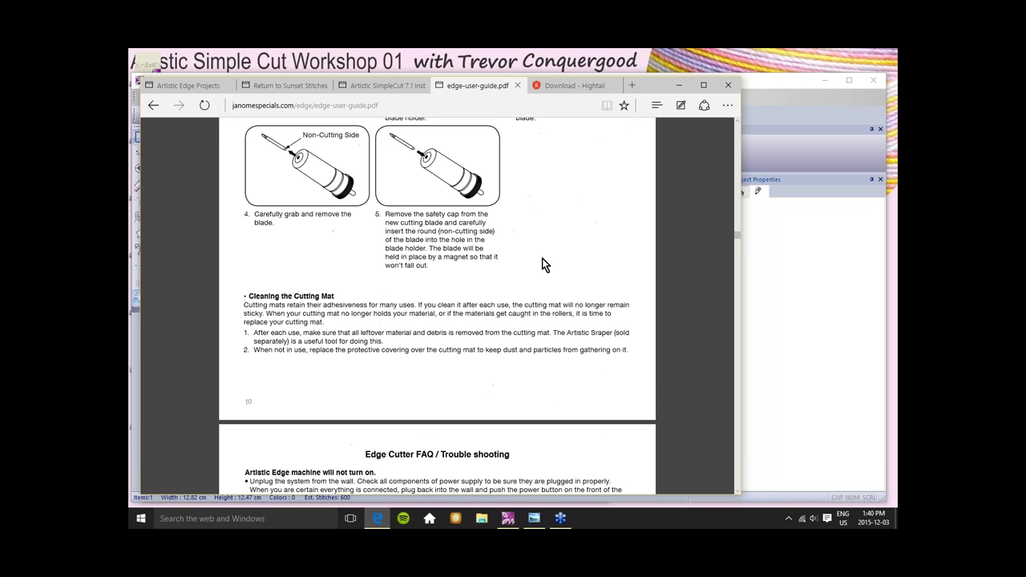
pyautogui.scroll(-5, 542, 263)
pyautogui.scroll(-14, 542, 263)
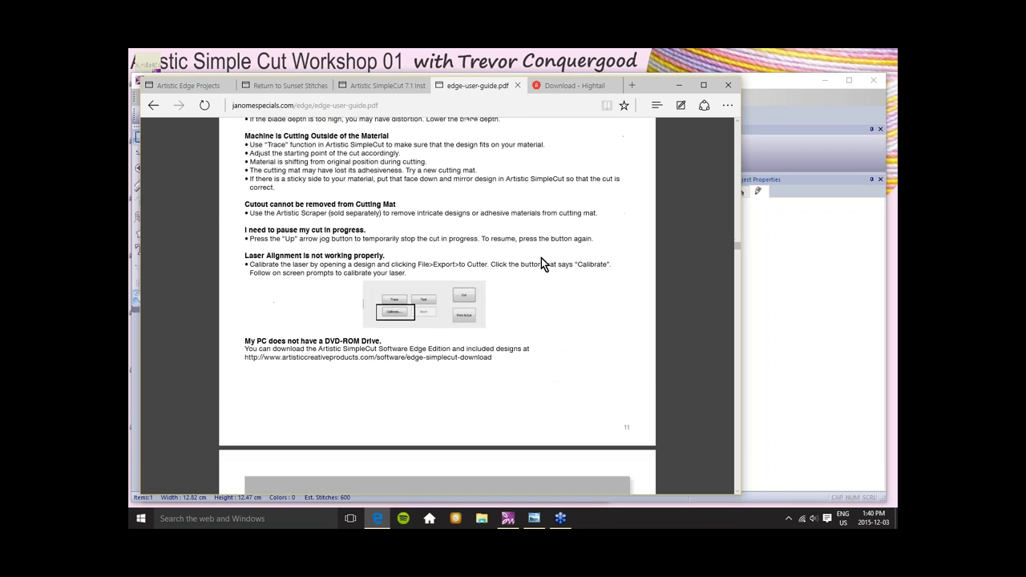
pyautogui.scroll(-2, 537, 248)
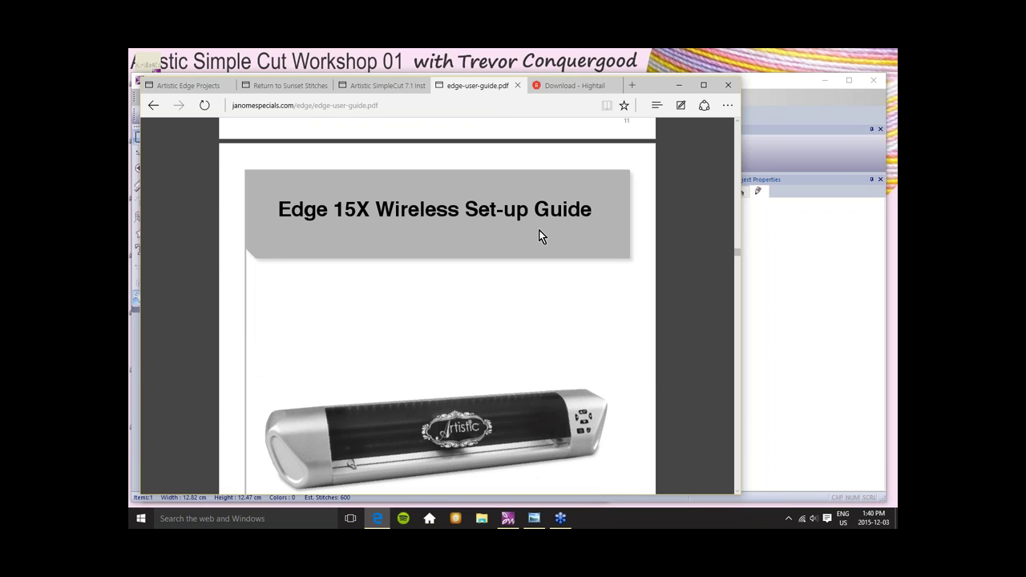
pyautogui.scroll(-14, 539, 235)
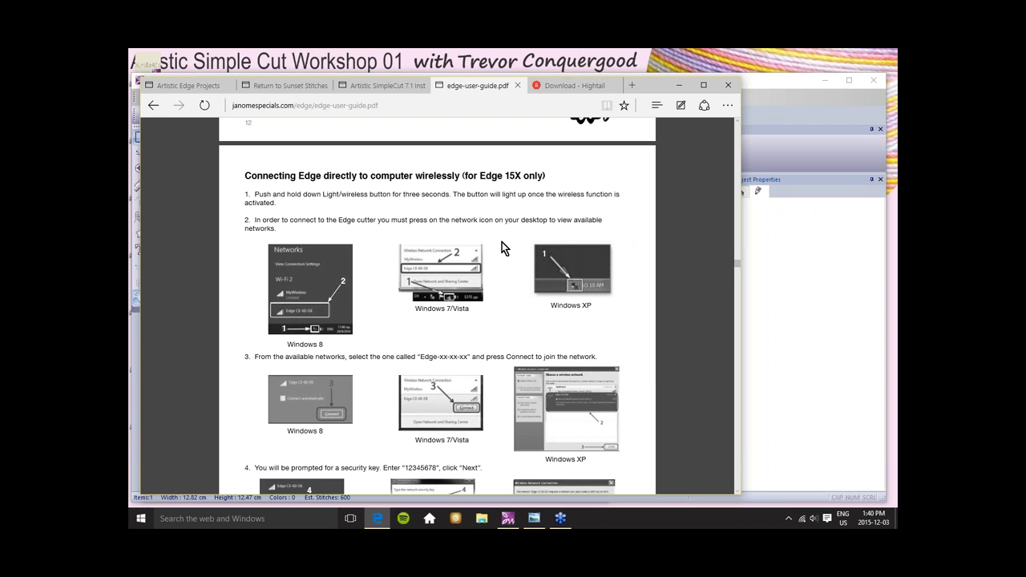
pyautogui.scroll(-1, 497, 254)
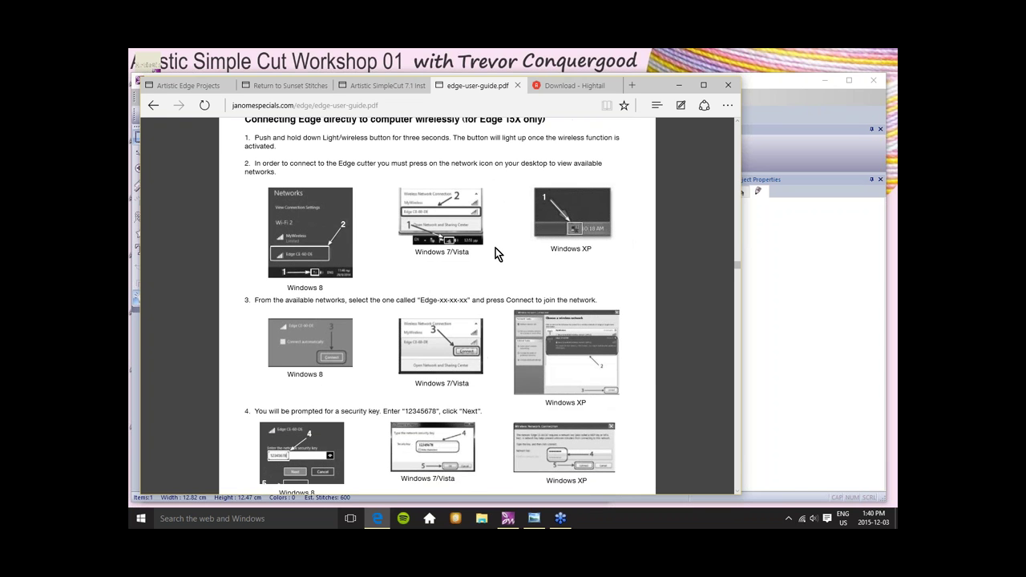
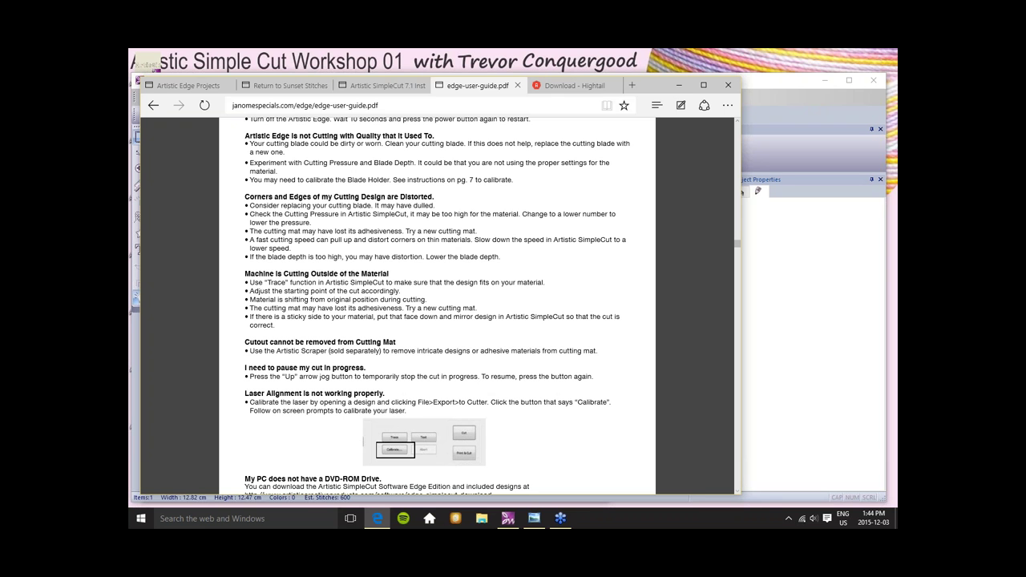
# Leave the user's guide and the browser, and switch to the "Artistic Workshop 01 to 06" slide in Windows Photo Viewer.
pyautogui.click(357, 90)
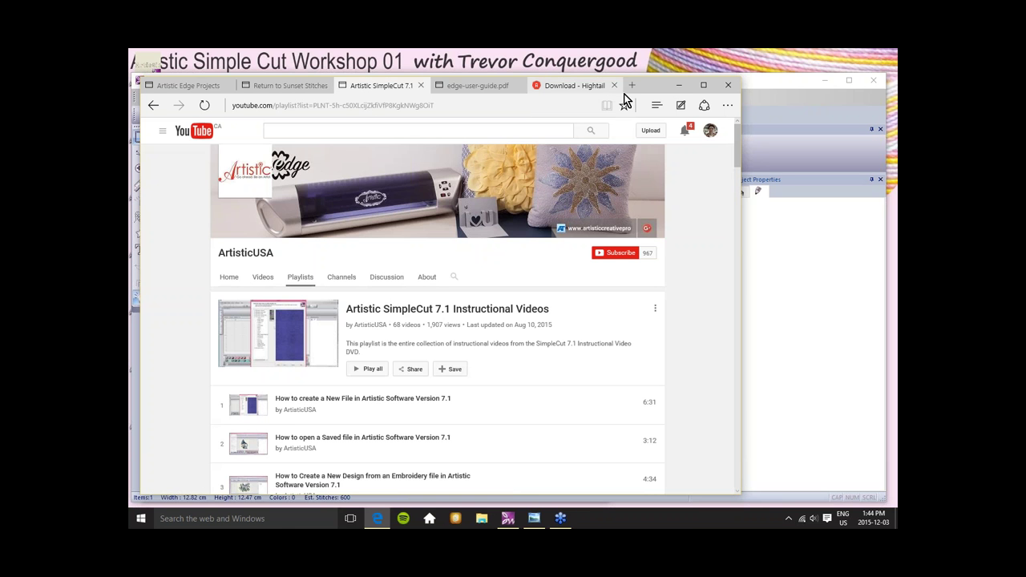
pyautogui.click(678, 85)
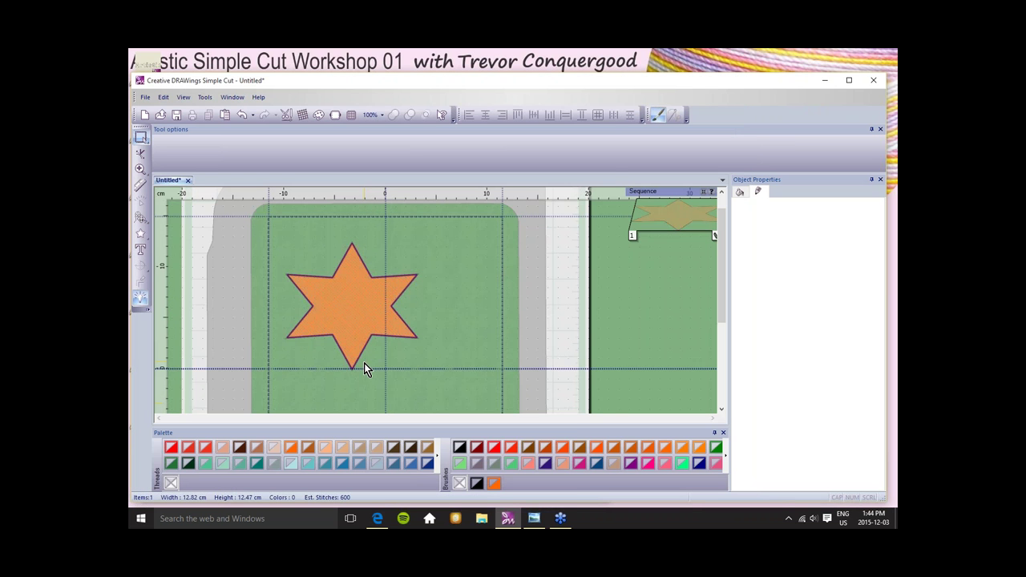
pyautogui.moveTo(533, 520)
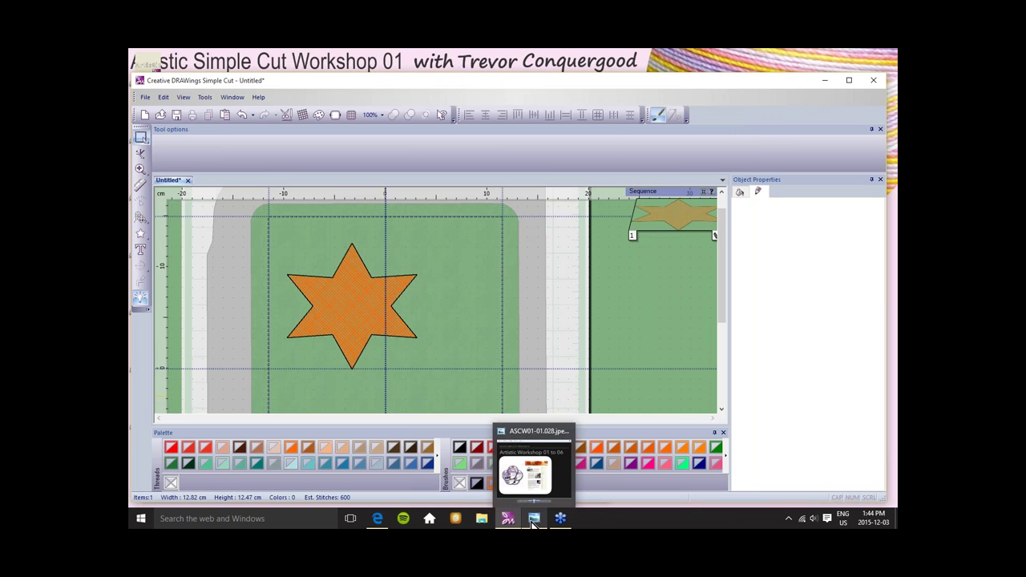
pyautogui.click(533, 519)
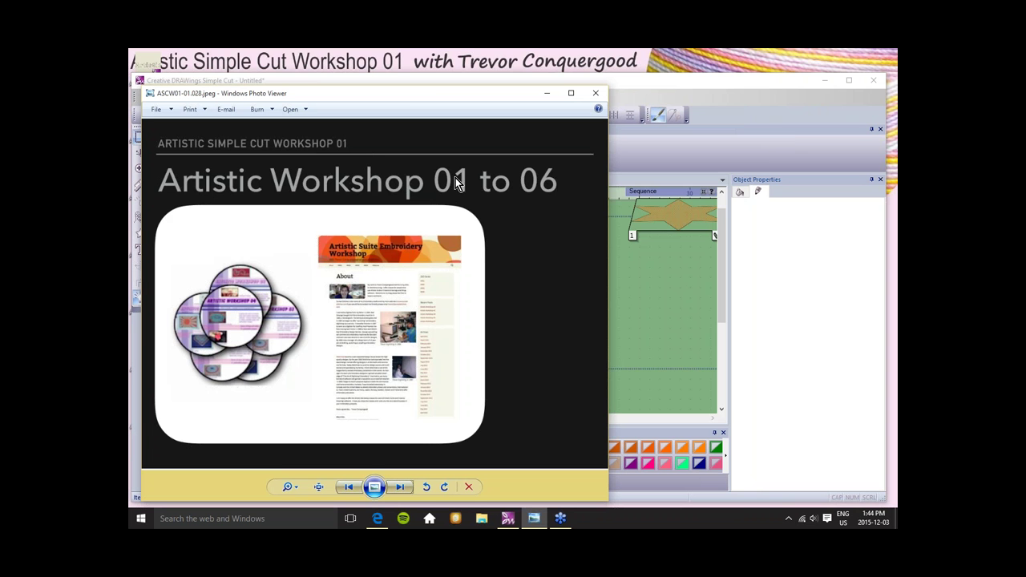
# Look through the Crystal Technique slides from the AW01-01 heart to the AW05-05 fish and tail design.
pyautogui.click(402, 487)
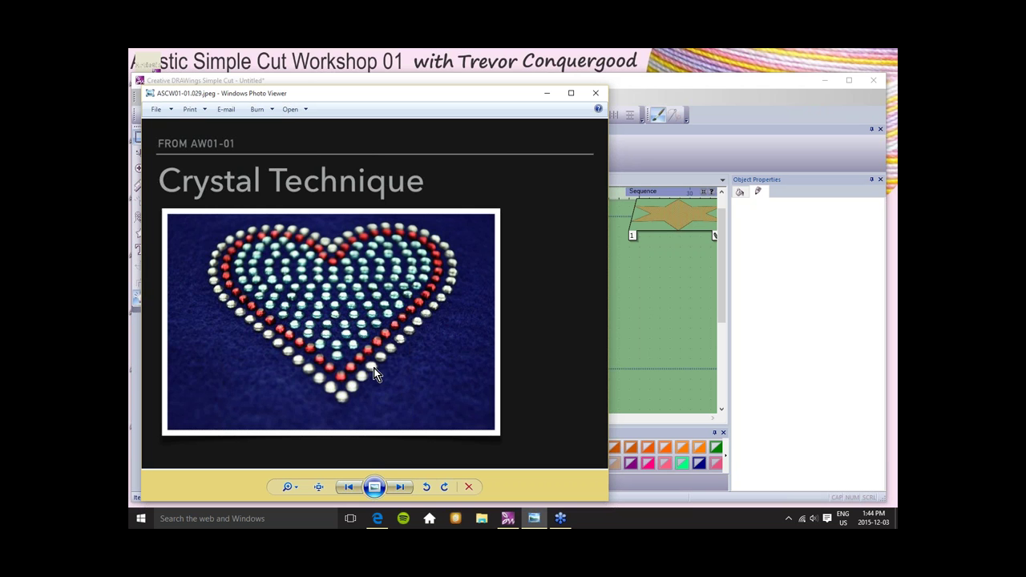
pyautogui.click(400, 489)
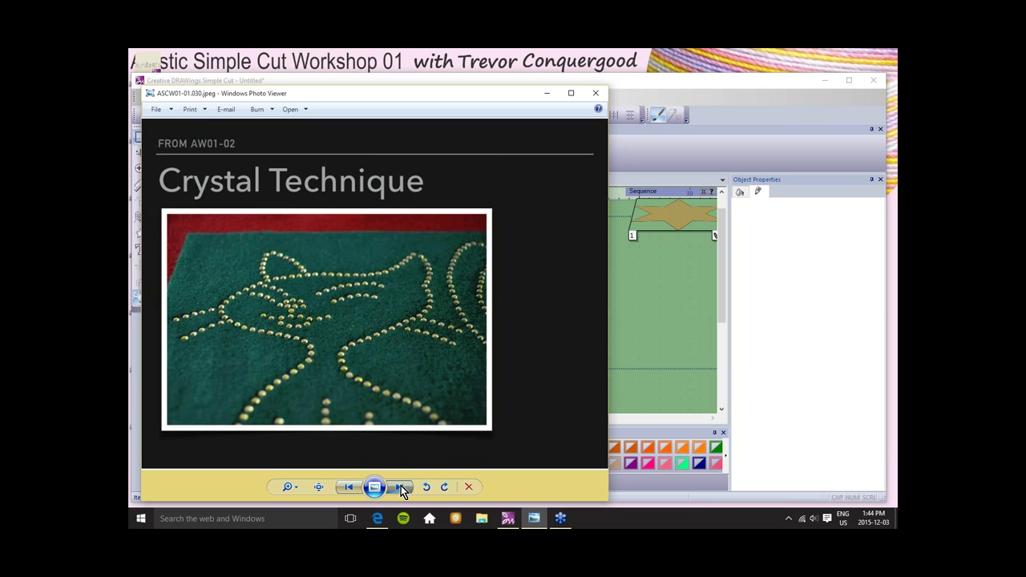
pyautogui.click(402, 489)
pyautogui.click(401, 489)
pyautogui.click(402, 489)
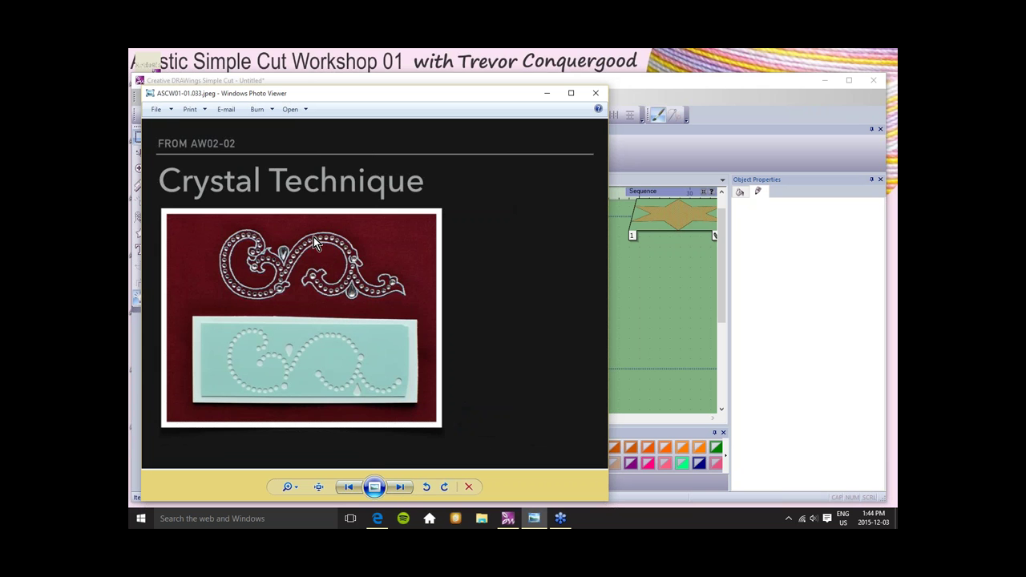
pyautogui.click(401, 488)
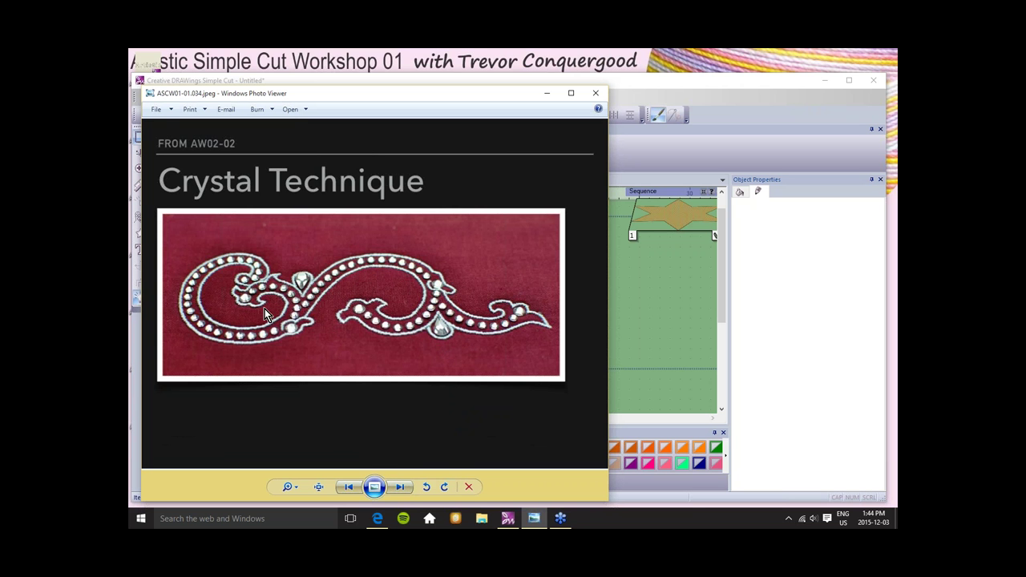
pyautogui.click(400, 487)
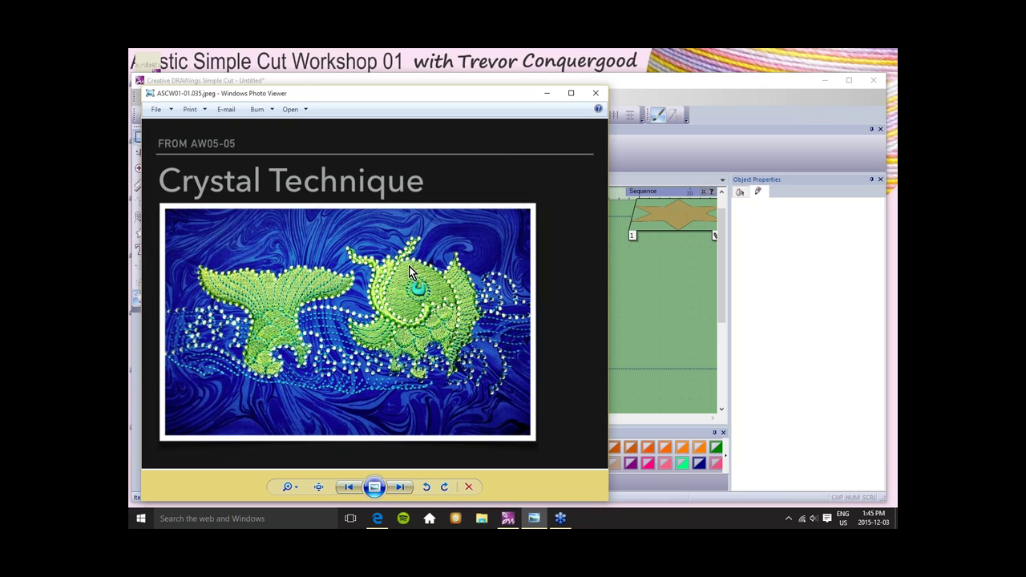
pyautogui.click(401, 488)
pyautogui.click(400, 488)
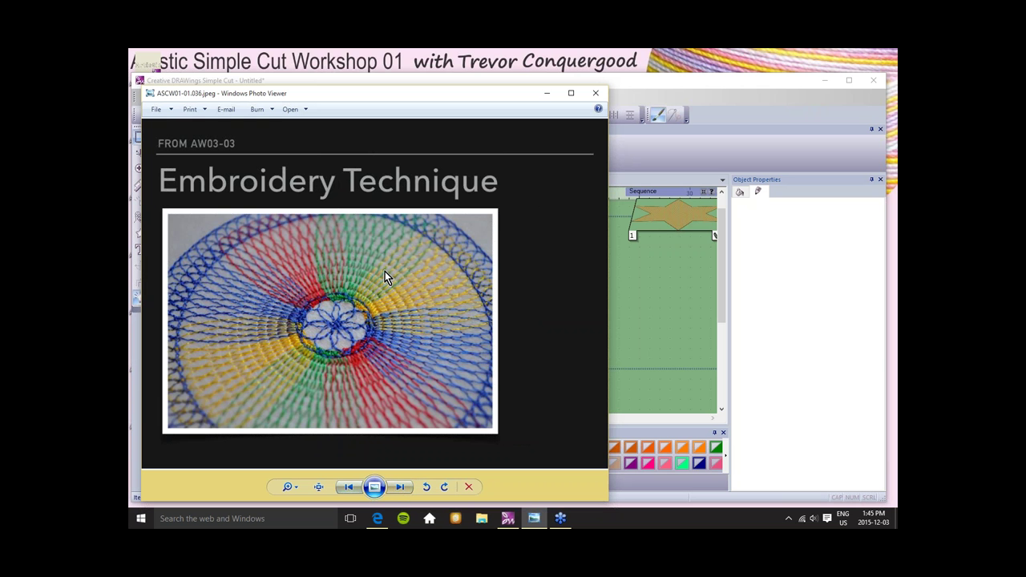
pyautogui.click(349, 487)
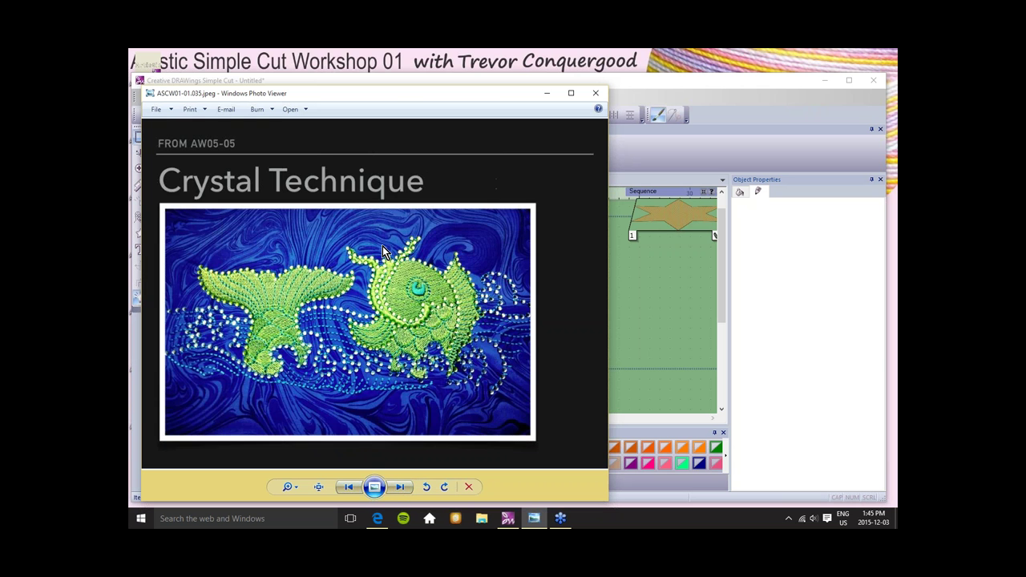
# View the Embroidery Technique slides from AW03-03 through the AW05-06 wedding invitation.
pyautogui.click(400, 491)
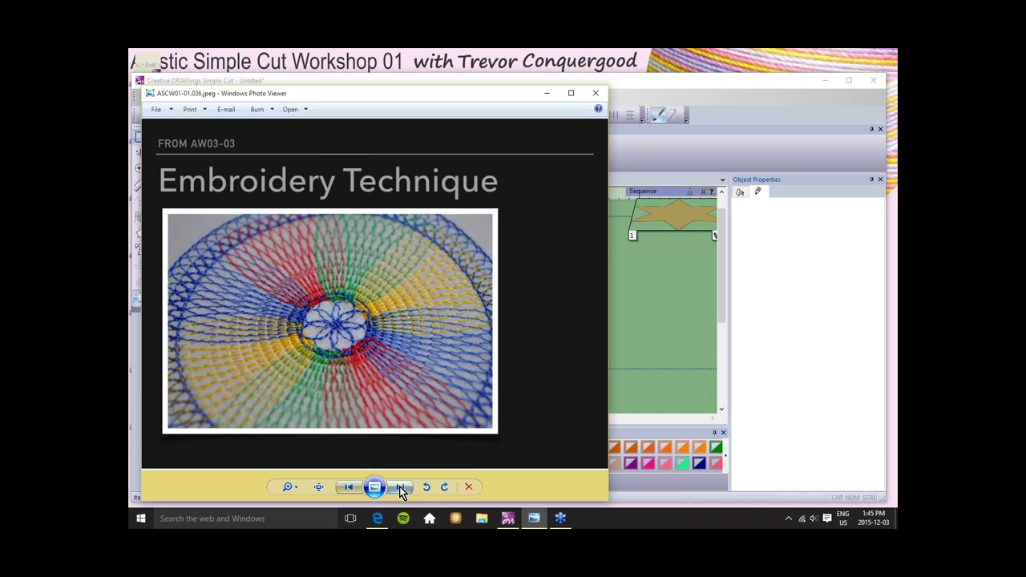
pyautogui.click(399, 490)
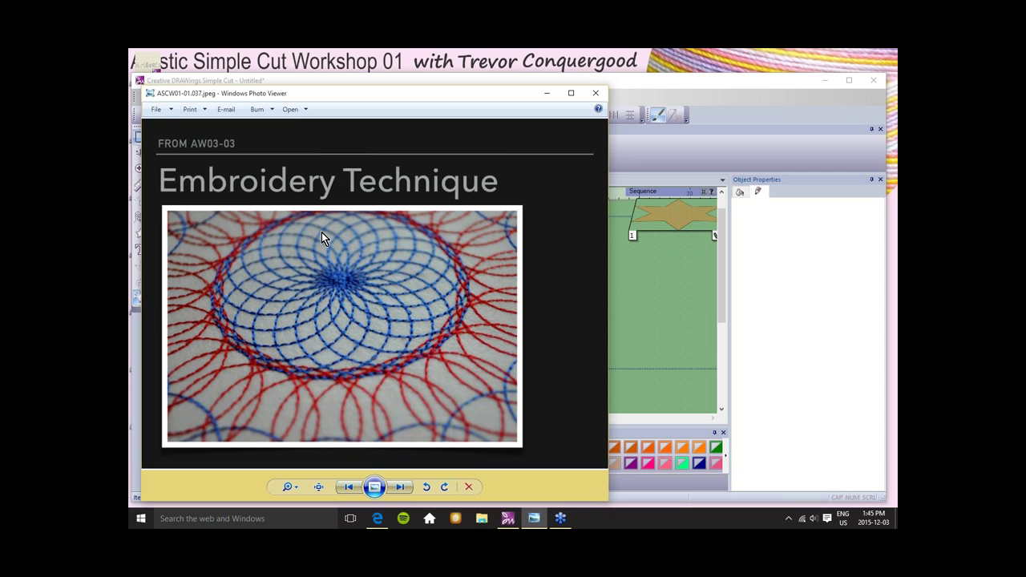
pyautogui.click(400, 488)
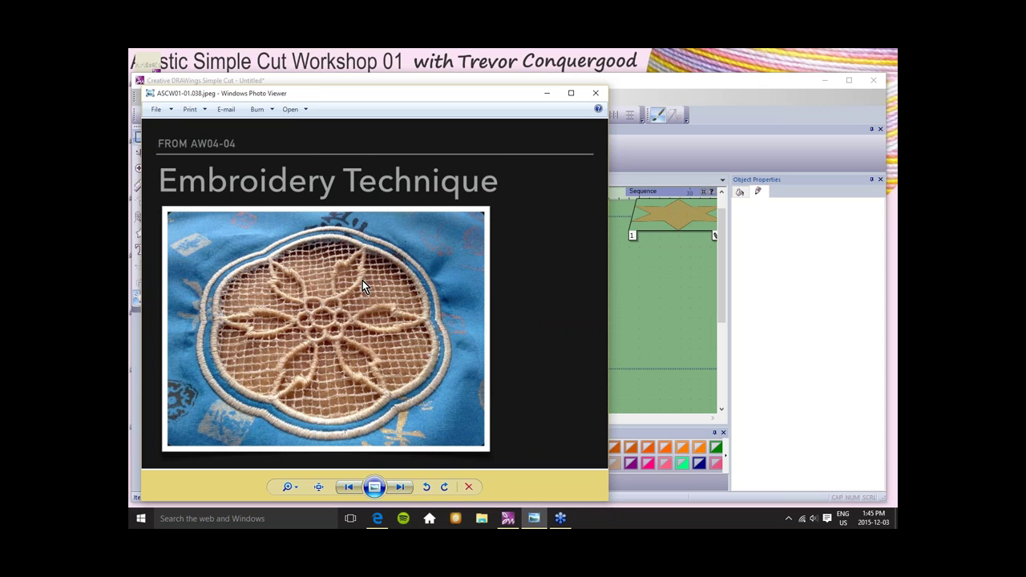
pyautogui.click(400, 489)
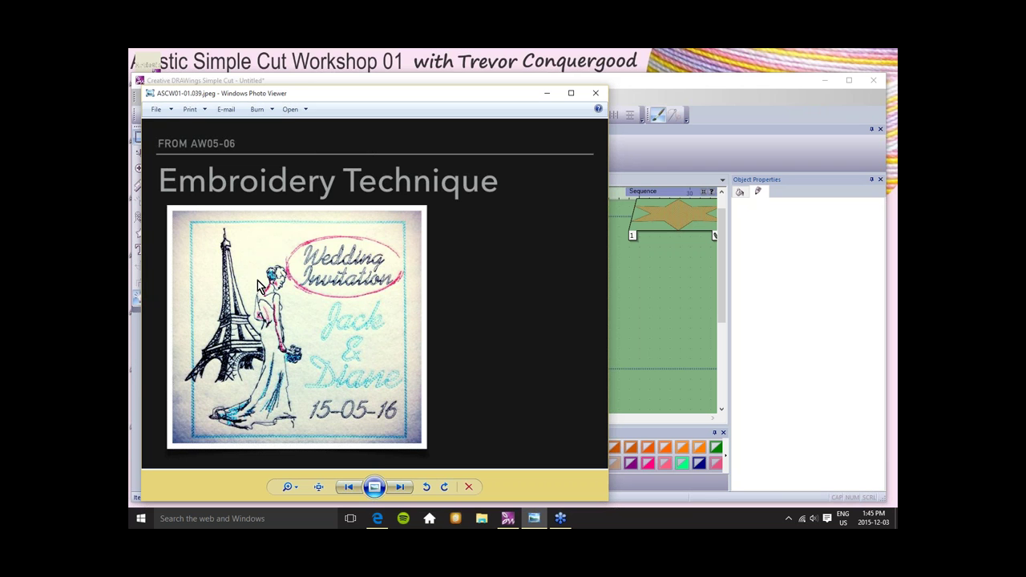
# Compare the painted wedding invitation with its embroidered version, and view the remaining AW05-06 Paint Technique slides.
pyautogui.click(401, 489)
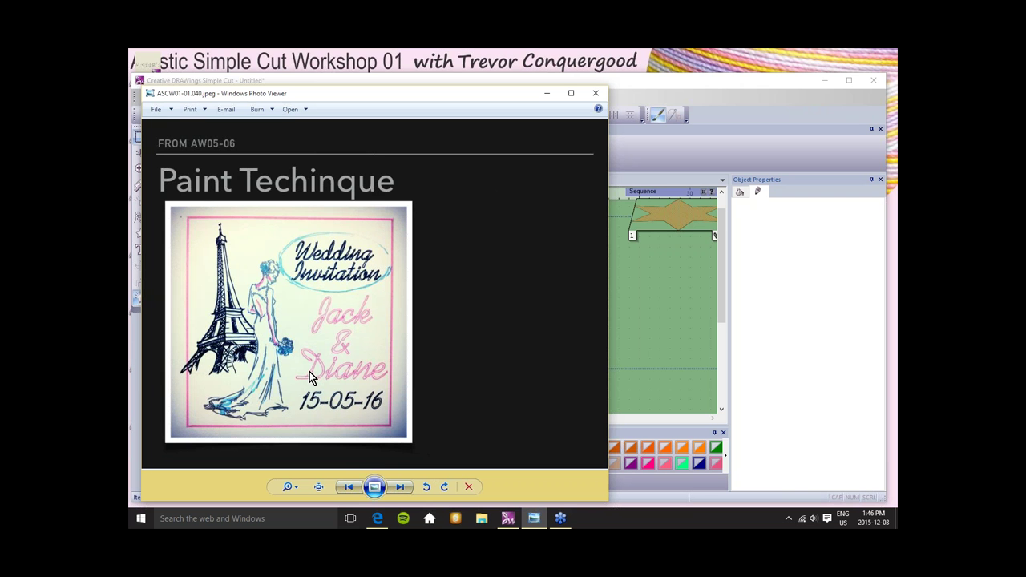
pyautogui.click(351, 490)
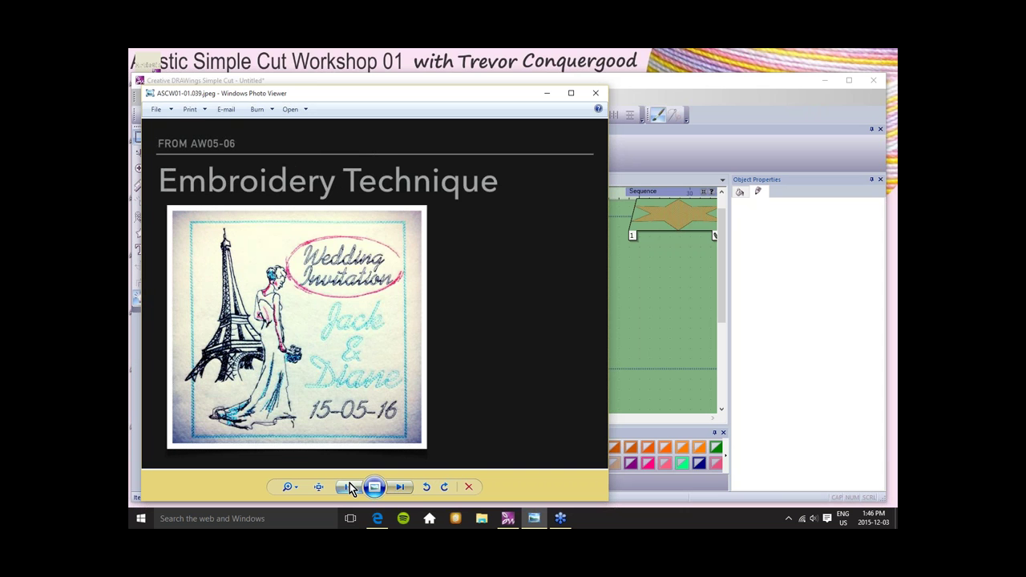
pyautogui.click(401, 491)
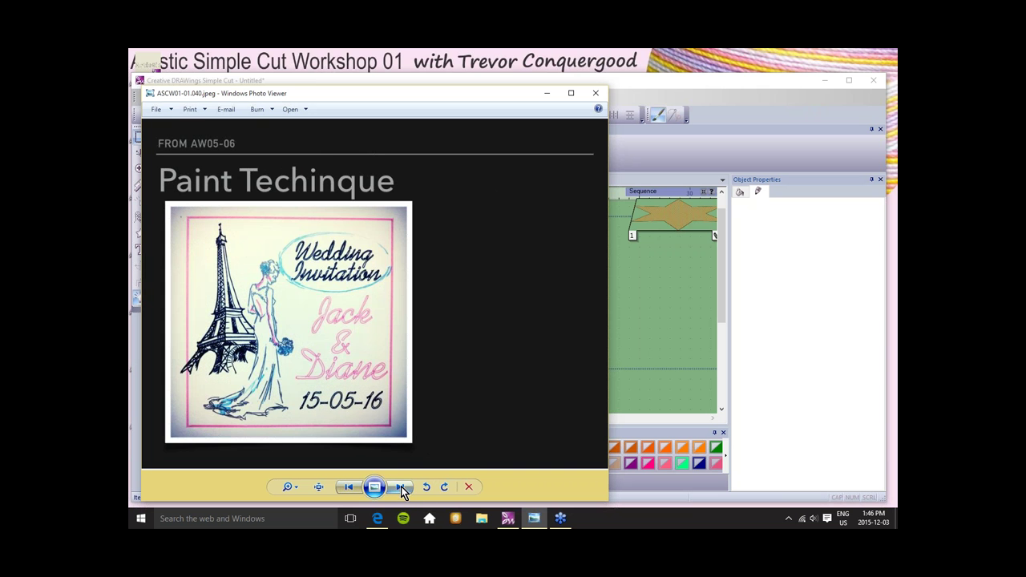
pyautogui.click(401, 491)
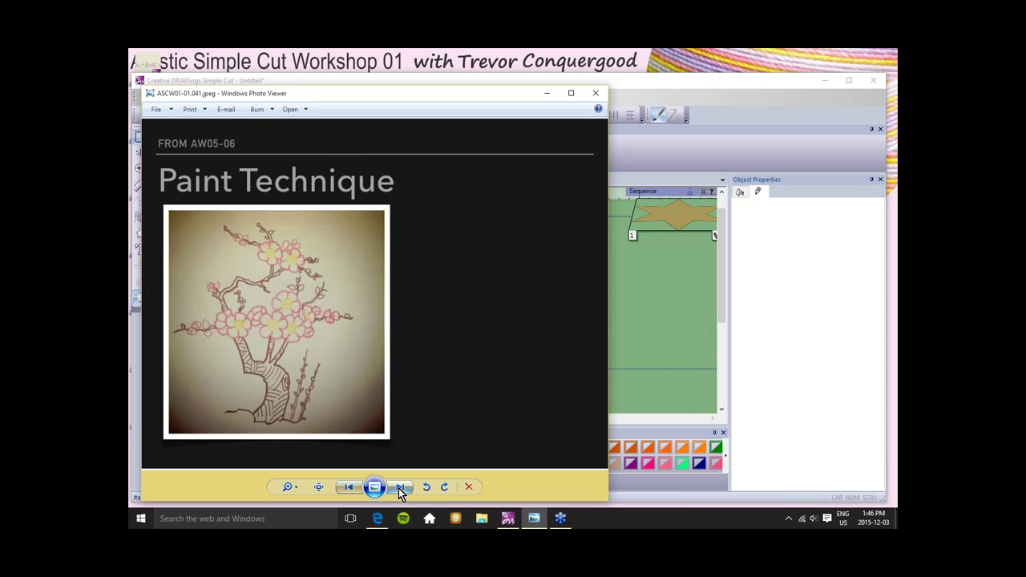
pyautogui.click(401, 491)
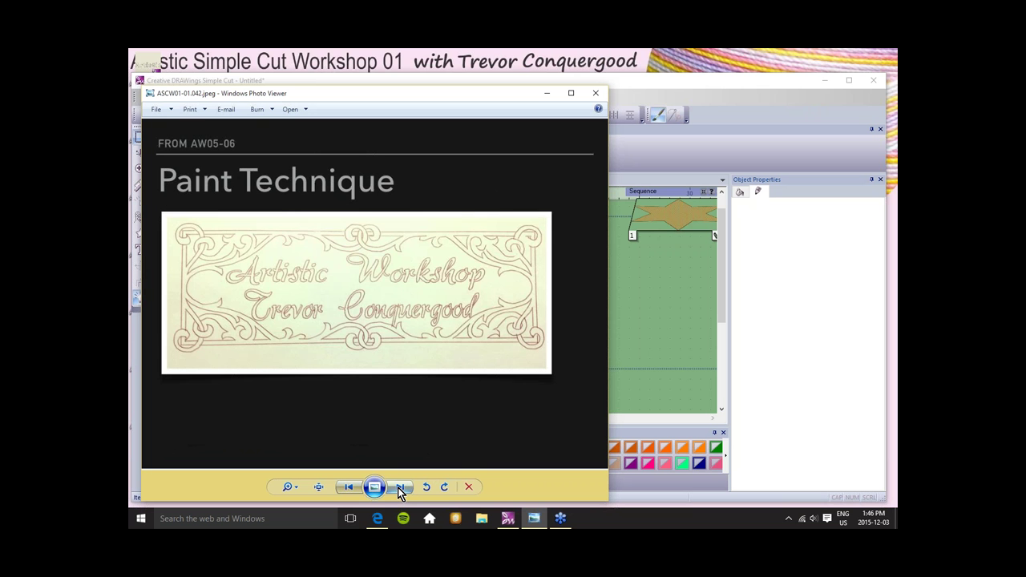
# View the Cut Technique slides from AW05-02 and AW05-06 and the Print and Cut Technique slides from AW05-03 and AW06-06.
pyautogui.click(401, 491)
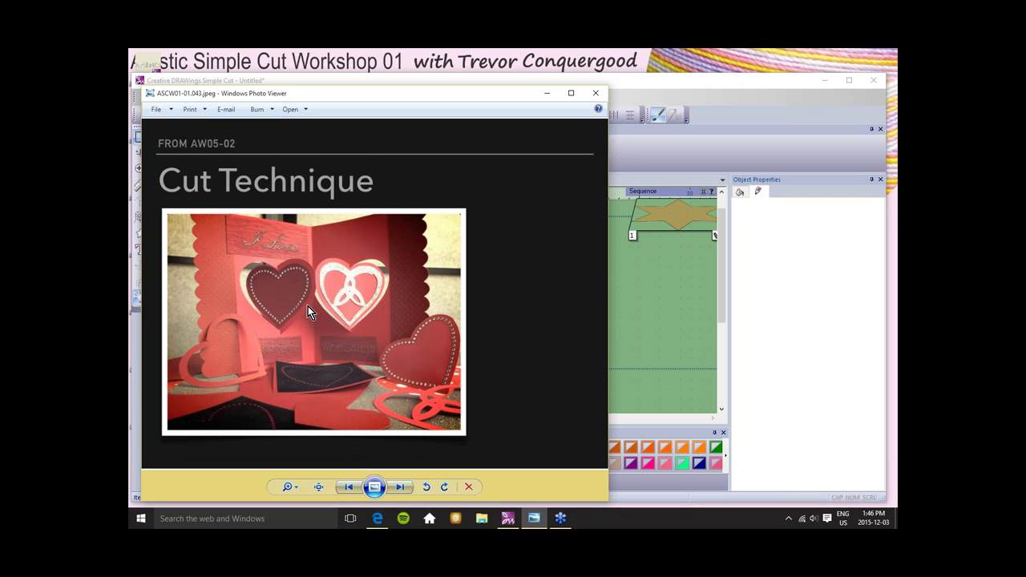
pyautogui.click(400, 487)
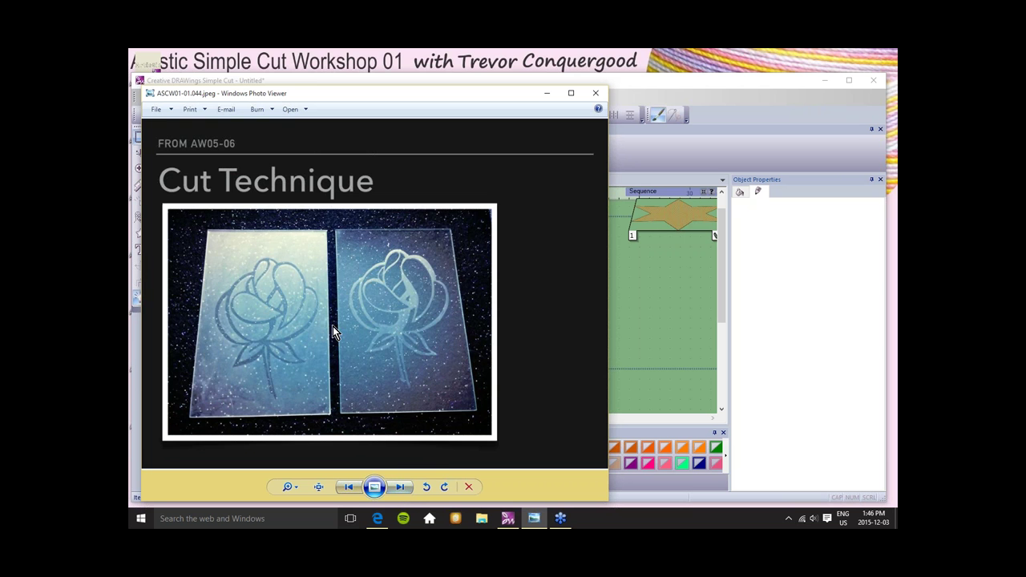
pyautogui.click(400, 486)
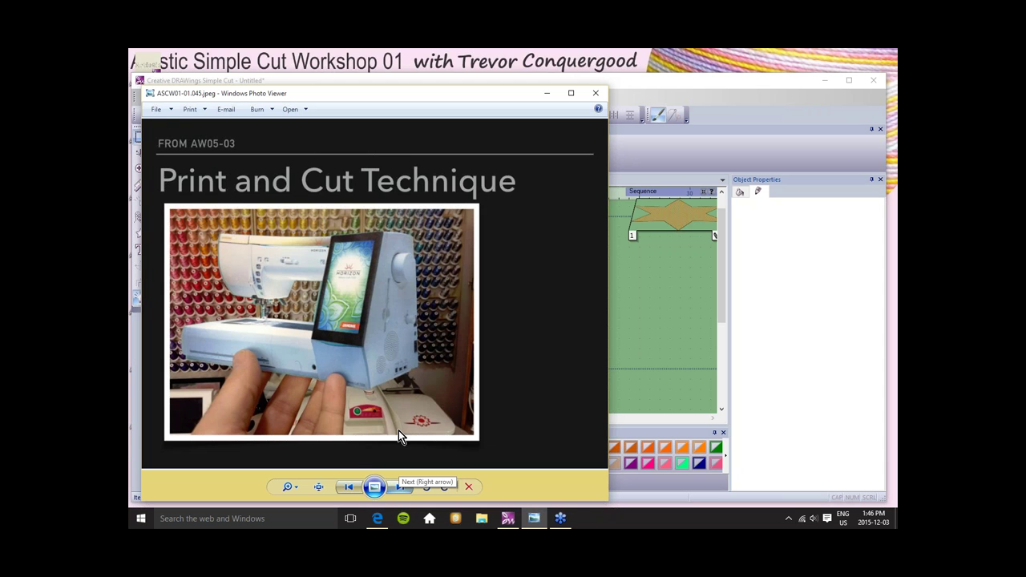
pyautogui.click(401, 491)
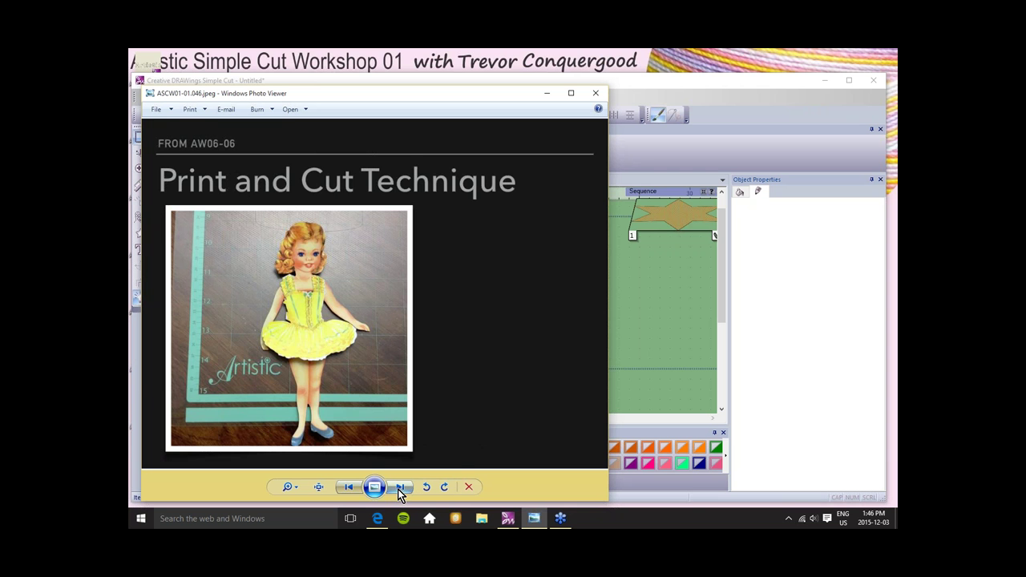
# View the Stencil Technique slides from AW05-05 and AW06-06, finish the slideshow and return to the star design in Creative DRAWings Simple Cut.
pyautogui.click(396, 487)
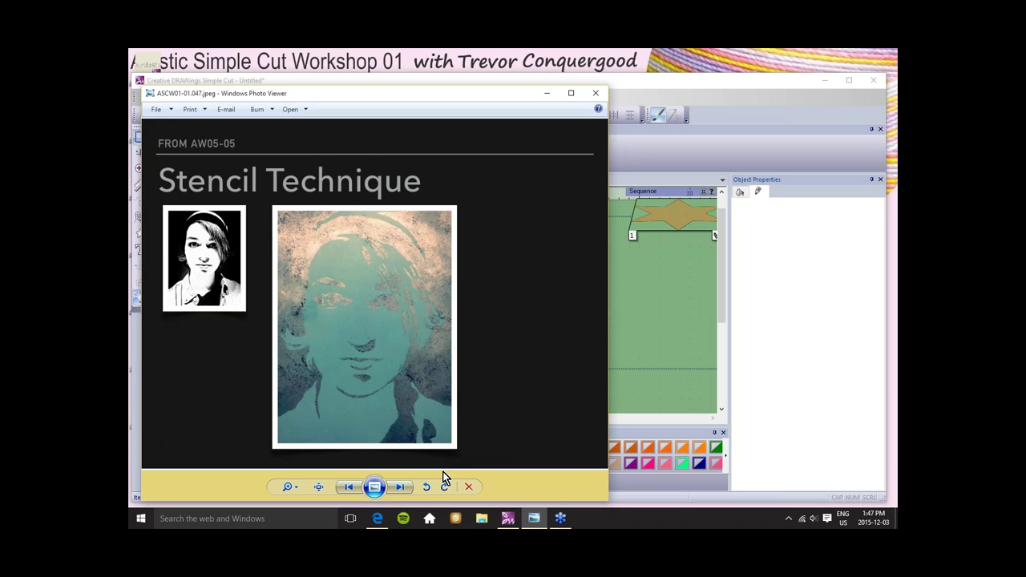
pyautogui.click(400, 487)
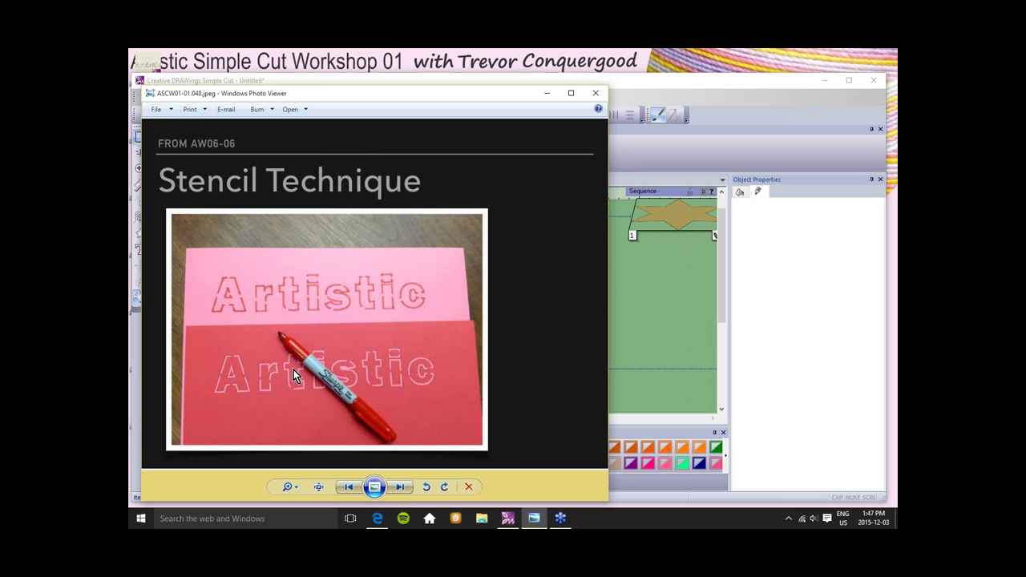
pyautogui.click(399, 487)
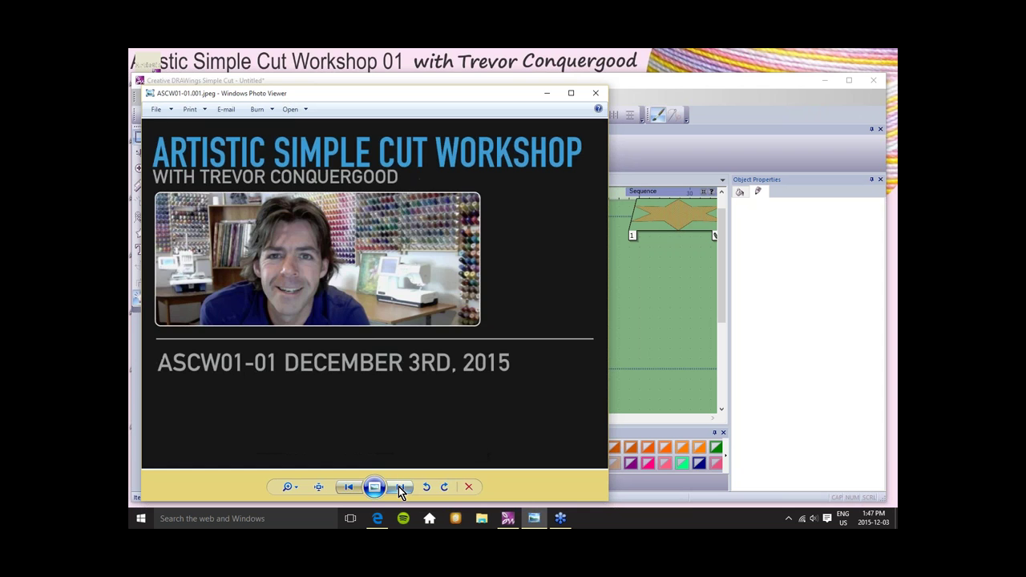
pyautogui.click(547, 95)
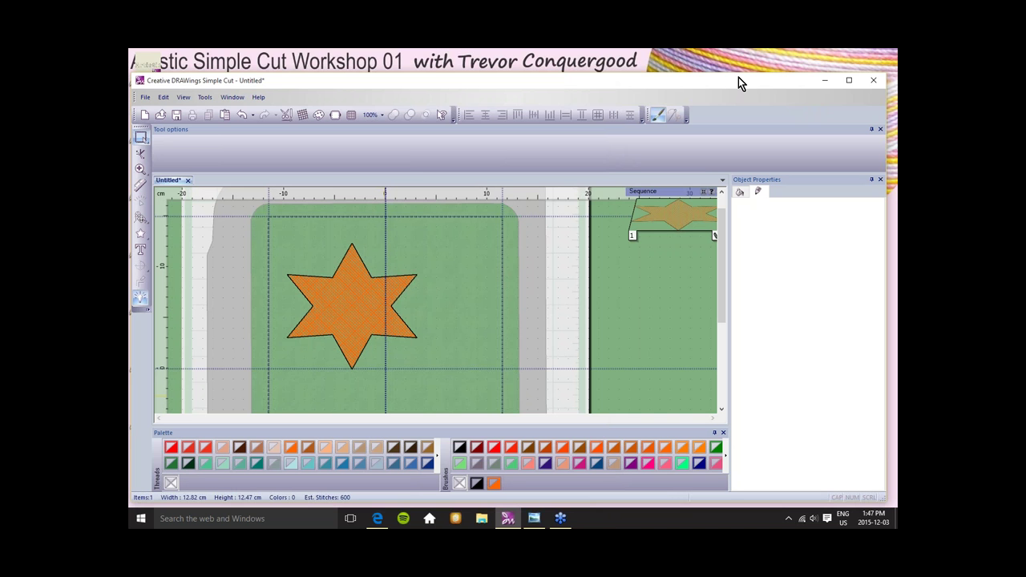
pyautogui.click(892, 74)
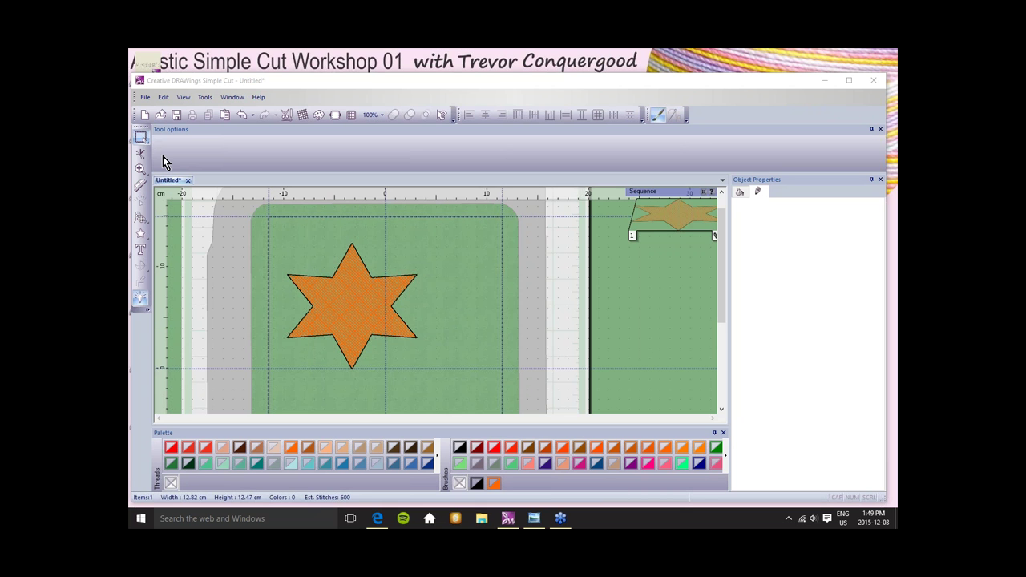
pyautogui.click(138, 298)
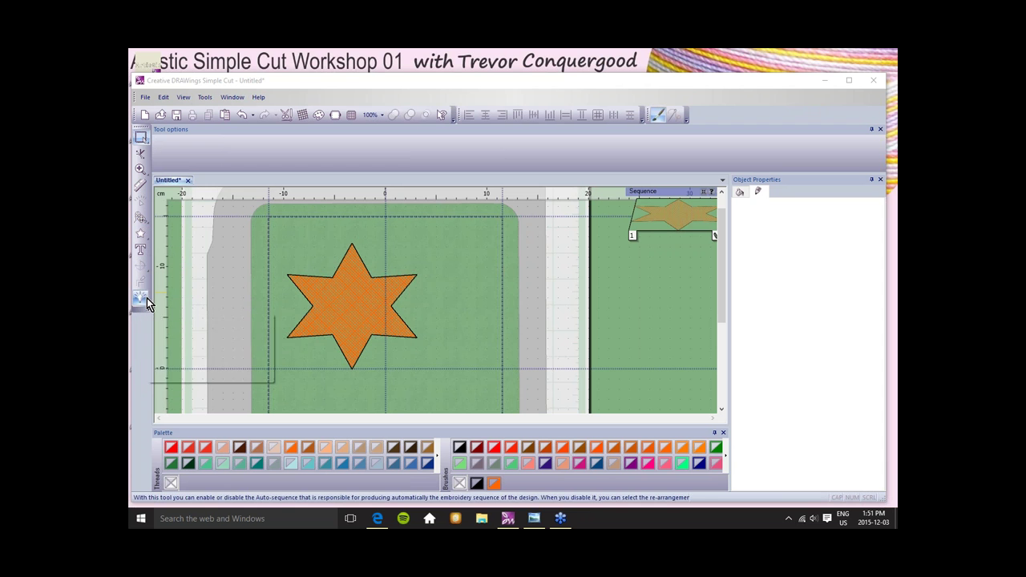
pyautogui.click(141, 301)
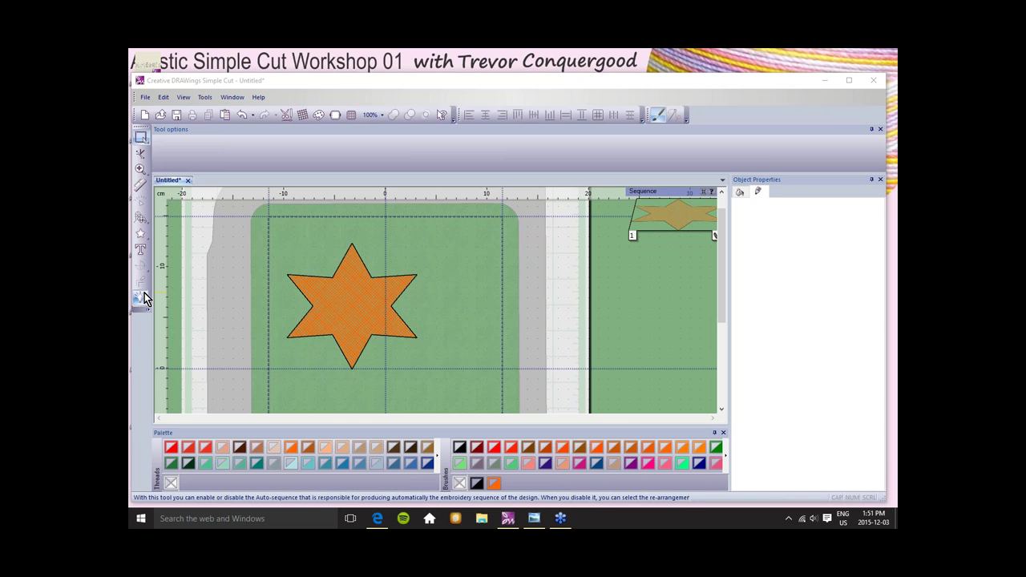
pyautogui.click(142, 298)
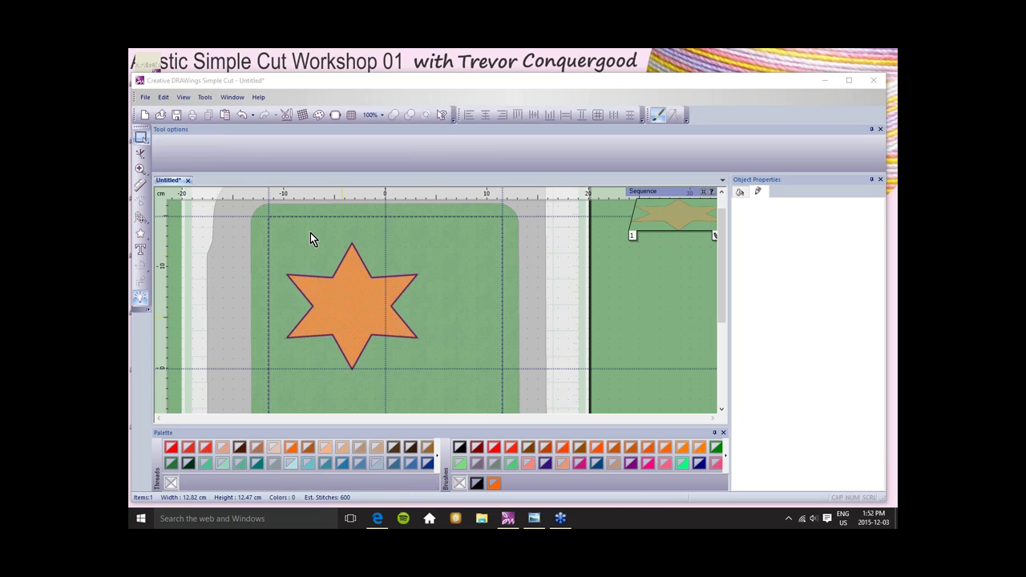
# Select the star with the Rectangle selection tool to view its properties, and clear the selection.
pyautogui.click(139, 141)
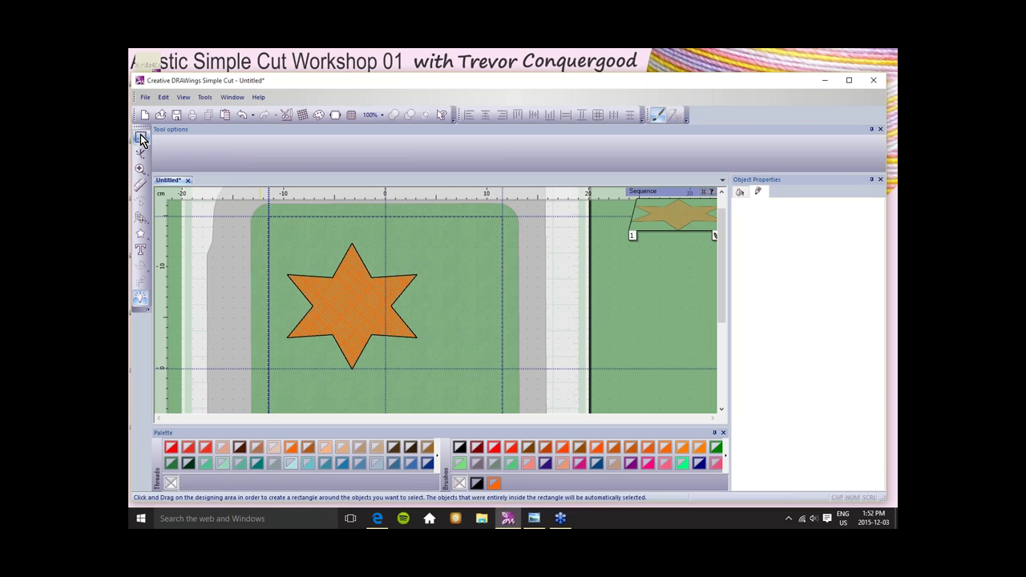
pyautogui.click(363, 314)
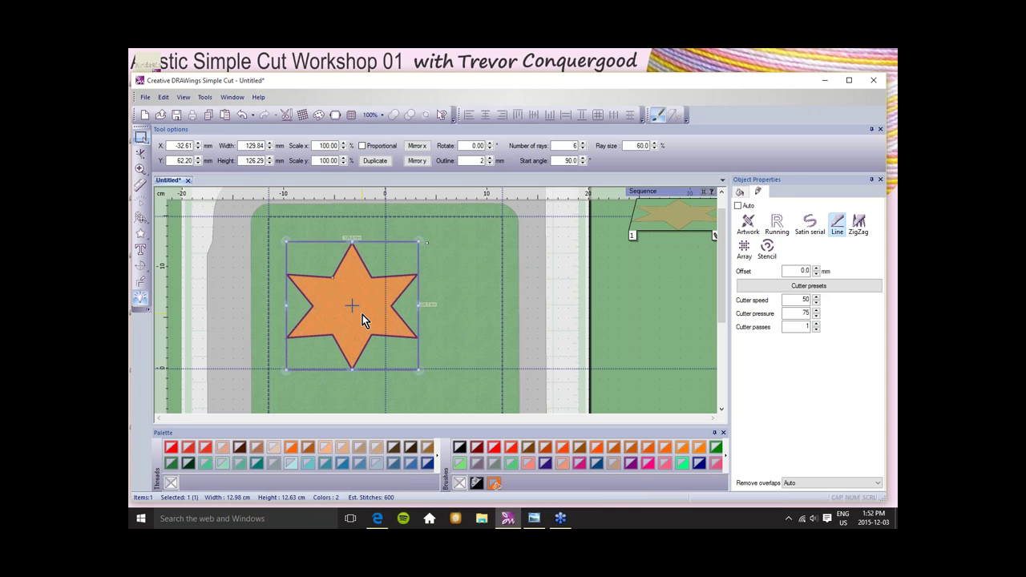
pyautogui.click(450, 302)
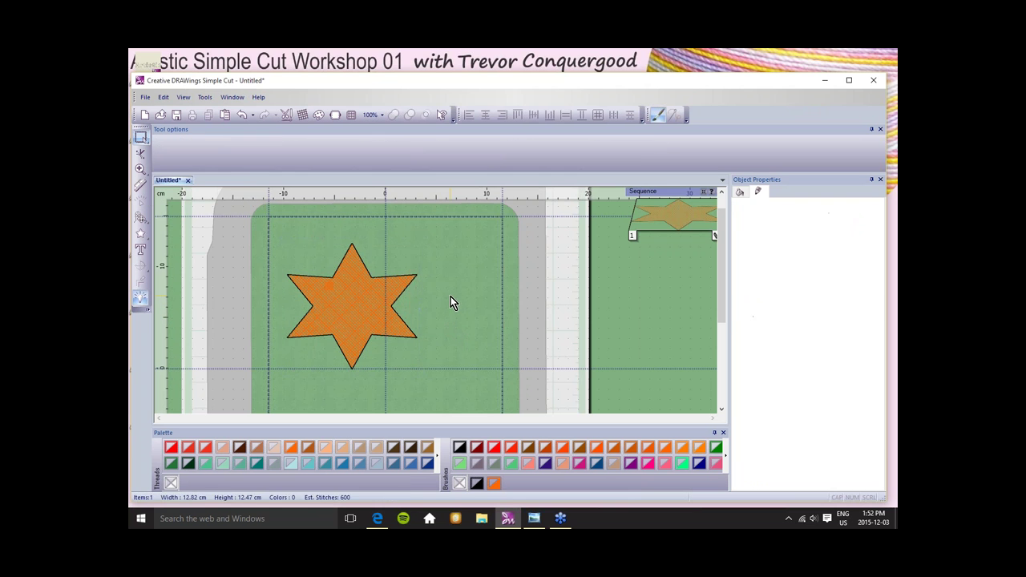
# Draw a near-round ellipse about 30 × 27 mm beside the star's upper right and a tall ellipse about 32 × 56 mm below it.
pyautogui.click(142, 237)
pyautogui.click(159, 235)
pyautogui.moveTo(433, 240); pyautogui.dragTo(465, 270)
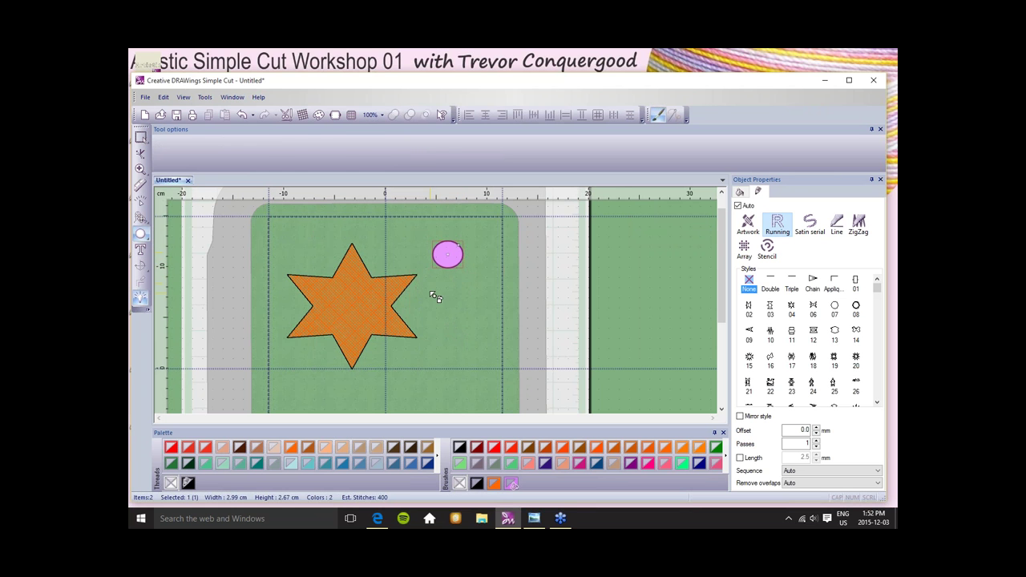
pyautogui.press('Escape')
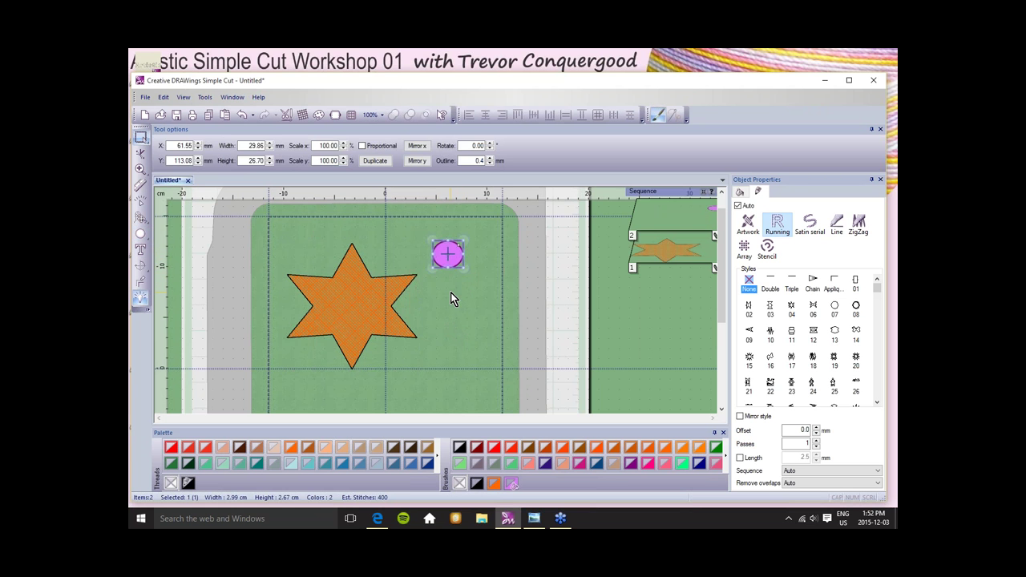
pyautogui.click(141, 237)
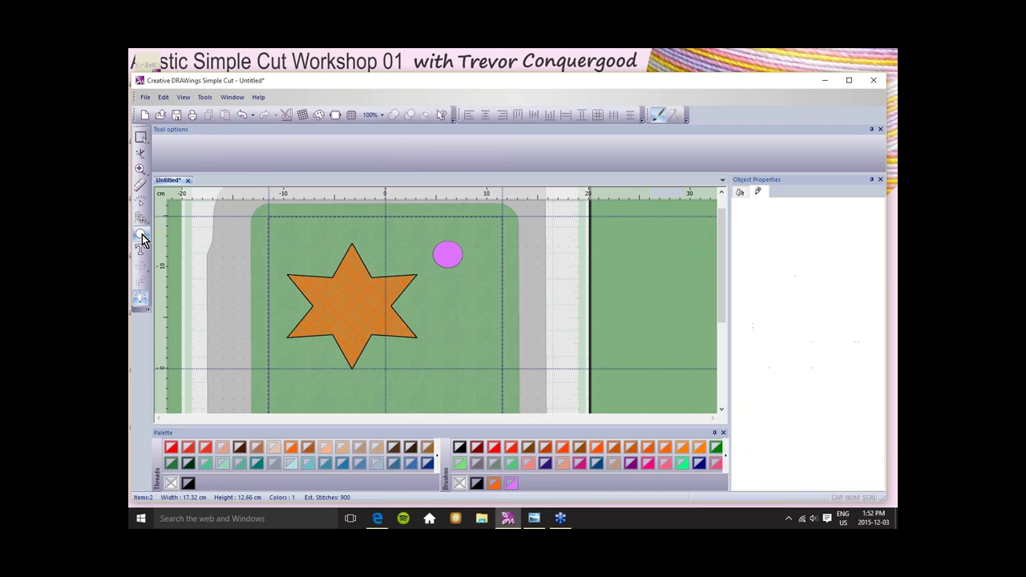
pyautogui.moveTo(438, 292)
pyautogui.mouseDown()
pyautogui.moveTo(470, 318)
pyautogui.moveTo(469, 347)
pyautogui.mouseUp()
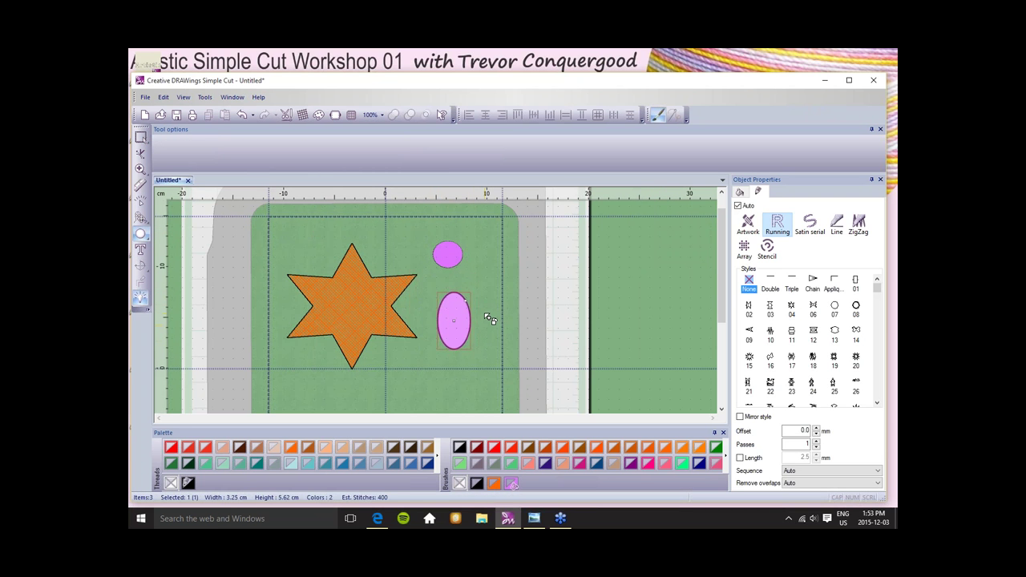
pyautogui.press('Escape')
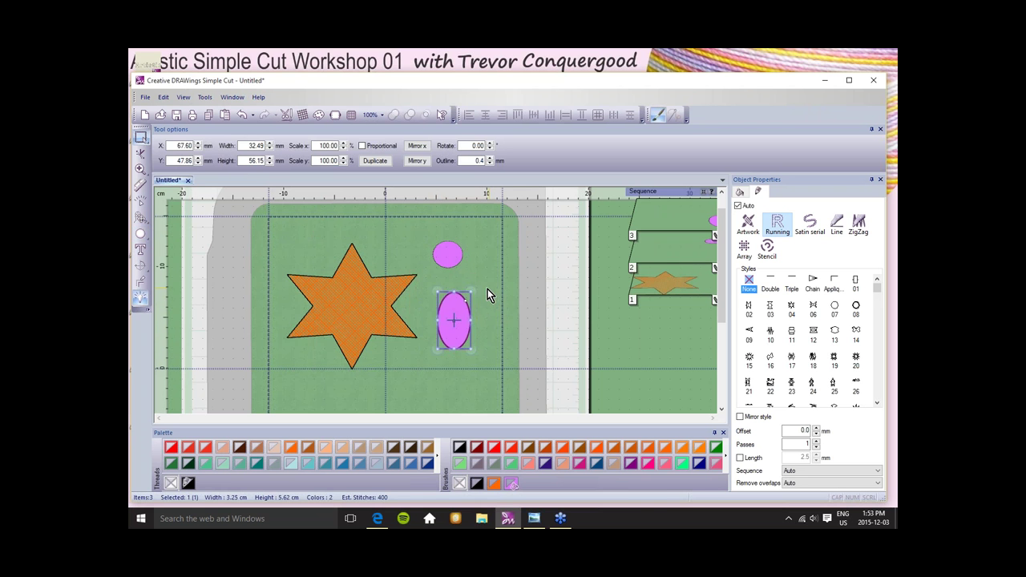
# Draw a square-cornered rectangle about 50 × 35 mm below the tall ellipse.
pyautogui.click(142, 236)
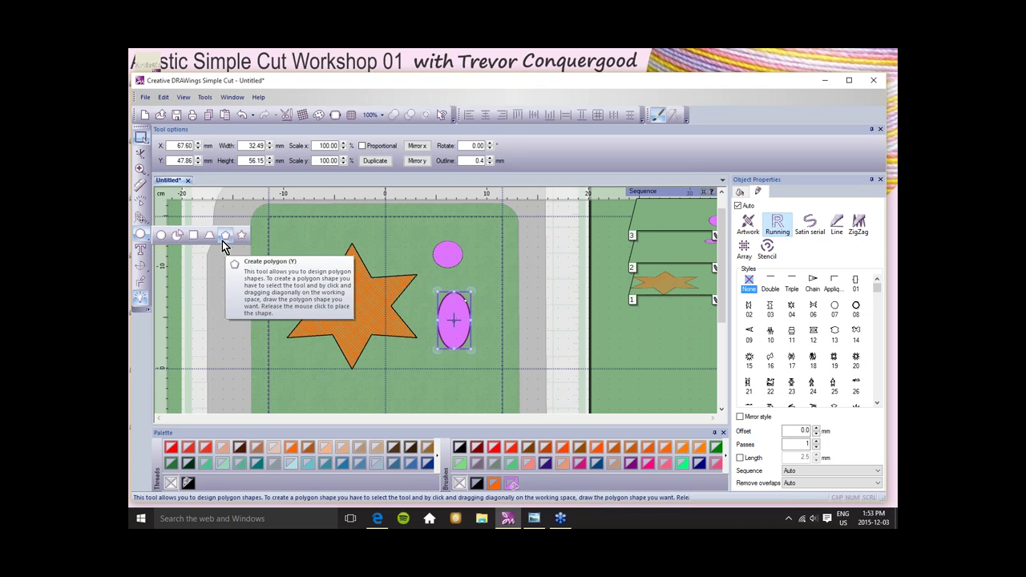
pyautogui.click(193, 235)
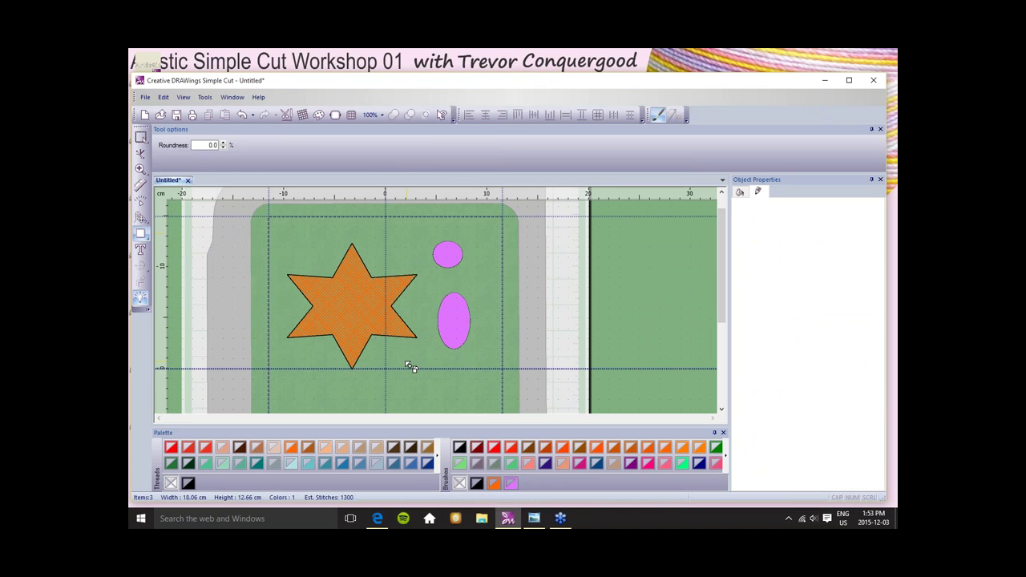
pyautogui.moveTo(399, 347); pyautogui.dragTo(456, 391)
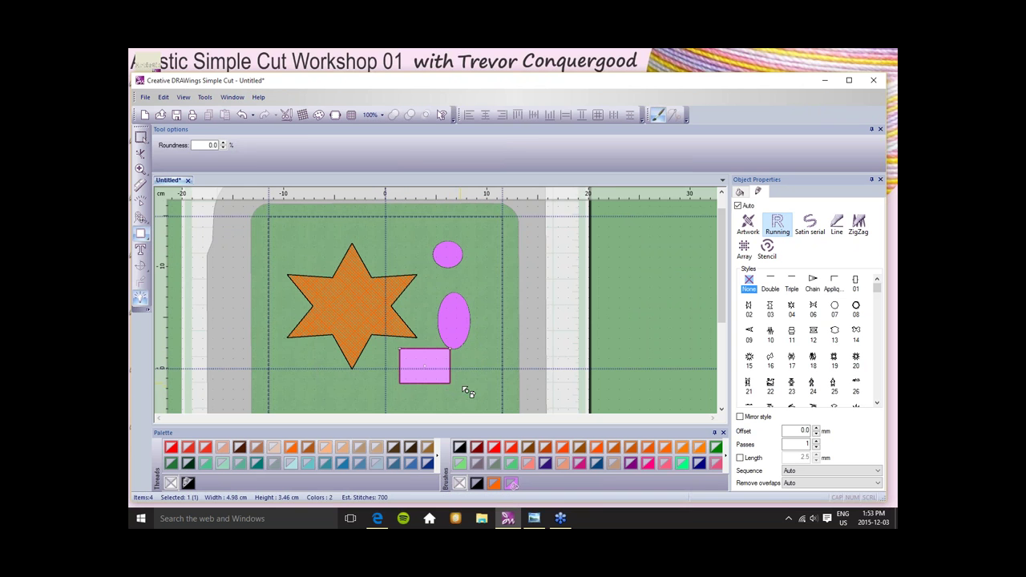
pyautogui.press('Escape')
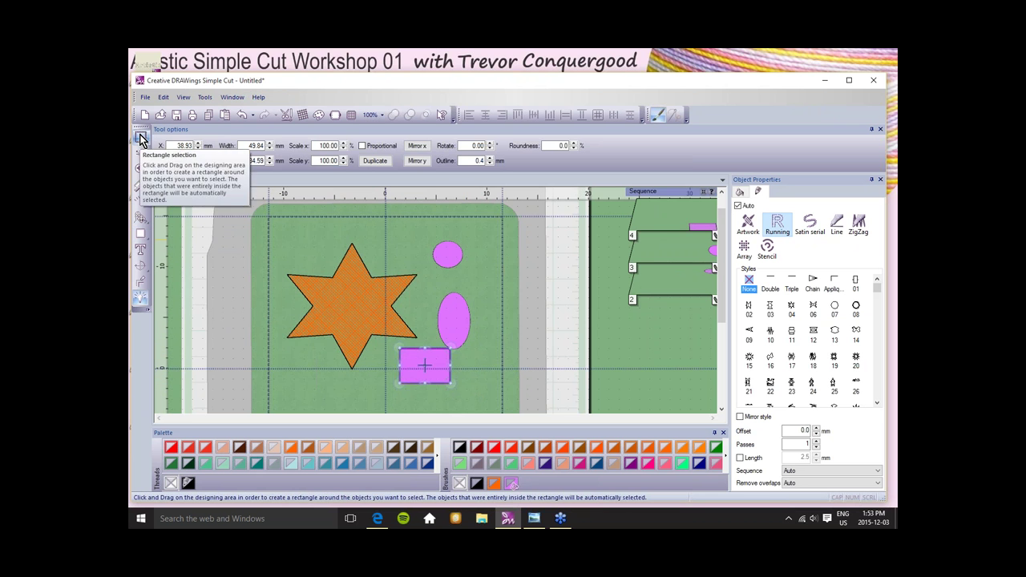
# Select both ellipses together, shift them slightly up and right, and stretch the selection to about 79 × 139 mm.
pyautogui.click(457, 259)
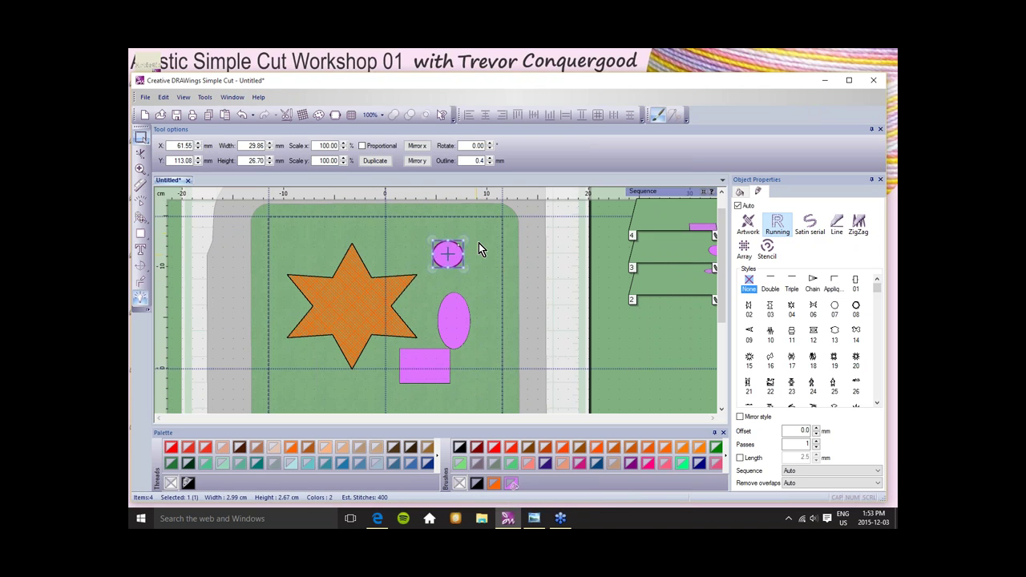
pyautogui.click(458, 317)
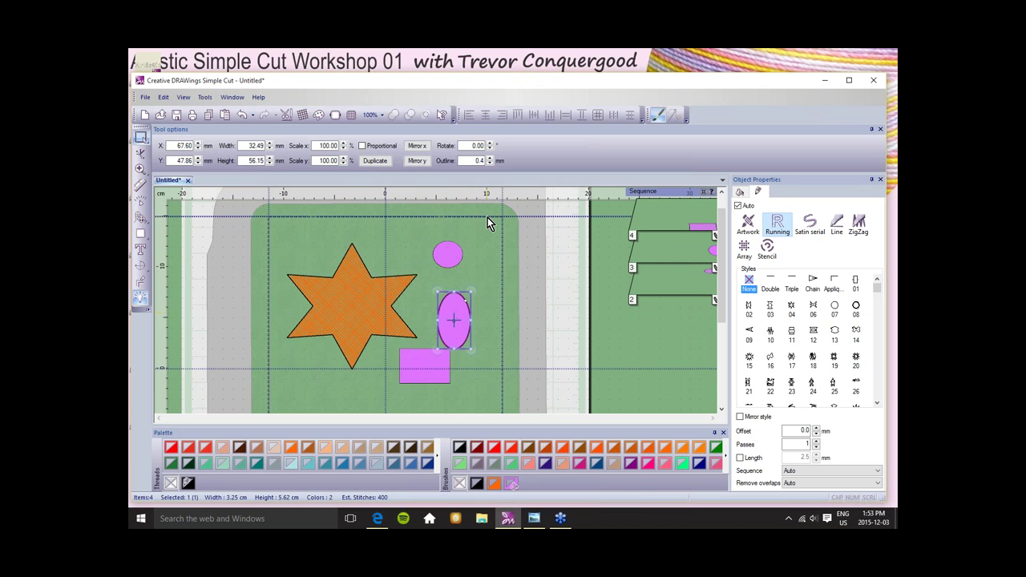
pyautogui.moveTo(487, 223); pyautogui.dragTo(419, 358)
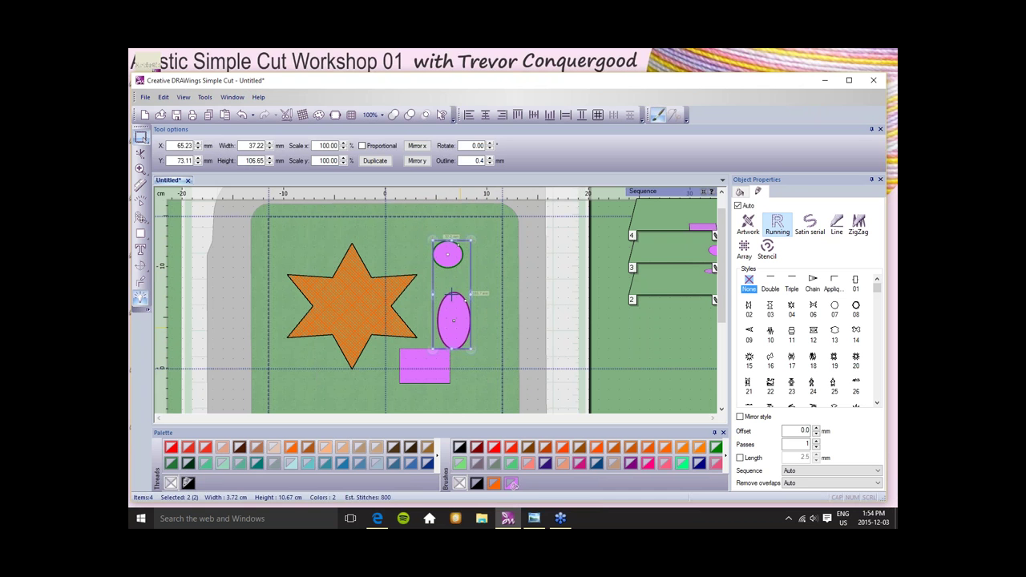
pyautogui.moveTo(464, 323)
pyautogui.mouseDown()
pyautogui.moveTo(493, 298)
pyautogui.moveTo(470, 318)
pyautogui.mouseUp()
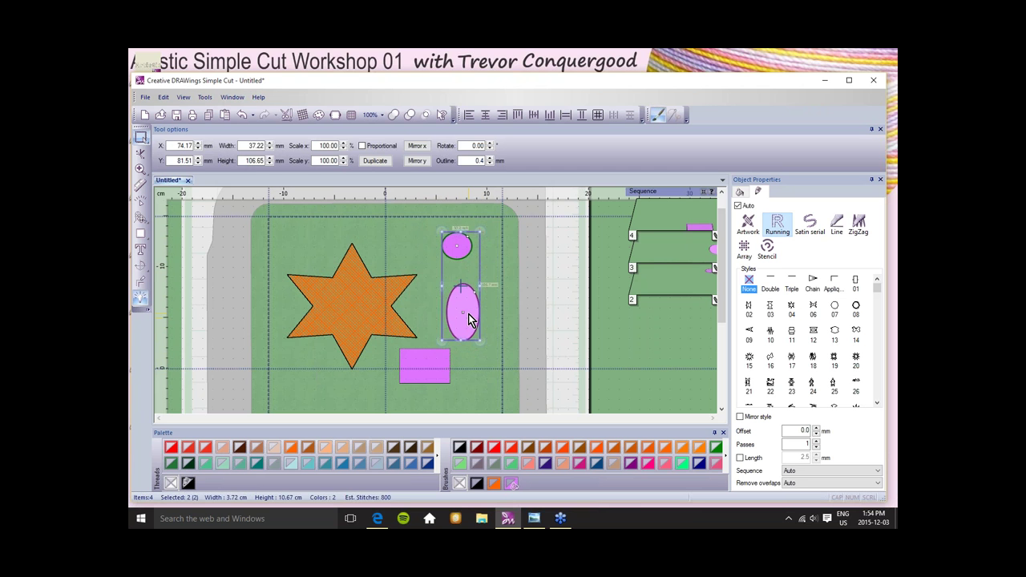
pyautogui.moveTo(479, 341); pyautogui.dragTo(491, 374)
pyautogui.moveTo(441, 300); pyautogui.dragTo(410, 299)
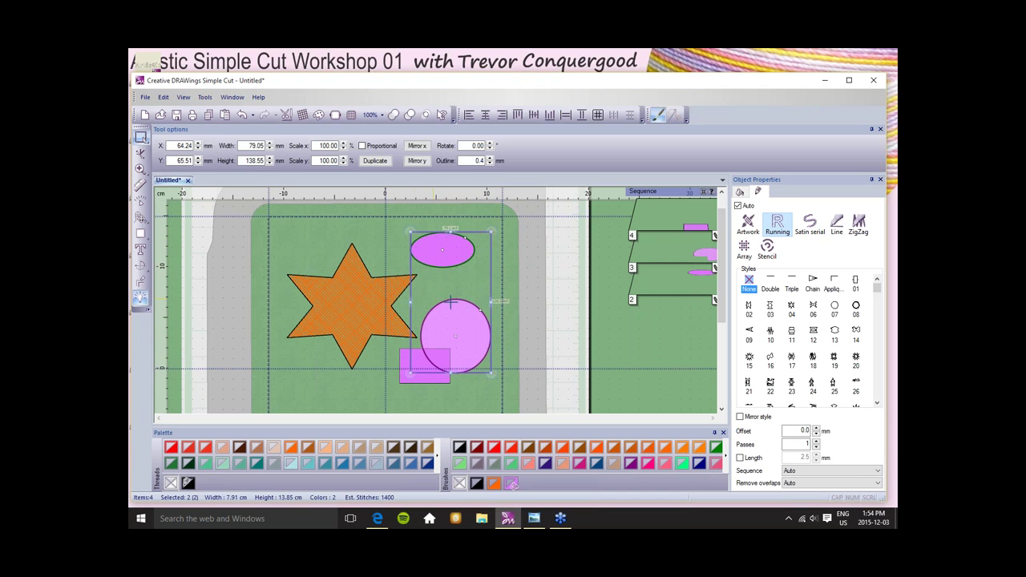
# Select only the upper ellipse and move it to about X 51 mm, Y 119 mm.
pyautogui.click(436, 251)
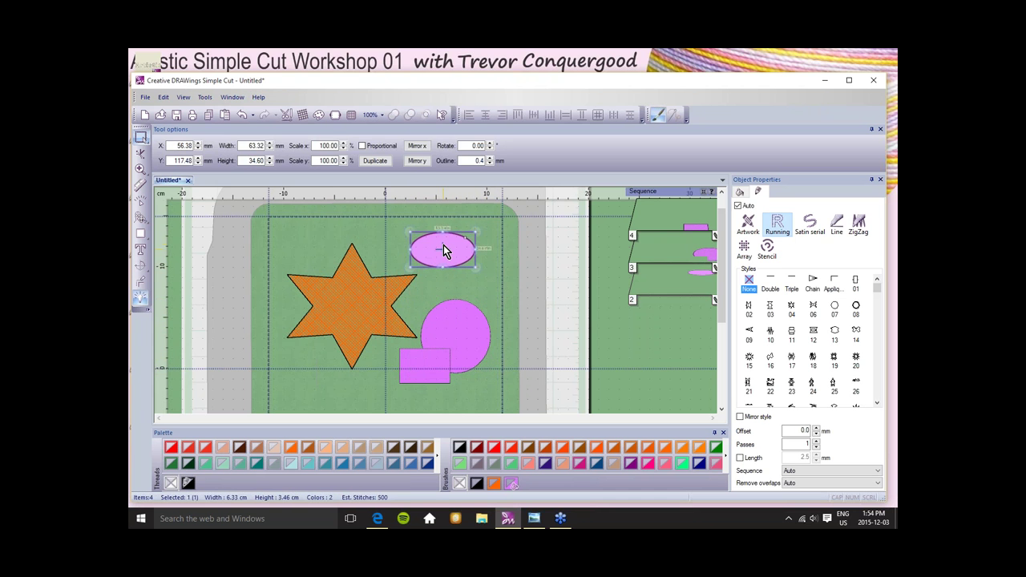
pyautogui.scroll(2, 445, 243)
pyautogui.scroll(4, 445, 246)
pyautogui.scroll(3, 459, 234)
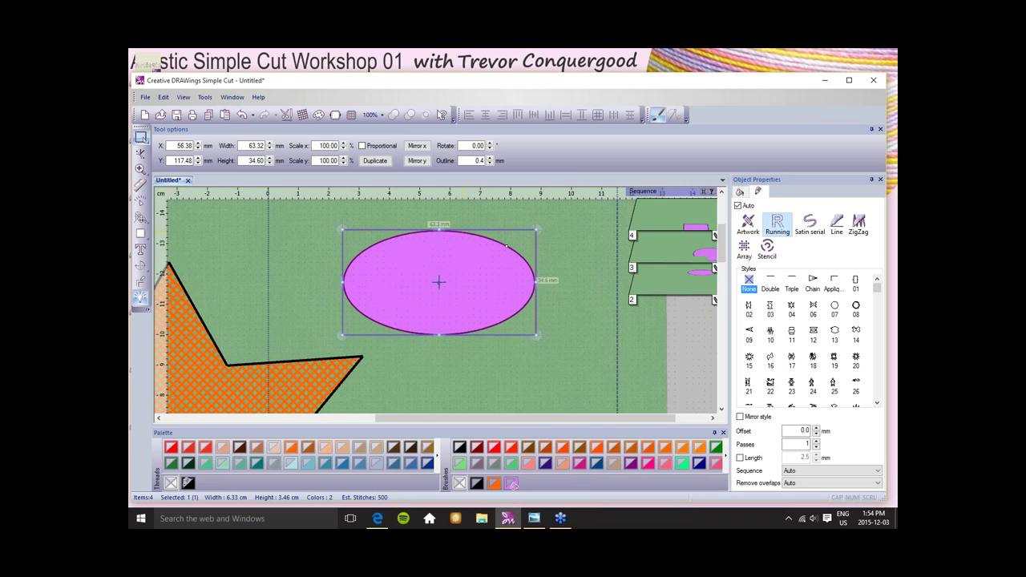
pyautogui.click(140, 137)
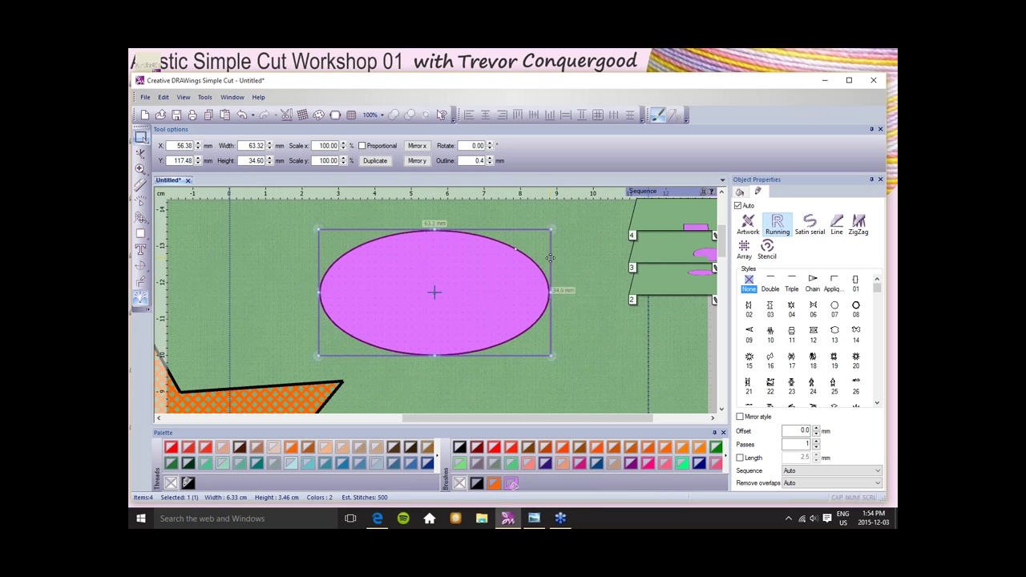
pyautogui.moveTo(551, 258); pyautogui.dragTo(497, 248)
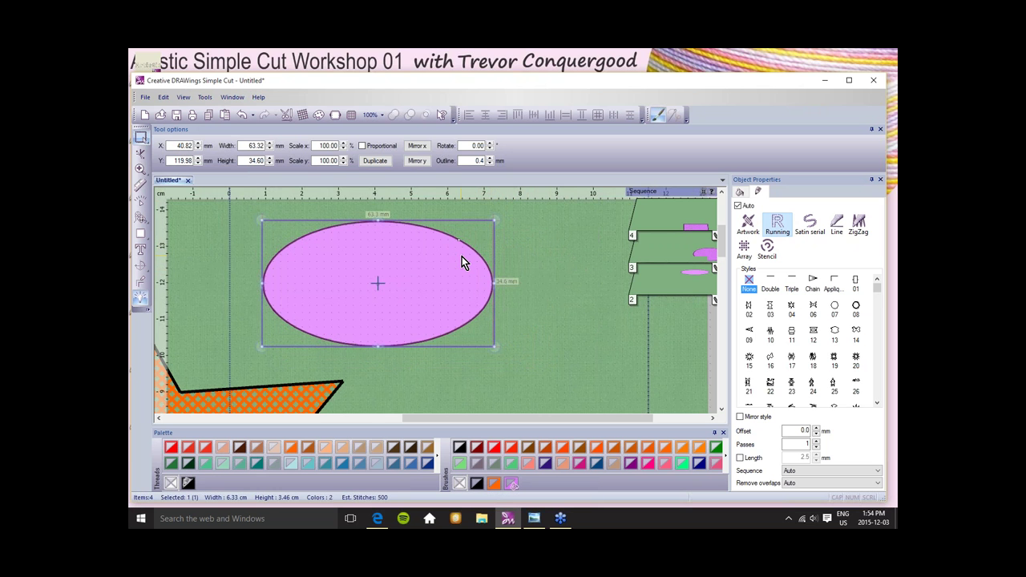
pyautogui.moveTo(461, 256); pyautogui.dragTo(484, 273)
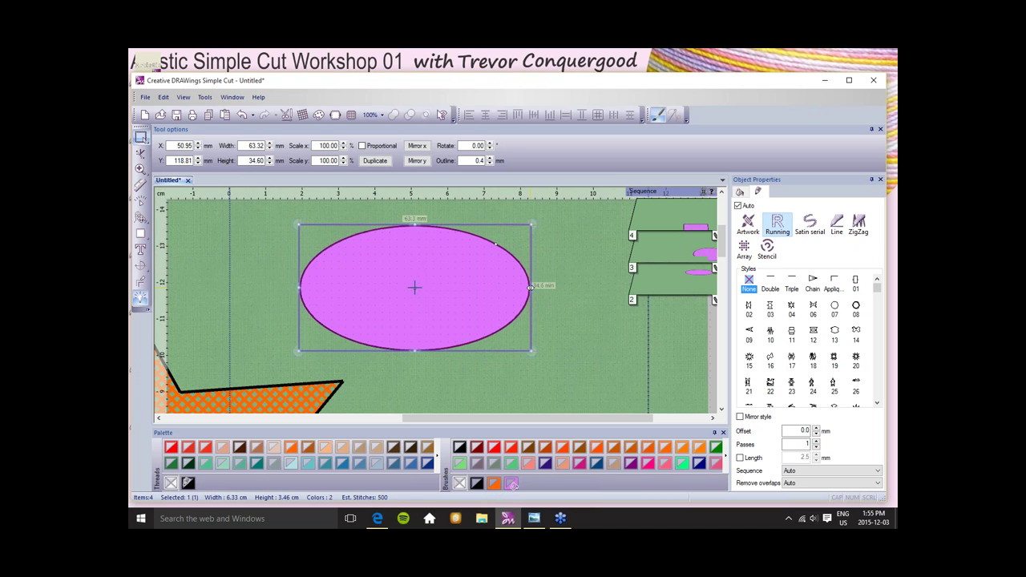
# Resize the upper ellipse from its side and corner to about 55 mm wide and 28 mm high.
pyautogui.moveTo(530, 286); pyautogui.dragTo(554, 285)
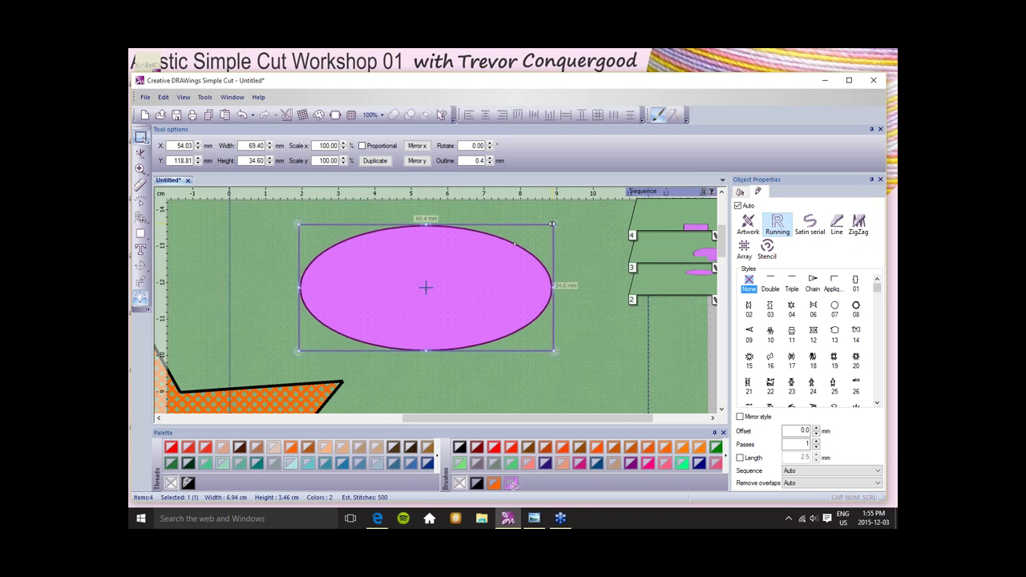
pyautogui.moveTo(553, 222); pyautogui.dragTo(507, 245)
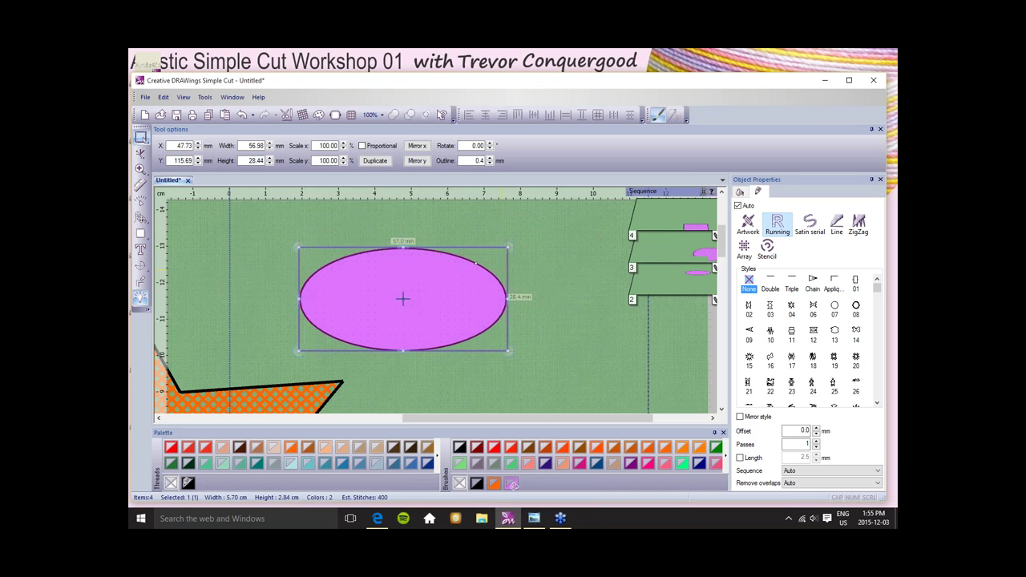
pyautogui.moveTo(508, 298); pyautogui.dragTo(540, 297)
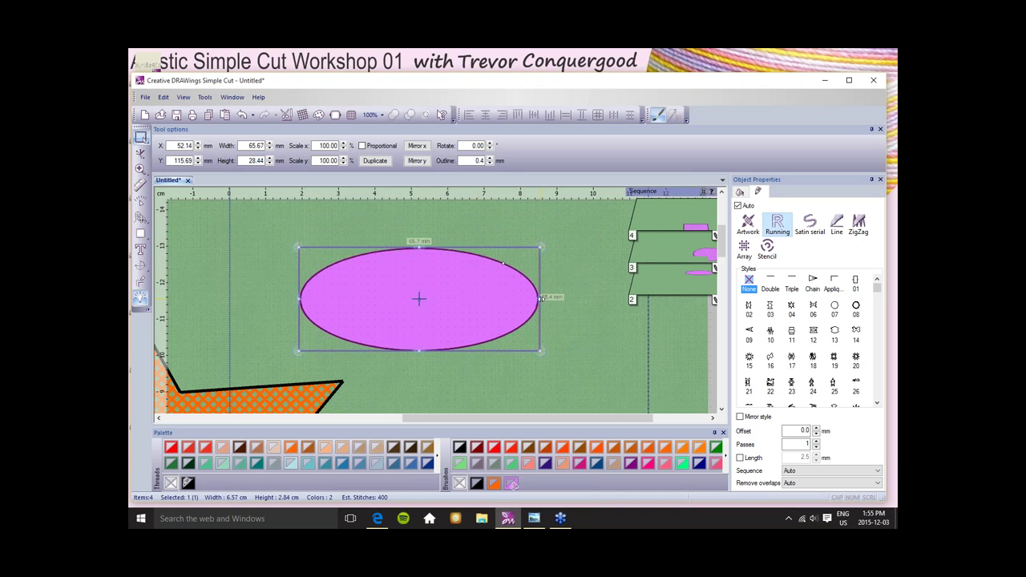
pyautogui.moveTo(541, 298); pyautogui.dragTo(500, 298)
pyautogui.rightClick(499, 191)
pyautogui.click(395, 137)
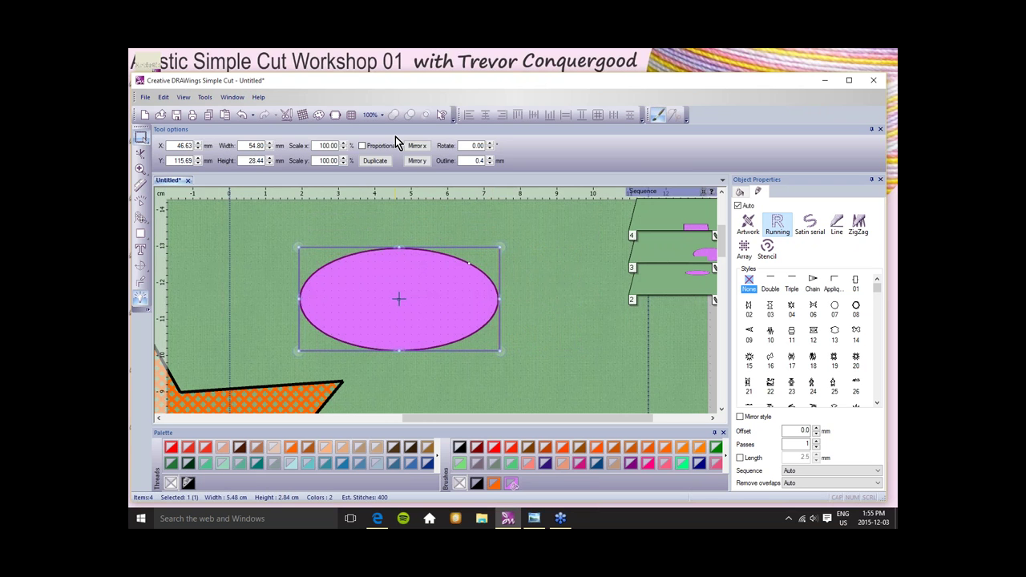
# Set the program's measurement system to U.S. in the general options.
pyautogui.click(206, 97)
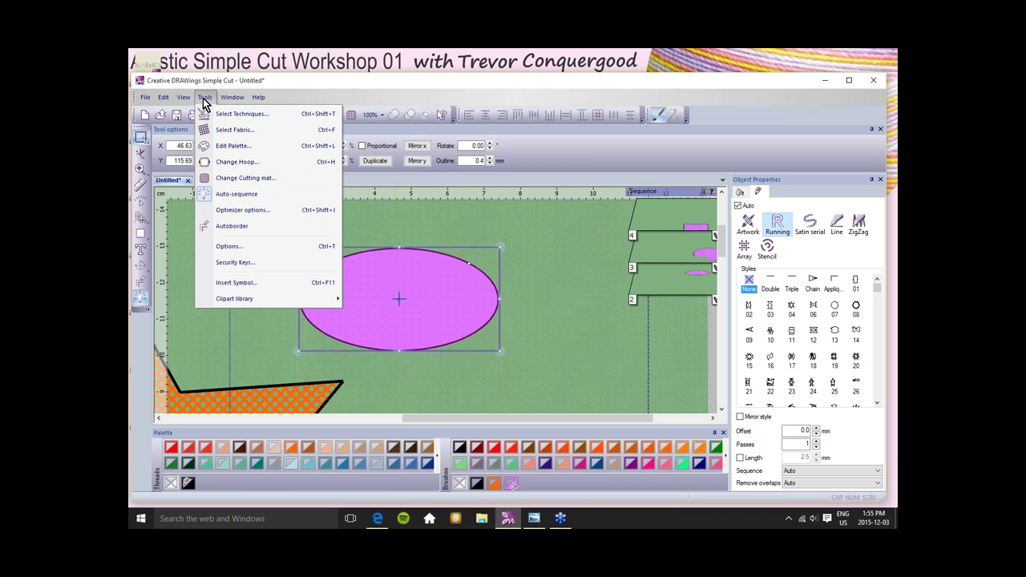
pyautogui.click(224, 248)
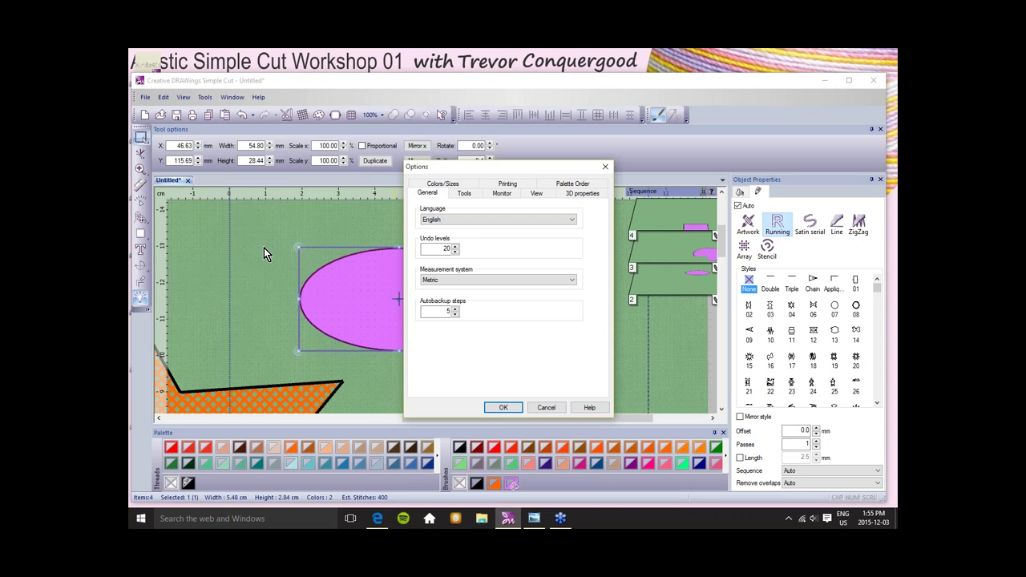
pyautogui.click(484, 283)
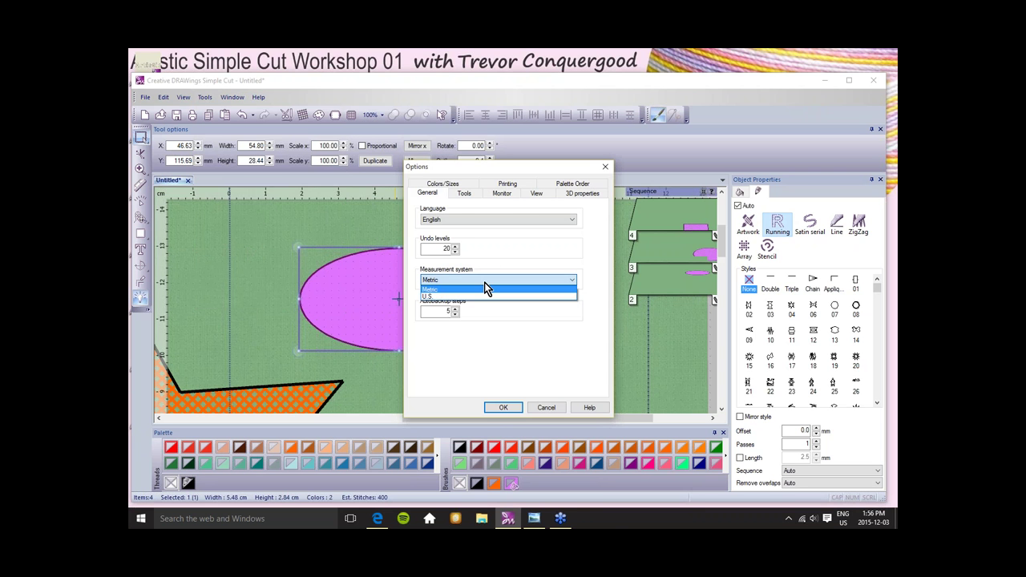
pyautogui.click(458, 296)
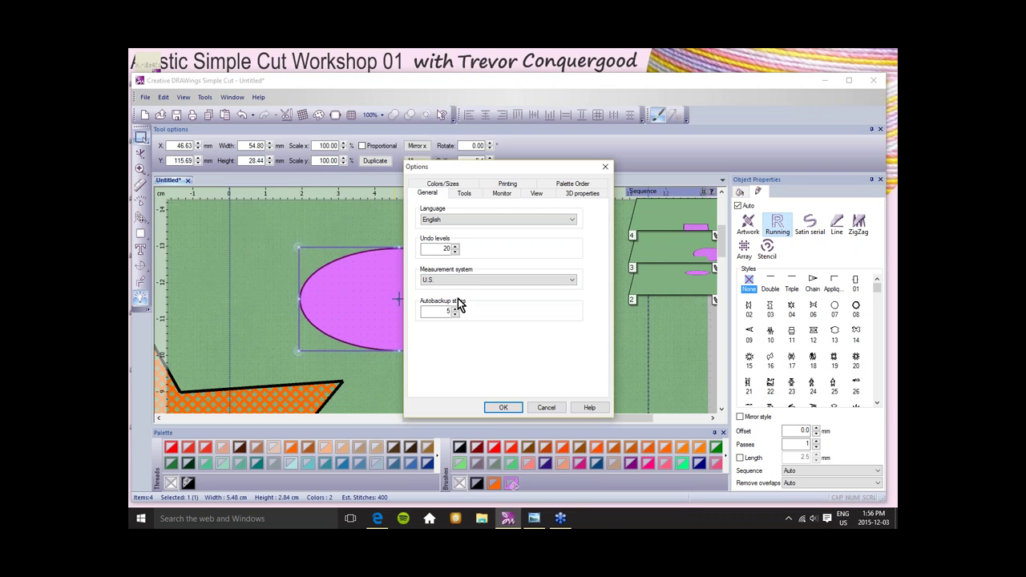
pyautogui.click(503, 409)
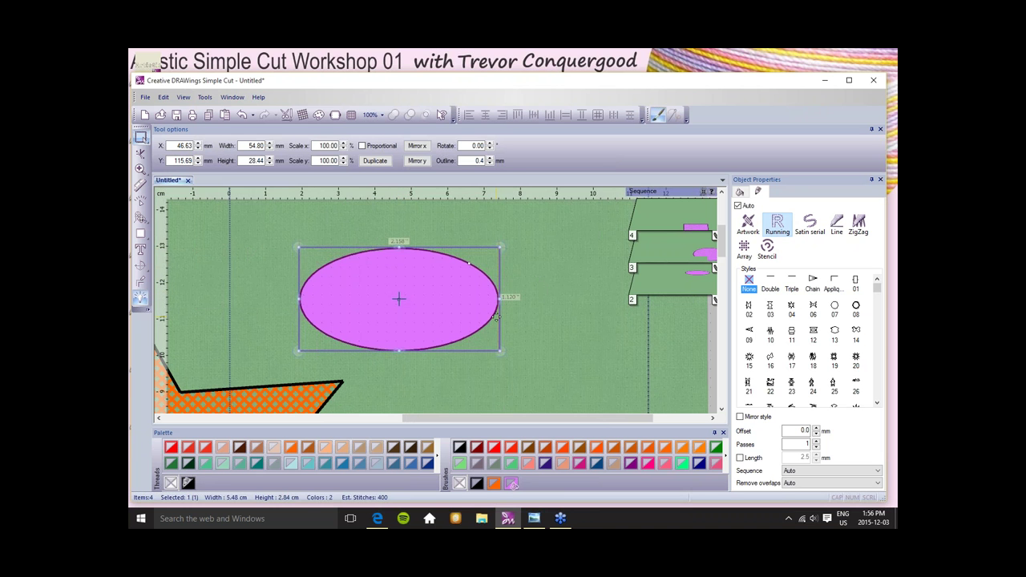
# Resize the upper ellipse from its side and corner to about 2.17 in wide and 1.25 in high.
pyautogui.moveTo(499, 300); pyautogui.dragTo(479, 300)
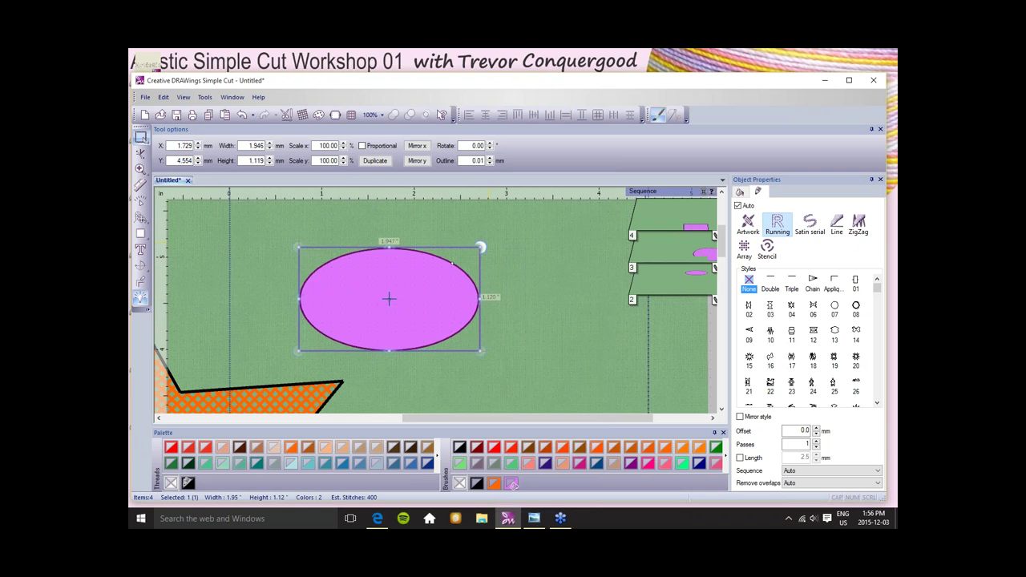
pyautogui.moveTo(480, 248); pyautogui.dragTo(501, 234)
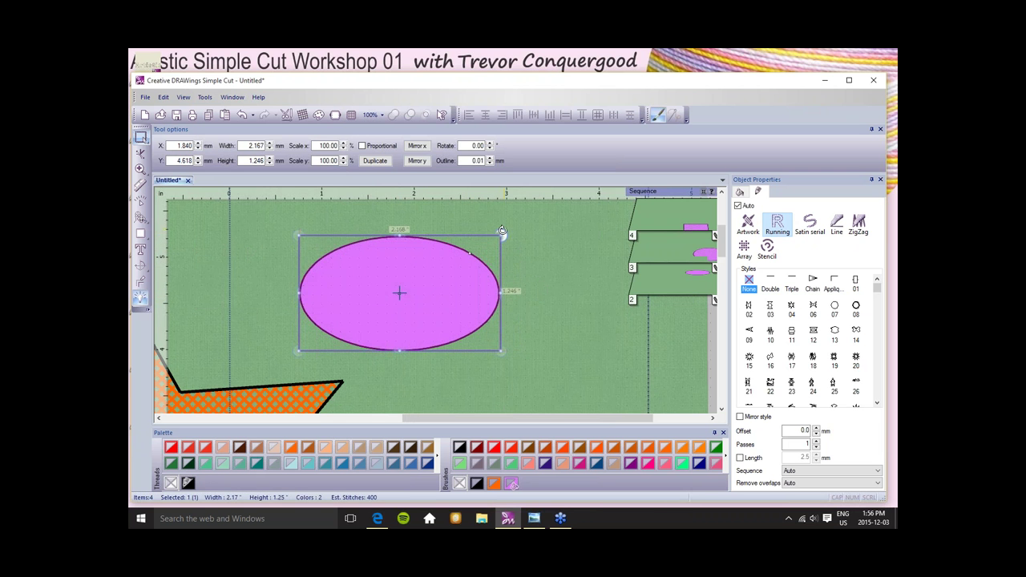
# Rotate the upper ellipse counterclockwise and then clockwise about its centre, shrinking it slightly in between, until it slopes down to the right.
pyautogui.scroll(-1, 501, 236)
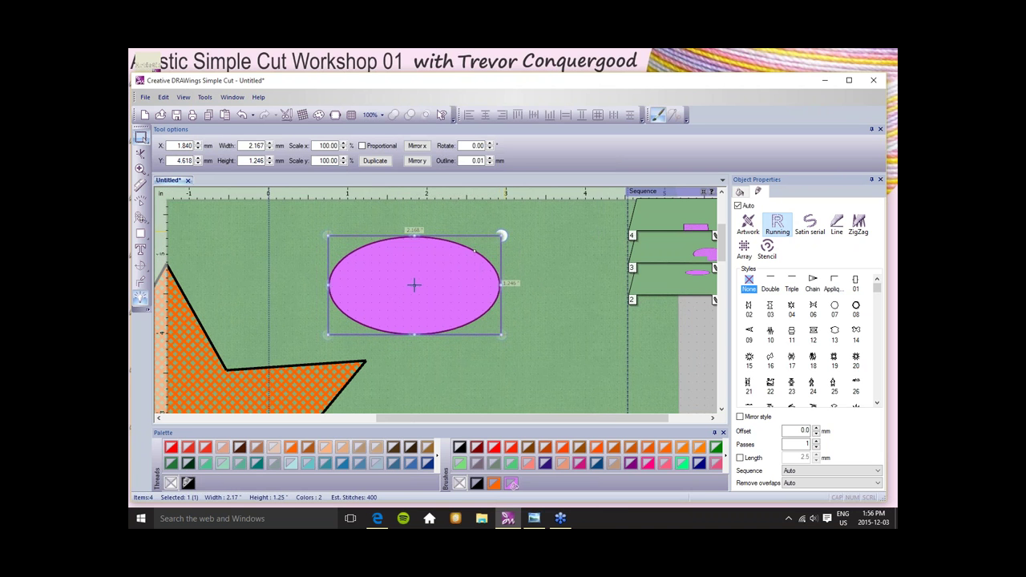
pyautogui.moveTo(504, 232)
pyautogui.mouseDown()
pyautogui.moveTo(511, 313)
pyautogui.moveTo(493, 222)
pyautogui.mouseUp()
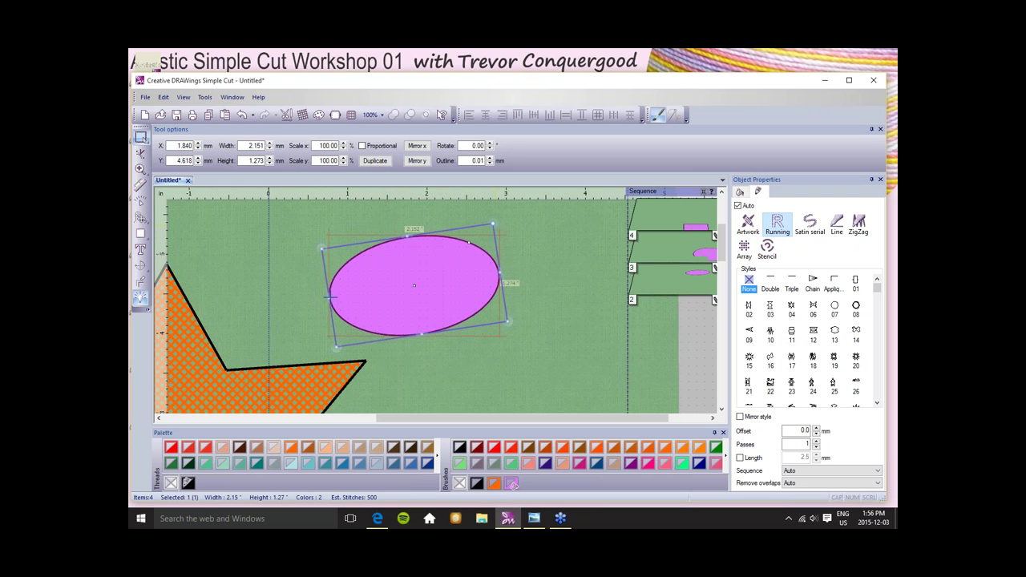
pyautogui.moveTo(496, 223); pyautogui.dragTo(485, 231)
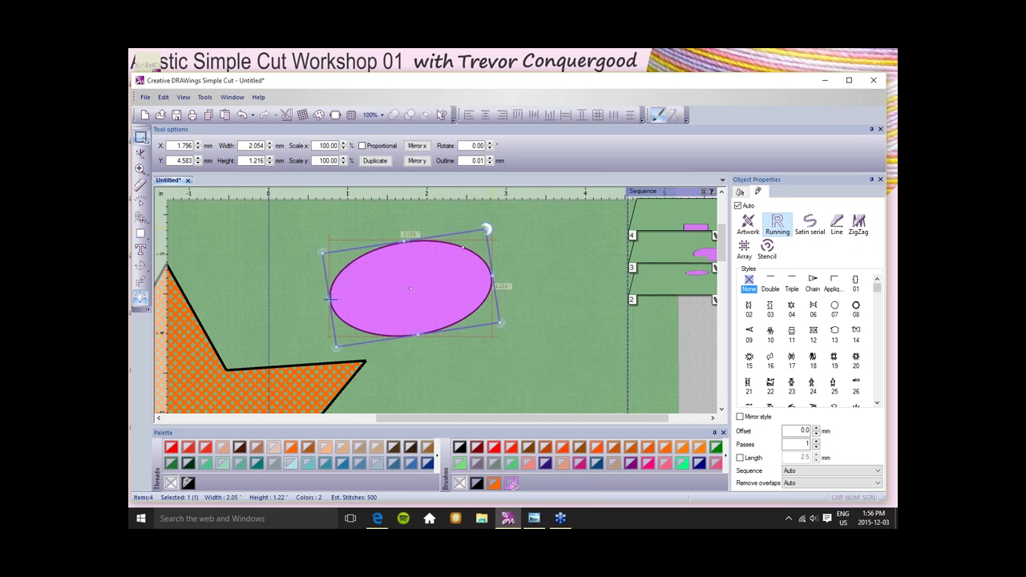
pyautogui.moveTo(490, 231); pyautogui.dragTo(463, 239)
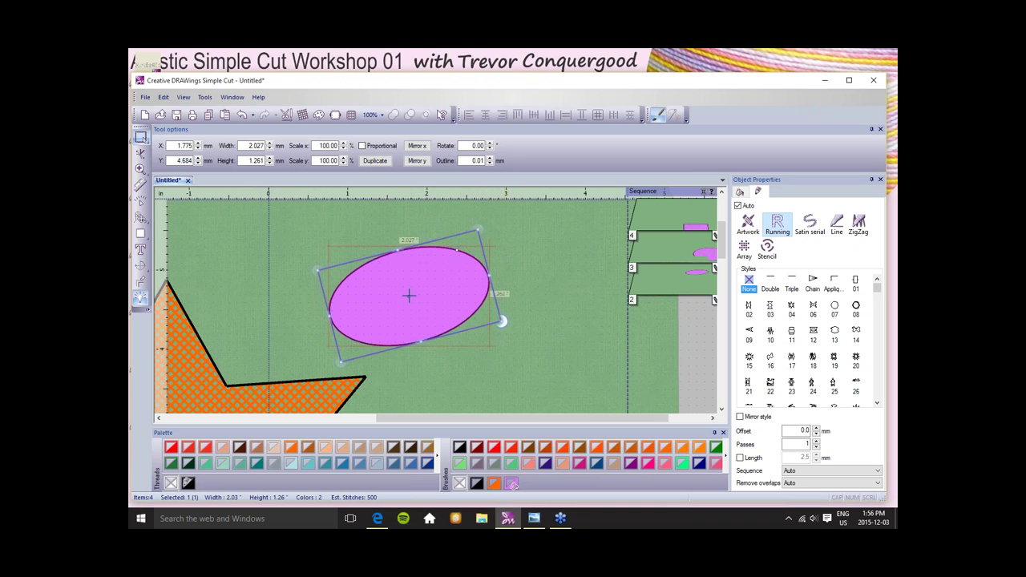
pyautogui.moveTo(502, 323); pyautogui.dragTo(486, 350)
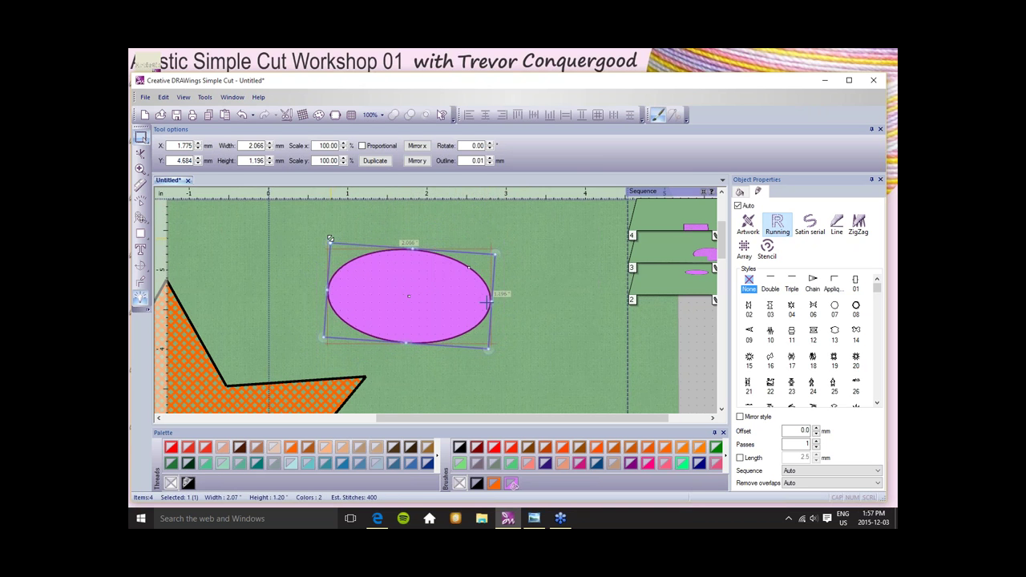
pyautogui.moveTo(329, 243); pyautogui.dragTo(426, 256)
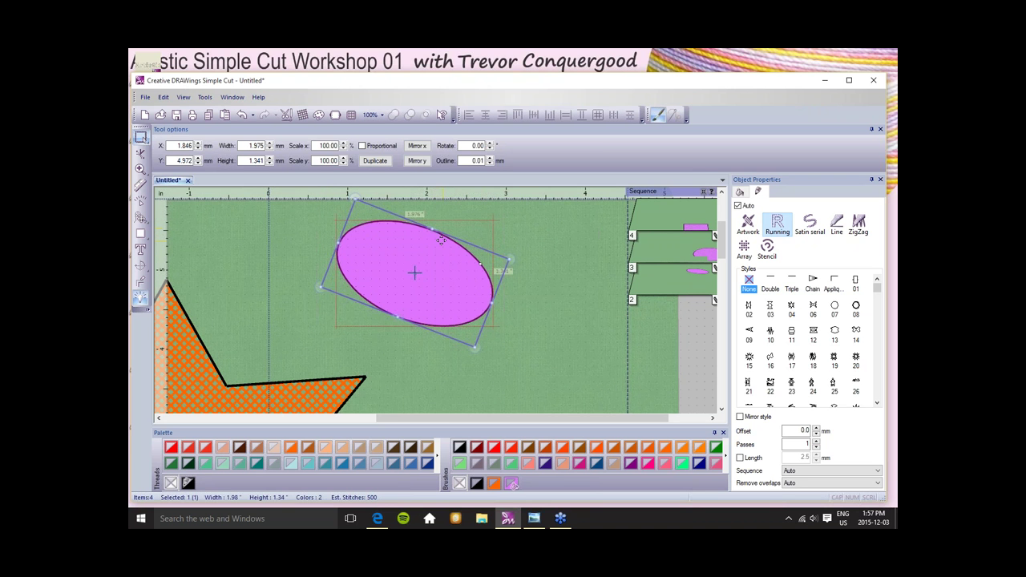
# Skew the tilted ellipse along its sides into a long, flat, nearly horizontal ellipse and deselect it.
pyautogui.moveTo(431, 228); pyautogui.dragTo(388, 210)
pyautogui.moveTo(490, 255); pyautogui.dragTo(549, 273)
pyautogui.click(441, 353)
# Draw a rectangle about 2.36 × 0.50 in below the ellipse and skew it into a right-leaning parallelogram about 2.94 in wide.
pyautogui.click(141, 234)
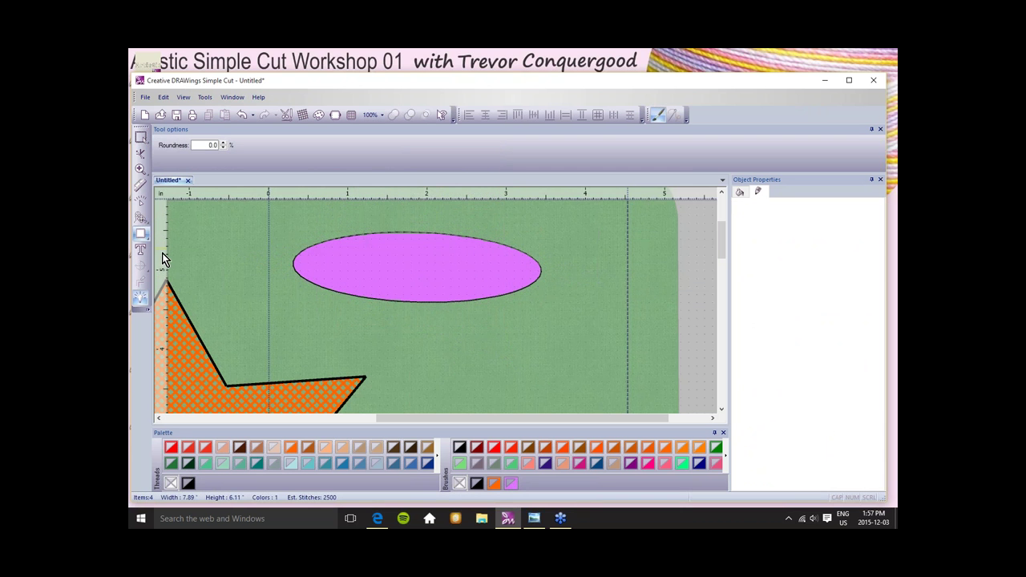
pyautogui.moveTo(342, 323); pyautogui.dragTo(535, 361)
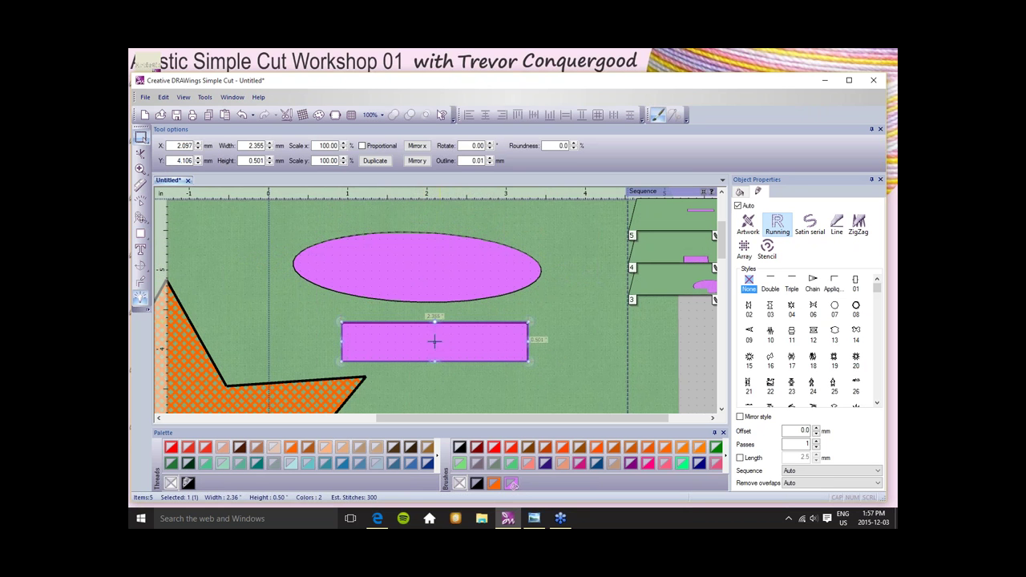
pyautogui.moveTo(434, 321); pyautogui.dragTo(458, 309)
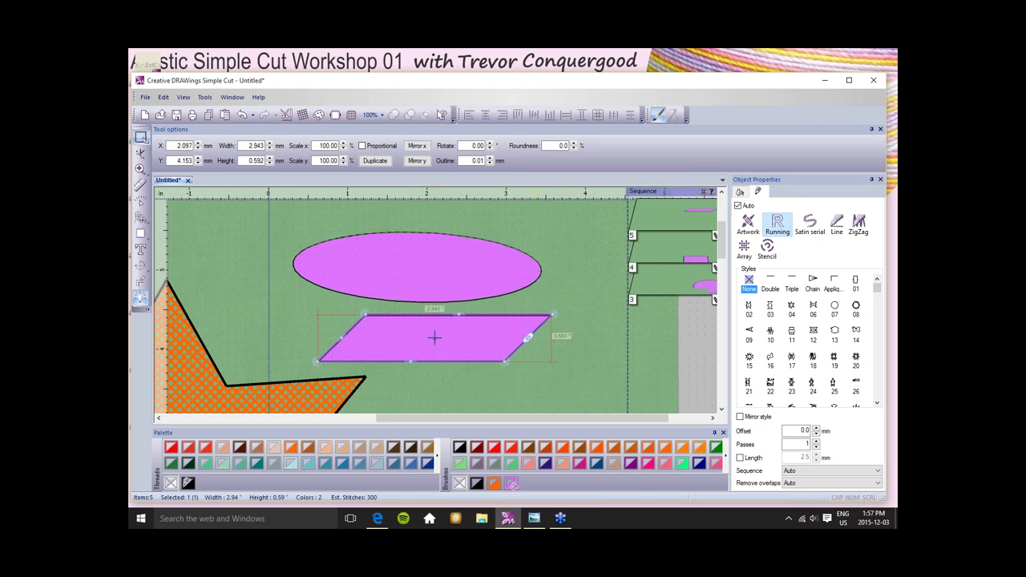
# Clear the selection and select the parallelogram below the ellipse again.
pyautogui.click(138, 138)
pyautogui.click(297, 222)
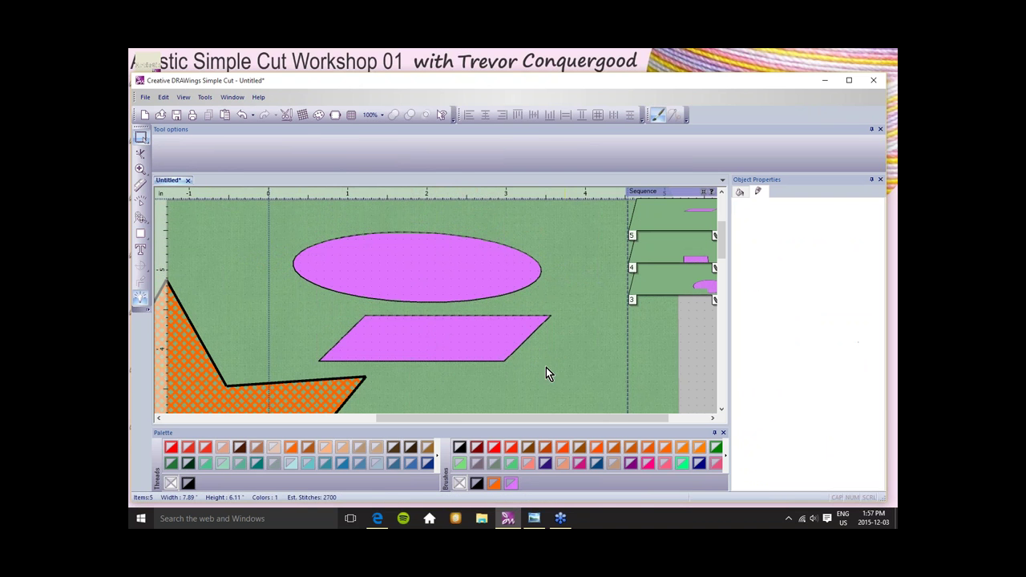
pyautogui.click(496, 315)
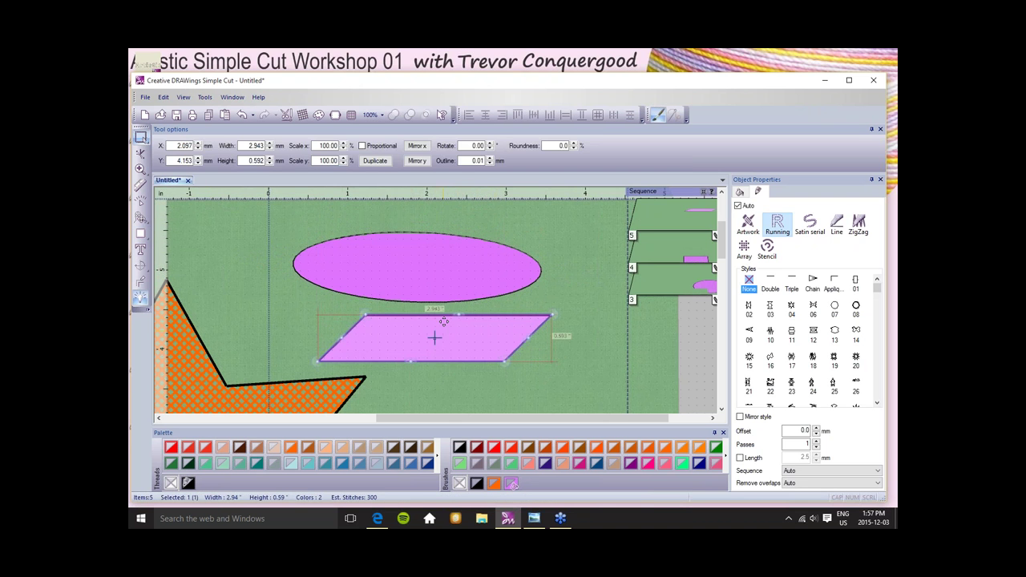
# Examine the parallelogram's shape nodes in node editing mode and deselect it.
pyautogui.scroll(1, 302, 329)
pyautogui.scroll(-1, 301, 329)
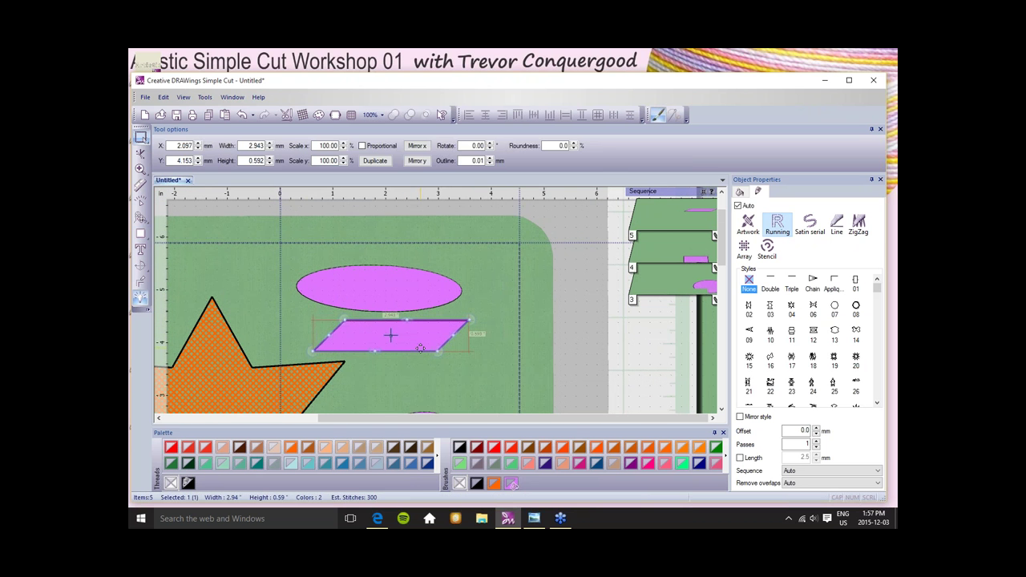
pyautogui.click(140, 157)
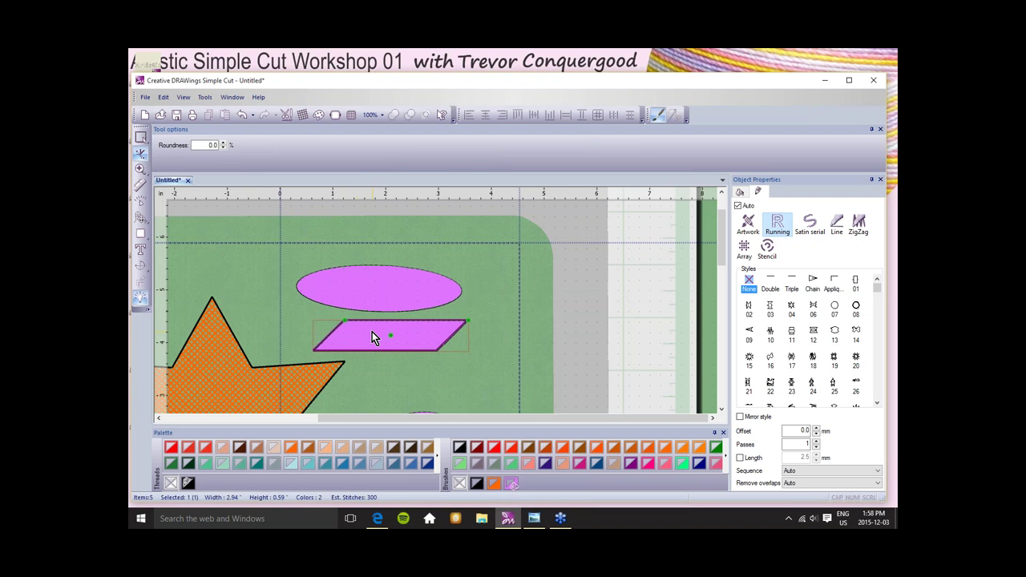
pyautogui.moveTo(344, 321)
pyautogui.mouseDown()
pyautogui.moveTo(337, 323)
pyautogui.moveTo(366, 328)
pyautogui.moveTo(344, 321)
pyautogui.mouseUp()
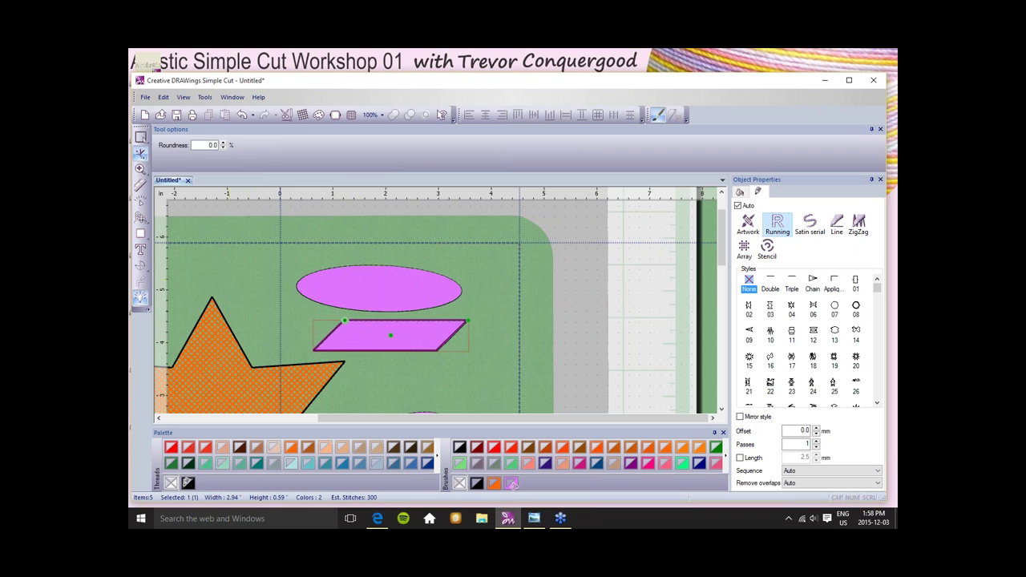
pyautogui.click(141, 137)
pyautogui.click(240, 278)
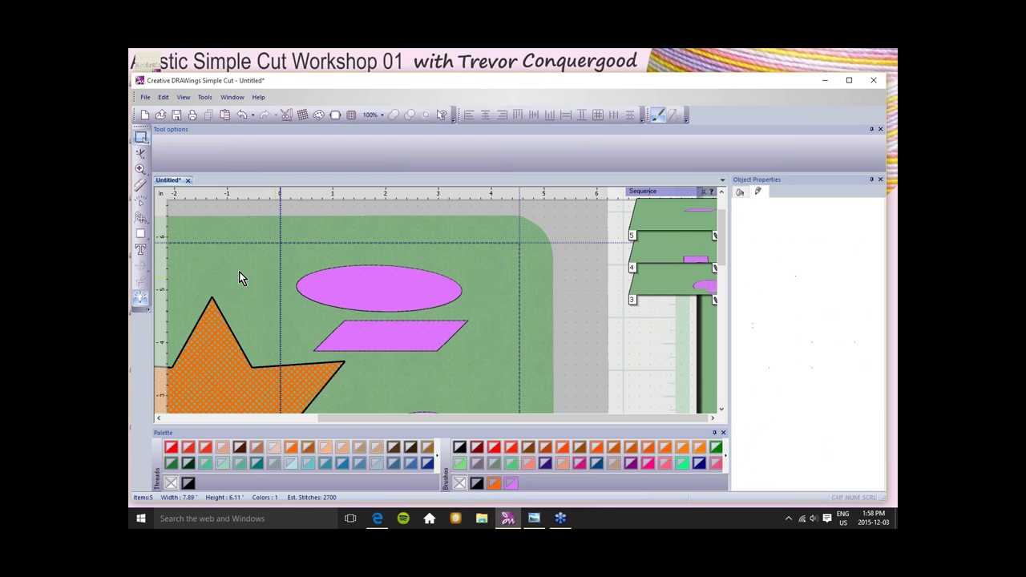
# Draw a rectangle about 1.14 inches wide and 0.90 inches high at the star's upper tip.
pyautogui.click(140, 233)
pyautogui.moveTo(200, 258); pyautogui.dragTo(260, 303)
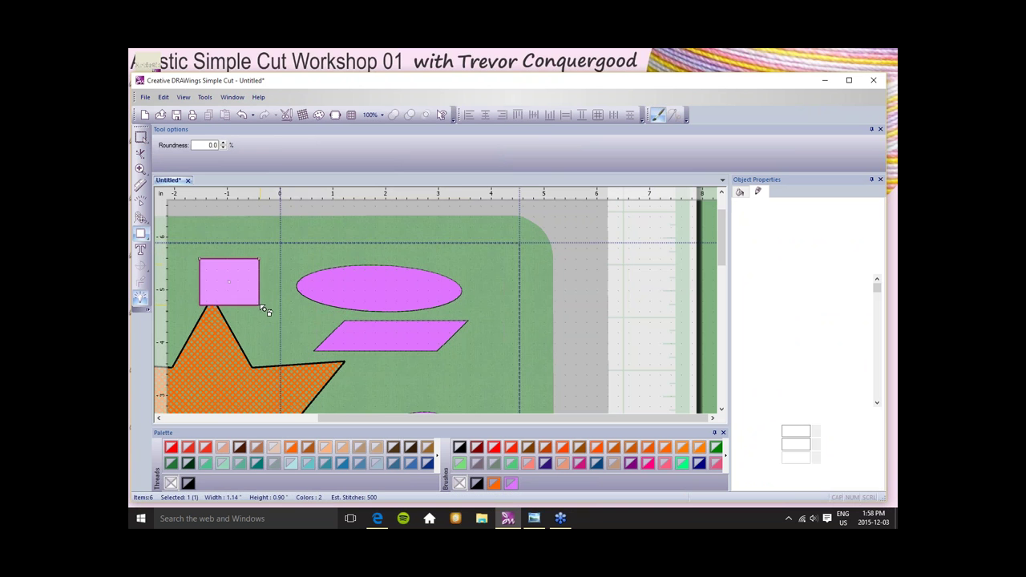
pyautogui.scroll(-1, 228, 283)
pyautogui.press('Escape')
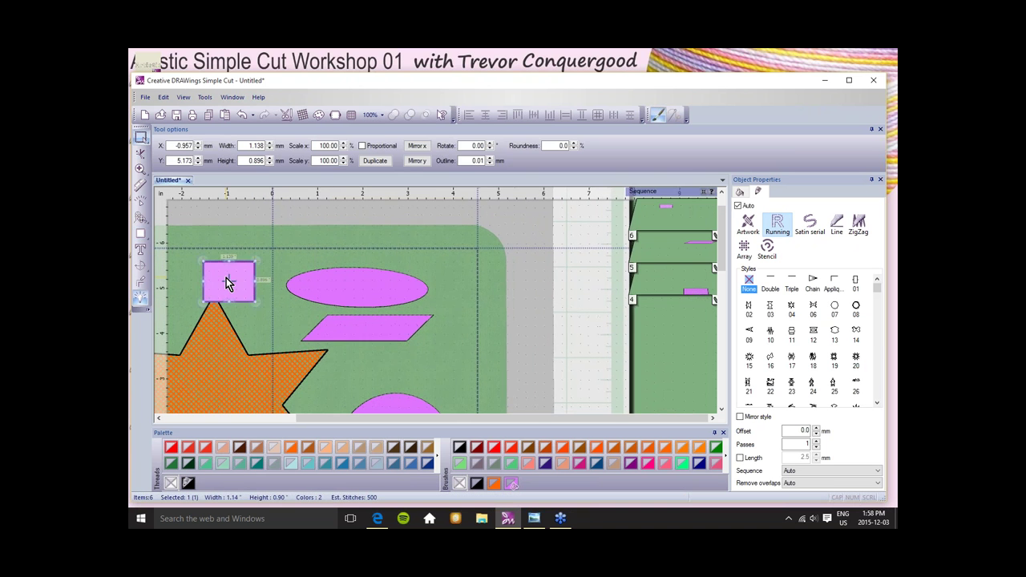
# Round the new rectangle's corners to about 34.6% roundness using node editing.
pyautogui.scroll(2, 231, 284)
pyautogui.scroll(3, 181, 262)
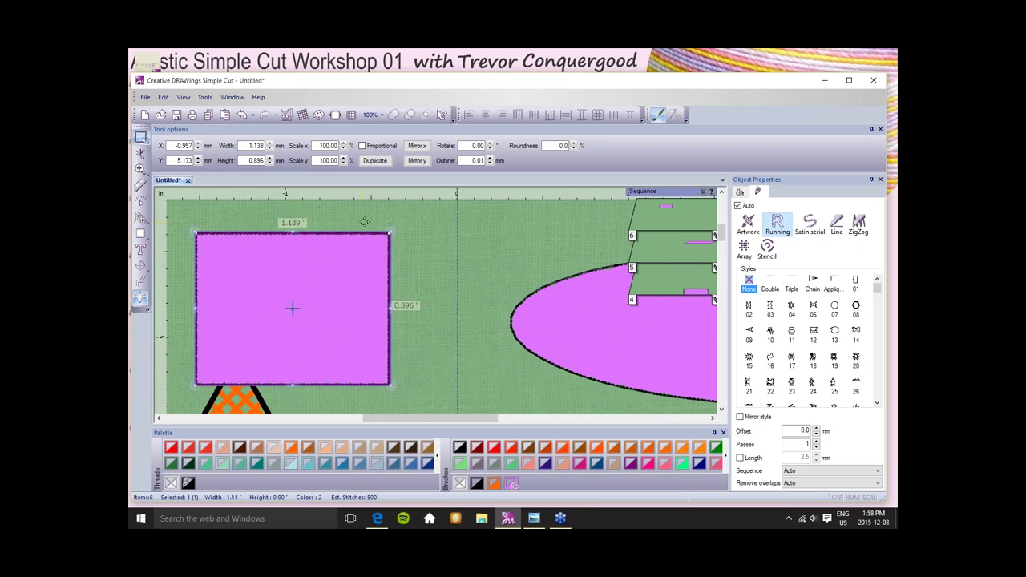
pyautogui.click(140, 155)
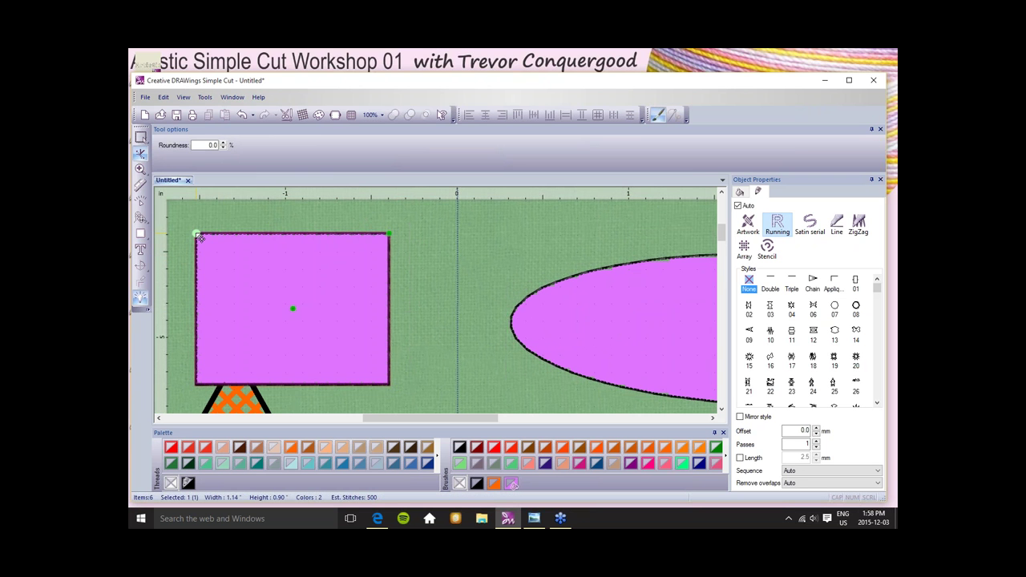
pyautogui.moveTo(198, 238); pyautogui.dragTo(226, 278)
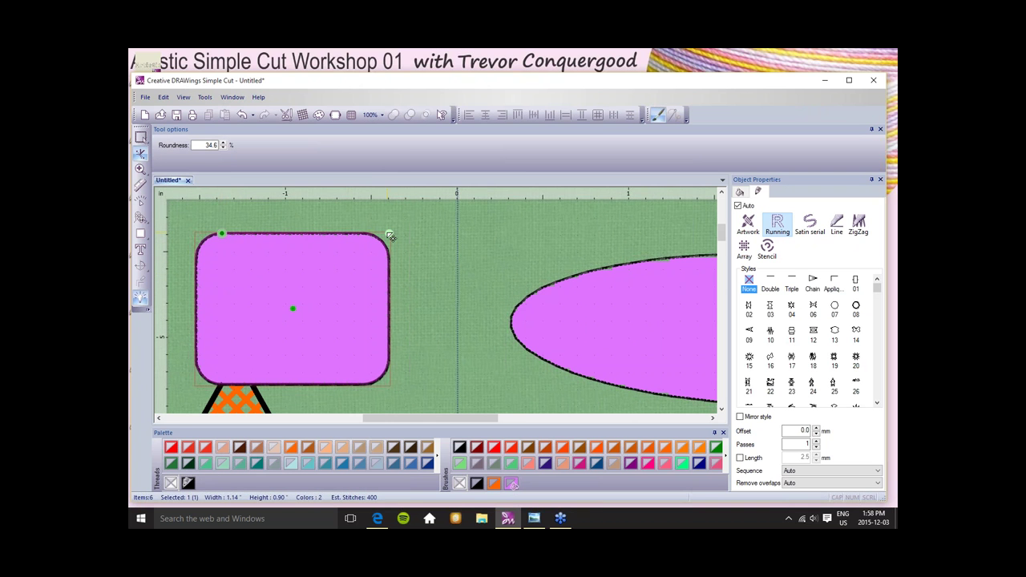
# Reshape the rounded rectangle to about 1.21 by 0.41 inches and move it slightly up and right, clear of the star.
pyautogui.moveTo(392, 238); pyautogui.dragTo(394, 276)
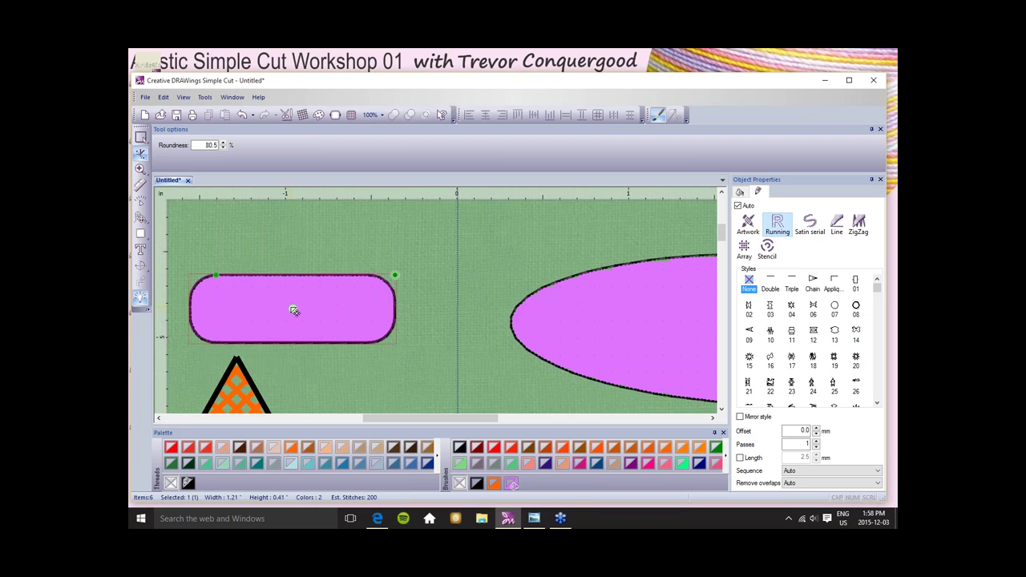
pyautogui.moveTo(294, 311); pyautogui.dragTo(320, 273)
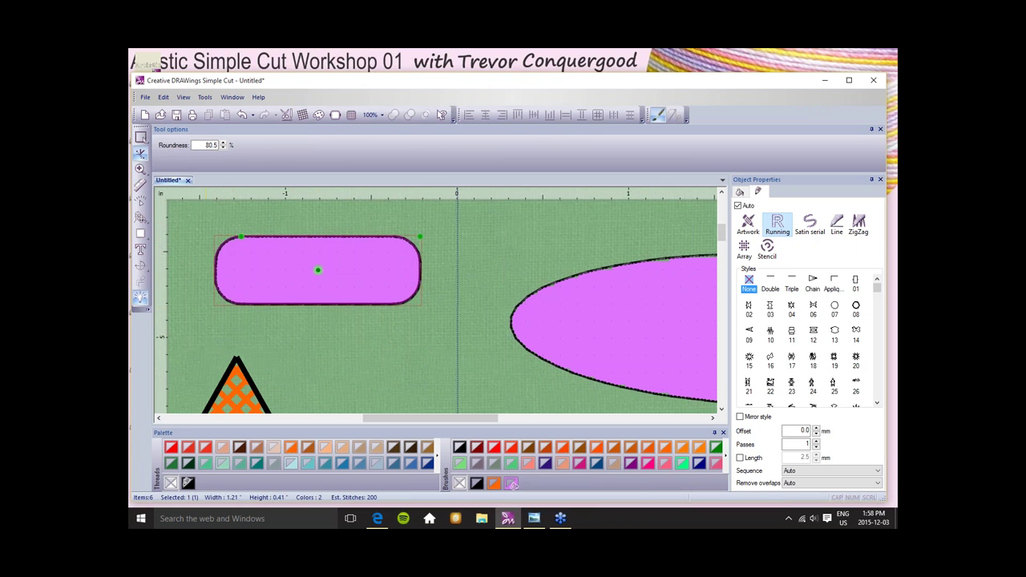
pyautogui.click(141, 138)
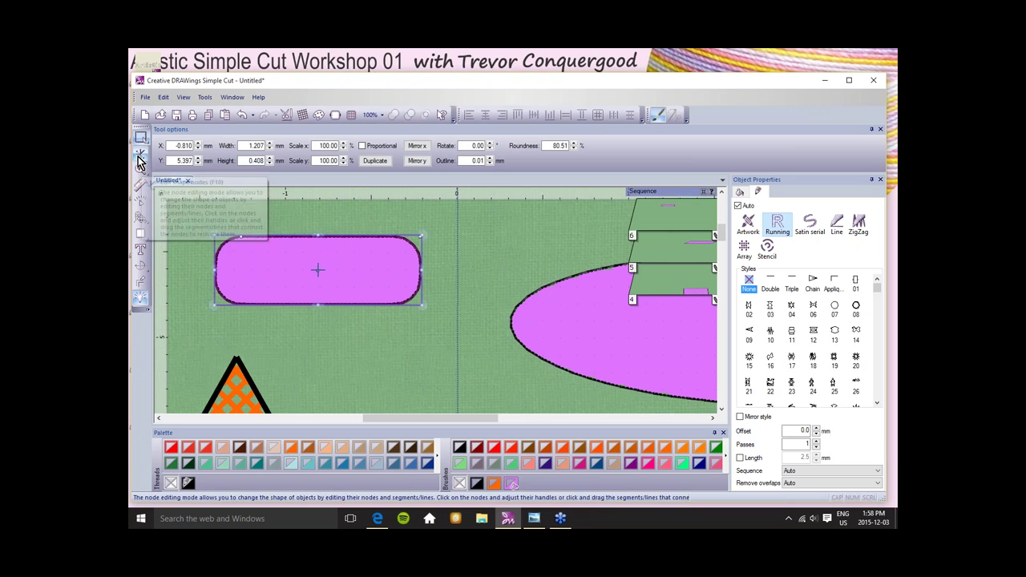
# Move the orange star slightly left and rotate it to a start angle of about 98.3° using its nodes.
pyautogui.scroll(1, 307, 326)
pyautogui.scroll(-4, 306, 325)
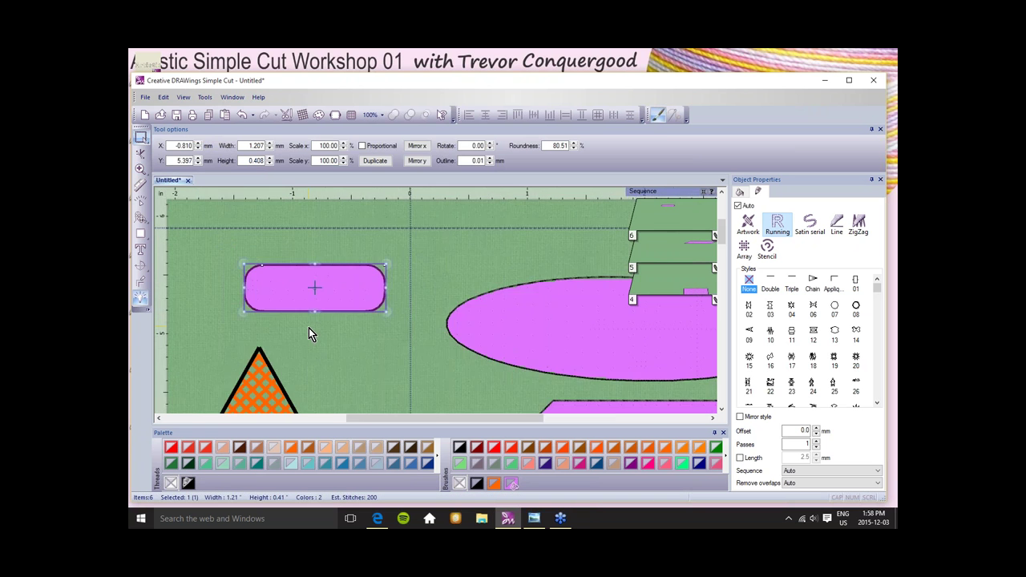
pyautogui.click(327, 374)
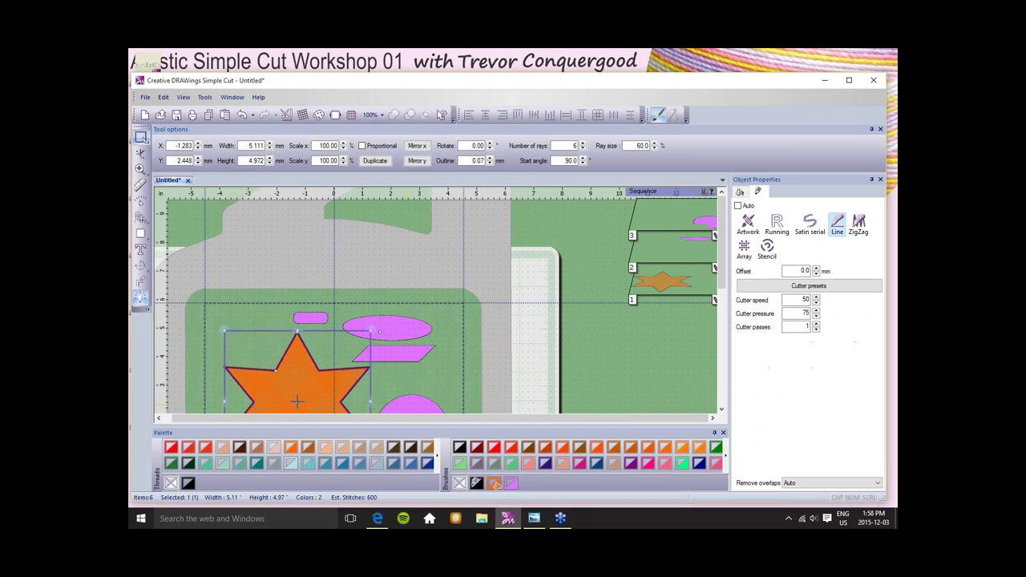
pyautogui.click(720, 409)
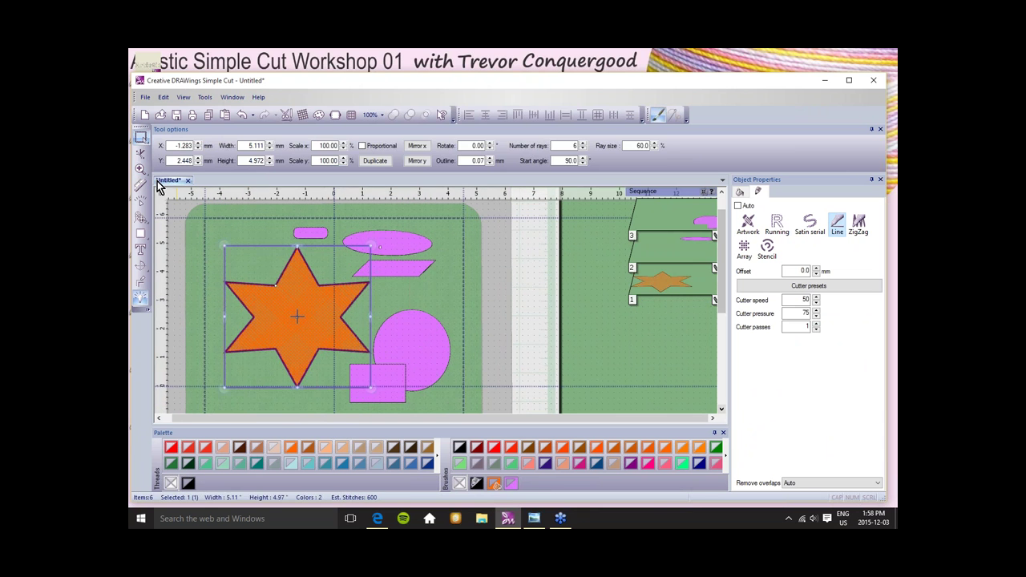
pyautogui.click(141, 154)
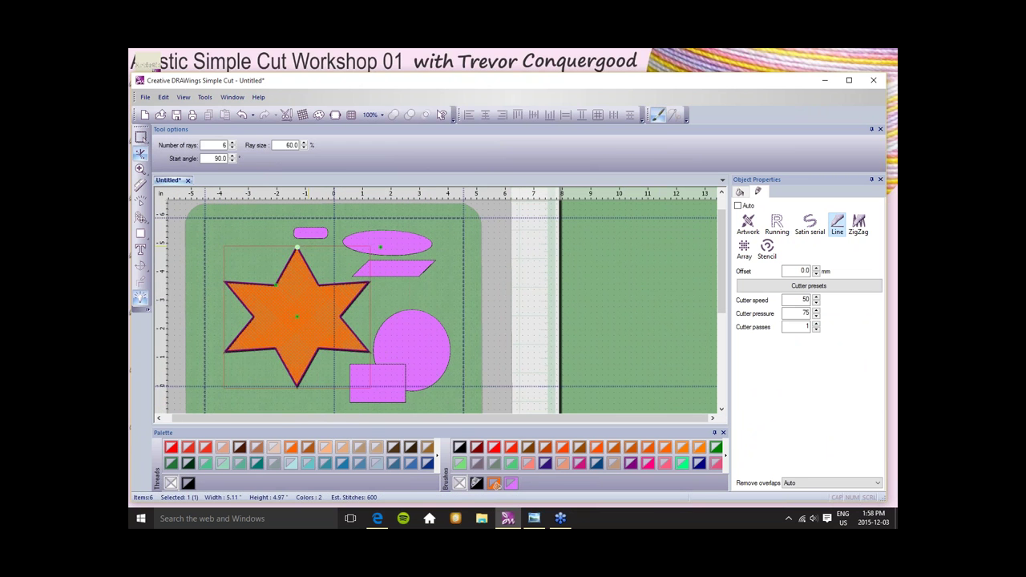
pyautogui.moveTo(299, 319); pyautogui.dragTo(288, 319)
pyautogui.moveTo(291, 250); pyautogui.dragTo(275, 246)
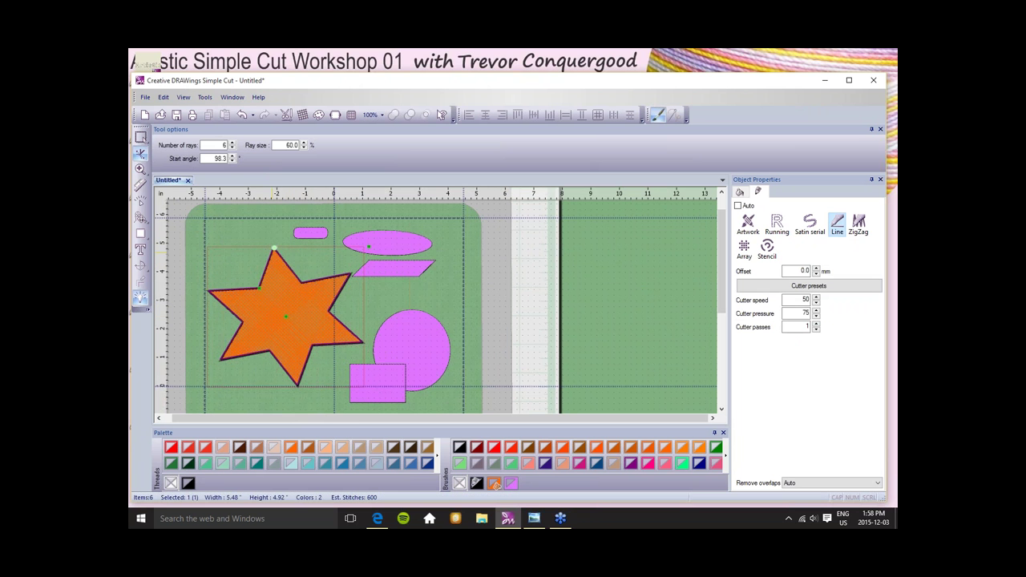
# Reshape the star's rays to a ray size of about 43.8% and deselect it.
pyautogui.moveTo(263, 291)
pyautogui.mouseDown()
pyautogui.moveTo(271, 302)
pyautogui.moveTo(252, 277)
pyautogui.moveTo(270, 294)
pyautogui.mouseUp()
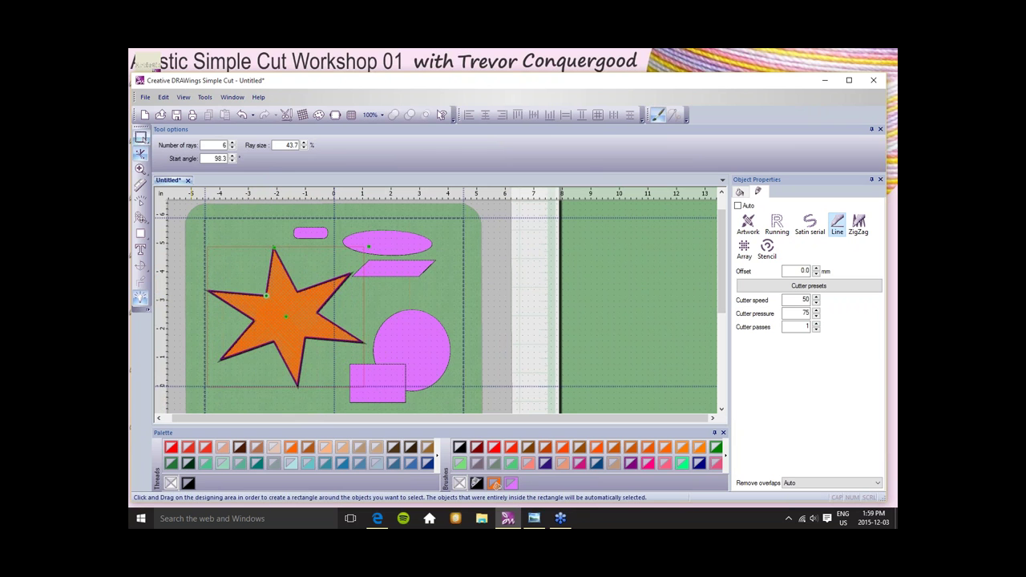
pyautogui.click(139, 138)
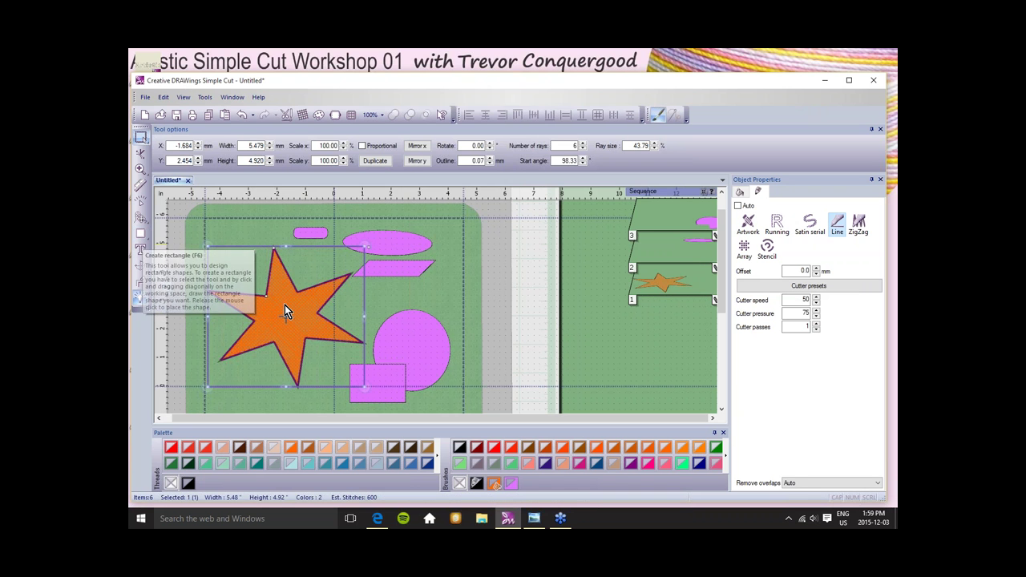
pyautogui.click(138, 138)
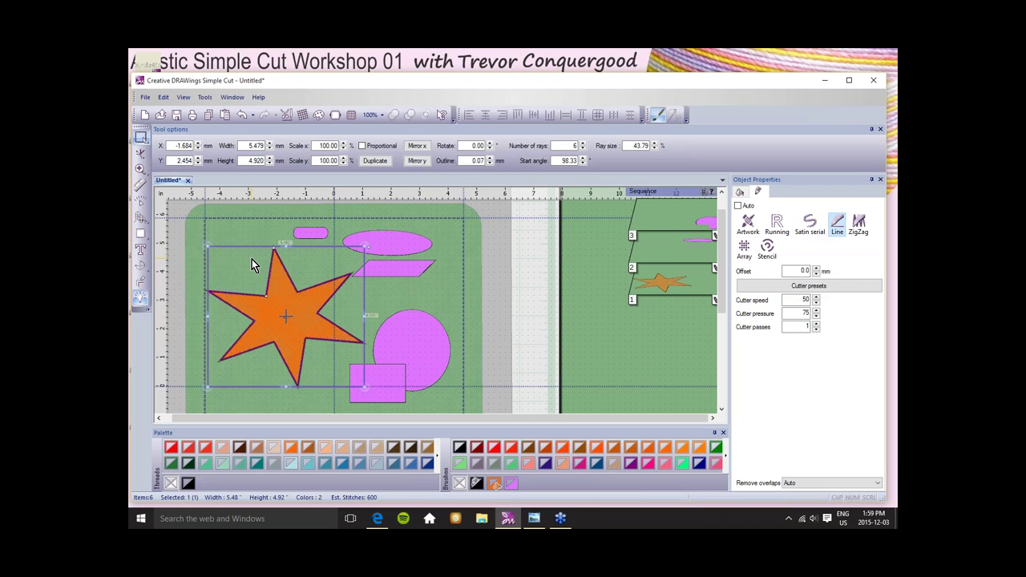
pyautogui.click(391, 292)
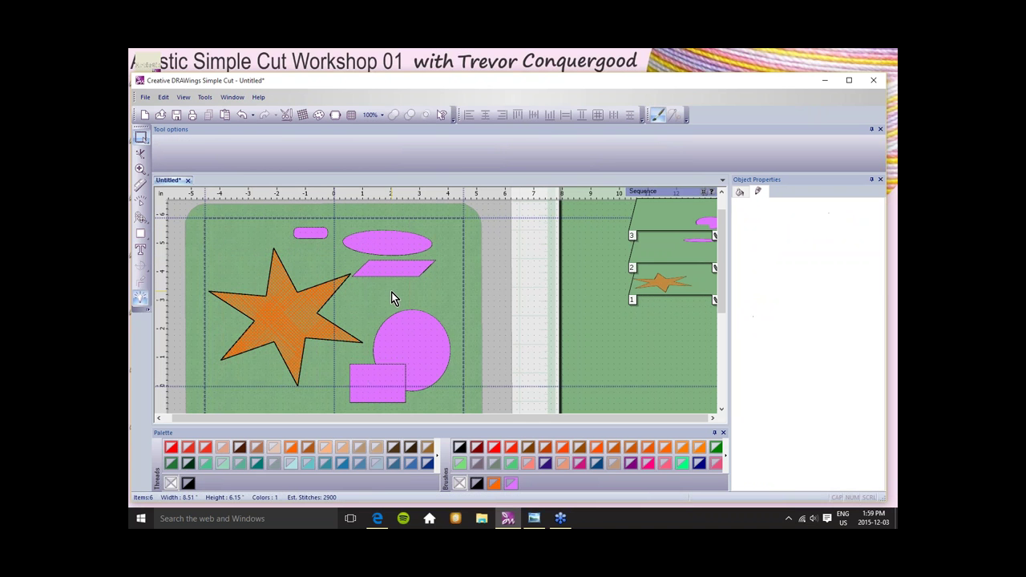
# Resize the small rounded rectangle to 4 inches wide by 2 inches high and position it over the star's top at about X -2.016, Y 4.875.
pyautogui.click(310, 236)
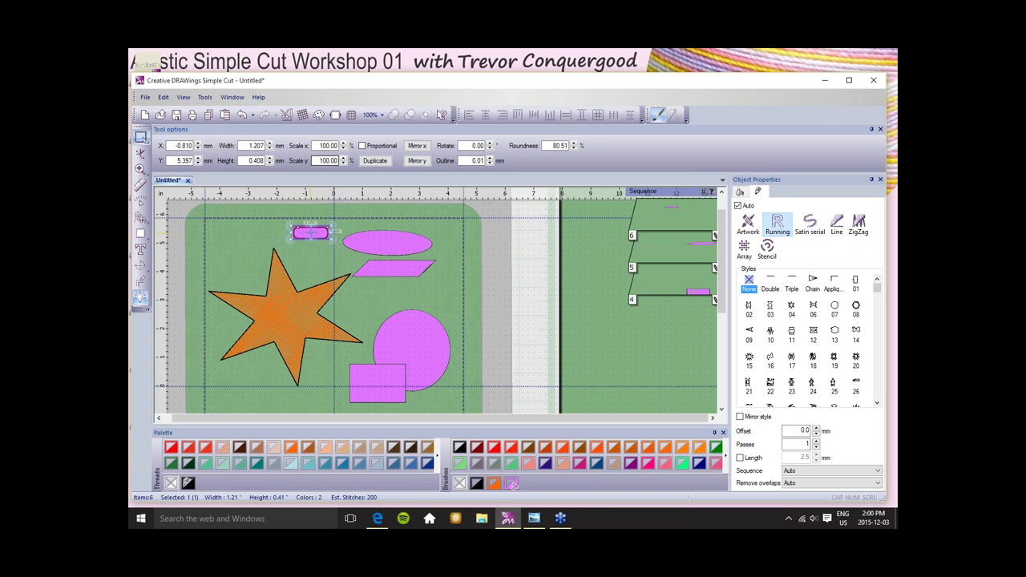
pyautogui.moveTo(321, 239); pyautogui.dragTo(255, 244)
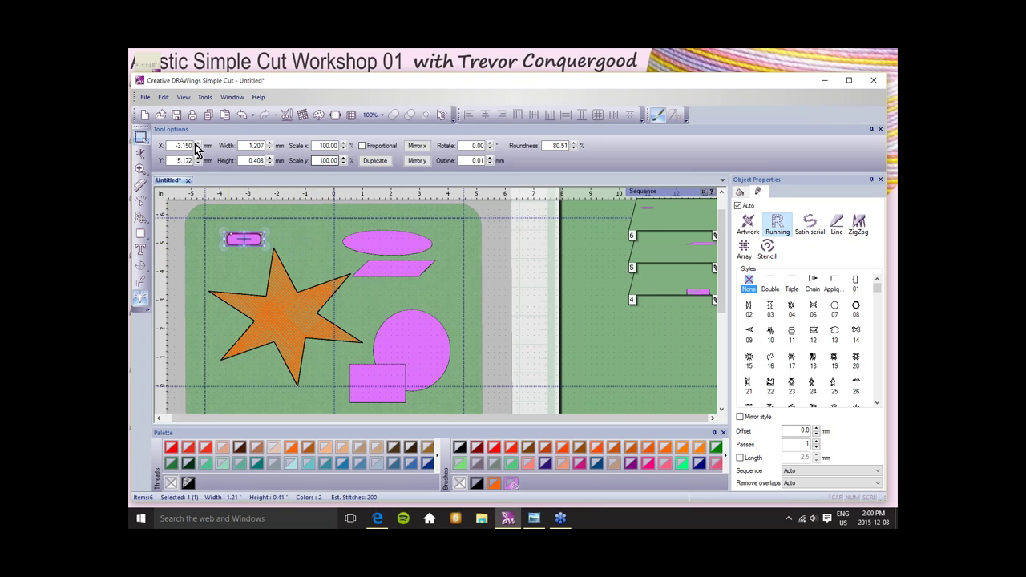
pyautogui.doubleClick(256, 161)
pyautogui.write('2')
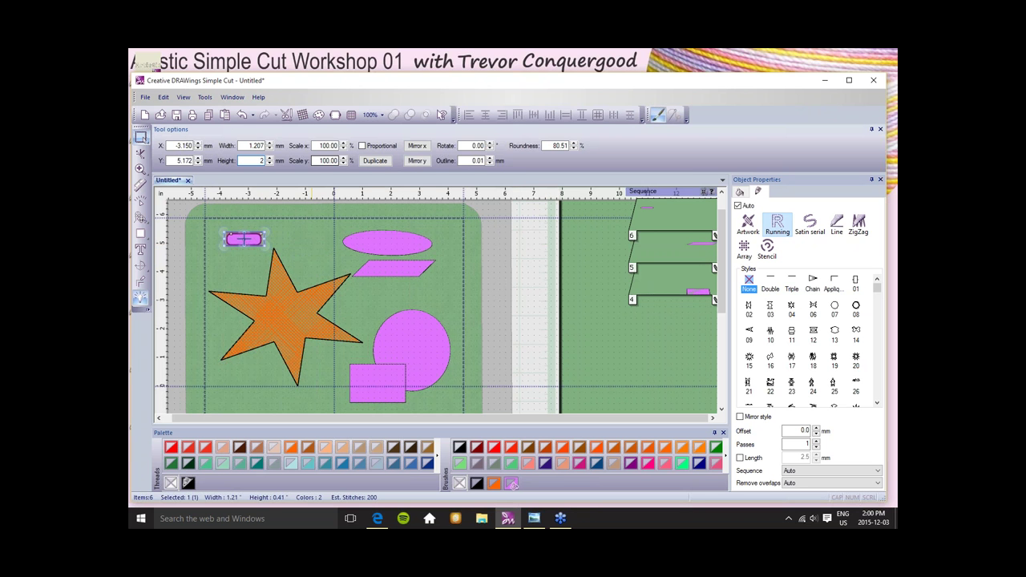
pyautogui.press('Return')
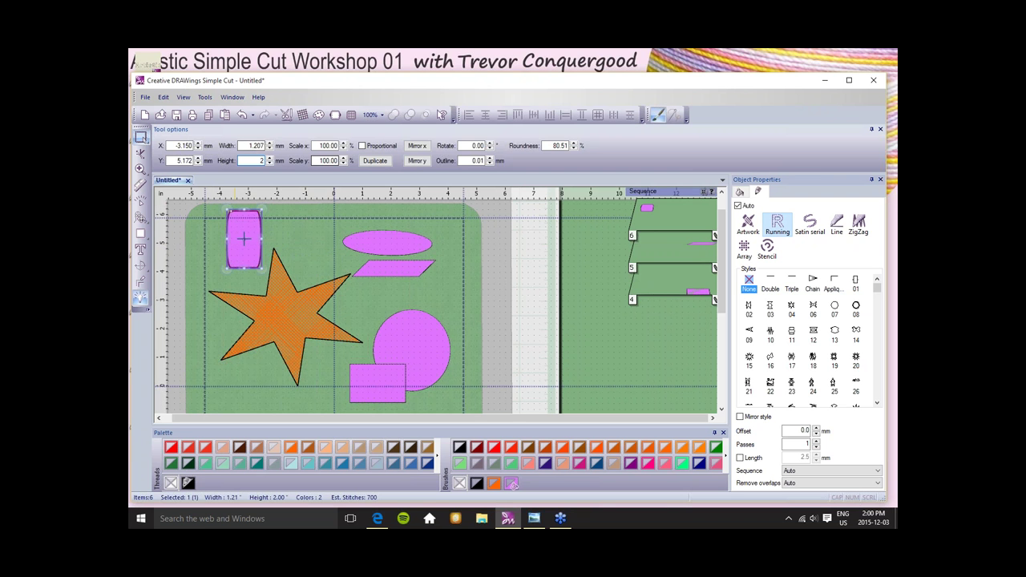
pyautogui.doubleClick(255, 145)
pyautogui.write('4')
pyautogui.press('Return')
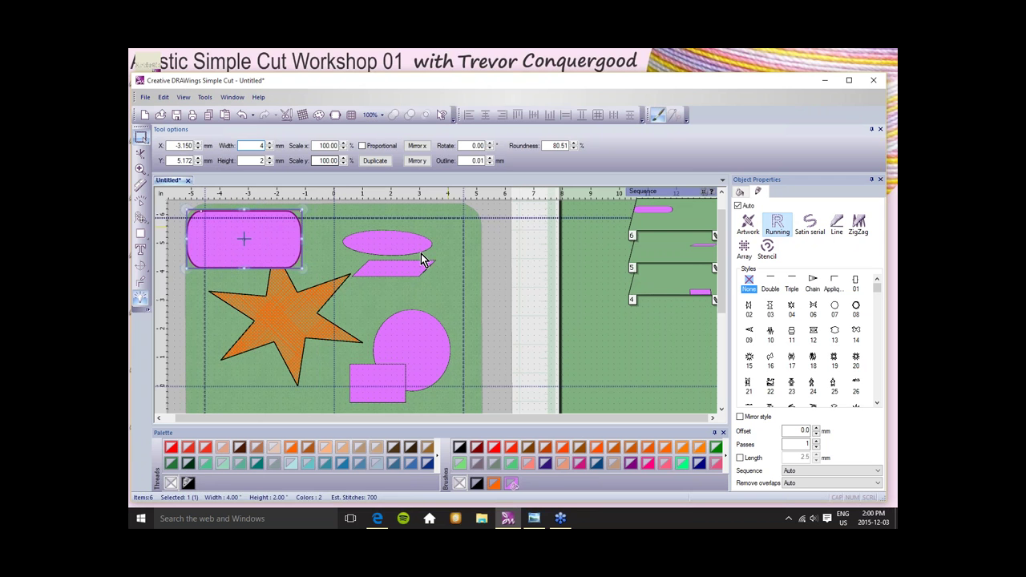
pyautogui.moveTo(281, 241); pyautogui.dragTo(313, 250)
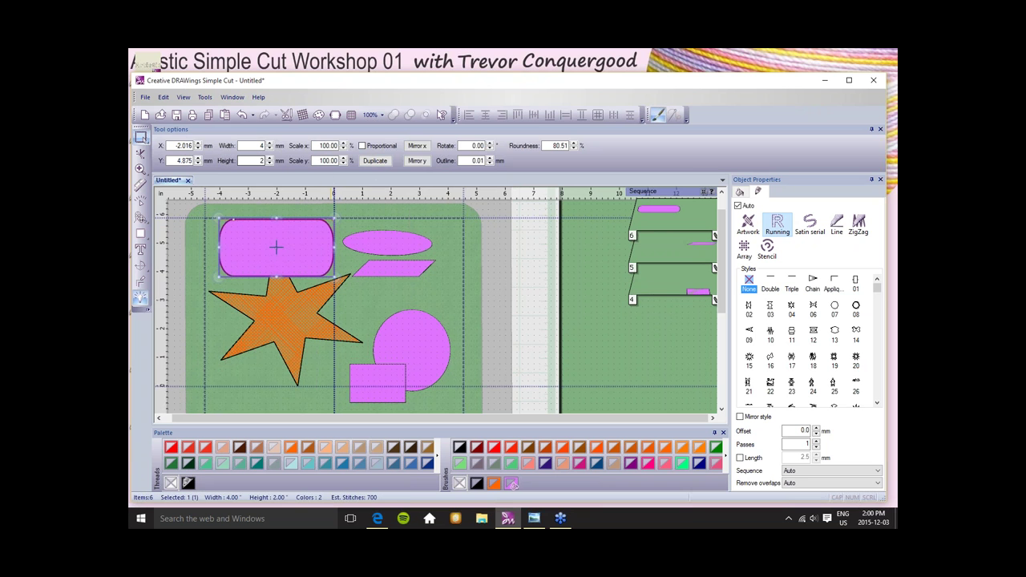
# Change the rounded rectangle's outline stitch type to Satin serial.
pyautogui.click(417, 145)
pyautogui.click(417, 161)
pyautogui.click(478, 146)
pyautogui.click(481, 161)
pyautogui.click(811, 224)
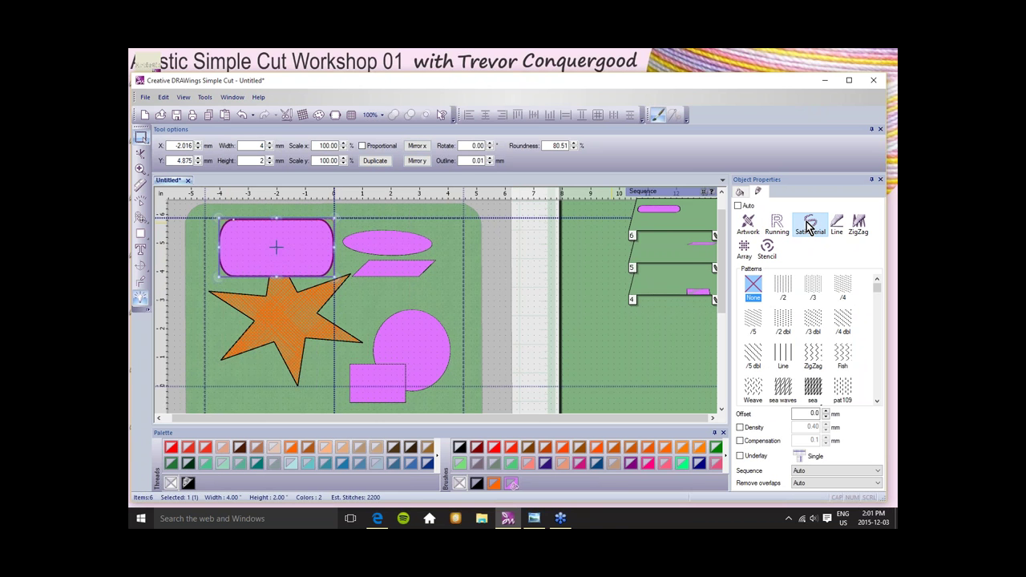
# Set the rounded rectangle's outline width to 2.
pyautogui.doubleClick(470, 160)
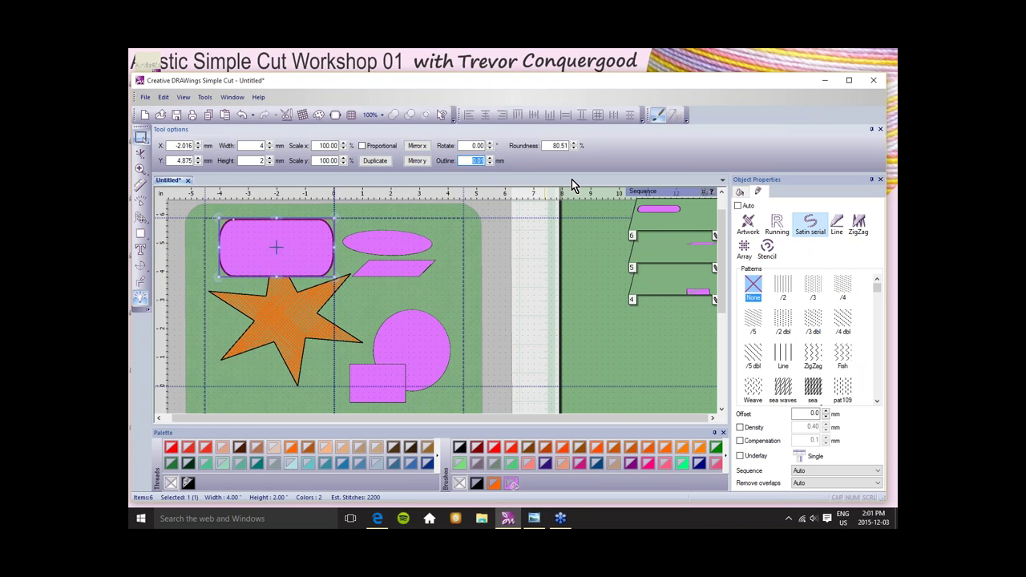
pyautogui.write('2')
pyautogui.press('Return')
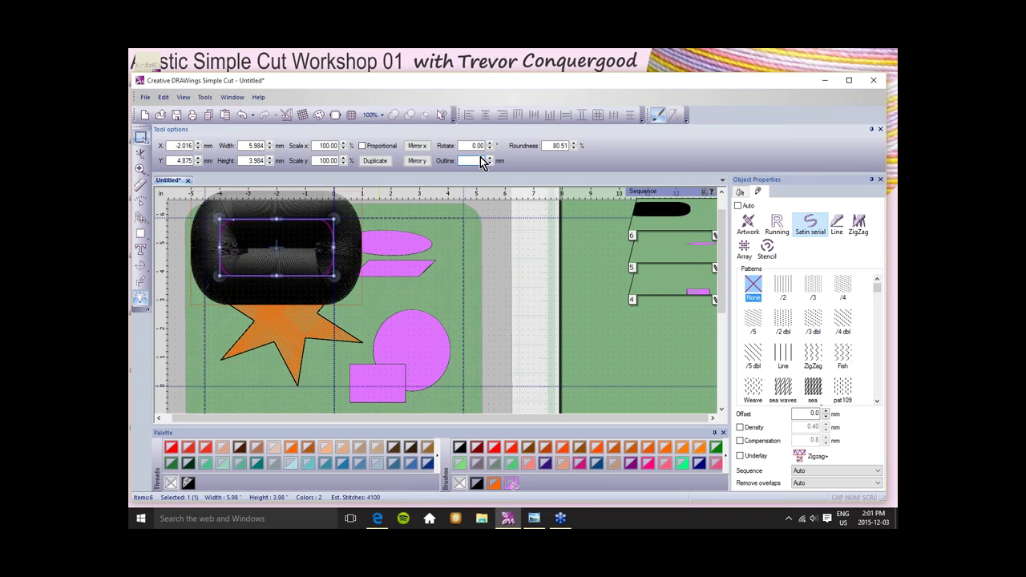
# Set the rounded rectangle's outline width to 0.2, check the satin border up close, and deselect the shape.
pyautogui.moveTo(477, 160); pyautogui.dragTo(489, 160)
pyautogui.write('2')
pyautogui.press('Return')
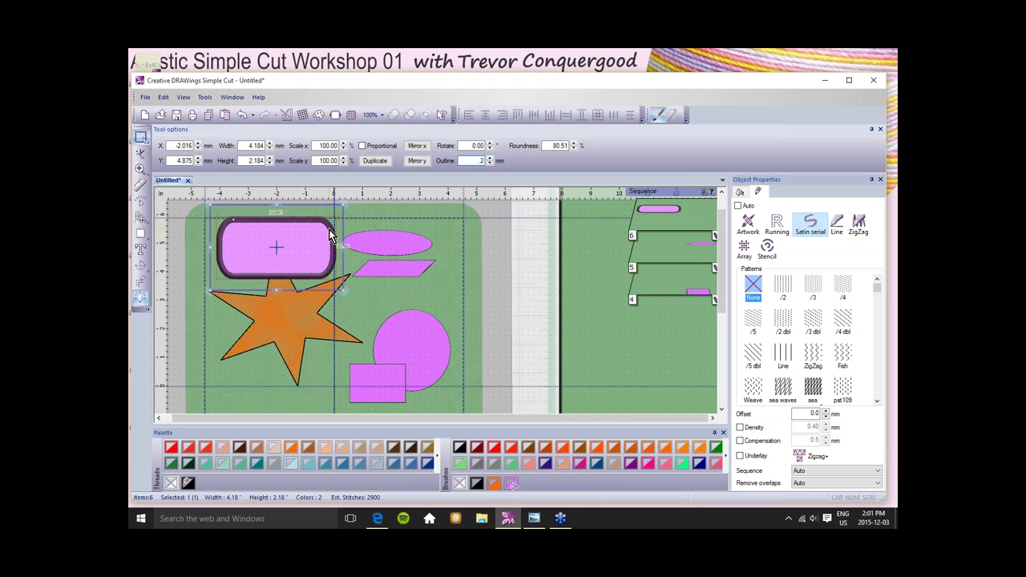
pyautogui.scroll(5, 329, 229)
pyautogui.scroll(3, 331, 228)
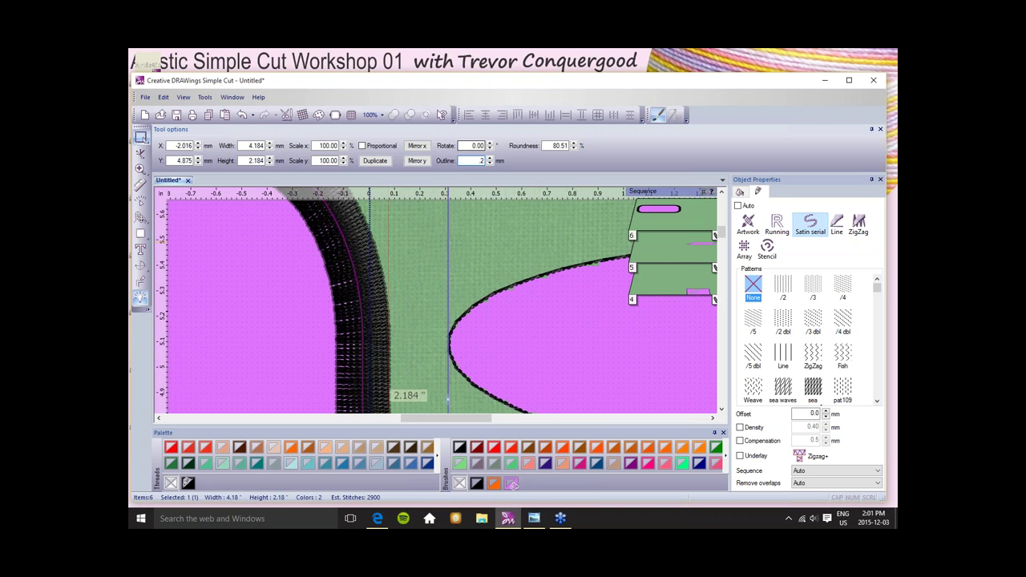
pyautogui.scroll(-5, 446, 251)
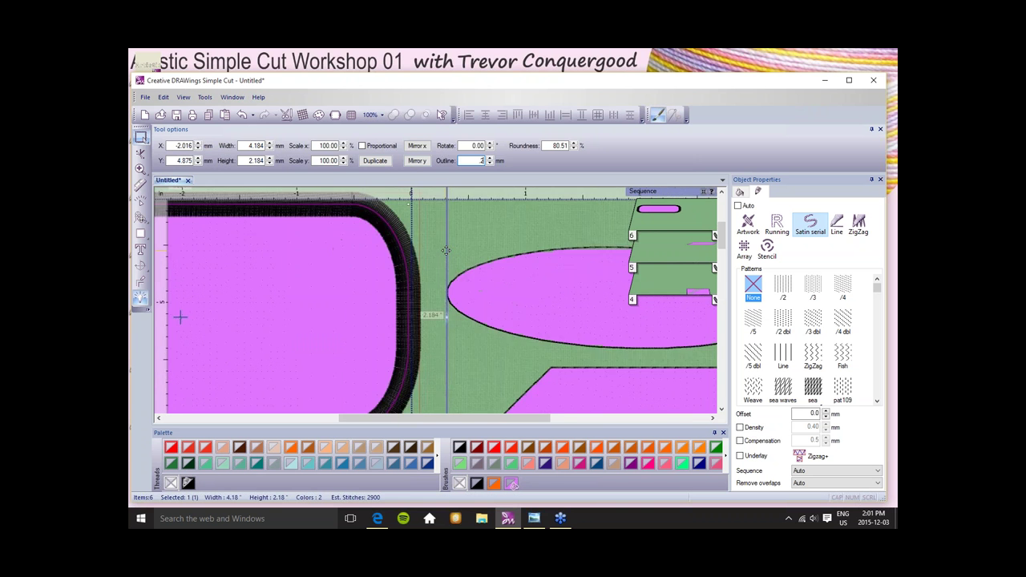
pyautogui.scroll(-1, 446, 250)
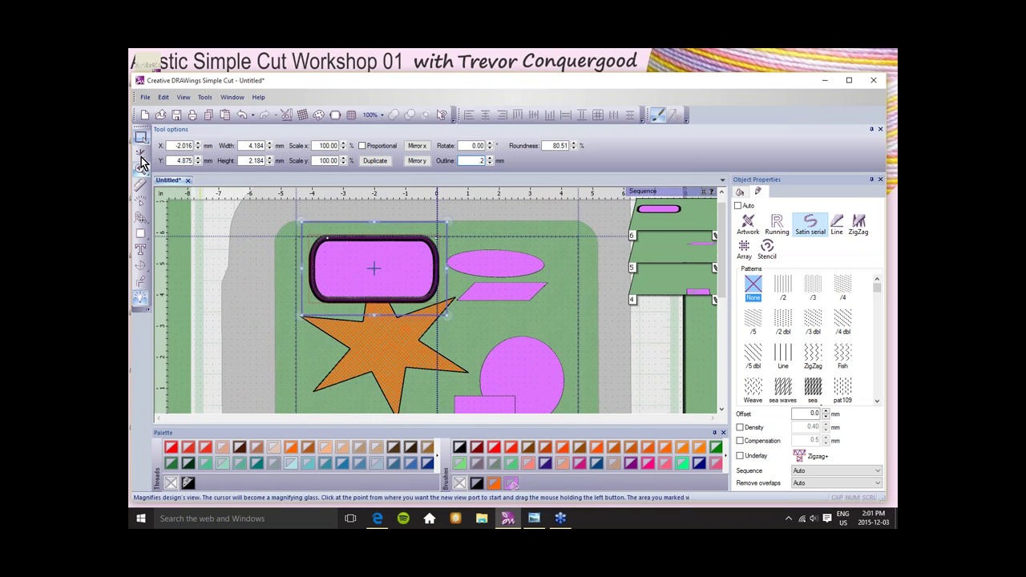
pyautogui.click(220, 254)
pyautogui.scroll(-4, 222, 254)
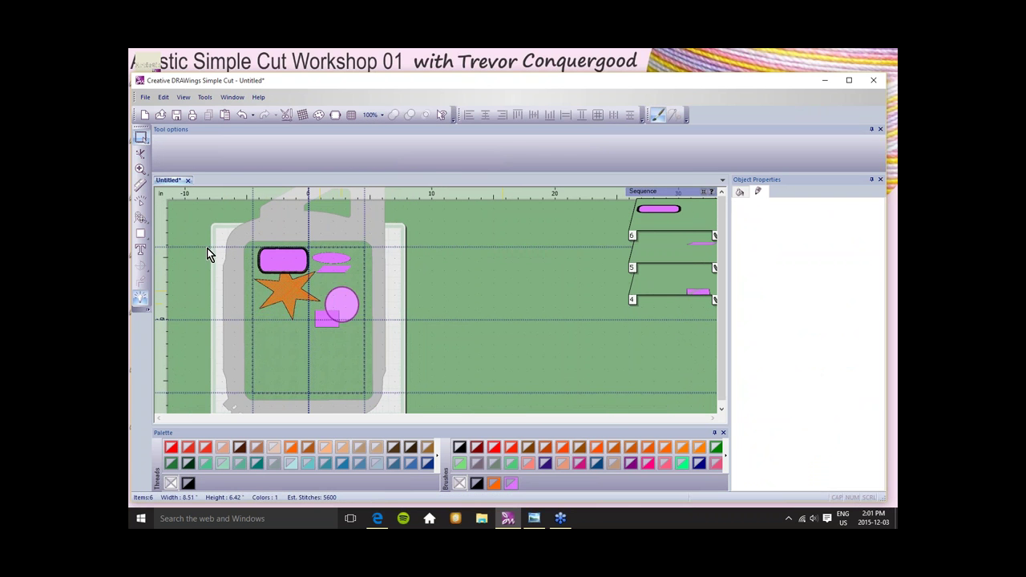
# Draw two five-rayed stars outside the hoop, about 6.69 by 5.42 inches and about 4.26 by 4.69 inches.
pyautogui.click(148, 238)
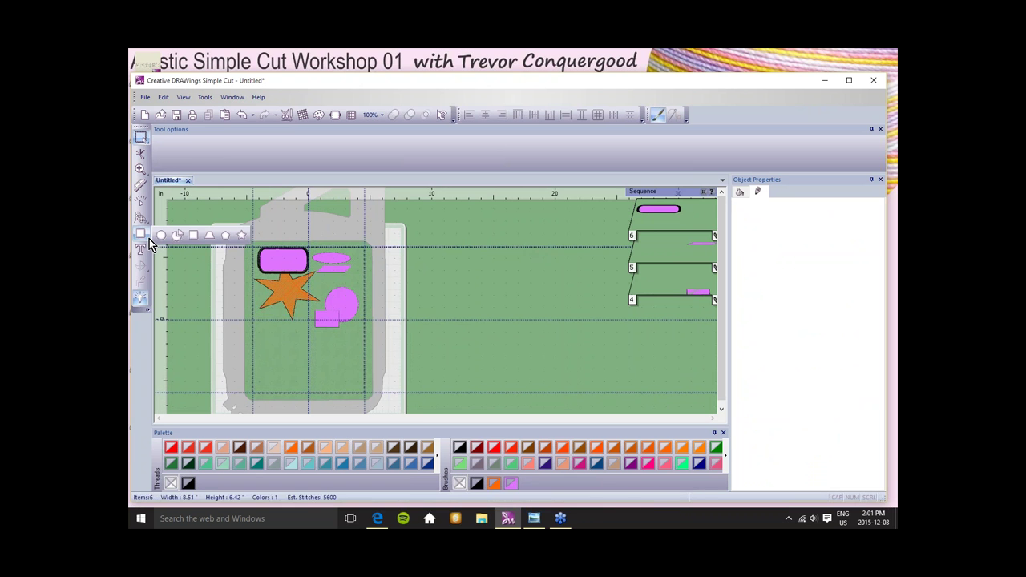
pyautogui.click(243, 237)
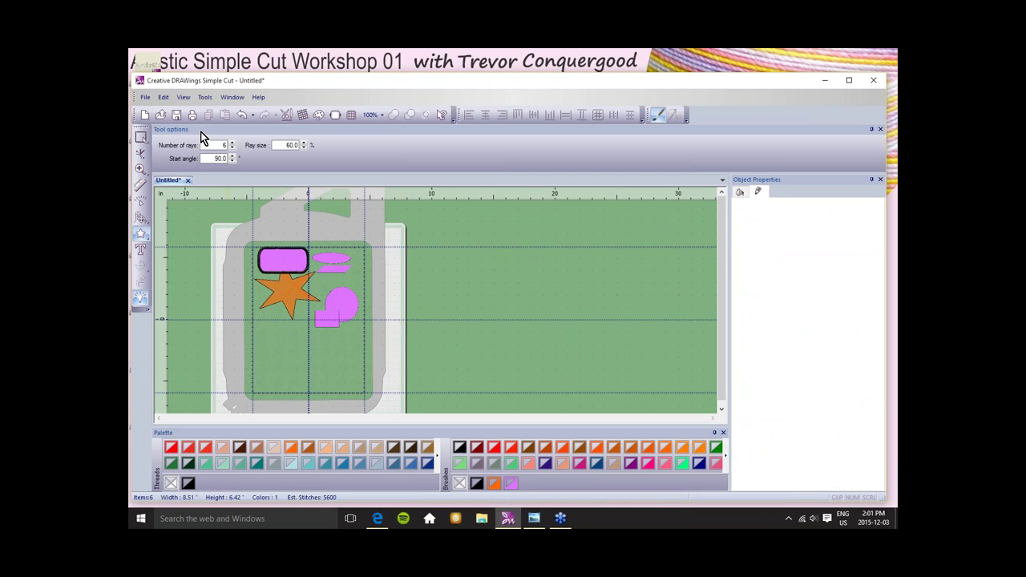
pyautogui.click(224, 144)
pyautogui.press('BackSpace')
pyautogui.write('6')
pyautogui.press('Tab')
pyautogui.click(291, 144)
pyautogui.click(232, 148)
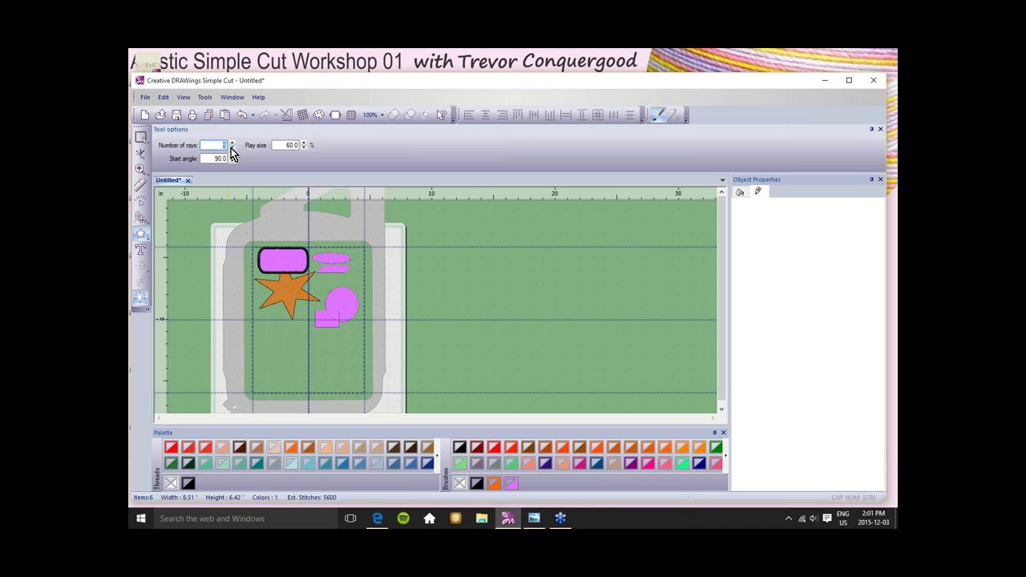
pyautogui.moveTo(473, 277); pyautogui.dragTo(561, 351)
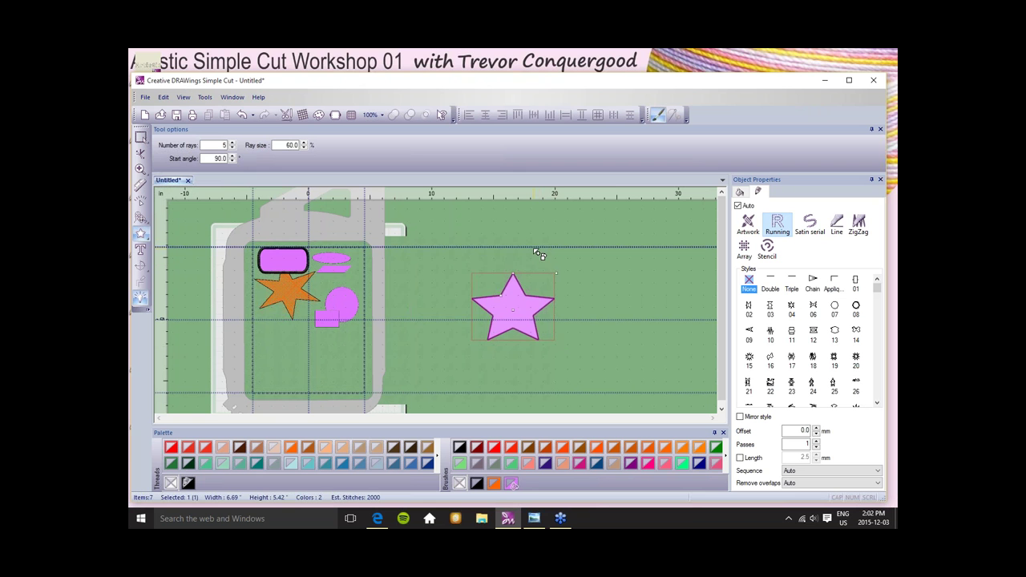
pyautogui.moveTo(574, 256); pyautogui.dragTo(635, 318)
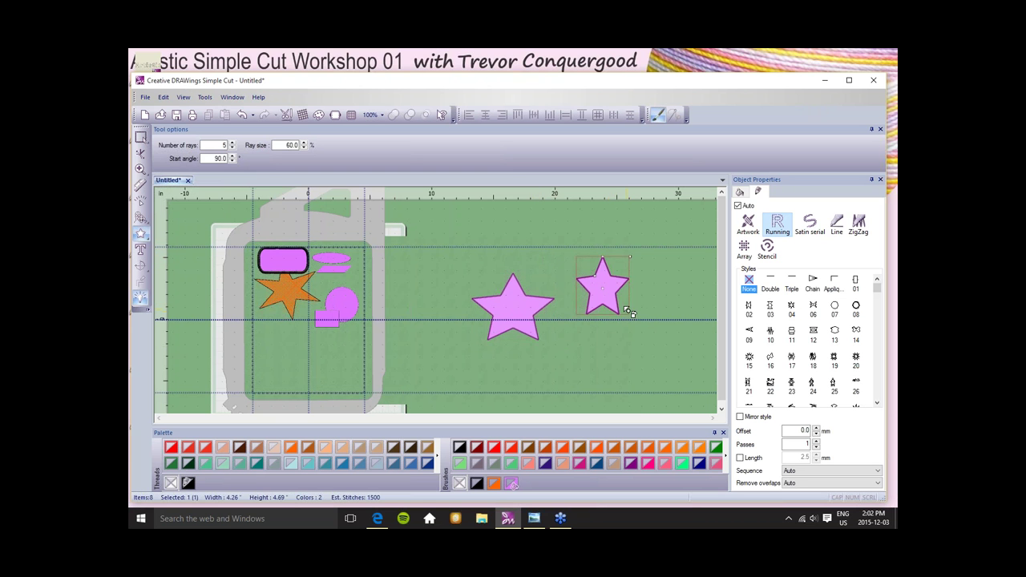
pyautogui.press('Escape')
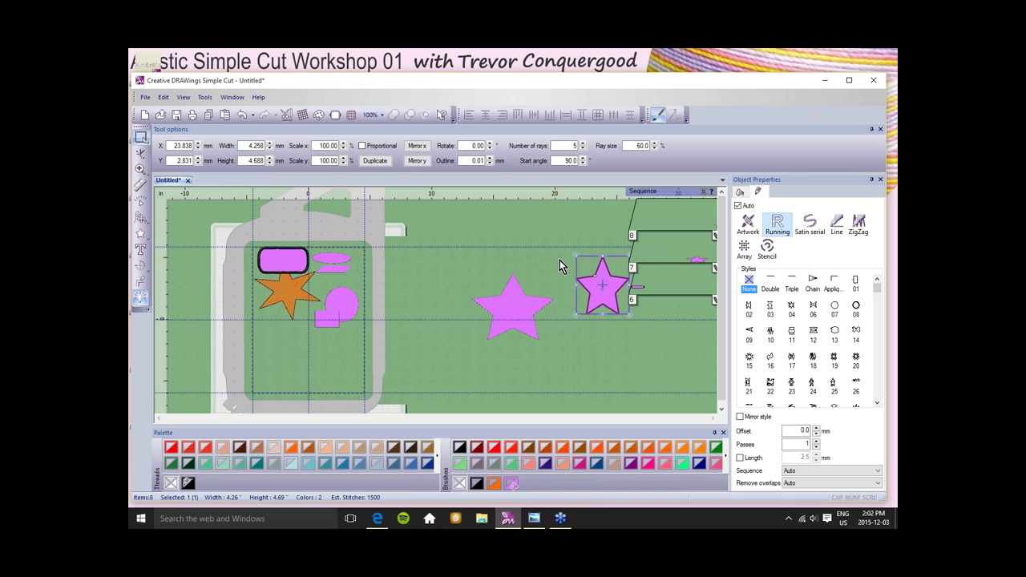
# Set the larger pink star's number of rays to 6.
pyautogui.click(500, 294)
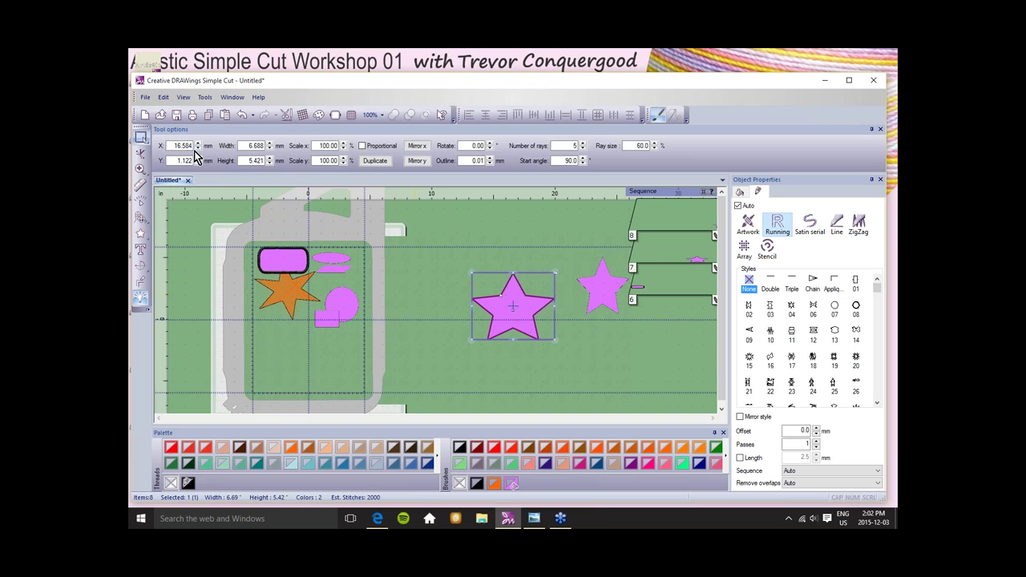
pyautogui.click(581, 147)
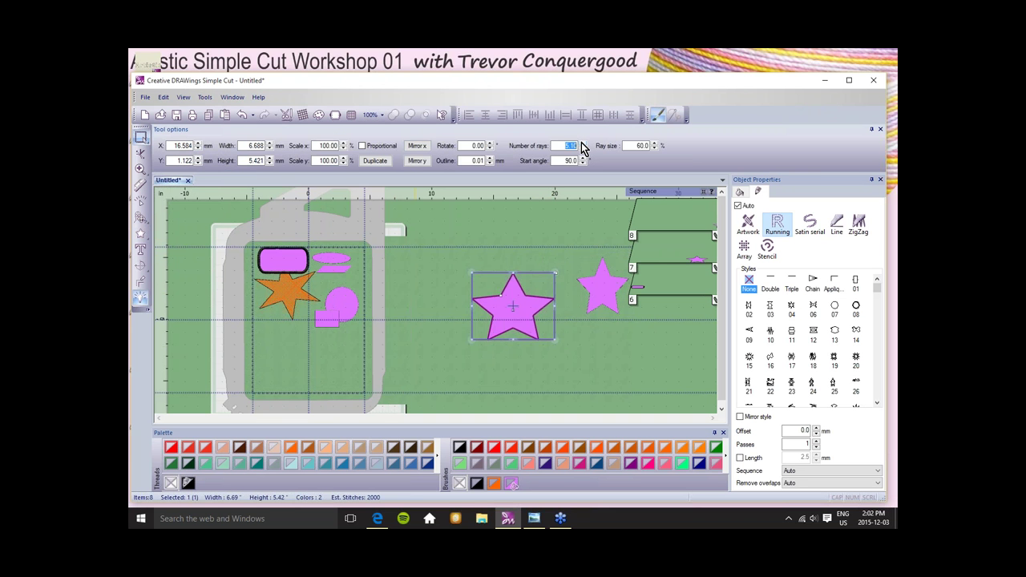
pyautogui.doubleClick(573, 145)
pyautogui.write('6')
pyautogui.press('Return')
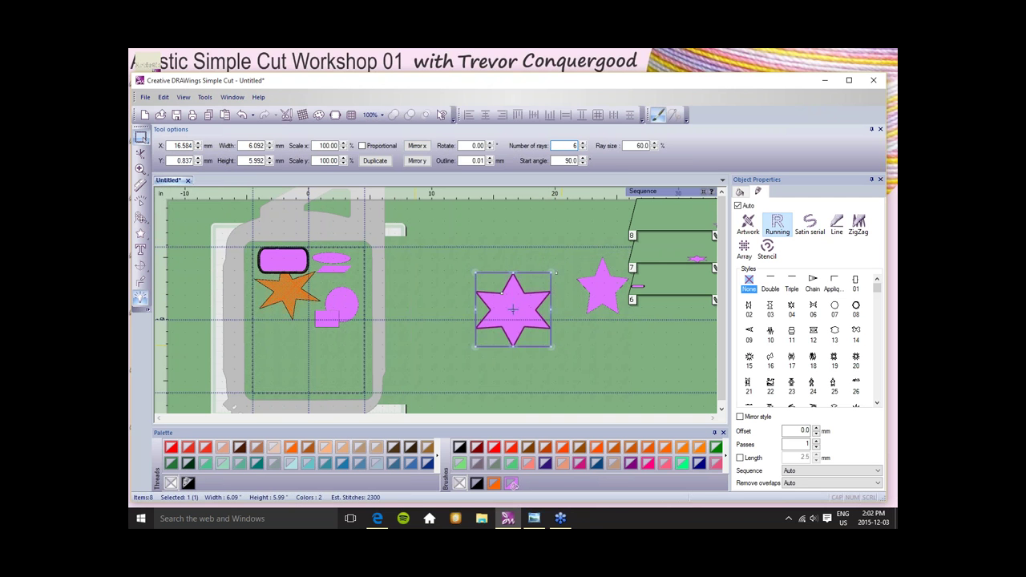
# Set the six-rayed pink star's ray size to 80%.
pyautogui.click(523, 313)
pyautogui.click(640, 145)
pyautogui.doubleClick(640, 145)
pyautogui.write('80')
pyautogui.press('Tab')
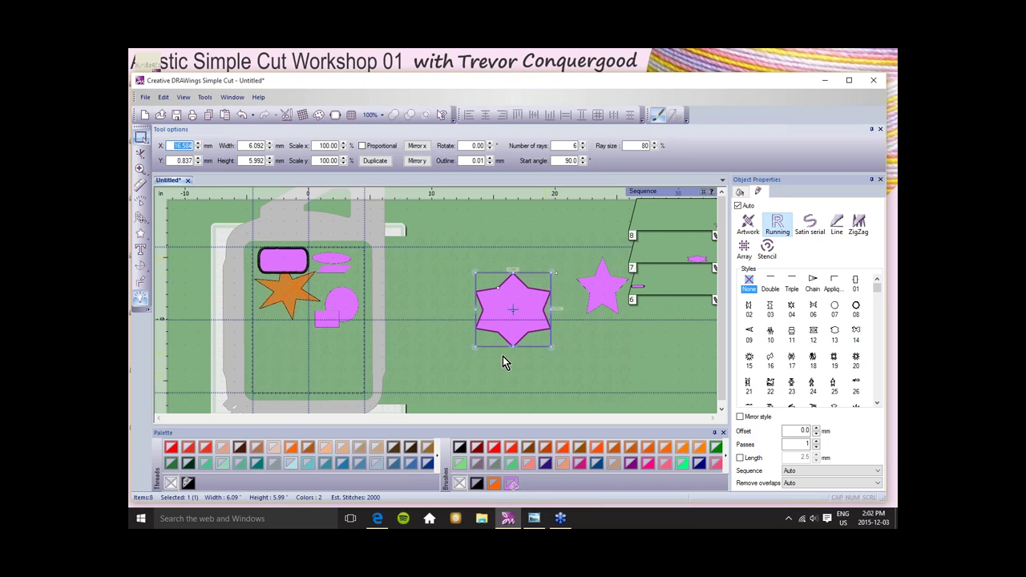
# Reshape the six-rayed pink star by its node to a ray size of about 42.2% and a start angle of about 69.3°.
pyautogui.click(140, 153)
pyautogui.moveTo(501, 291); pyautogui.dragTo(529, 279)
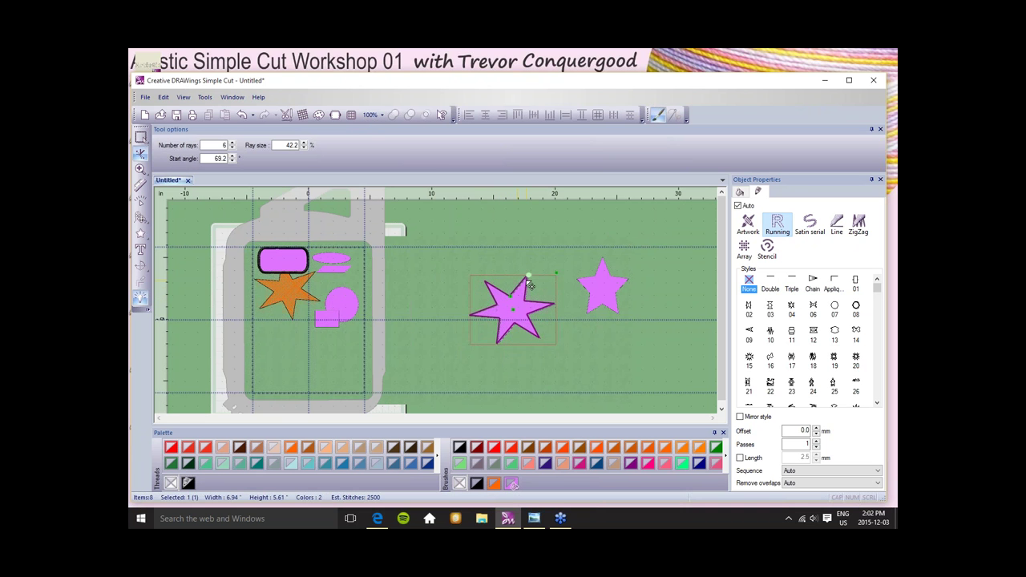
pyautogui.click(141, 138)
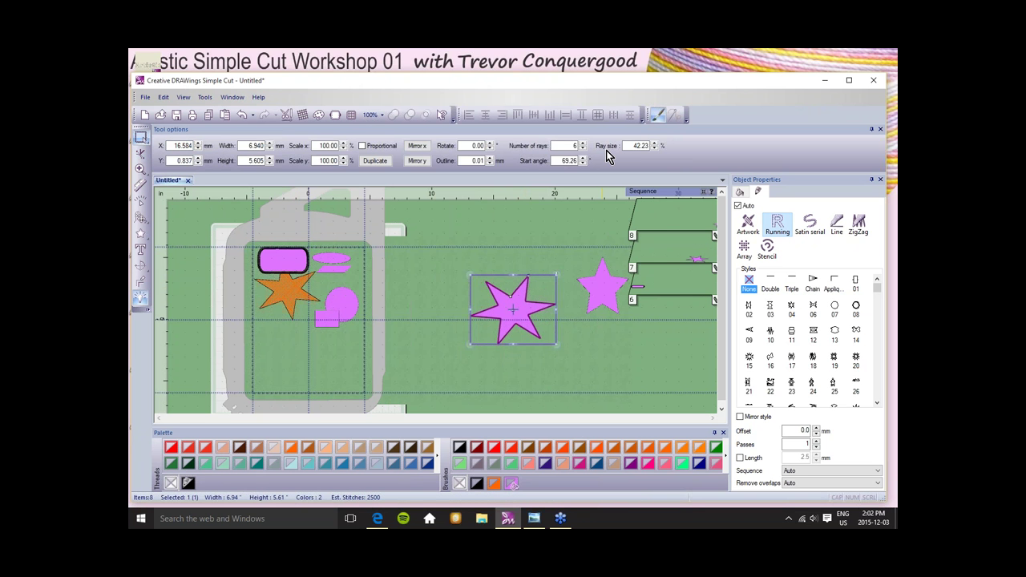
# Change the twisted pink star's number of rays to 4.
pyautogui.doubleClick(563, 145)
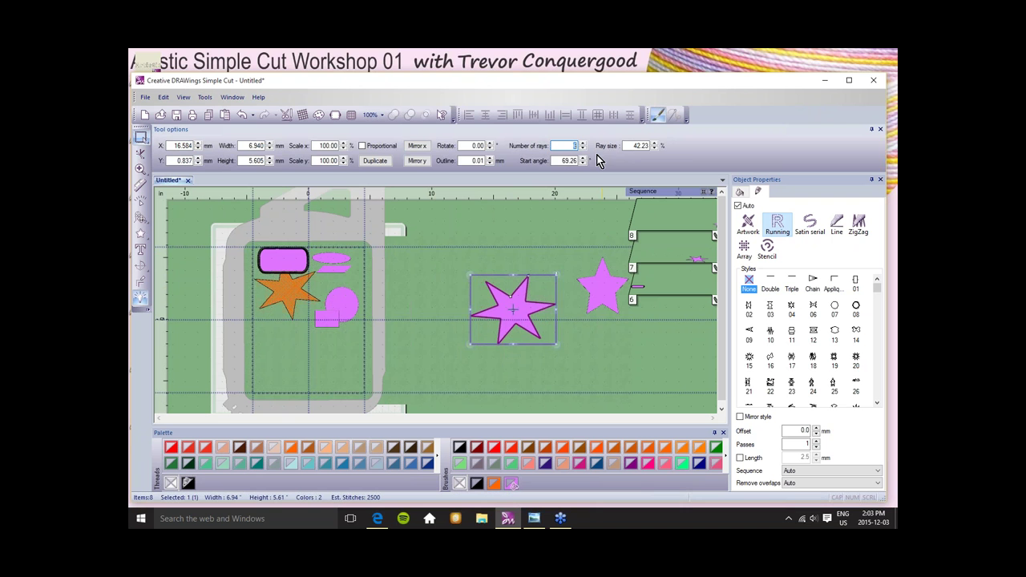
pyautogui.write('4')
pyautogui.press('Tab')
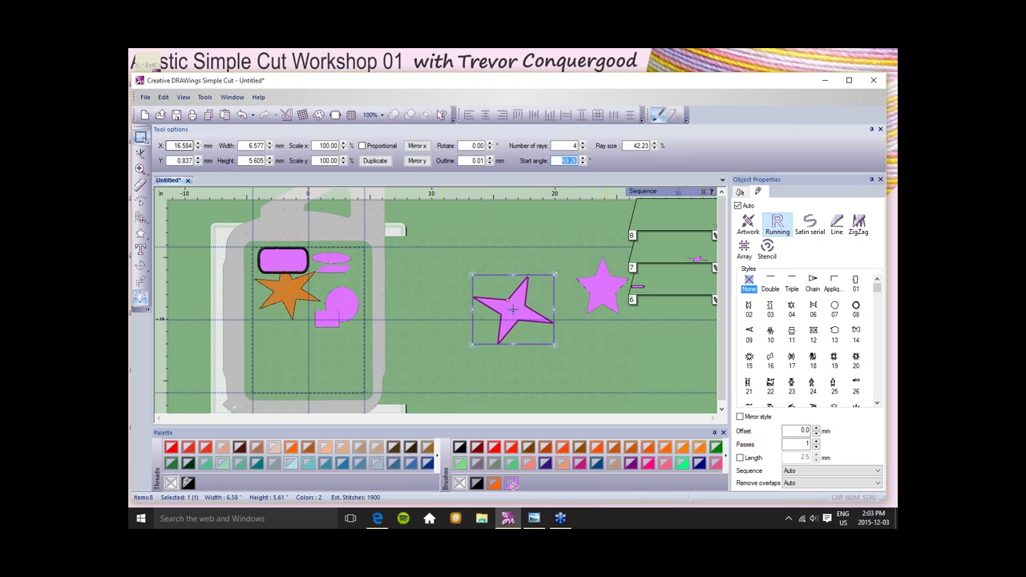
# Set the roundness of the satin-bordered rectangle to 90%.
pyautogui.click(142, 140)
pyautogui.click(272, 259)
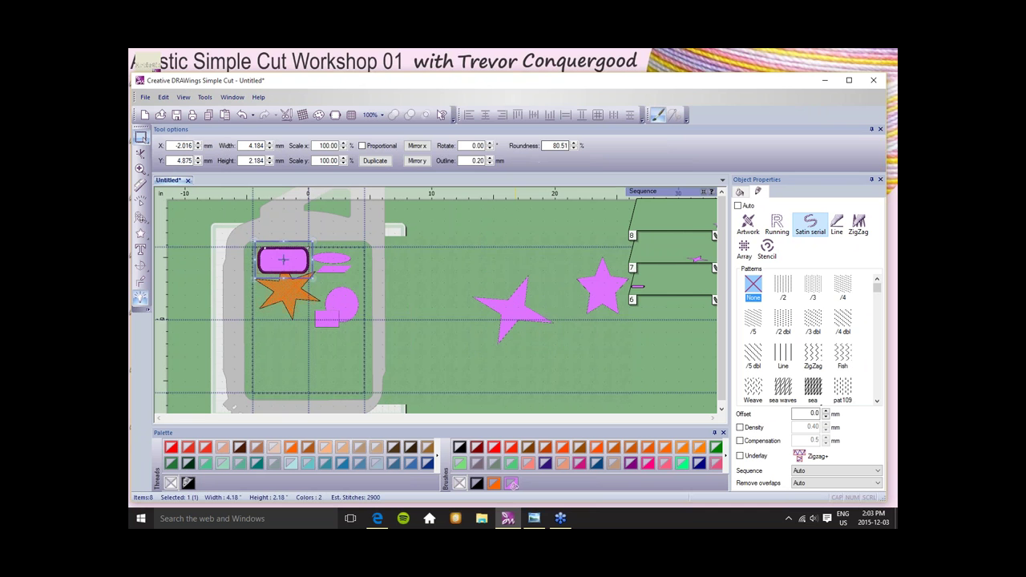
pyautogui.doubleClick(559, 145)
pyautogui.write('90')
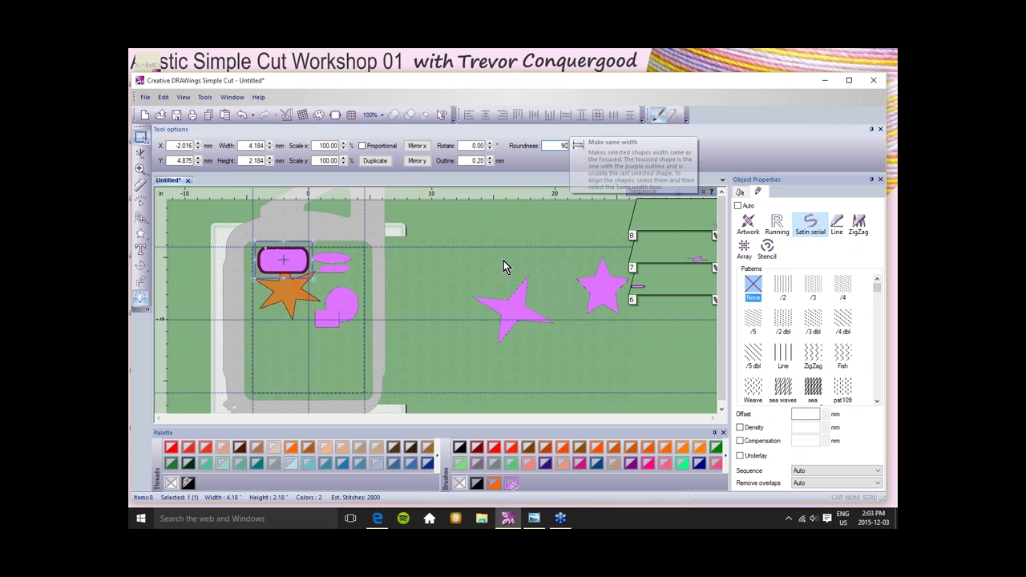
pyautogui.click(525, 227)
pyautogui.click(301, 261)
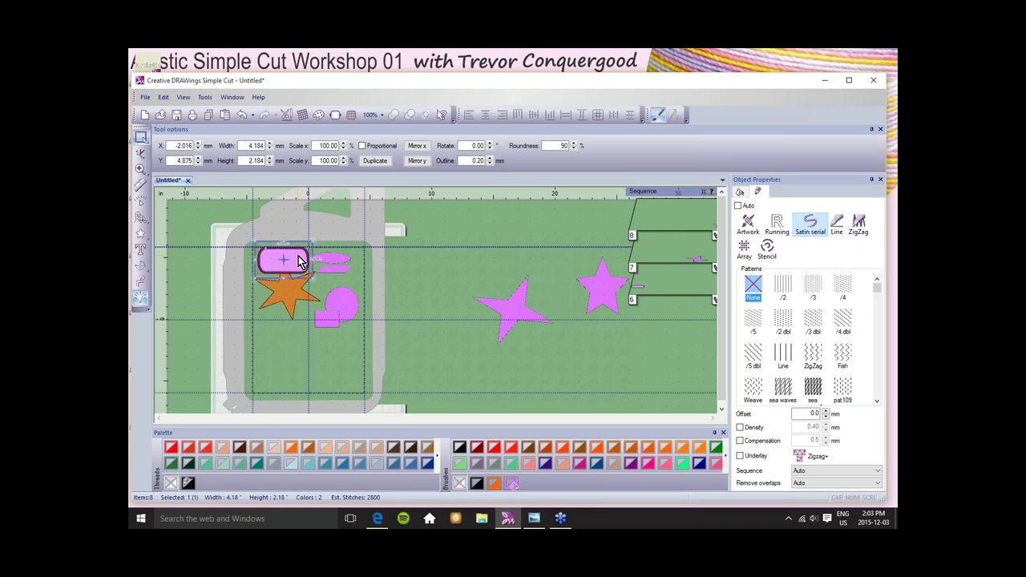
# Set the satin-bordered rectangle's roundness to 0% and check its corners up close.
pyautogui.doubleClick(564, 145)
pyautogui.press('Tab')
pyautogui.doubleClick(563, 145)
pyautogui.write('0')
pyautogui.press('Return')
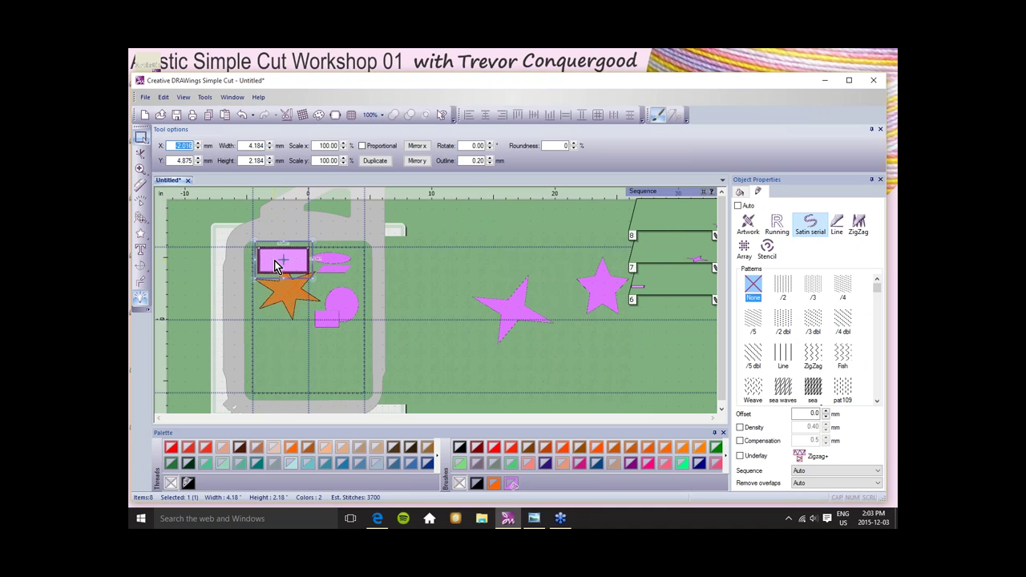
pyautogui.scroll(5, 277, 264)
pyautogui.scroll(2, 272, 267)
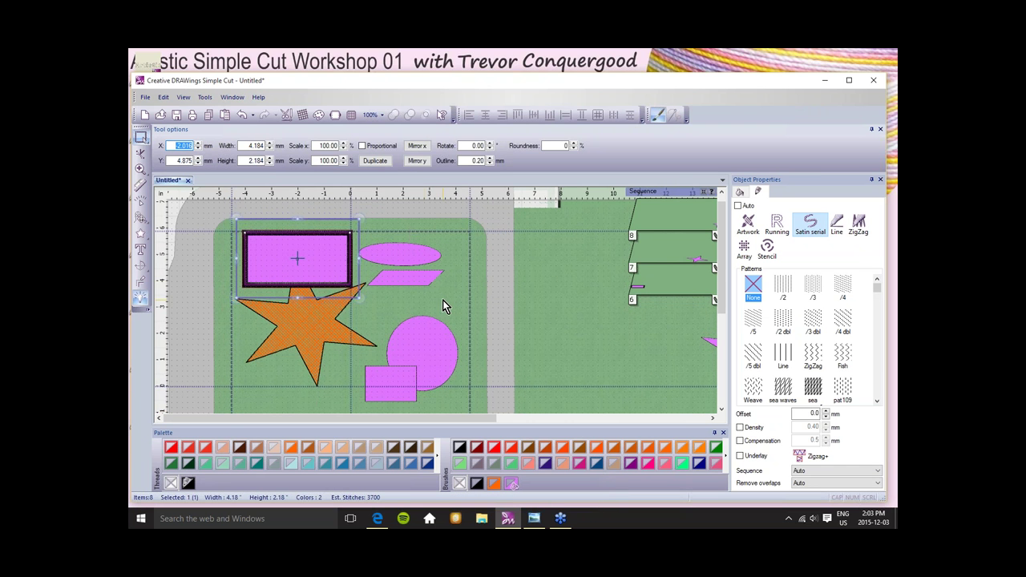
# Draw a small circle about 0.99 inches in diameter below the parallelogram.
pyautogui.click(145, 236)
pyautogui.click(166, 237)
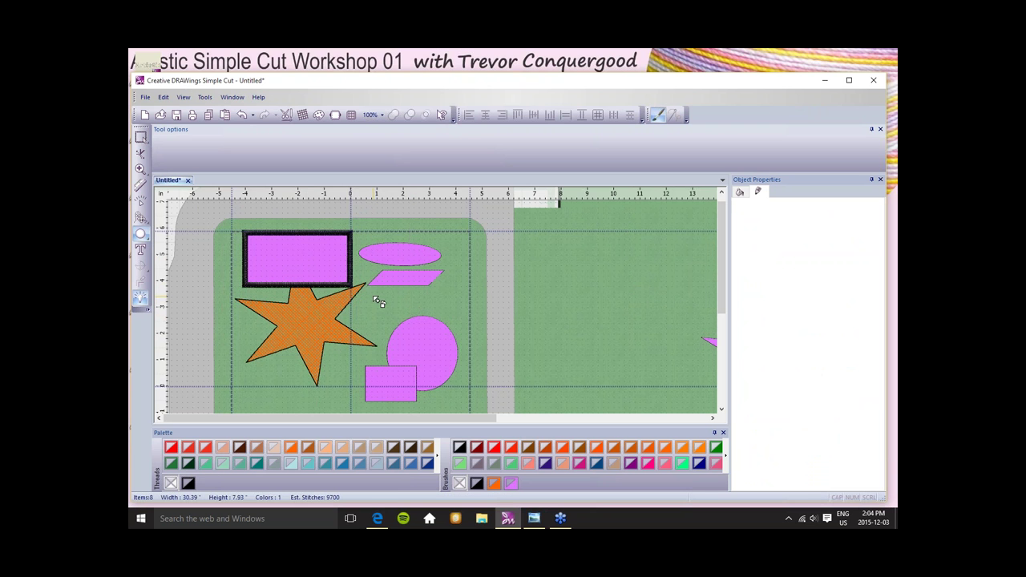
pyautogui.moveTo(373, 296); pyautogui.dragTo(406, 327)
pyautogui.press('Escape')
pyautogui.scroll(-2, 387, 308)
pyautogui.scroll(4, 386, 308)
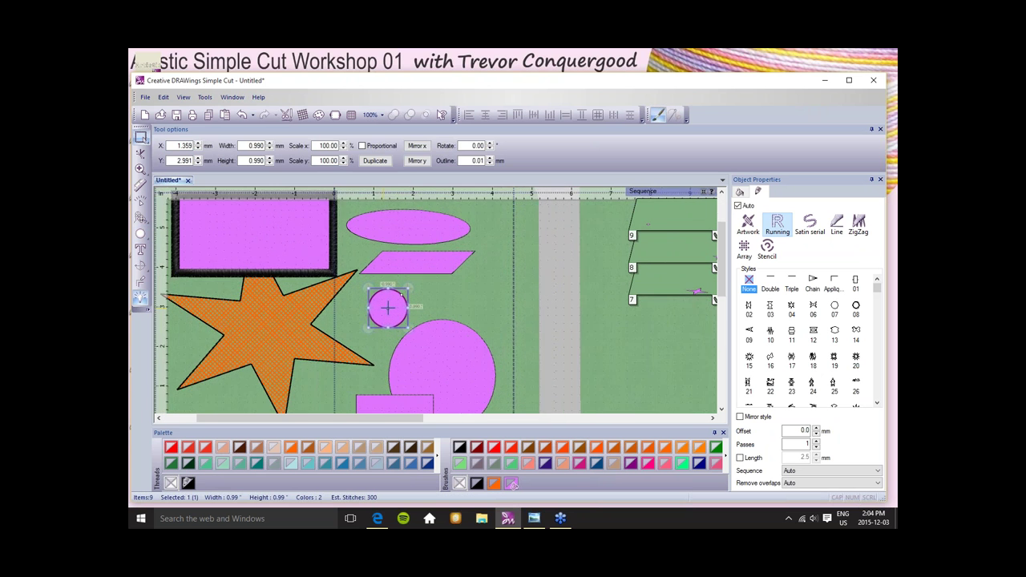
pyautogui.scroll(2, 388, 306)
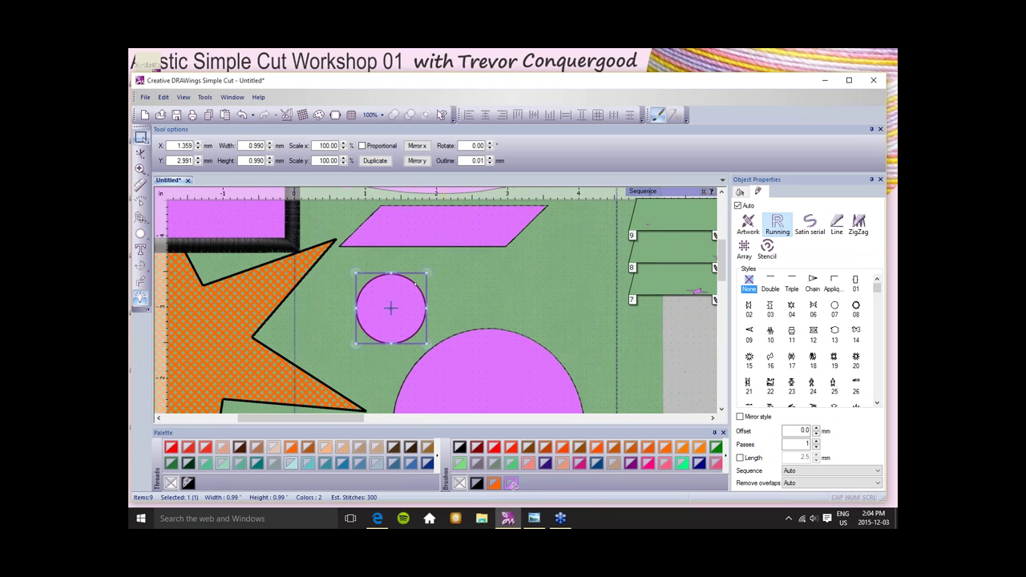
# Review the small circle's fill and outline stitch options and set its outline to Satin serial.
pyautogui.click(513, 484)
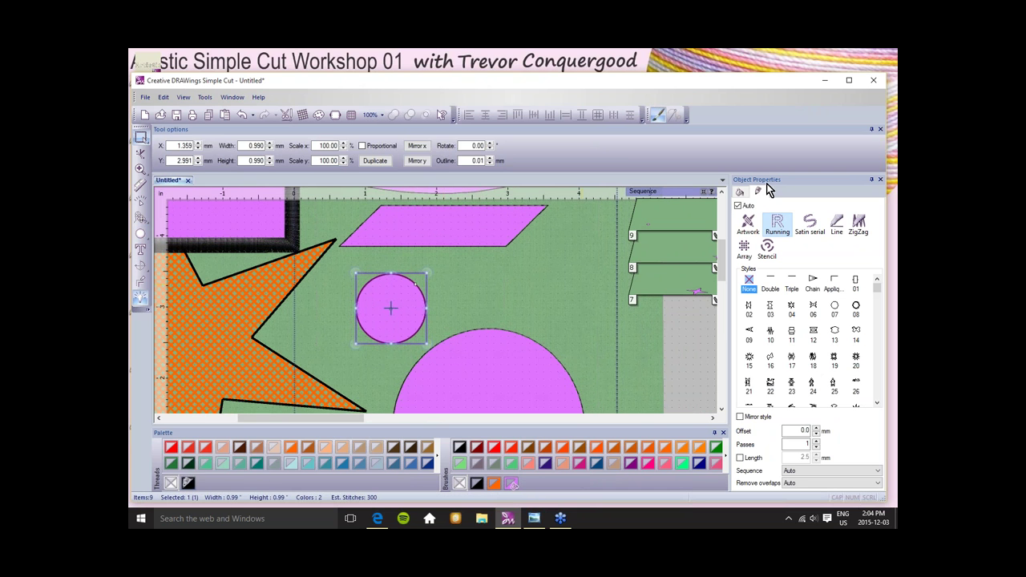
pyautogui.click(742, 194)
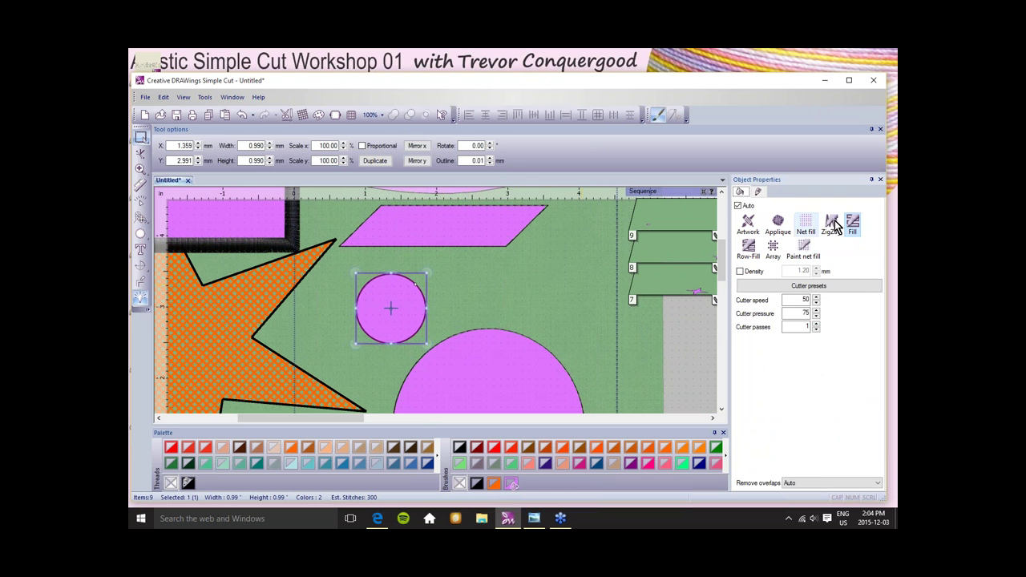
pyautogui.click(758, 193)
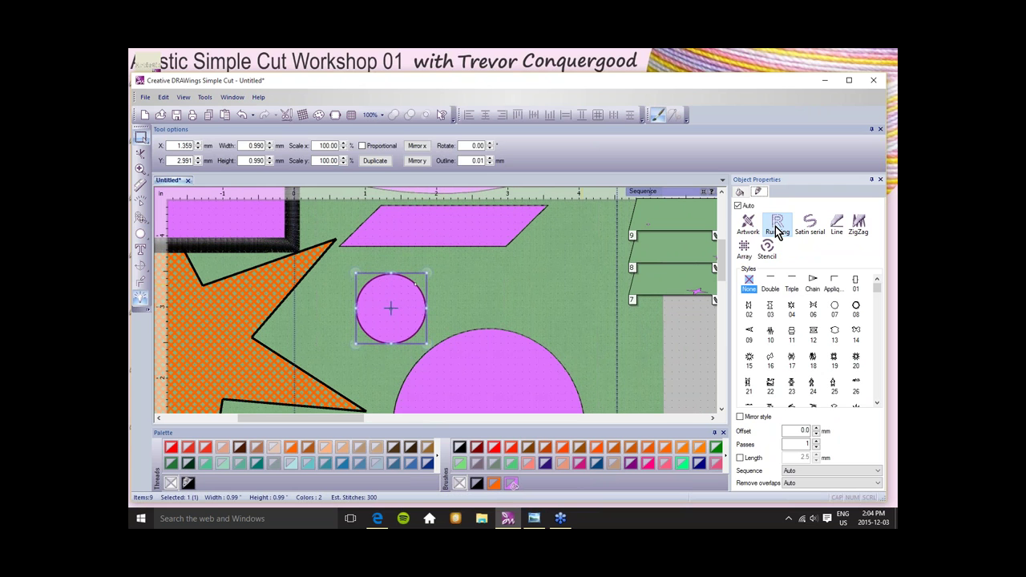
pyautogui.click(491, 281)
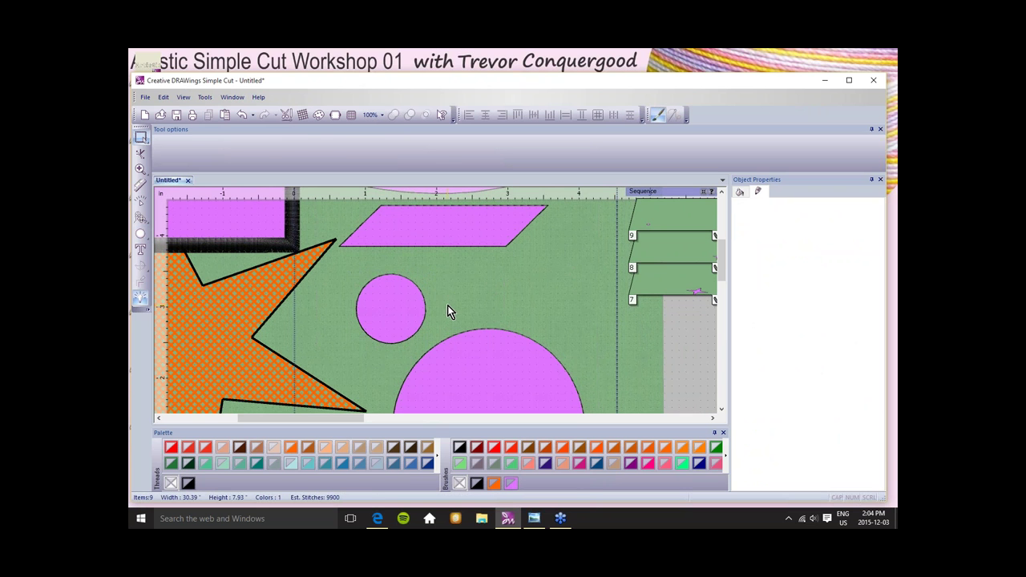
pyautogui.click(406, 311)
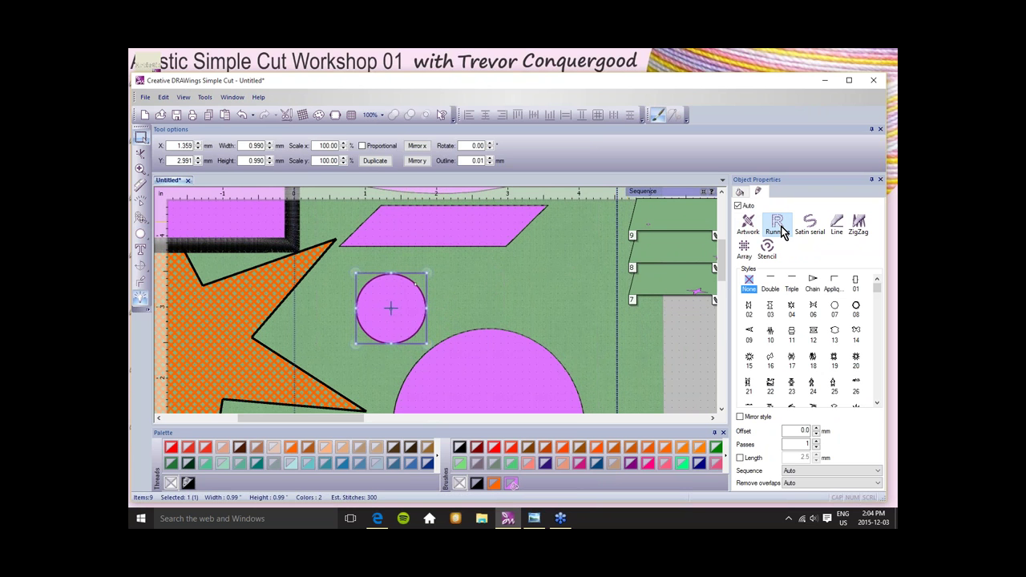
pyautogui.click(810, 227)
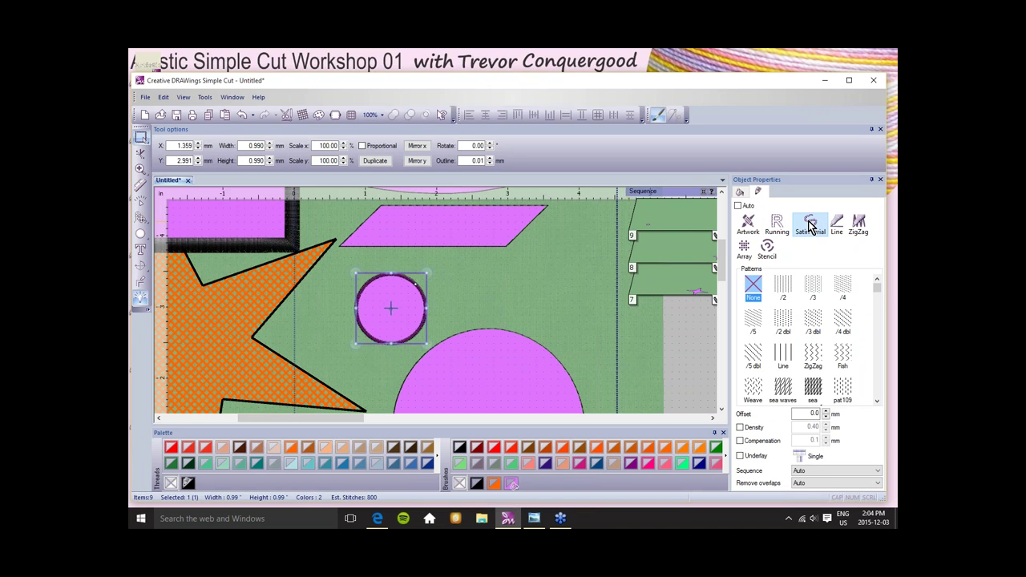
# Change the small circle's fill type to Applique and color it with dark teal thread.
pyautogui.click(740, 191)
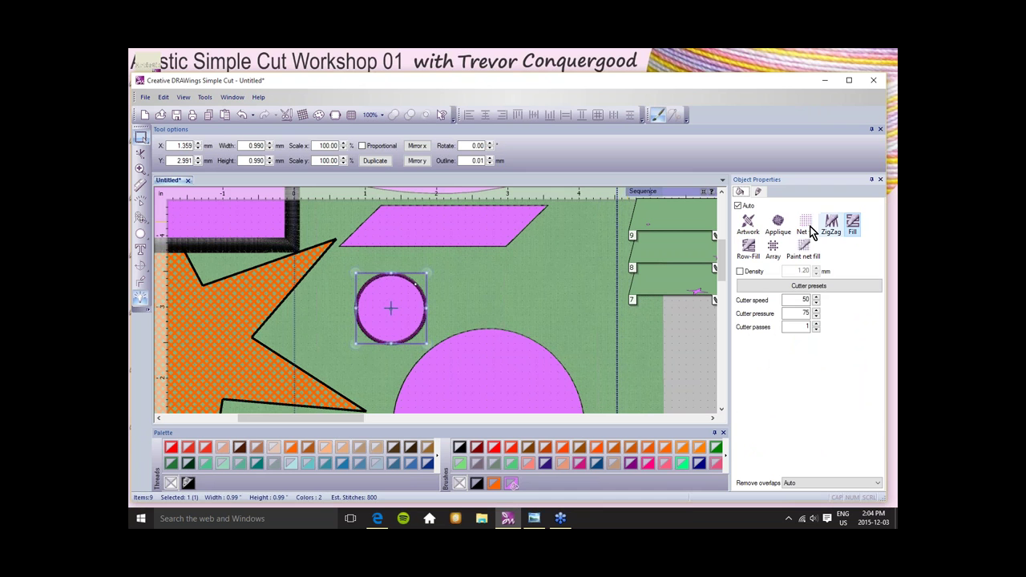
pyautogui.click(779, 227)
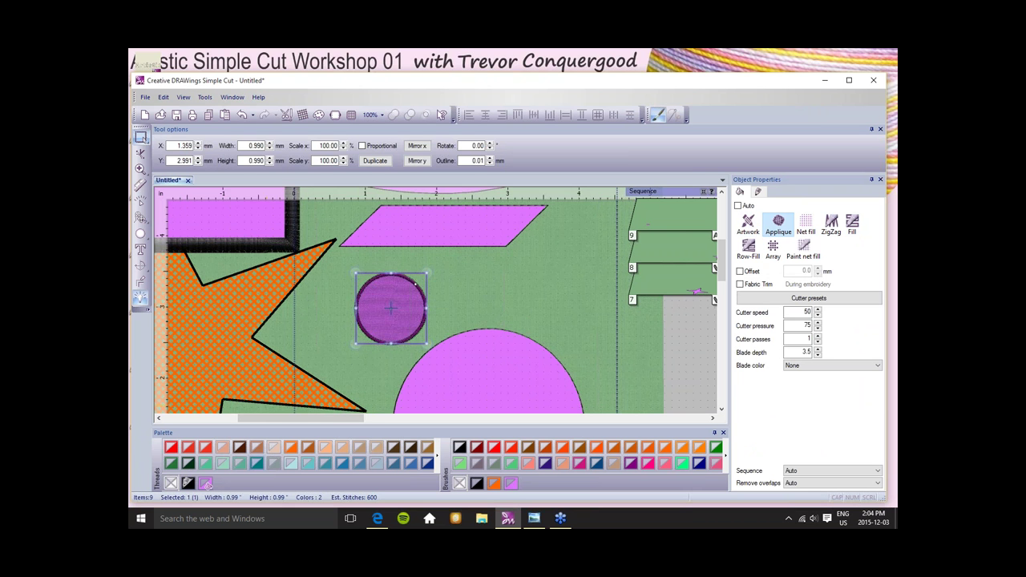
pyautogui.click(262, 466)
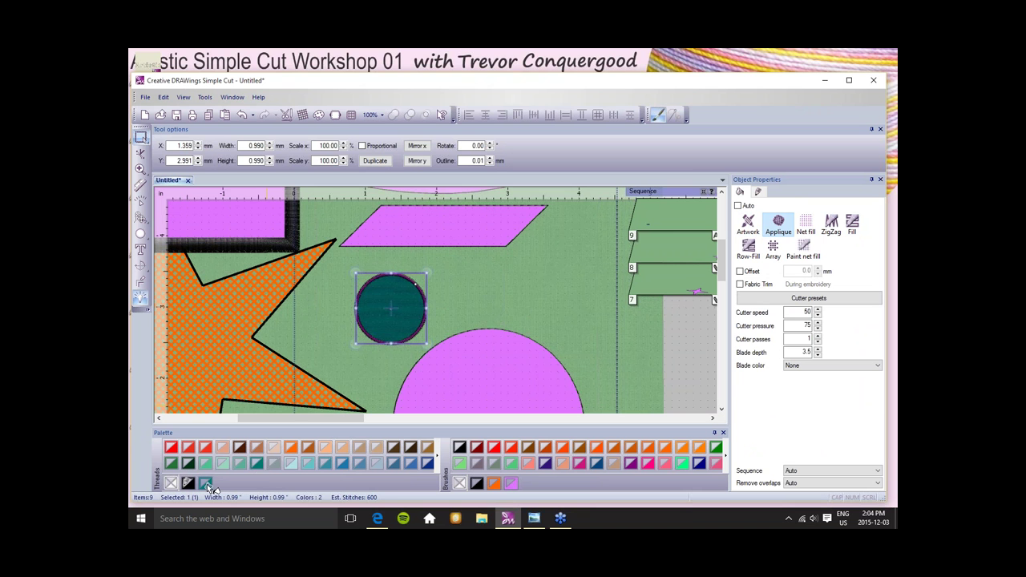
# Color the small circle's satin outline with red thread and inspect the stitching up close.
pyautogui.click(171, 448)
pyautogui.click(446, 297)
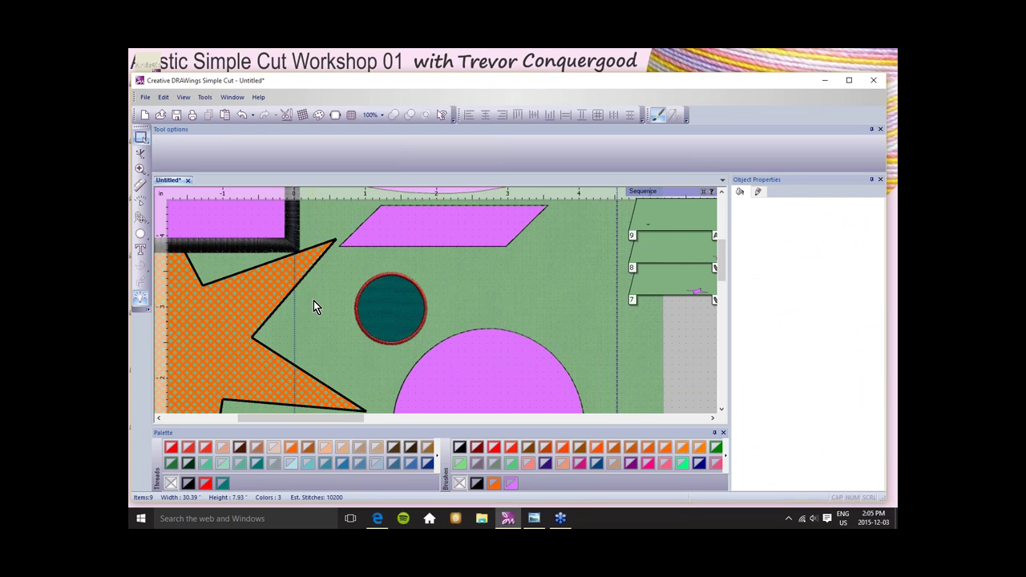
pyautogui.scroll(3, 314, 301)
pyautogui.scroll(2, 445, 278)
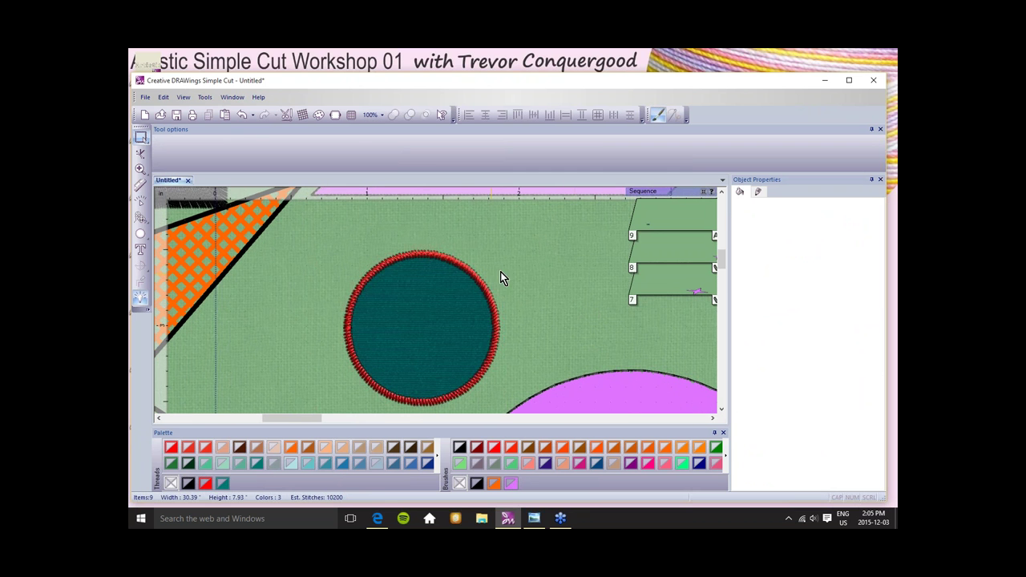
pyautogui.scroll(-3, 512, 272)
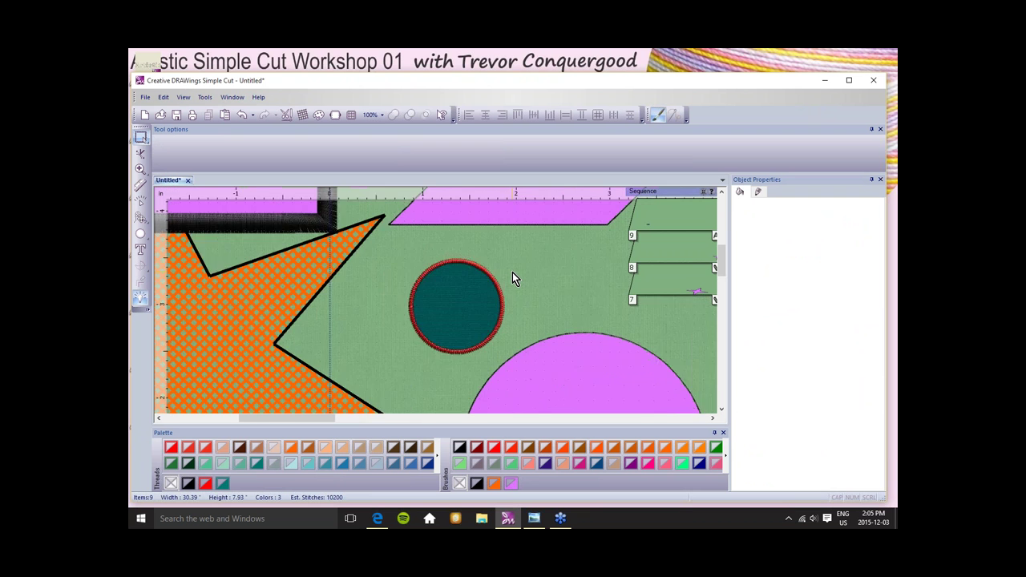
# Browse the available thread colors and check the select-by-color options of the red thread used in the design.
pyautogui.click(438, 456)
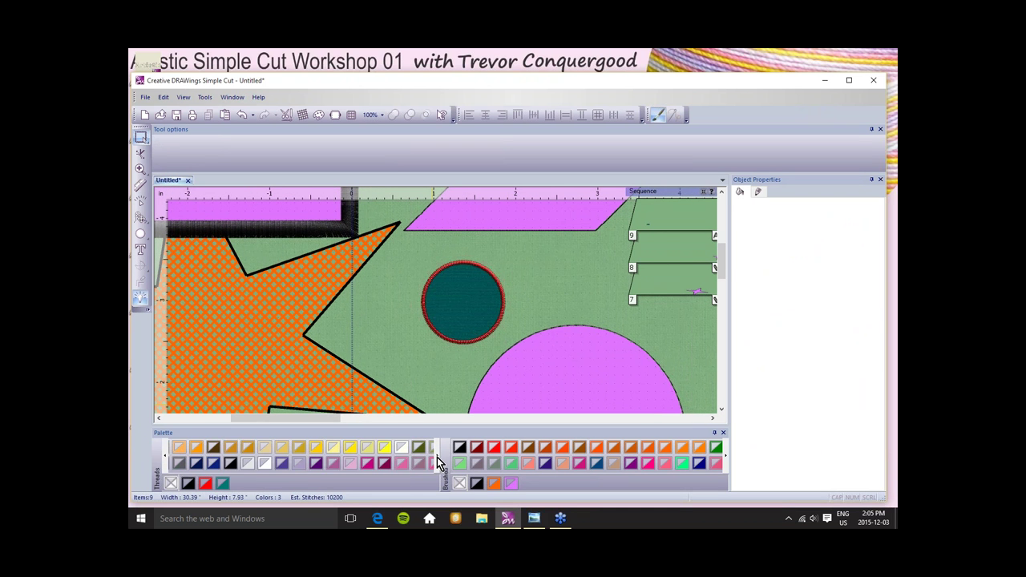
pyautogui.click(437, 456)
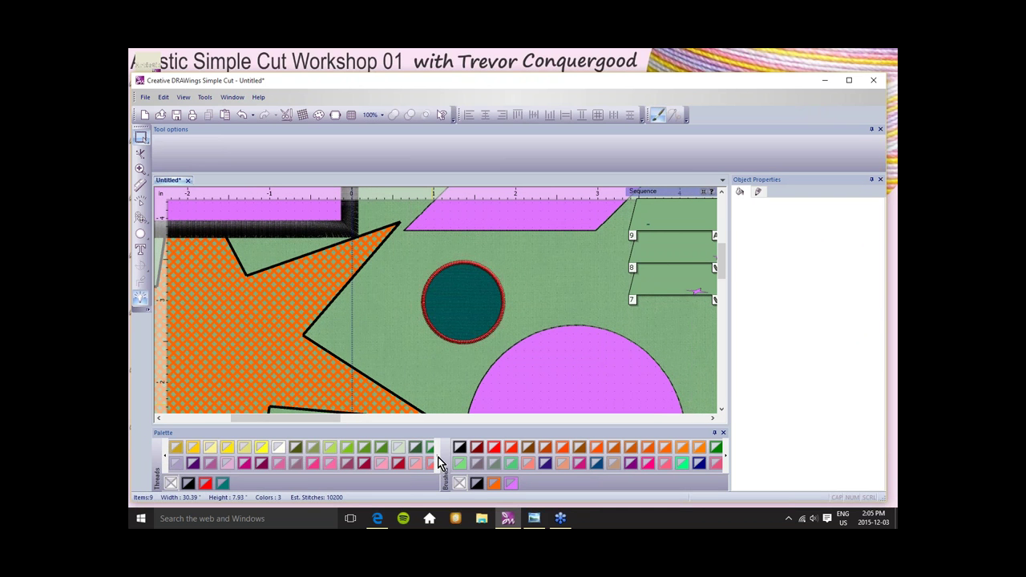
pyautogui.click(166, 454)
pyautogui.click(166, 454)
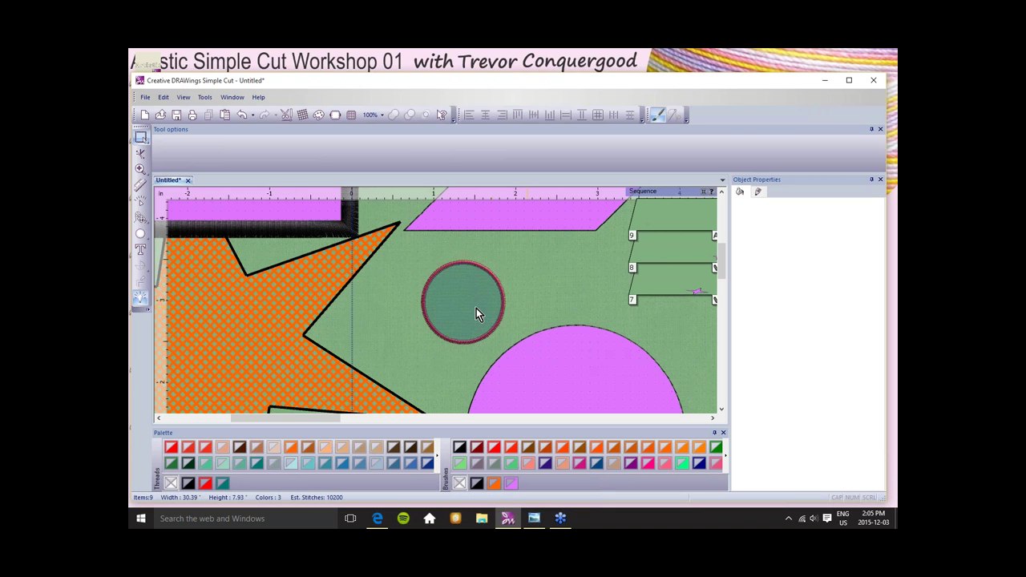
pyautogui.rightClick(207, 484)
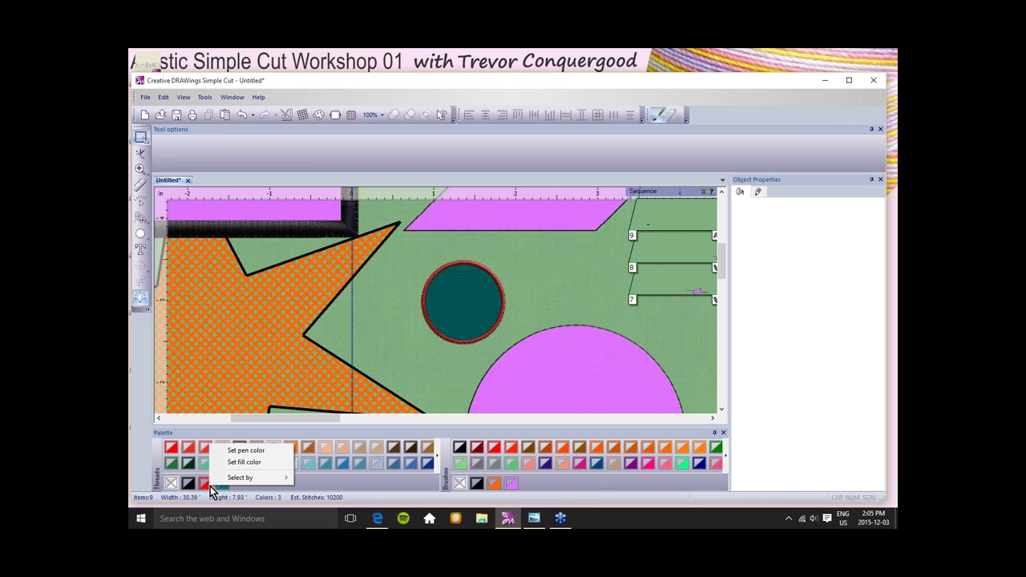
pyautogui.moveTo(238, 480)
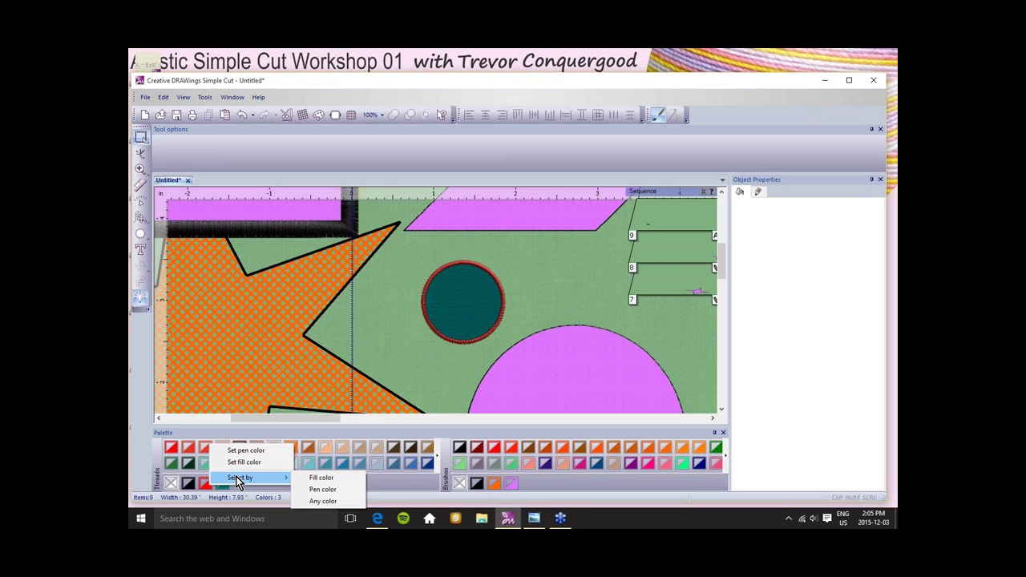
pyautogui.click(409, 343)
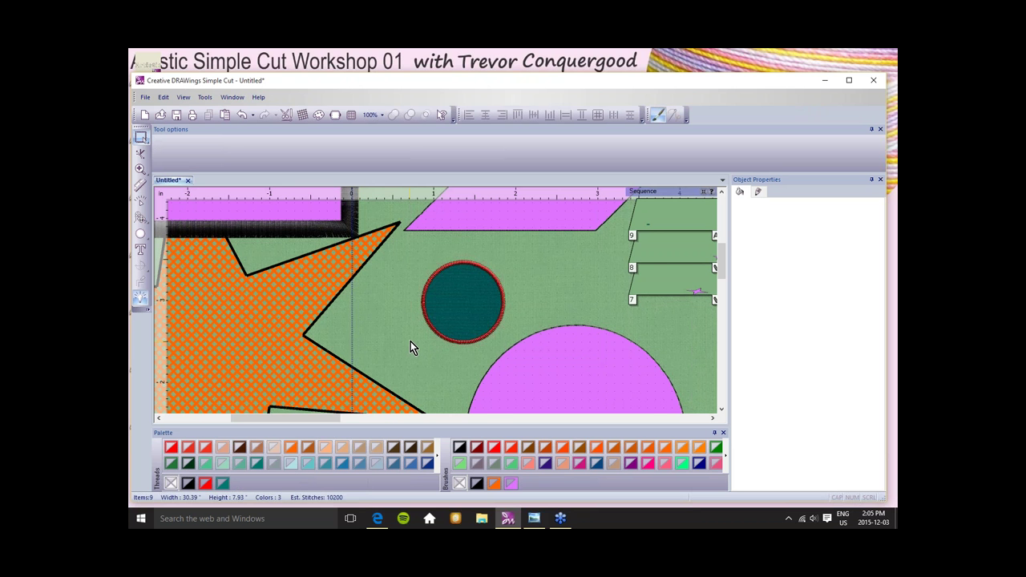
# Select all objects whose fill color is the purple brush, look over the selected shapes, and clear the selection.
pyautogui.scroll(-2, 411, 341)
pyautogui.scroll(-6, 410, 341)
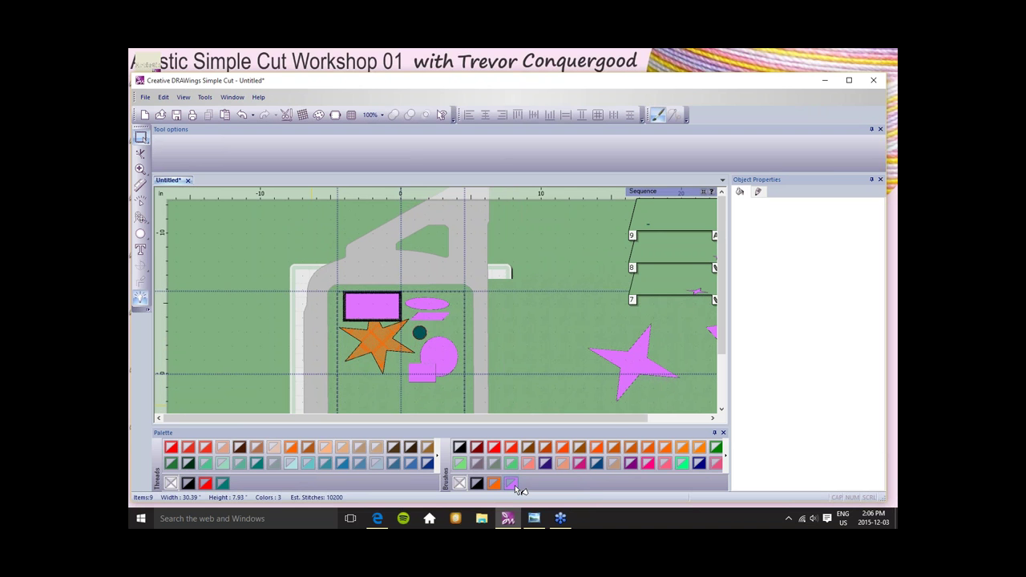
pyautogui.rightClick(516, 489)
pyautogui.moveTo(546, 481)
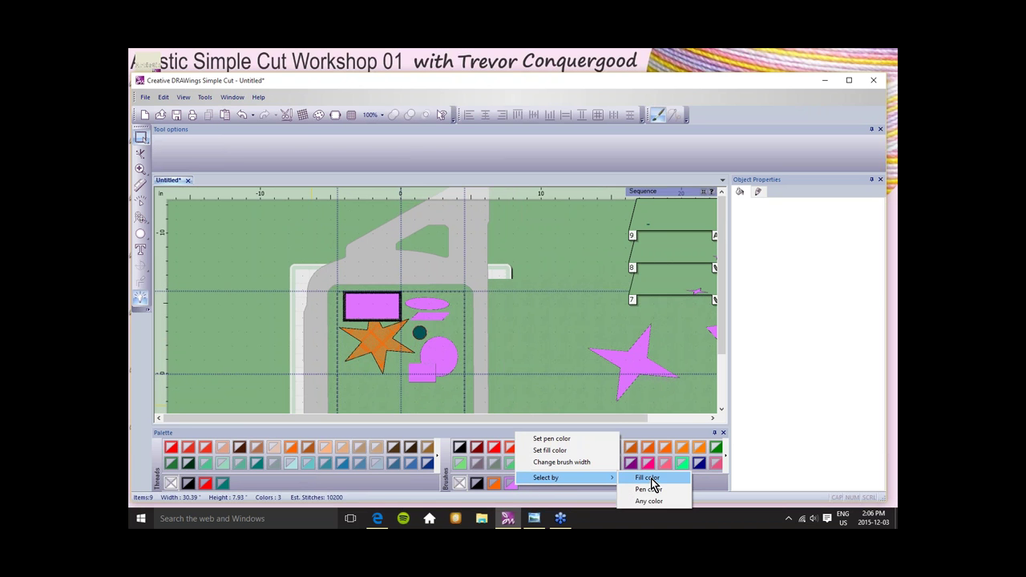
pyautogui.click(650, 478)
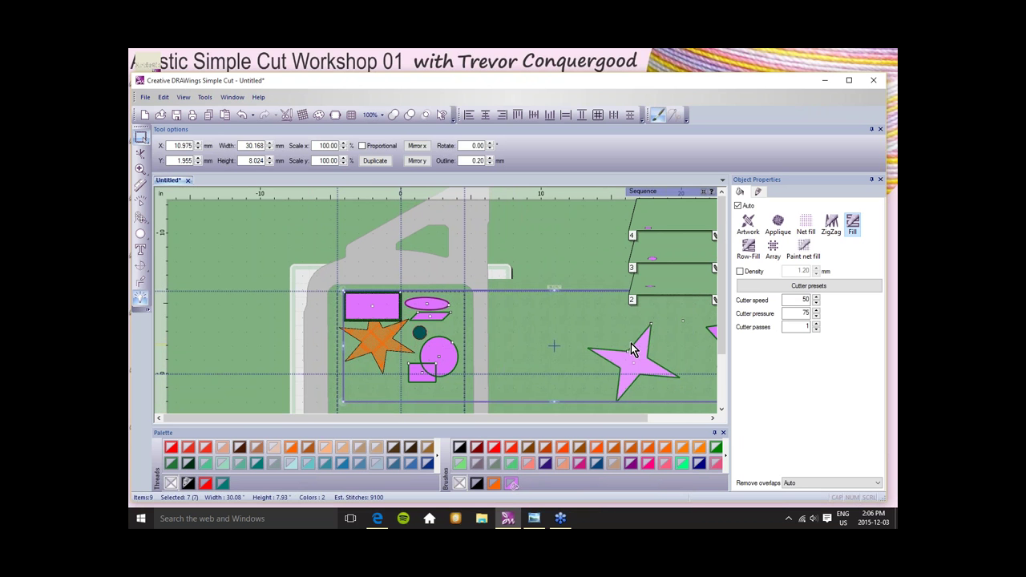
pyautogui.scroll(-2, 630, 342)
pyautogui.scroll(-2, 631, 343)
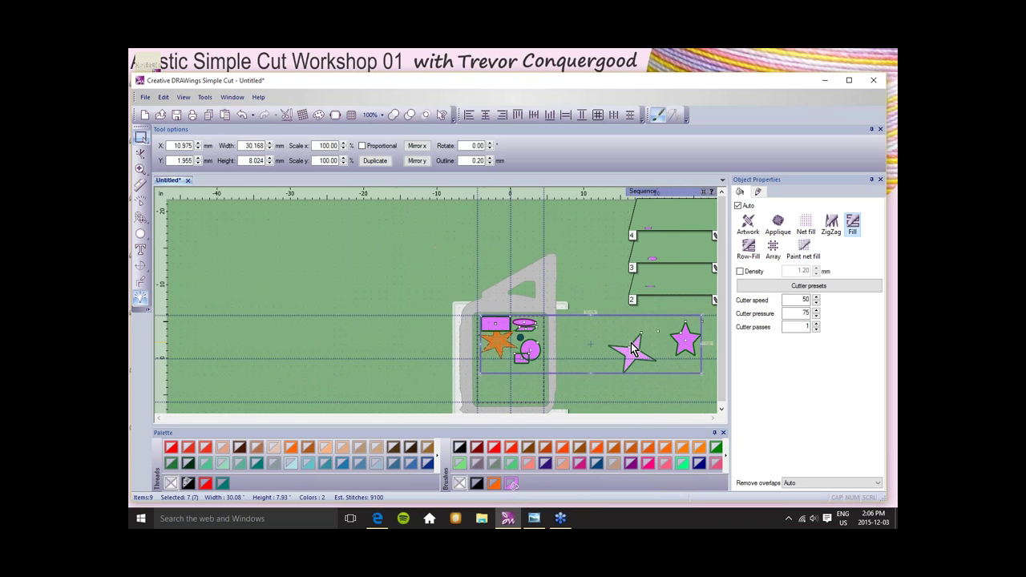
pyautogui.scroll(1, 630, 343)
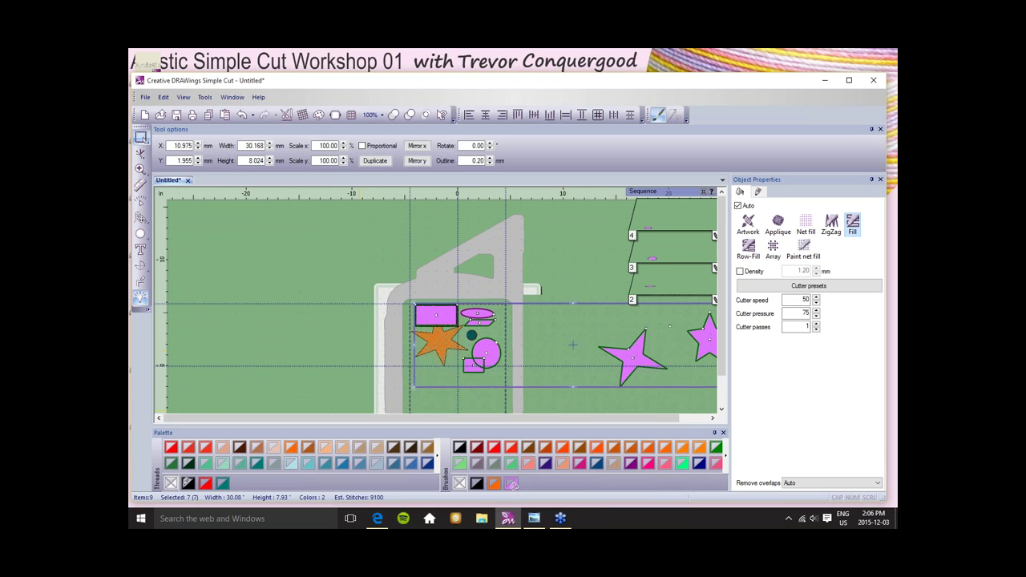
pyautogui.click(305, 334)
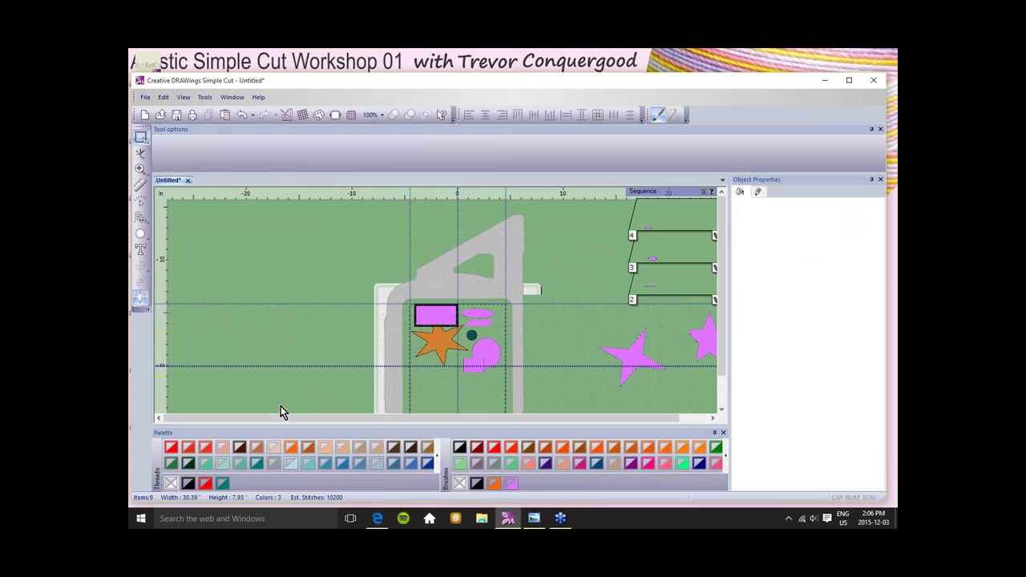
# Select the objects whose fill color is the teal thread, and clear the selection.
pyautogui.rightClick(228, 486)
pyautogui.moveTo(285, 474)
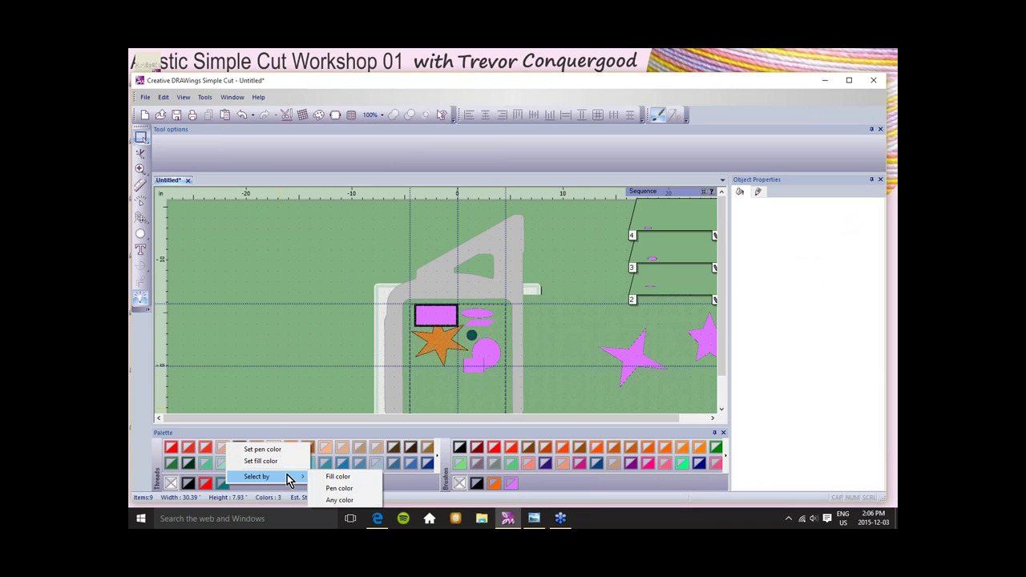
pyautogui.click(351, 481)
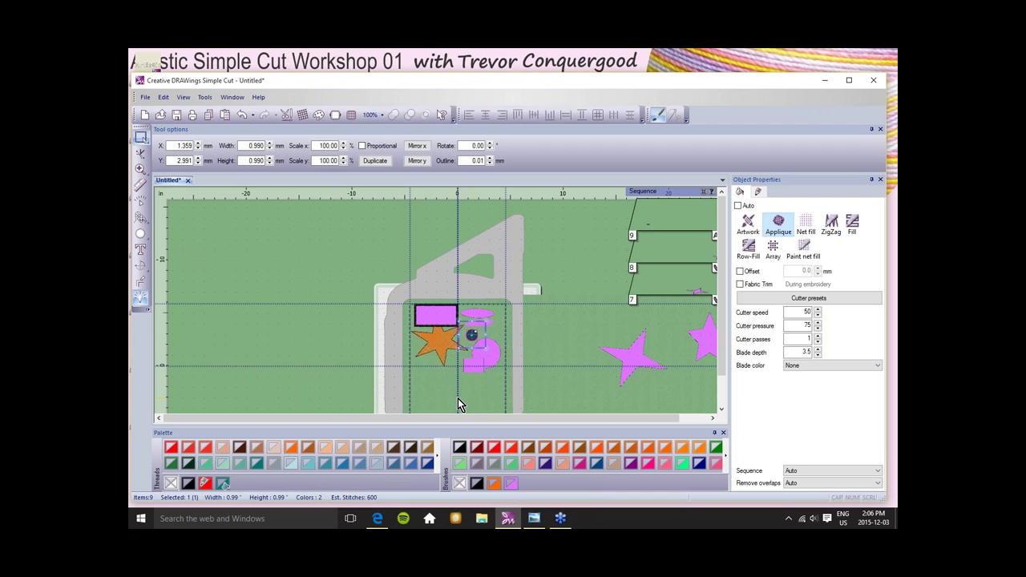
pyautogui.click(323, 349)
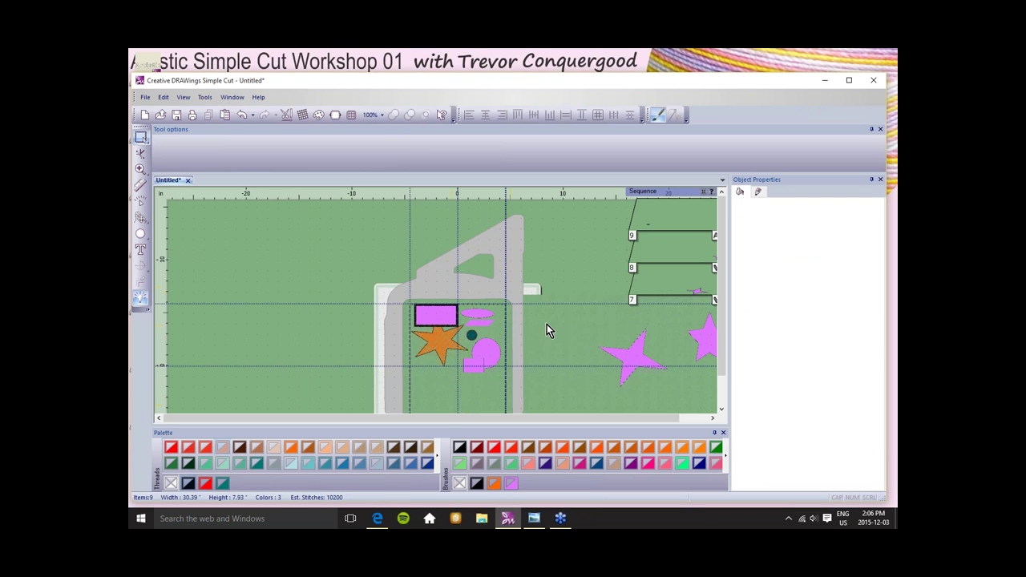
# Select all objects whose pen color is the black thread, and clear the selection.
pyautogui.rightClick(193, 486)
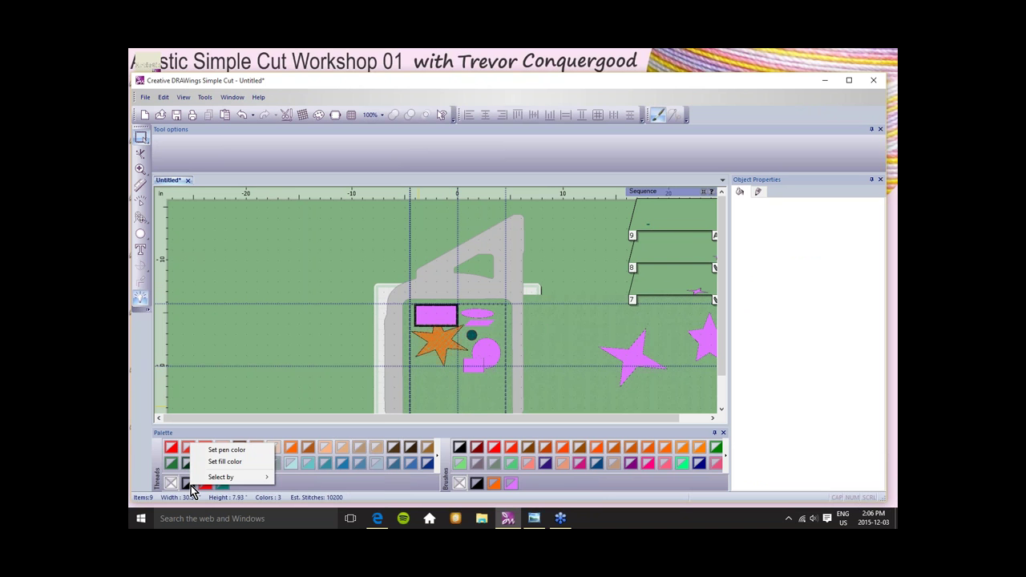
pyautogui.moveTo(224, 481)
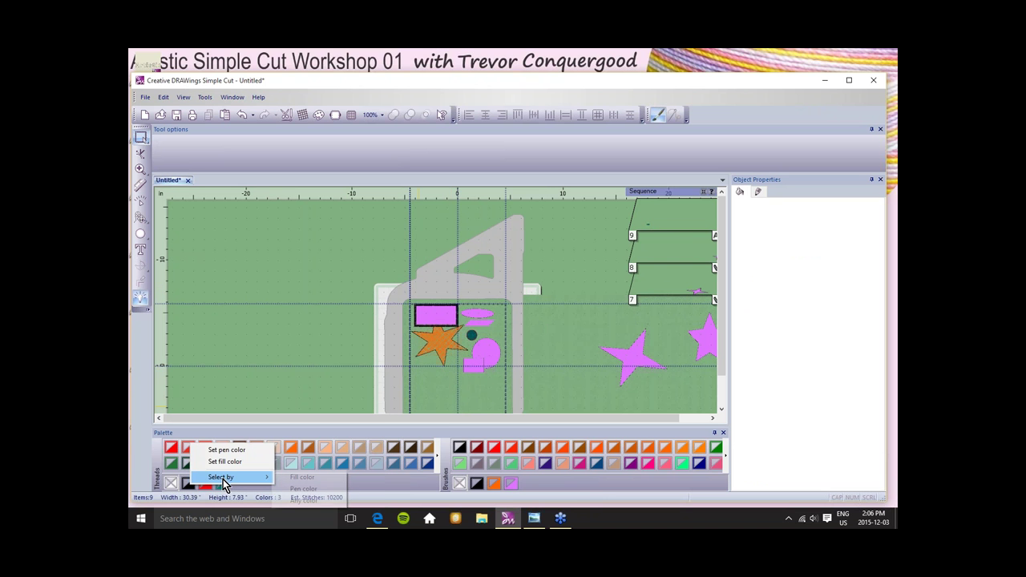
pyautogui.click(302, 490)
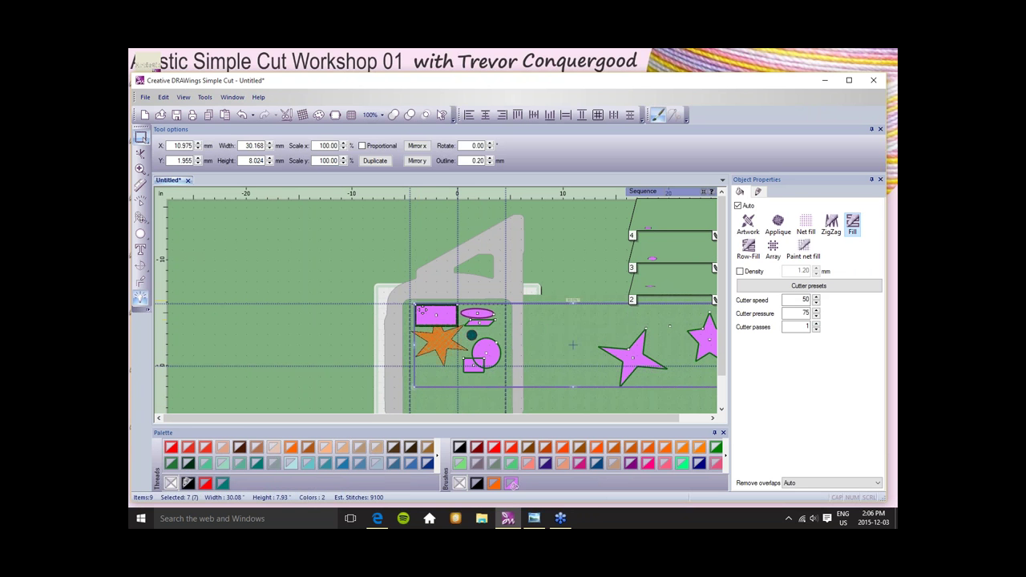
pyautogui.click(317, 345)
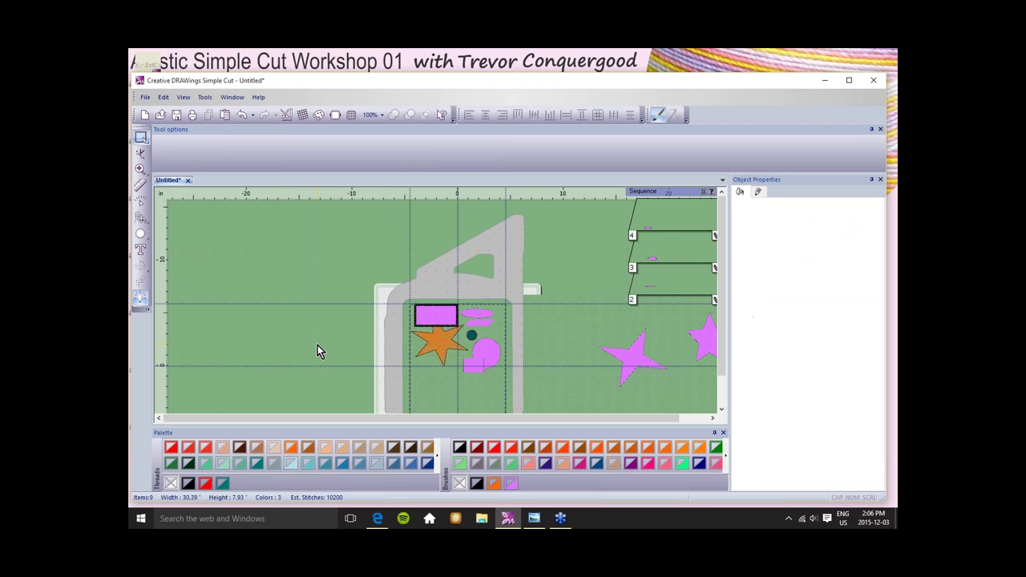
# Select the objects whose pen color is the black paint brush, and clear the selection.
pyautogui.click(424, 324)
pyautogui.moveTo(485, 489); pyautogui.dragTo(473, 365)
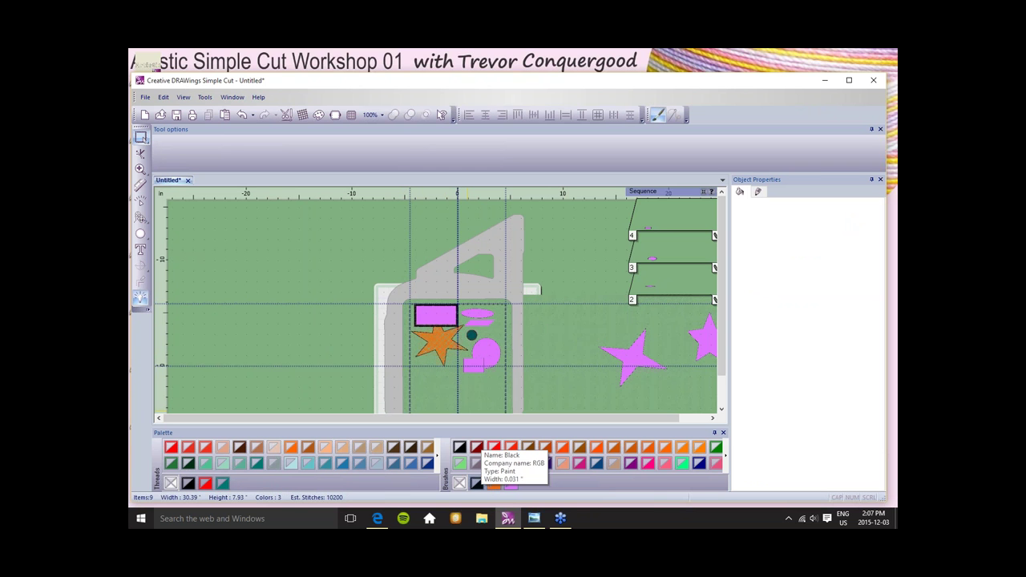
pyautogui.rightClick(496, 485)
pyautogui.moveTo(509, 476)
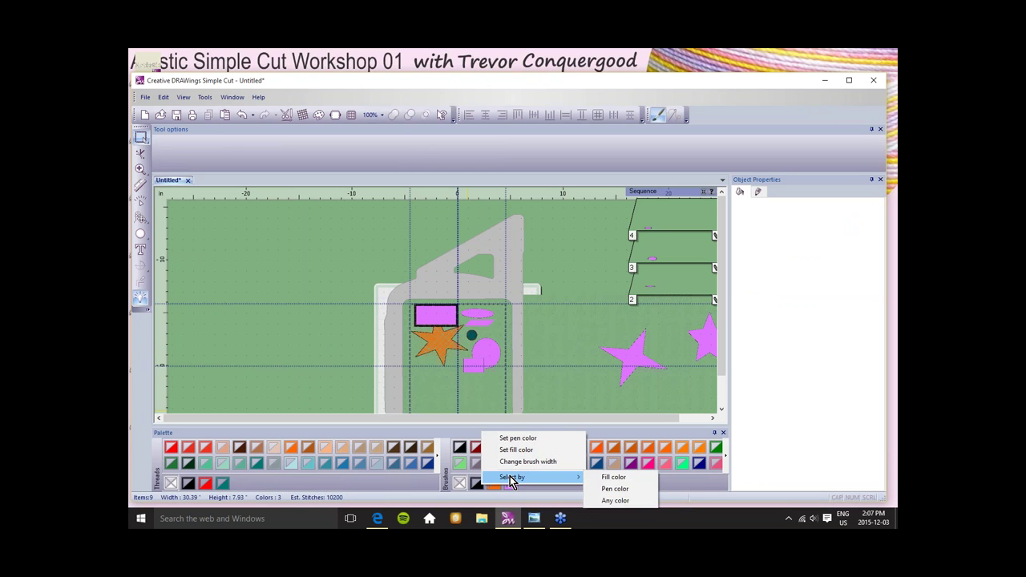
pyautogui.click(608, 487)
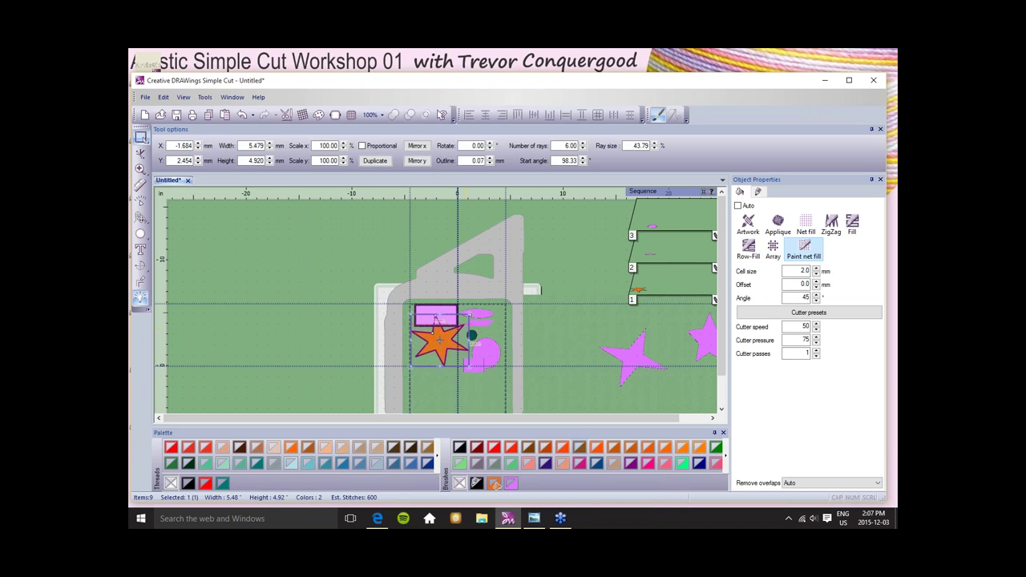
pyautogui.click(438, 388)
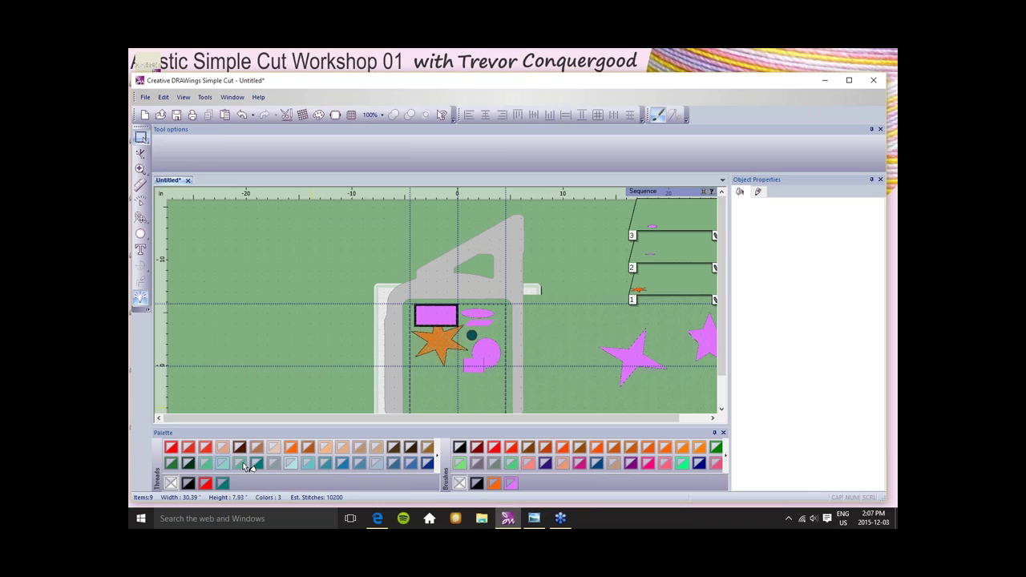
# Make a teal-blue thread the default fill color for new graphic objects, for that design only.
pyautogui.rightClick(329, 468)
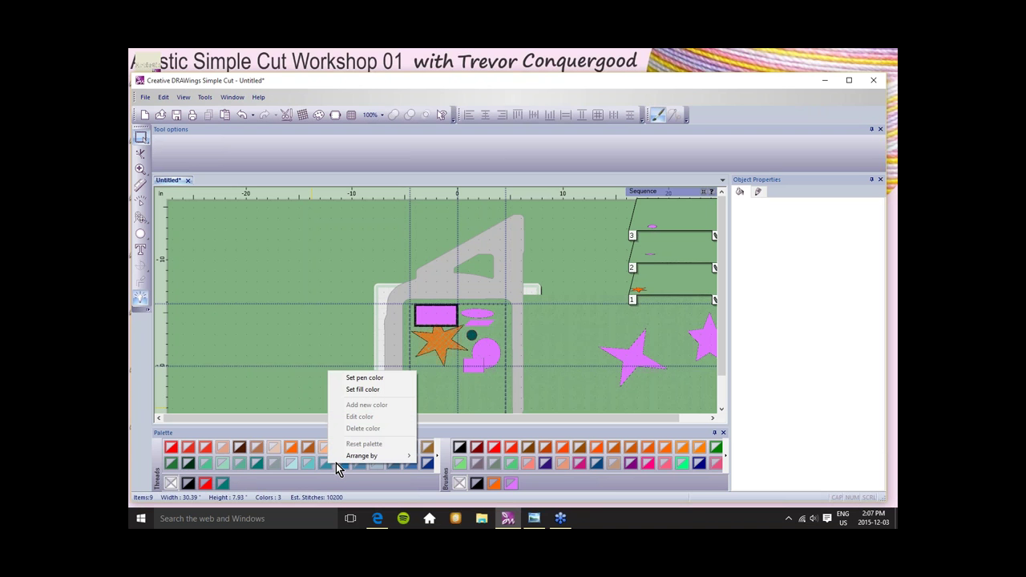
pyautogui.click(376, 390)
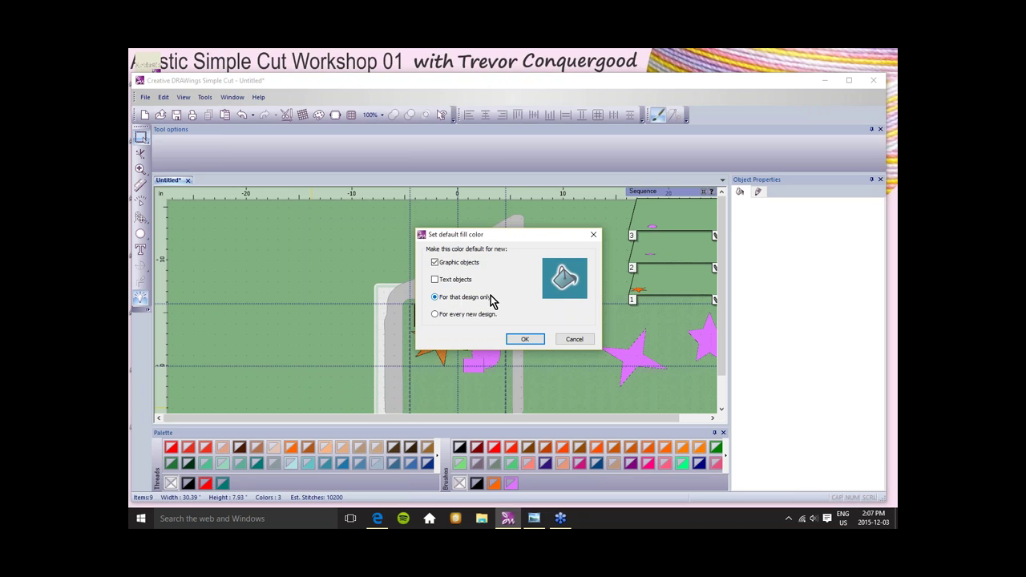
pyautogui.click(521, 340)
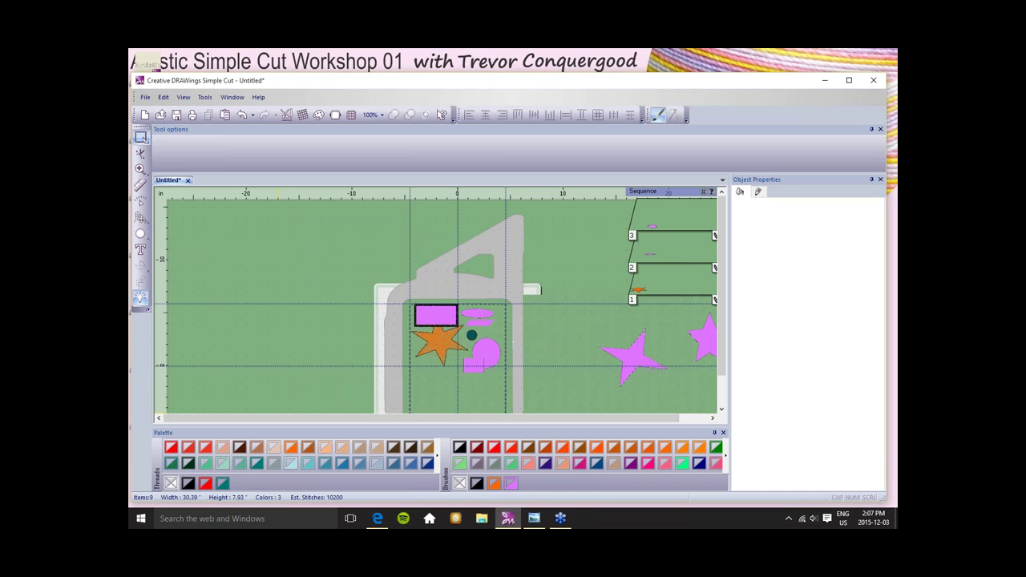
# Make the red thread the default pen color for new graphic objects, for that design only.
pyautogui.rightClick(171, 450)
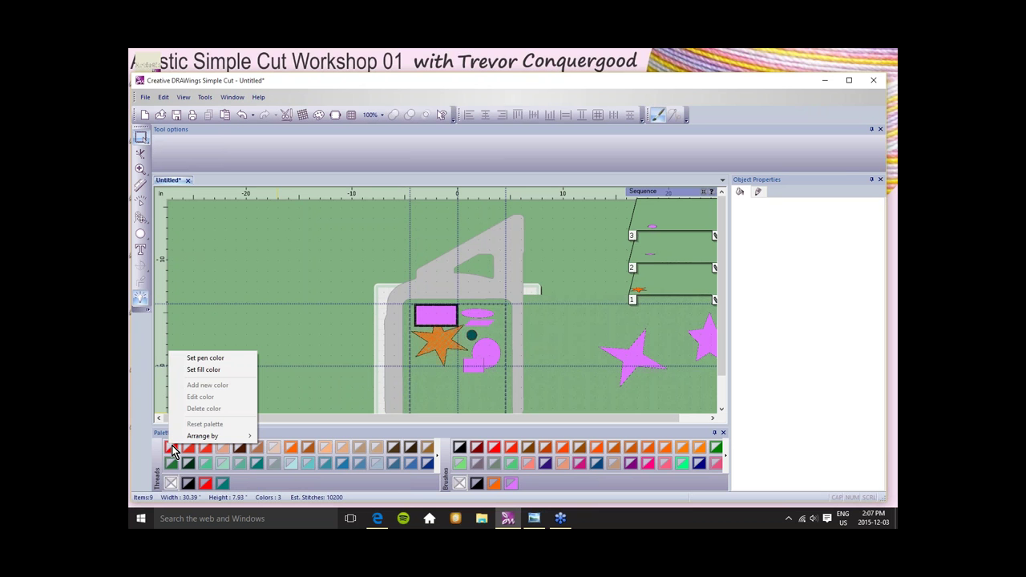
pyautogui.click(208, 358)
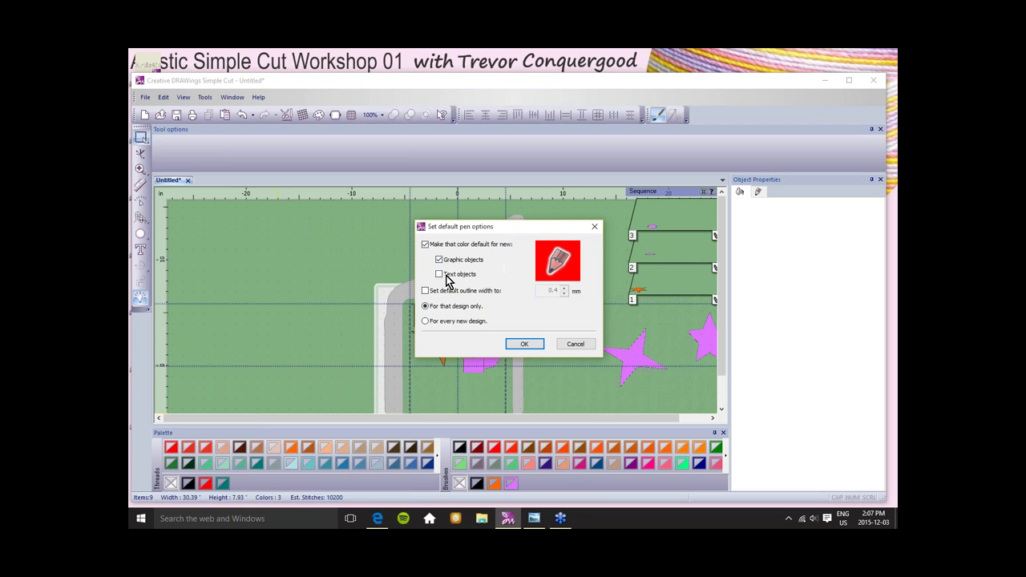
pyautogui.click(523, 345)
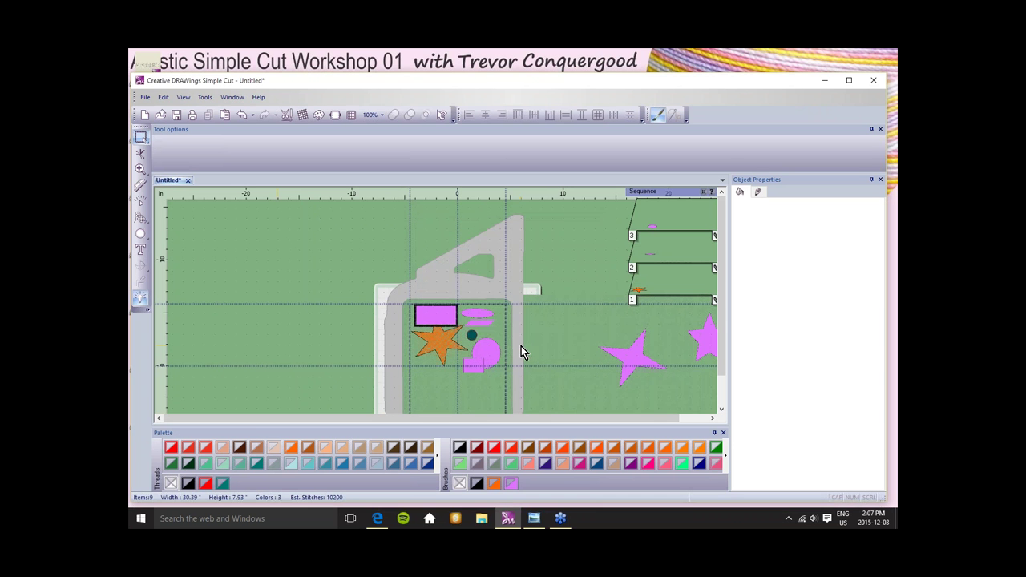
# Draw an ellipse about 3.41 by 2.55 inches in the empty area above and left of the hoop, and deselect it.
pyautogui.click(140, 234)
pyautogui.moveTo(258, 250); pyautogui.dragTo(295, 277)
pyautogui.press('Escape')
pyautogui.scroll(5, 265, 269)
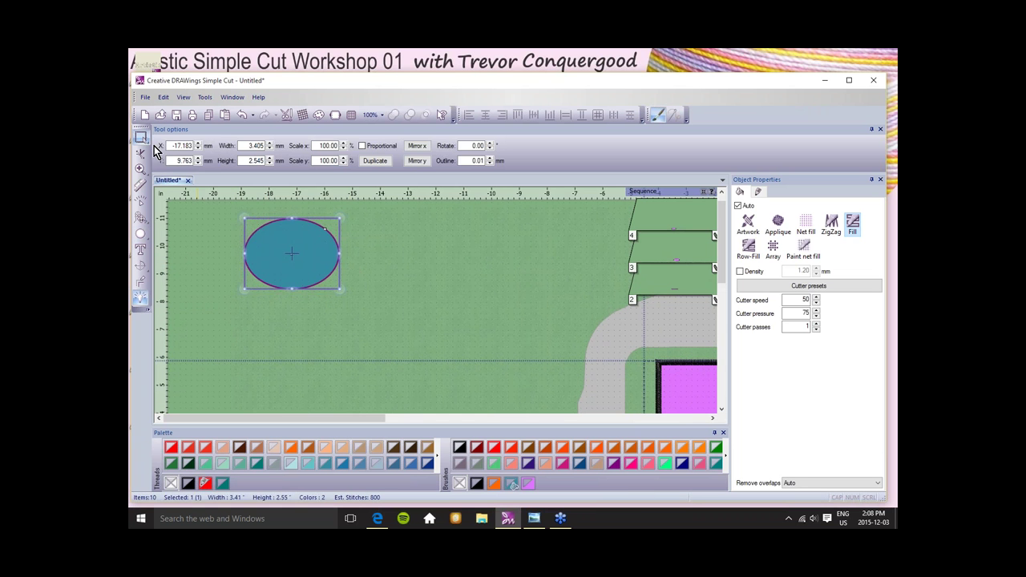
pyautogui.click(437, 269)
# Look over the new ellipse and the whole design, and examine the four-pointed purple star up close.
pyautogui.scroll(-5, 437, 268)
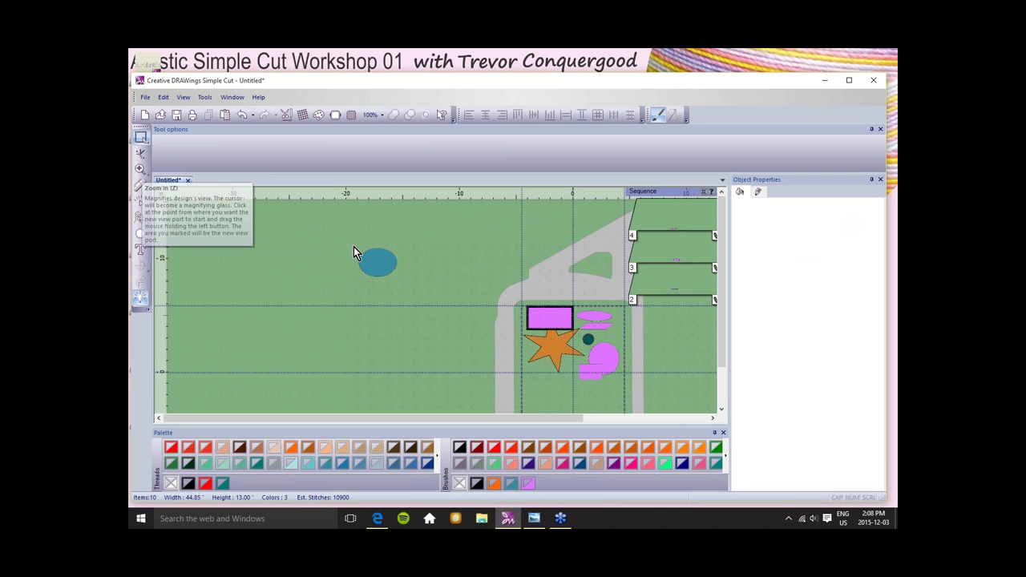
pyautogui.scroll(1, 511, 352)
pyautogui.scroll(-3, 511, 352)
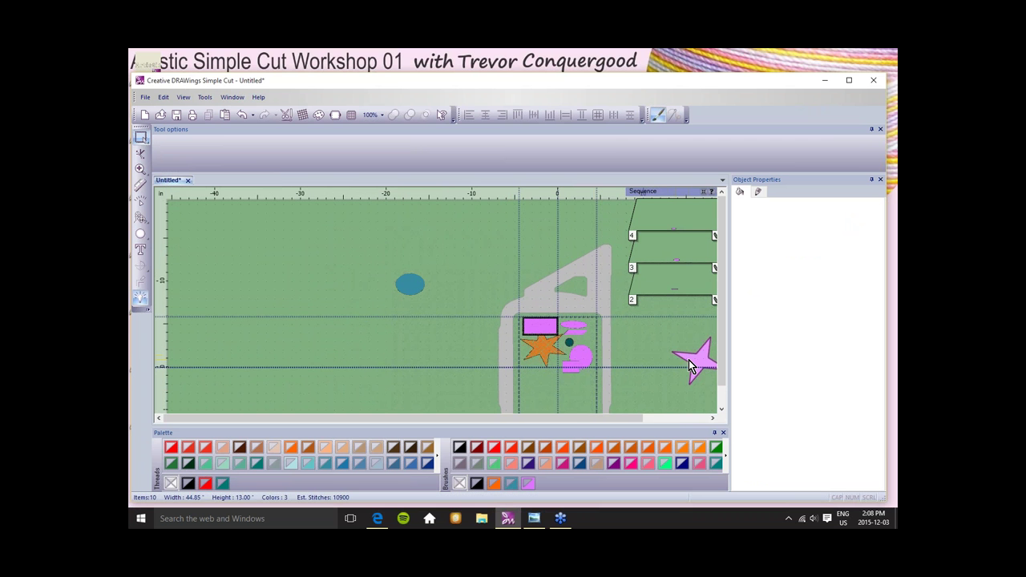
pyautogui.scroll(-1, 708, 365)
pyautogui.scroll(3, 708, 364)
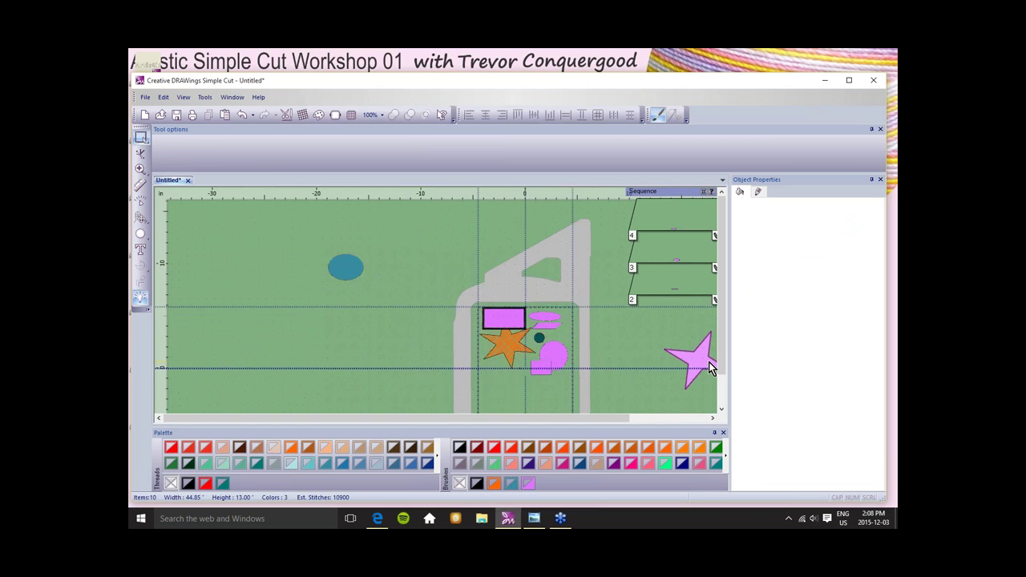
pyautogui.scroll(1, 249, 336)
pyautogui.scroll(-2, 249, 331)
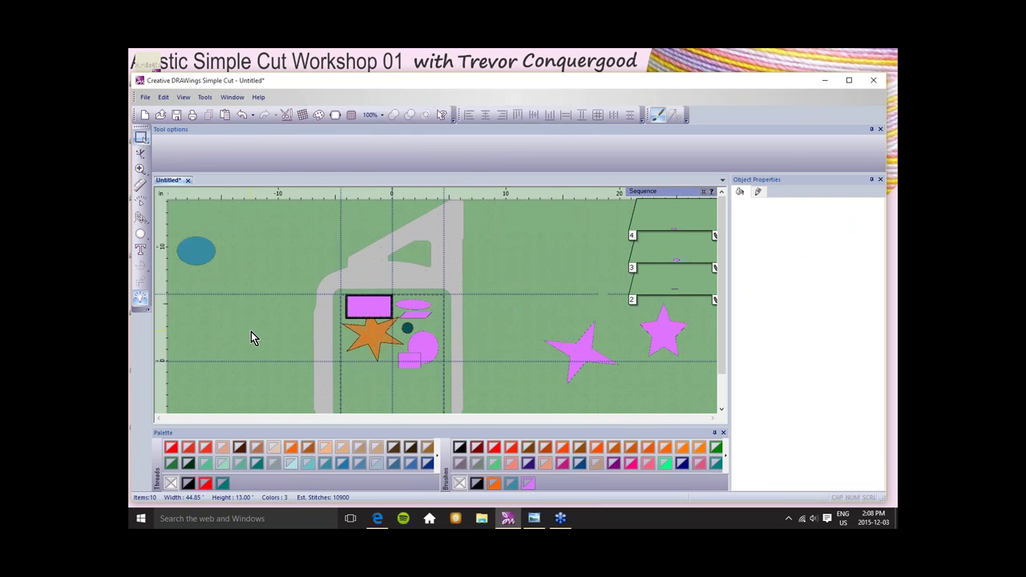
pyautogui.scroll(4, 550, 352)
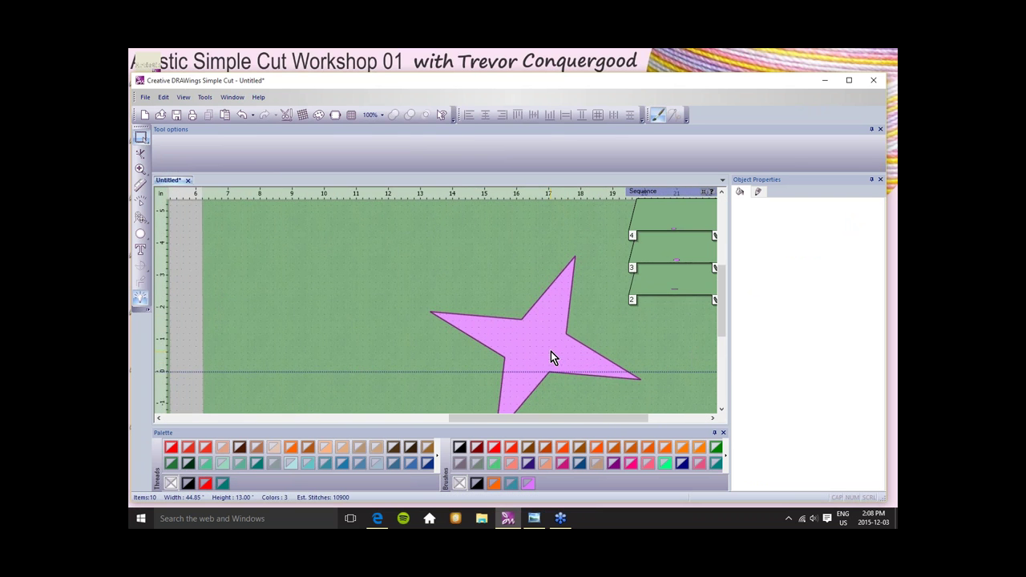
# Examine the shapes inside the hoop and the red-edged teal circle up close with the Zoom tool.
pyautogui.scroll(-4, 551, 356)
pyautogui.scroll(-1, 550, 353)
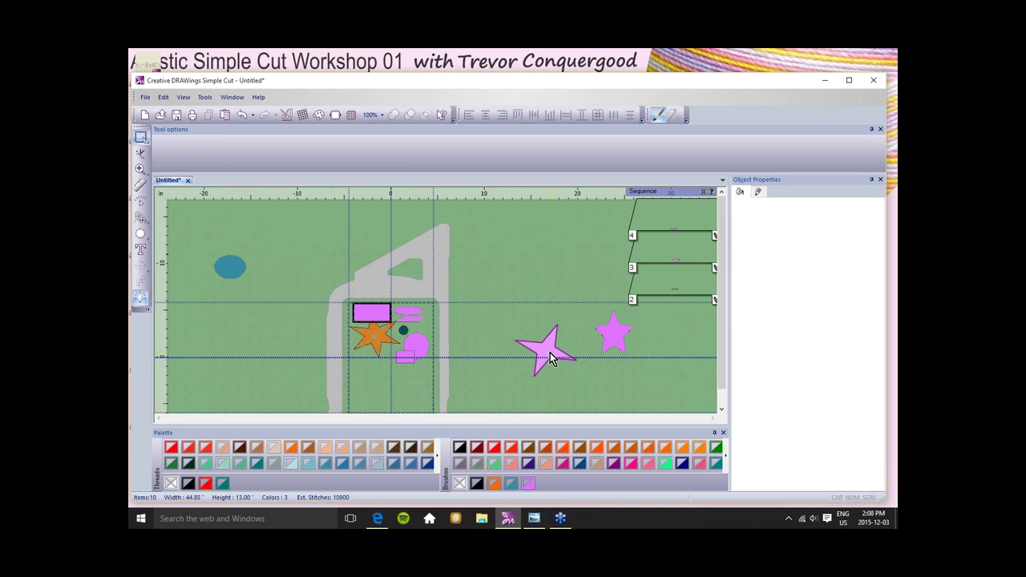
pyautogui.scroll(-2, 551, 354)
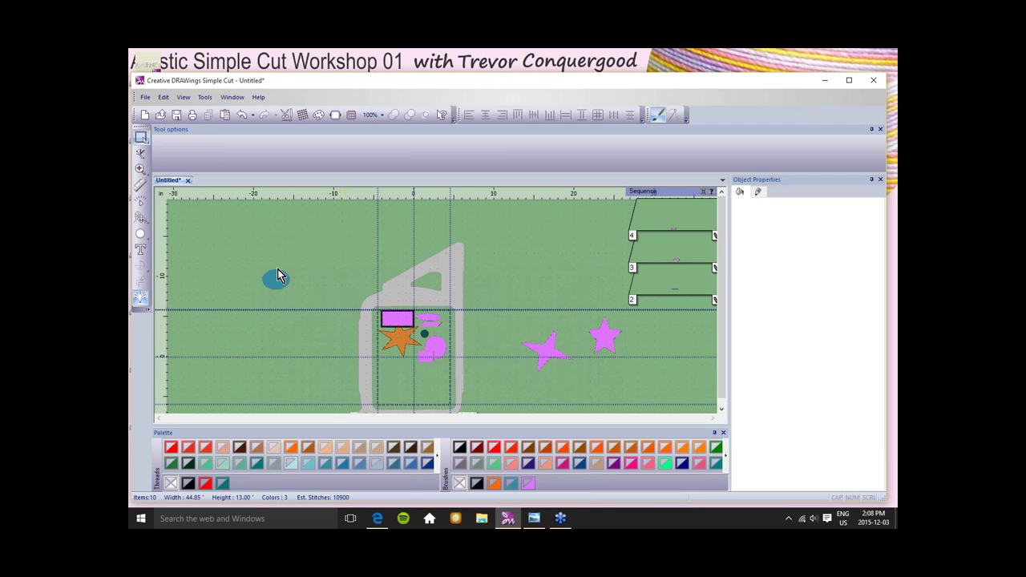
pyautogui.click(141, 174)
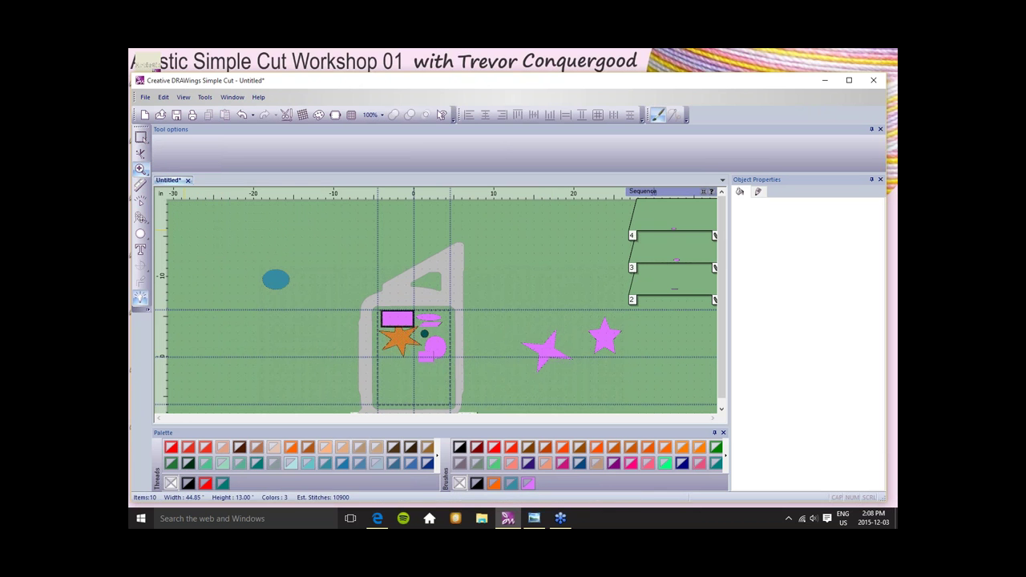
pyautogui.moveTo(371, 307); pyautogui.dragTo(456, 368)
pyautogui.click(140, 169)
pyautogui.moveTo(325, 265); pyautogui.dragTo(396, 319)
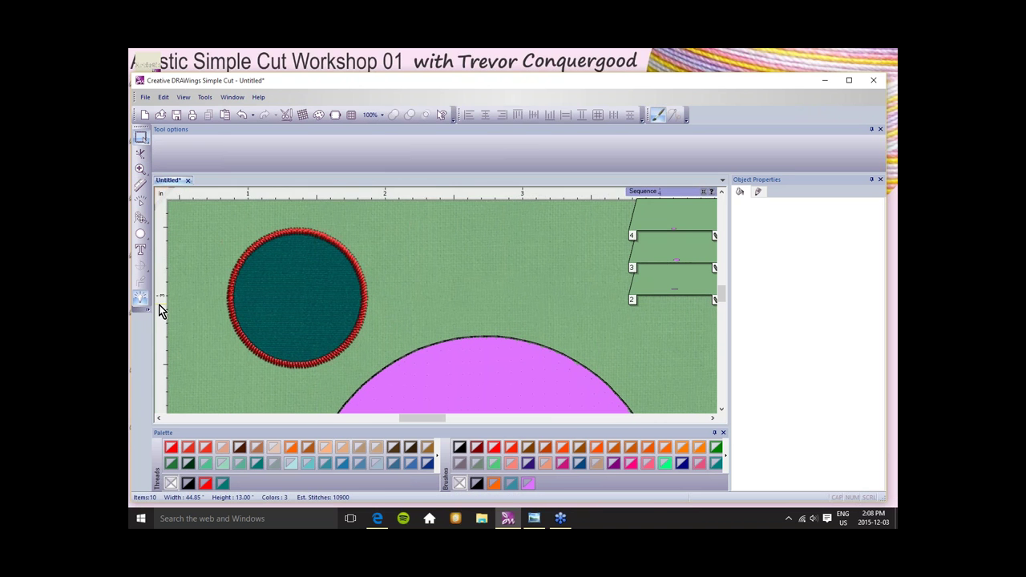
pyautogui.click(142, 172)
pyautogui.moveTo(143, 172); pyautogui.dragTo(190, 172)
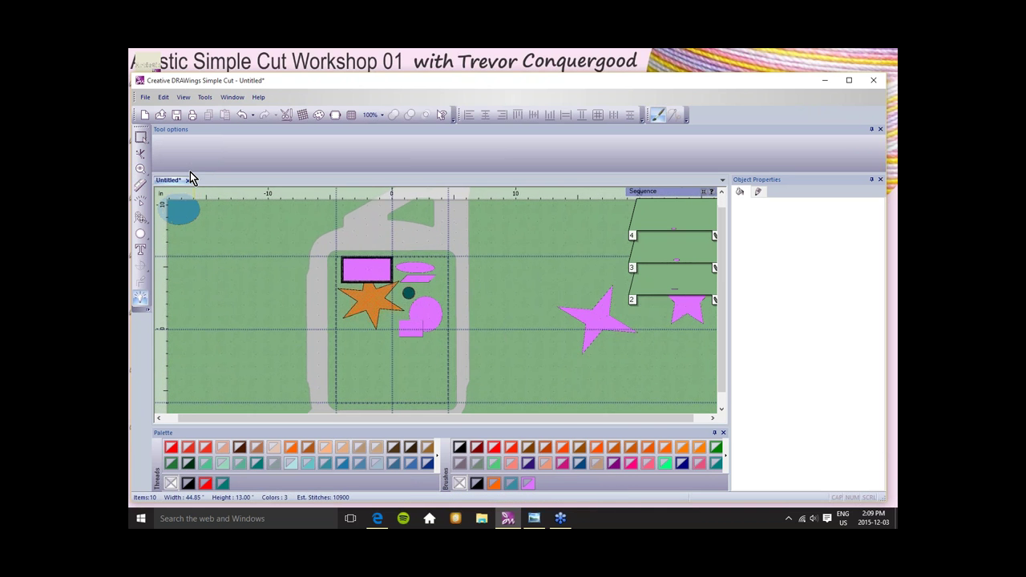
# Measure distances among the shapes in the hoop, around the teal circle, with the measuring tool.
pyautogui.click(141, 187)
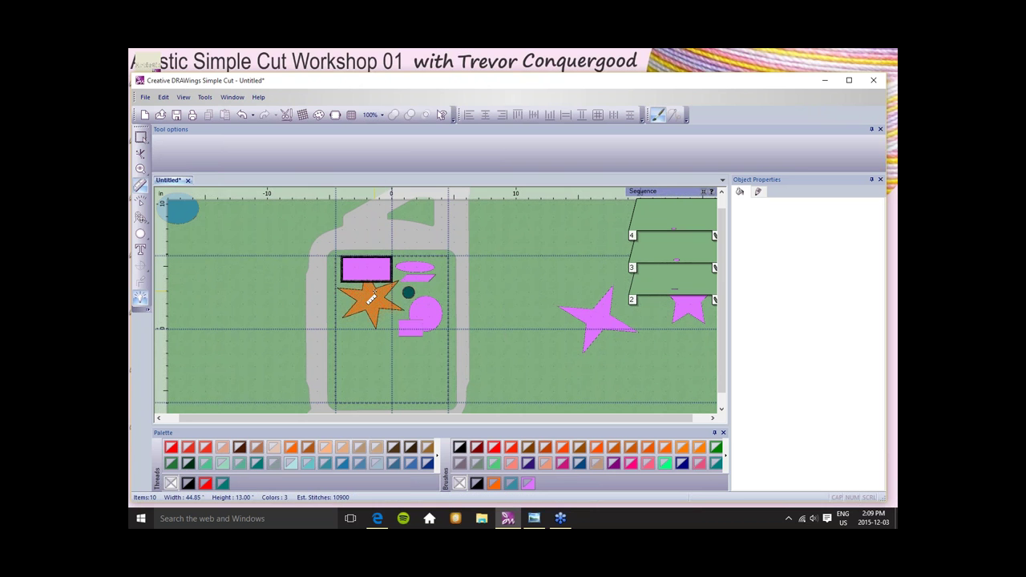
pyautogui.moveTo(276, 340); pyautogui.dragTo(383, 351)
pyautogui.scroll(5, 407, 295)
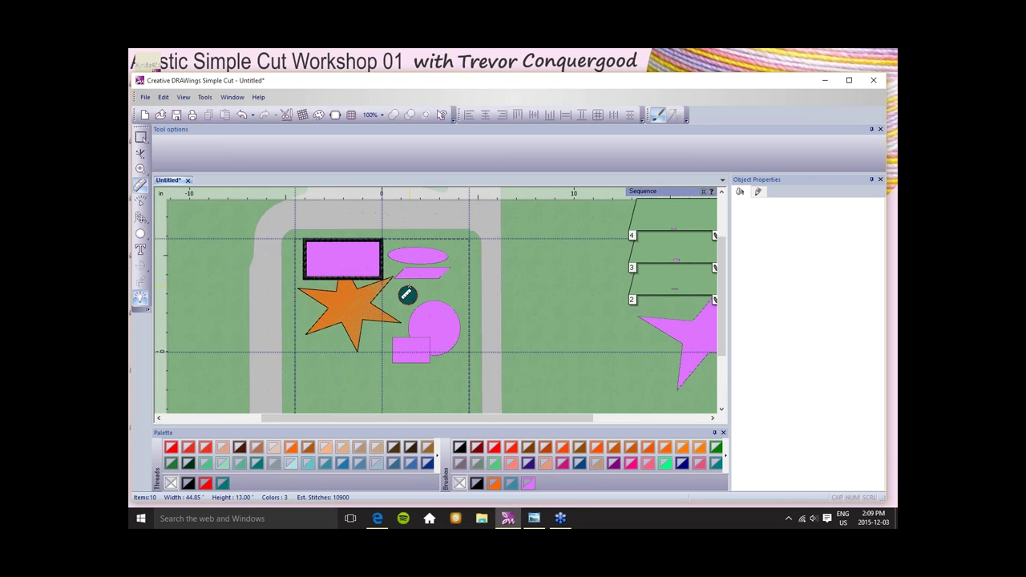
pyautogui.moveTo(360, 337); pyautogui.dragTo(438, 321)
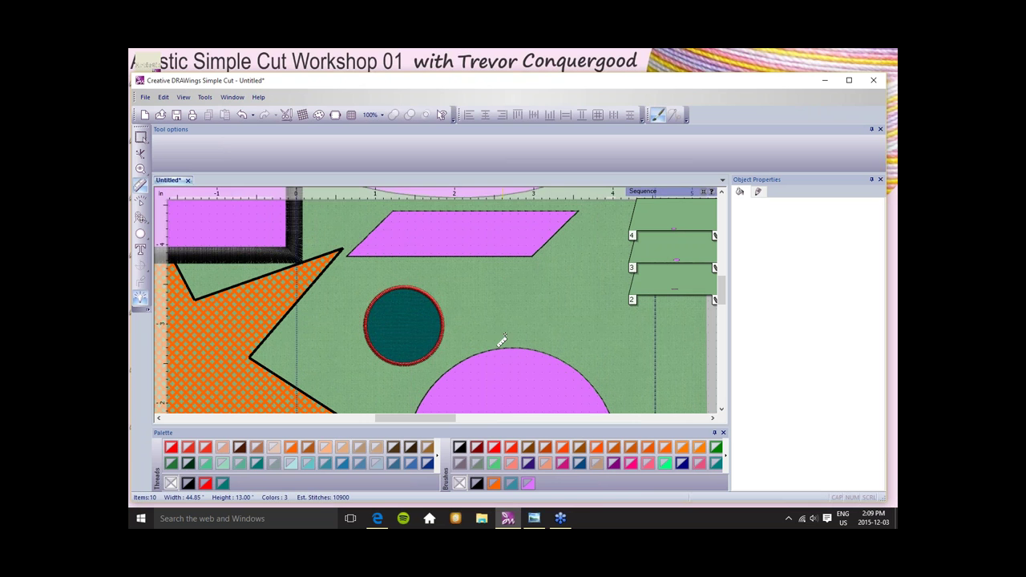
pyautogui.click(140, 137)
# Hide the rulers around the workspace and show them again.
pyautogui.click(184, 98)
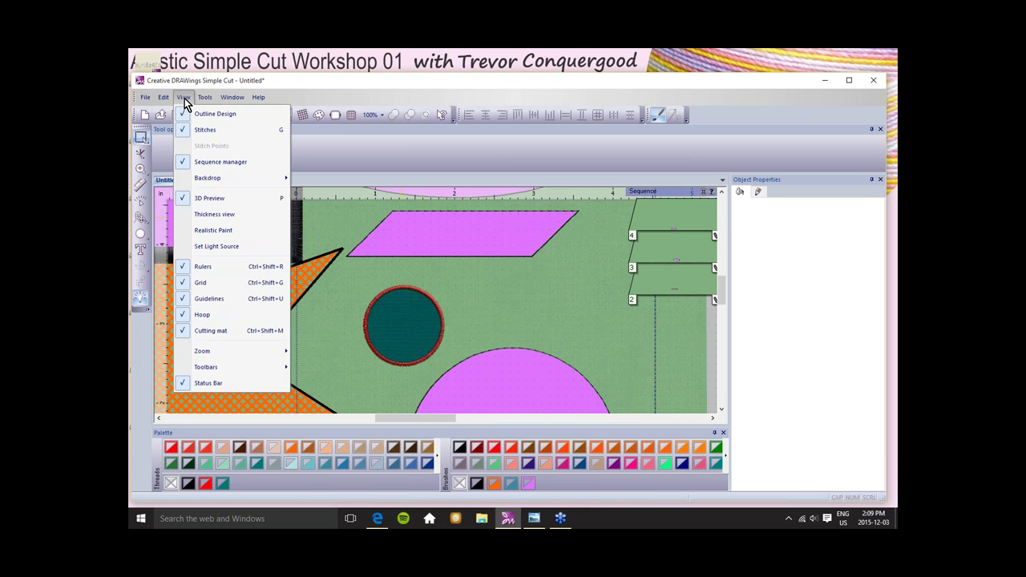
pyautogui.click(204, 268)
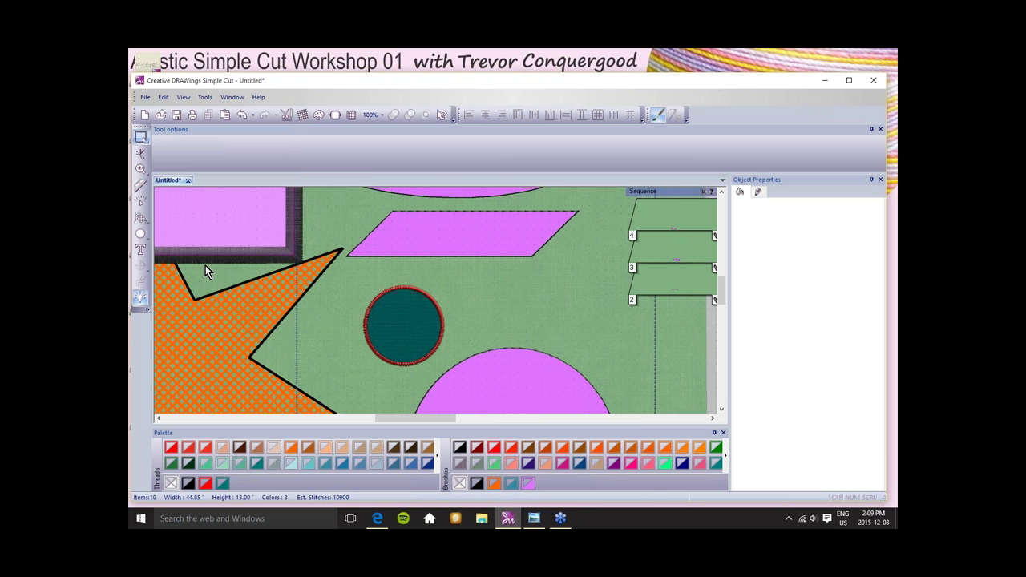
pyautogui.click(183, 97)
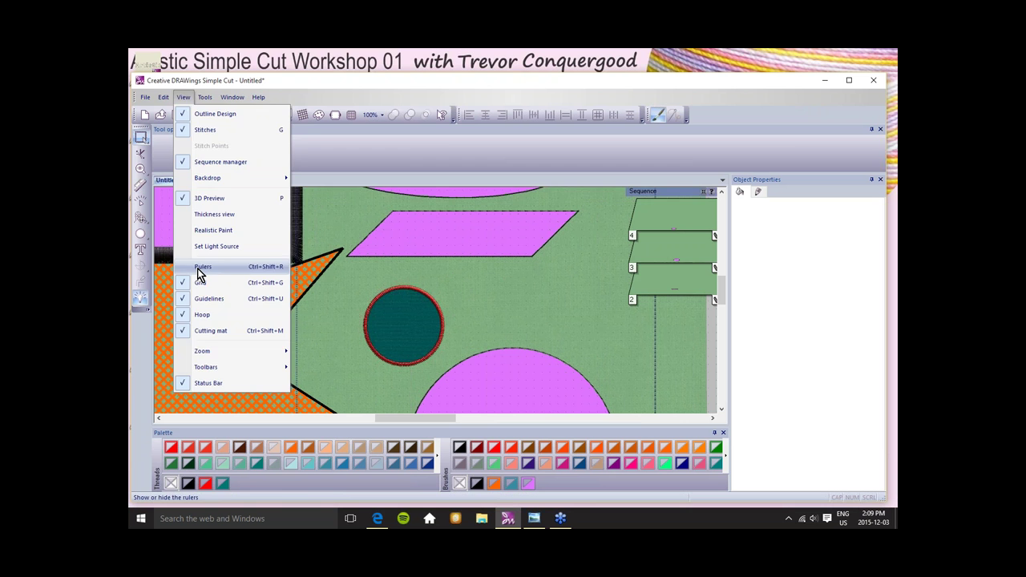
pyautogui.click(199, 267)
# Hide the grid in the workspace.
pyautogui.click(183, 97)
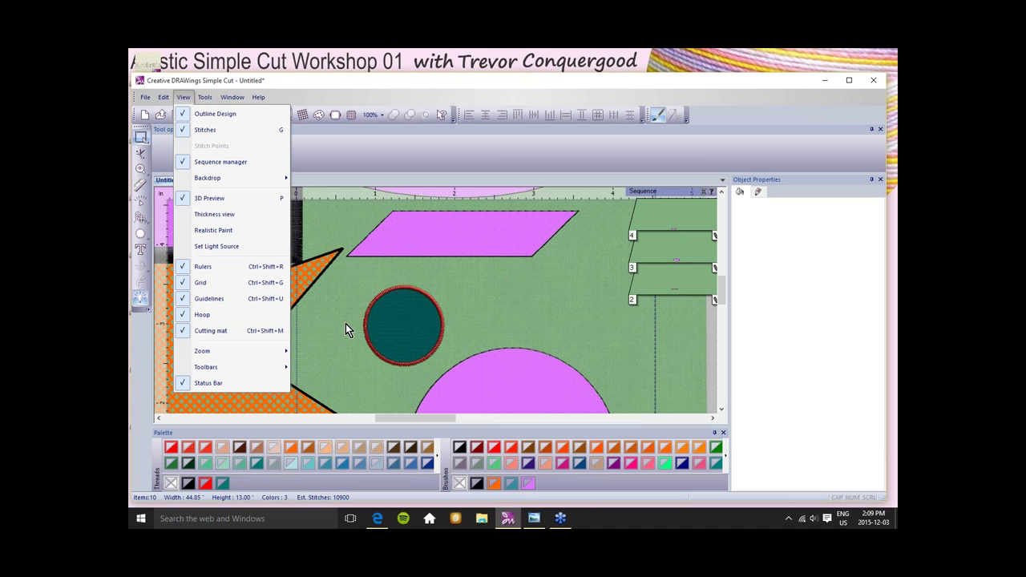
pyautogui.click(200, 285)
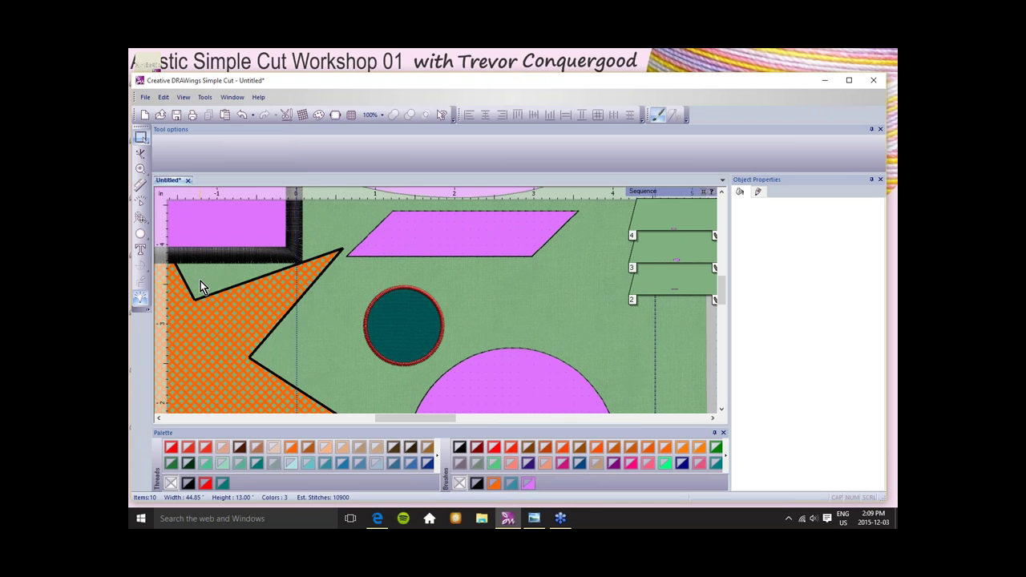
pyautogui.click(184, 97)
pyautogui.click(345, 309)
# Hide the guidelines and show them again.
pyautogui.scroll(2, 343, 303)
pyautogui.scroll(-4, 343, 305)
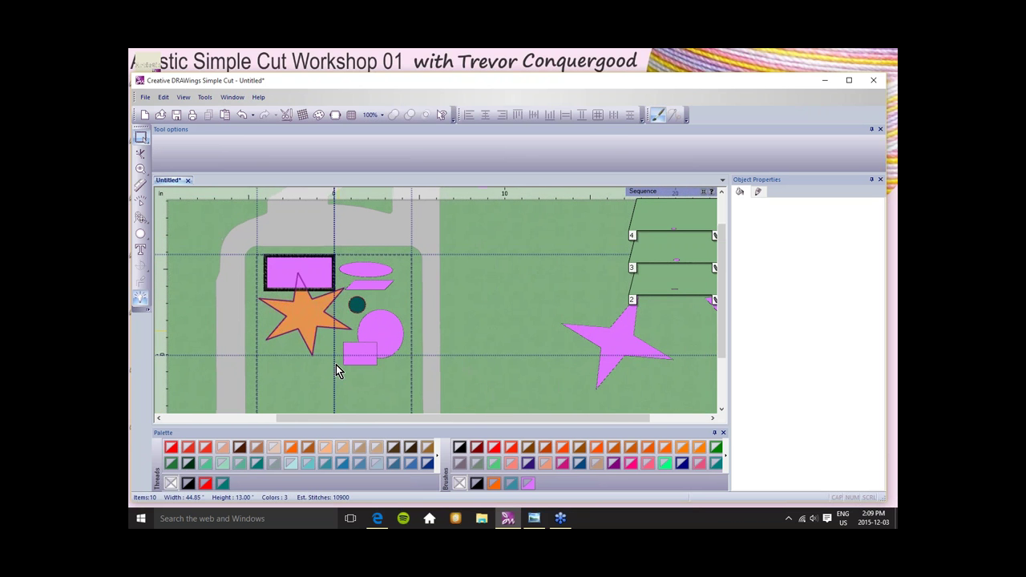
pyautogui.click(183, 98)
pyautogui.click(215, 301)
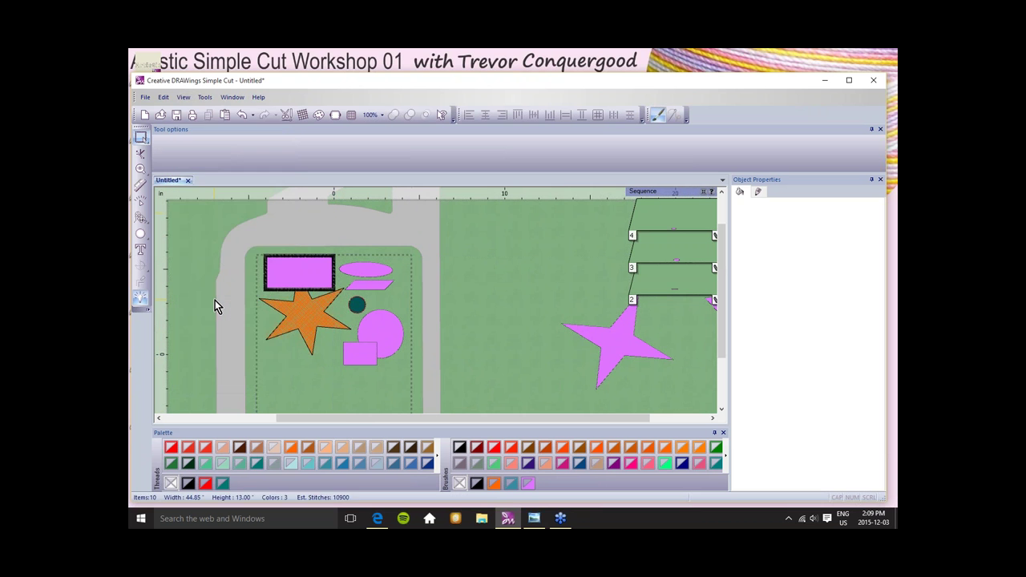
pyautogui.click(184, 97)
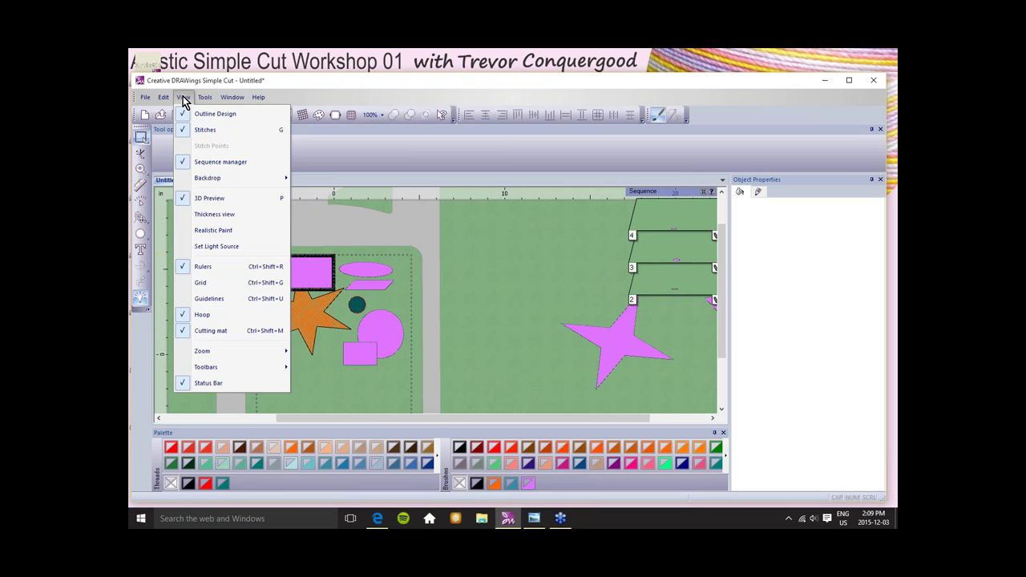
pyautogui.click(214, 300)
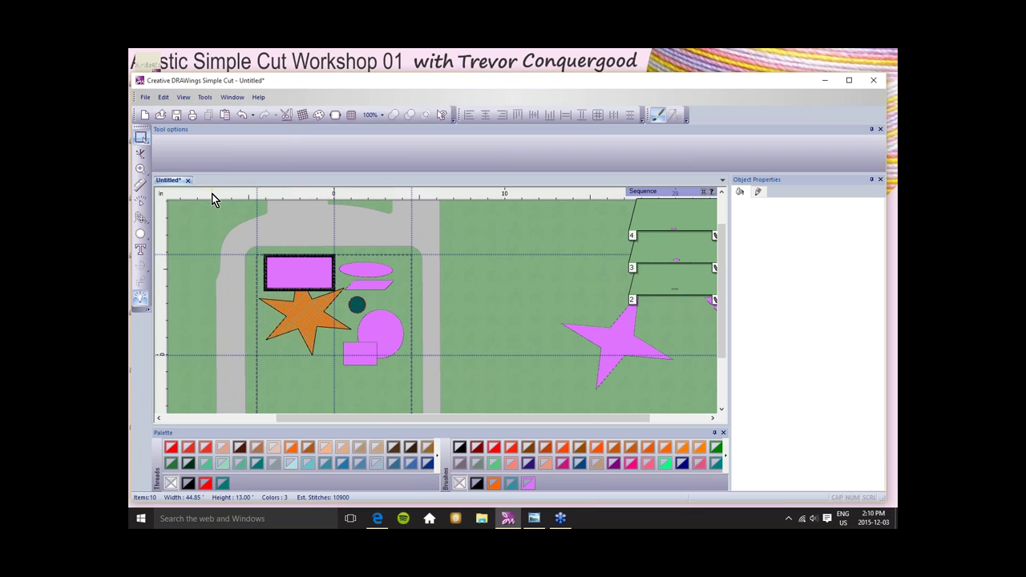
# Add a horizontal guideline at about -2 inches and move the teal circle down to rest on it beneath the orange star.
pyautogui.moveTo(213, 199); pyautogui.dragTo(230, 390)
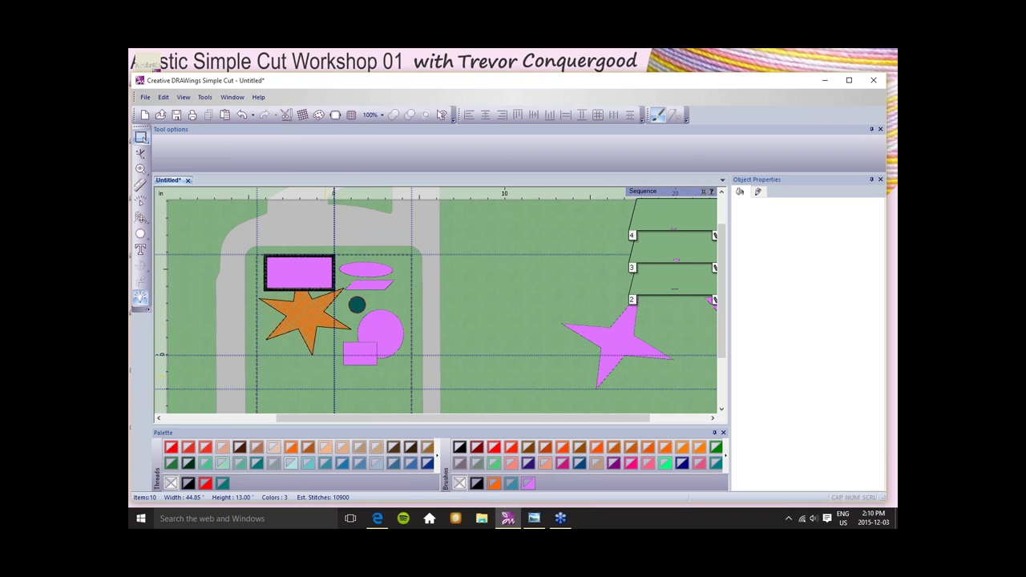
pyautogui.scroll(-1, 330, 397)
pyautogui.scroll(3, 331, 396)
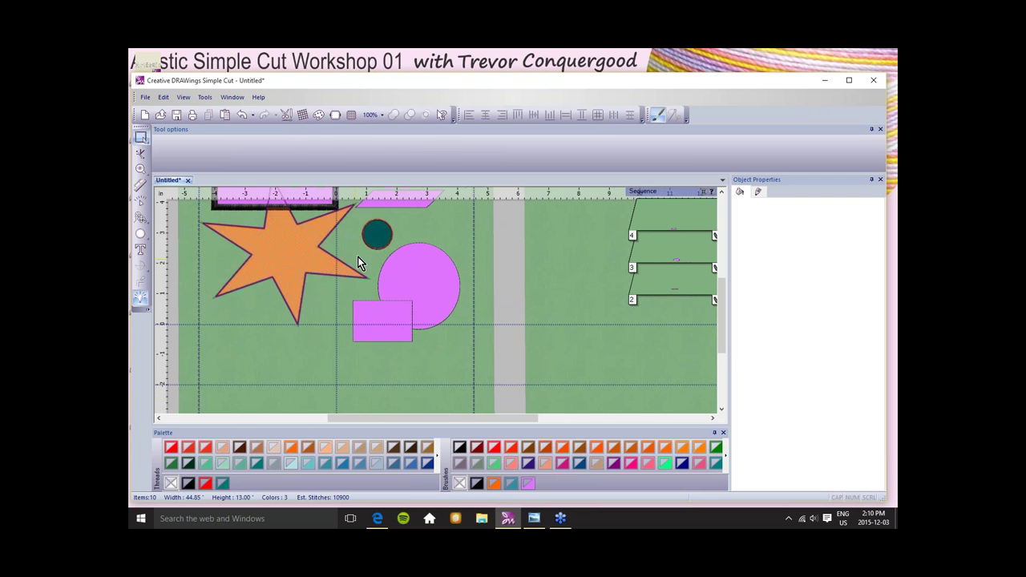
pyautogui.click(373, 235)
pyautogui.moveTo(352, 267); pyautogui.dragTo(236, 370)
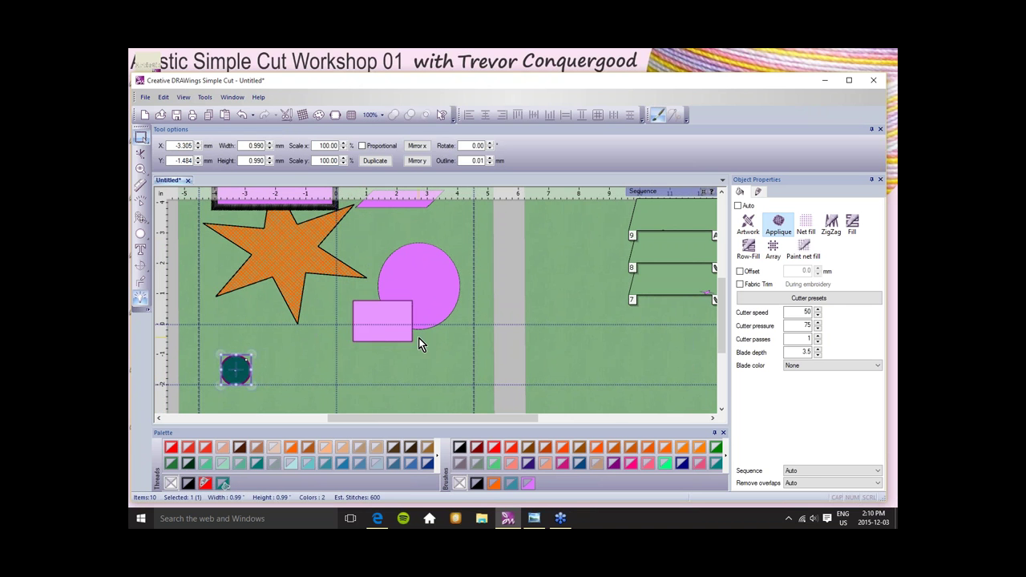
# Move the large purple circle and the small purple rectangle down so their lower edges rest on the new guideline.
pyautogui.click(423, 269)
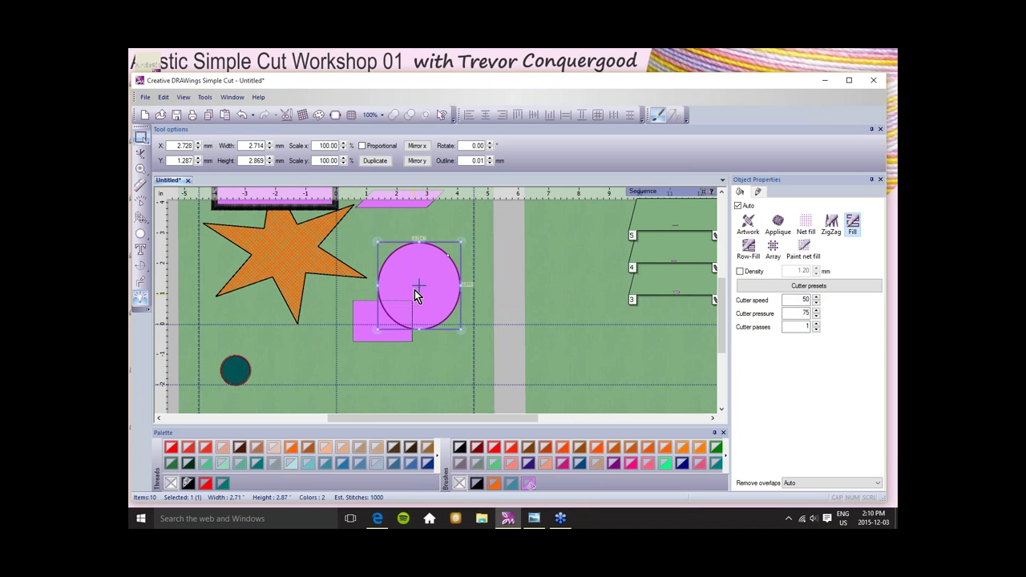
pyautogui.moveTo(411, 270); pyautogui.dragTo(305, 326)
pyautogui.click(400, 318)
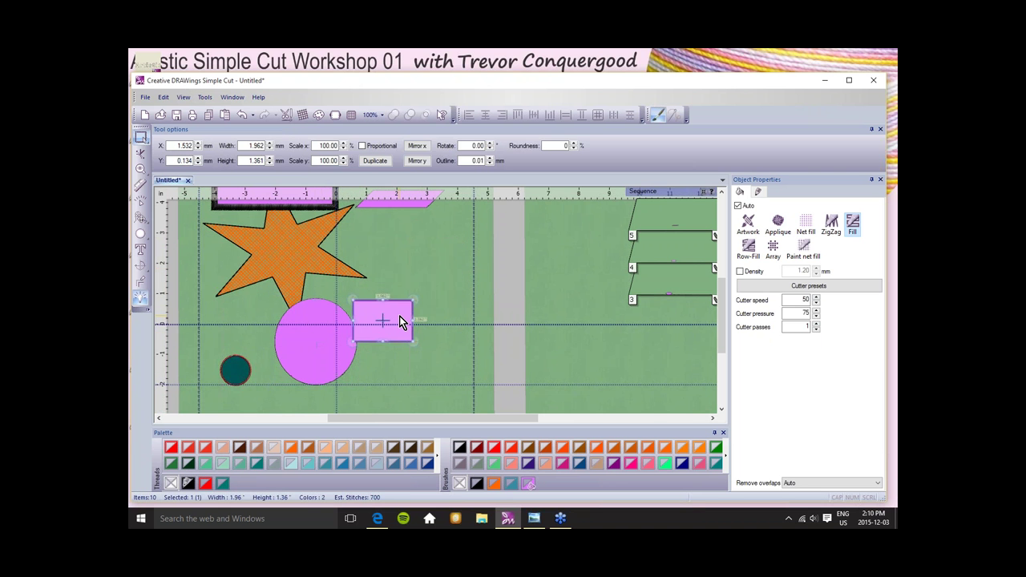
pyautogui.moveTo(401, 320); pyautogui.dragTo(426, 365)
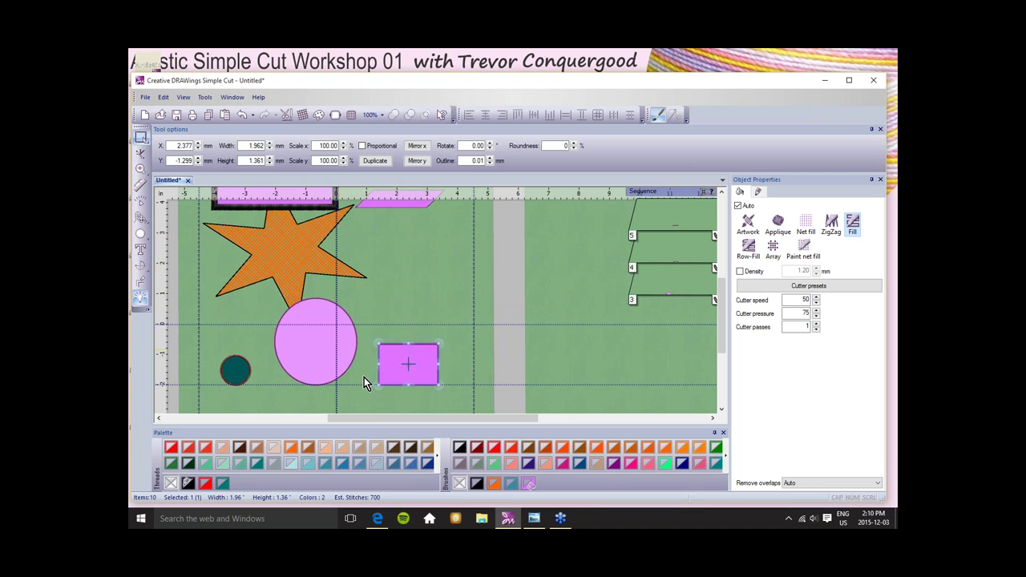
# Hide the guidelines and move the small purple rectangle up to about X 2.40, Y 0.55.
pyautogui.click(184, 98)
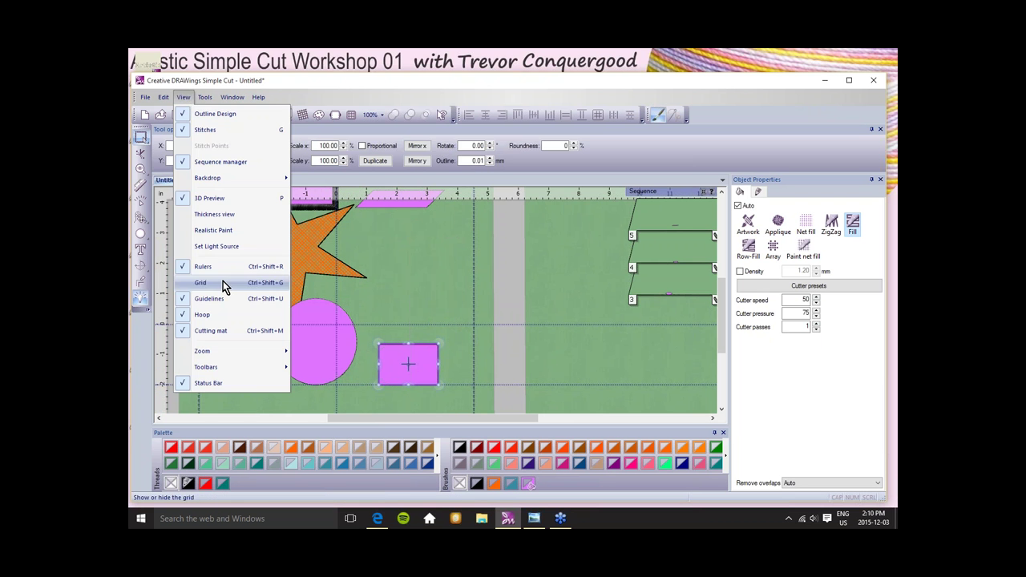
pyautogui.click(221, 300)
pyautogui.moveTo(425, 367); pyautogui.dragTo(424, 310)
# Hide the hoop and the cutting mat.
pyautogui.click(183, 98)
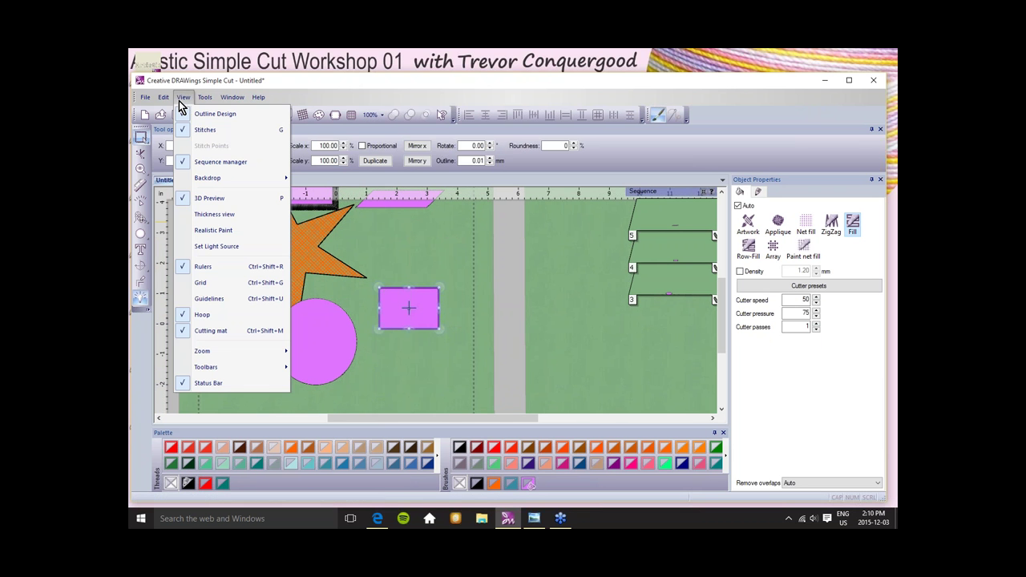
pyautogui.click(206, 318)
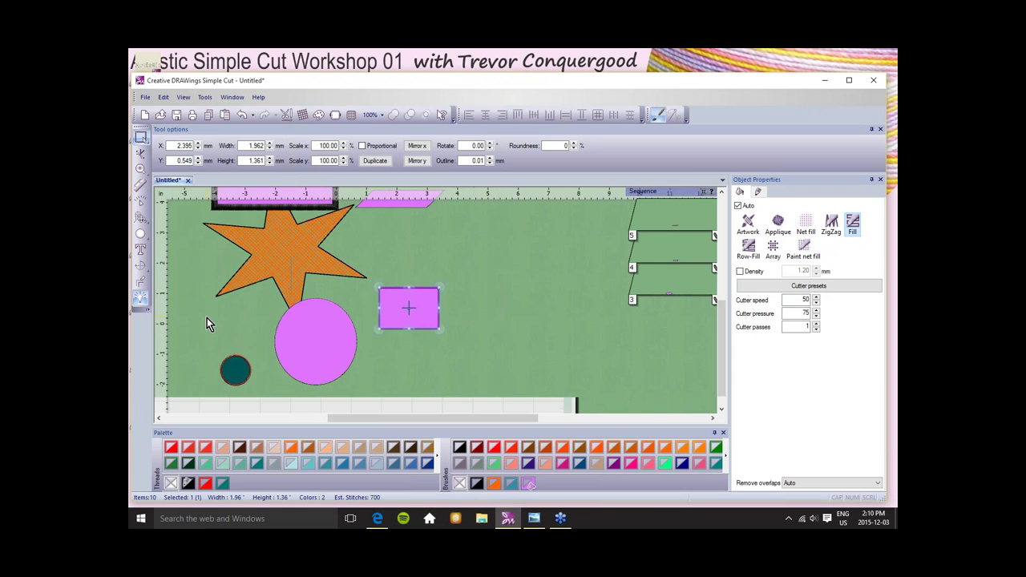
pyautogui.scroll(1, 358, 302)
pyautogui.scroll(-2, 358, 301)
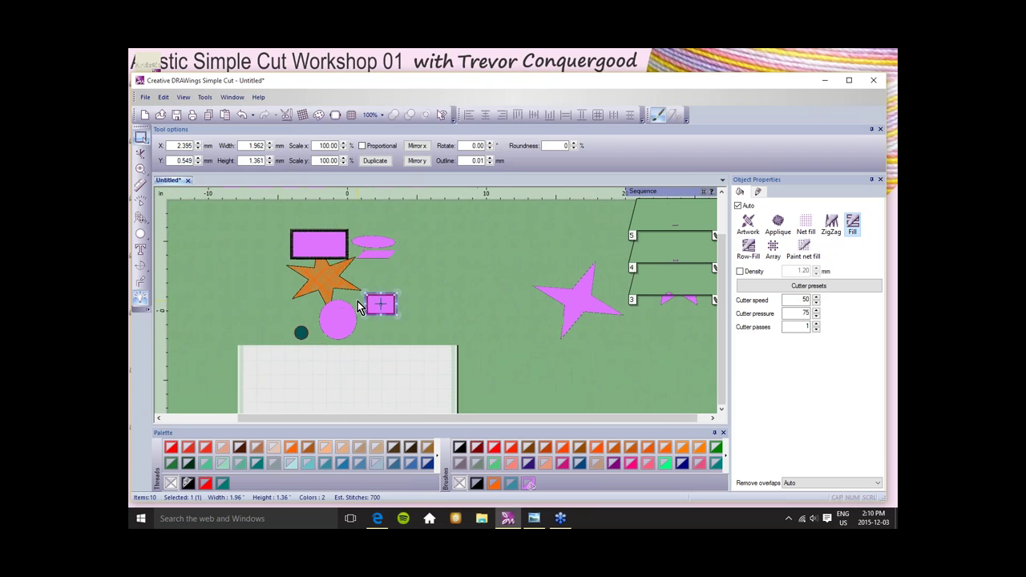
pyautogui.click(183, 97)
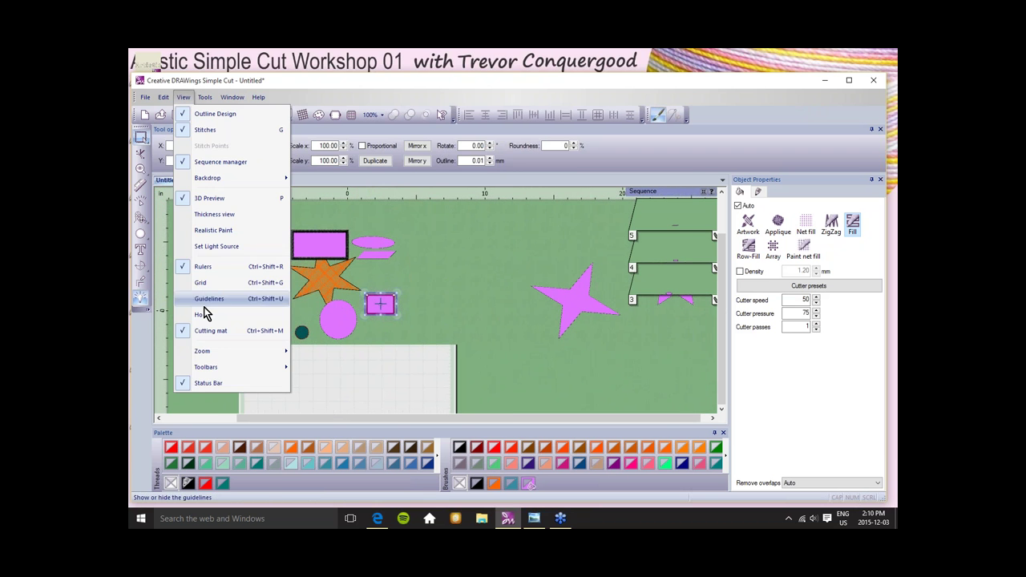
pyautogui.click(209, 331)
# Turn off the 3D preview to examine the stitches of the rectangle's black border up close, and turn it back on.
pyautogui.click(183, 98)
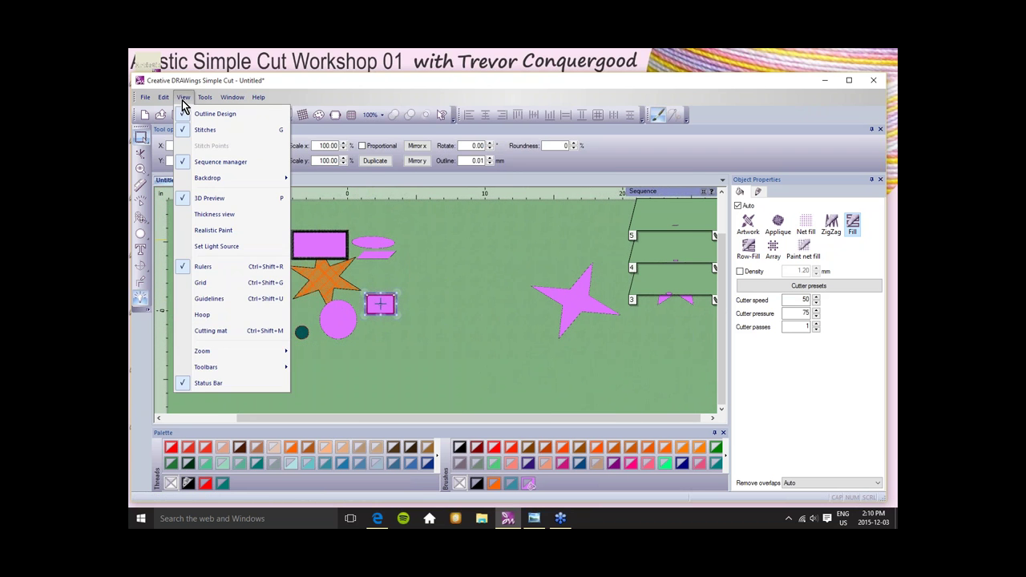
pyautogui.click(216, 199)
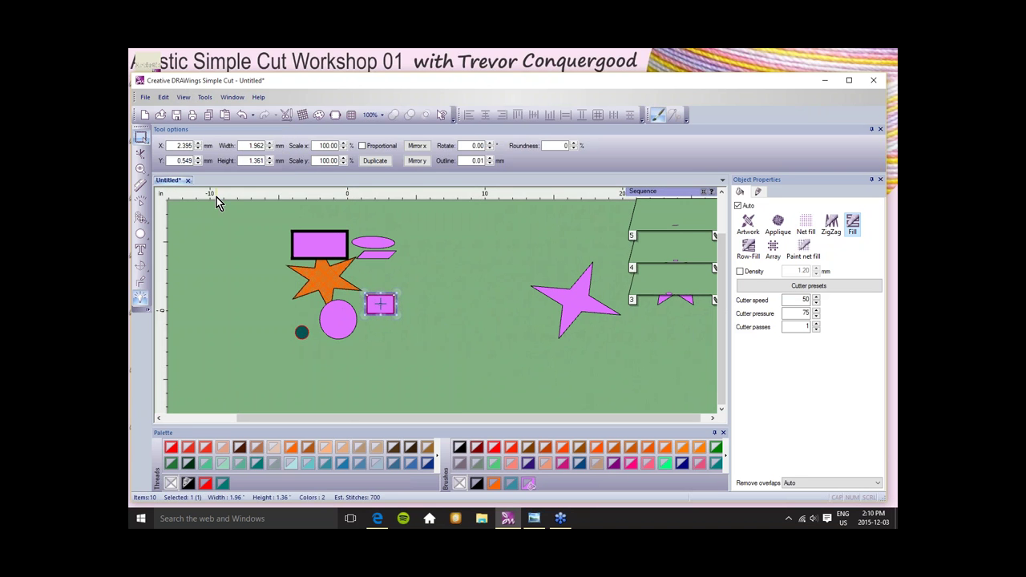
pyautogui.scroll(5, 352, 240)
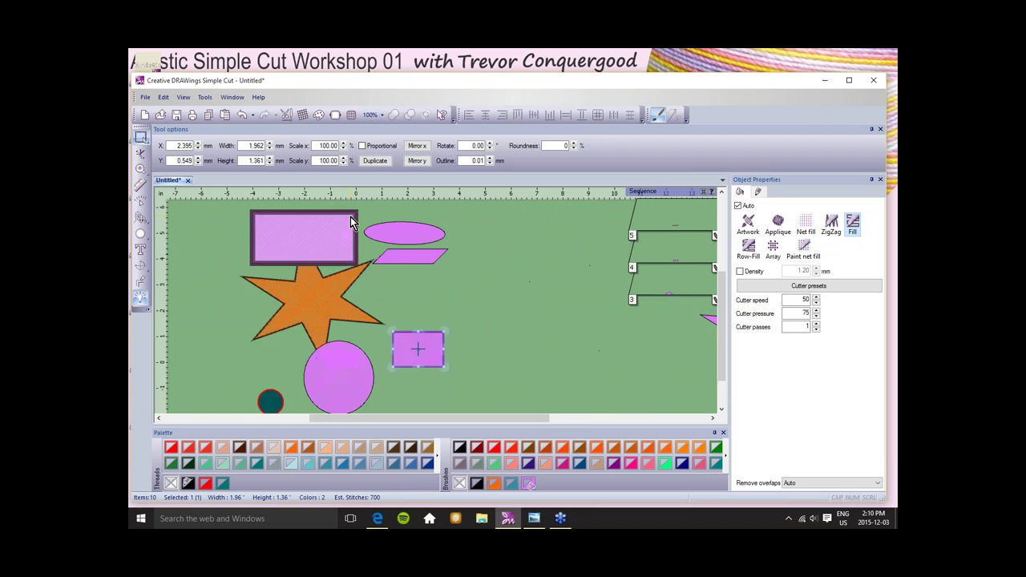
pyautogui.scroll(6, 359, 234)
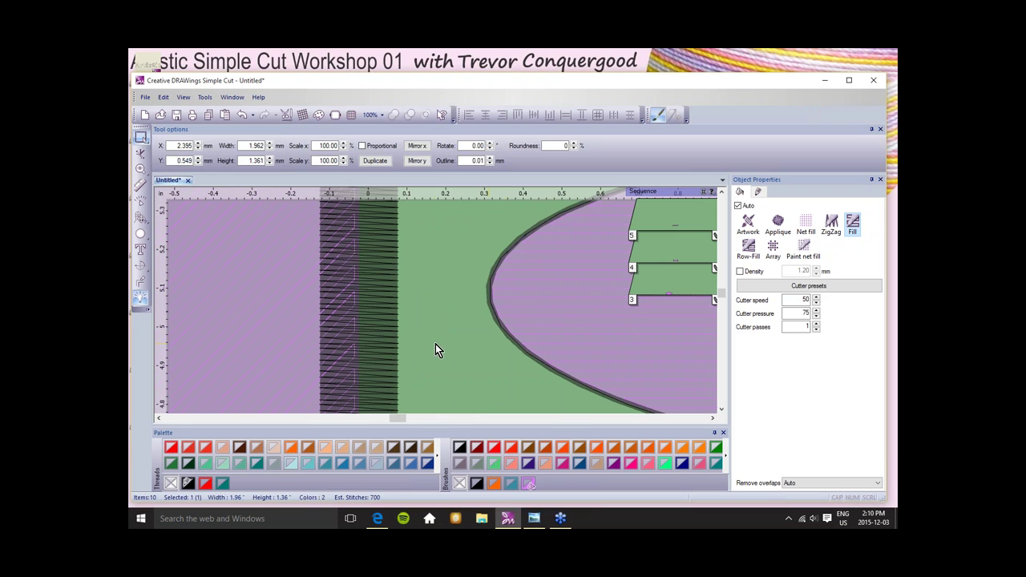
pyautogui.click(183, 97)
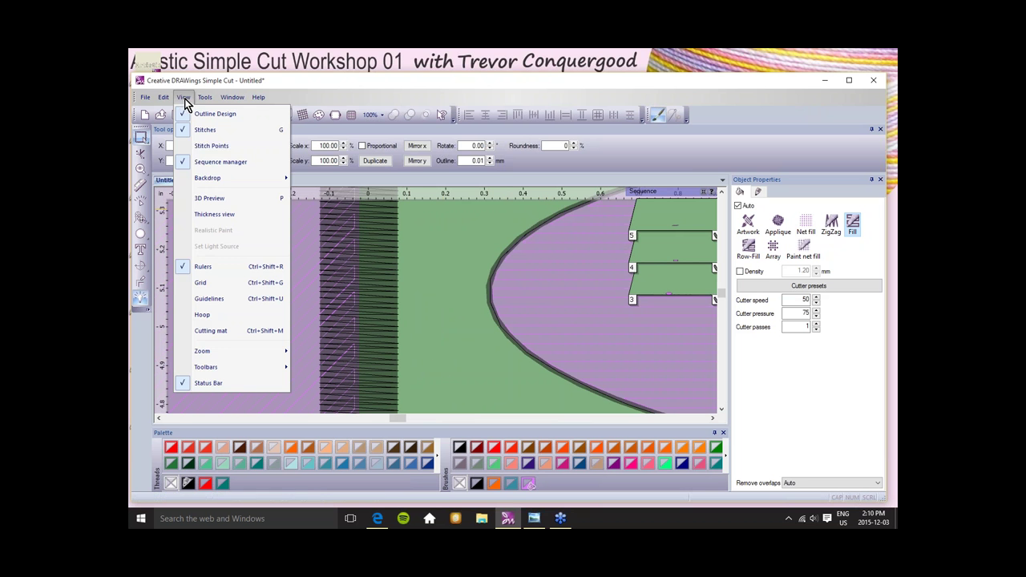
pyautogui.click(210, 198)
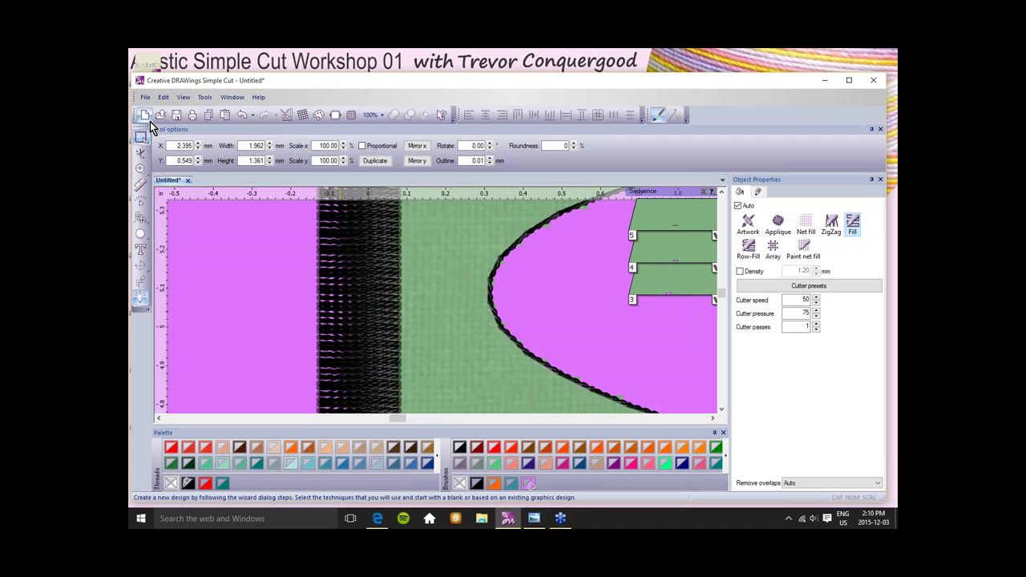
# Turn on the Realistic Paint display to view the shapes' fills and borders as realistic stitching.
pyautogui.click(184, 98)
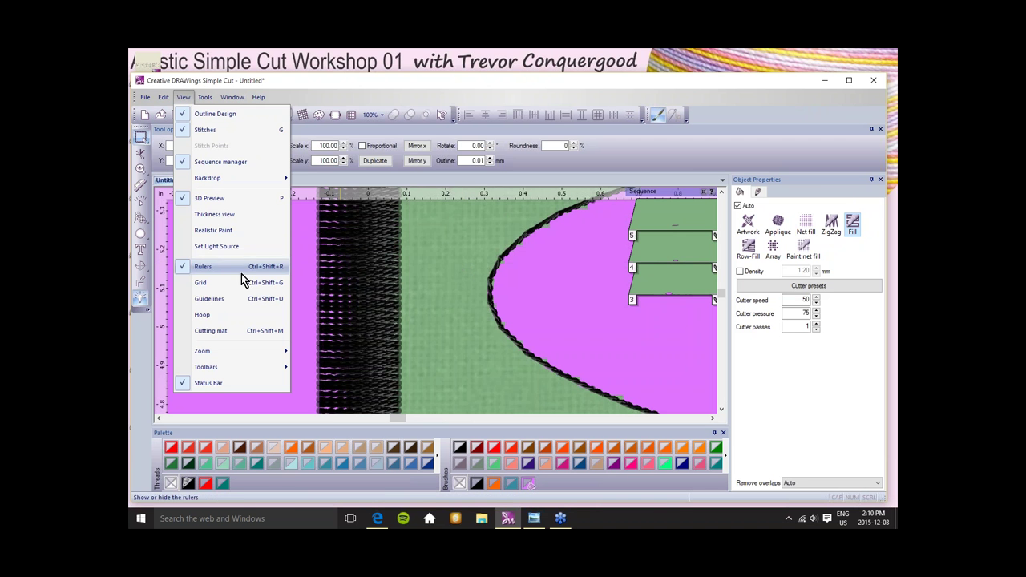
pyautogui.click(228, 231)
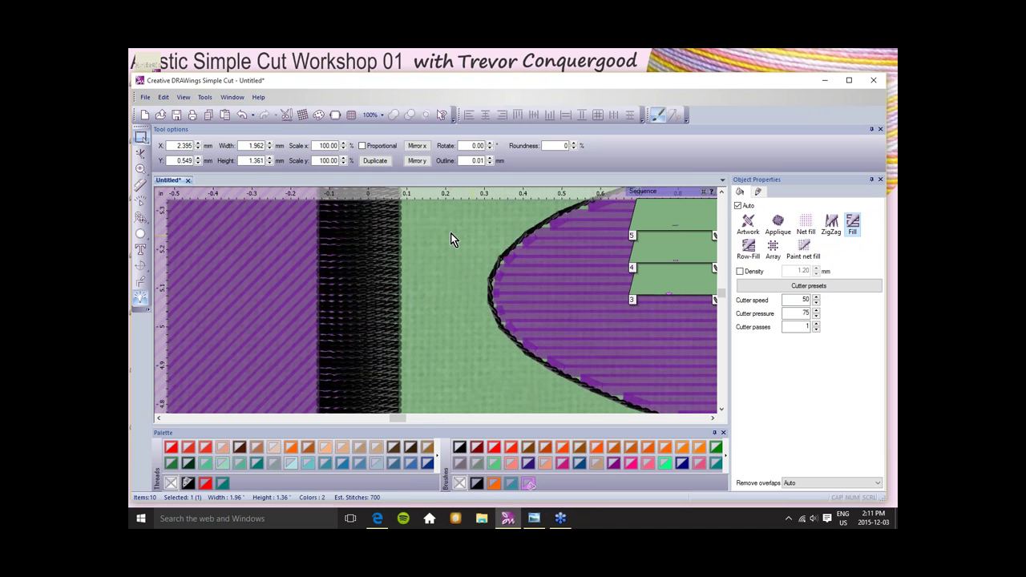
pyautogui.scroll(-5, 433, 249)
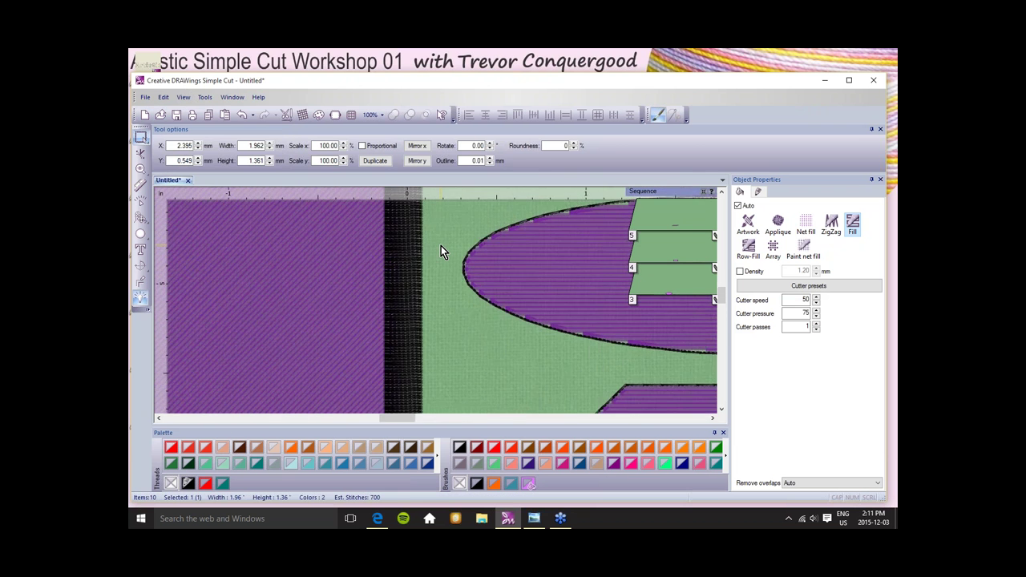
pyautogui.scroll(-2, 441, 246)
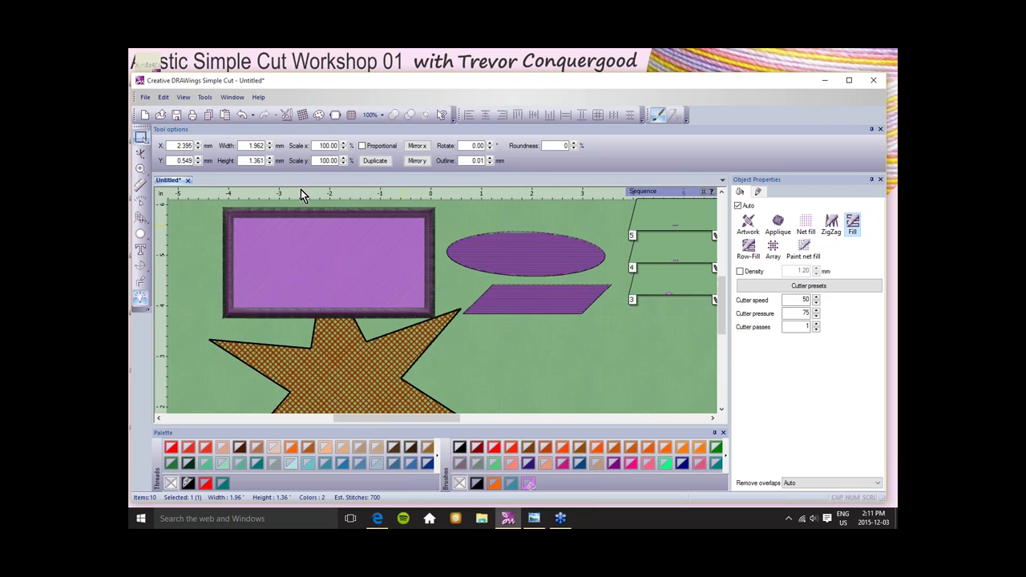
pyautogui.click(184, 97)
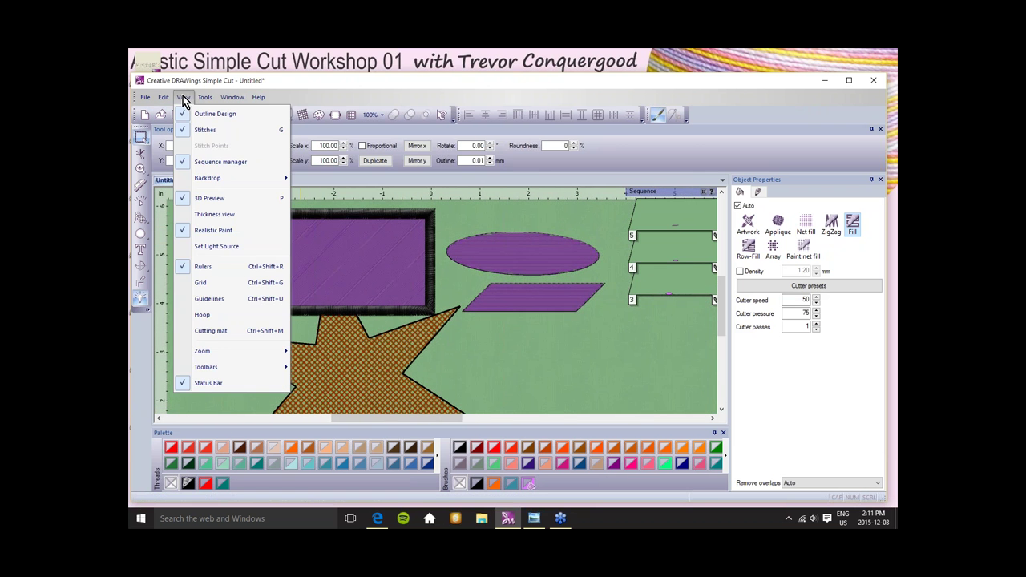
pyautogui.moveTo(206, 186)
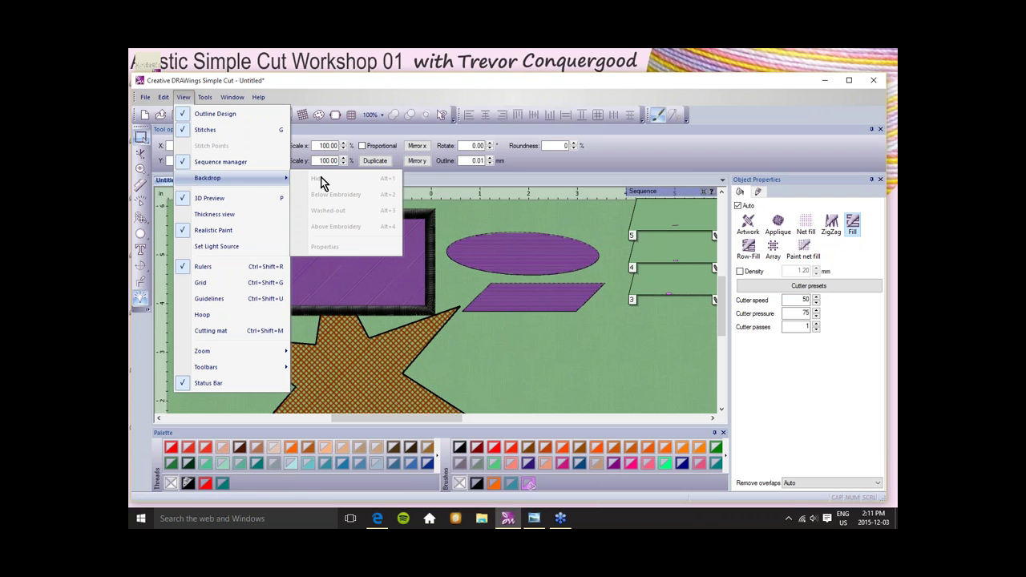
pyautogui.click(460, 377)
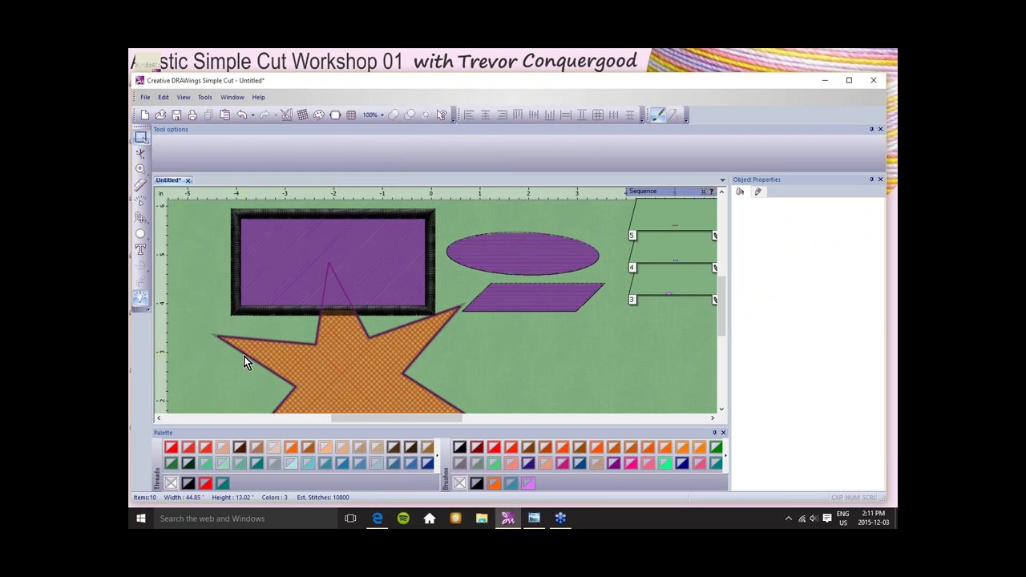
pyautogui.click(317, 348)
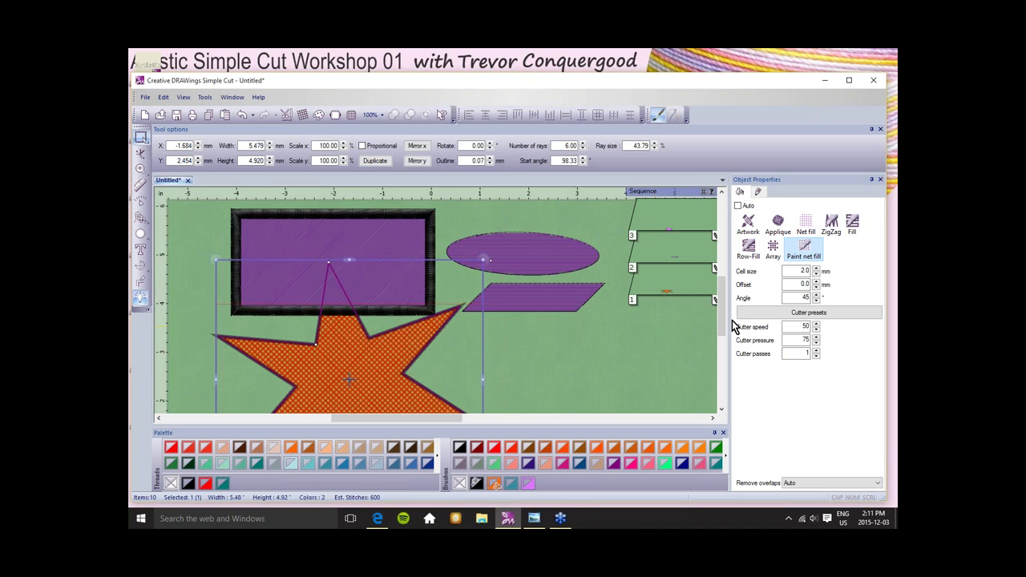
pyautogui.click(520, 357)
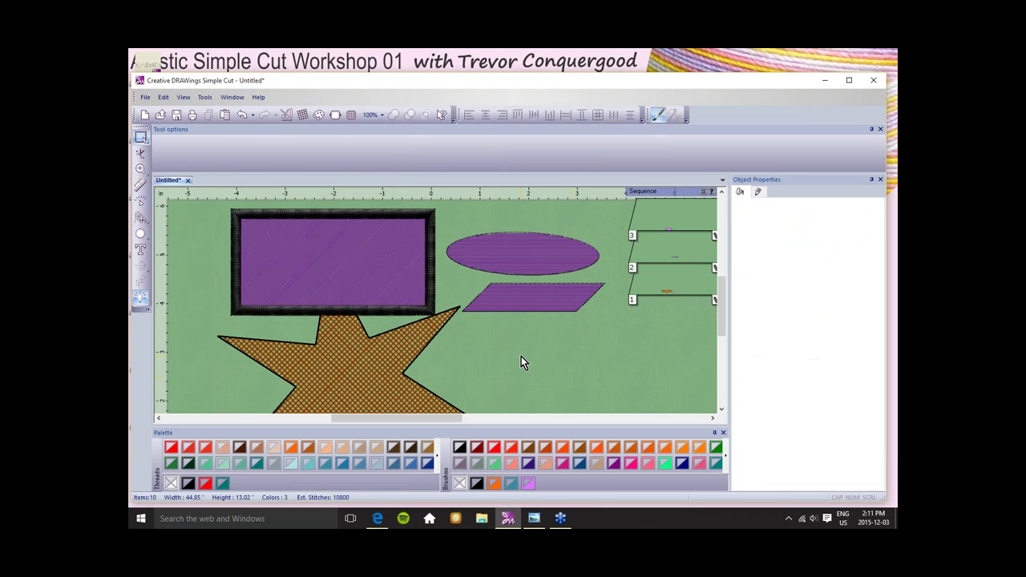
# Move the Sequence window away from the edge so its full width fits inside the design area.
pyautogui.scroll(-3, 520, 356)
pyautogui.scroll(-5, 520, 355)
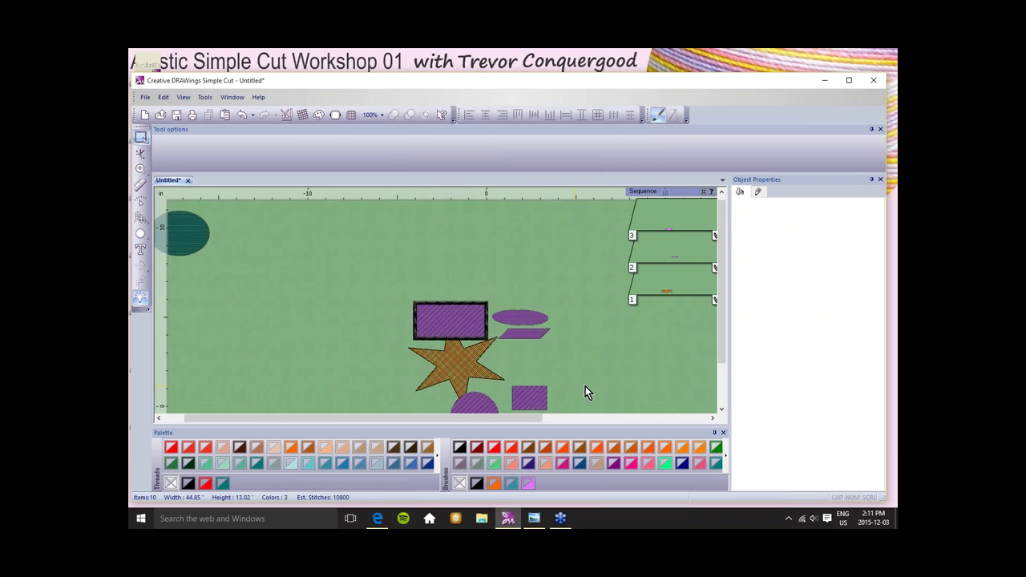
pyautogui.scroll(-1, 543, 390)
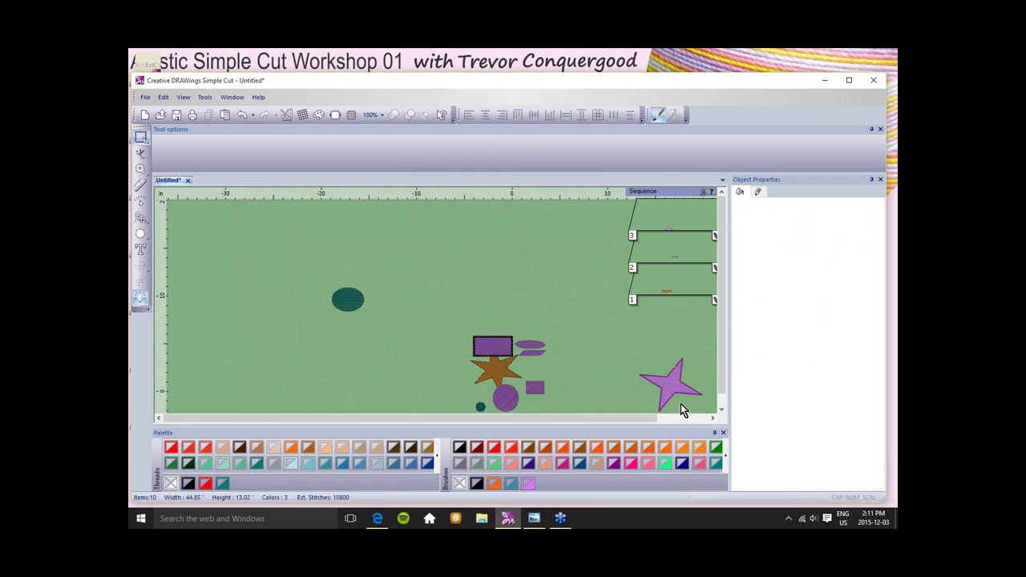
pyautogui.click(722, 409)
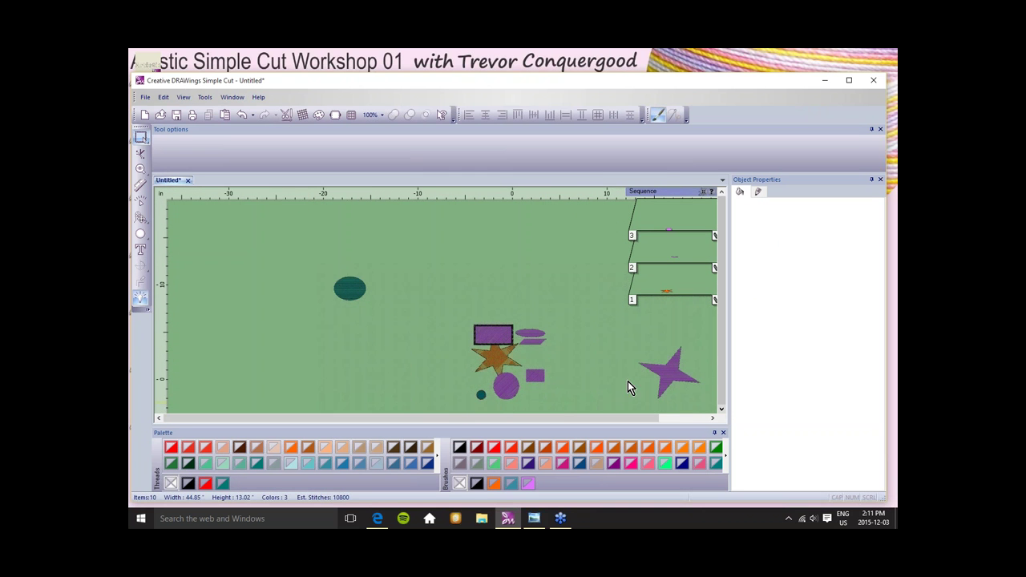
pyautogui.moveTo(655, 193); pyautogui.dragTo(594, 201)
pyautogui.scroll(3, 614, 276)
# Run the optimizer once on the whole design.
pyautogui.moveTo(619, 277); pyautogui.dragTo(164, 302)
pyautogui.click(139, 301)
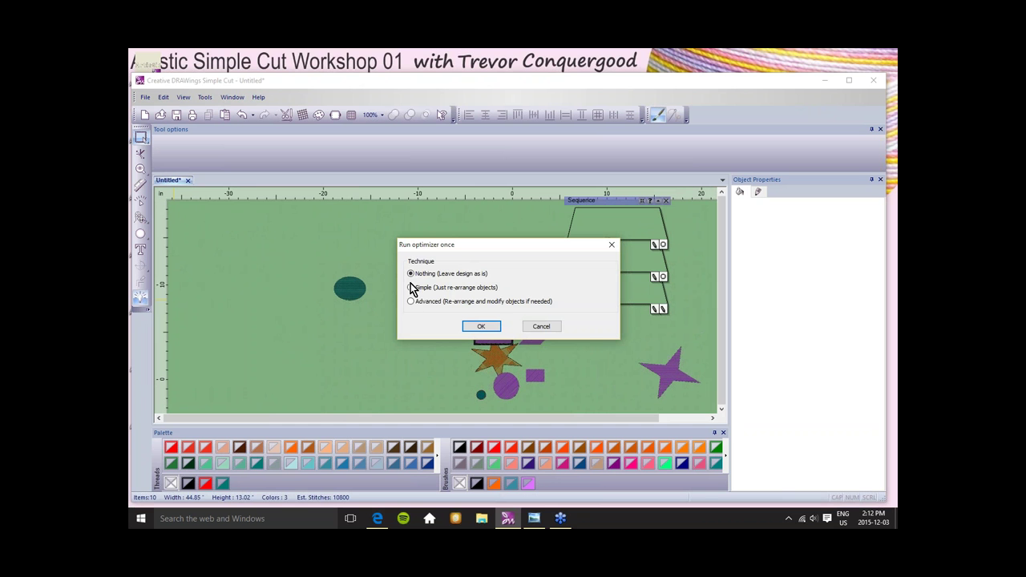
pyautogui.click(487, 326)
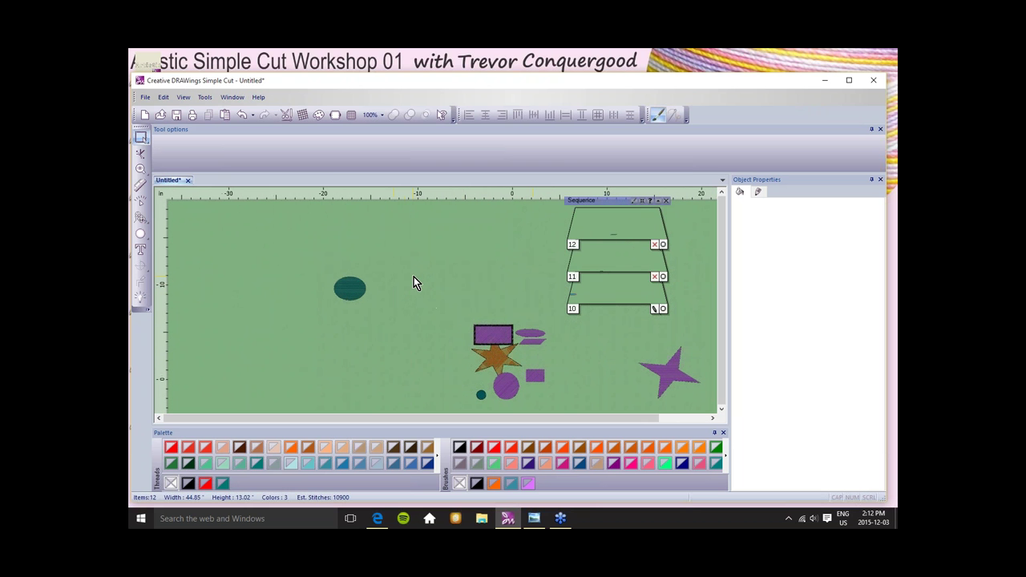
# Move the parallelogram's outline from position 12 down to position 10 in the stitching sequence.
pyautogui.click(617, 225)
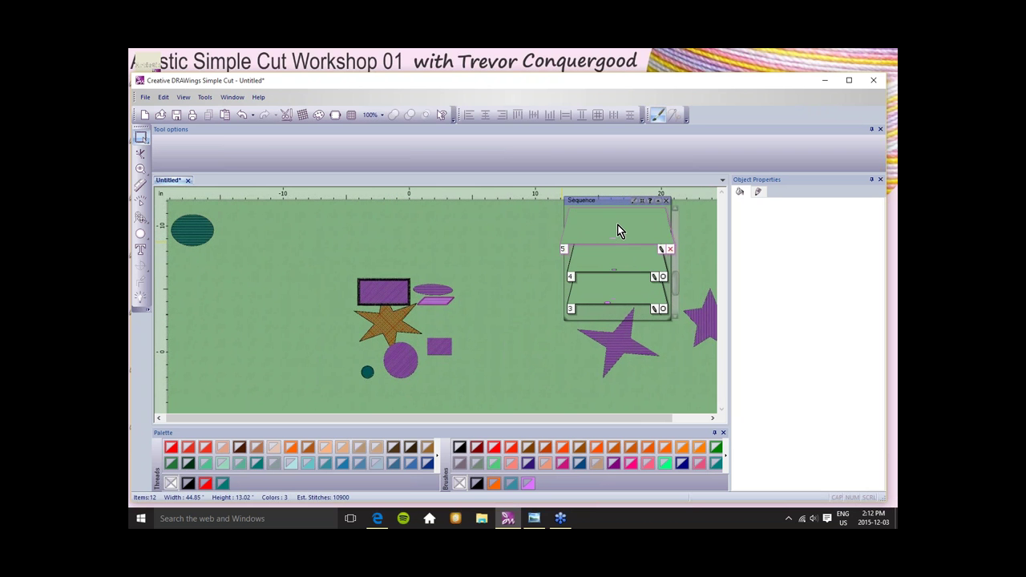
pyautogui.click(617, 226)
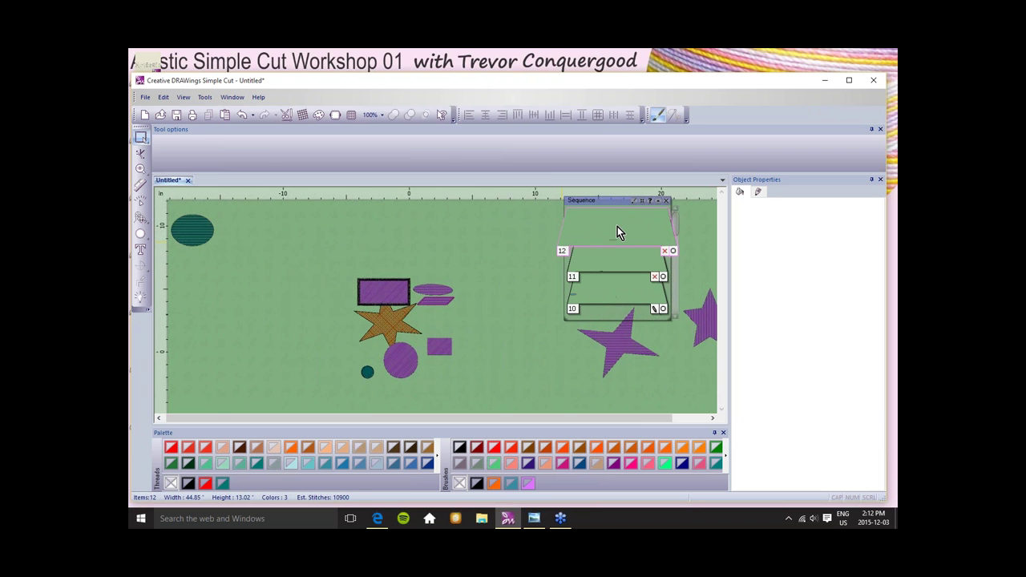
pyautogui.moveTo(616, 226); pyautogui.dragTo(610, 282)
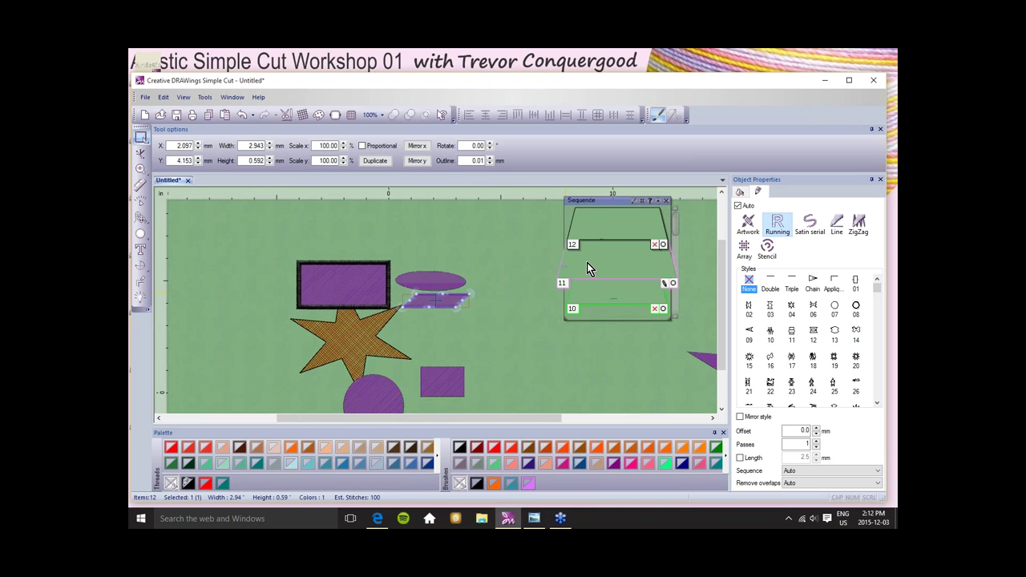
pyautogui.moveTo(588, 262)
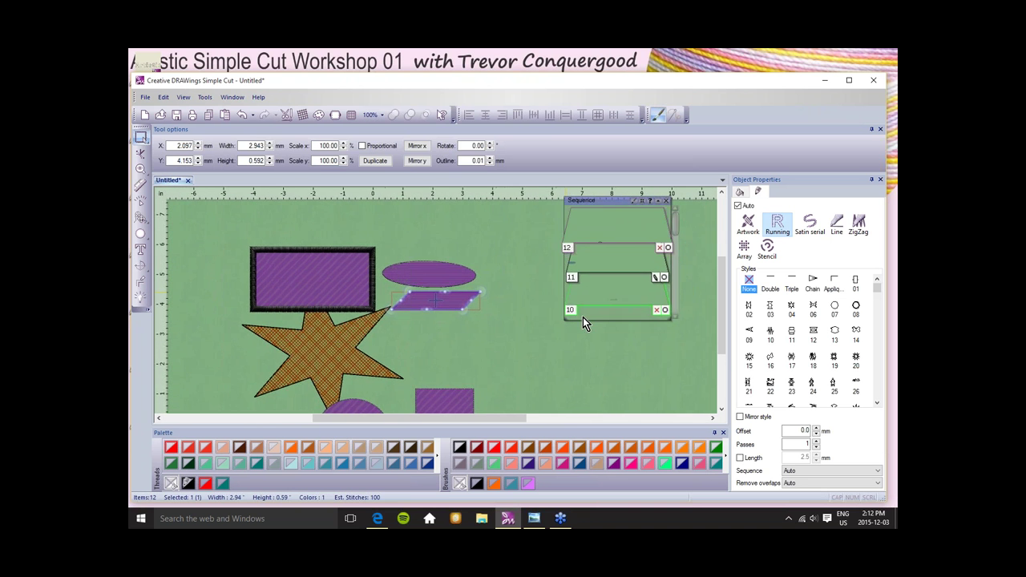
# Enlarge the Sequence window and make each object's preview fill its own layer.
pyautogui.moveTo(565, 320); pyautogui.dragTo(503, 393)
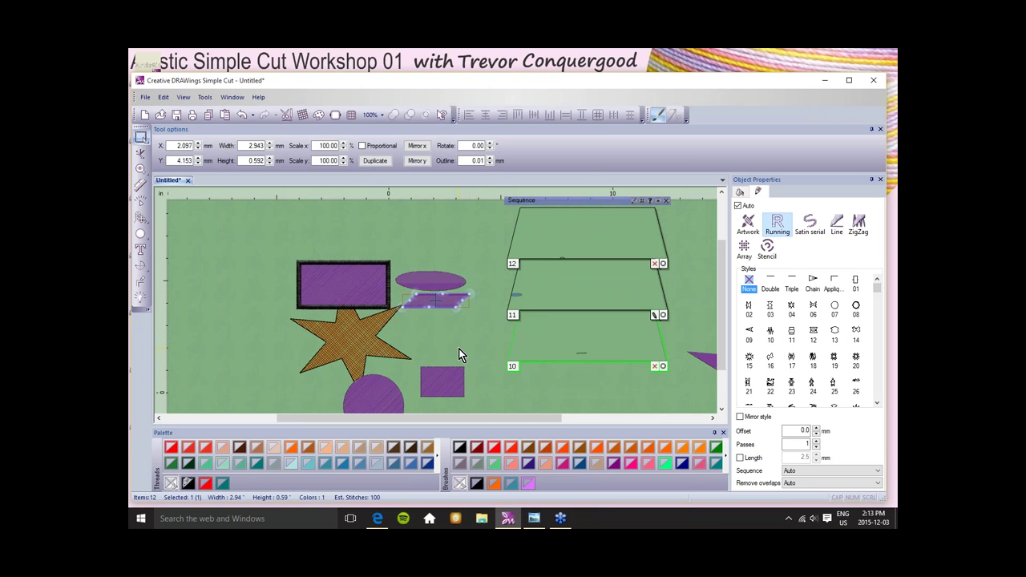
pyautogui.scroll(2, 559, 240)
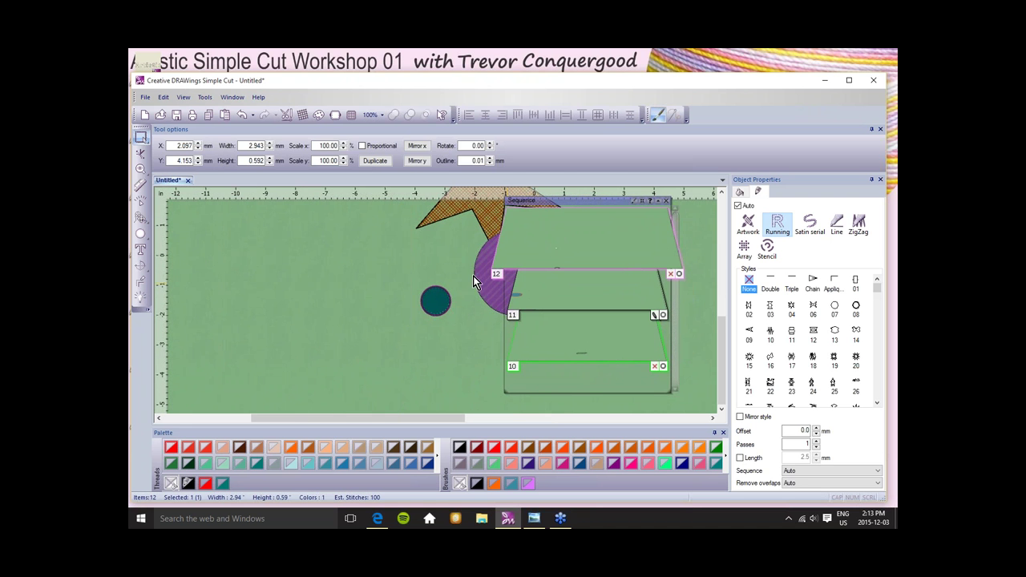
pyautogui.scroll(-2, 413, 322)
pyautogui.moveTo(584, 295)
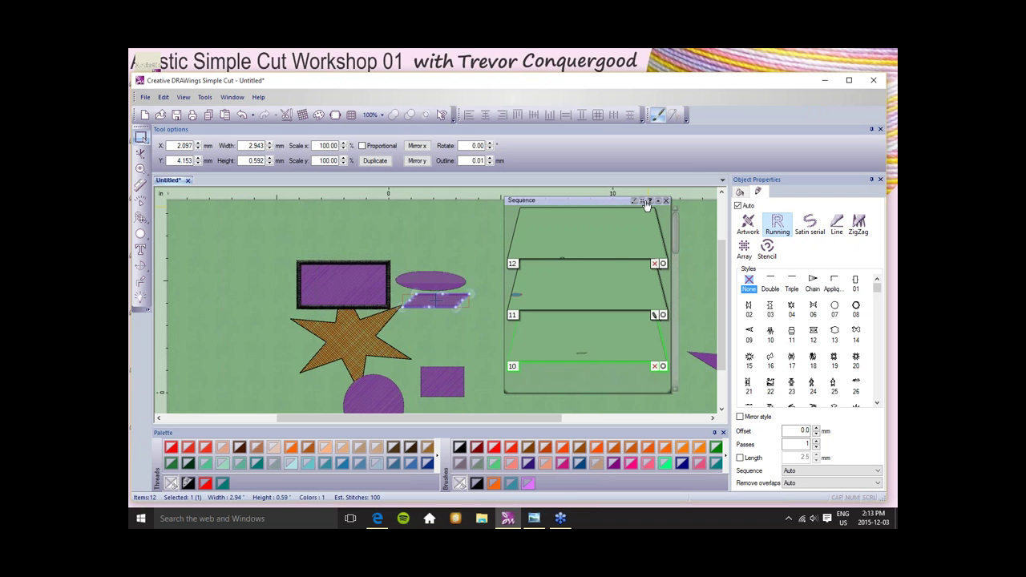
pyautogui.click(642, 203)
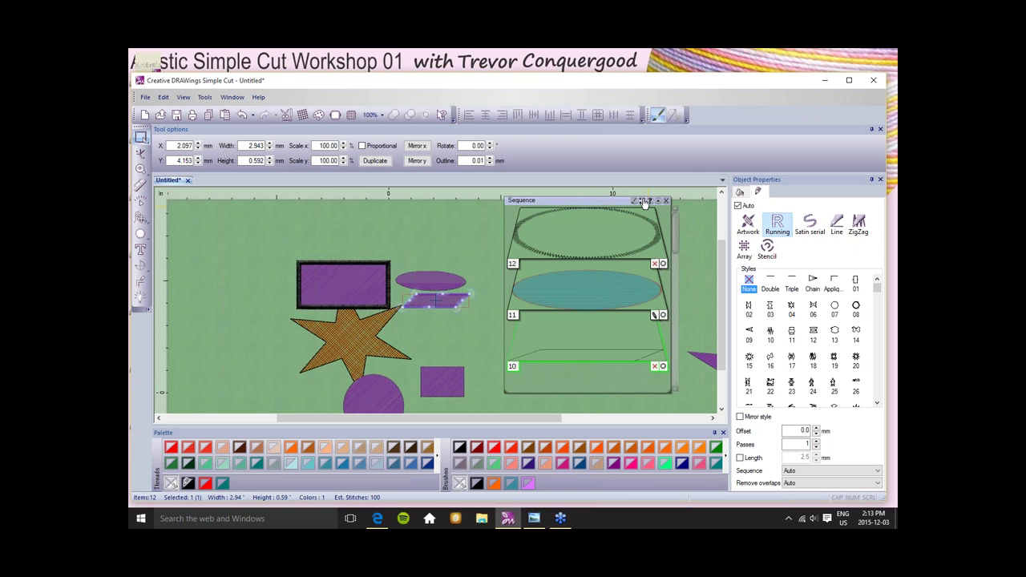
# Collapse the Sequence window to its title bar and expand it again.
pyautogui.moveTo(530, 293); pyautogui.dragTo(509, 301)
pyautogui.moveTo(619, 251); pyautogui.dragTo(515, 305)
pyautogui.click(658, 201)
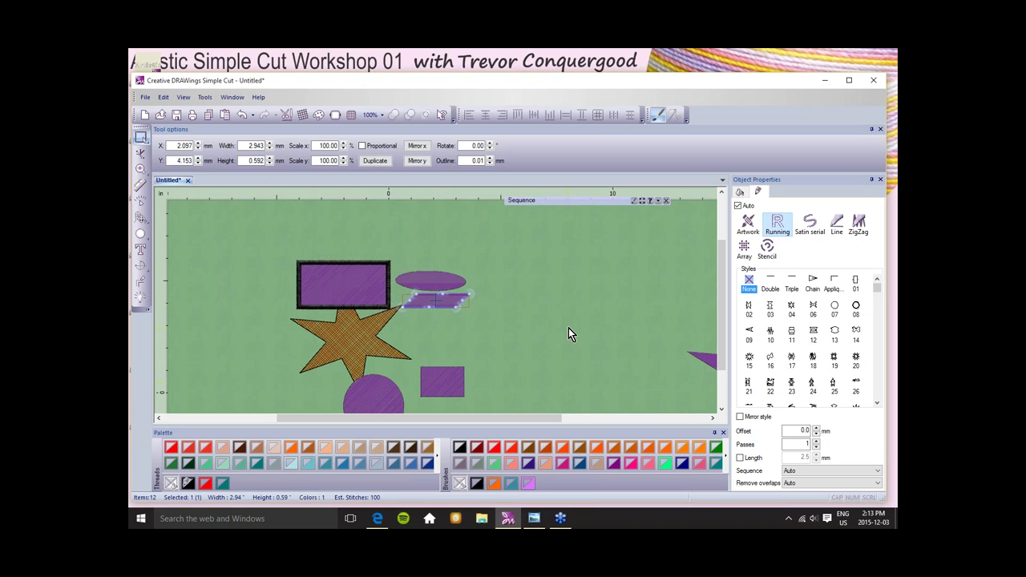
pyautogui.click(658, 204)
pyautogui.moveTo(675, 233)
pyautogui.mouseDown()
pyautogui.moveTo(674, 372)
pyautogui.moveTo(658, 223)
pyautogui.mouseUp()
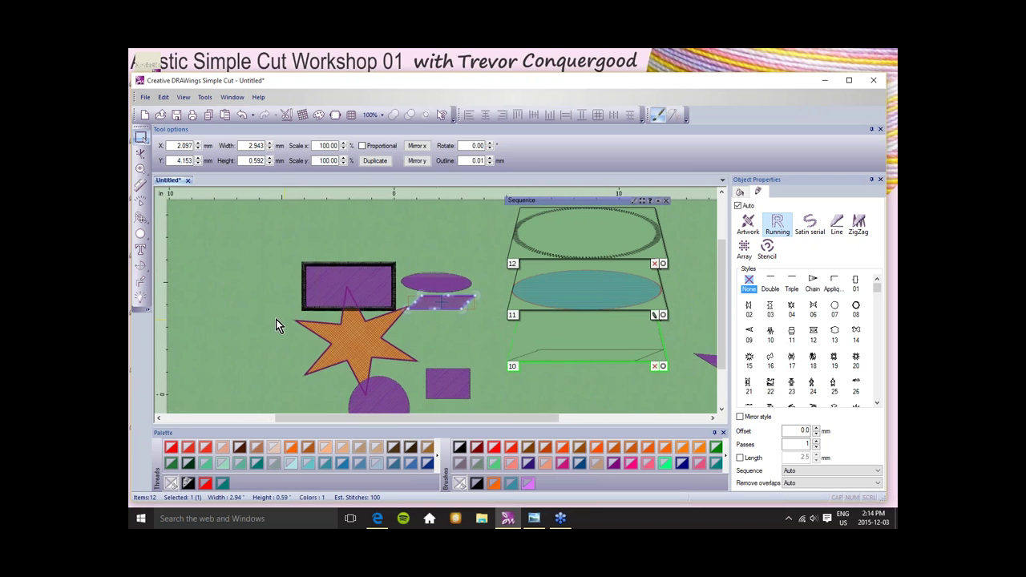
# Send the purple four-pointed star to the back of the design.
pyautogui.click(243, 304)
pyautogui.scroll(1, 246, 302)
pyautogui.scroll(-2, 246, 303)
pyautogui.scroll(-2, 246, 303)
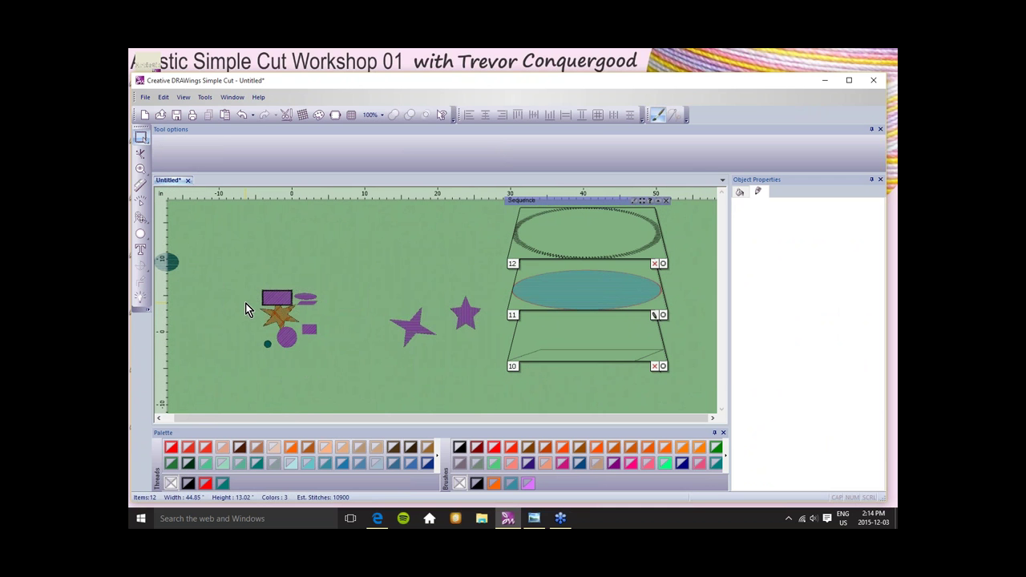
pyautogui.click(408, 333)
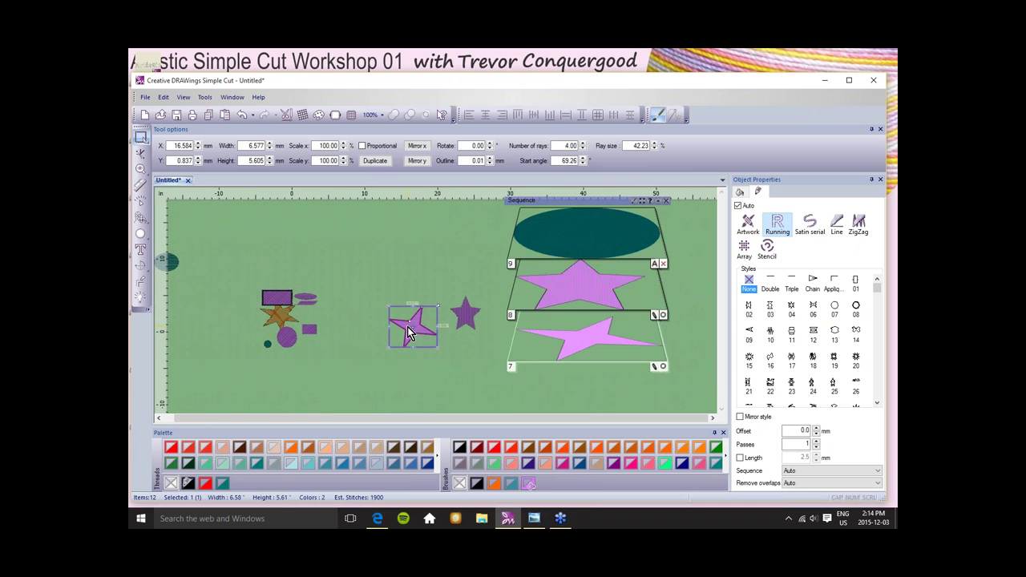
pyautogui.rightClick(409, 331)
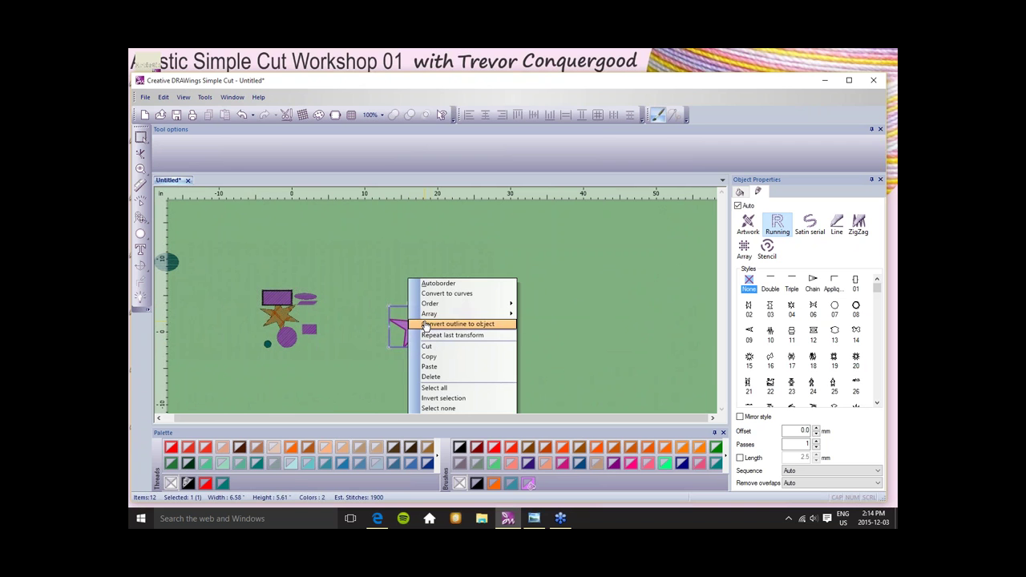
pyautogui.moveTo(449, 306)
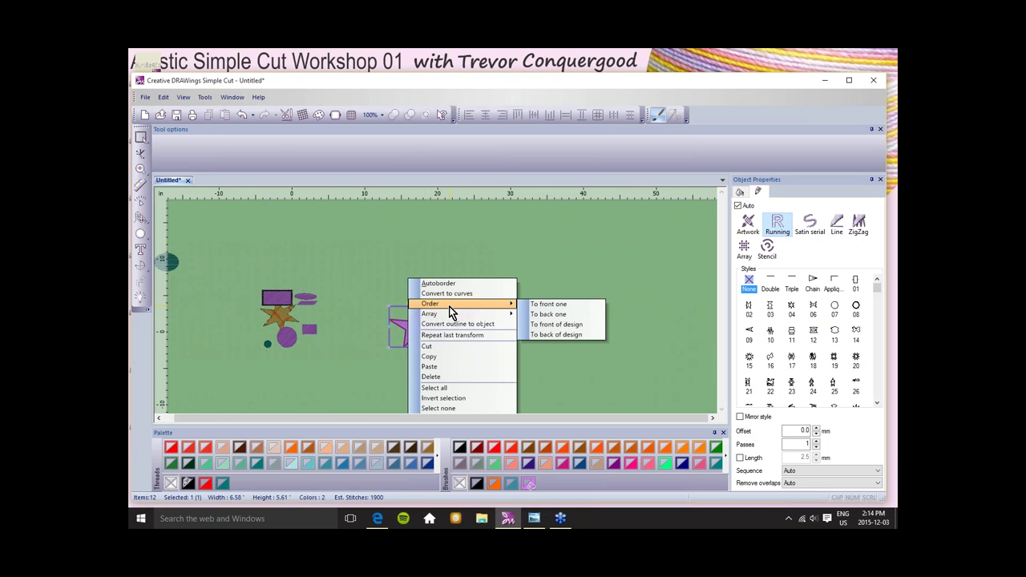
pyautogui.moveTo(510, 314)
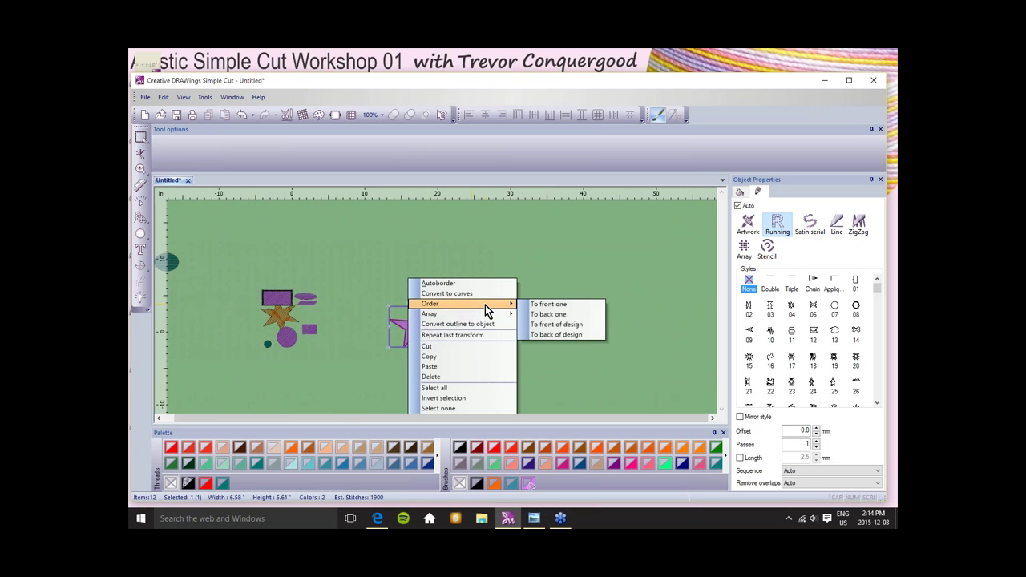
pyautogui.click(572, 335)
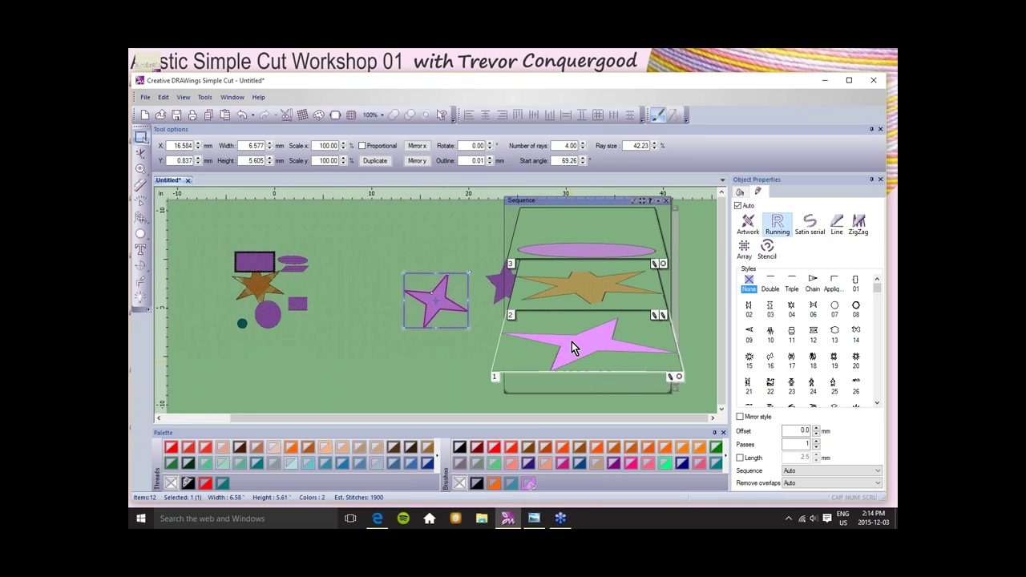
pyautogui.scroll(-2, 379, 360)
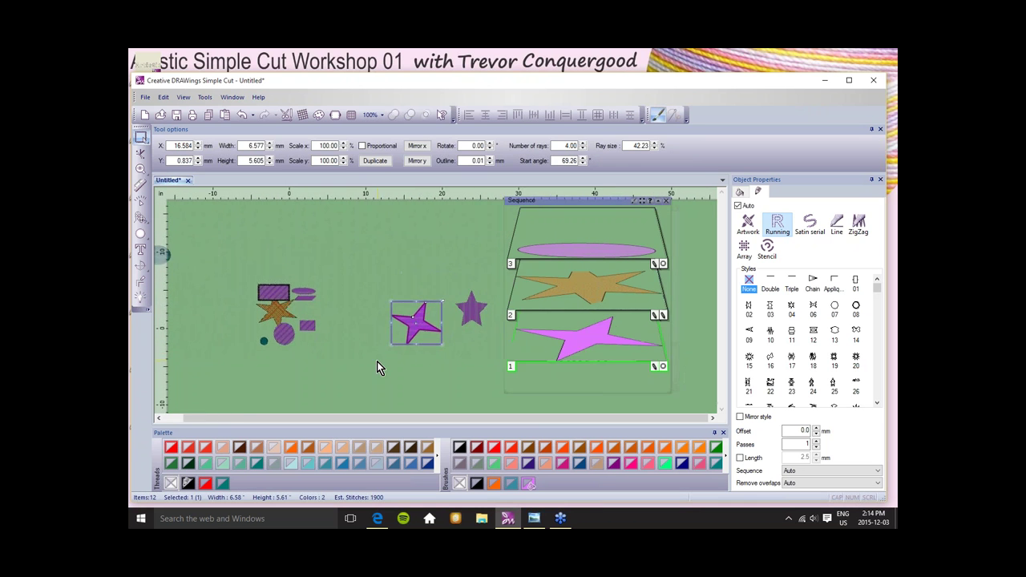
# Examine the Array and Order options for the small teal circle's outline.
pyautogui.click(267, 344)
pyautogui.rightClick(267, 350)
pyautogui.moveTo(294, 306)
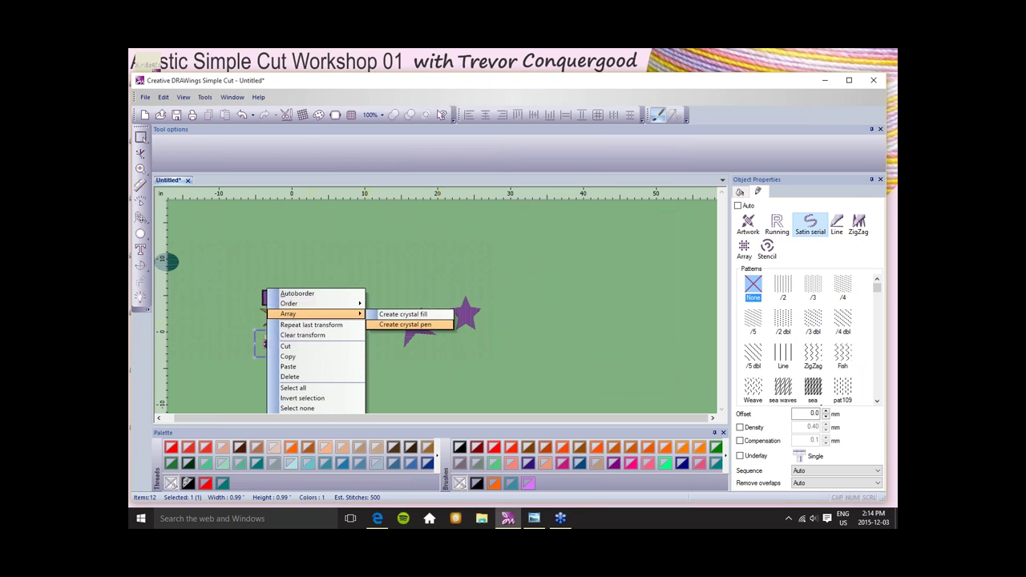
pyautogui.click(451, 313)
pyautogui.rightClick(463, 310)
pyautogui.moveTo(463, 310)
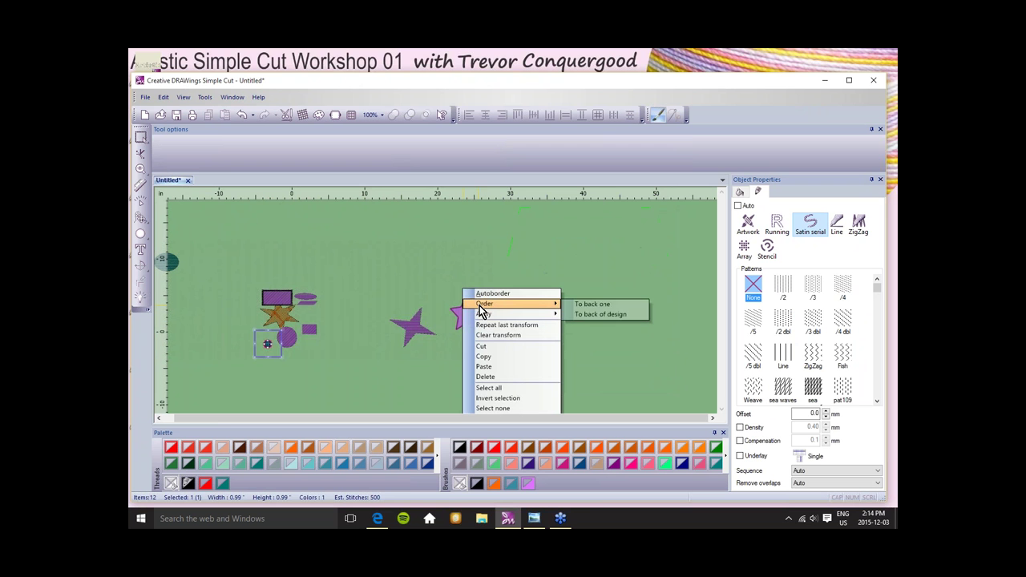
pyautogui.click(616, 305)
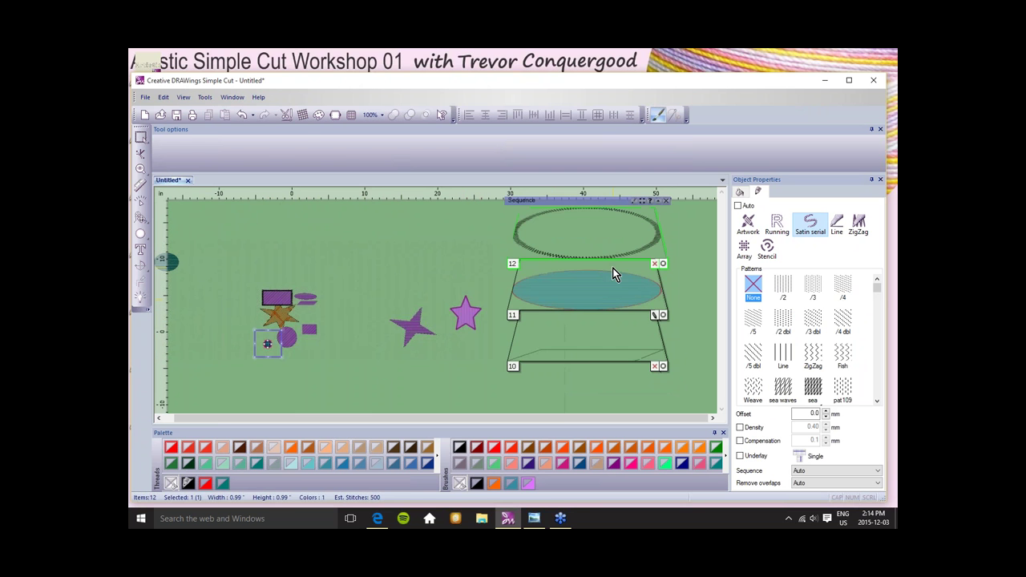
pyautogui.scroll(-1, 382, 269)
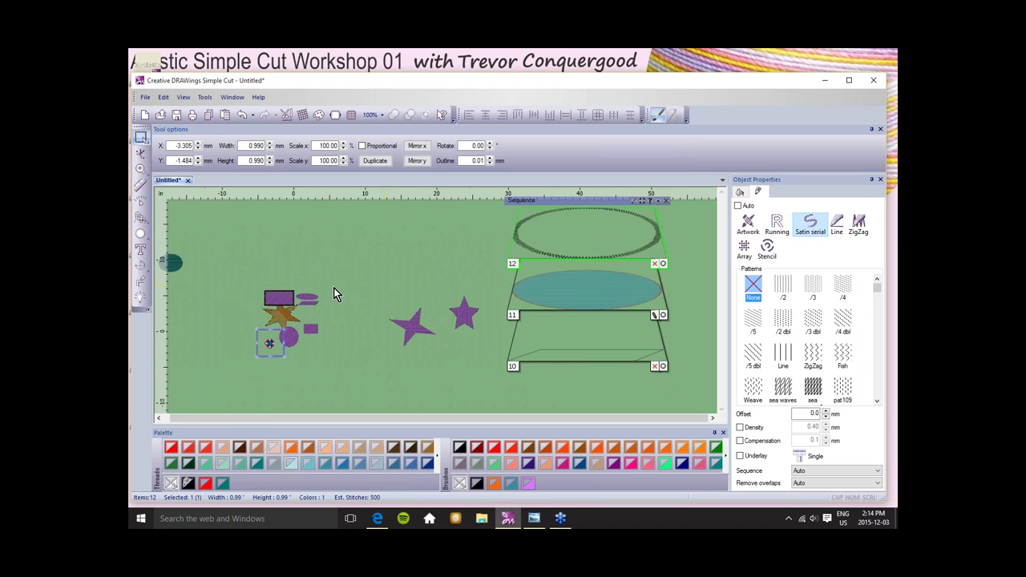
# Bring the purple circle beside the small teal circle to the front of the design.
pyautogui.click(328, 345)
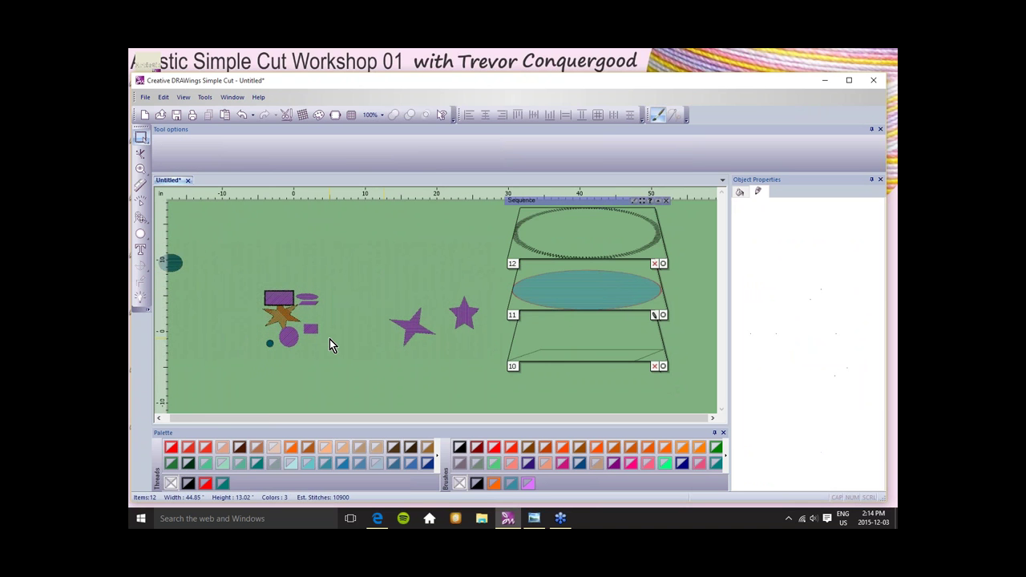
pyautogui.click(289, 337)
pyautogui.rightClick(289, 336)
pyautogui.moveTo(336, 293)
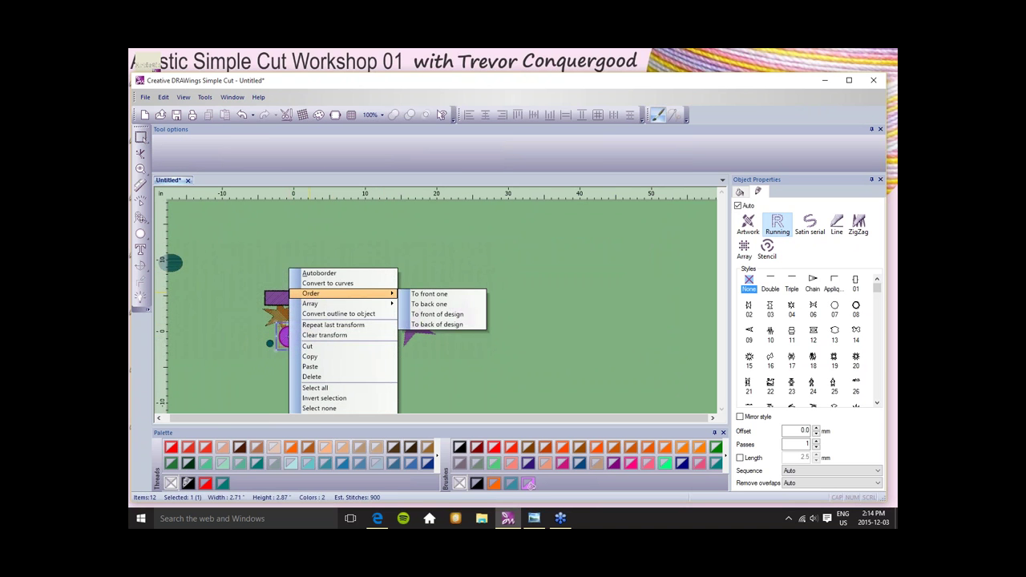
pyautogui.click(446, 319)
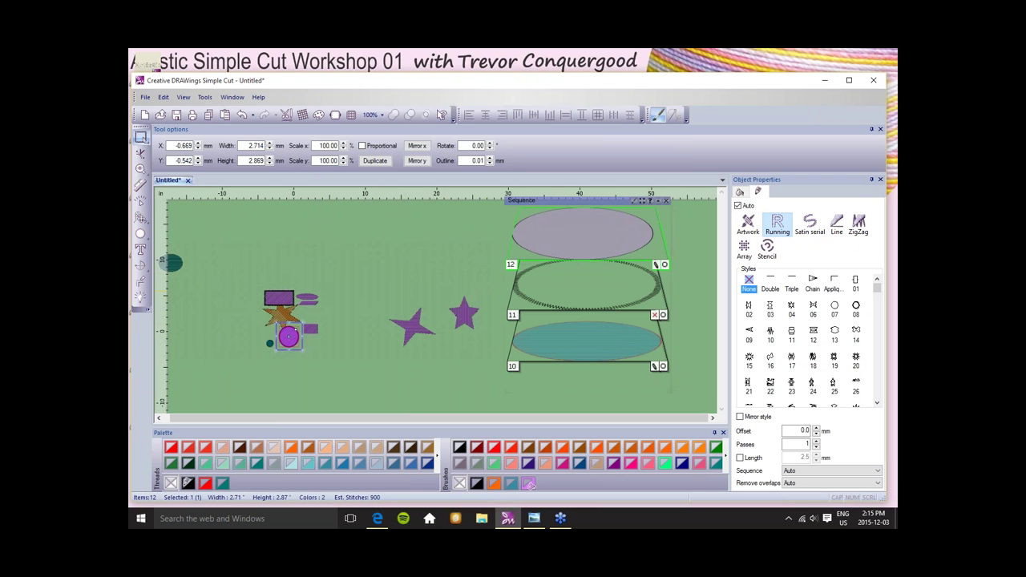
pyautogui.scroll(3, 579, 230)
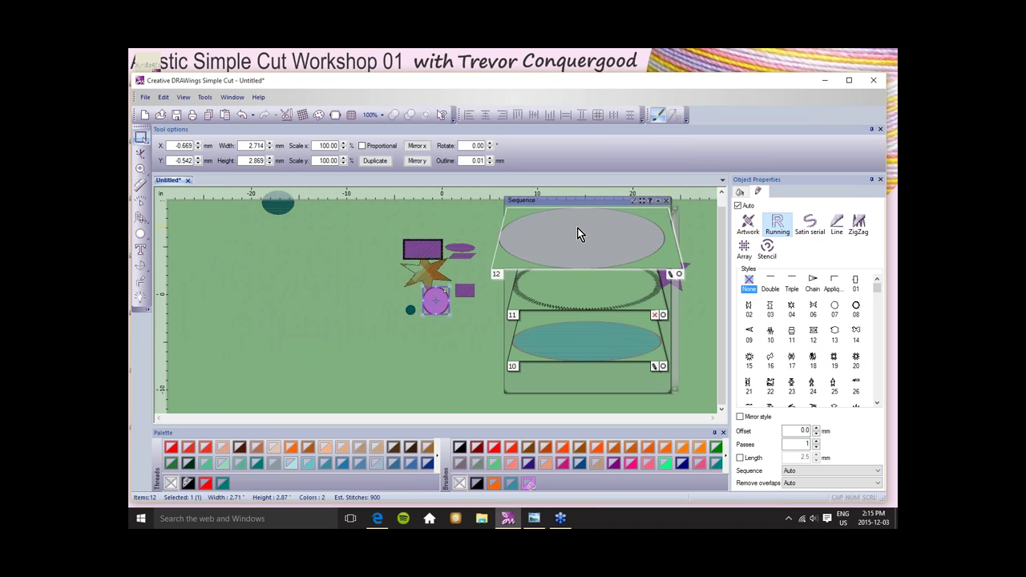
pyautogui.scroll(-2, 380, 387)
pyautogui.click(383, 389)
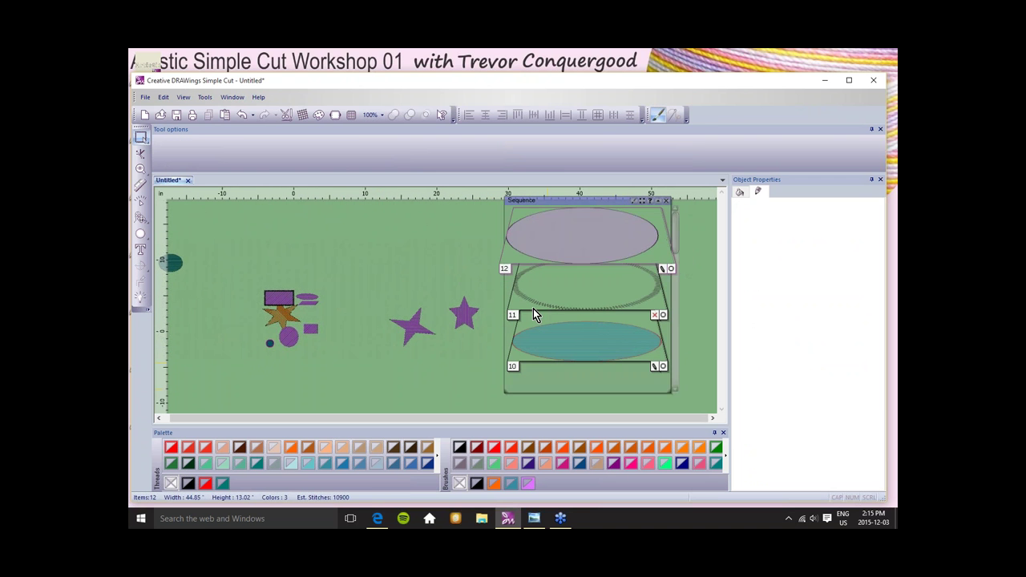
# Move the large teal ellipse to just above the purple four-pointed star, at about X 18.5, Y 7.0.
pyautogui.scroll(2, 274, 358)
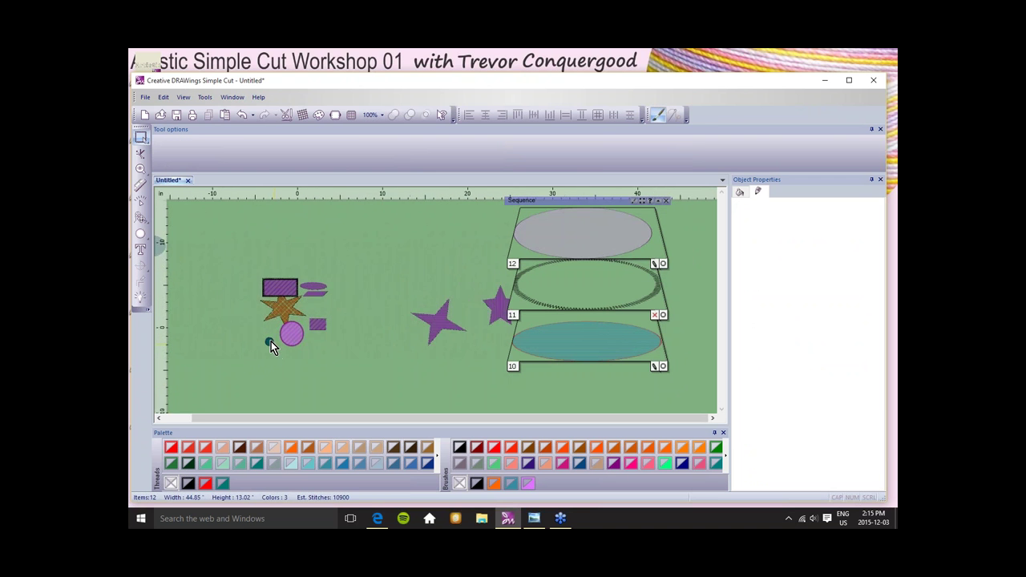
pyautogui.scroll(-1, 237, 290)
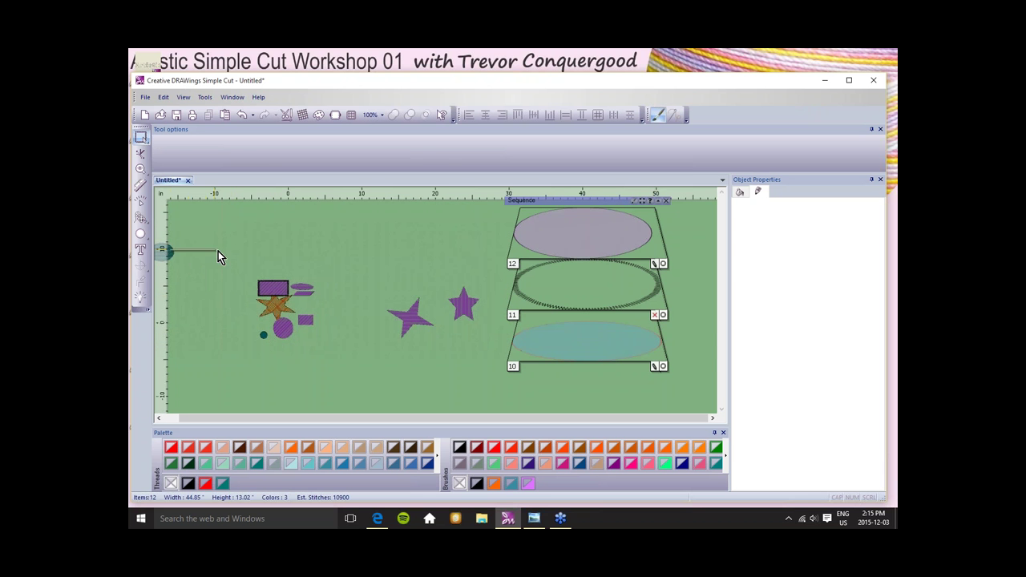
pyautogui.click(172, 252)
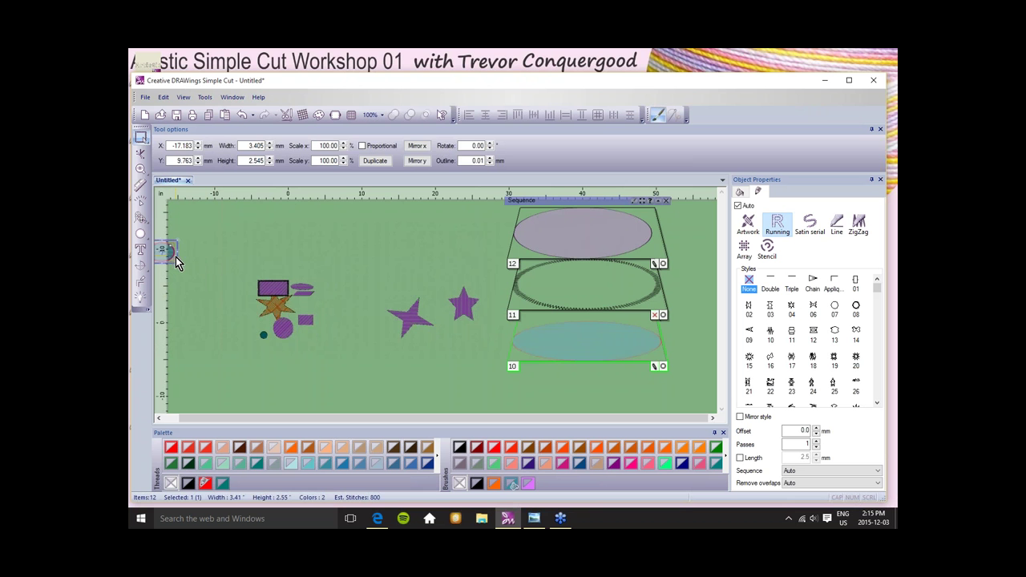
pyautogui.moveTo(174, 256); pyautogui.dragTo(430, 280)
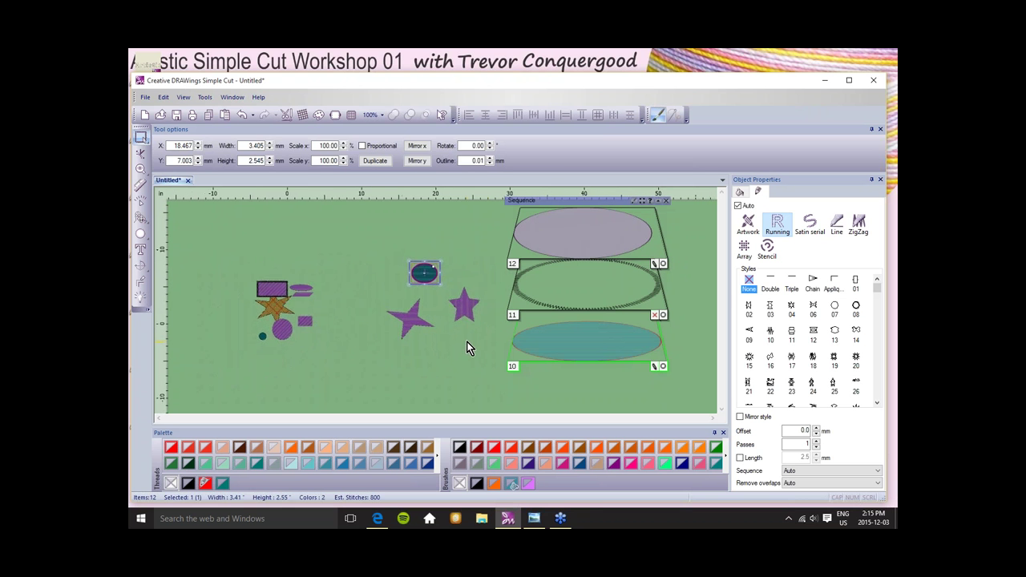
pyautogui.click(203, 233)
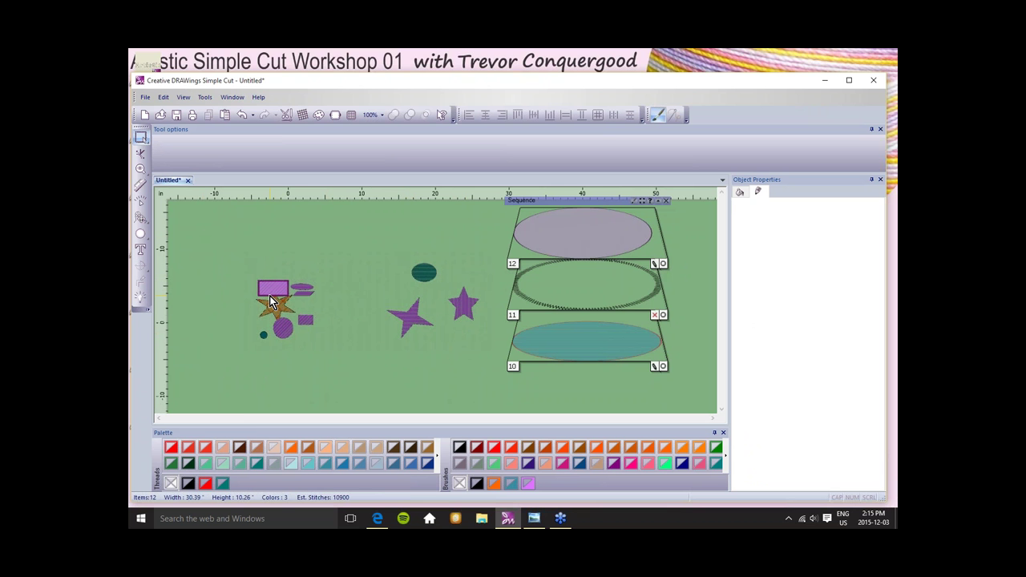
# Select all the shapes in the design and delete them.
pyautogui.scroll(3, 268, 296)
pyautogui.scroll(3, 247, 267)
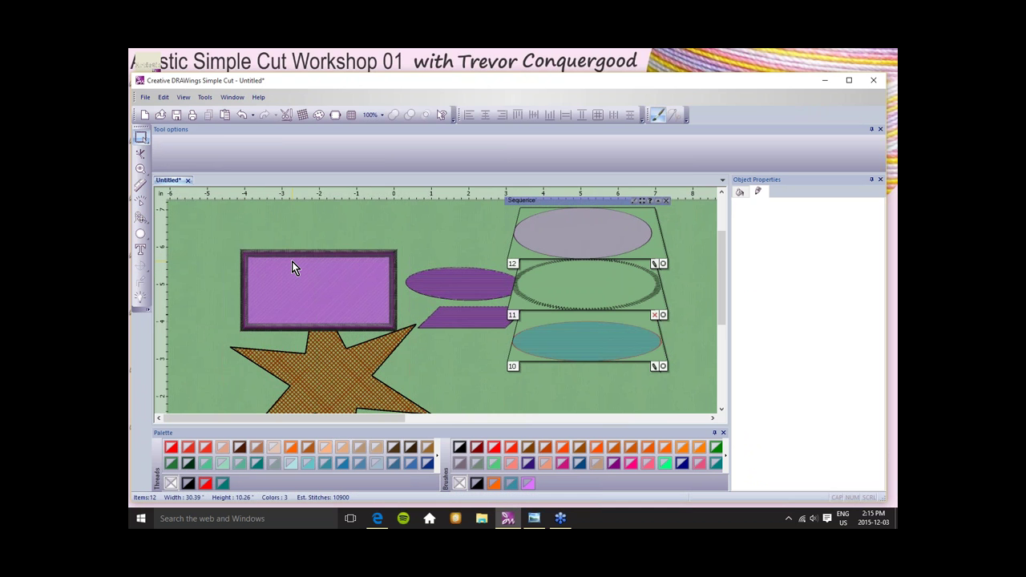
pyautogui.scroll(-3, 309, 272)
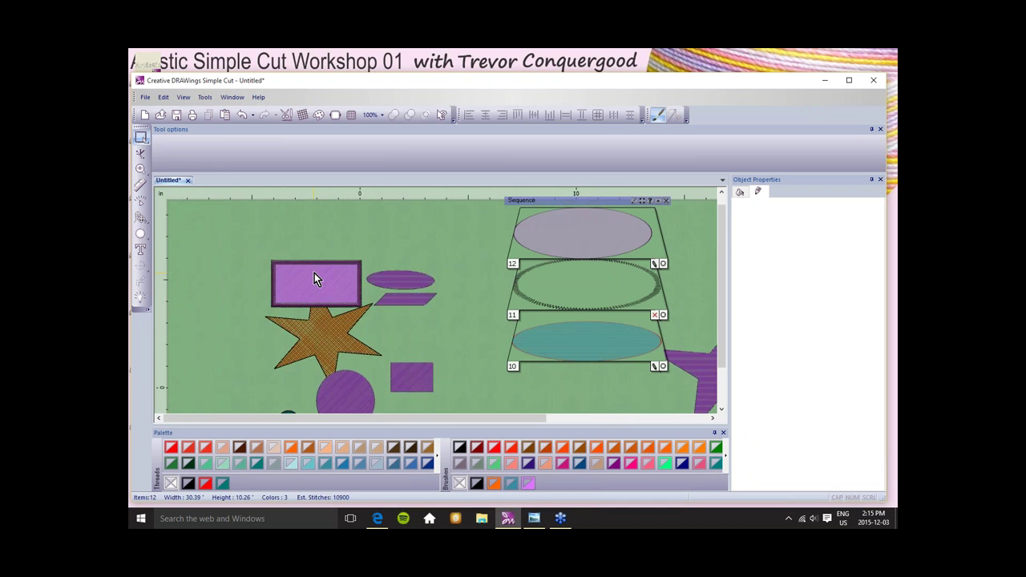
pyautogui.scroll(-2, 314, 273)
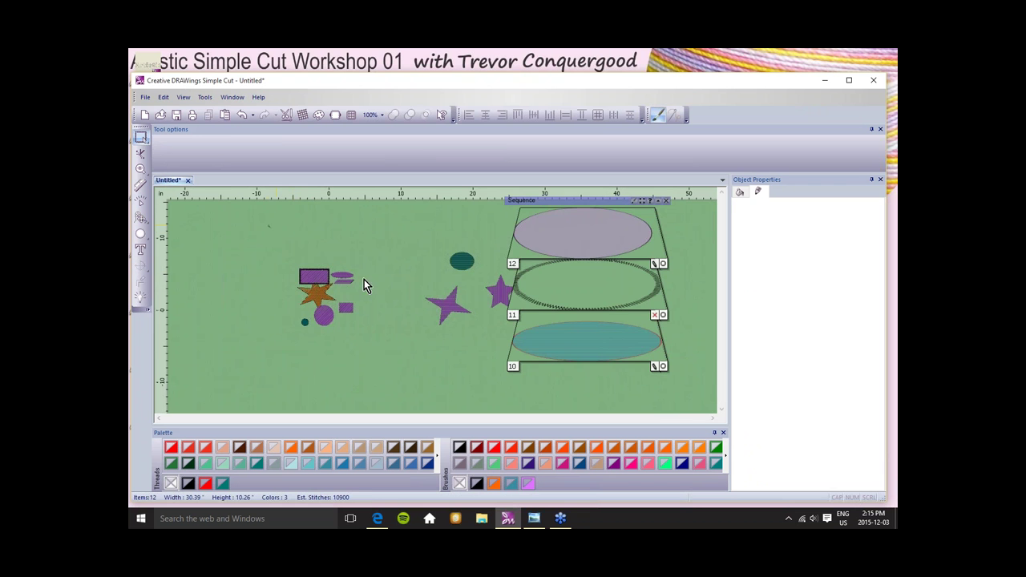
pyautogui.moveTo(269, 226); pyautogui.dragTo(558, 347)
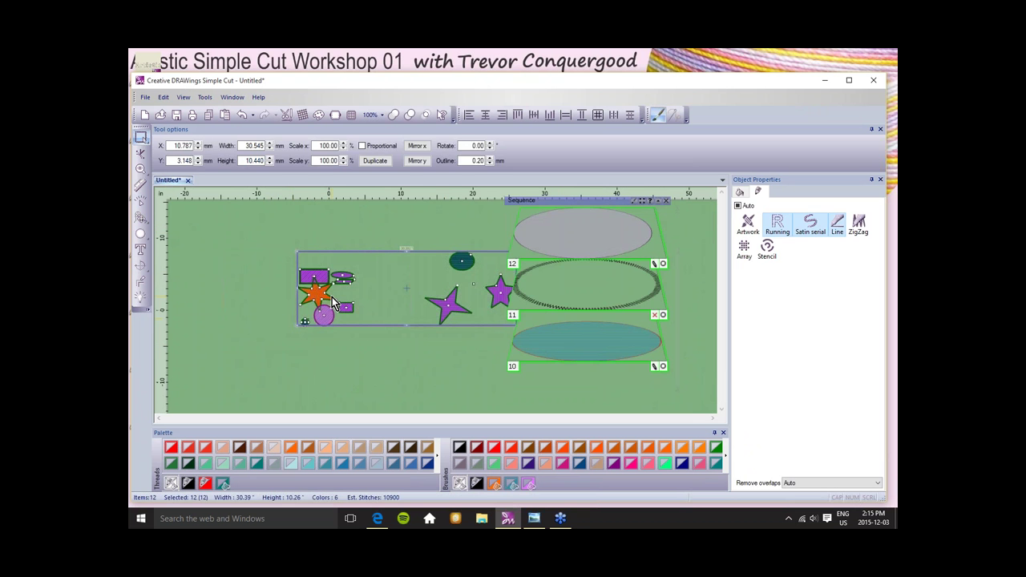
pyautogui.press('Delete')
# Draw a near-circular ellipse about 4.32" wide and 4.02" high, and give its outline the Satin serial stitch.
pyautogui.click(141, 234)
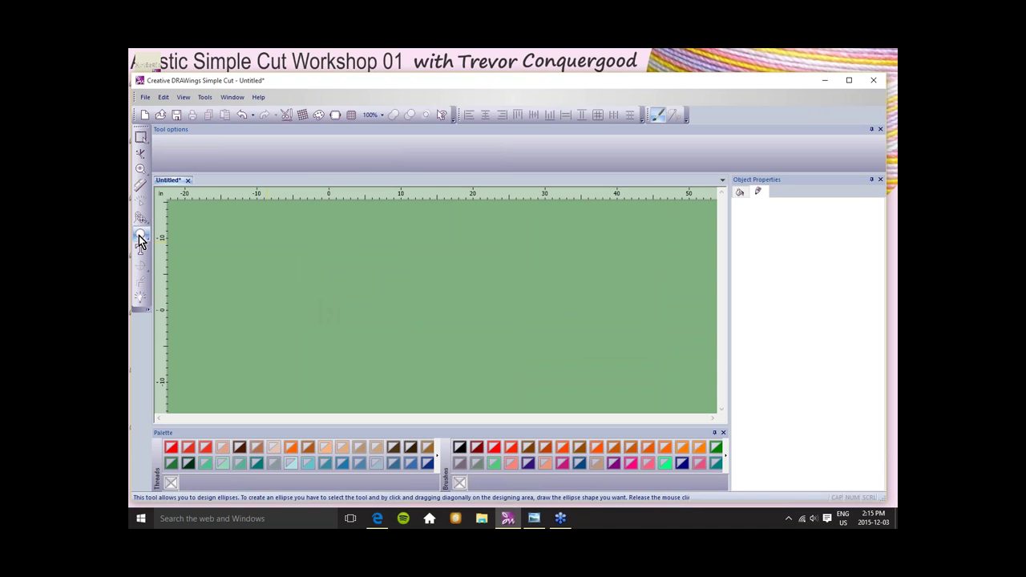
pyautogui.moveTo(300, 290); pyautogui.dragTo(320, 306)
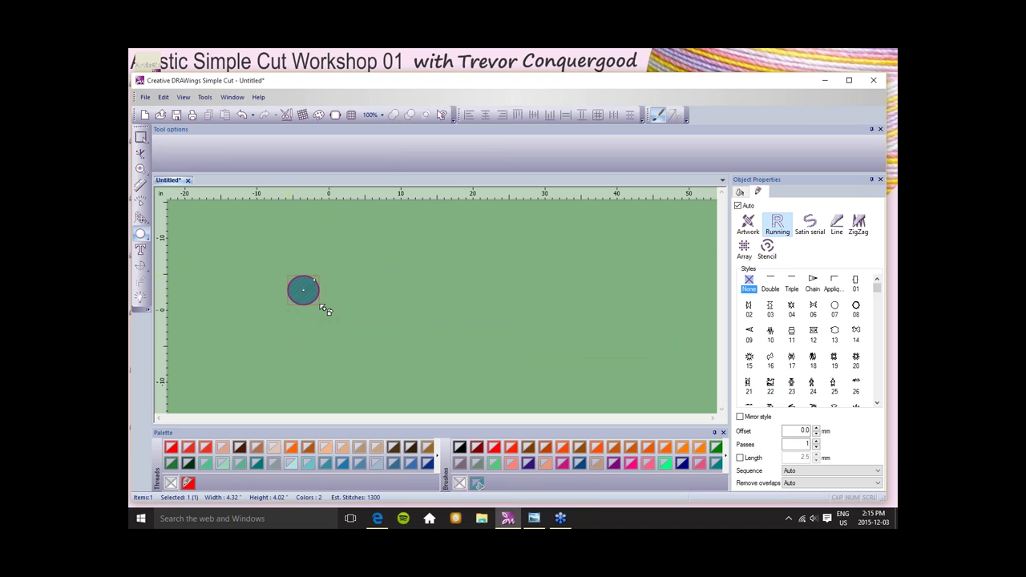
pyautogui.click(812, 227)
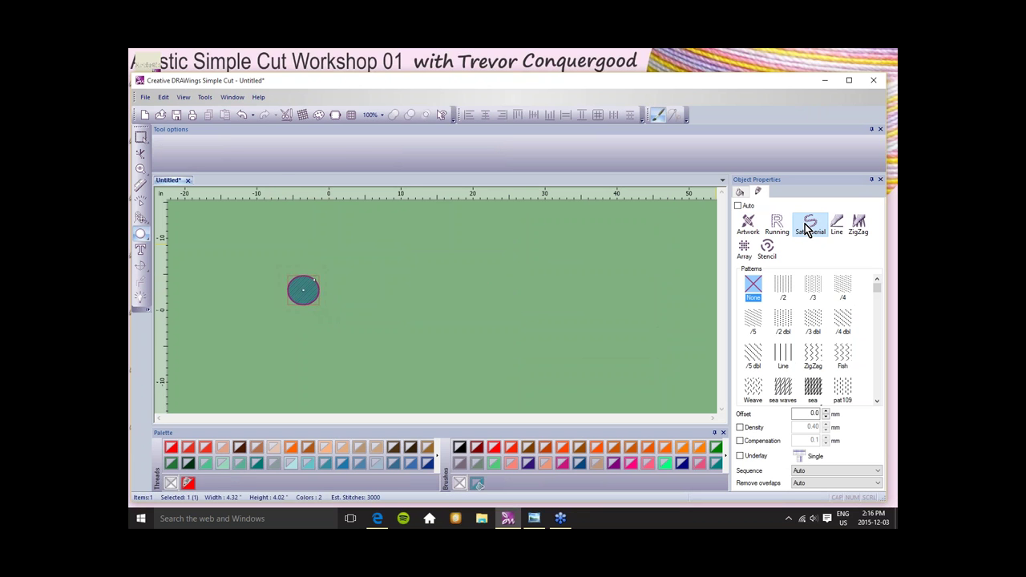
# Set the circle's outline width to 0.2.
pyautogui.click(140, 137)
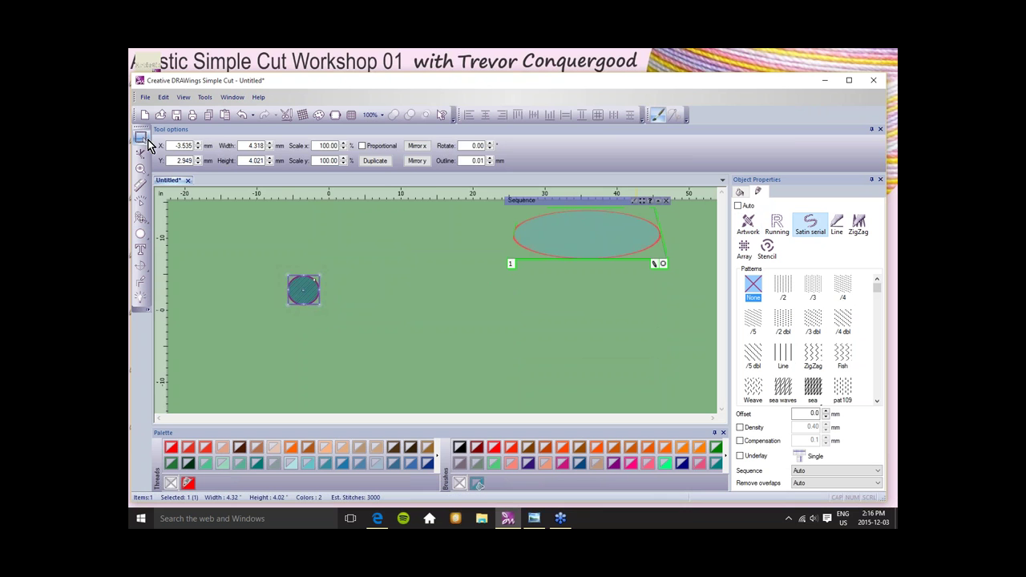
pyautogui.doubleClick(477, 160)
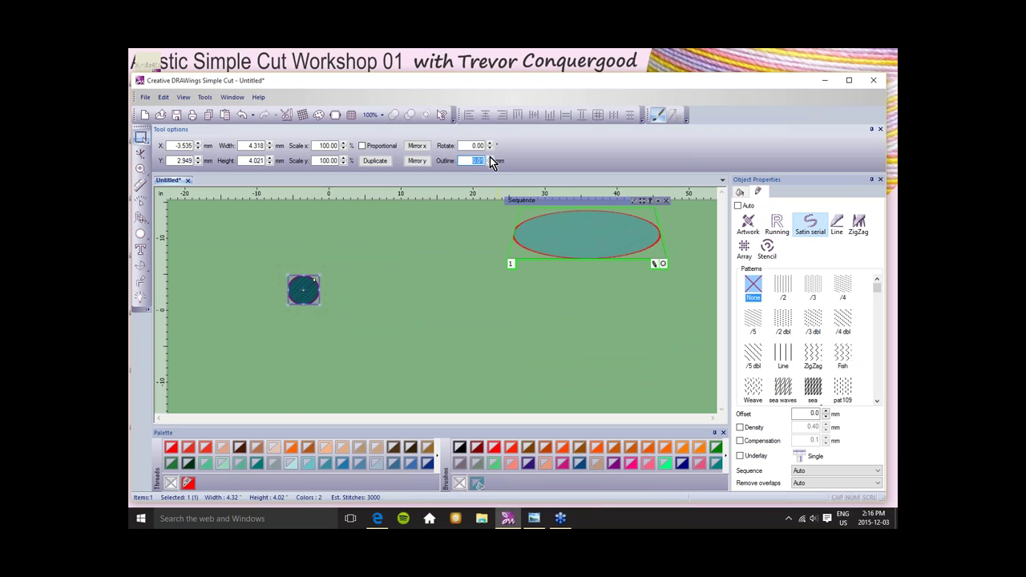
pyautogui.write('2')
pyautogui.press('Return')
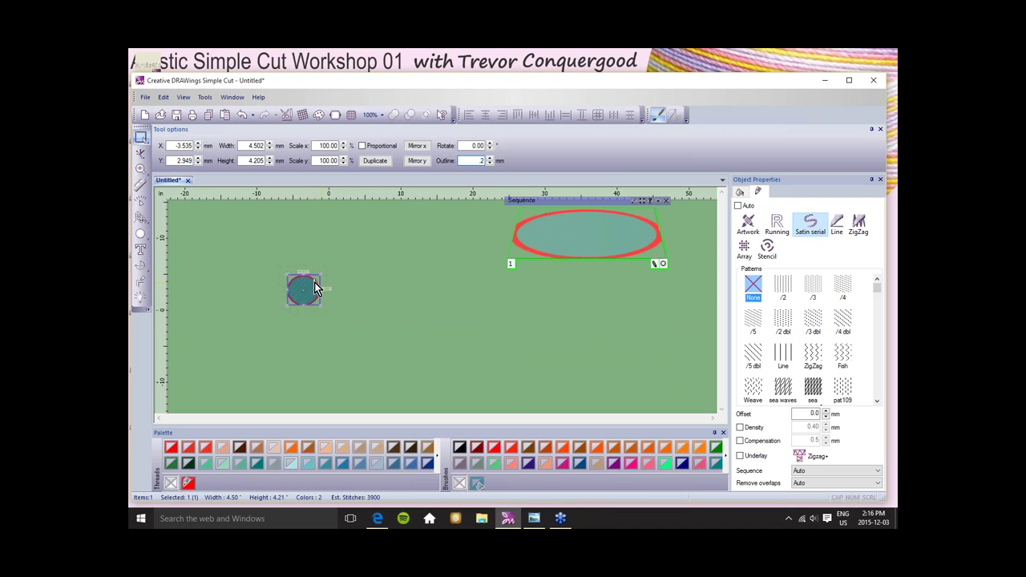
pyautogui.scroll(3, 303, 285)
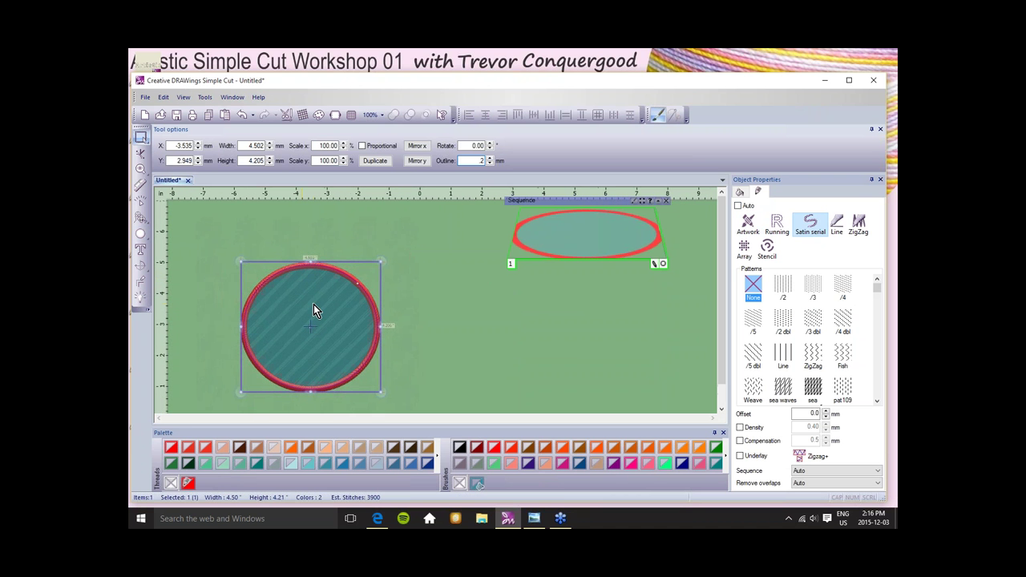
# Change the circle's fill type to Net fill and deselect the circle.
pyautogui.click(740, 192)
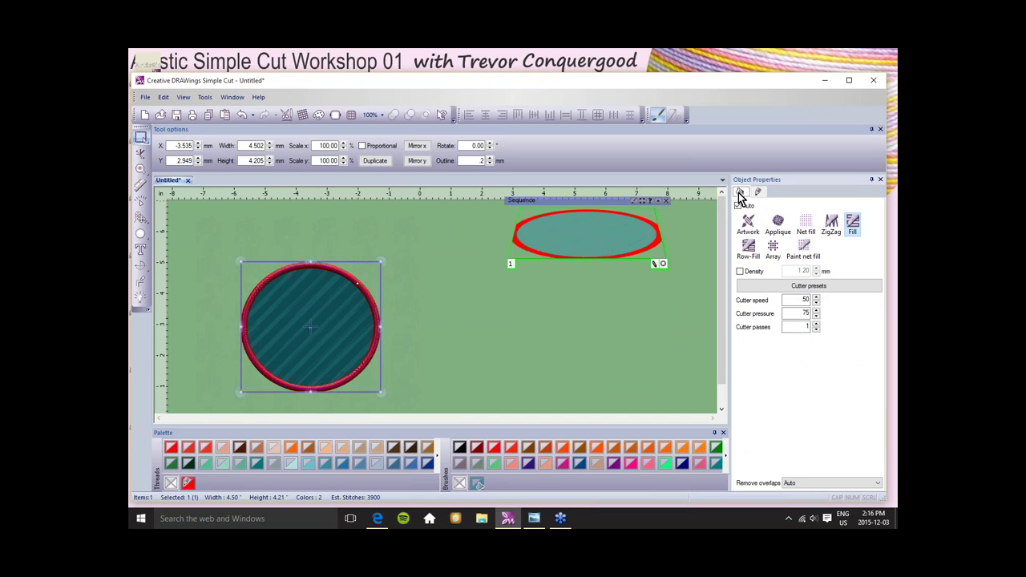
pyautogui.click(806, 224)
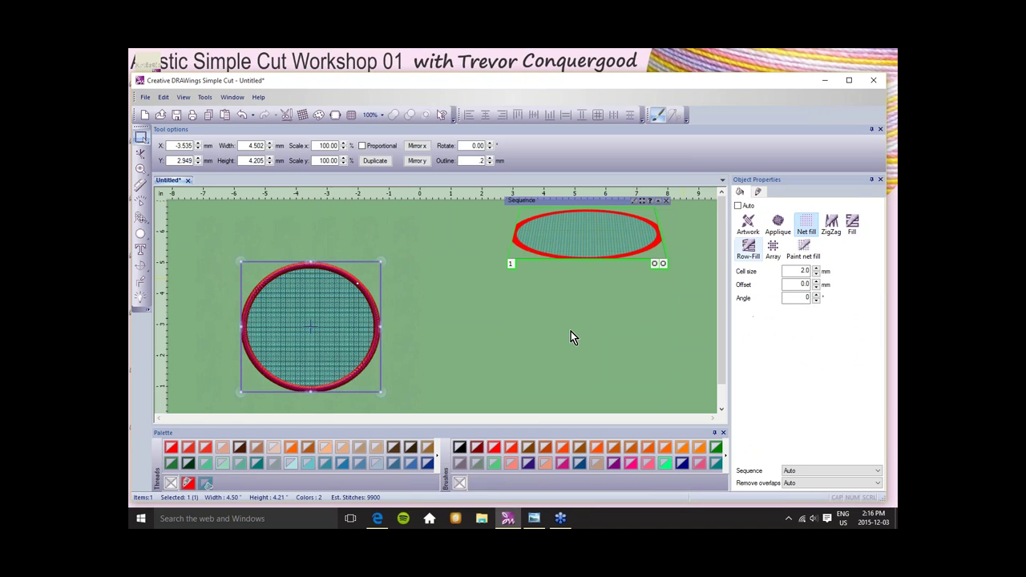
pyautogui.click(445, 339)
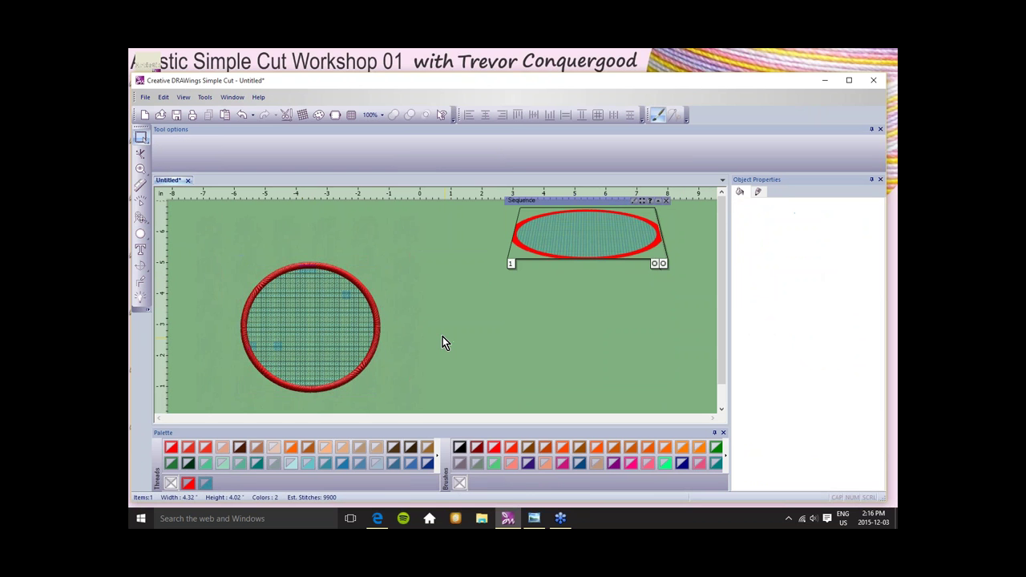
# Simulate the circle's stitching with Slow redraw and raise the speed to 8900 RPM.
pyautogui.click(140, 208)
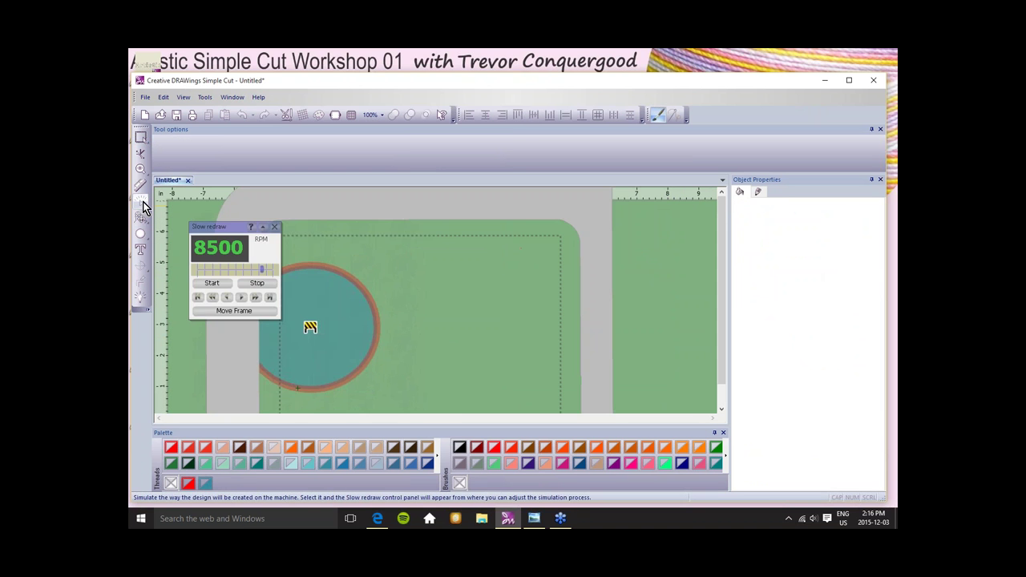
pyautogui.click(211, 285)
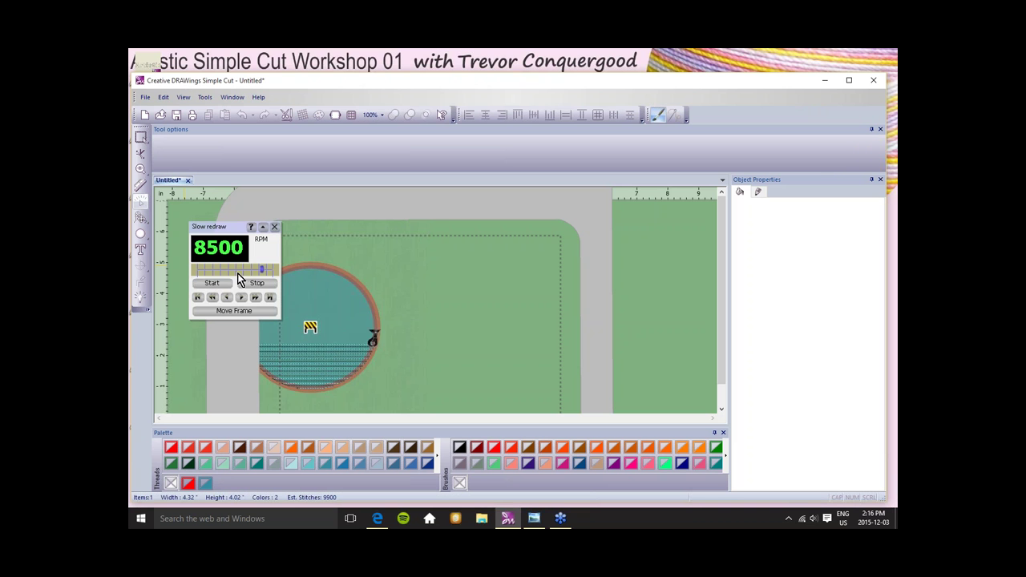
pyautogui.moveTo(261, 270)
pyautogui.mouseDown()
pyautogui.moveTo(208, 266)
pyautogui.moveTo(266, 268)
pyautogui.mouseUp()
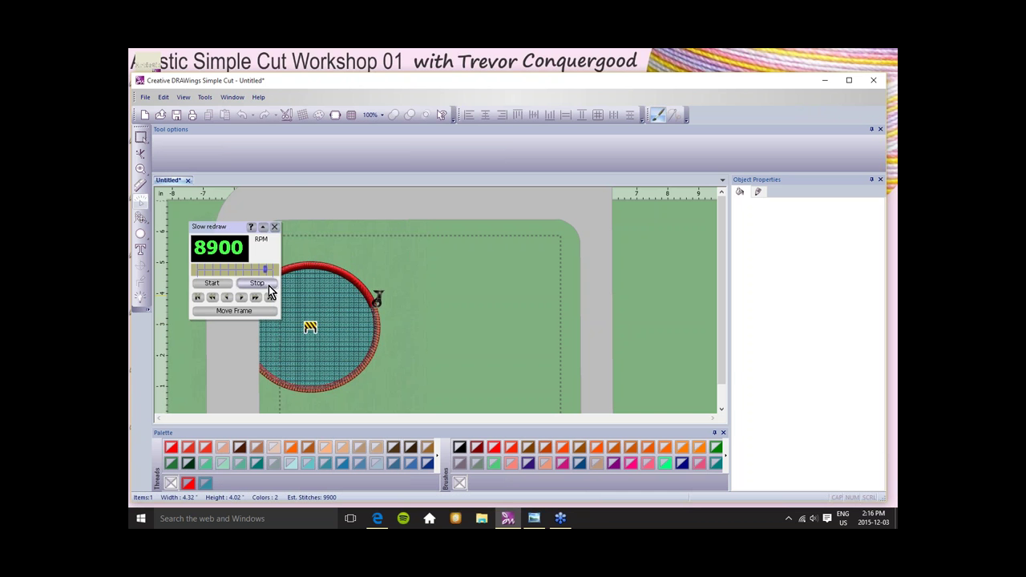
# Examine the circle's satin border and underlay stitches up close in the simulation, and close Slow redraw.
pyautogui.scroll(2, 339, 324)
pyautogui.scroll(3, 349, 350)
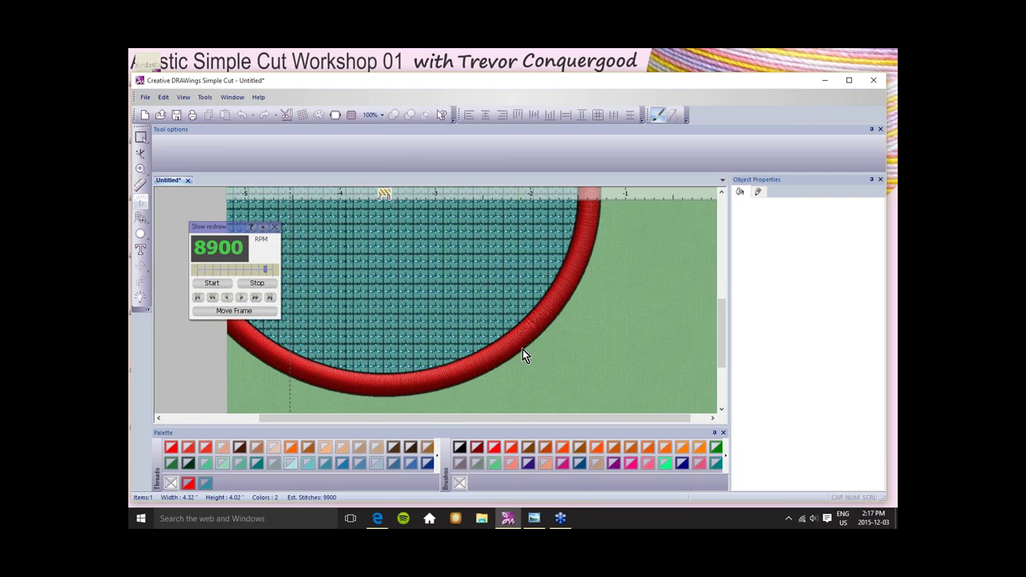
pyautogui.scroll(-2, 497, 360)
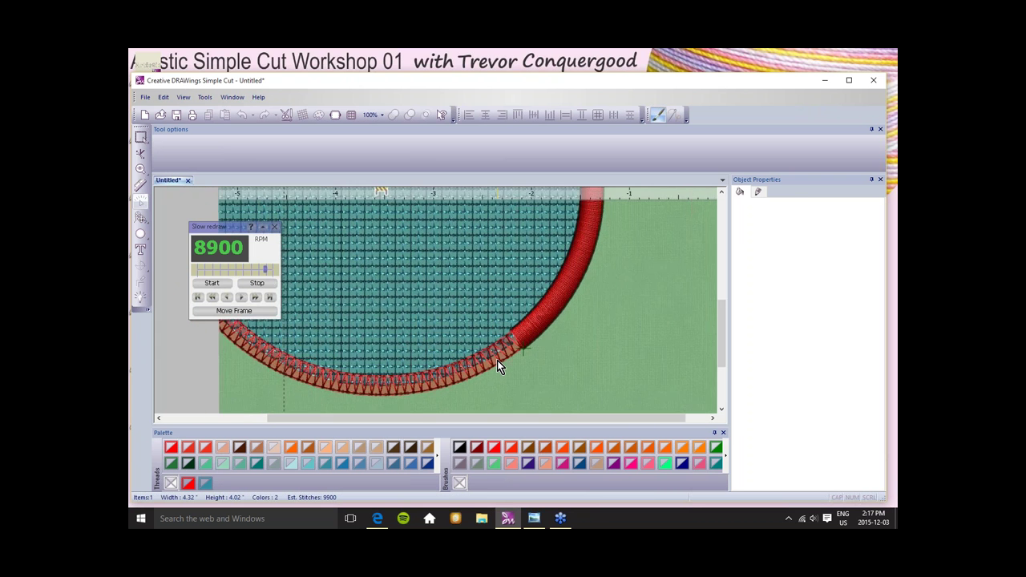
pyautogui.scroll(4, 497, 360)
pyautogui.scroll(1, 497, 360)
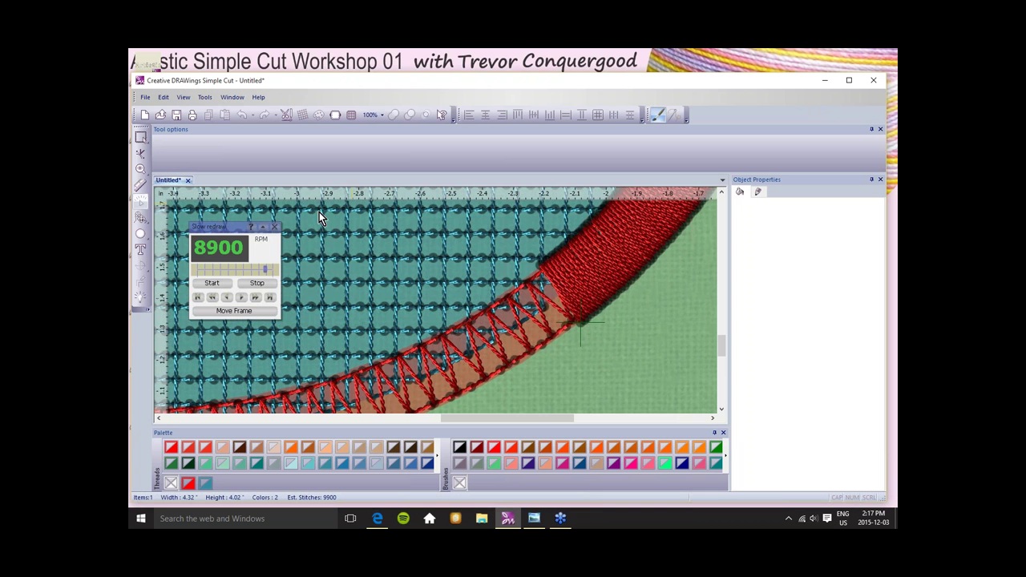
pyautogui.click(274, 227)
# Change the embroidery fabric to Fleece in a cream color.
pyautogui.scroll(-4, 279, 223)
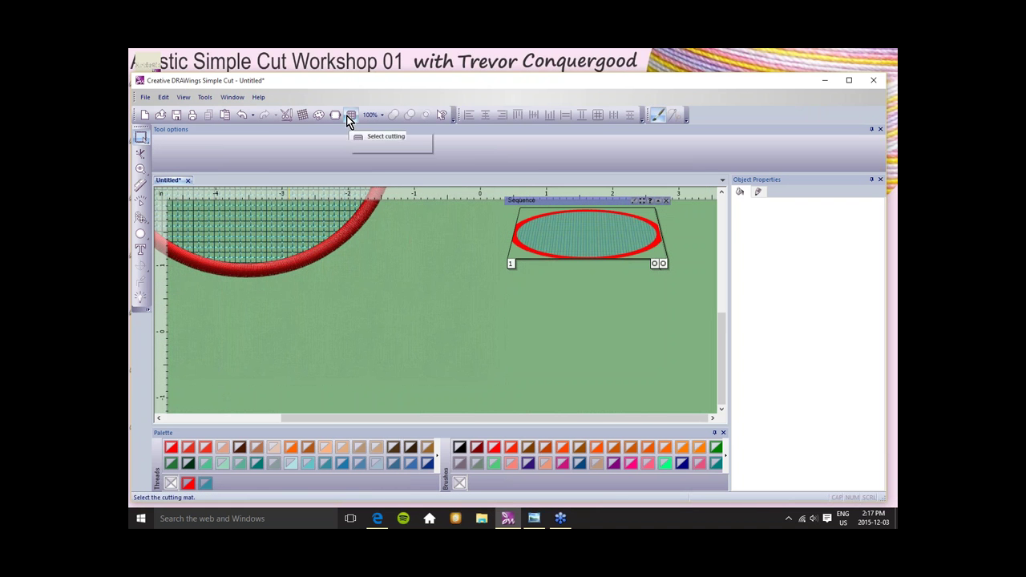
pyautogui.click(302, 114)
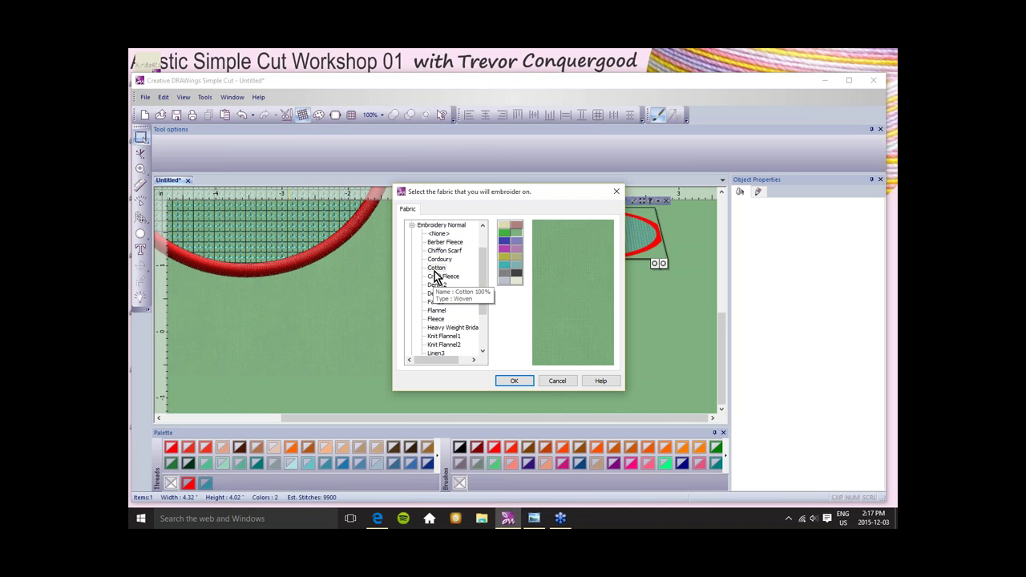
pyautogui.click(436, 319)
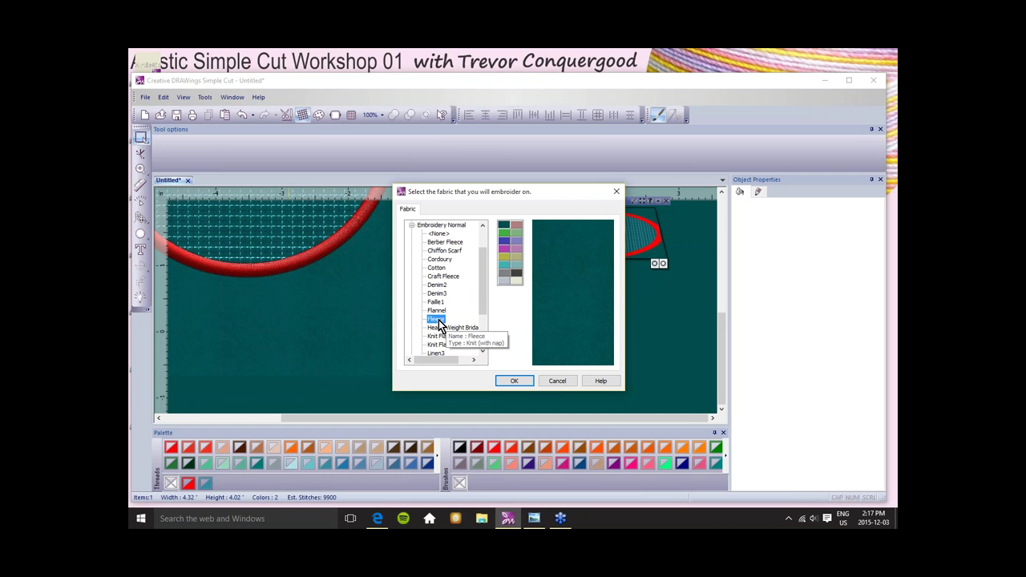
pyautogui.click(518, 281)
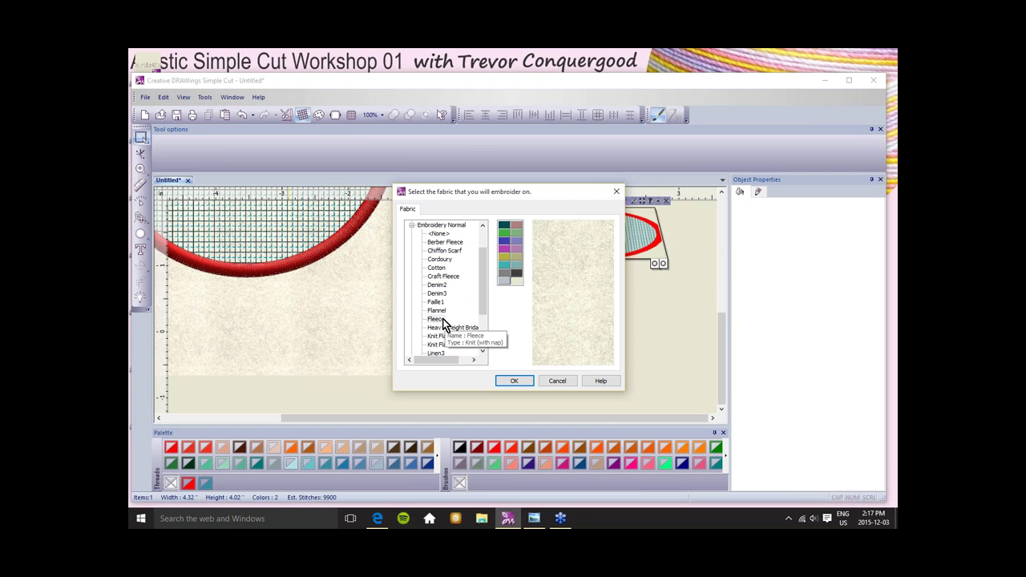
pyautogui.click(515, 380)
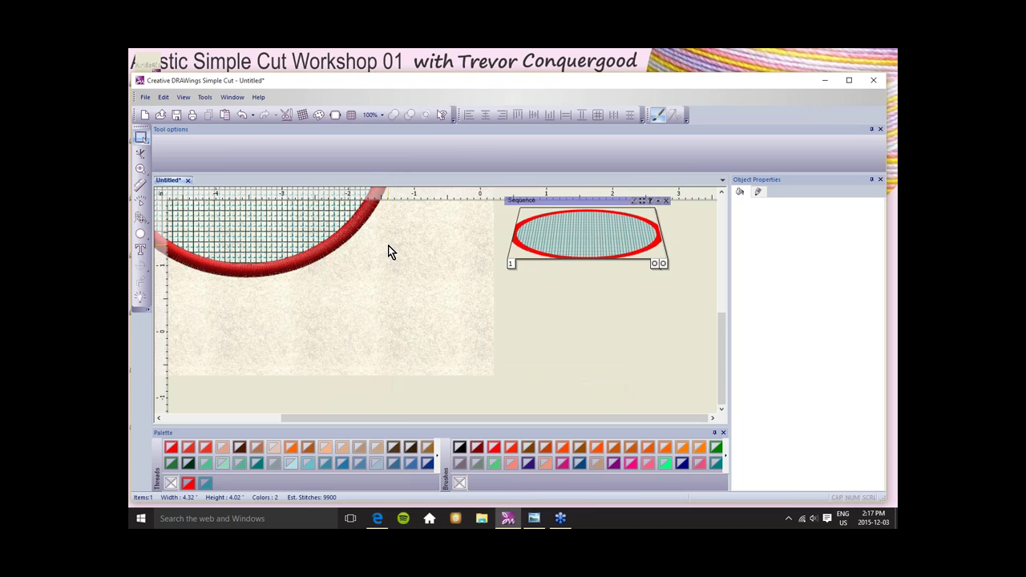
# Simulate the circle's stitching on the fleece fabric, examine the border's underlay stitches up close, and close Slow redraw.
pyautogui.click(145, 201)
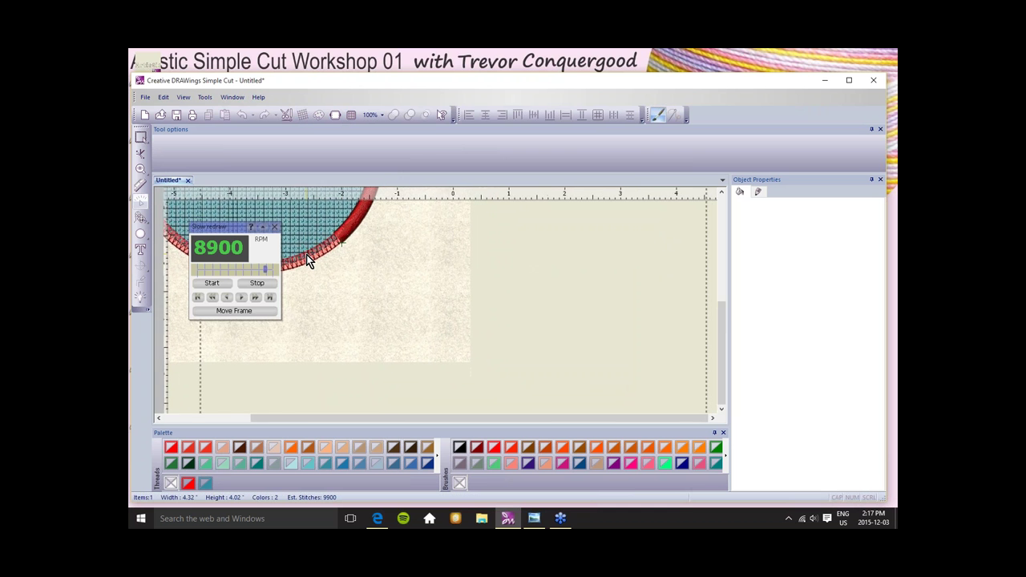
pyautogui.scroll(5, 307, 255)
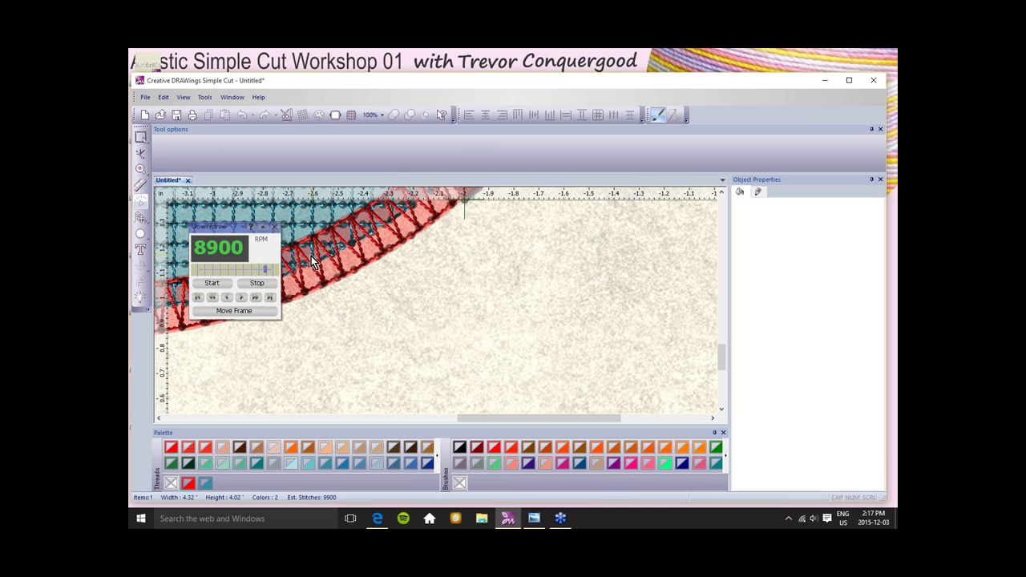
pyautogui.scroll(-2, 385, 232)
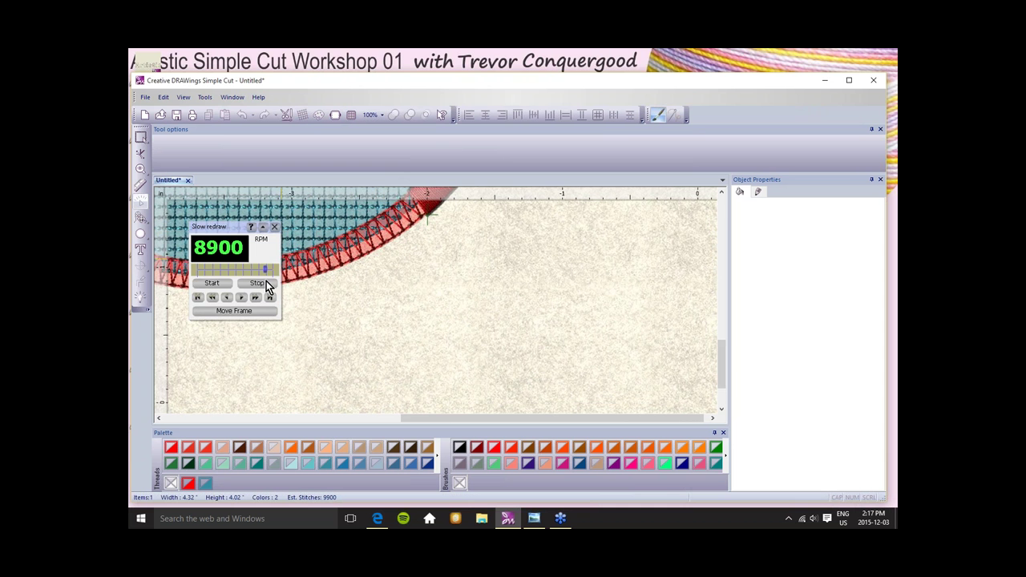
pyautogui.click(275, 226)
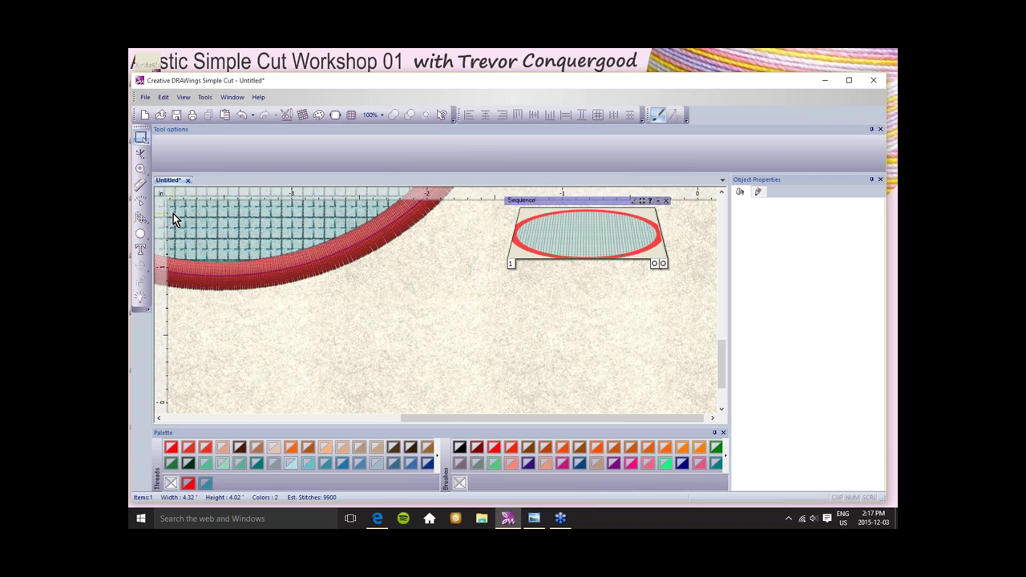
# Change the embroidery fabric to Chiffon Scarf.
pyautogui.click(302, 116)
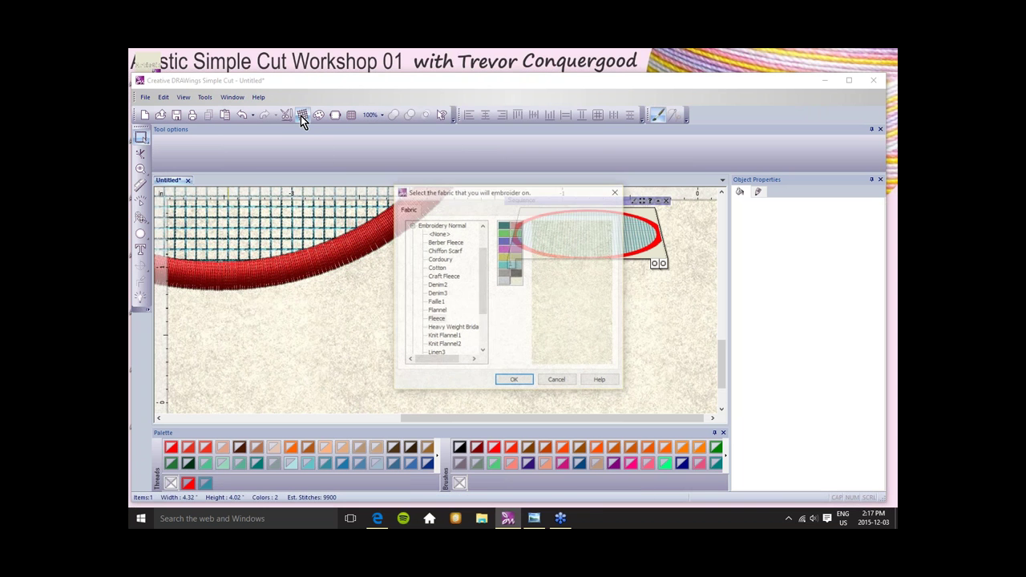
pyautogui.moveTo(483, 293)
pyautogui.mouseDown()
pyautogui.moveTo(483, 324)
pyautogui.moveTo(478, 293)
pyautogui.mouseUp()
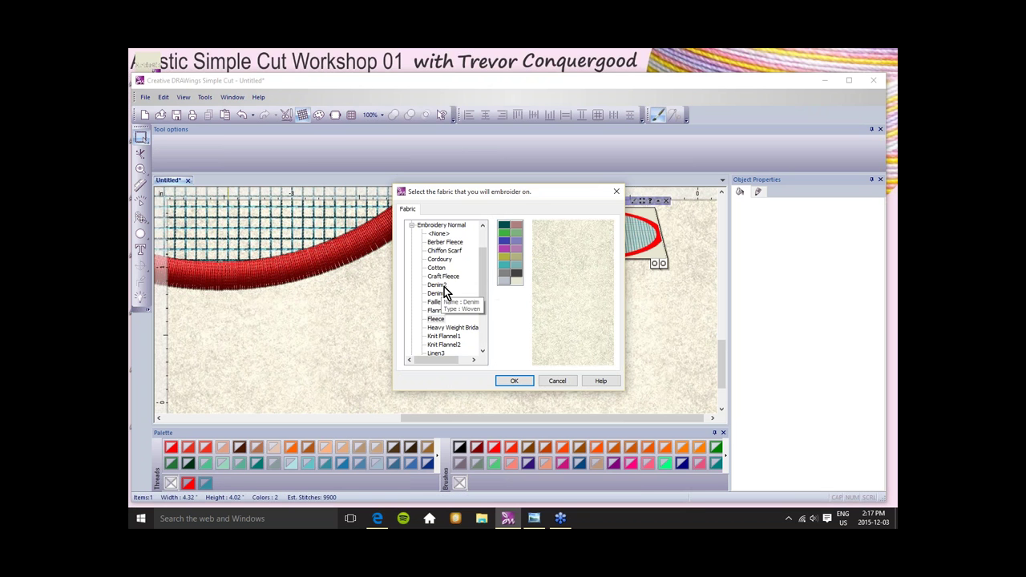
pyautogui.click(455, 250)
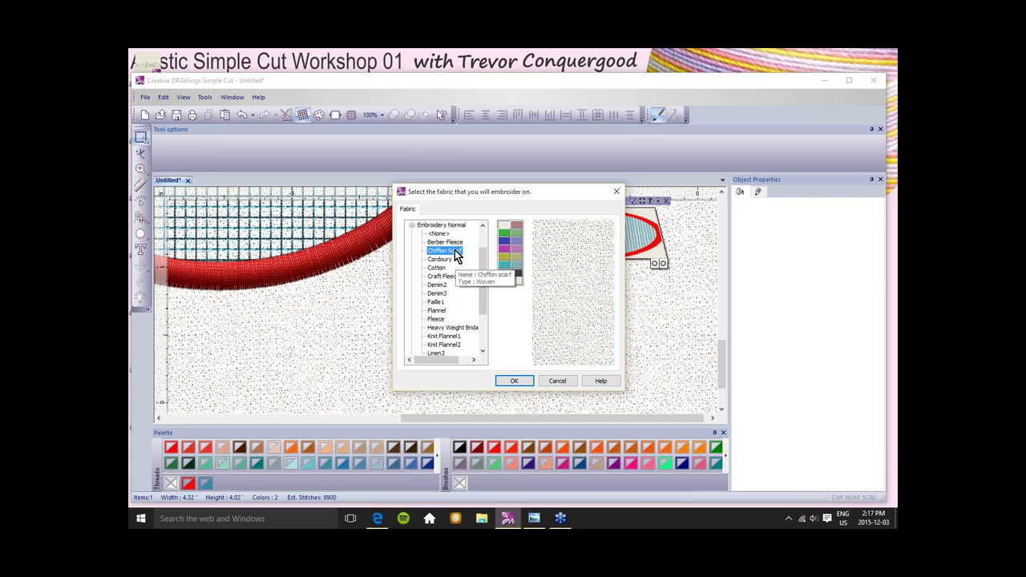
pyautogui.click(515, 382)
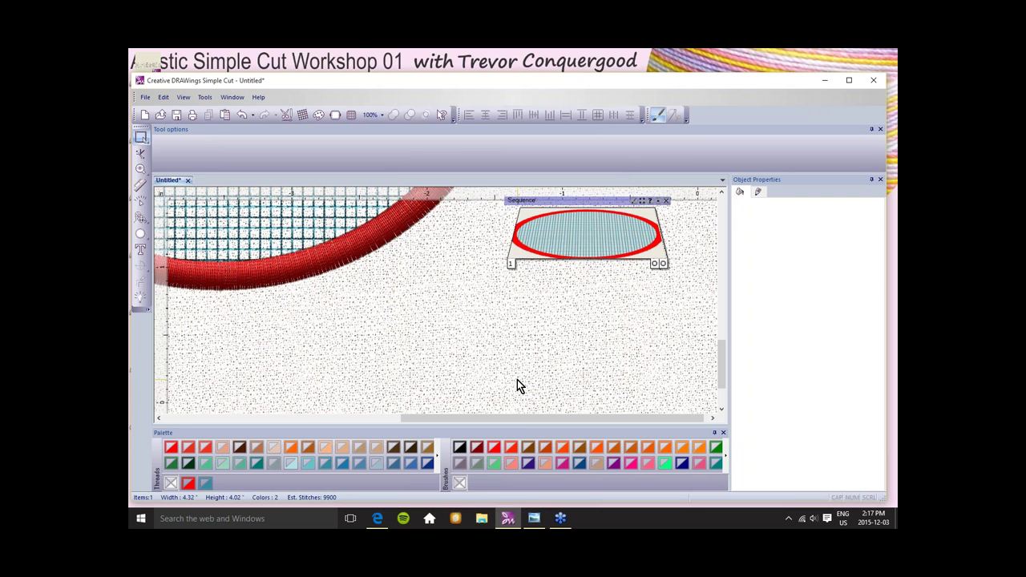
# Simulate the circle's stitching on the chiffon fabric to examine the border's underlay, and close Slow redraw.
pyautogui.click(140, 204)
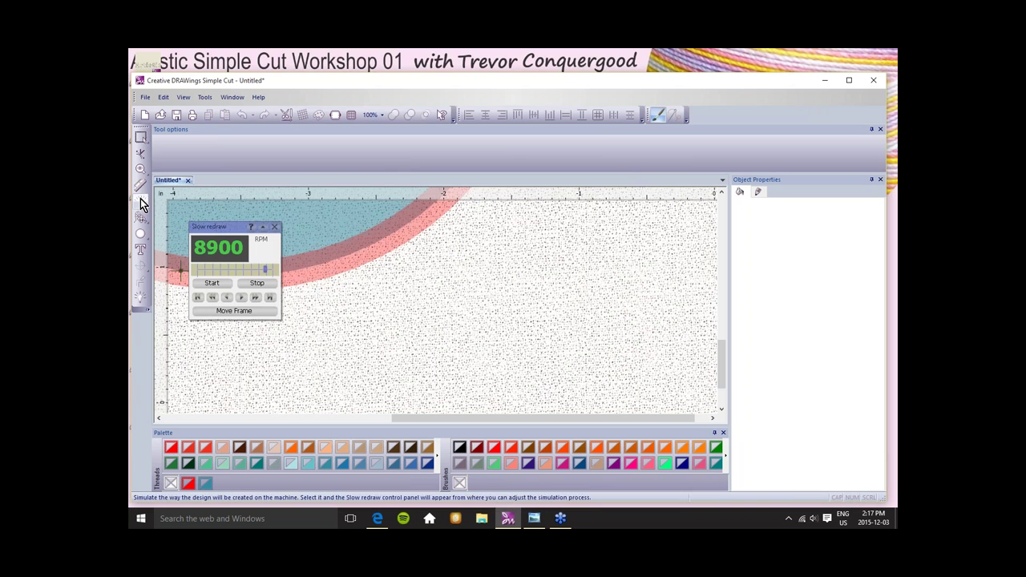
pyautogui.click(226, 284)
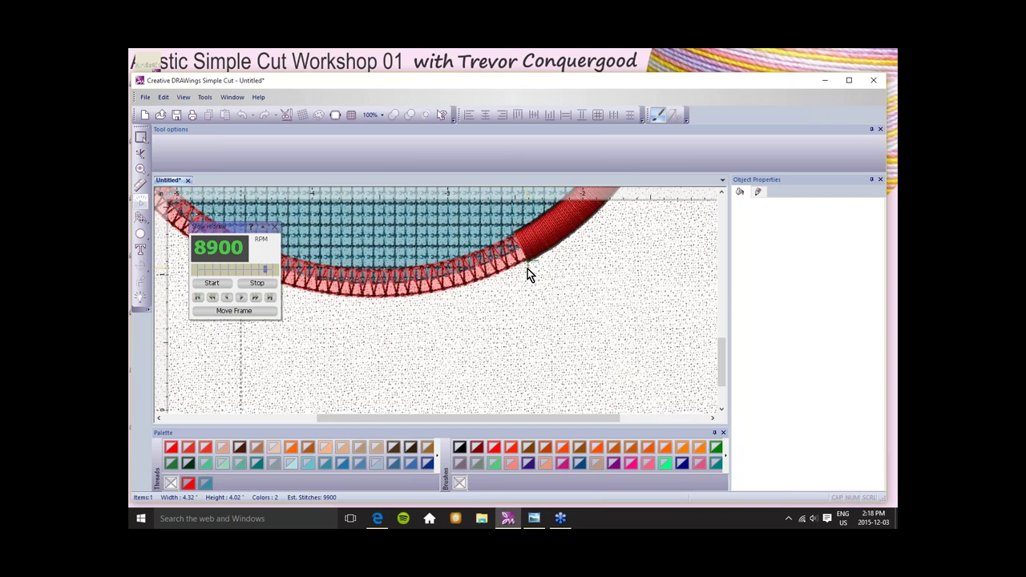
pyautogui.click(274, 227)
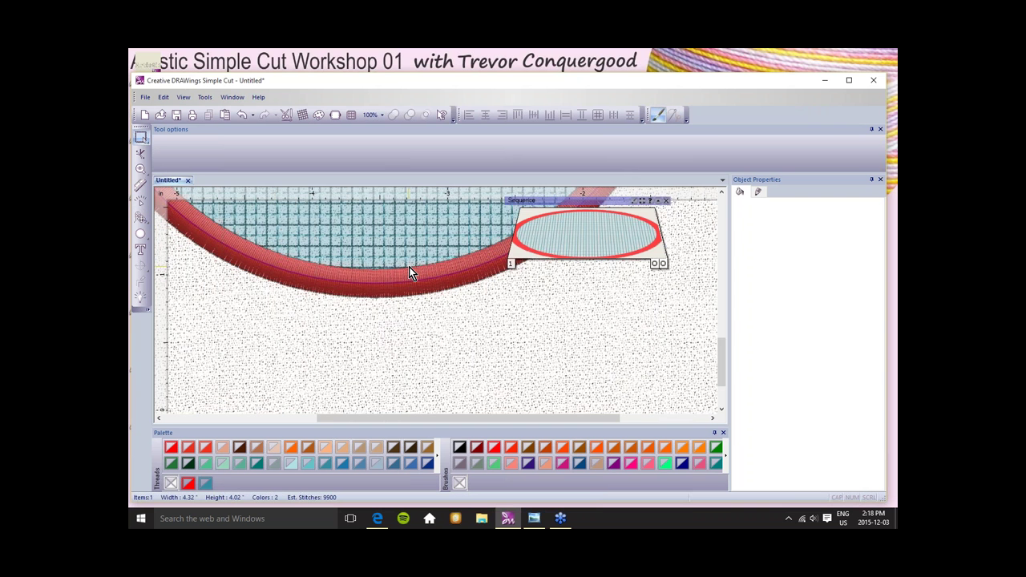
# Select the net-filled circle and set its outline width to .01.
pyautogui.scroll(-3, 395, 223)
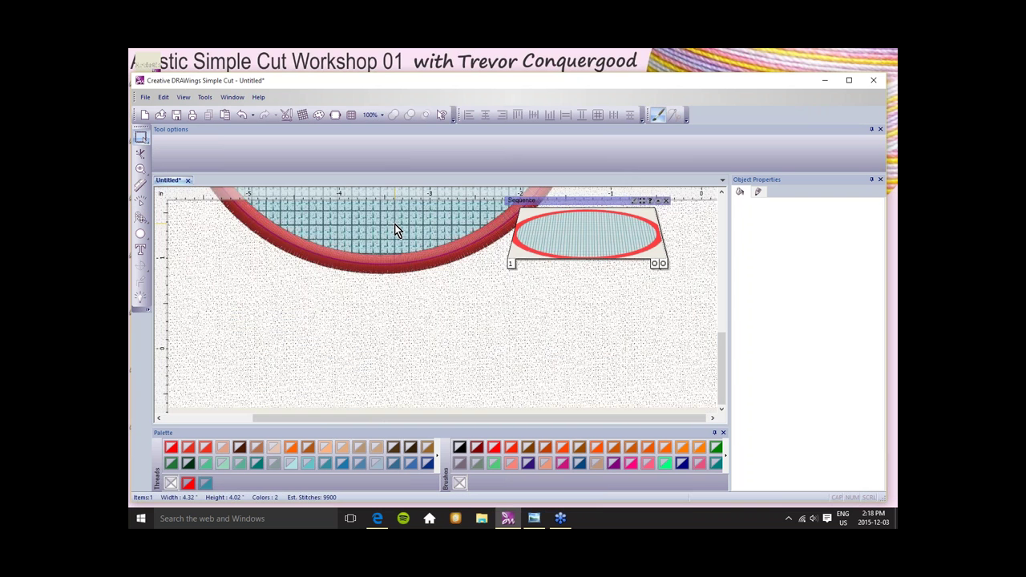
pyautogui.moveTo(720, 326); pyautogui.dragTo(720, 254)
pyautogui.scroll(2, 394, 306)
pyautogui.scroll(1, 392, 308)
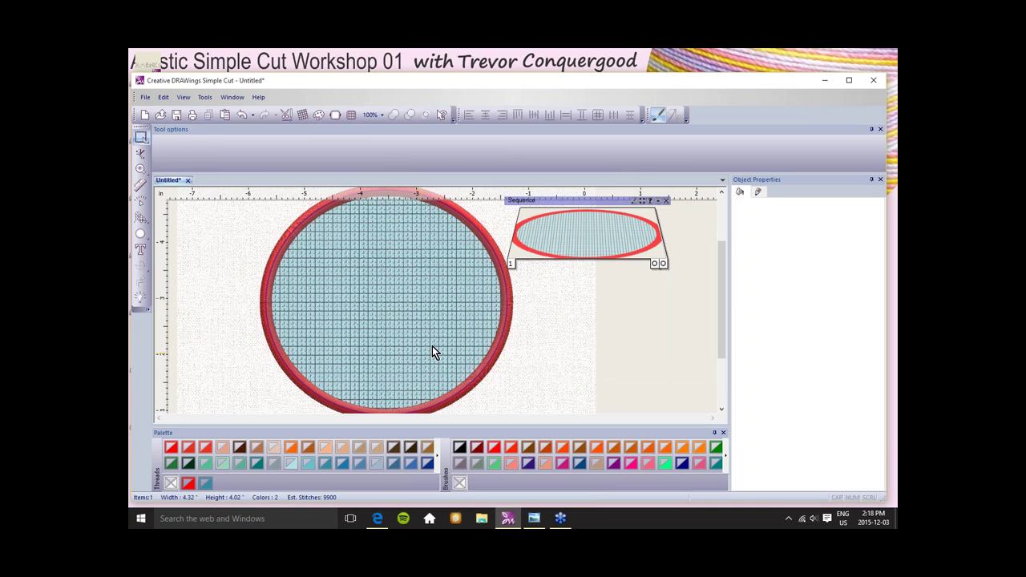
pyautogui.click(507, 310)
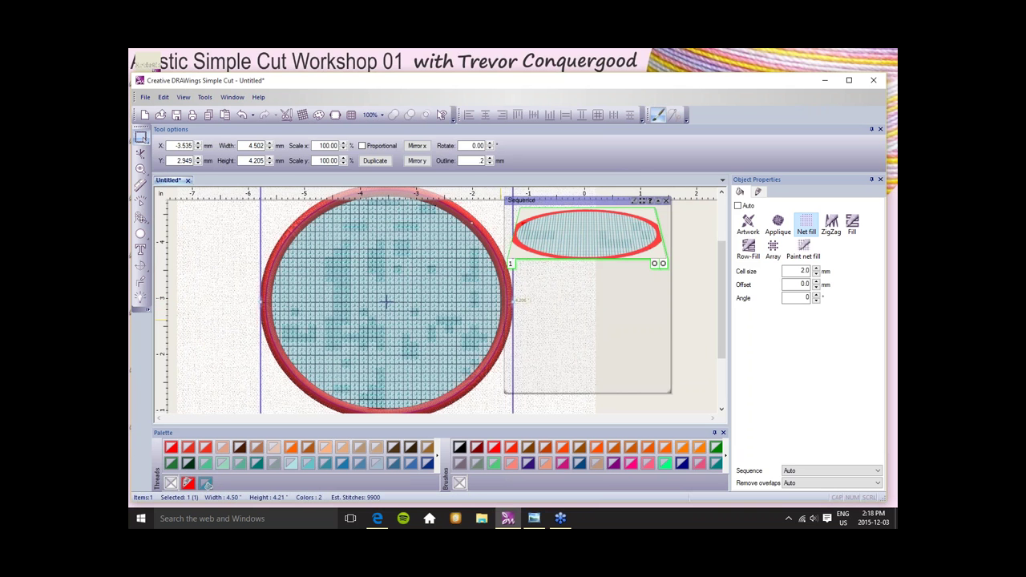
pyautogui.doubleClick(481, 160)
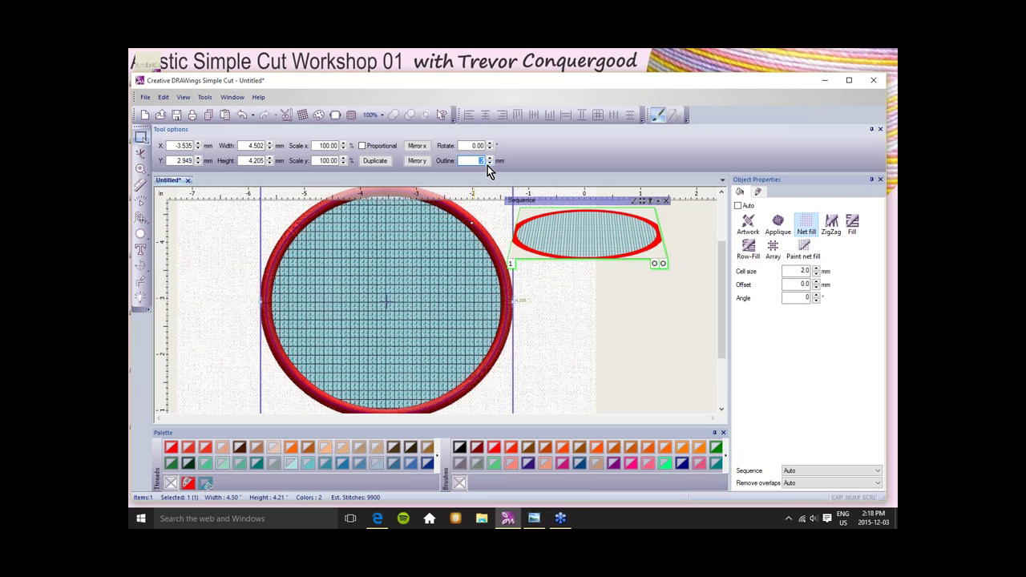
pyautogui.press('Up')
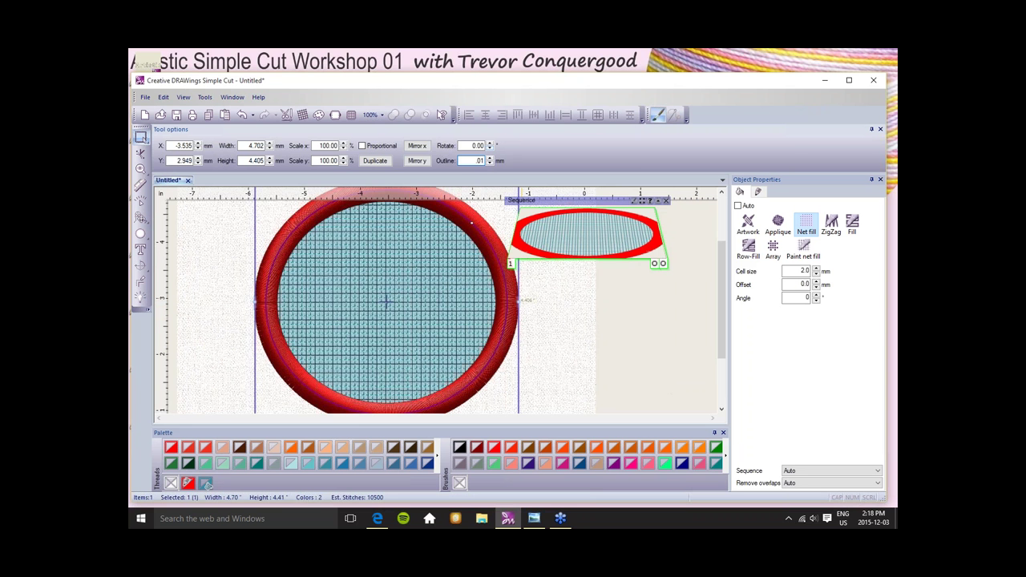
pyautogui.write('.01')
pyautogui.press('Return')
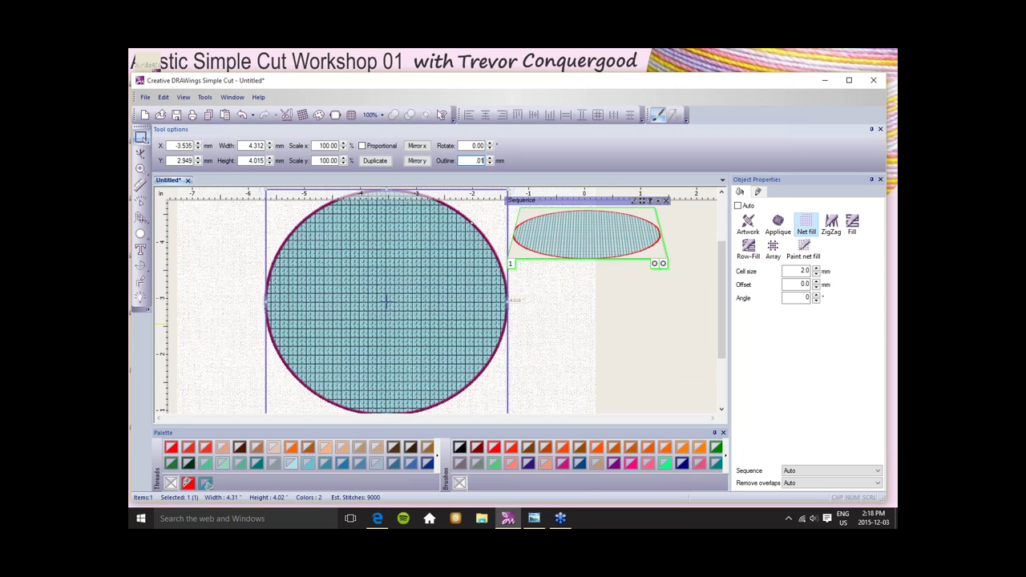
# Simulate the circle with its thin outline, examine the outline's underlay and satin stitches up close, and close Slow redraw.
pyautogui.click(142, 206)
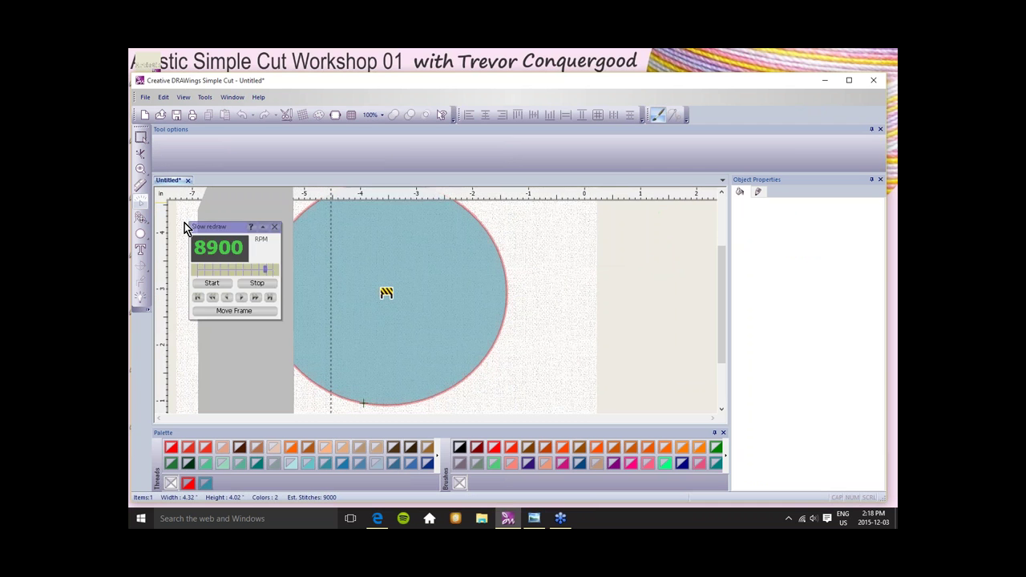
pyautogui.click(224, 286)
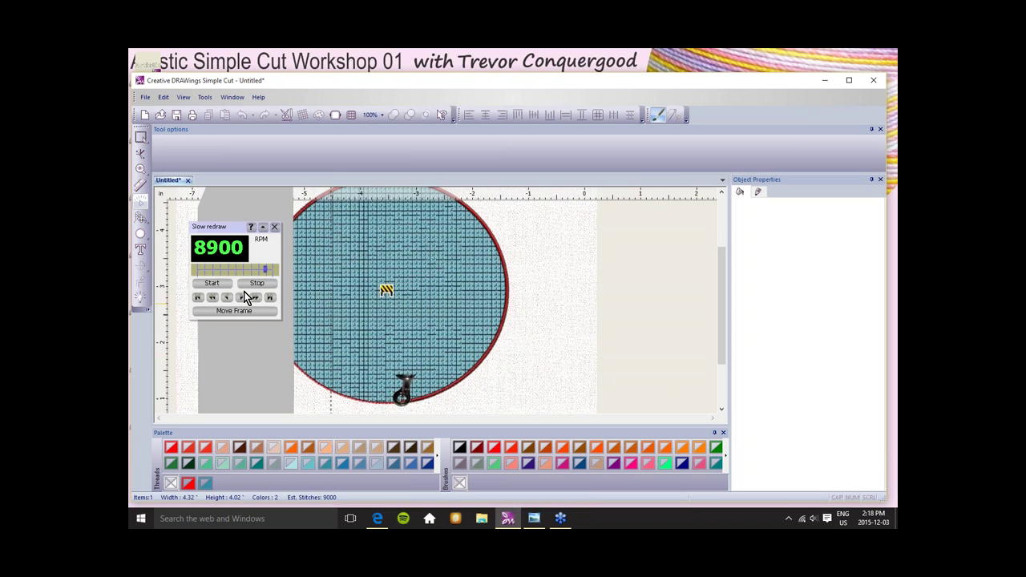
pyautogui.scroll(5, 352, 401)
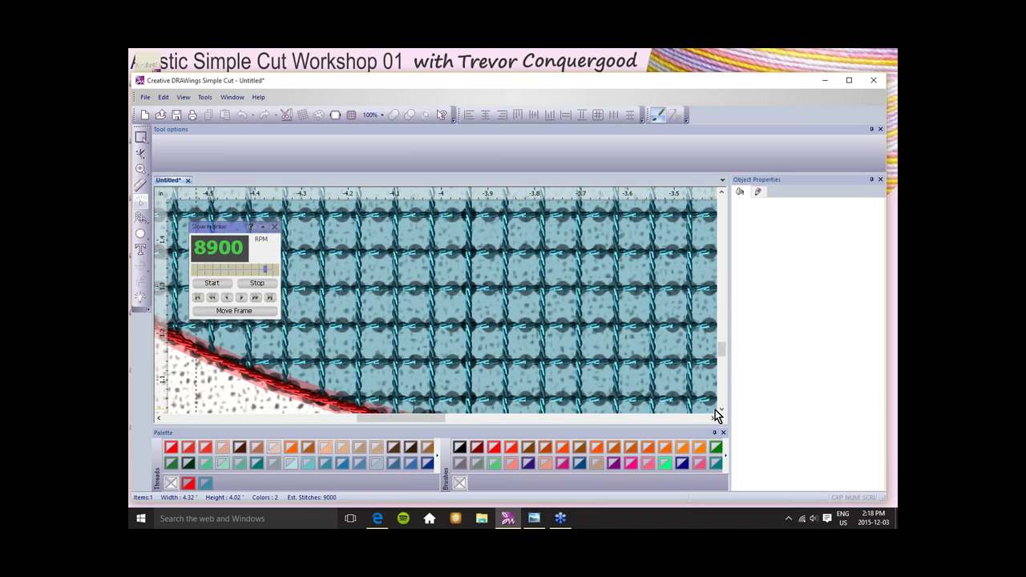
pyautogui.scroll(3, 722, 409)
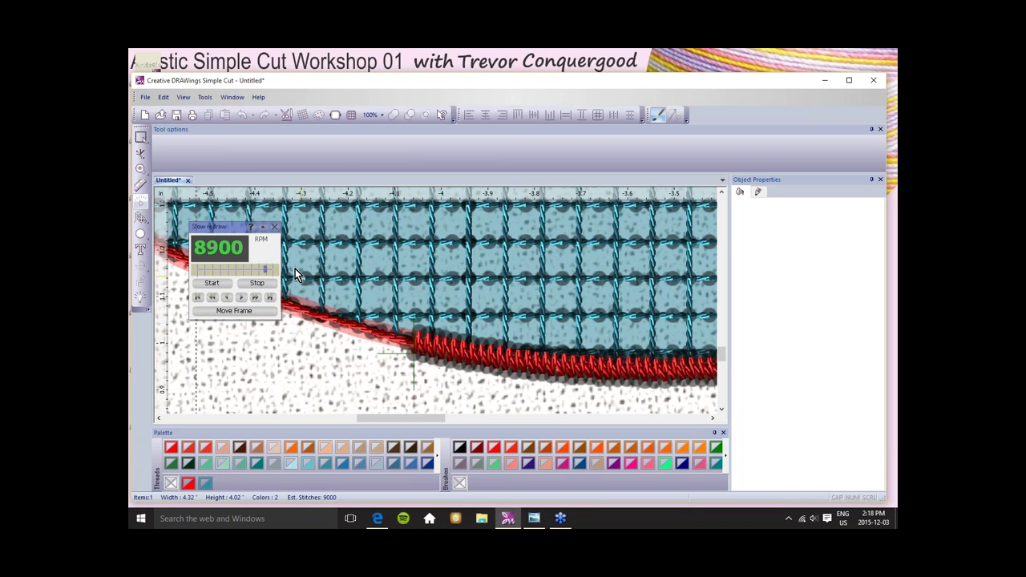
pyautogui.scroll(-10, 384, 270)
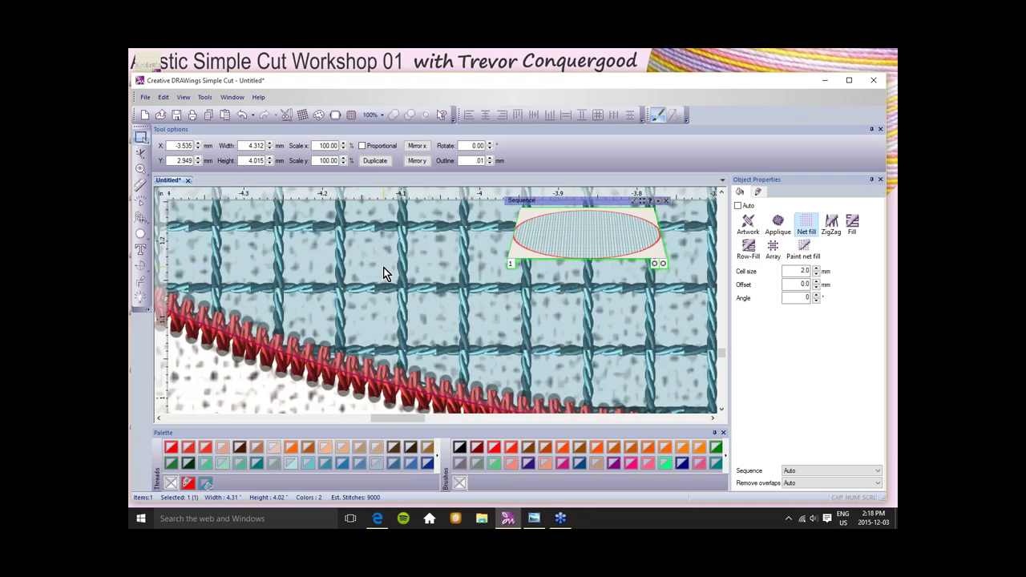
pyautogui.scroll(-5, 382, 267)
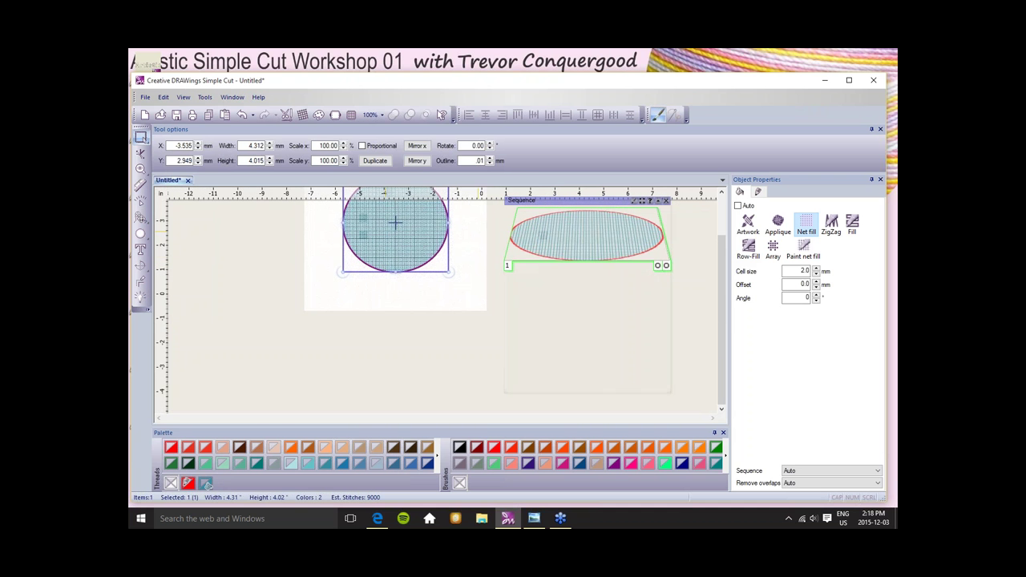
# Draw a wavy open line about 4.75 by 2.10 inches with the Freehand tool, below and to the left of the circle.
pyautogui.click(722, 205)
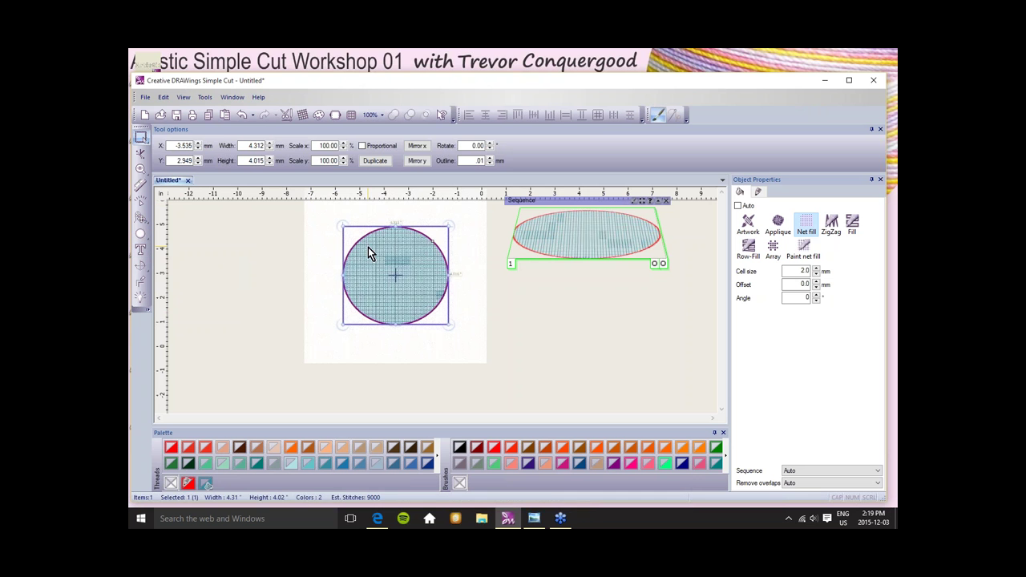
pyautogui.click(144, 223)
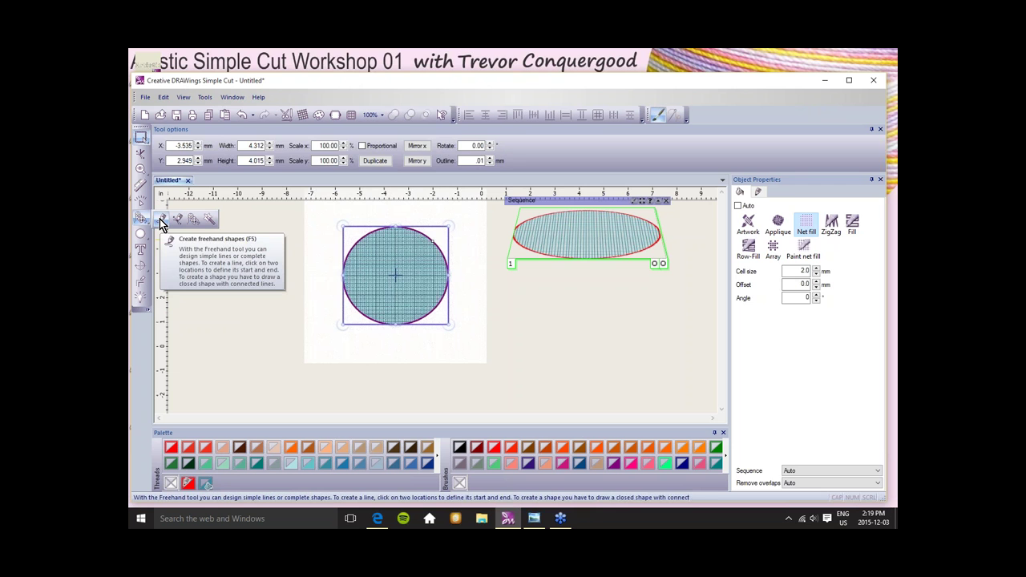
pyautogui.click(160, 222)
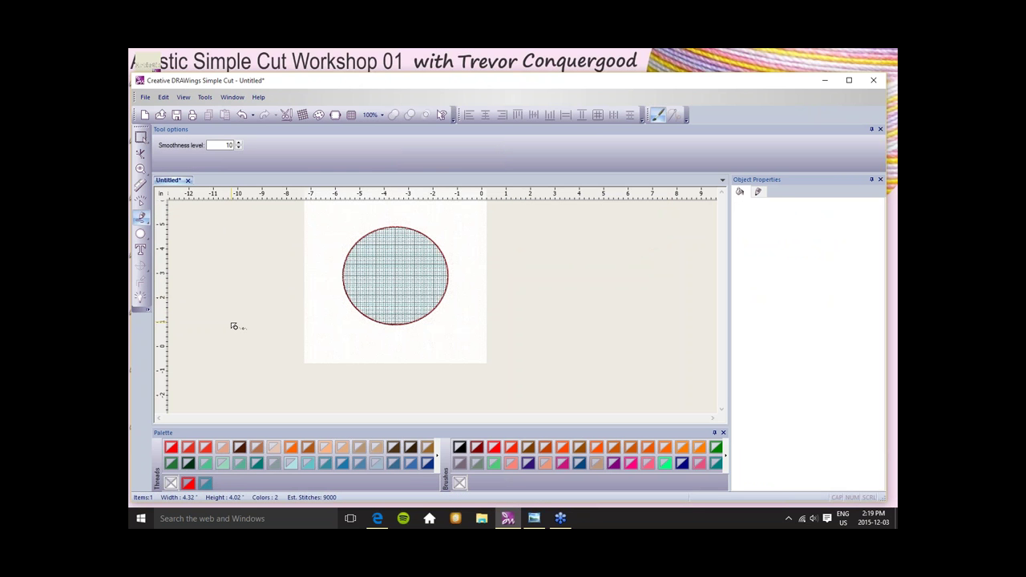
pyautogui.moveTo(233, 326)
pyautogui.mouseDown()
pyautogui.moveTo(264, 333)
pyautogui.moveTo(312, 345)
pyautogui.moveTo(319, 358)
pyautogui.moveTo(345, 354)
pyautogui.mouseUp()
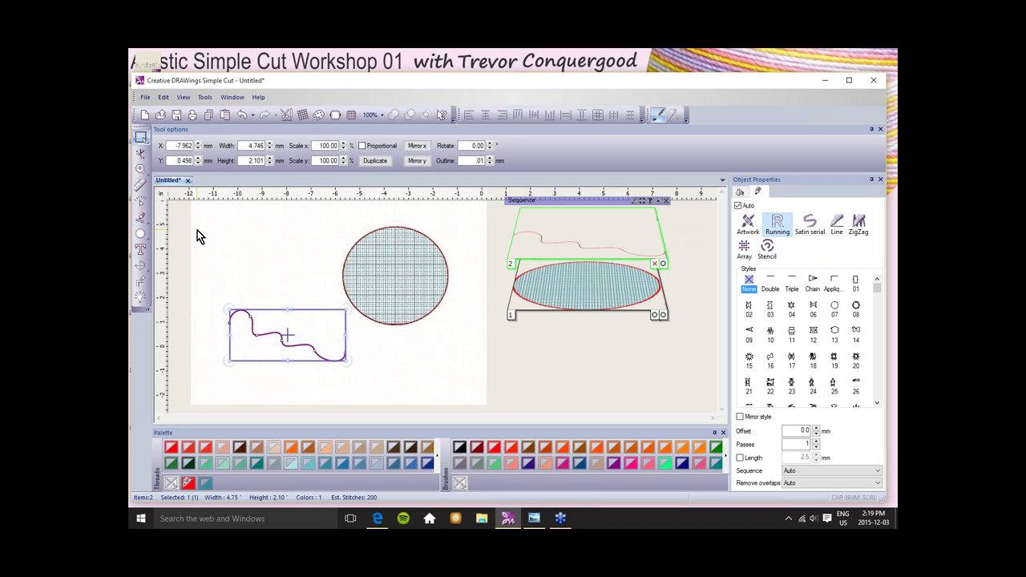
# Set the Freehand smoothness level to 1 and draw a second wavy line about 5.91 by 3.89 inches above the first.
pyautogui.click(140, 222)
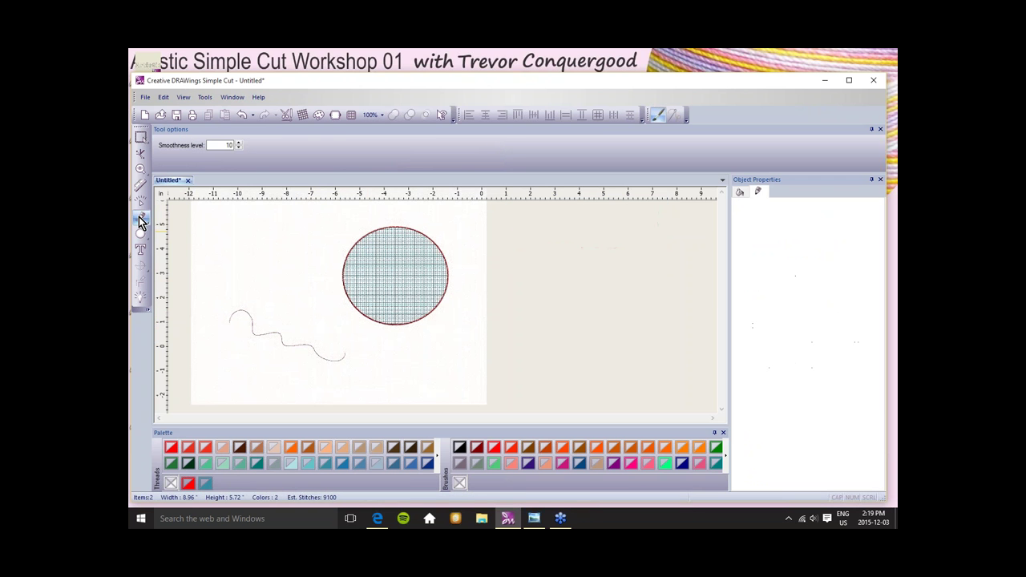
pyautogui.doubleClick(229, 145)
pyautogui.moveTo(249, 262); pyautogui.dragTo(391, 355)
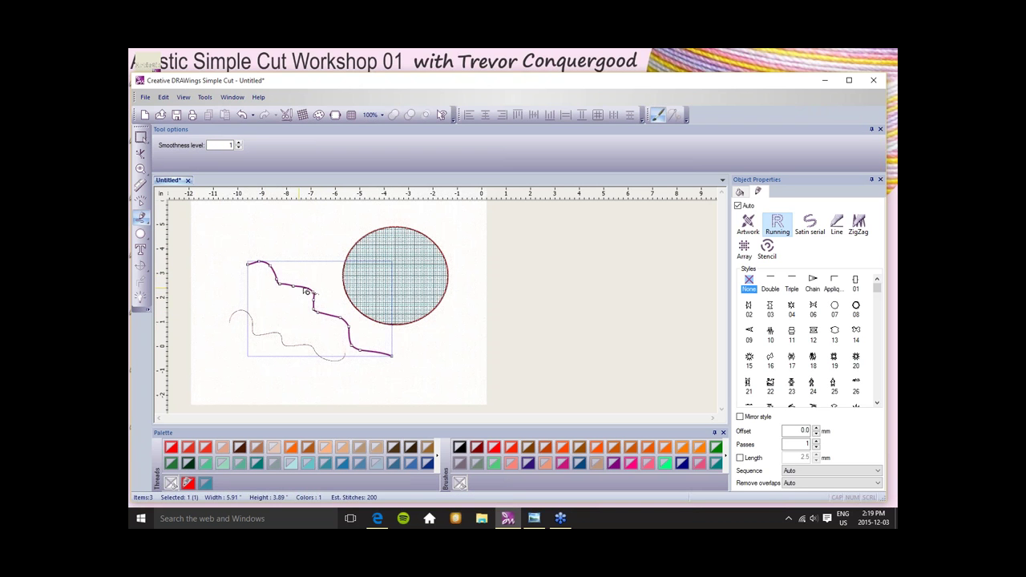
# Set the Freehand smoothness level back to 10 and draw a third wavy line about 4.94 by 2.94 inches, ending at the circle's edge.
pyautogui.doubleClick(232, 146)
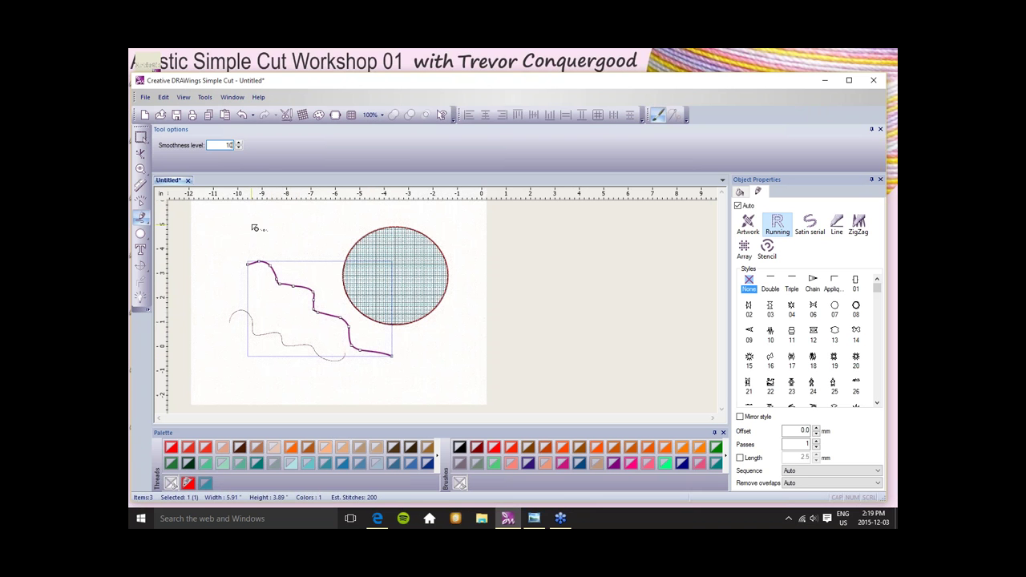
pyautogui.press('Escape')
pyautogui.click(141, 215)
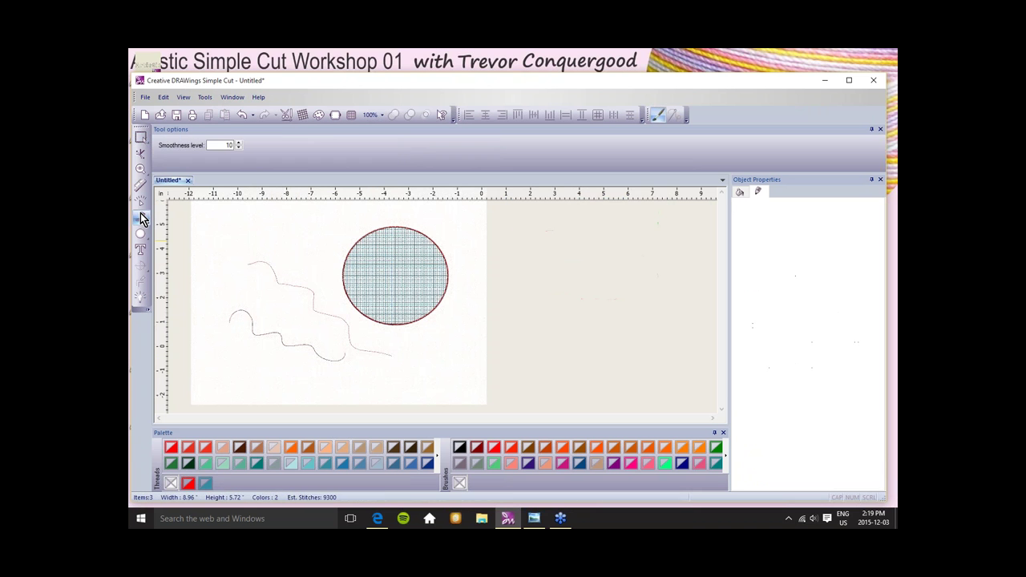
pyautogui.moveTo(246, 251)
pyautogui.mouseDown()
pyautogui.moveTo(337, 268)
pyautogui.moveTo(364, 320)
pyautogui.mouseUp()
pyautogui.press('Return')
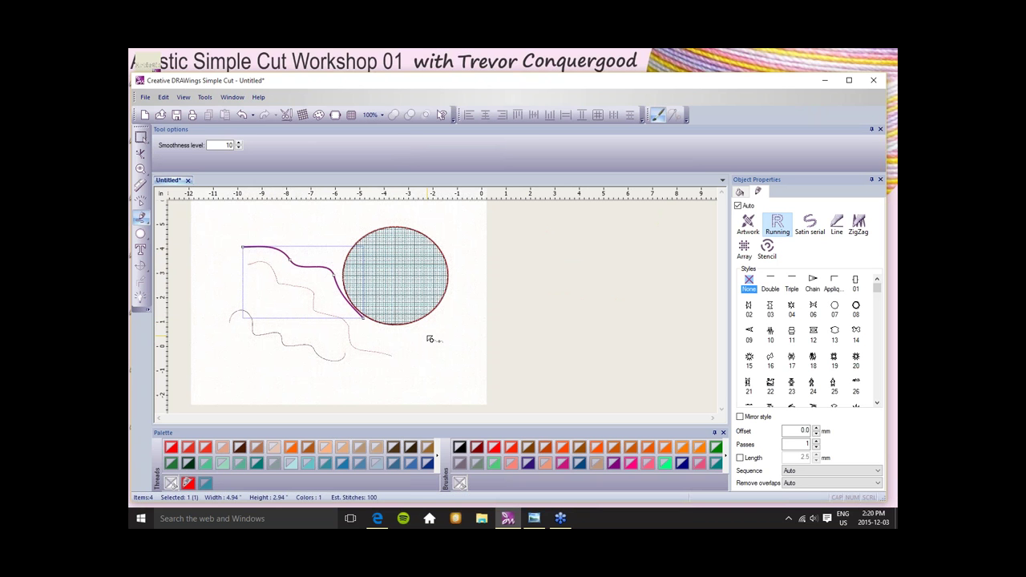
# Draw one long looping freehand line about 16.49 by 8.48 inches, winding beneath and to the right of the circle.
pyautogui.moveTo(425, 348)
pyautogui.mouseDown()
pyautogui.moveTo(594, 362)
pyautogui.moveTo(520, 298)
pyautogui.moveTo(620, 251)
pyautogui.moveTo(527, 251)
pyautogui.moveTo(466, 232)
pyautogui.moveTo(482, 292)
pyautogui.moveTo(548, 335)
pyautogui.moveTo(496, 331)
pyautogui.mouseUp()
pyautogui.moveTo(430, 337)
pyautogui.mouseDown()
pyautogui.moveTo(449, 401)
pyautogui.moveTo(634, 321)
pyautogui.moveTo(611, 268)
pyautogui.moveTo(664, 247)
pyautogui.moveTo(662, 328)
pyautogui.moveTo(637, 392)
pyautogui.moveTo(582, 355)
pyautogui.moveTo(399, 353)
pyautogui.moveTo(310, 301)
pyautogui.moveTo(383, 357)
pyautogui.moveTo(488, 316)
pyautogui.moveTo(417, 285)
pyautogui.moveTo(366, 329)
pyautogui.moveTo(275, 303)
pyautogui.mouseUp()
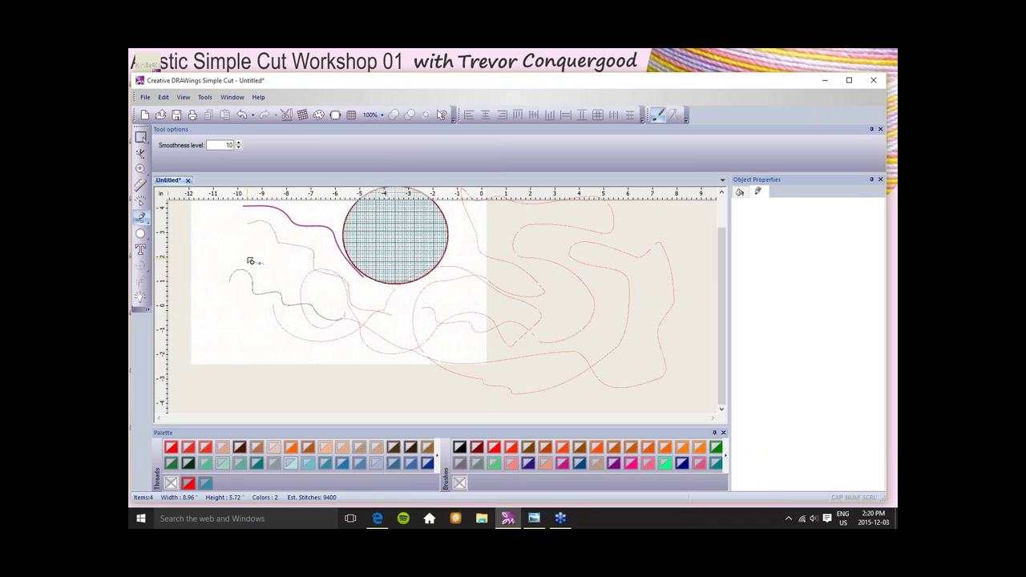
pyautogui.press('Return')
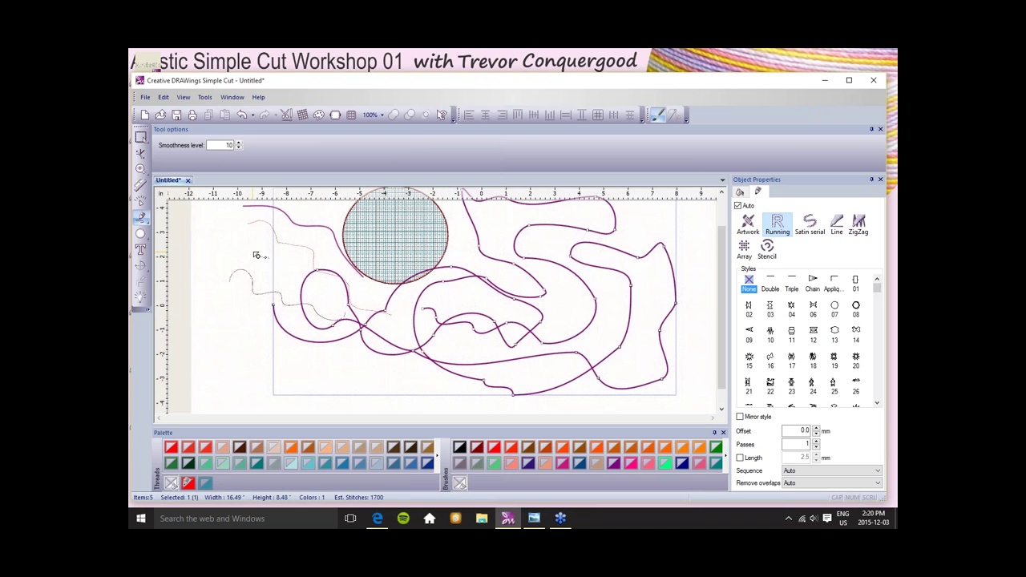
pyautogui.scroll(-2, 269, 257)
pyautogui.scroll(-2, 271, 258)
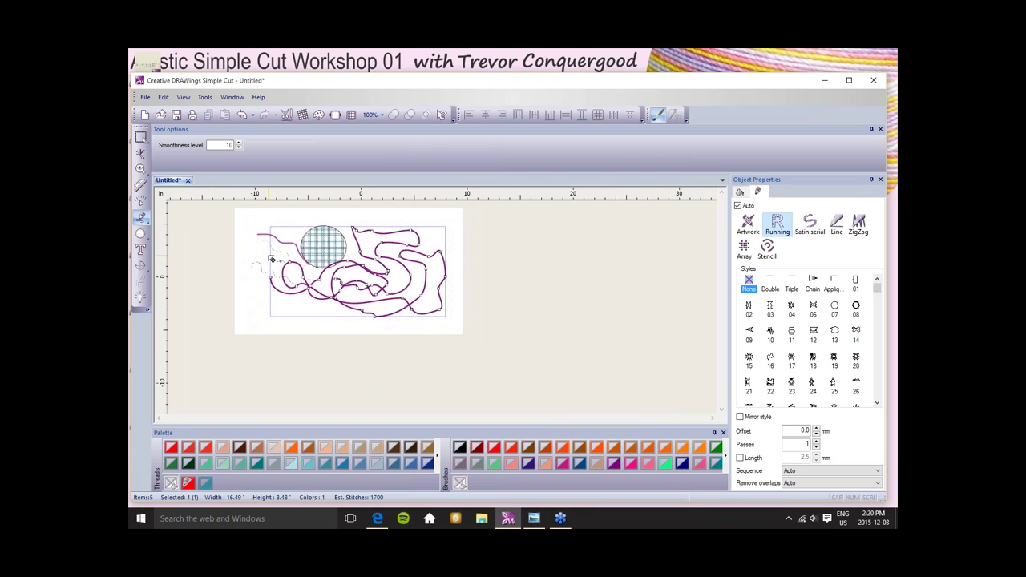
# Close the freehand design and open AW02b-crystal-motif.Draw from the AW02-02-B folder inside AW01-06.
pyautogui.hotkey('ctrl', 'F4')
pyautogui.click(522, 317)
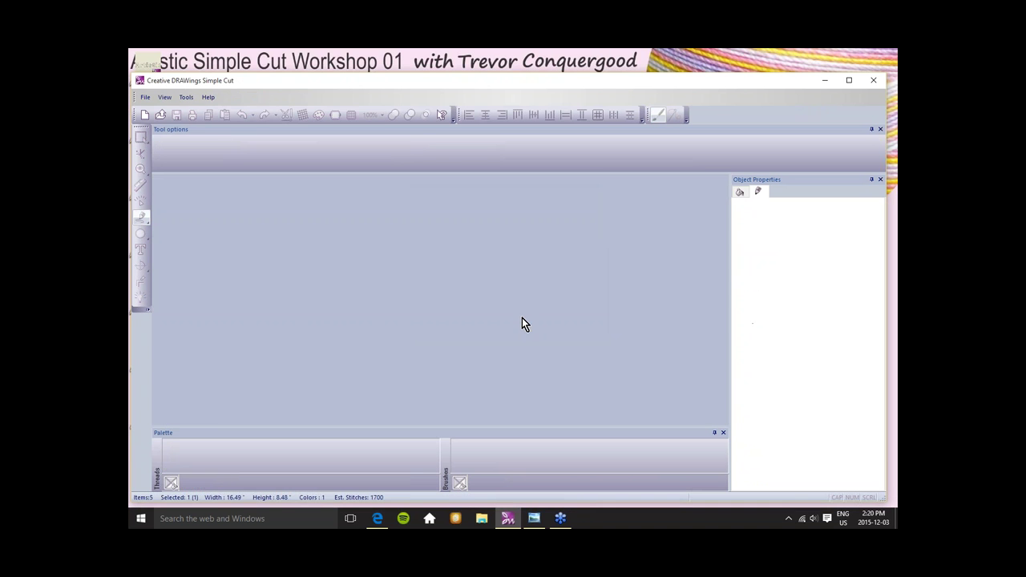
pyautogui.click(161, 116)
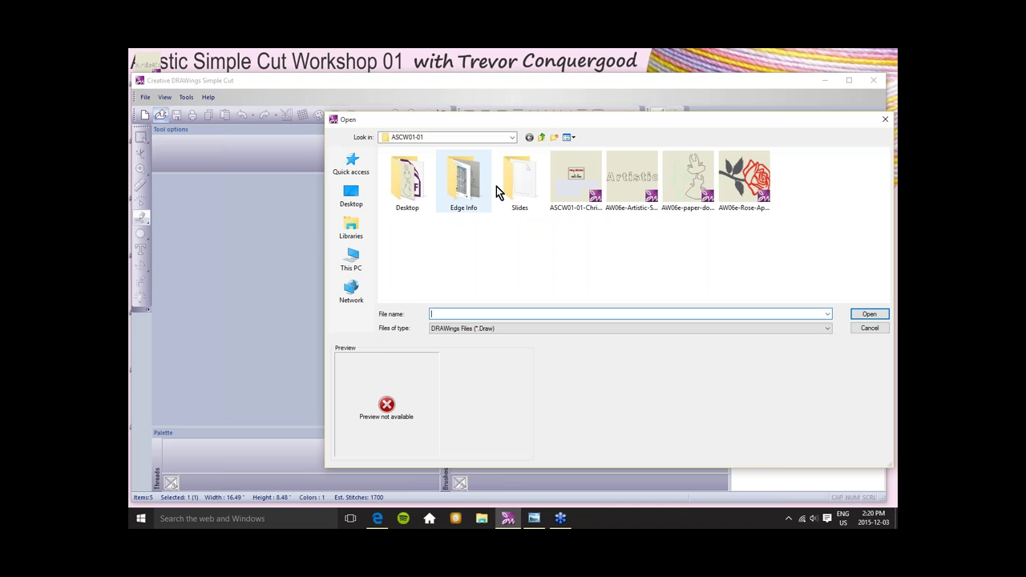
pyautogui.click(543, 138)
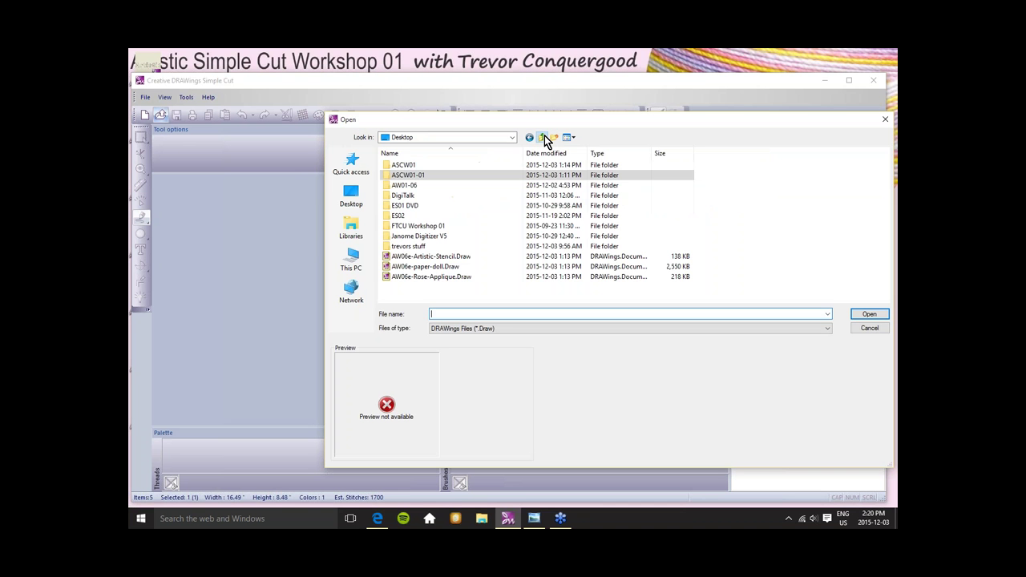
pyautogui.doubleClick(401, 186)
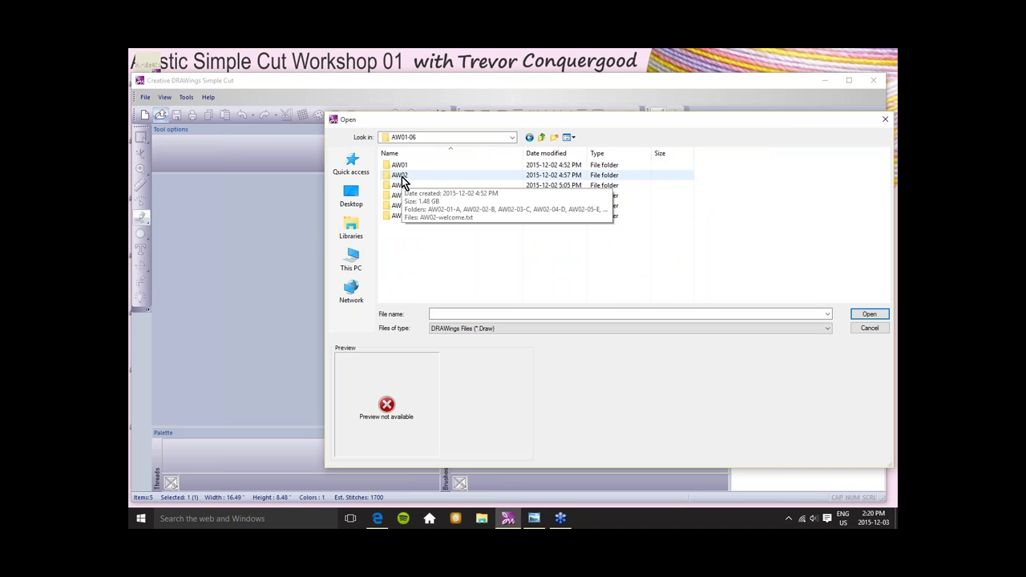
pyautogui.doubleClick(401, 176)
pyautogui.doubleClick(403, 176)
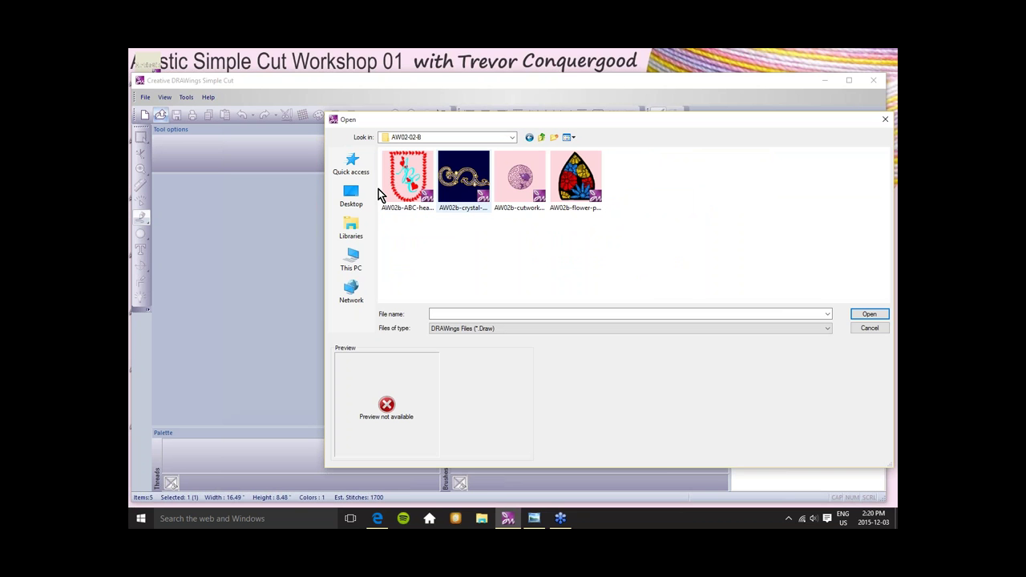
pyautogui.click(459, 185)
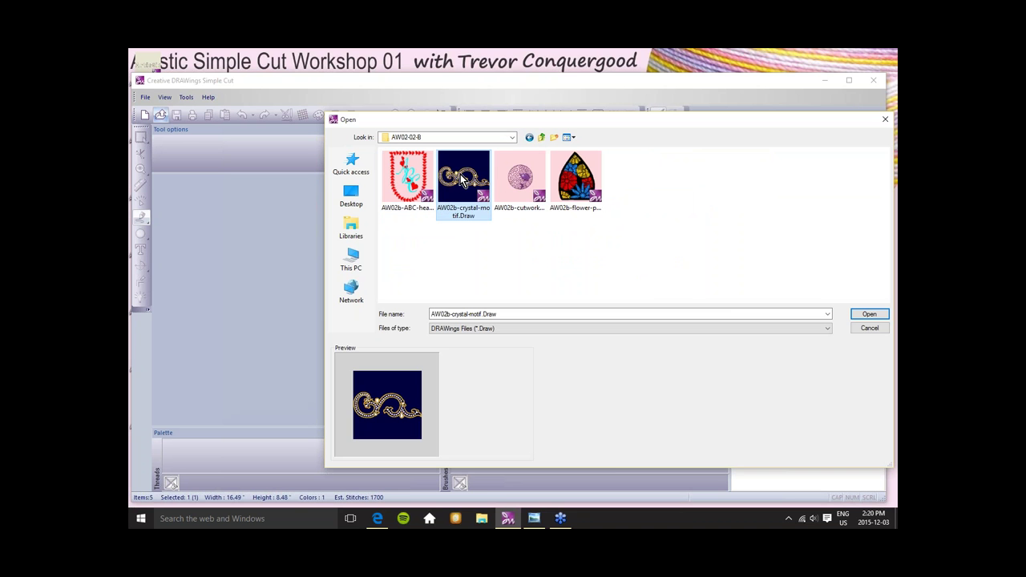
pyautogui.click(870, 314)
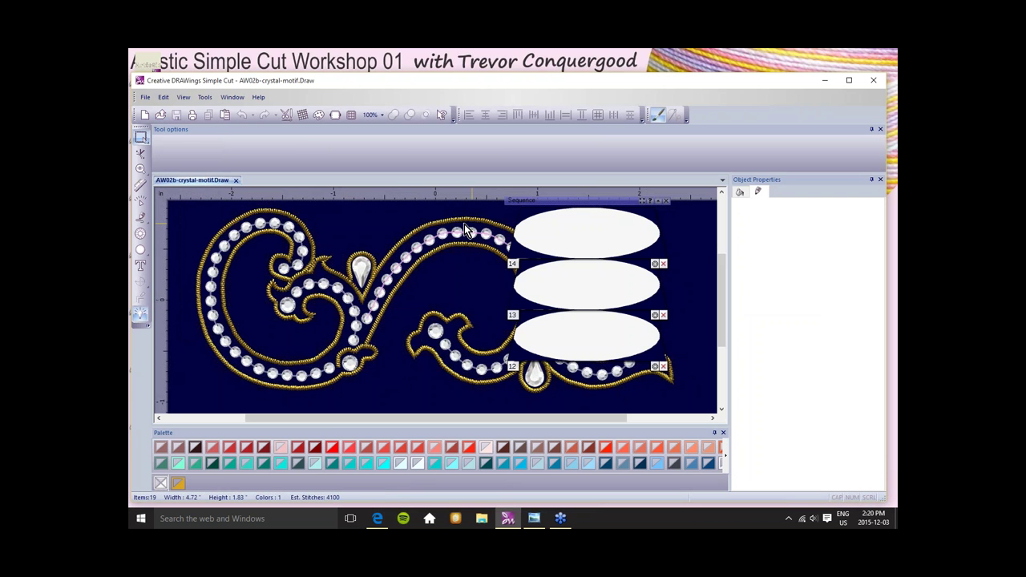
pyautogui.scroll(-2, 440, 257)
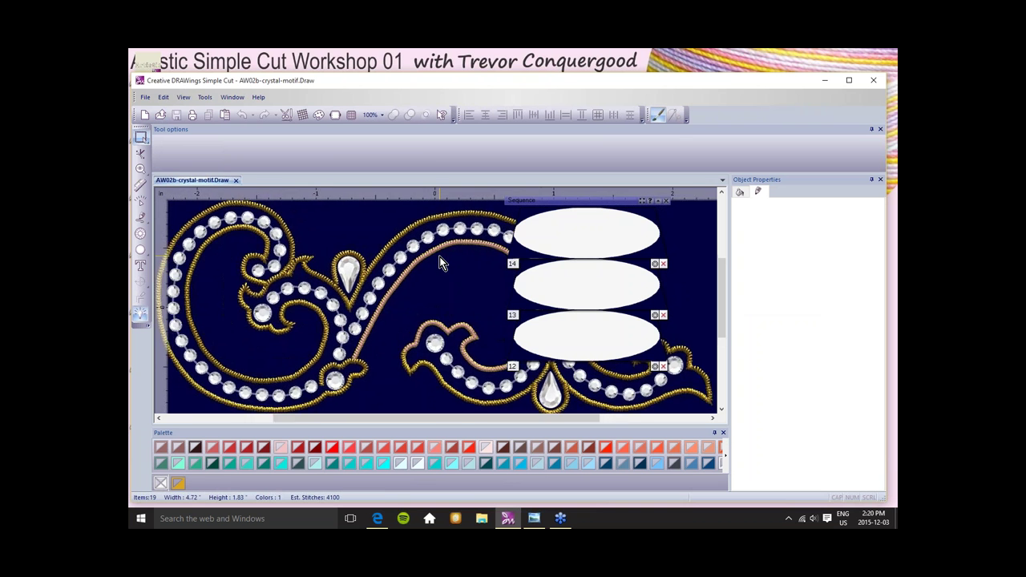
pyautogui.scroll(-1, 440, 259)
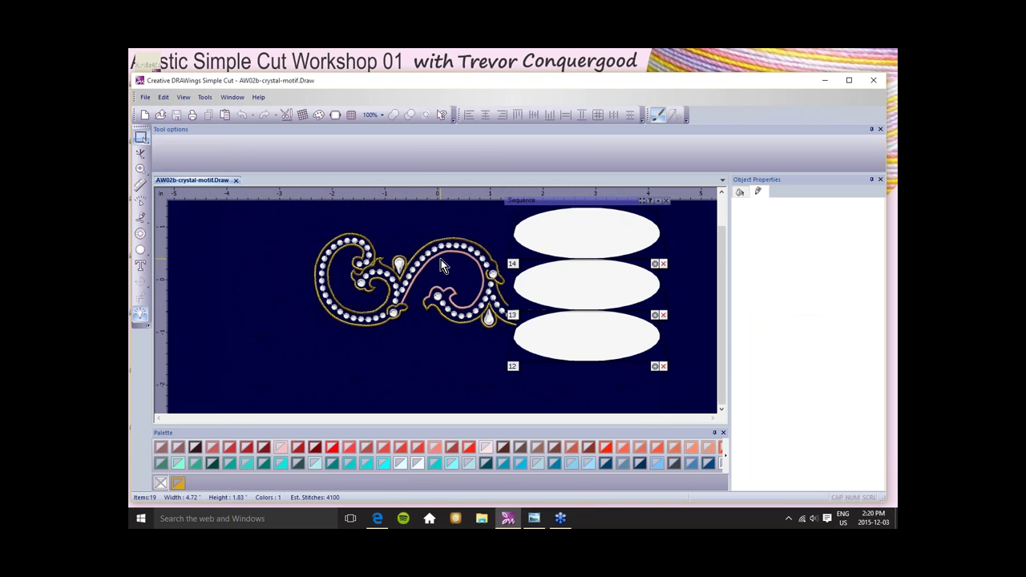
# Create a blank new design with Cut and Crystals enabled alongside the Embroidery, Stencil and Paint techniques.
pyautogui.click(146, 114)
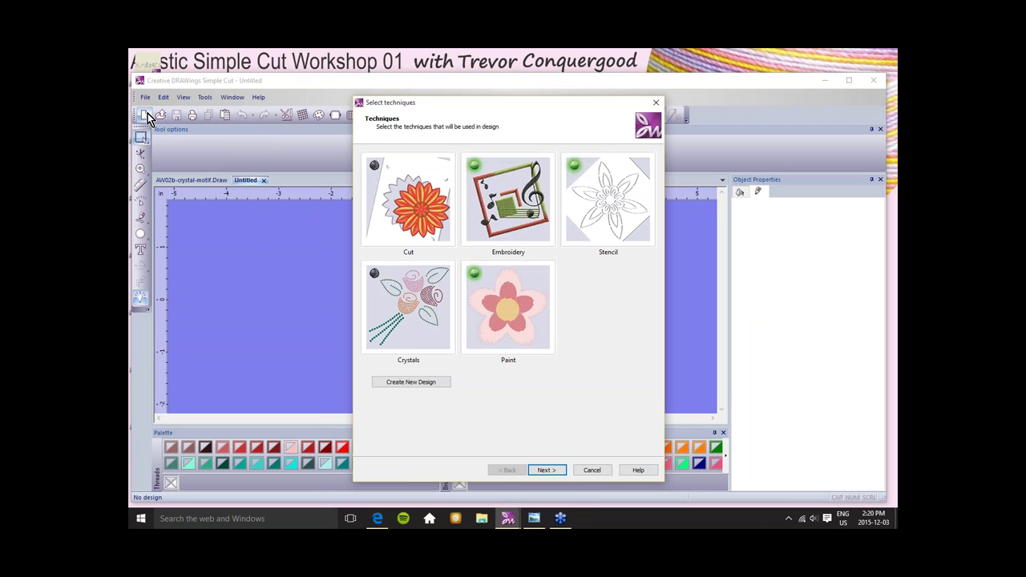
pyautogui.click(413, 226)
pyautogui.click(405, 308)
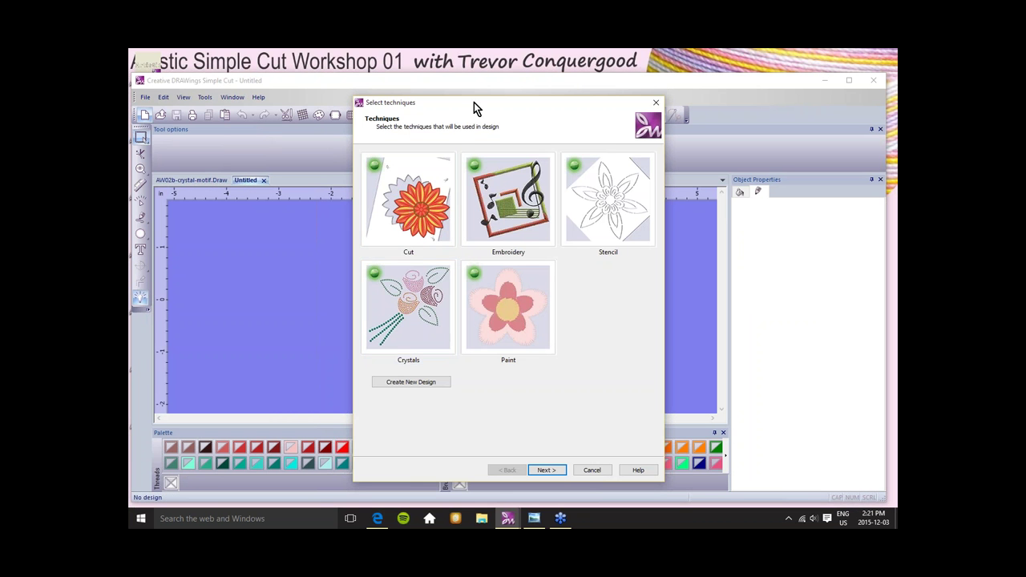
pyautogui.moveTo(474, 103); pyautogui.dragTo(451, 78)
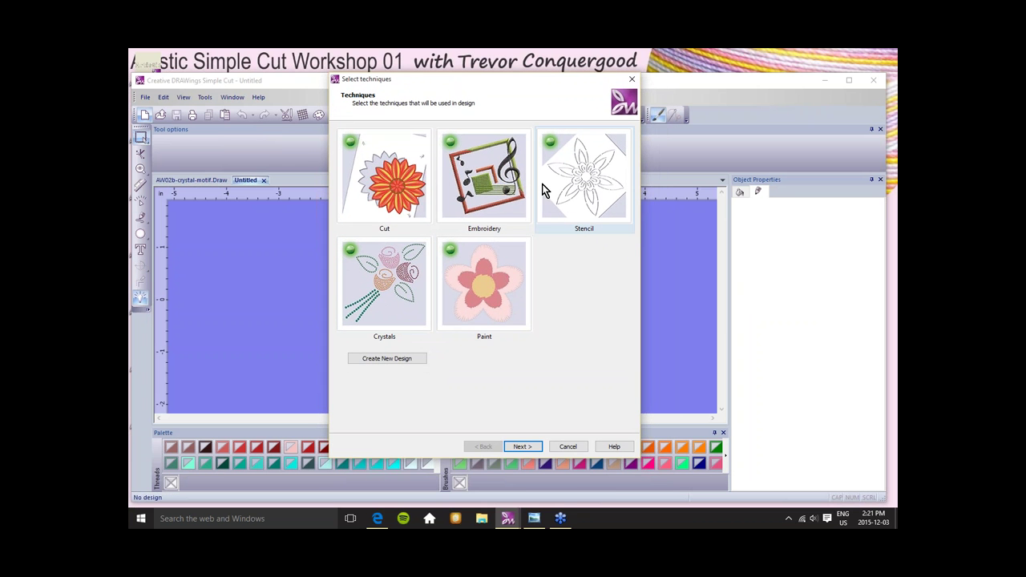
pyautogui.click(387, 359)
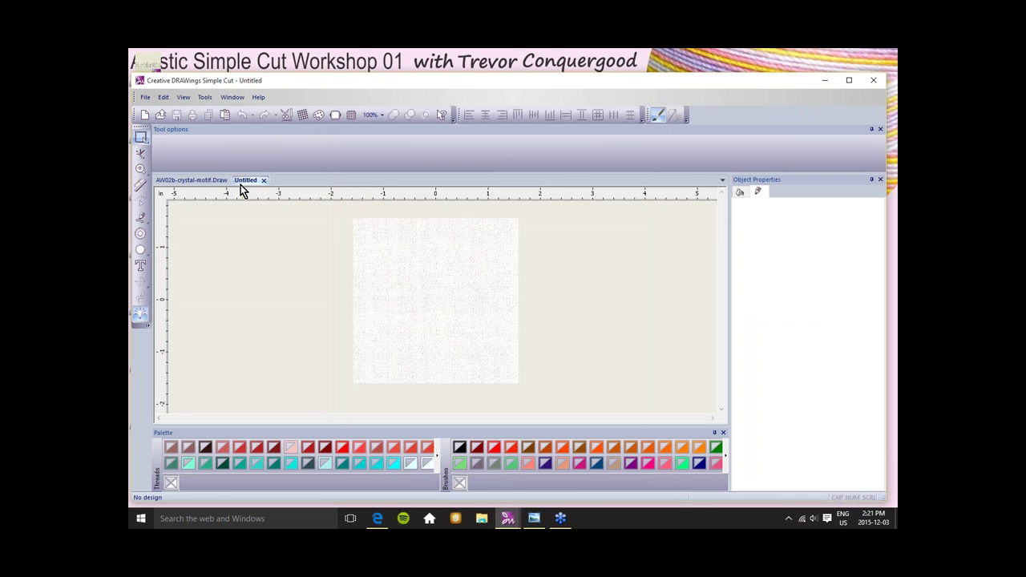
# Start another new design with all five techniques and choose the Cotton fabric from the Embroidery Normal group.
pyautogui.click(144, 116)
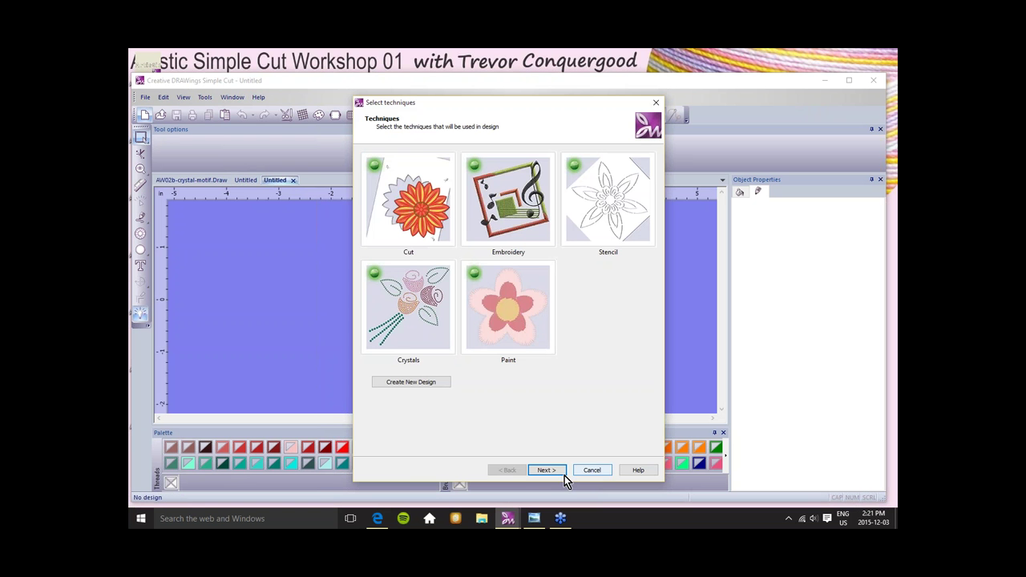
pyautogui.click(545, 471)
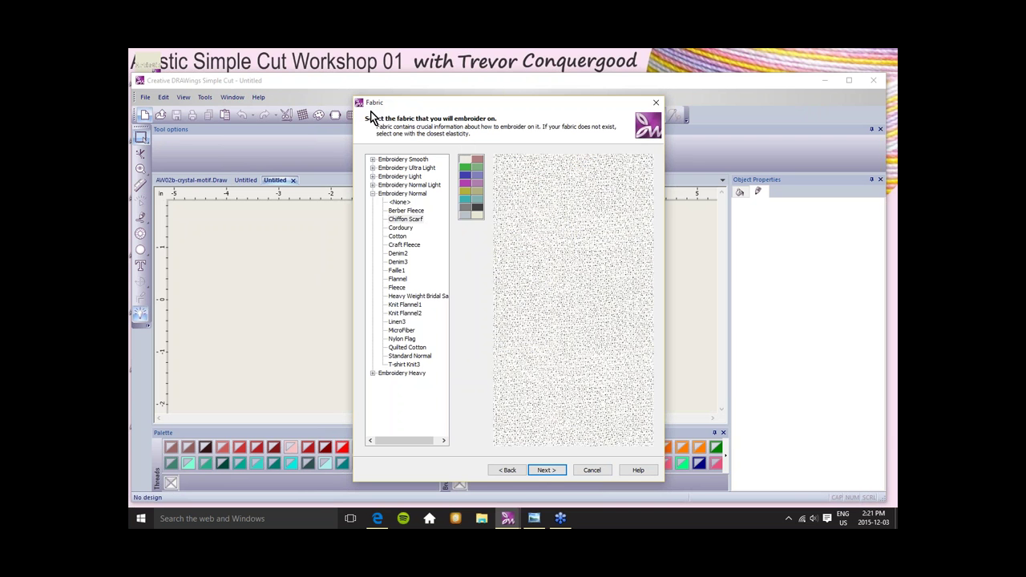
pyautogui.click(514, 473)
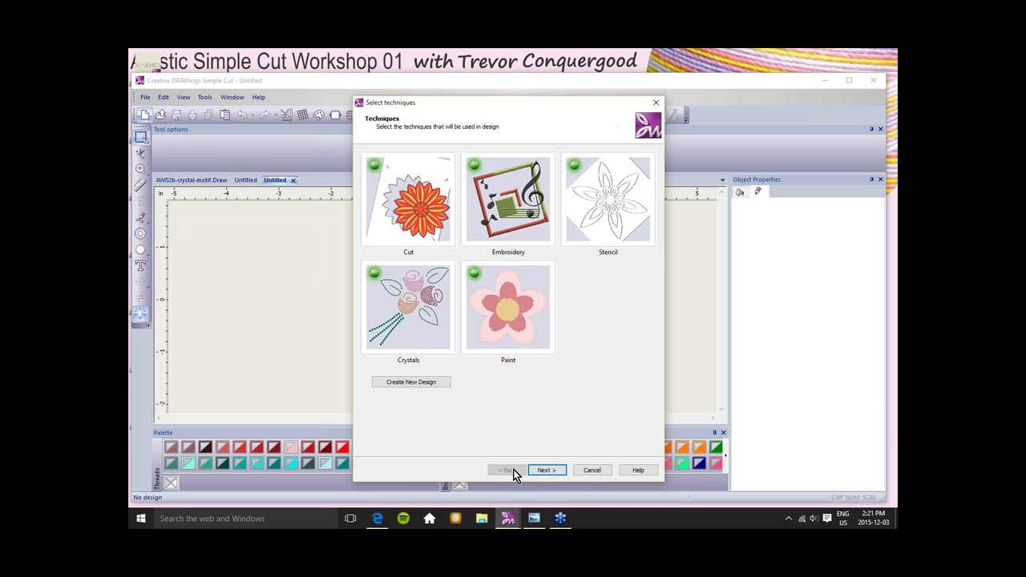
pyautogui.click(547, 470)
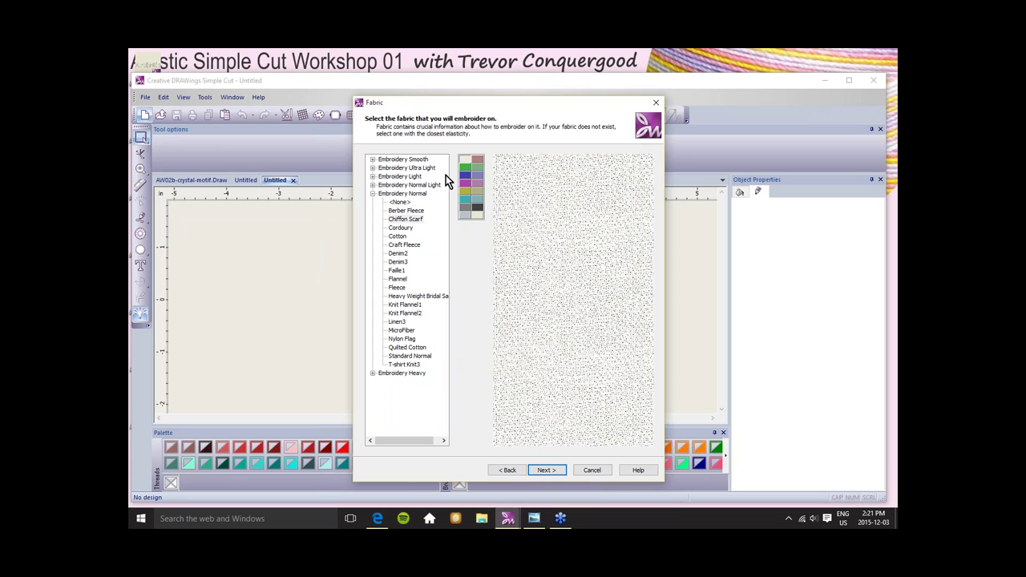
pyautogui.click(412, 237)
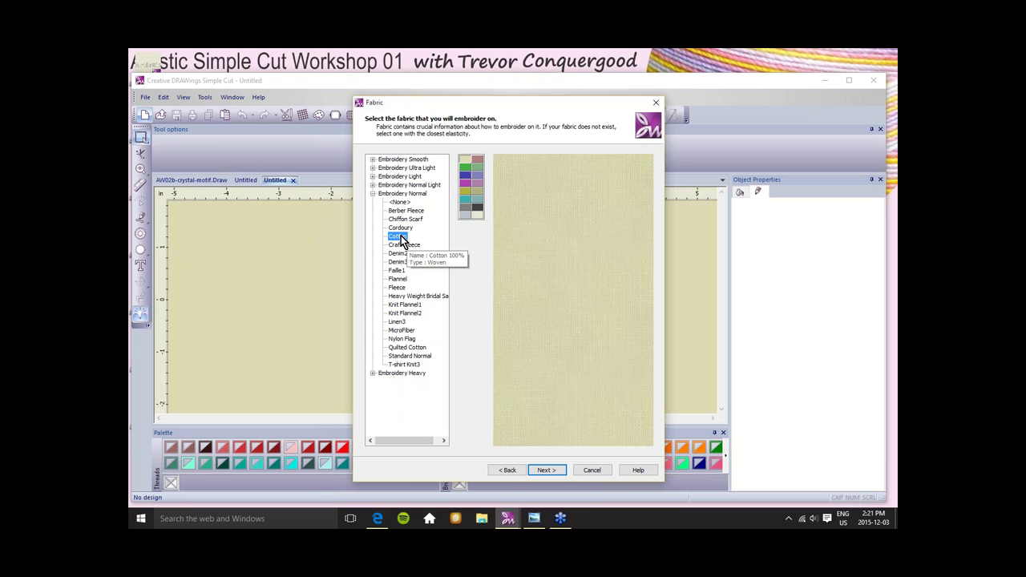
pyautogui.click(553, 470)
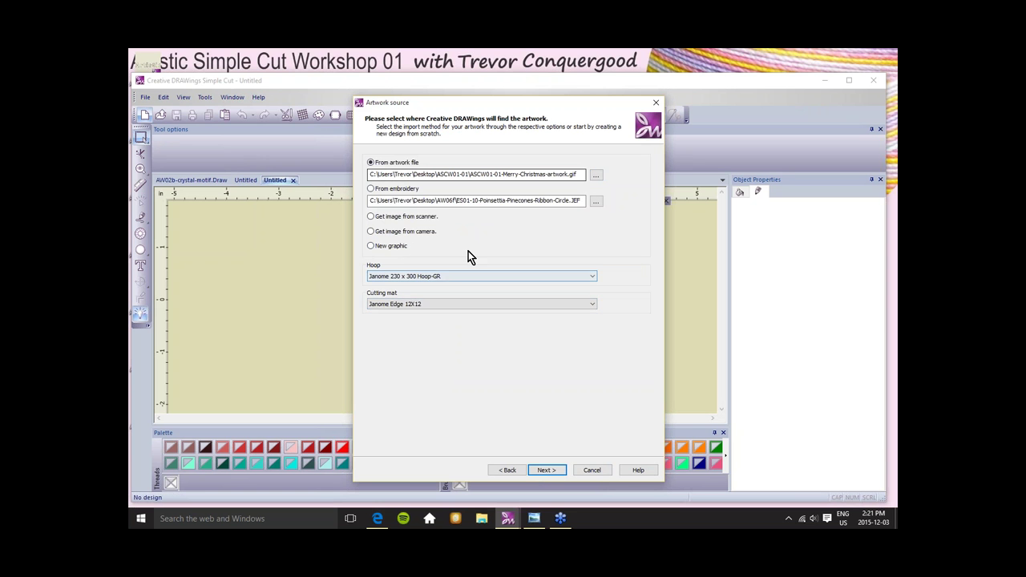
# Set the cutting mat to Janome Edge 15X15 and choose AW02b-crystal-motif.bmp from the AW02-02-B folder as the artwork file.
pyautogui.click(468, 303)
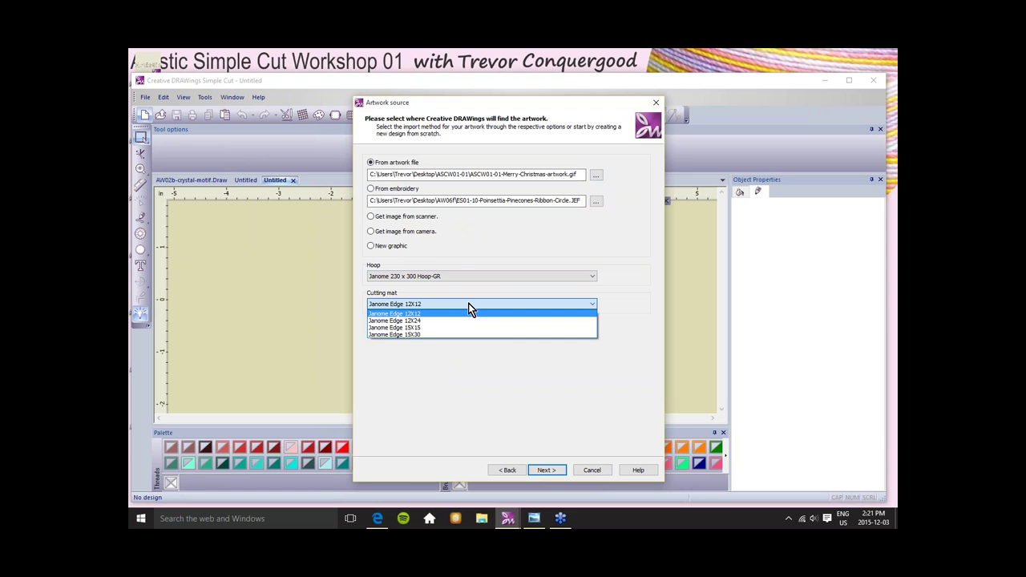
pyautogui.click(422, 327)
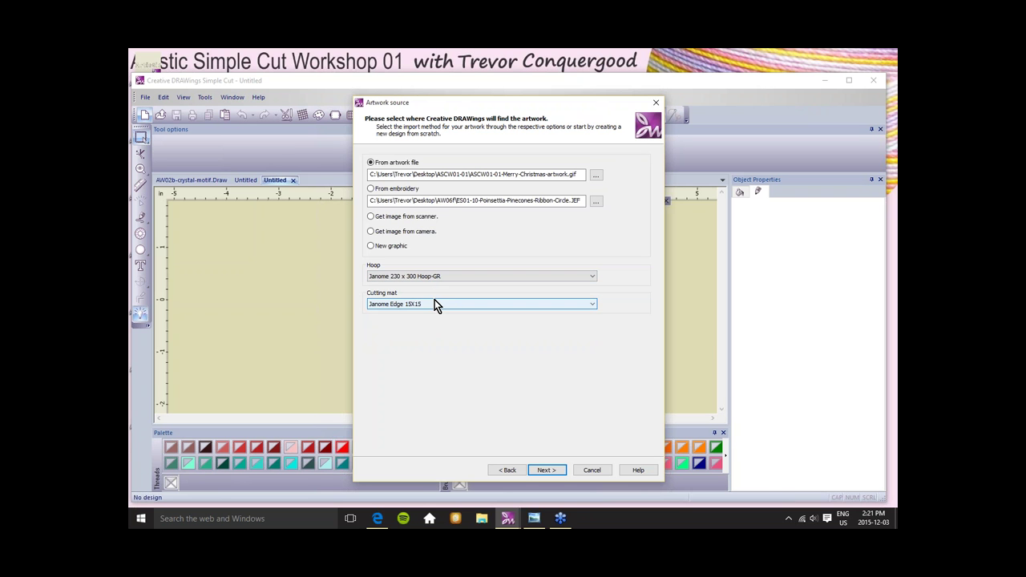
pyautogui.click(598, 176)
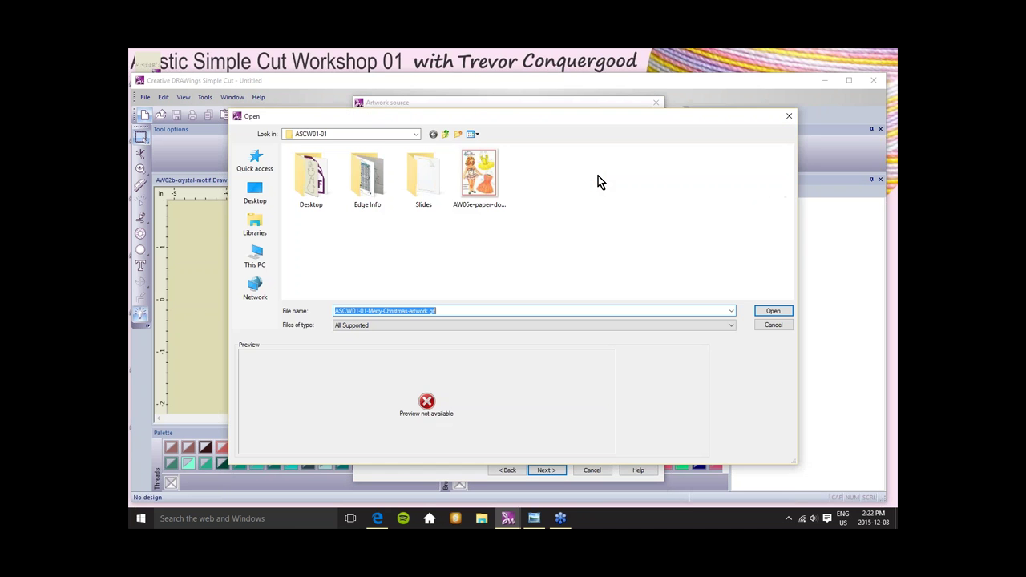
pyautogui.click(255, 194)
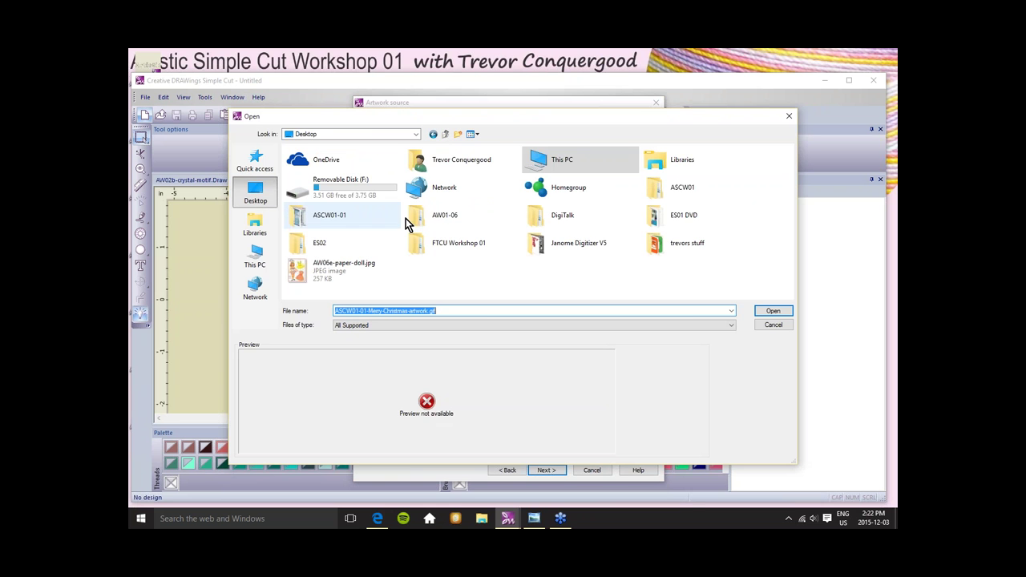
pyautogui.doubleClick(445, 215)
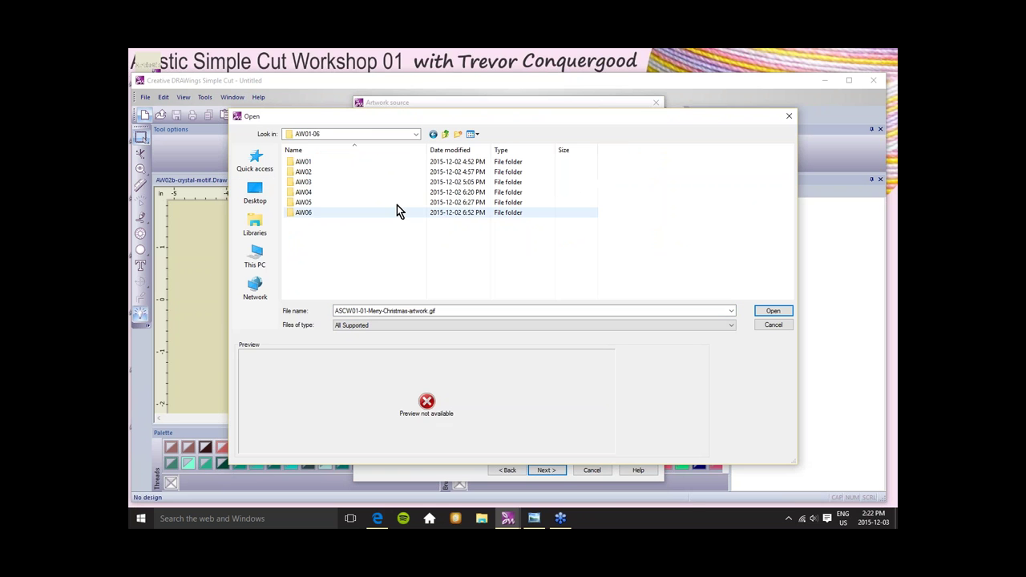
pyautogui.doubleClick(305, 177)
pyautogui.doubleClick(305, 177)
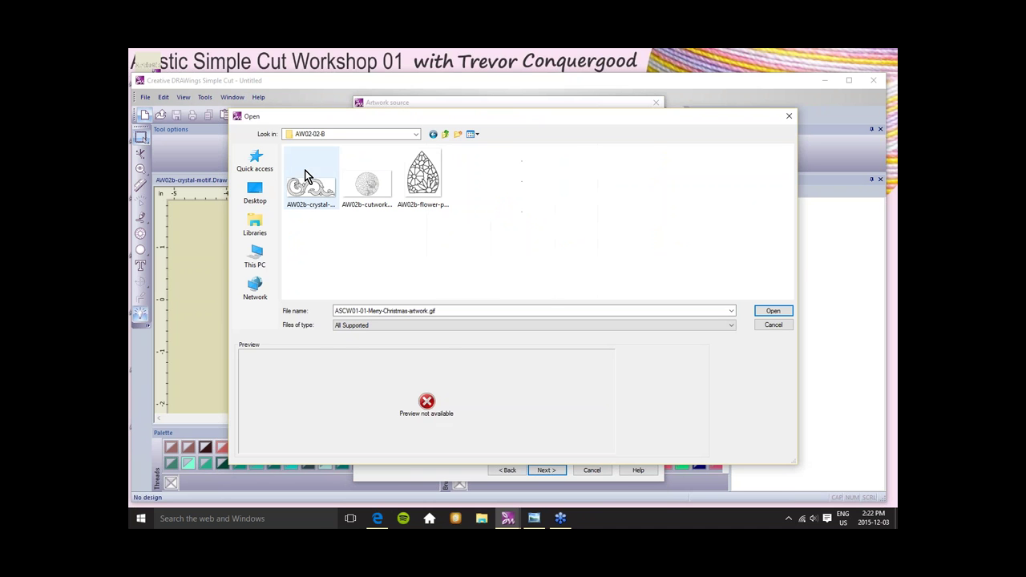
pyautogui.click(312, 189)
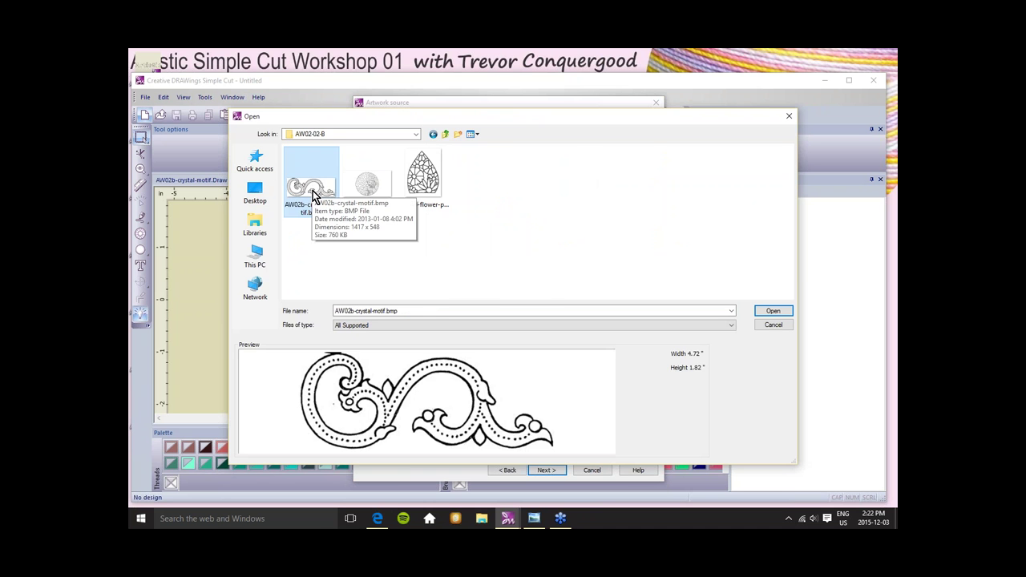
pyautogui.click(775, 312)
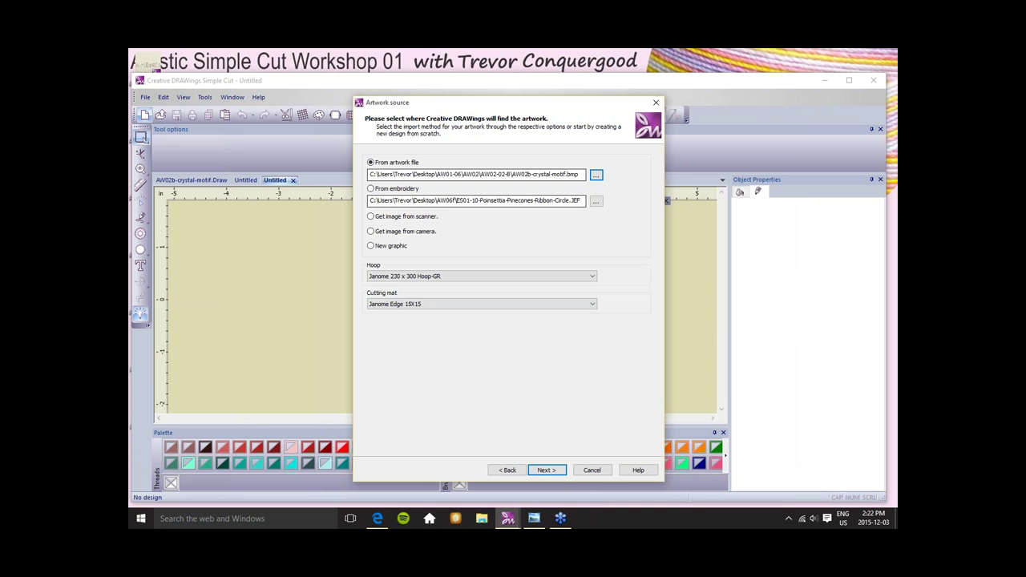
# Finish creating the design with the crystal motif artwork opened as a backdrop.
pyautogui.click(556, 470)
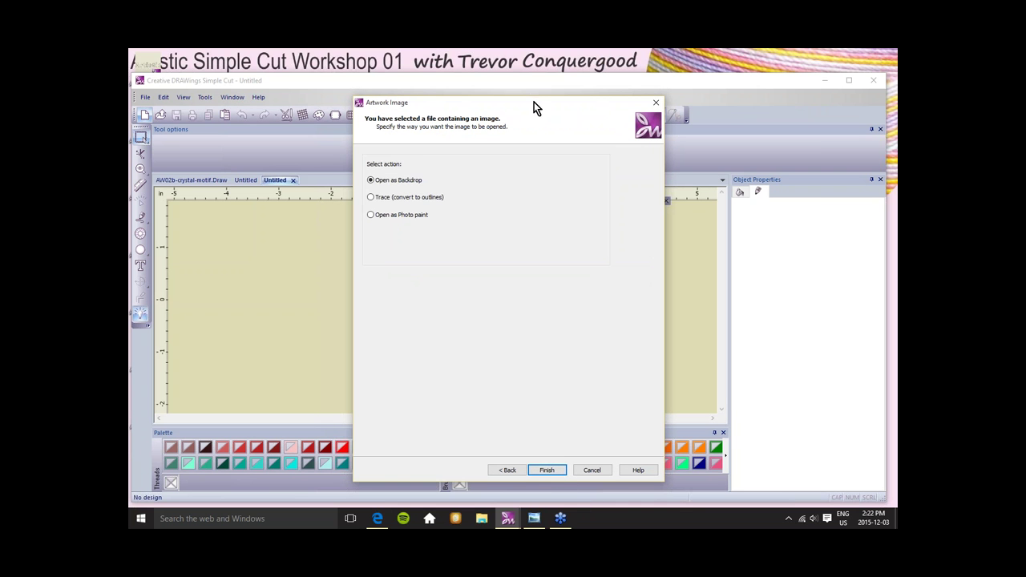
pyautogui.moveTo(535, 98); pyautogui.dragTo(623, 67)
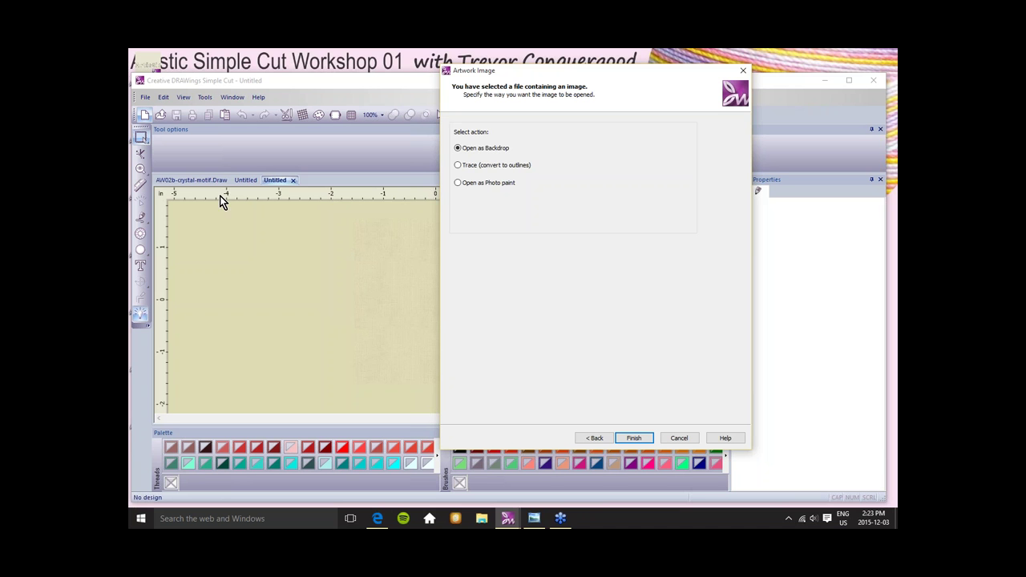
pyautogui.click(635, 438)
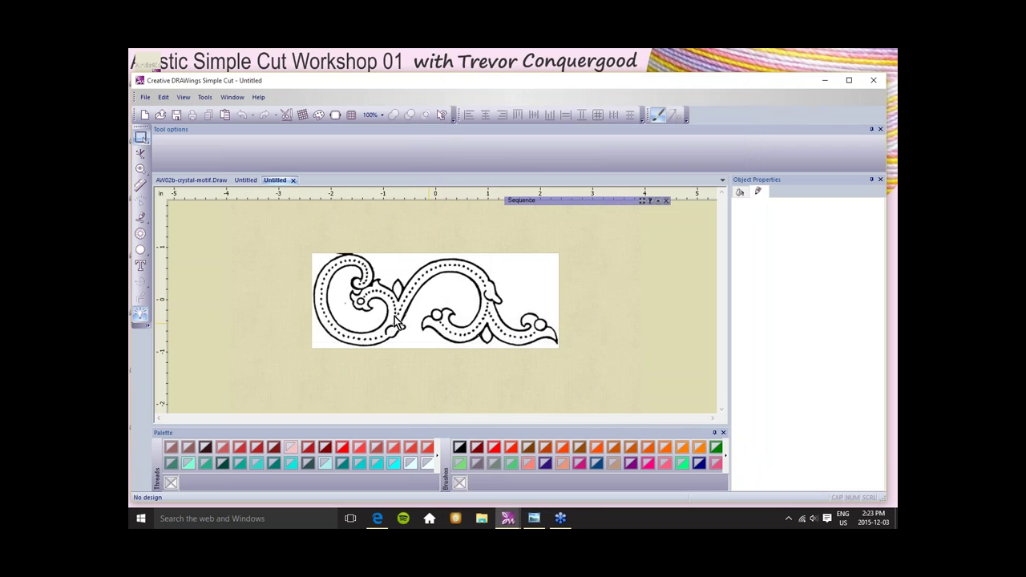
# Trace the motif's upper arch and leaf tip with the Freehand tool as an open line about 1.95 by 0.85 inches.
pyautogui.click(142, 222)
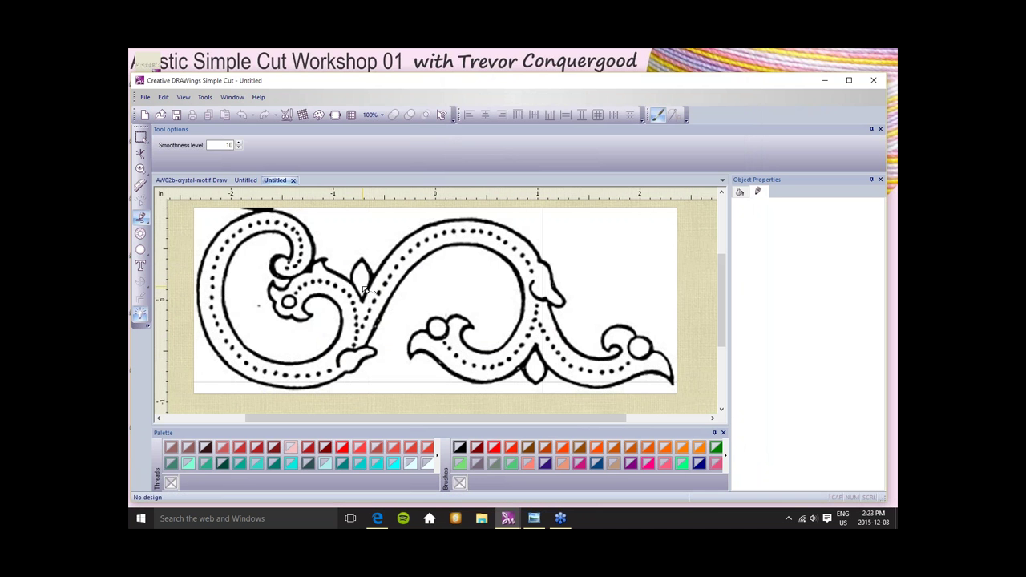
pyautogui.moveTo(365, 303)
pyautogui.mouseDown()
pyautogui.moveTo(428, 228)
pyautogui.moveTo(486, 224)
pyautogui.moveTo(539, 255)
pyautogui.mouseUp()
pyautogui.click(537, 282)
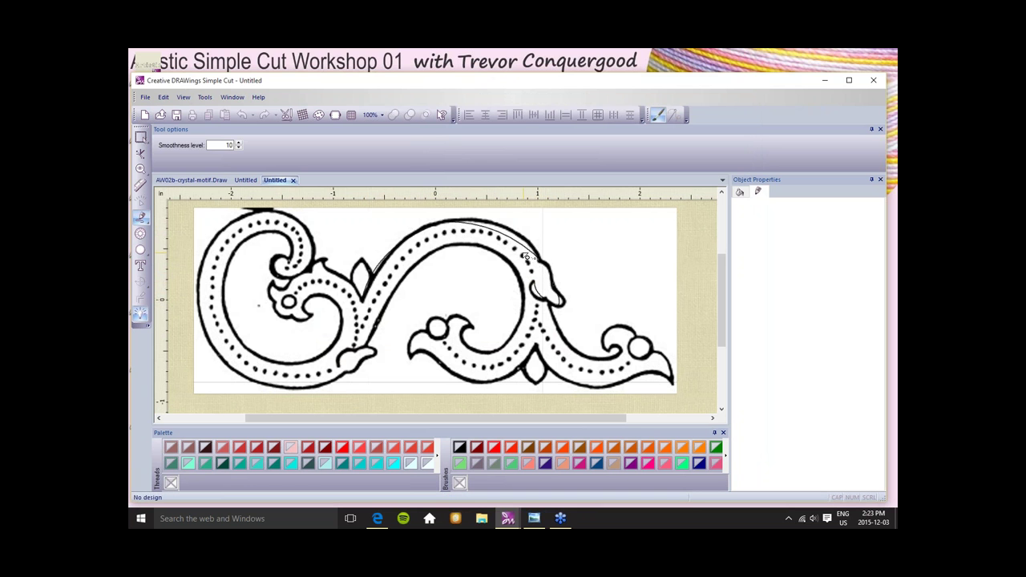
pyautogui.press('Return')
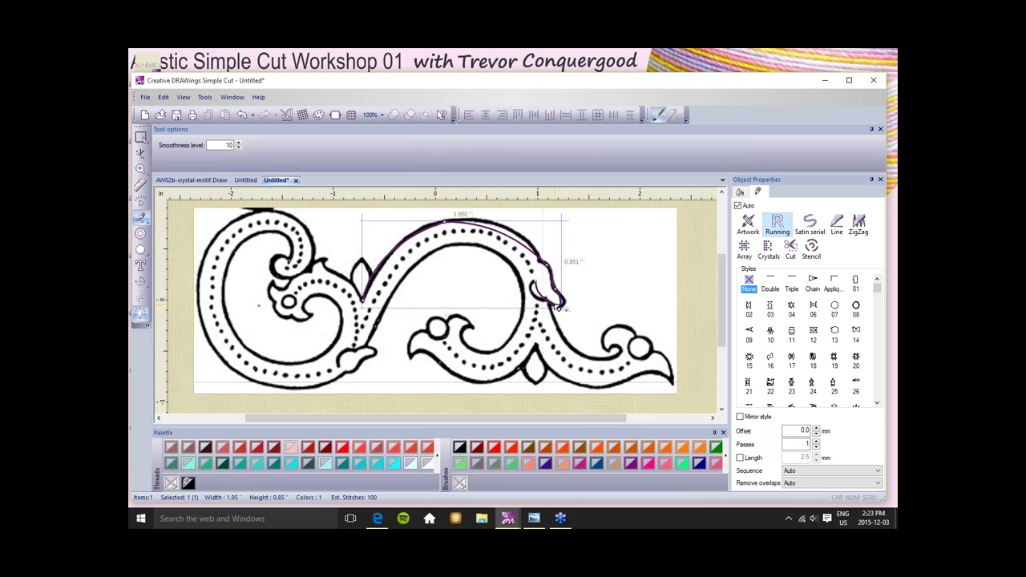
# Change the traced line's stitch type to Satin serial and show its transform options with the selection tool.
pyautogui.doubleClick(229, 145)
pyautogui.click(812, 225)
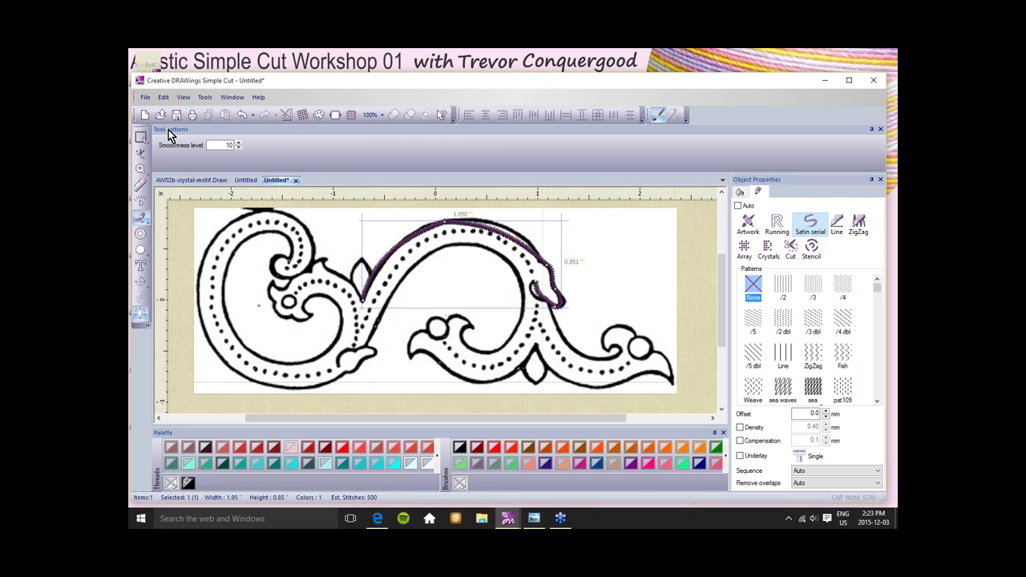
pyautogui.click(140, 136)
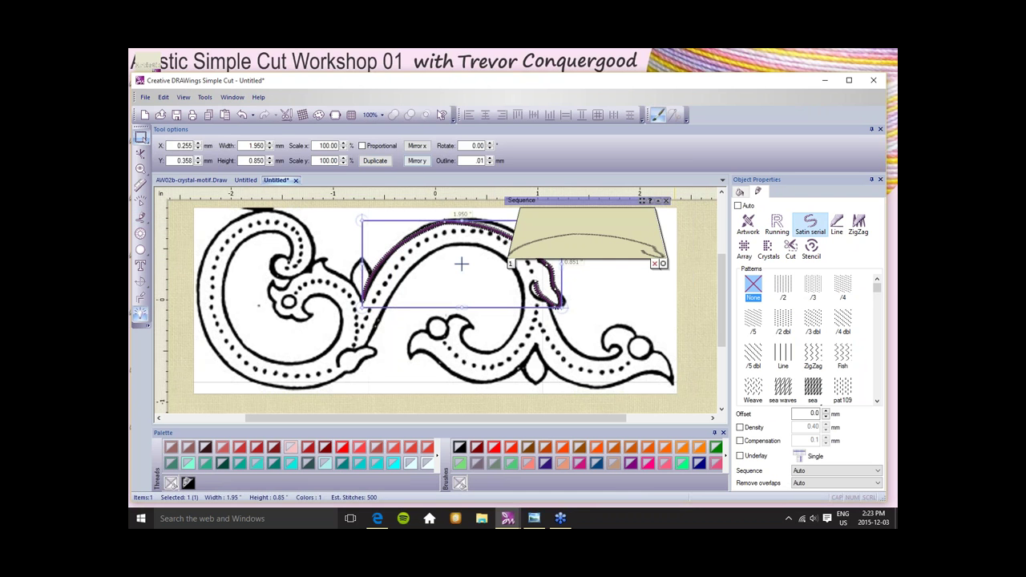
# Set the traced satin line's outline width to .02 and deselect it.
pyautogui.doubleClick(479, 160)
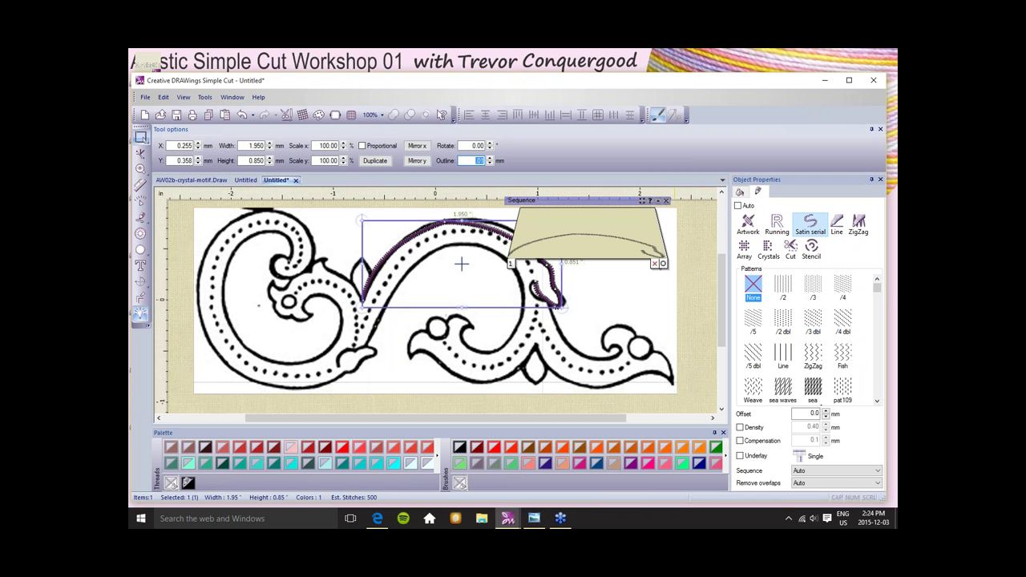
pyautogui.press('Return')
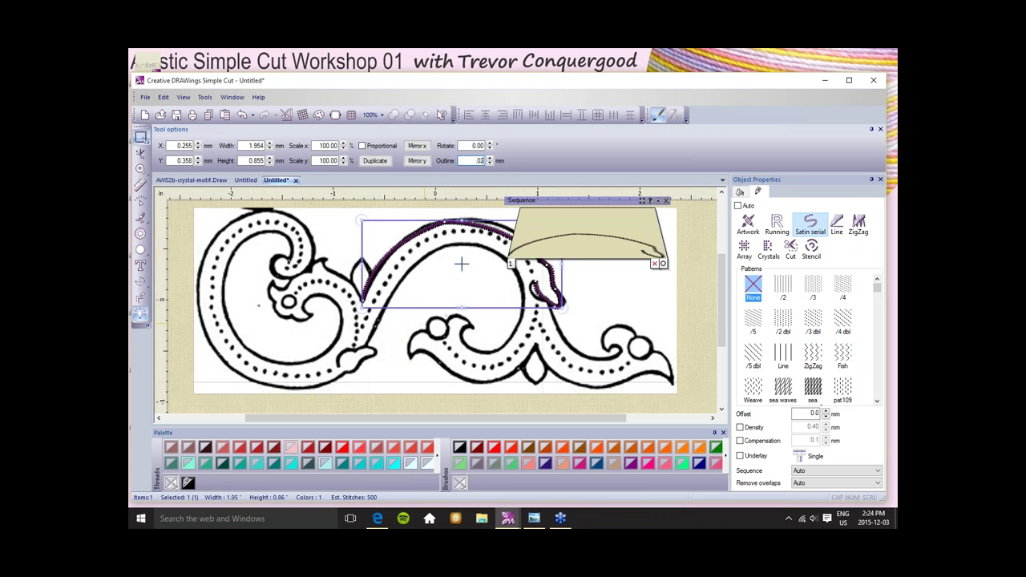
pyautogui.click(397, 409)
# Draw a looping freehand line about 3.42 by 1.18 inches across the motif's lower part and deselect it.
pyautogui.moveTo(651, 206)
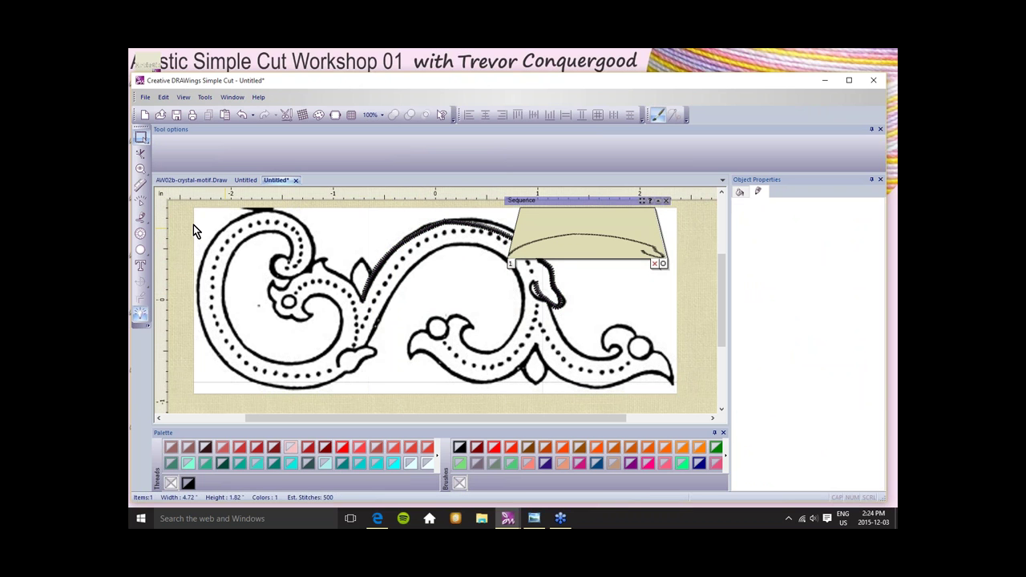
pyautogui.click(143, 218)
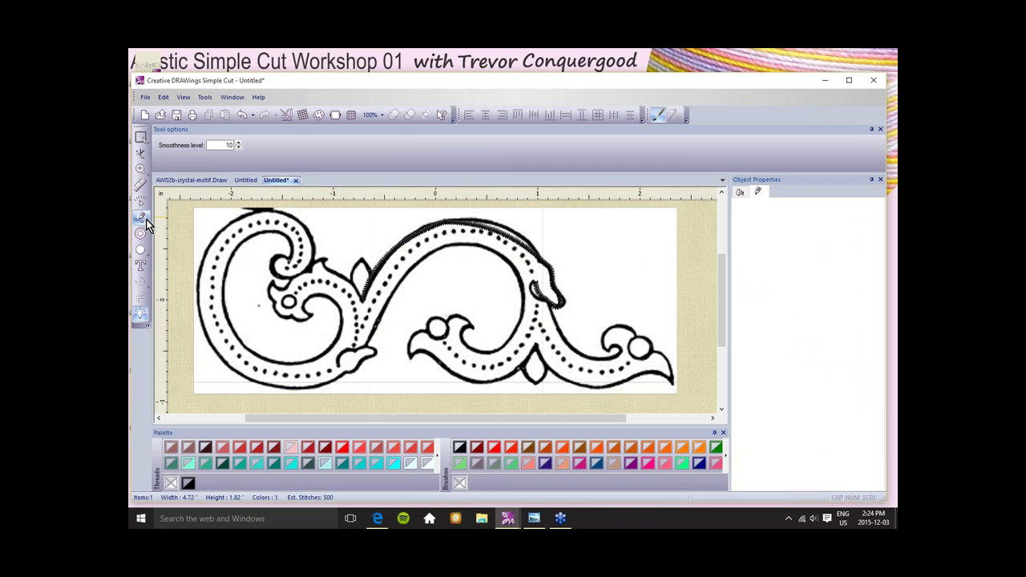
pyautogui.moveTo(340, 358)
pyautogui.mouseDown()
pyautogui.moveTo(476, 322)
pyautogui.moveTo(471, 307)
pyautogui.moveTo(526, 311)
pyautogui.moveTo(524, 280)
pyautogui.moveTo(645, 254)
pyautogui.mouseUp()
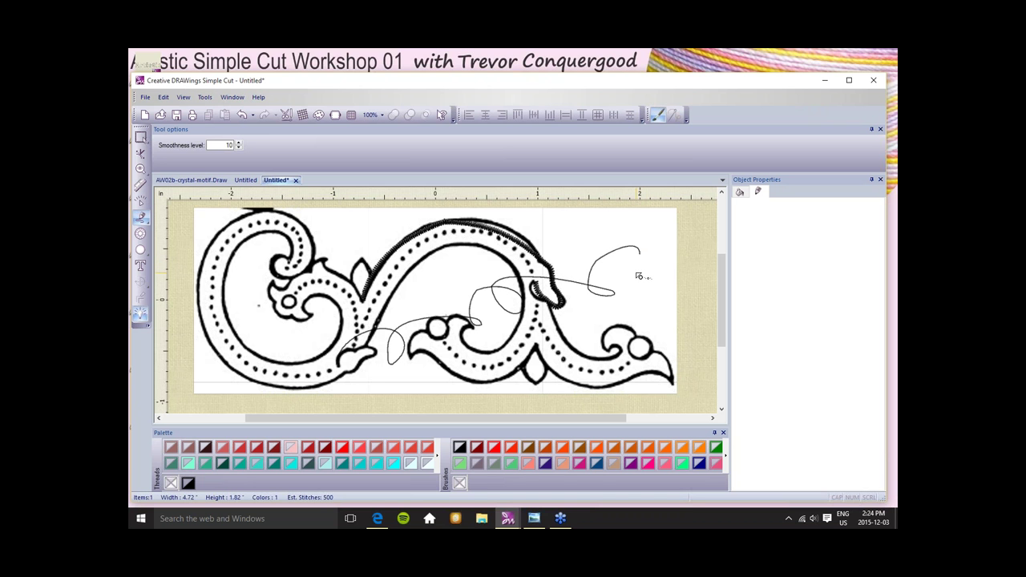
pyautogui.moveTo(640, 251)
pyautogui.mouseDown()
pyautogui.moveTo(680, 327)
pyautogui.moveTo(634, 311)
pyautogui.moveTo(614, 333)
pyautogui.moveTo(553, 325)
pyautogui.moveTo(517, 343)
pyautogui.mouseUp()
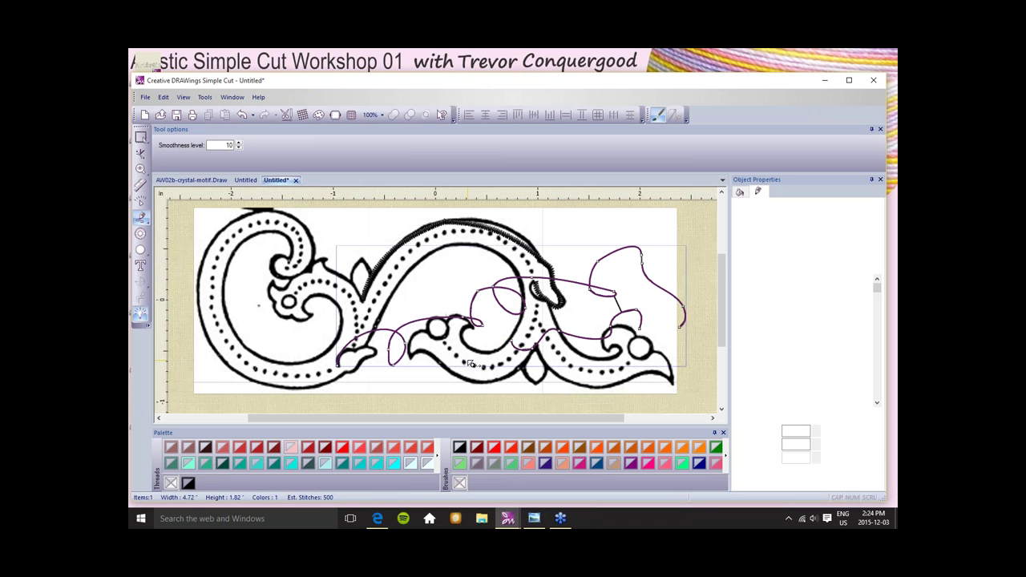
pyautogui.press('Return')
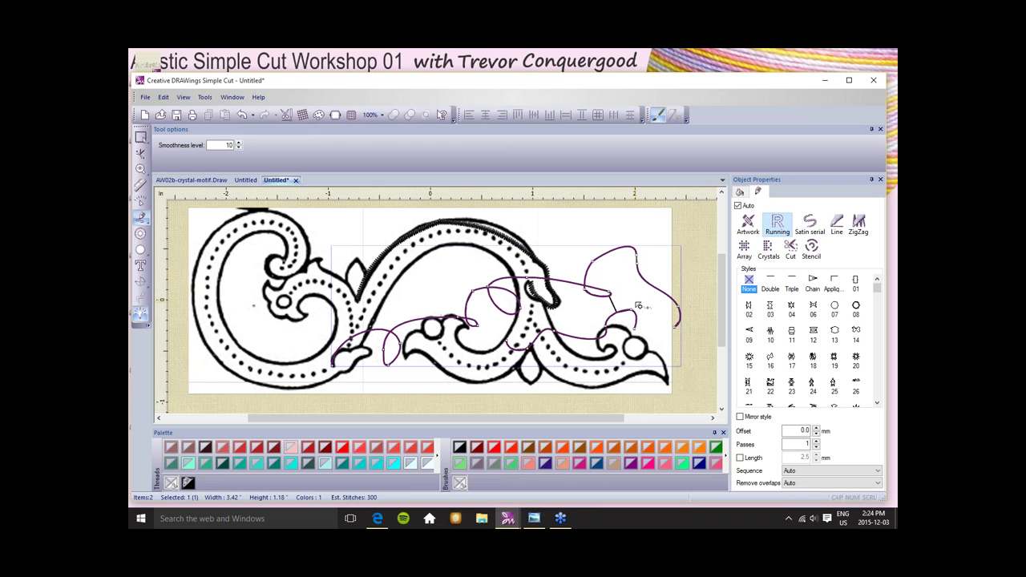
pyautogui.press('Escape')
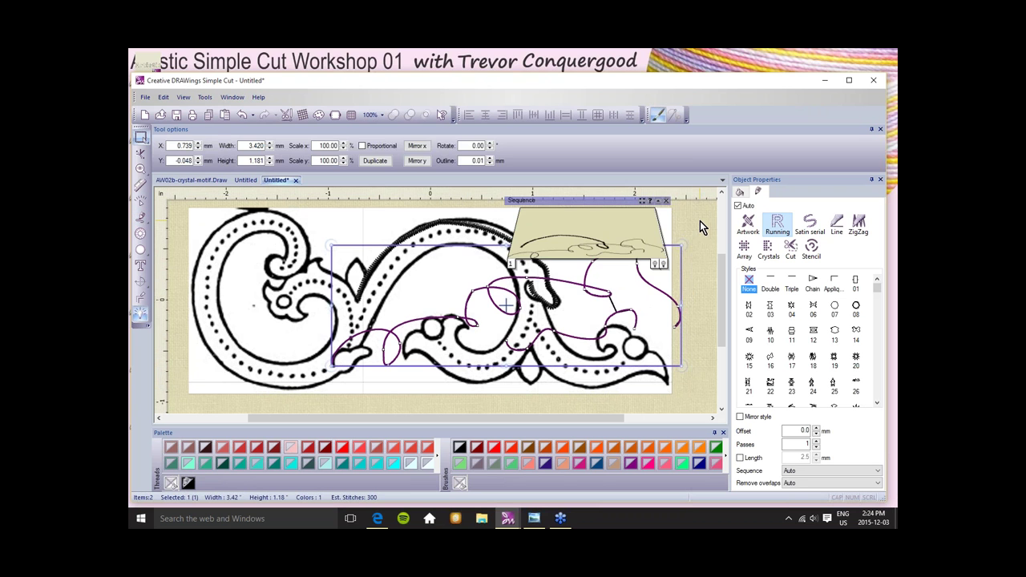
pyautogui.click(700, 220)
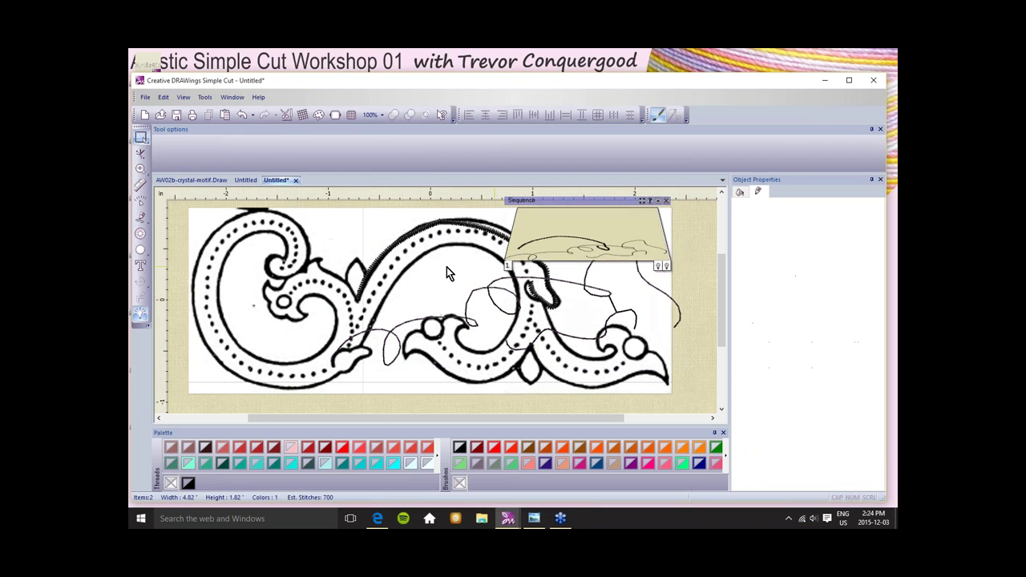
# Draw a wavy freehand line about 2.71 by 0.37 inches across the upper part of the motif.
pyautogui.click(140, 228)
pyautogui.moveTo(183, 250)
pyautogui.mouseDown()
pyautogui.moveTo(246, 229)
pyautogui.moveTo(455, 263)
pyautogui.mouseUp()
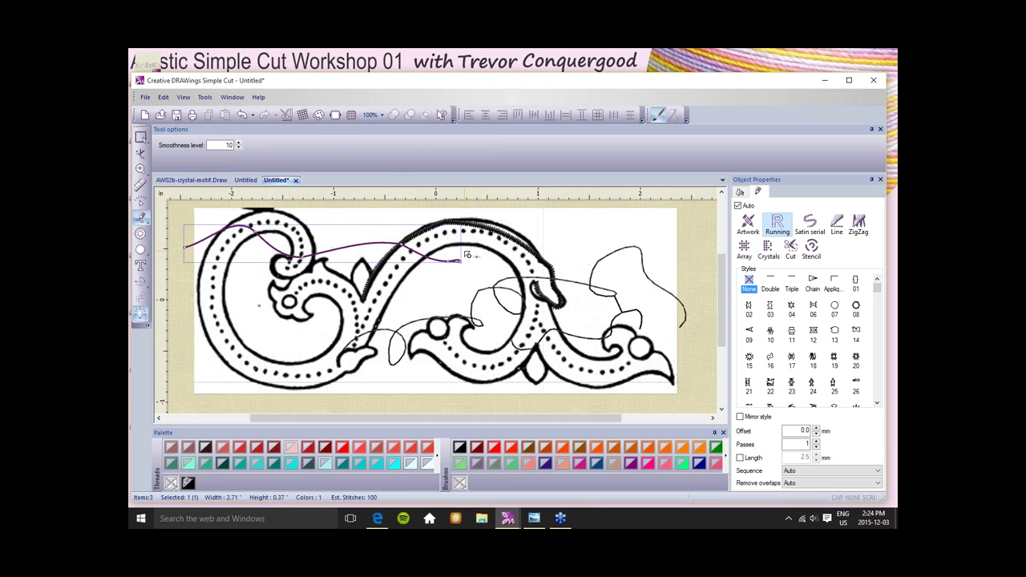
pyautogui.press('Escape')
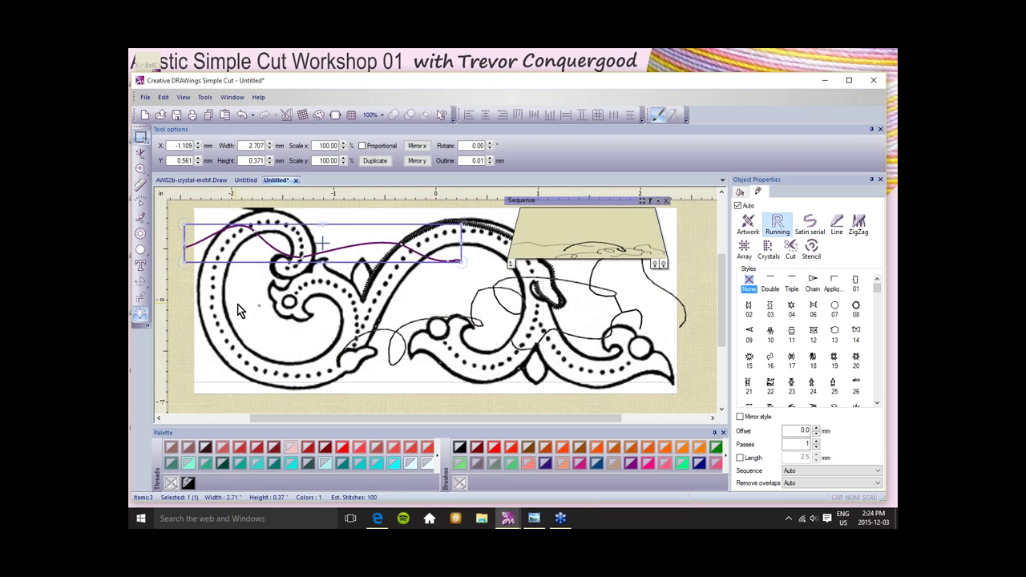
# Draw a freehand wavy line with two attached branches as one object, about 2.25 by 0.81 inches, on the empty fabric below the motif.
pyautogui.scroll(-4, 412, 292)
pyautogui.scroll(5, 405, 362)
pyautogui.scroll(2, 406, 362)
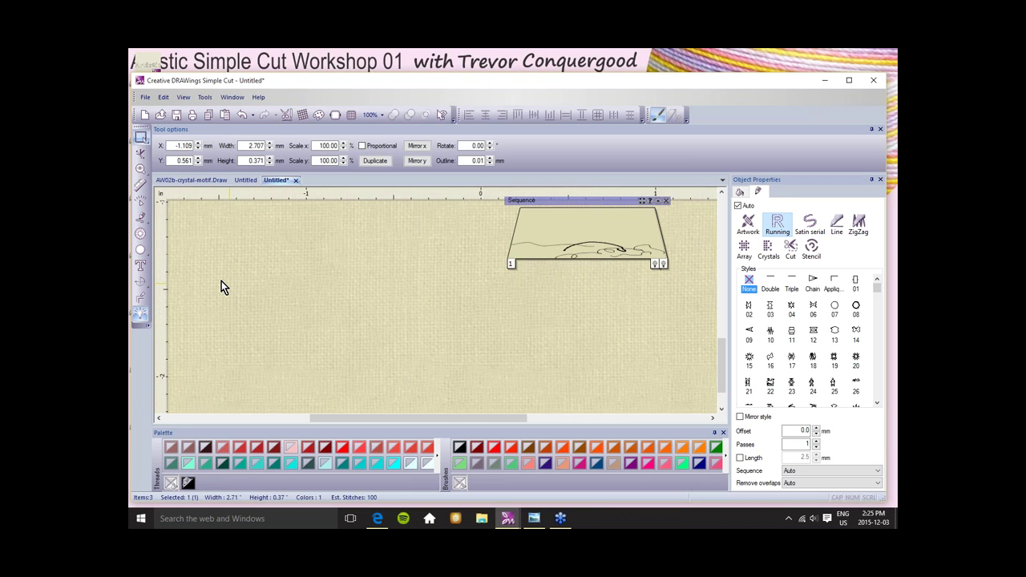
pyautogui.click(140, 217)
pyautogui.moveTo(267, 327)
pyautogui.mouseDown()
pyautogui.moveTo(359, 294)
pyautogui.moveTo(519, 336)
pyautogui.moveTo(659, 296)
pyautogui.mouseUp()
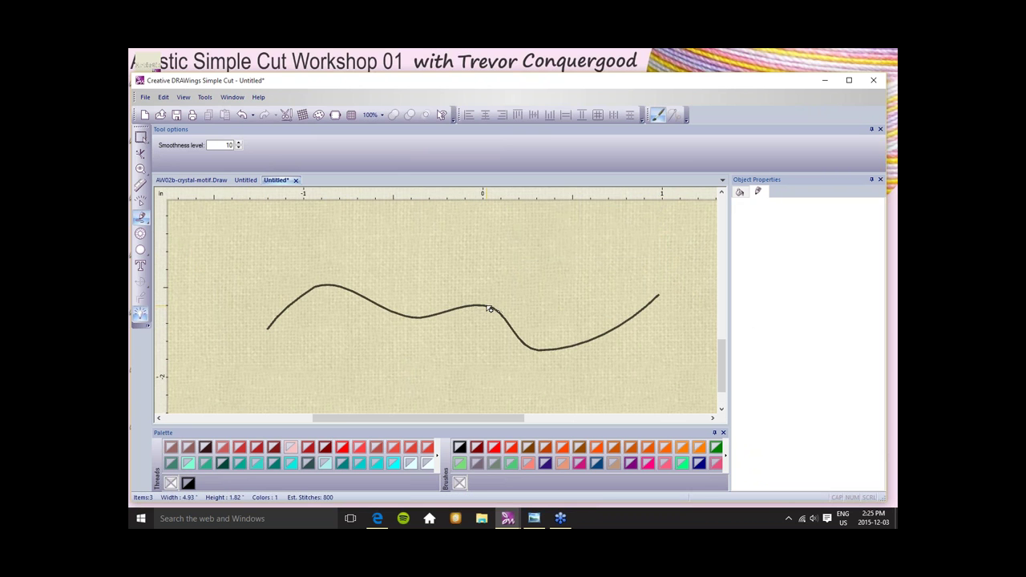
pyautogui.moveTo(489, 304); pyautogui.dragTo(615, 244)
pyautogui.moveTo(547, 353); pyautogui.dragTo(668, 387)
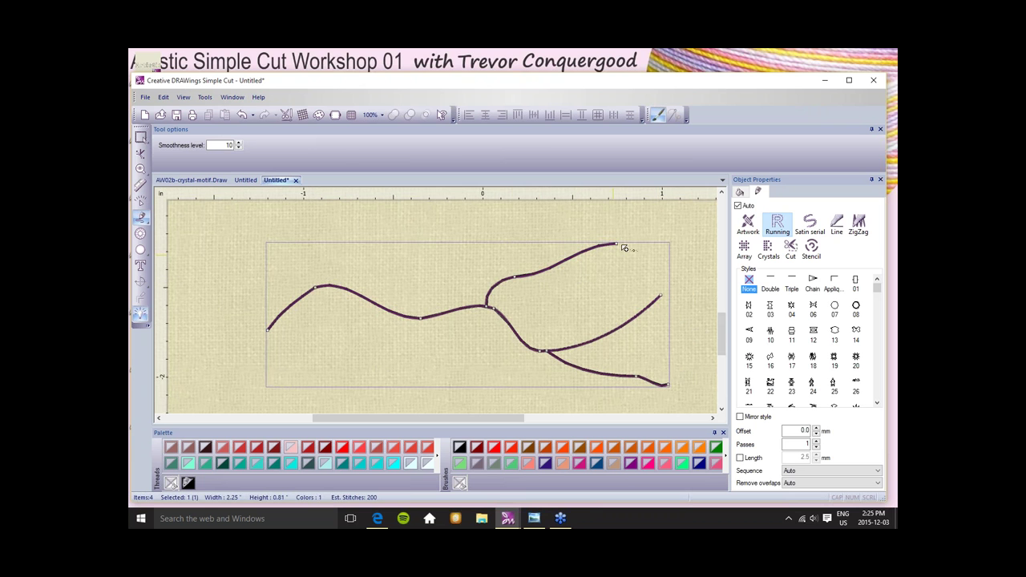
pyautogui.press('Escape')
pyautogui.click(461, 209)
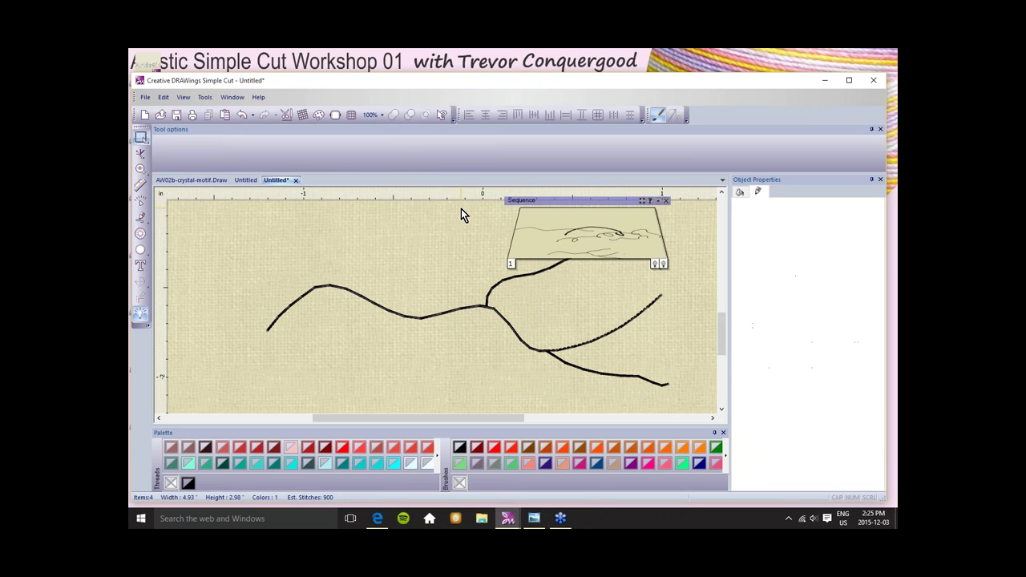
# Draw a second freehand wavy line about 2.35 by 0.34 inches below the branched one, with two branches as separate objects.
pyautogui.scroll(-2, 500, 286)
pyautogui.click(141, 218)
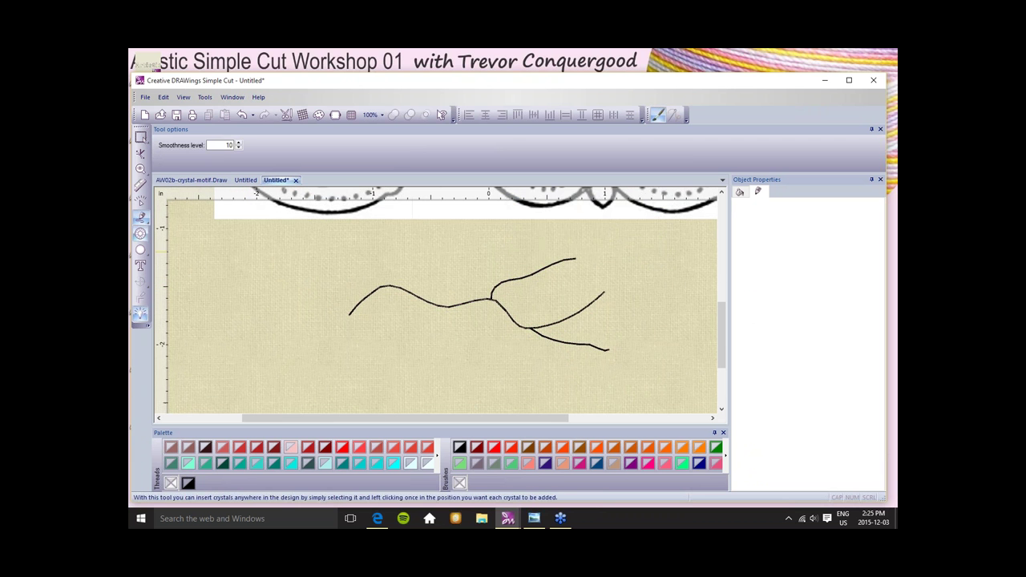
pyautogui.moveTo(261, 389)
pyautogui.mouseDown()
pyautogui.moveTo(291, 361)
pyautogui.moveTo(401, 379)
pyautogui.moveTo(483, 365)
pyautogui.moveTo(531, 372)
pyautogui.mouseUp()
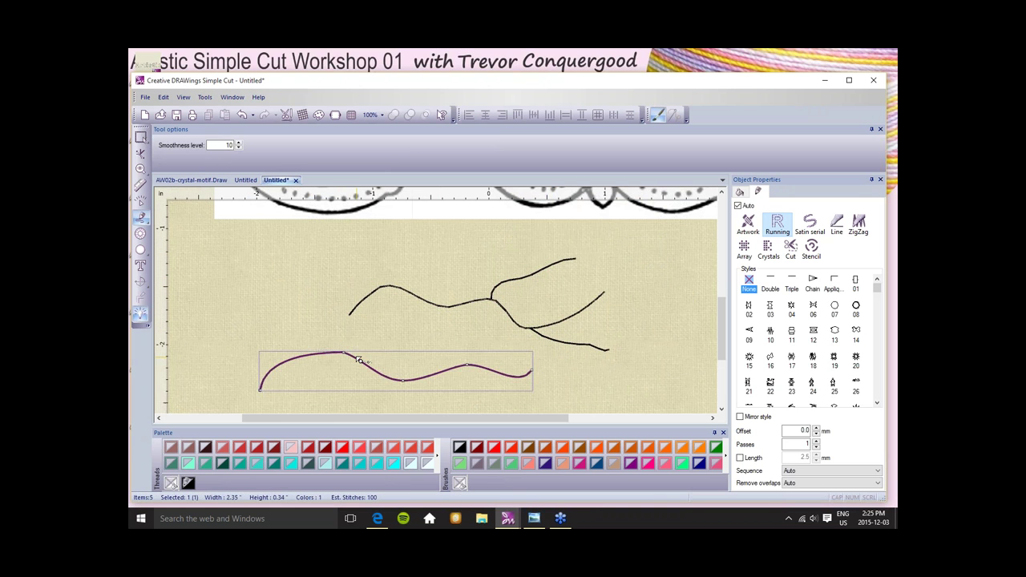
pyautogui.moveTo(354, 356)
pyautogui.mouseDown()
pyautogui.moveTo(478, 337)
pyautogui.moveTo(502, 400)
pyautogui.moveTo(564, 406)
pyautogui.moveTo(591, 366)
pyautogui.mouseUp()
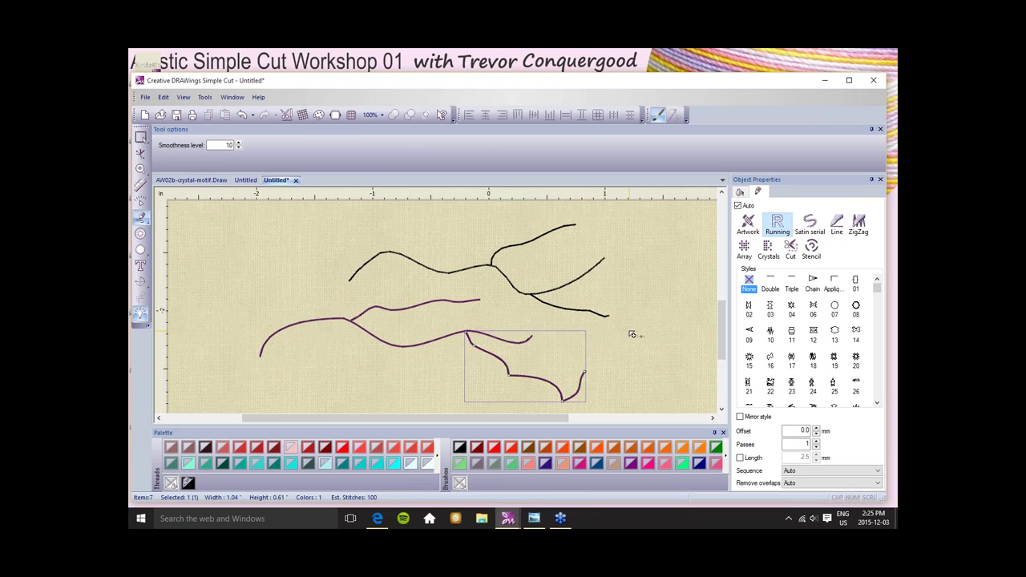
pyautogui.click(624, 347)
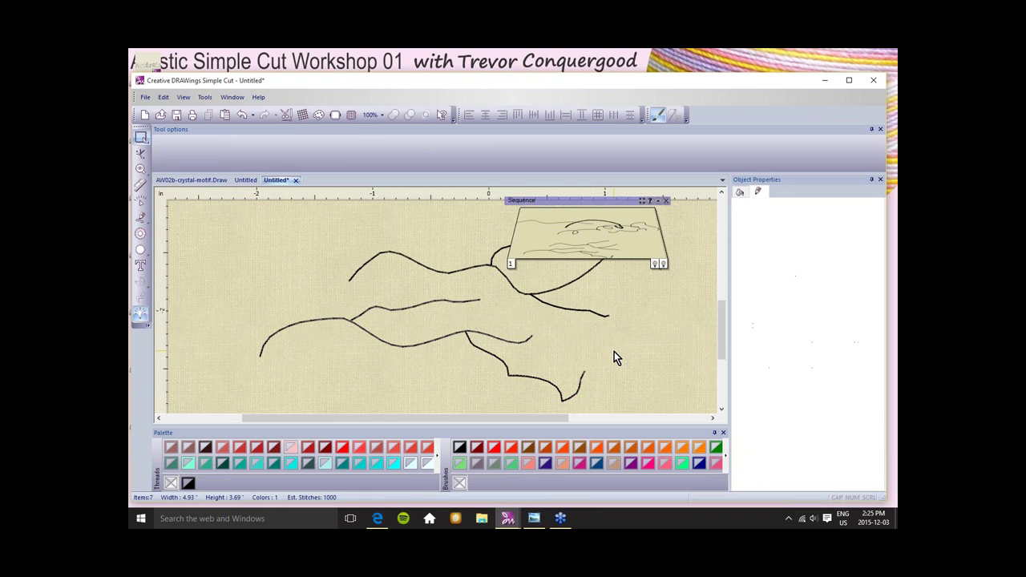
# Select the main line and its upper branch in turn to check whether they are separate objects, and deselect.
pyautogui.click(537, 378)
pyautogui.click(404, 347)
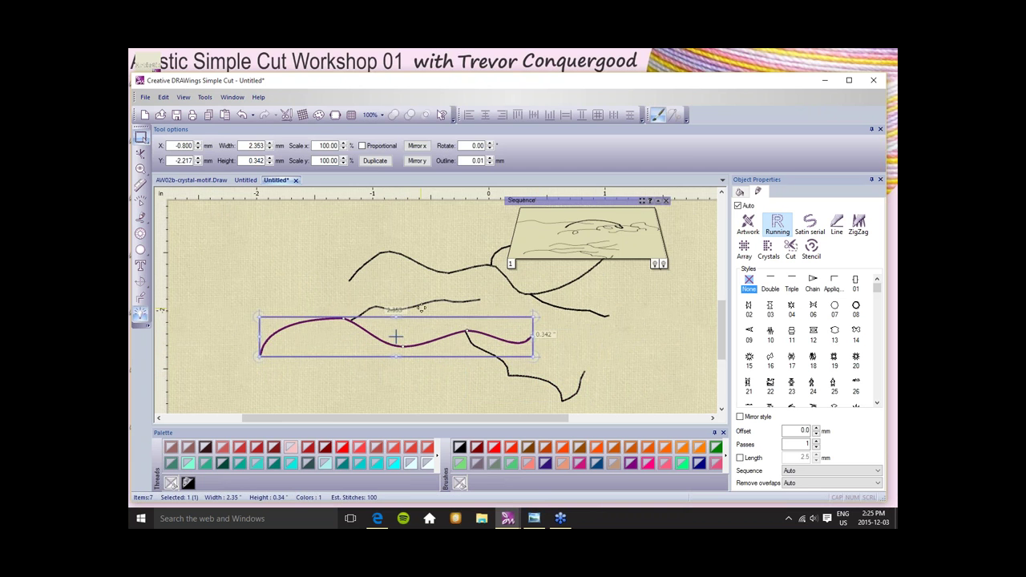
pyautogui.click(418, 307)
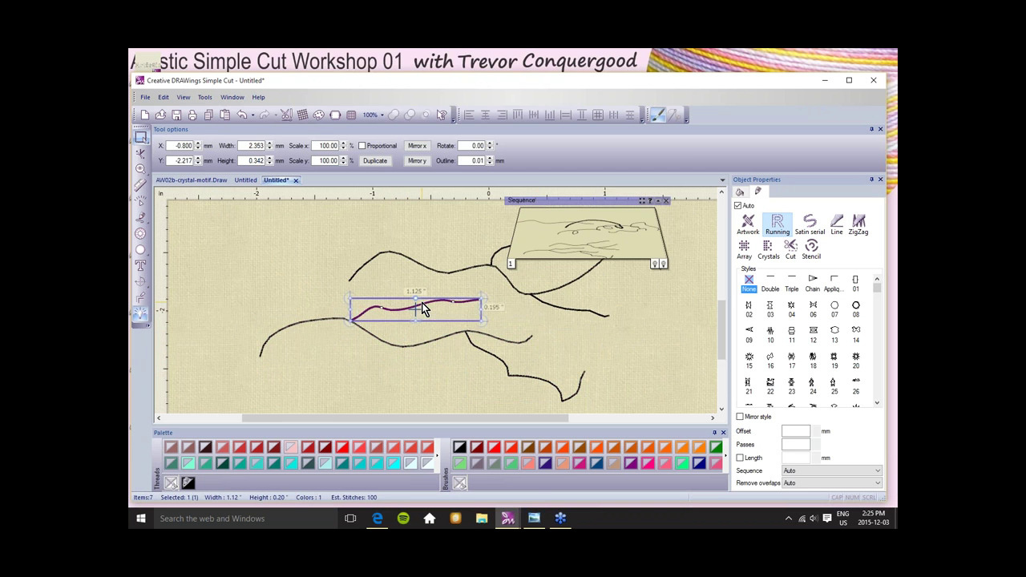
pyautogui.click(323, 251)
# Turn off the 3D preview, play the slow redraw to watch the stitching order, and close it.
pyautogui.click(186, 97)
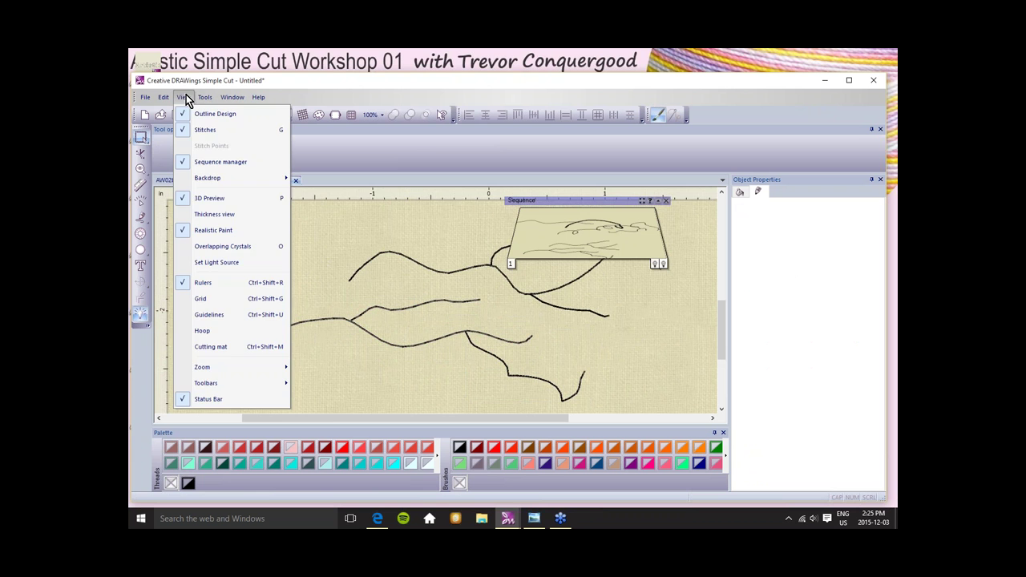
pyautogui.click(206, 201)
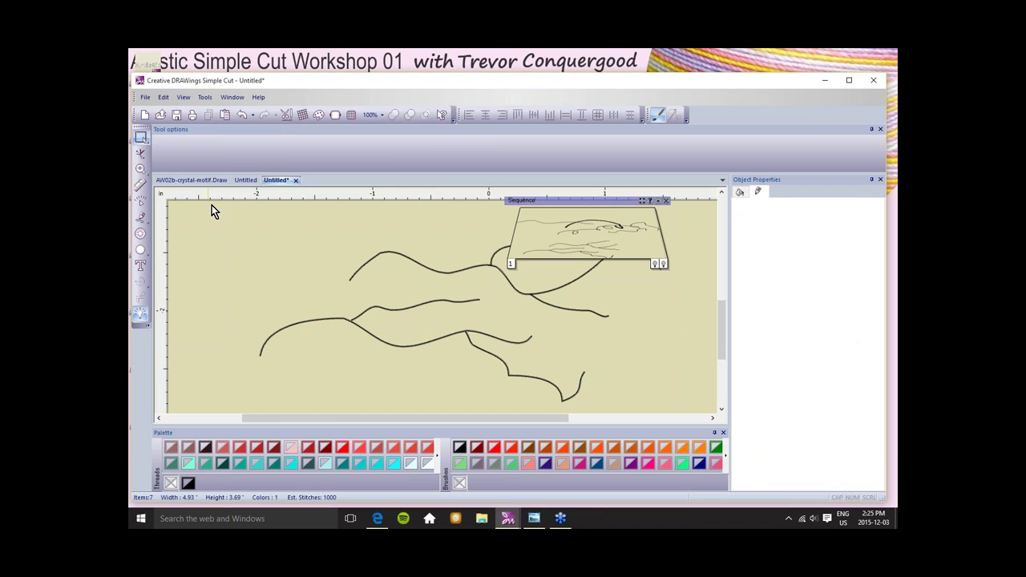
pyautogui.click(140, 202)
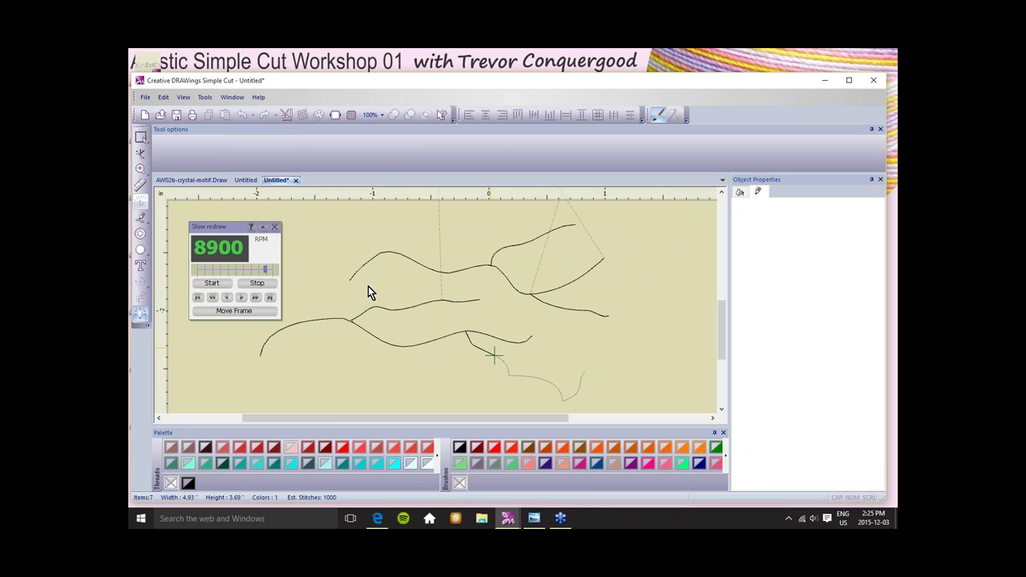
pyautogui.click(274, 227)
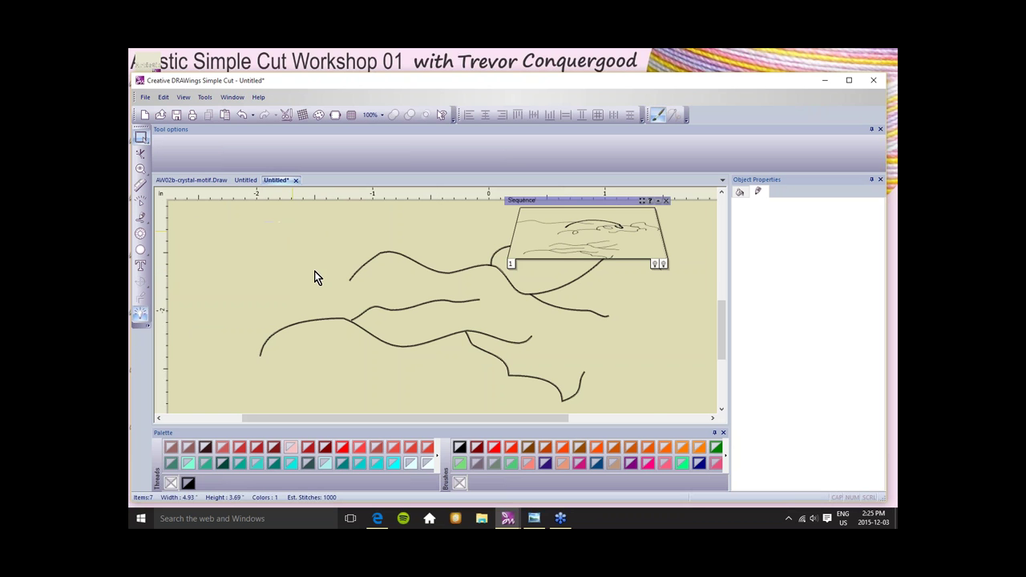
# Select all drawn lines and move them to the empty area left of the motif backdrop.
pyautogui.scroll(-3, 462, 342)
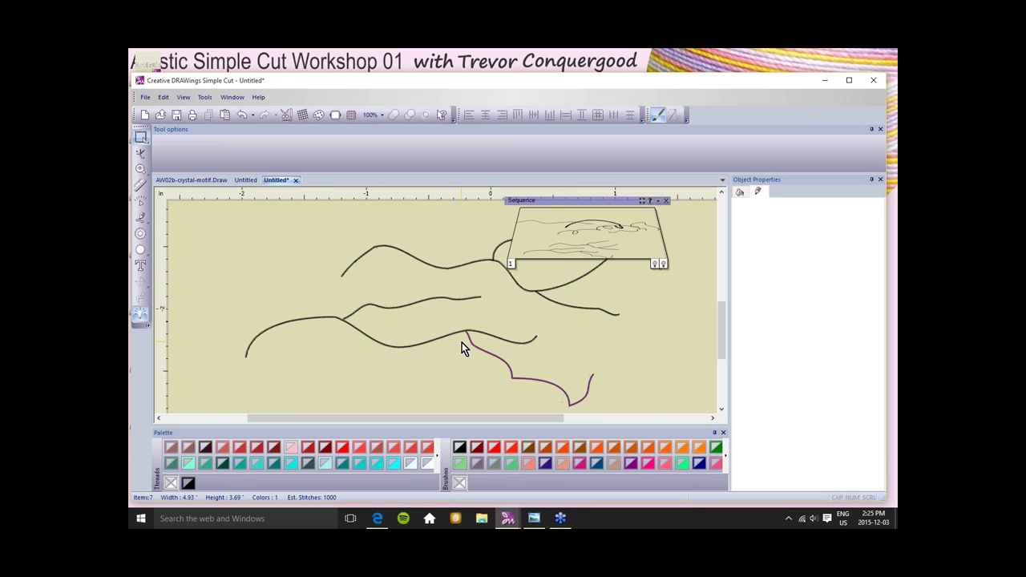
pyautogui.scroll(-3, 463, 343)
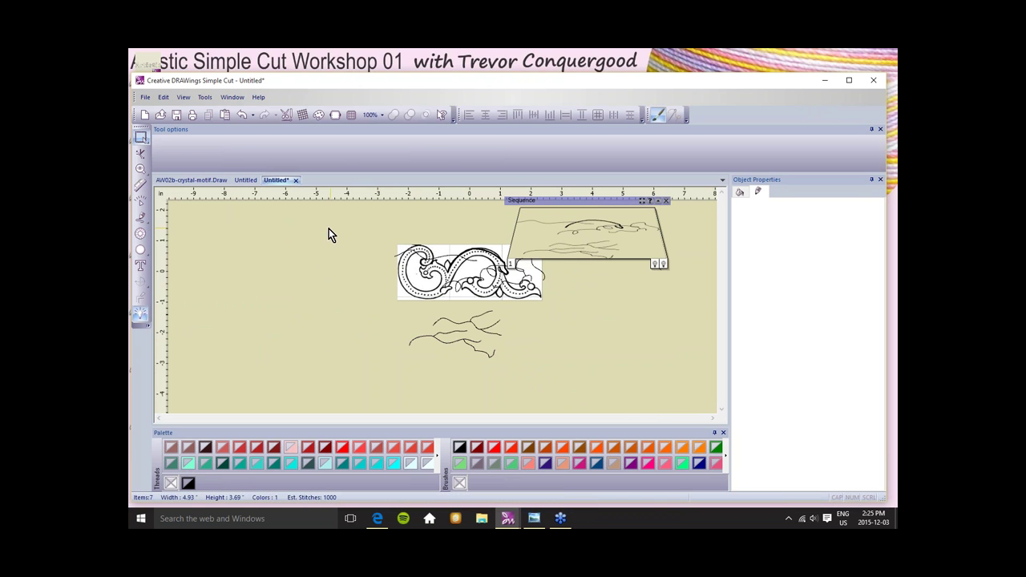
pyautogui.hotkey('ctrl', 'a')
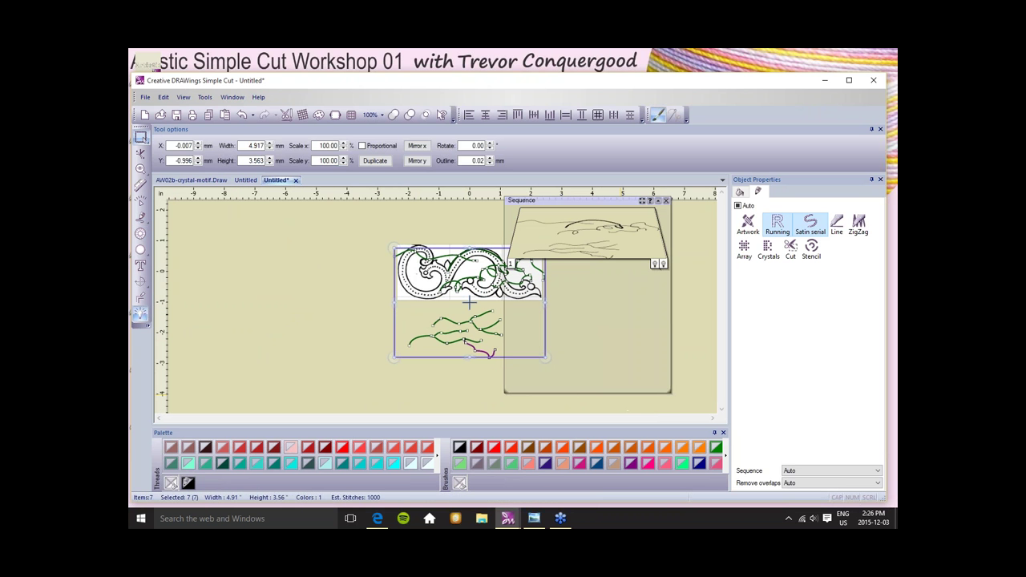
pyautogui.moveTo(477, 330); pyautogui.dragTo(297, 298)
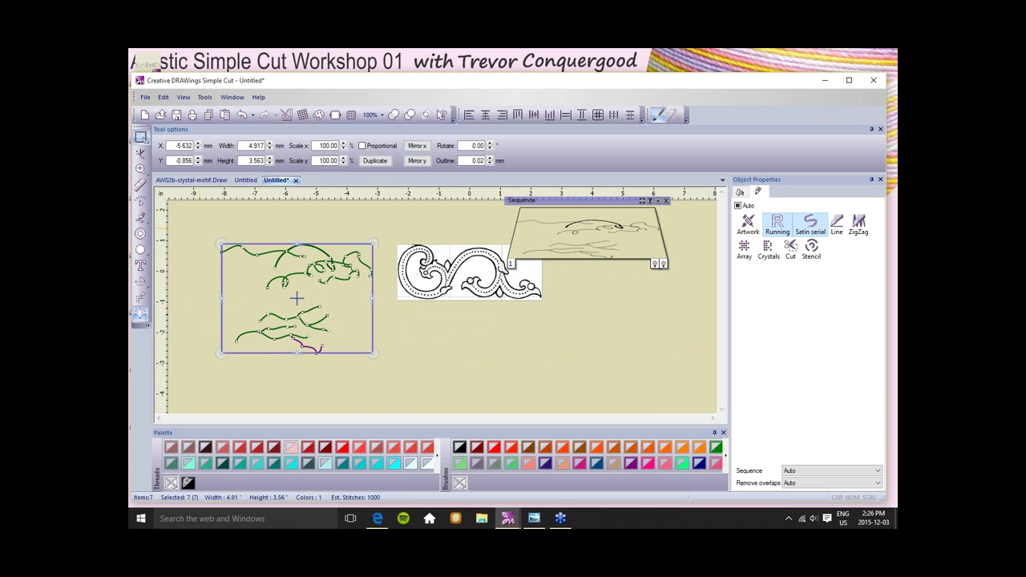
# Draw an open zigzag line point by point below the motif, about 2.12 by 1.71 inches, and finish it.
pyautogui.click(140, 216)
pyautogui.click(177, 220)
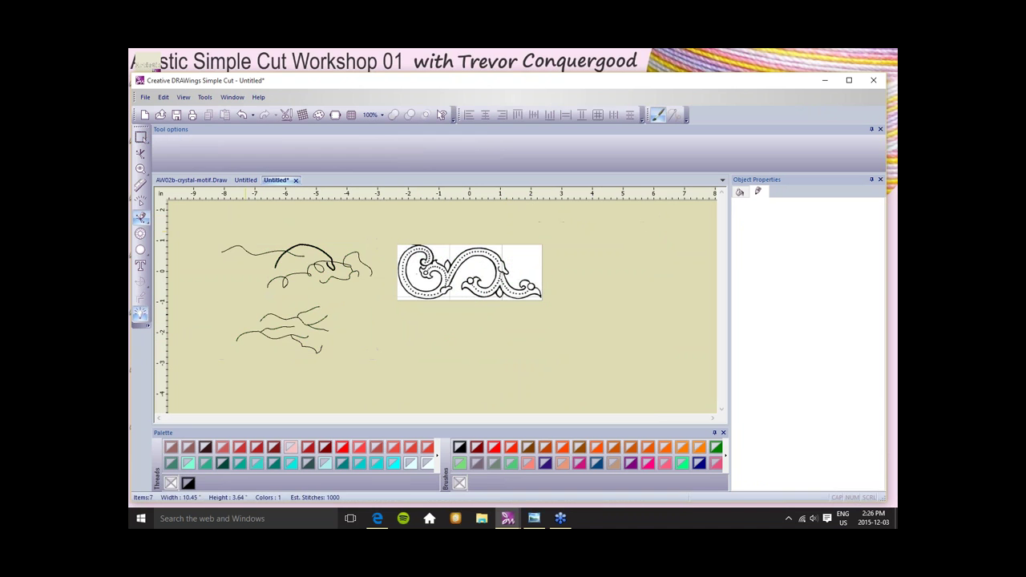
pyautogui.click(426, 319)
pyautogui.click(440, 313)
pyautogui.click(445, 322)
pyautogui.click(456, 312)
pyautogui.click(464, 322)
pyautogui.click(474, 317)
pyautogui.click(473, 342)
pyautogui.click(490, 340)
pyautogui.click(479, 362)
pyautogui.press('Return')
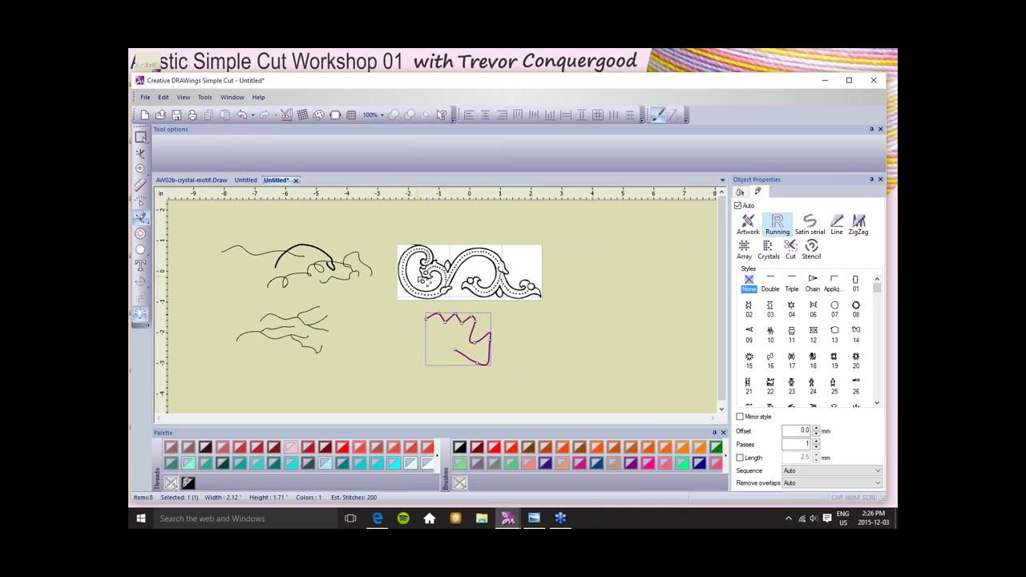
# Draw an open shape left of the zigzag combining straight segments and a freehand curved end, about 1.53 by 1.03 inches, and deselect it.
pyautogui.scroll(-2, 406, 327)
pyautogui.scroll(3, 406, 327)
pyautogui.click(337, 284)
pyautogui.click(391, 283)
pyautogui.click(396, 330)
pyautogui.click(345, 351)
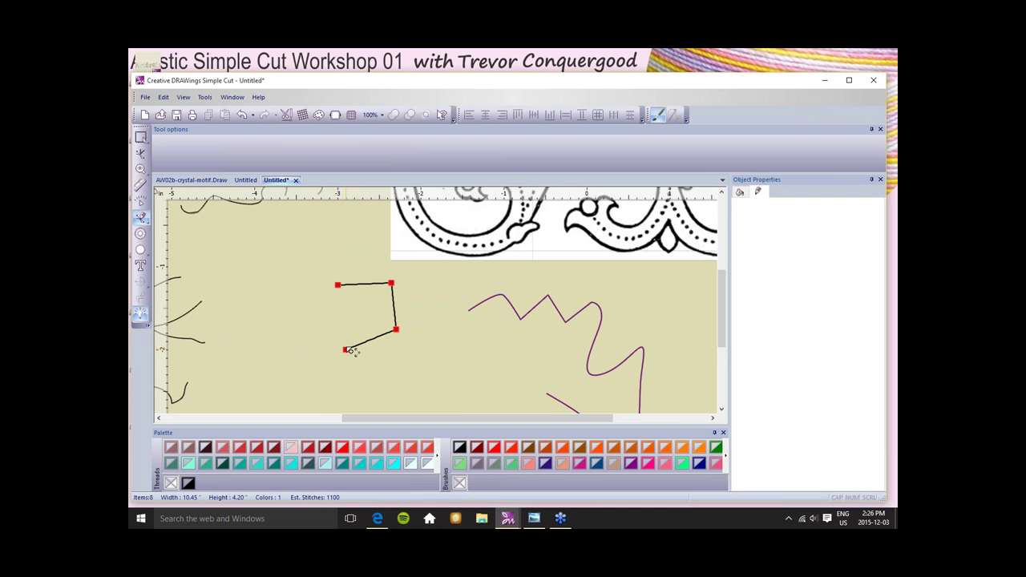
pyautogui.click(275, 323)
pyautogui.moveTo(279, 290); pyautogui.dragTo(332, 277)
pyautogui.click(317, 265)
pyautogui.scroll(4, 344, 278)
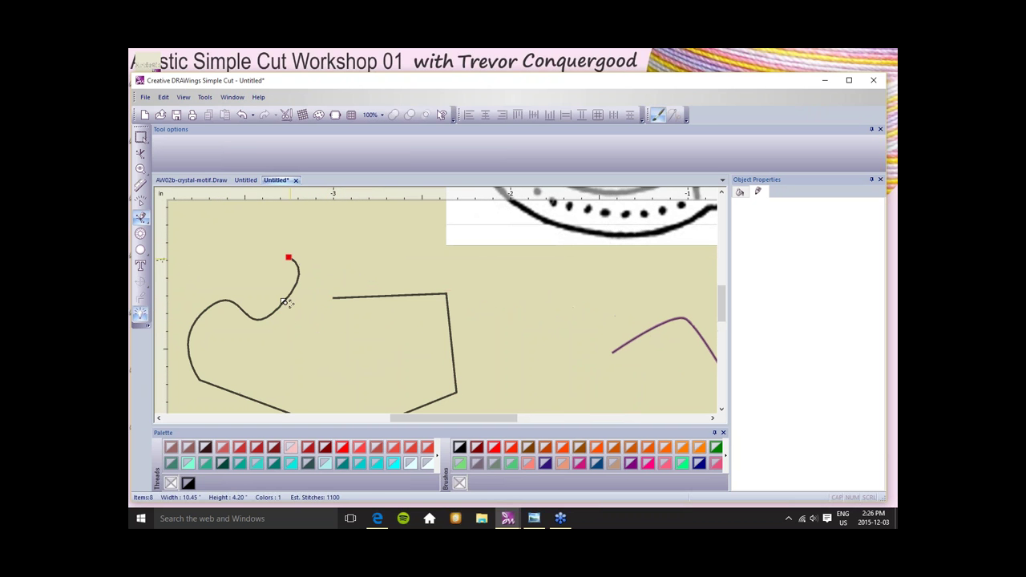
pyautogui.press('Return')
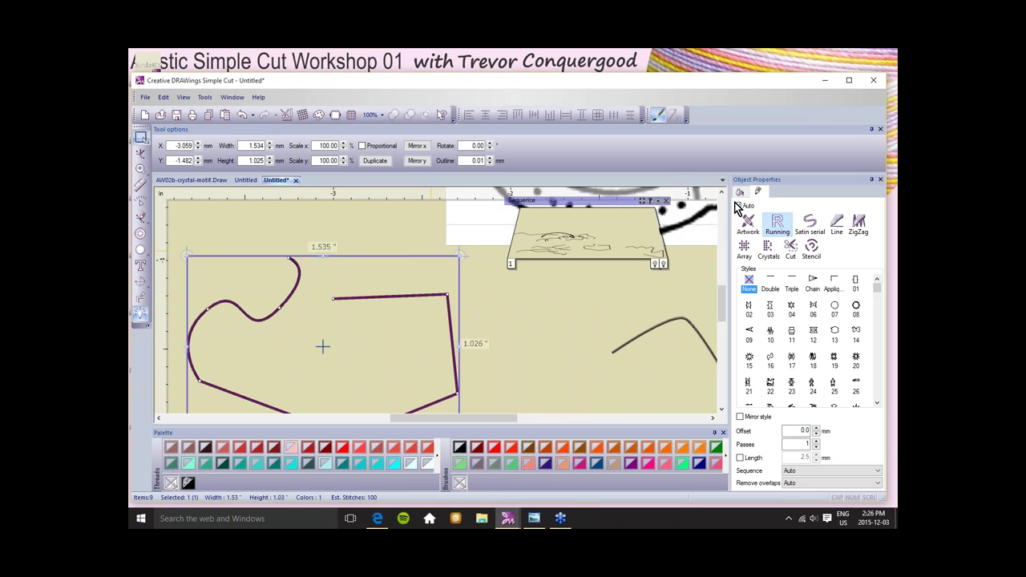
pyautogui.click(371, 218)
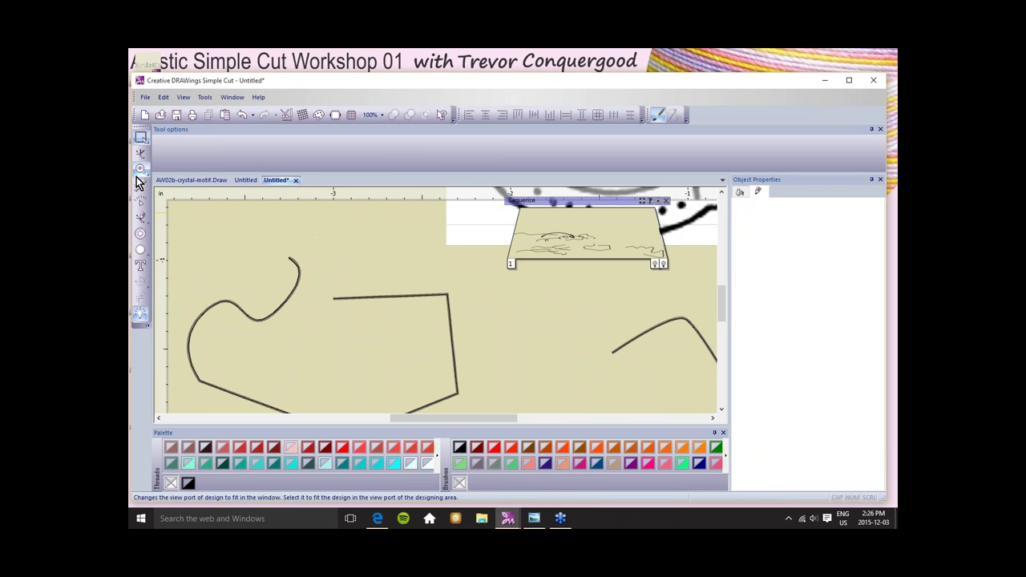
# Draw a closed five-sided shape point by point over the open shape, about 1.05 by 0.94 inches, and check its fill and outline properties.
pyautogui.click(141, 217)
pyautogui.click(336, 230)
pyautogui.click(425, 230)
pyautogui.click(477, 291)
pyautogui.click(380, 392)
pyautogui.click(292, 324)
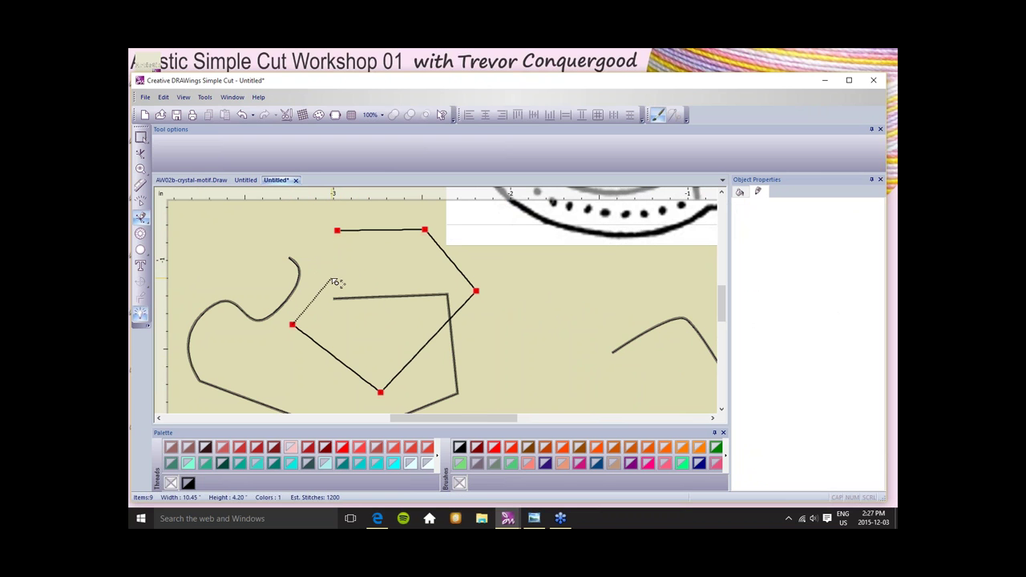
pyautogui.click(341, 233)
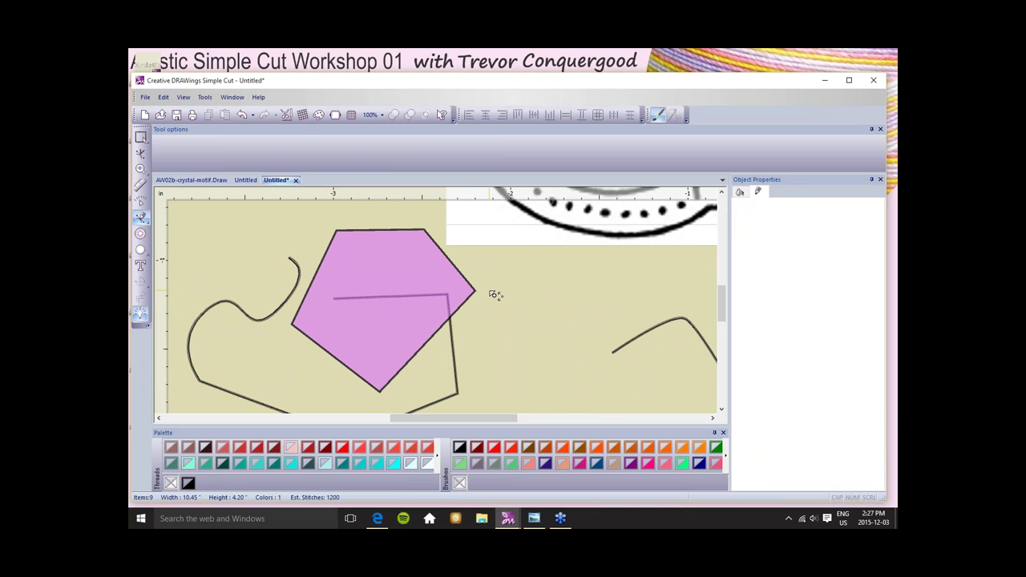
pyautogui.press('Escape')
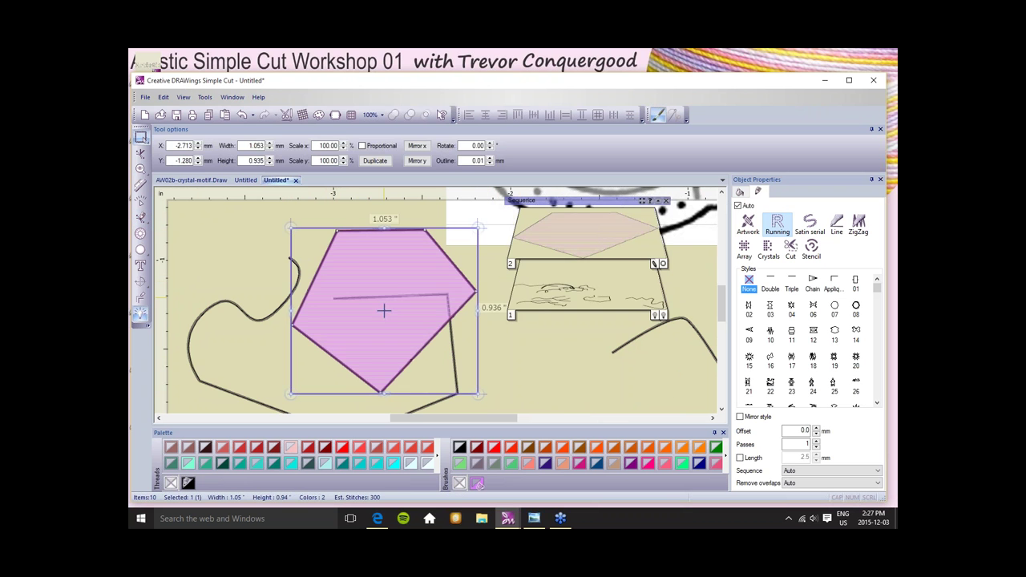
pyautogui.click(739, 193)
pyautogui.click(757, 192)
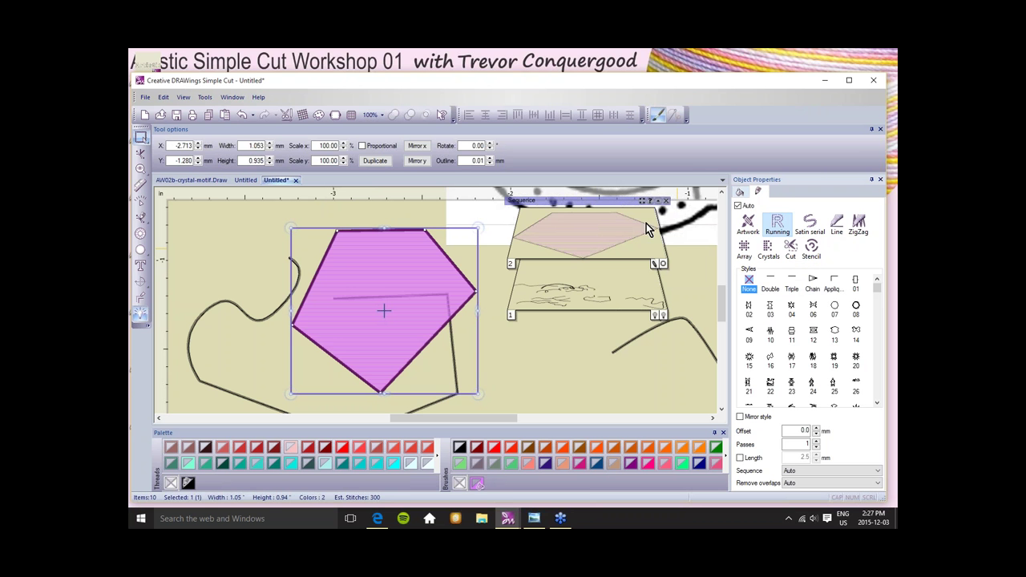
# Move the open shape's curved end node close to its straight starting node and close the outline.
pyautogui.click(274, 316)
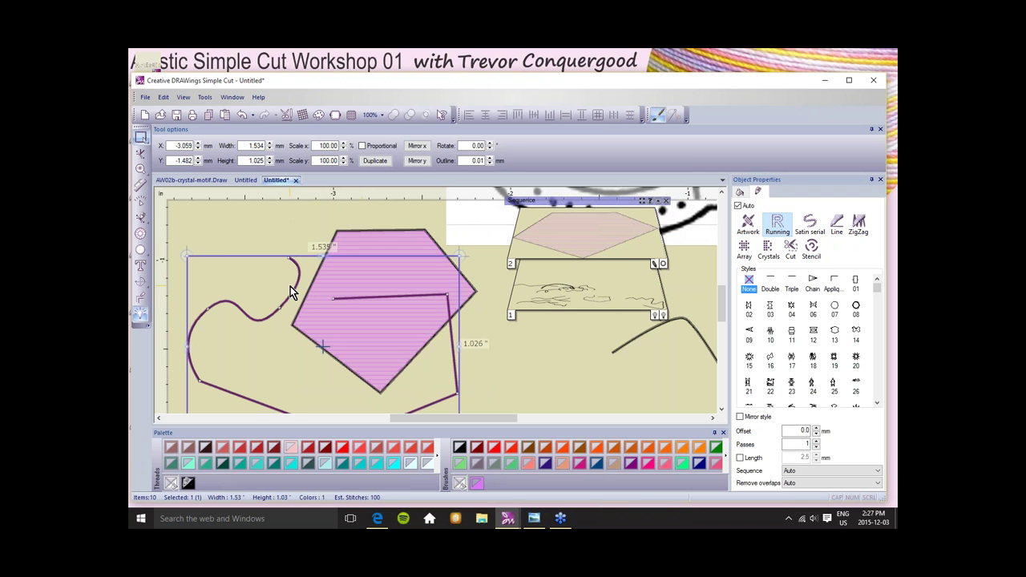
pyautogui.click(141, 154)
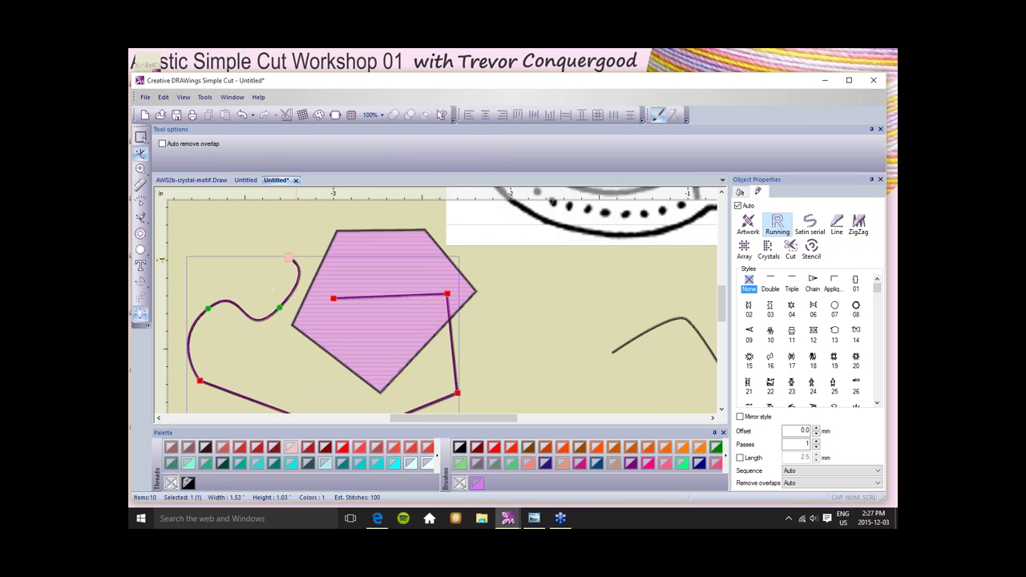
pyautogui.moveTo(292, 262); pyautogui.dragTo(322, 289)
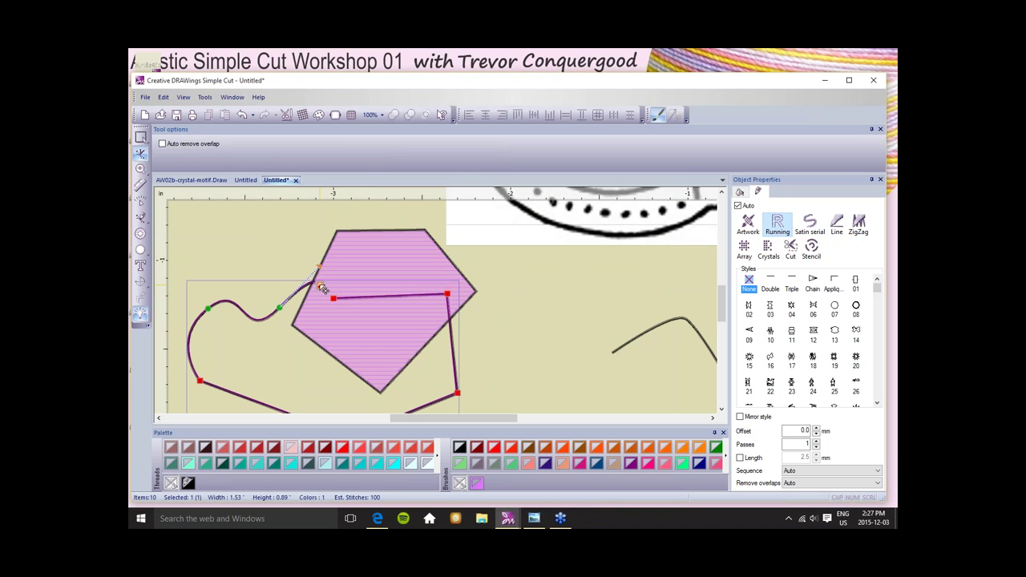
pyautogui.rightClick(320, 287)
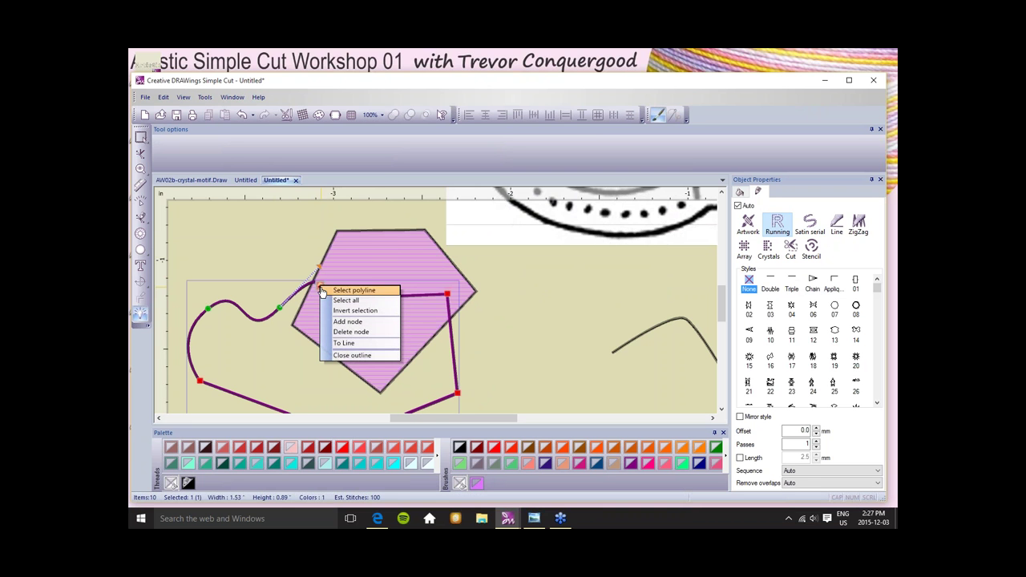
pyautogui.click(362, 356)
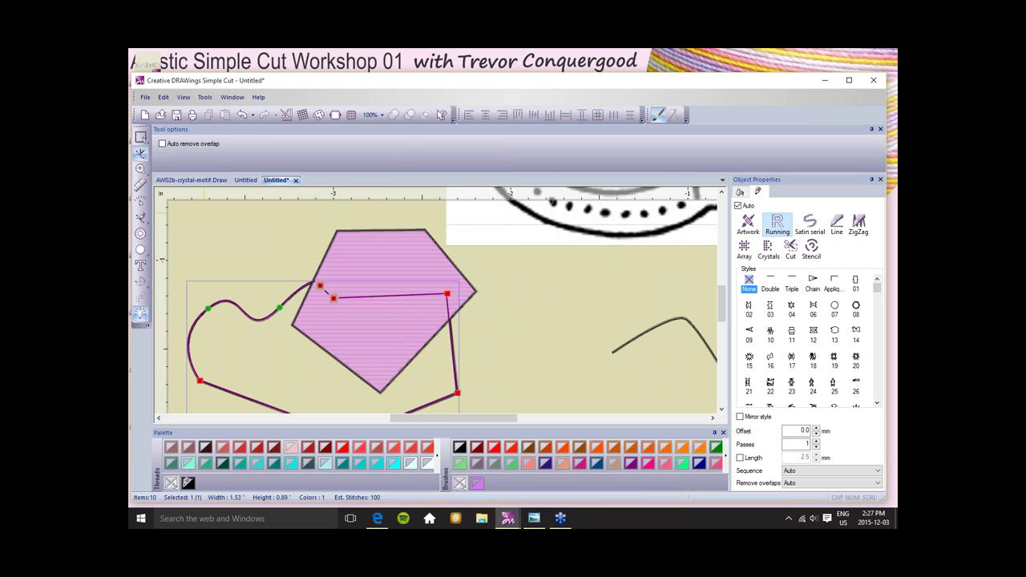
pyautogui.click(139, 138)
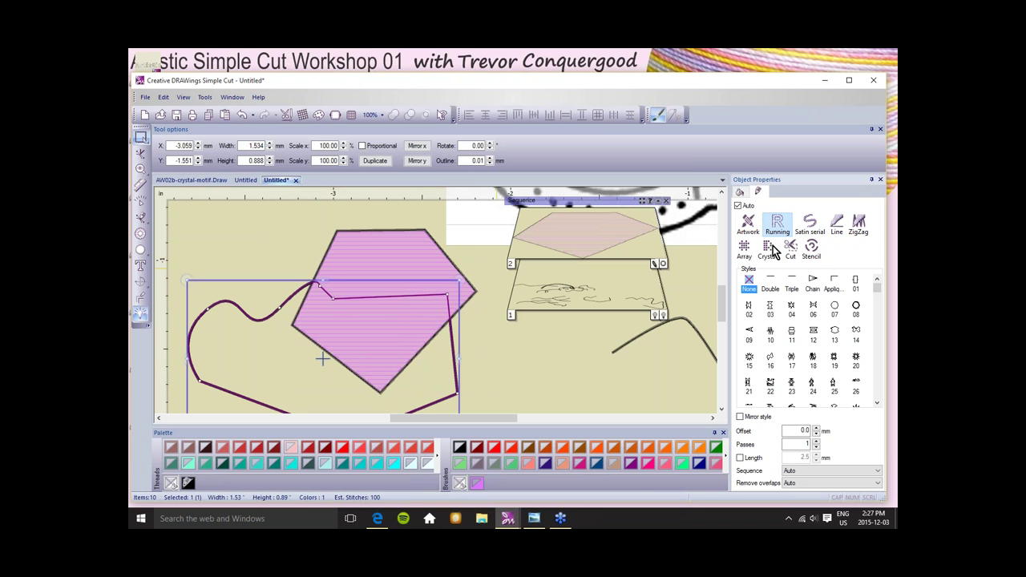
# Try the Cut and Line types on the closed shape's outline, set it to Crystals, and deselect it.
pyautogui.rightClick(403, 231)
pyautogui.press('Escape')
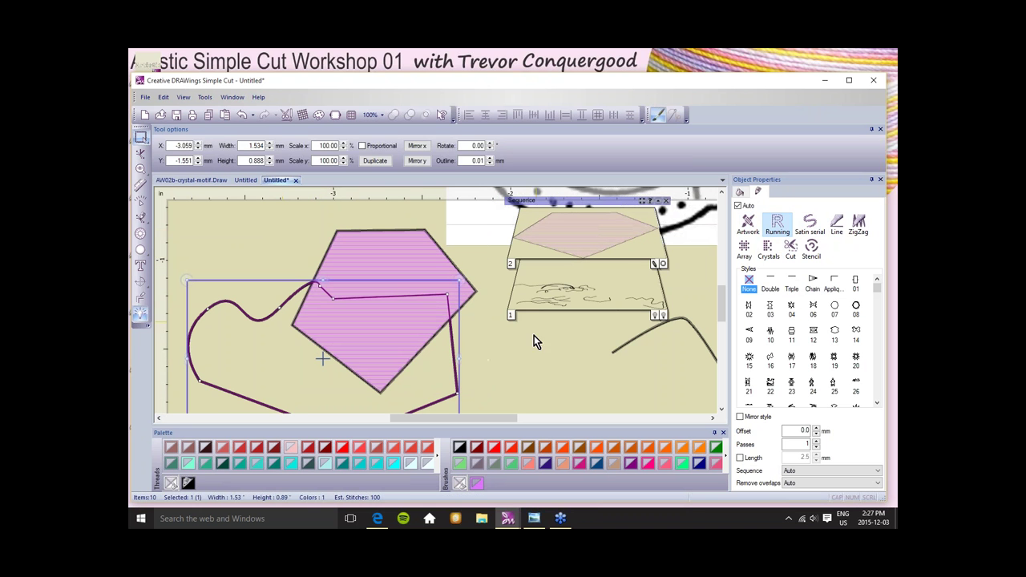
pyautogui.click(442, 367)
pyautogui.click(454, 365)
pyautogui.click(813, 249)
pyautogui.click(791, 249)
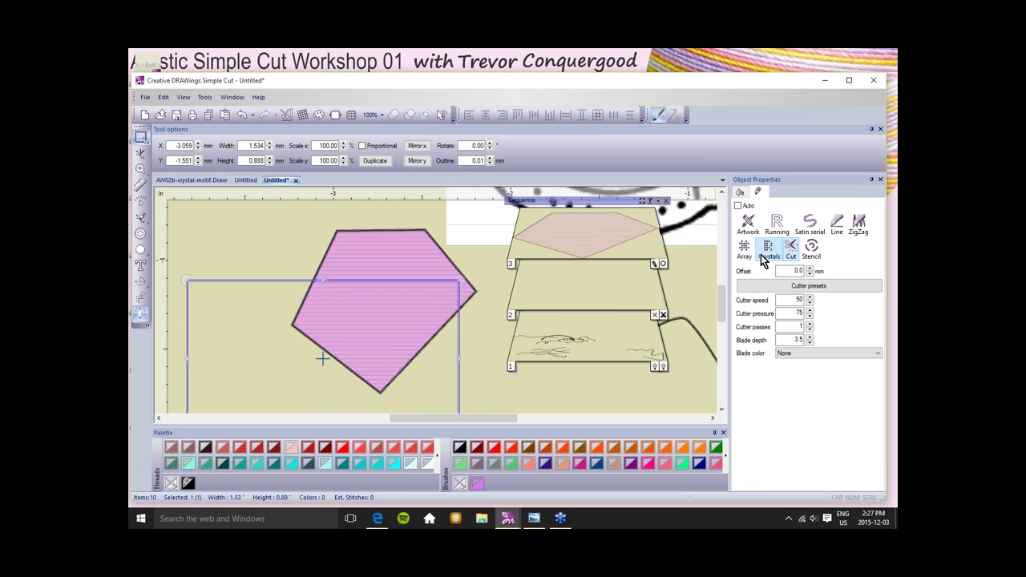
pyautogui.click(761, 253)
pyautogui.click(838, 225)
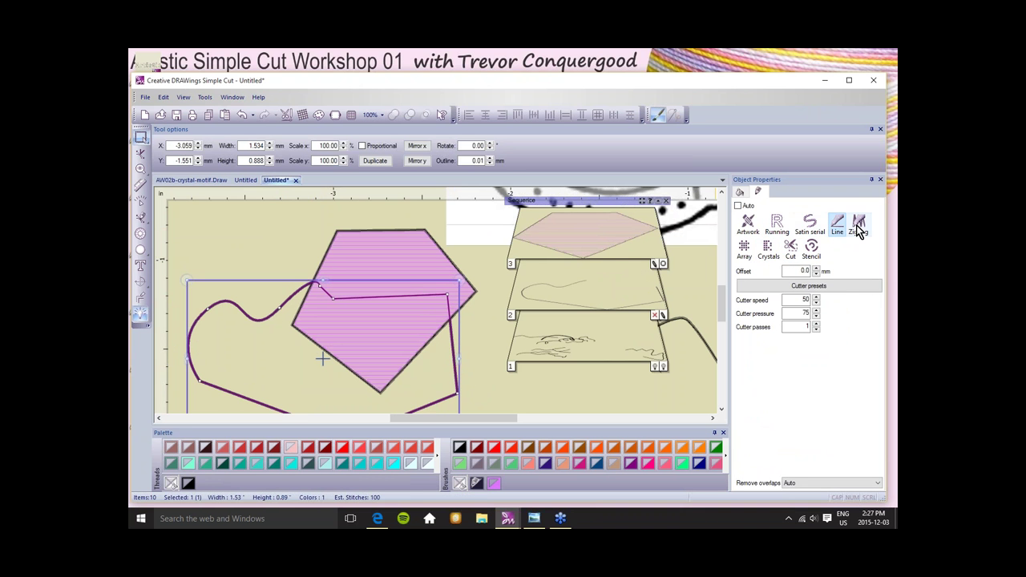
pyautogui.click(768, 254)
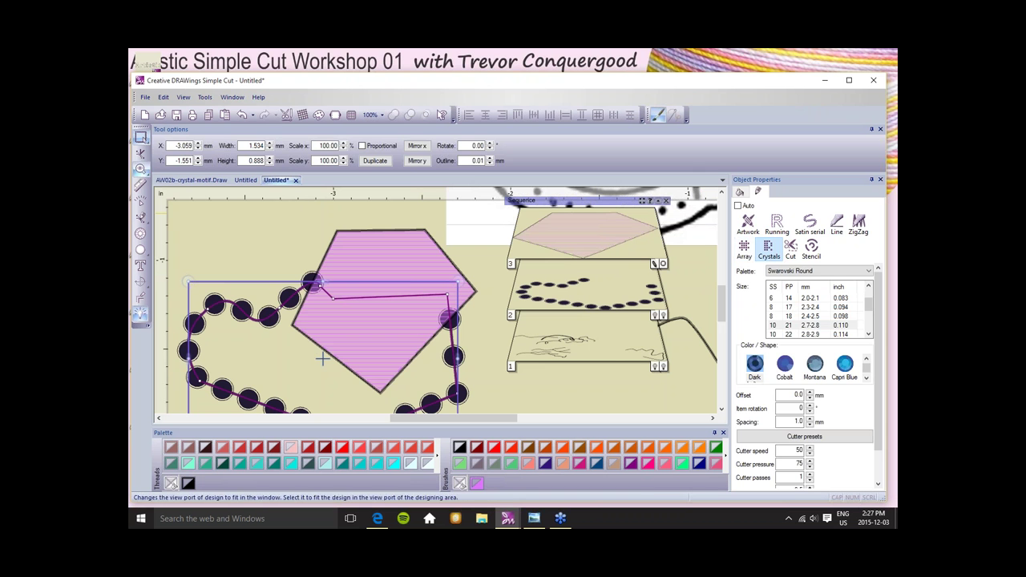
pyautogui.click(302, 241)
# Trace the motif's lower leaf edge with an open curve of corner and smooth points, about 1.27 by 0.53 inches, and finish it.
pyautogui.scroll(-8, 303, 253)
pyautogui.scroll(-1, 303, 253)
pyautogui.click(146, 223)
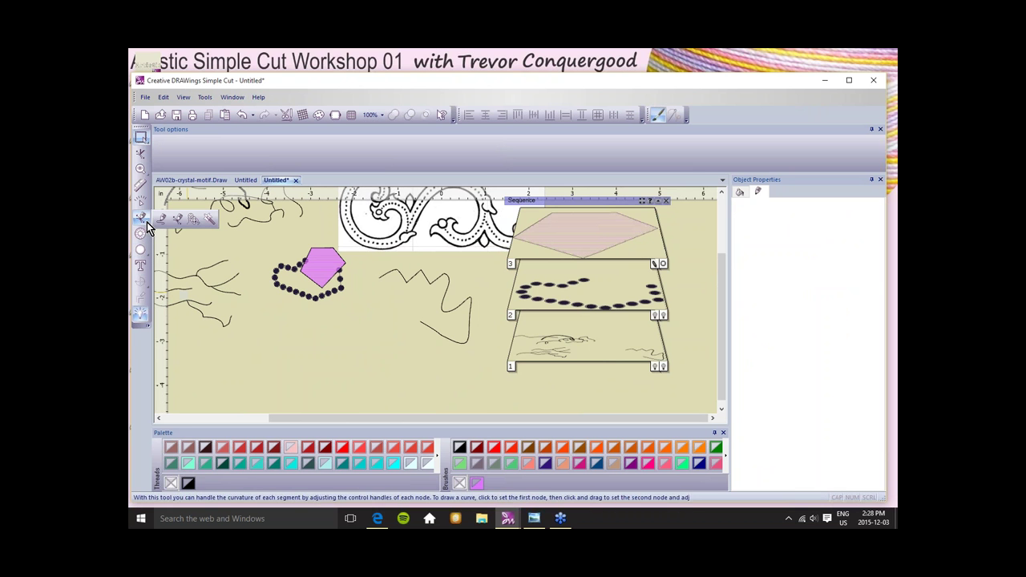
pyautogui.click(193, 224)
pyautogui.scroll(-2, 407, 232)
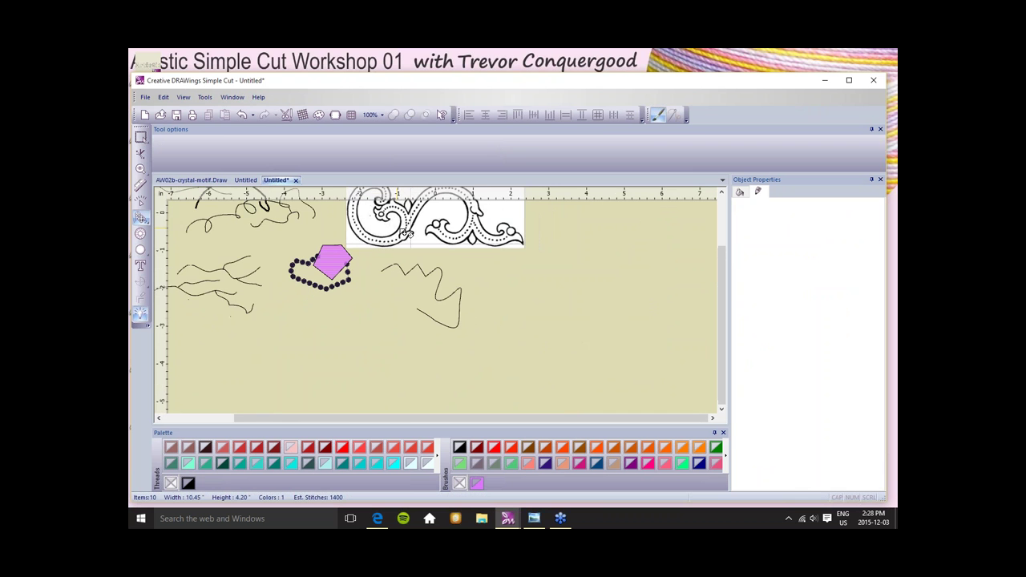
pyautogui.scroll(5, 446, 216)
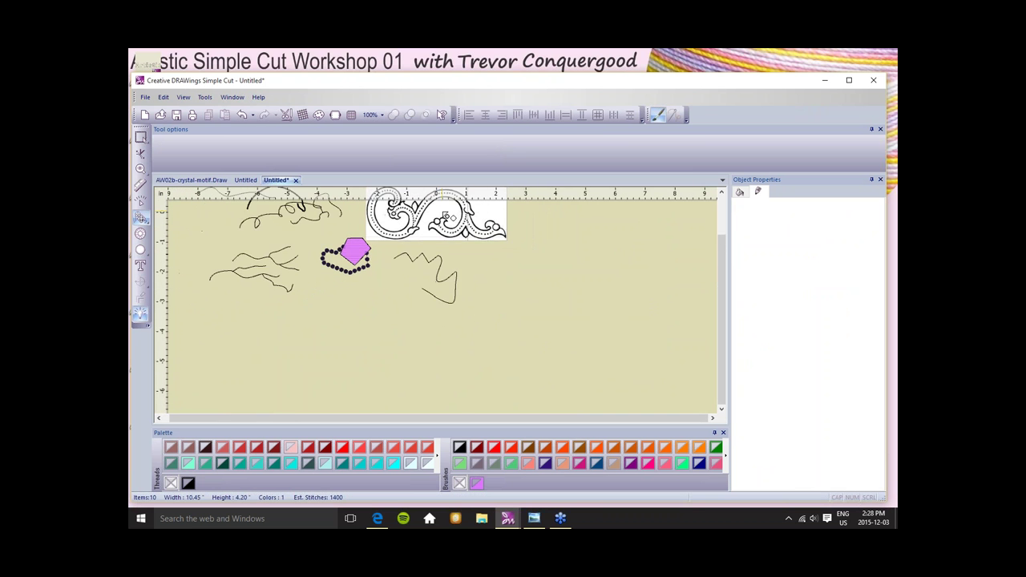
pyautogui.scroll(1, 522, 268)
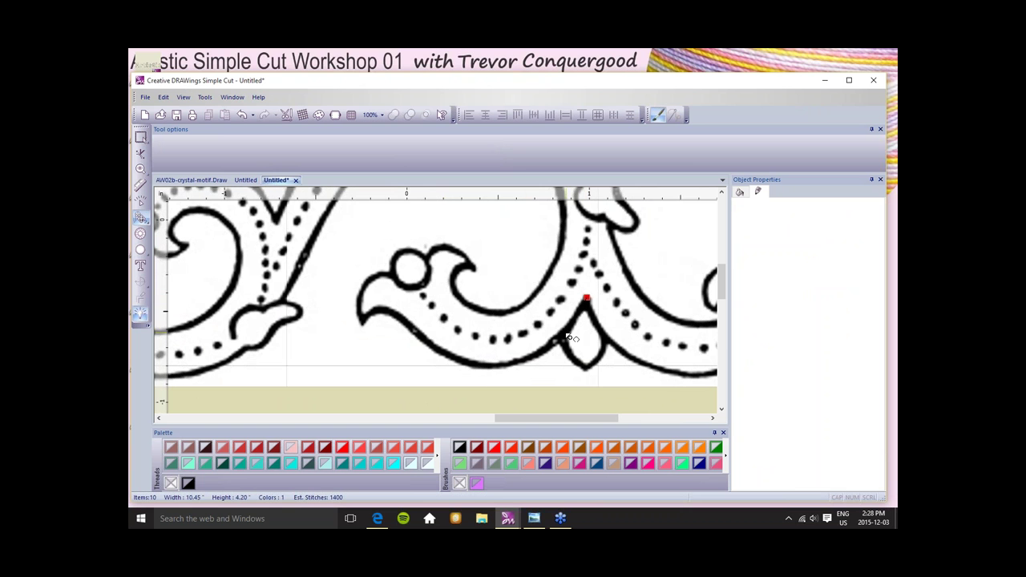
pyautogui.click(545, 348)
pyautogui.click(371, 276)
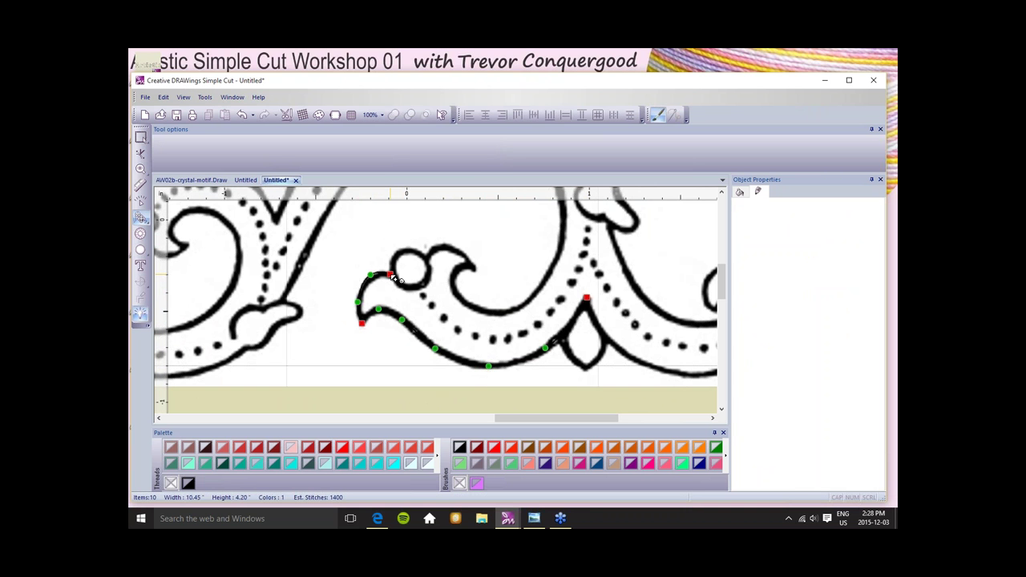
pyautogui.doubleClick(419, 278)
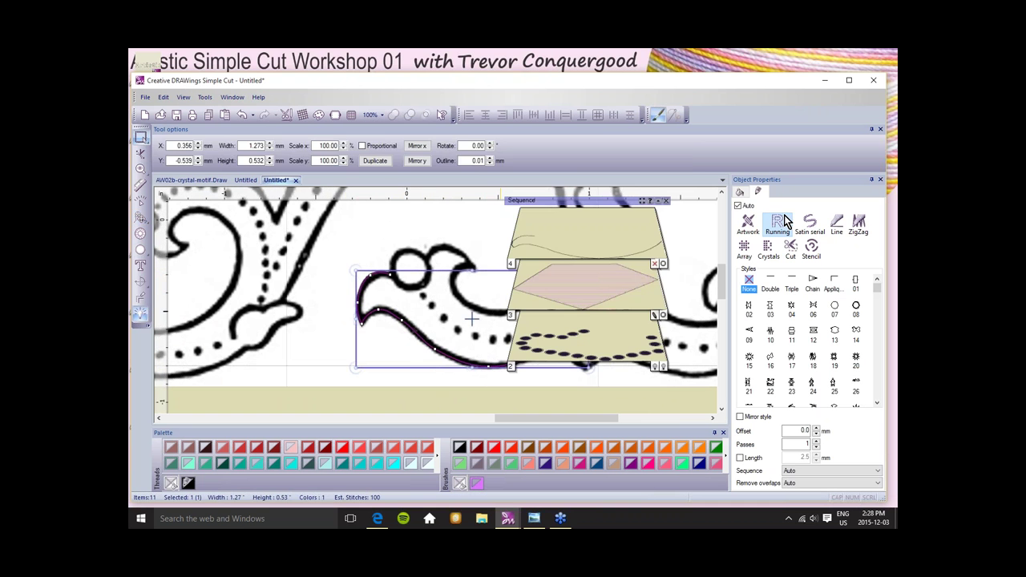
# Set the traced leaf curve's outline to Satin serial and deselect it.
pyautogui.click(810, 224)
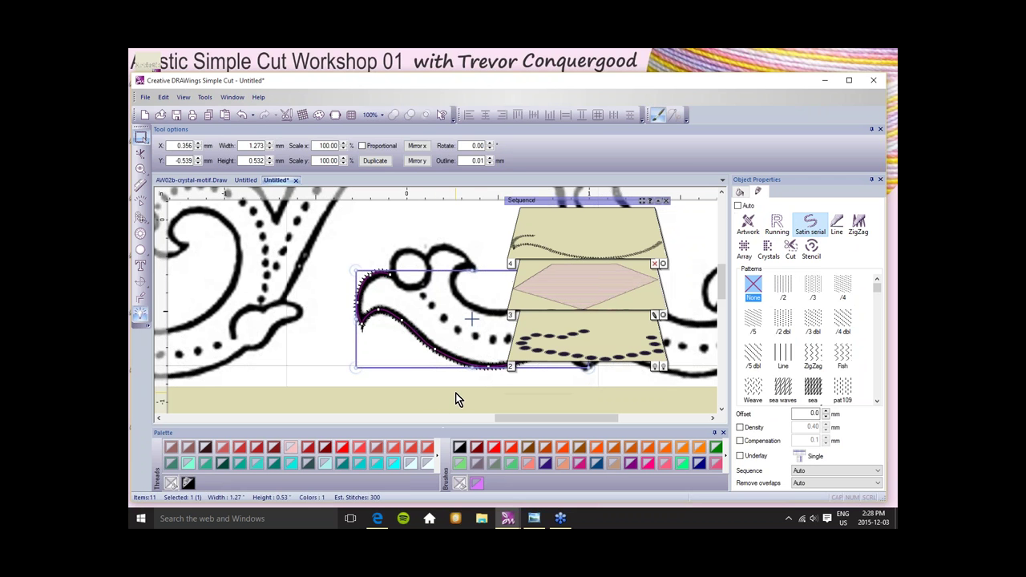
pyautogui.click(456, 398)
pyautogui.scroll(2, 436, 297)
# Hide the backdrop to examine the satin stitching on its own, and show the backdrop again.
pyautogui.click(183, 97)
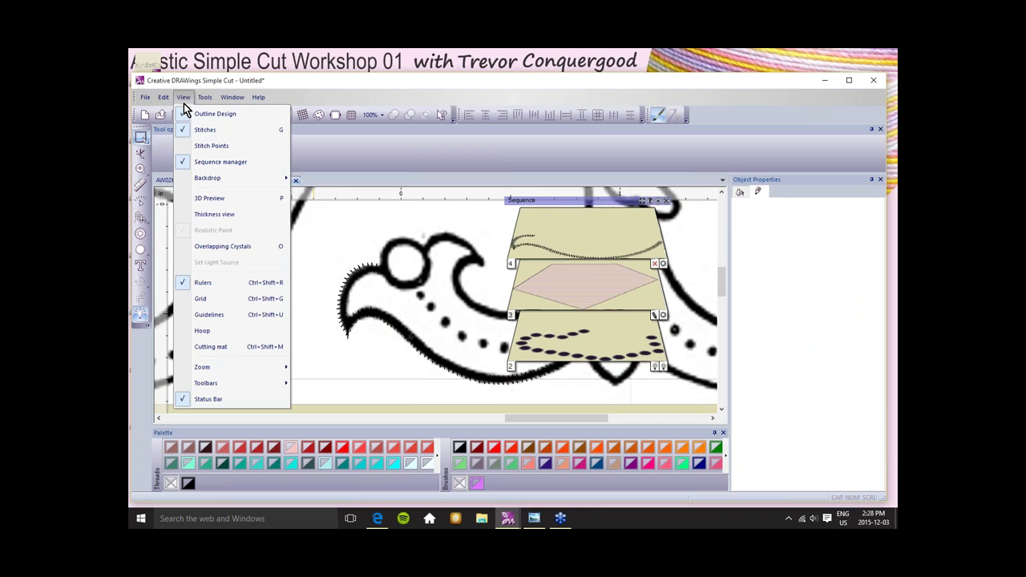
pyautogui.moveTo(217, 178)
pyautogui.click(336, 185)
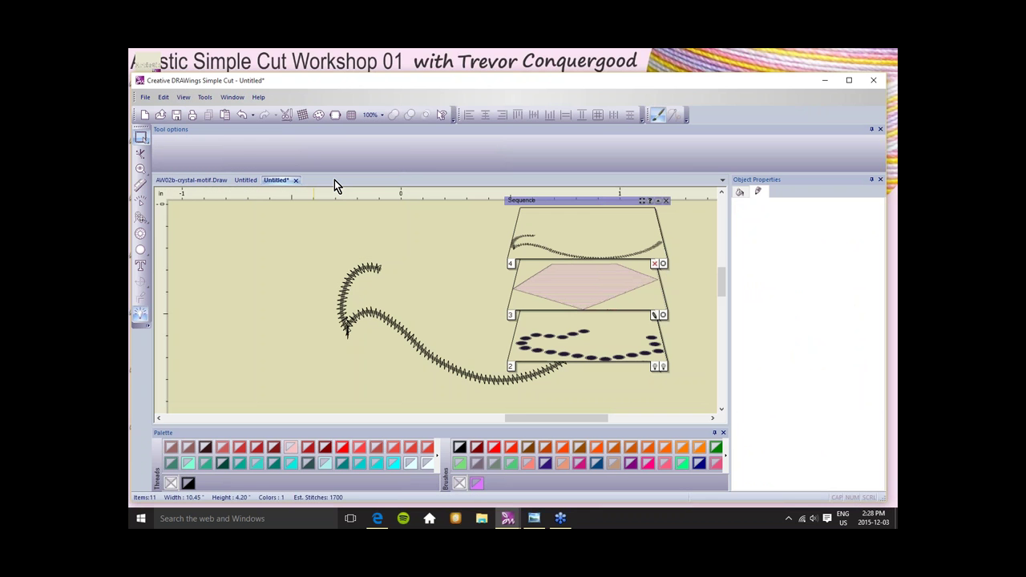
pyautogui.click(185, 98)
pyautogui.moveTo(257, 178)
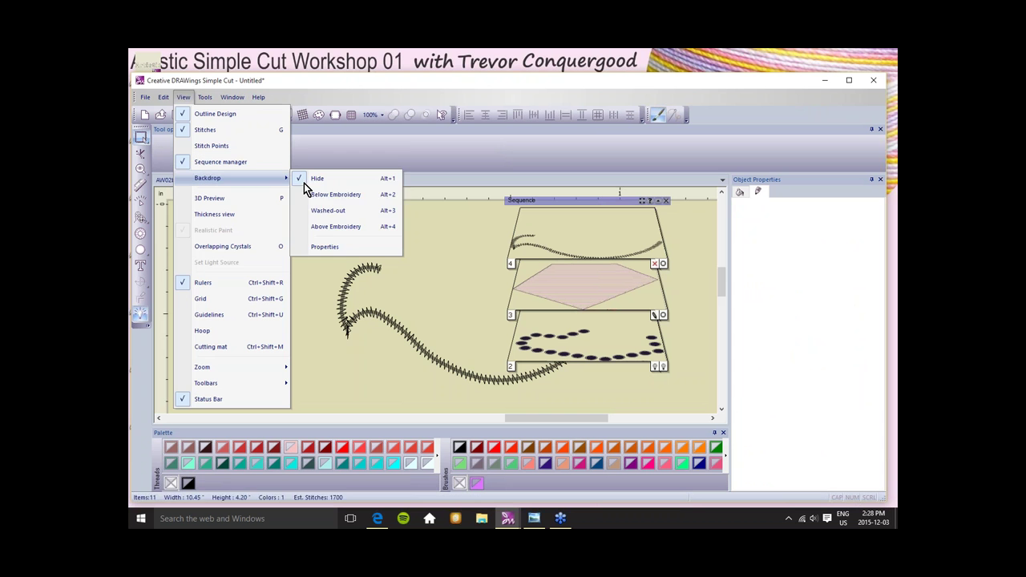
pyautogui.click(328, 226)
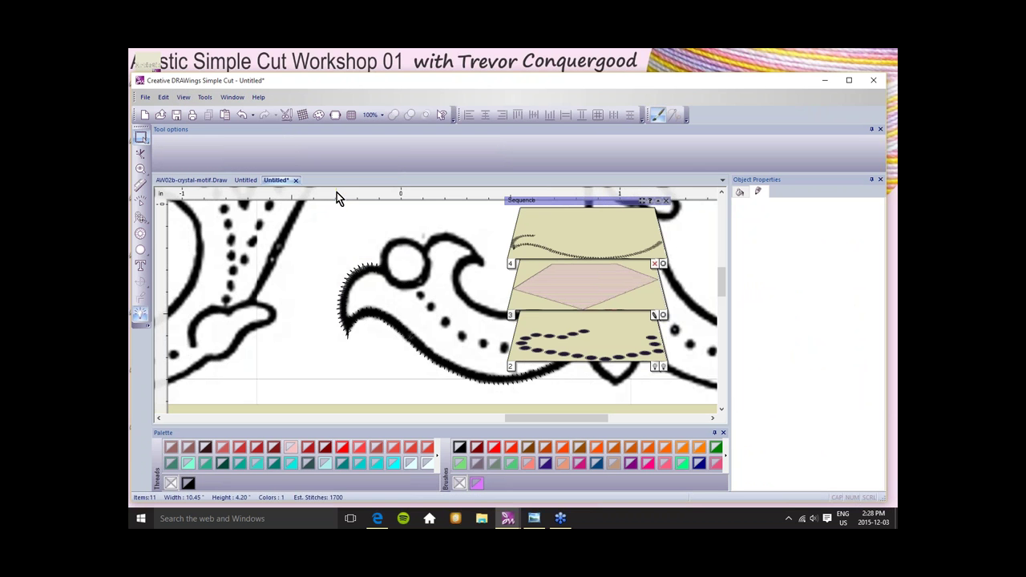
pyautogui.scroll(-5, 394, 312)
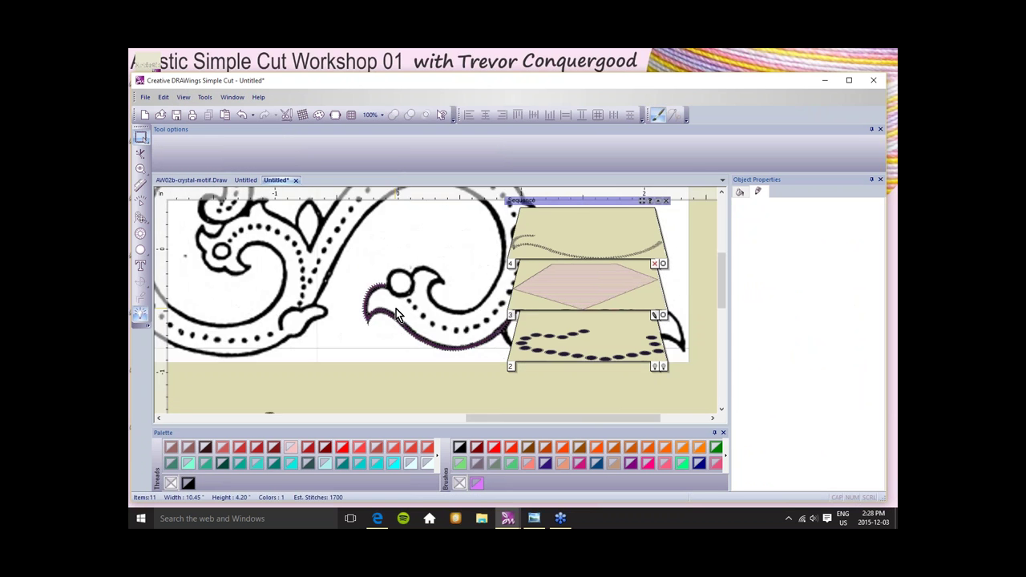
pyautogui.scroll(-2, 398, 313)
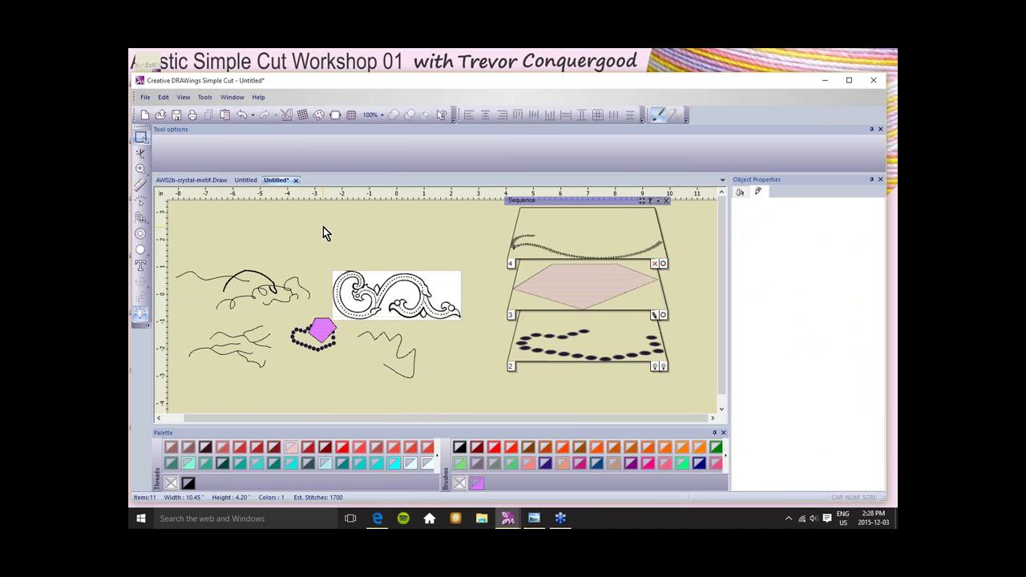
# Create a copy of the purple pentagon with the magic wand tool and move both pentagons above the motif backdrop.
pyautogui.click(142, 221)
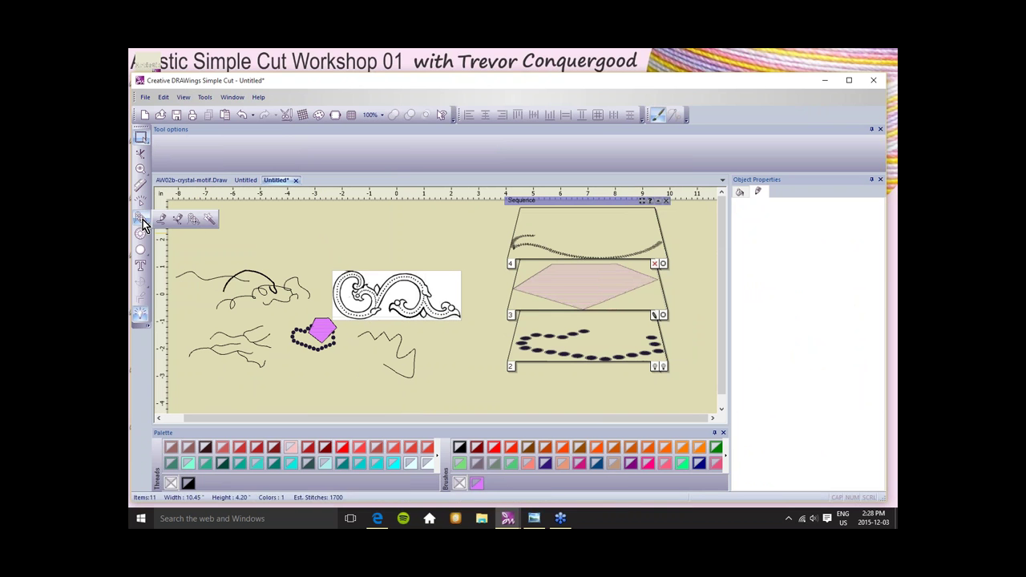
pyautogui.click(214, 224)
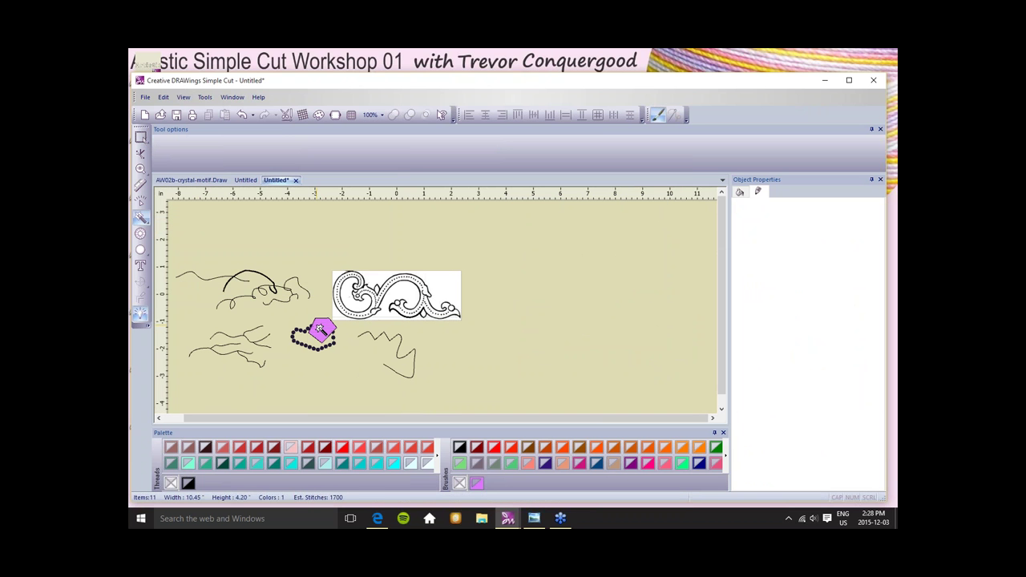
pyautogui.click(319, 328)
pyautogui.press('Escape')
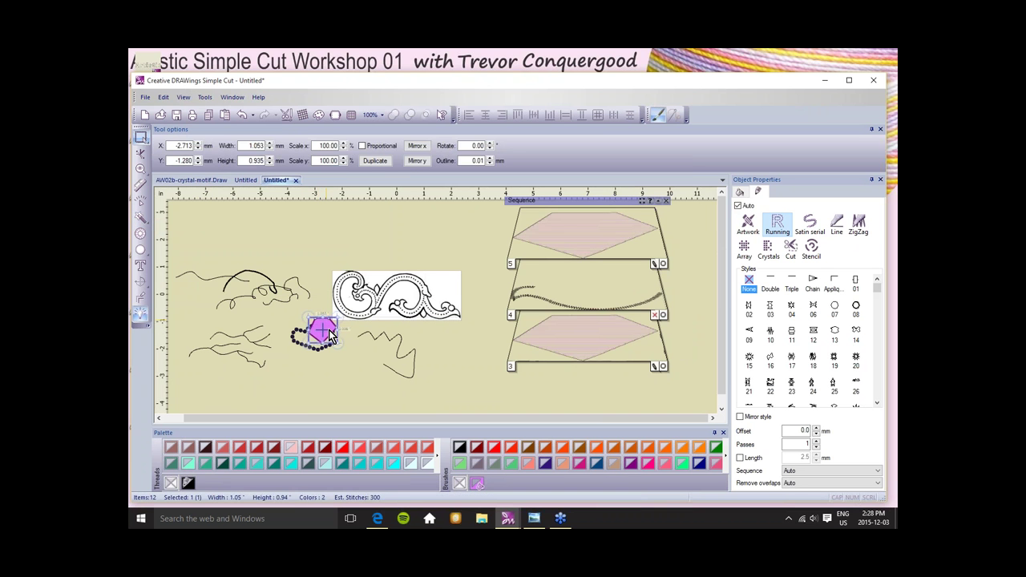
pyautogui.moveTo(320, 328); pyautogui.dragTo(323, 255)
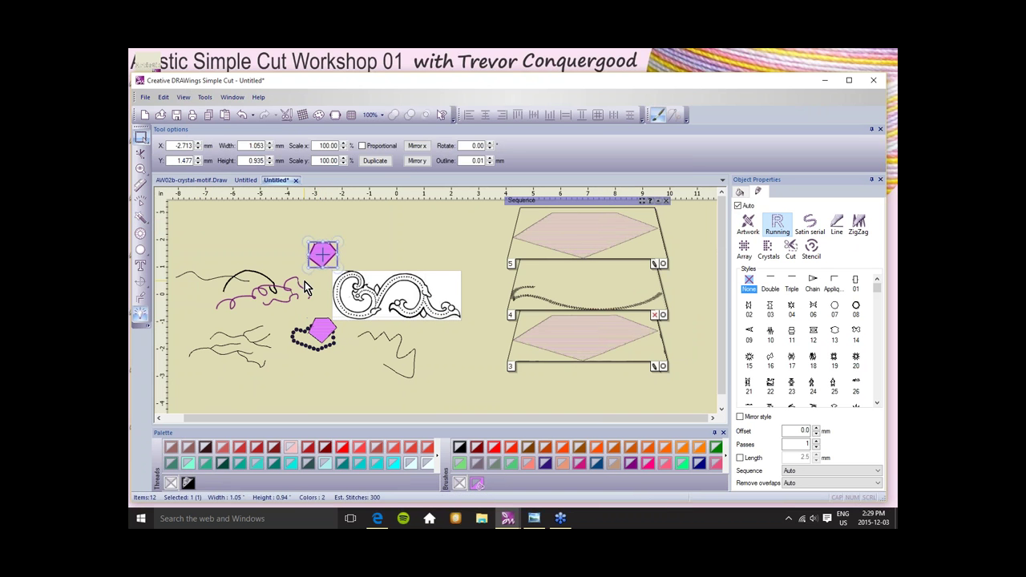
pyautogui.click(329, 332)
pyautogui.moveTo(328, 332); pyautogui.dragTo(368, 242)
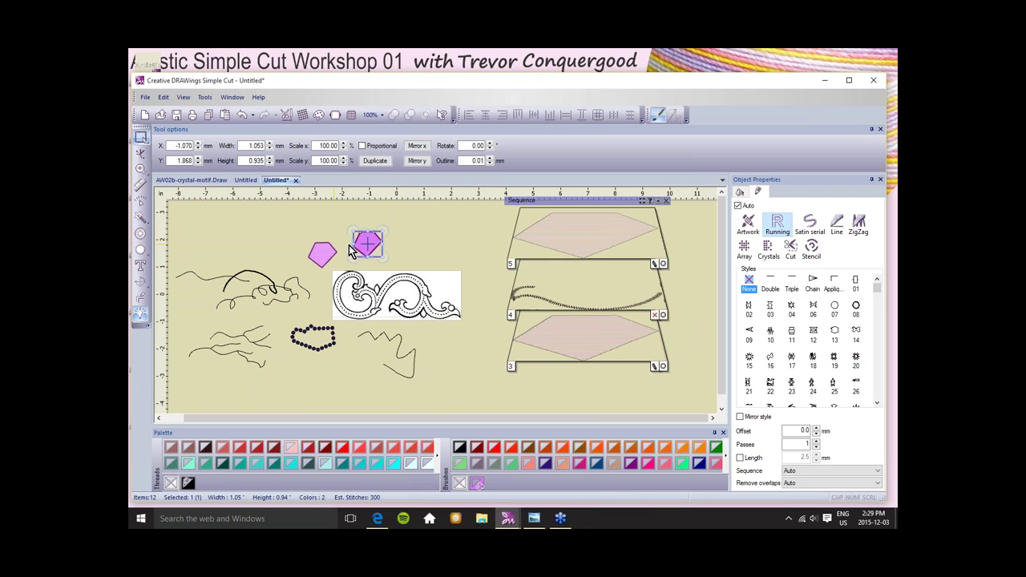
# Recolor the selected pentagon above the motif with a cyan fill and a red outline.
pyautogui.click(394, 464)
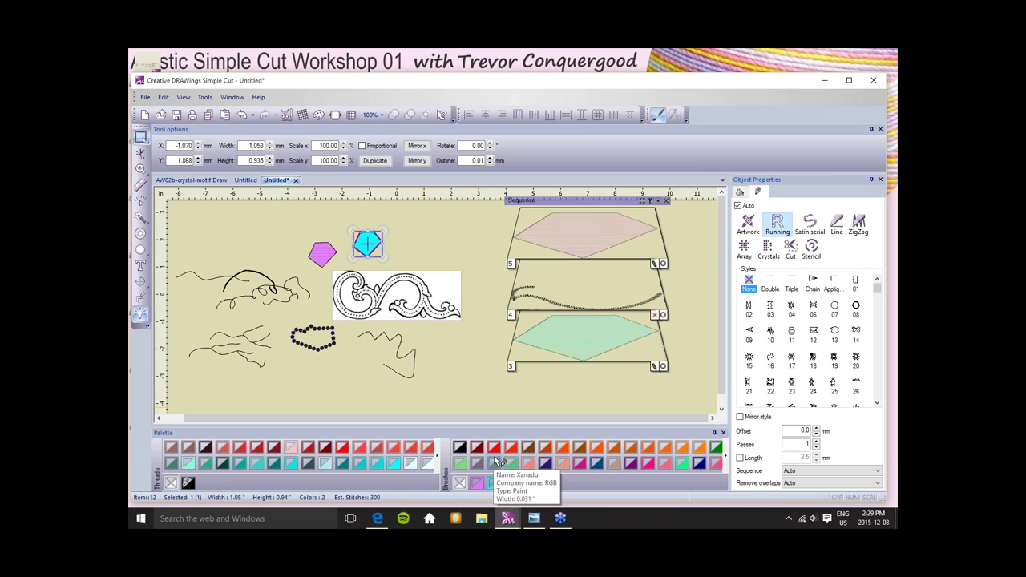
pyautogui.rightClick(342, 447)
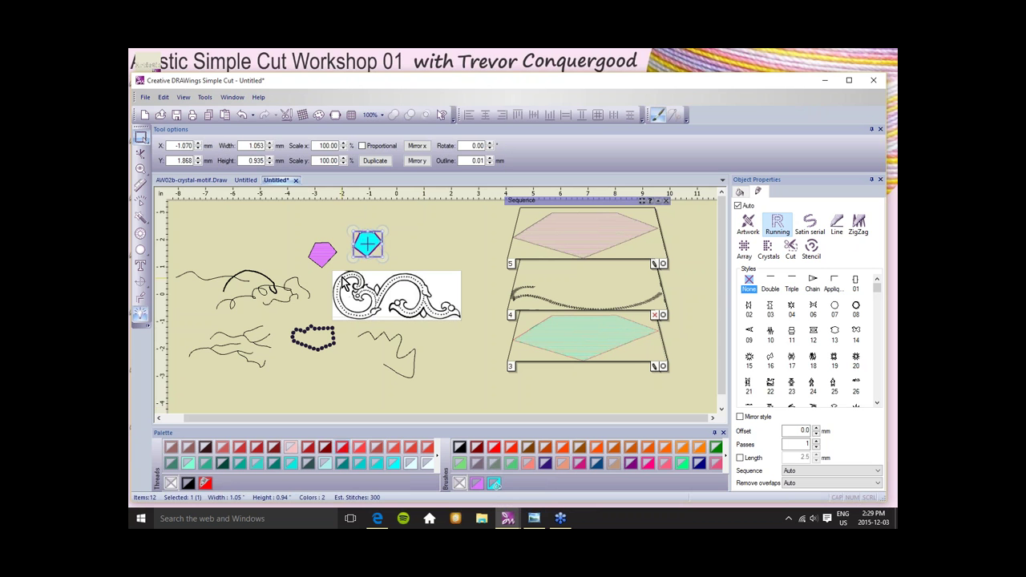
pyautogui.scroll(-1, 370, 245)
pyautogui.scroll(3, 370, 245)
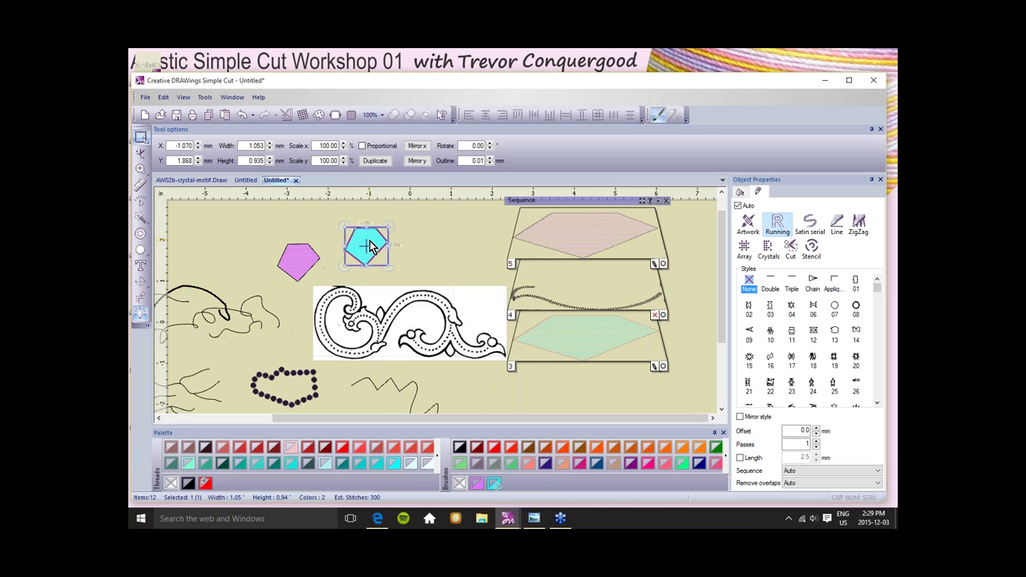
# Create a copy of the cyan pentagon with the magic wand tool and move the copy beside it, above the motif.
pyautogui.click(141, 217)
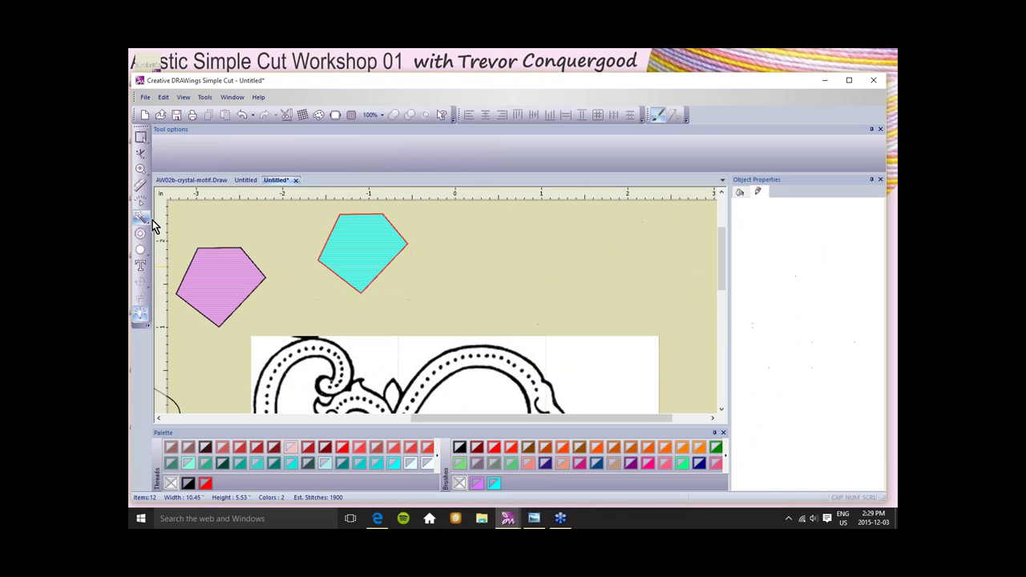
pyautogui.click(358, 240)
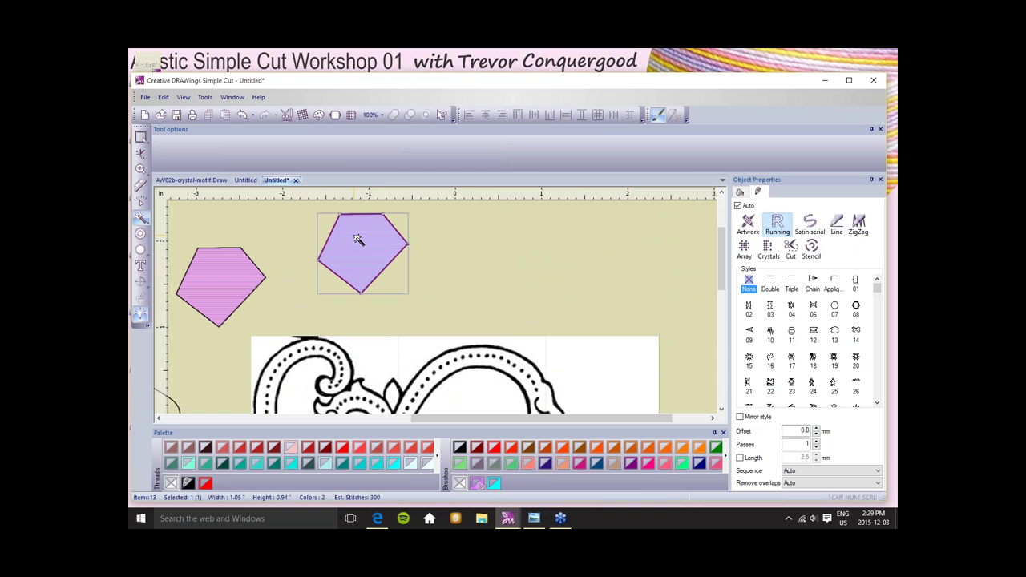
pyautogui.click(141, 136)
pyautogui.moveTo(367, 230); pyautogui.dragTo(465, 232)
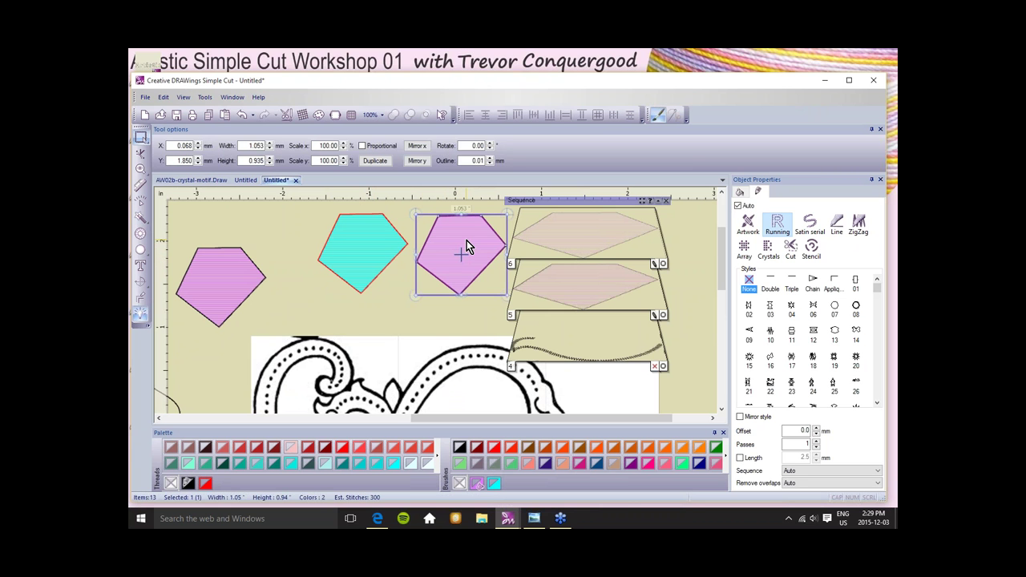
# Copy all three pentagons with the magic wand tool and move each copy down off its original.
pyautogui.click(136, 224)
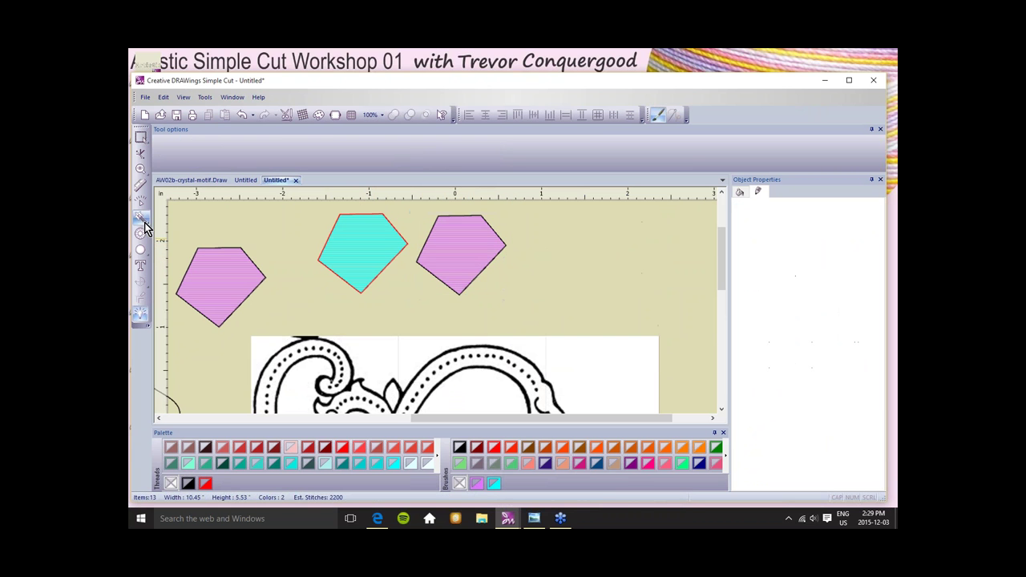
pyautogui.click(437, 261)
pyautogui.click(378, 245)
pyautogui.click(241, 271)
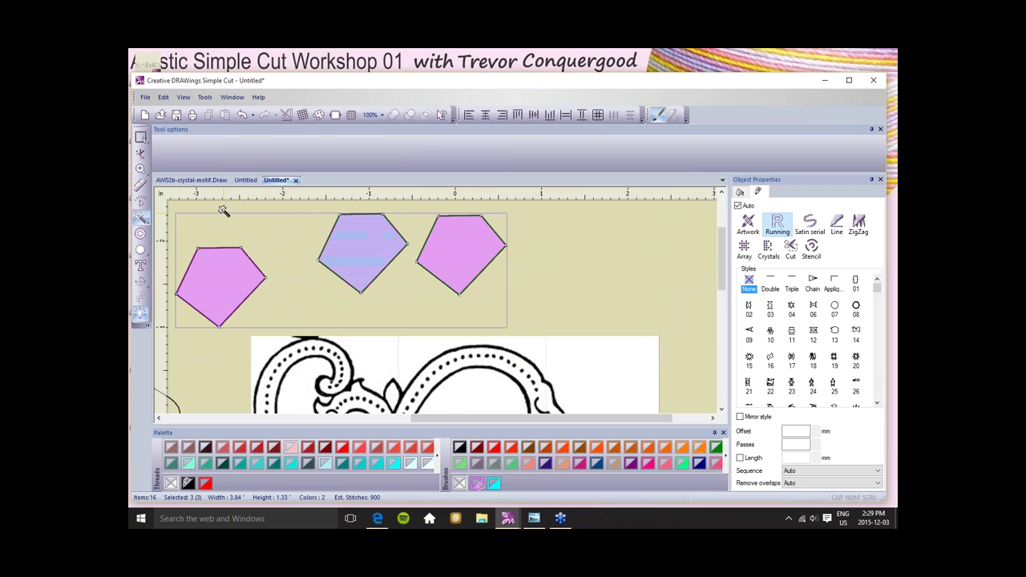
pyautogui.click(140, 137)
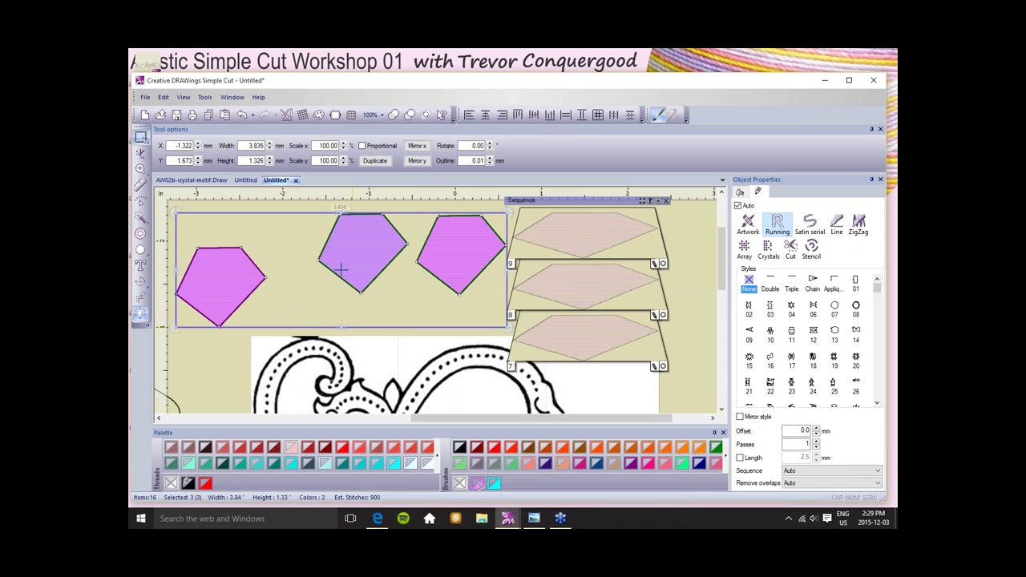
pyautogui.click(378, 365)
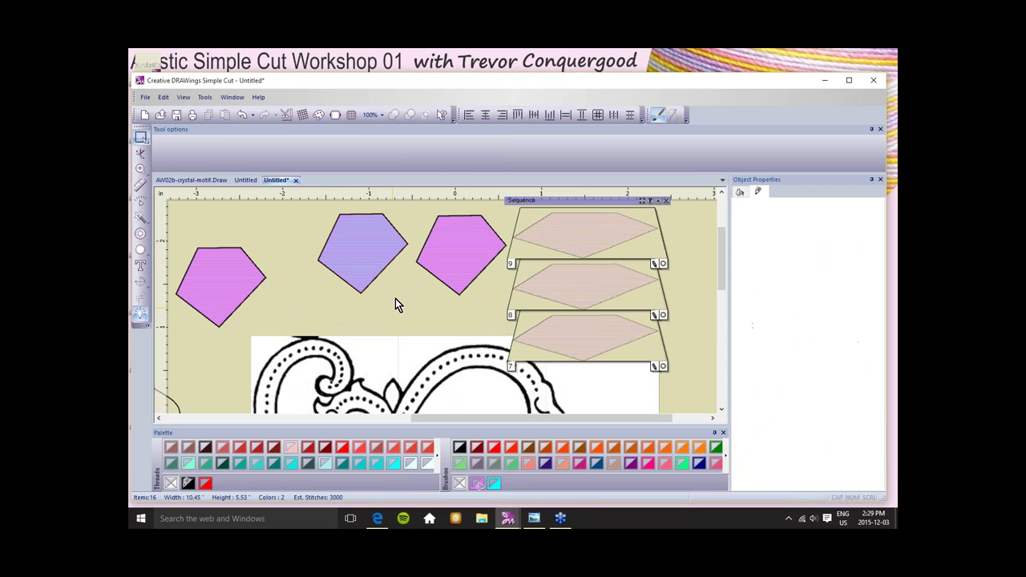
pyautogui.moveTo(451, 278); pyautogui.dragTo(275, 337)
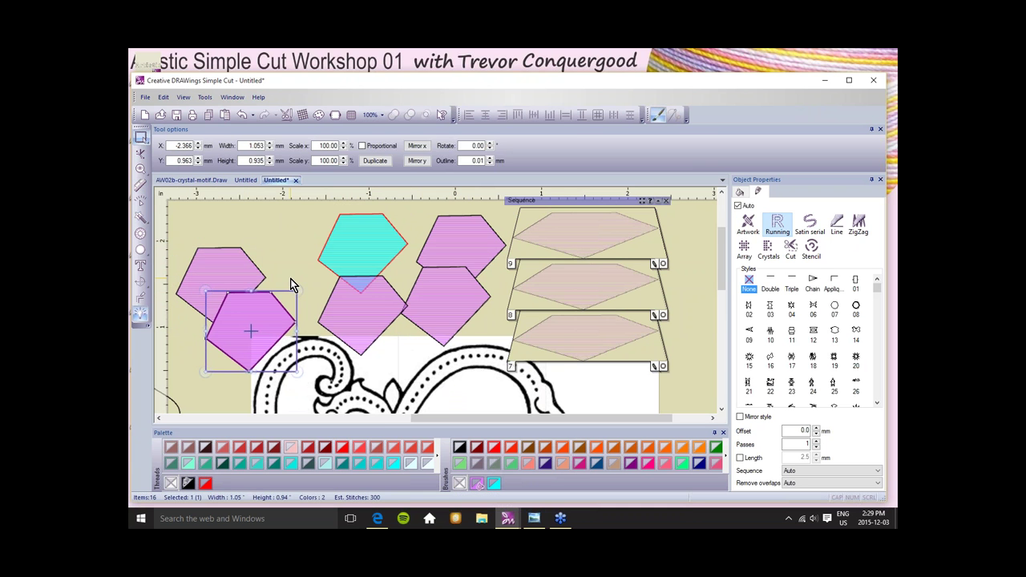
# Place three Dark Indigo Swarovski Round crystals, size SS 10 /PP 21, inside the motif's large central scroll.
pyautogui.scroll(1, 290, 279)
pyautogui.scroll(-5, 295, 283)
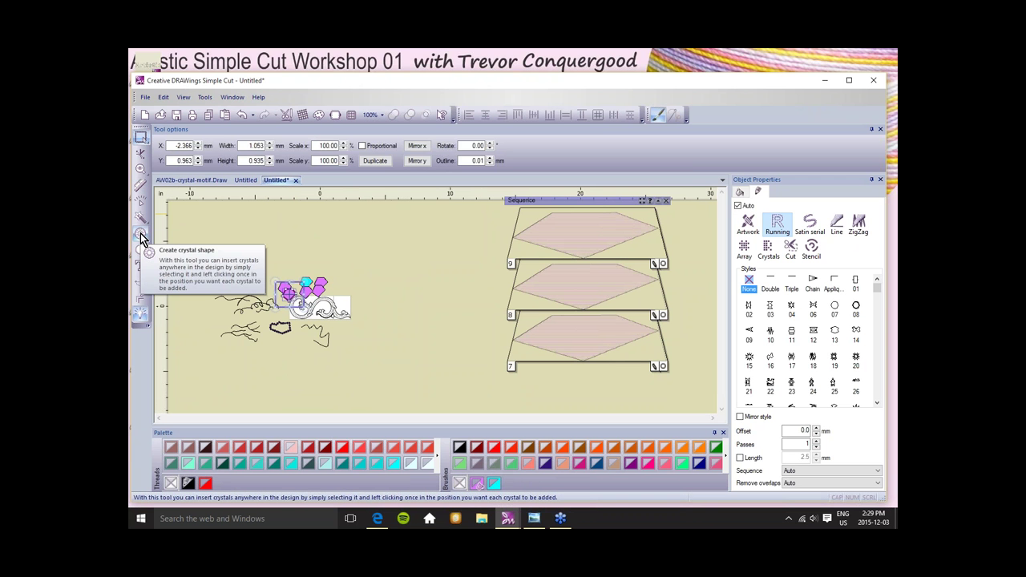
pyautogui.click(141, 235)
pyautogui.scroll(5, 321, 310)
pyautogui.click(373, 287)
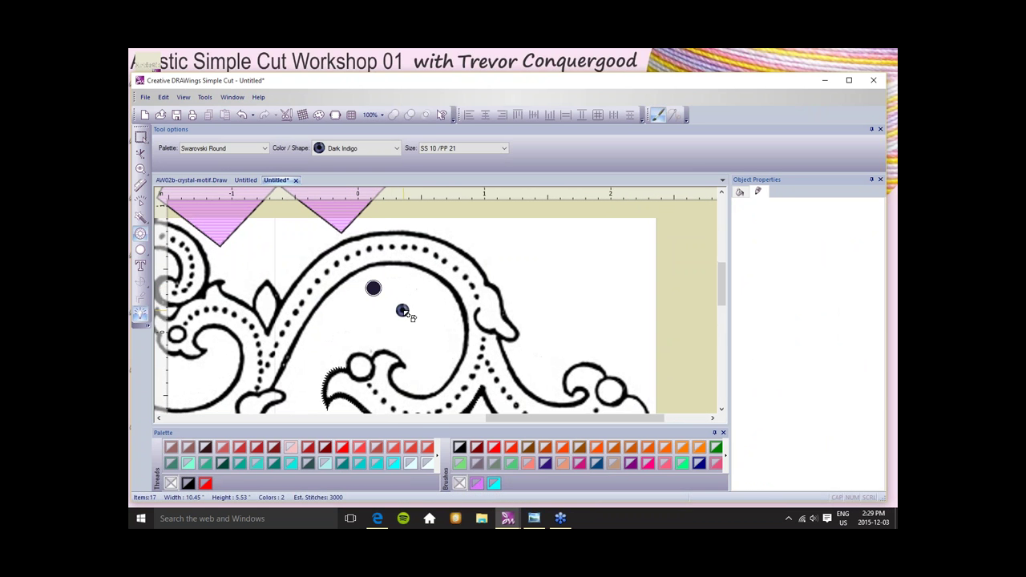
pyautogui.click(407, 300)
pyautogui.click(433, 332)
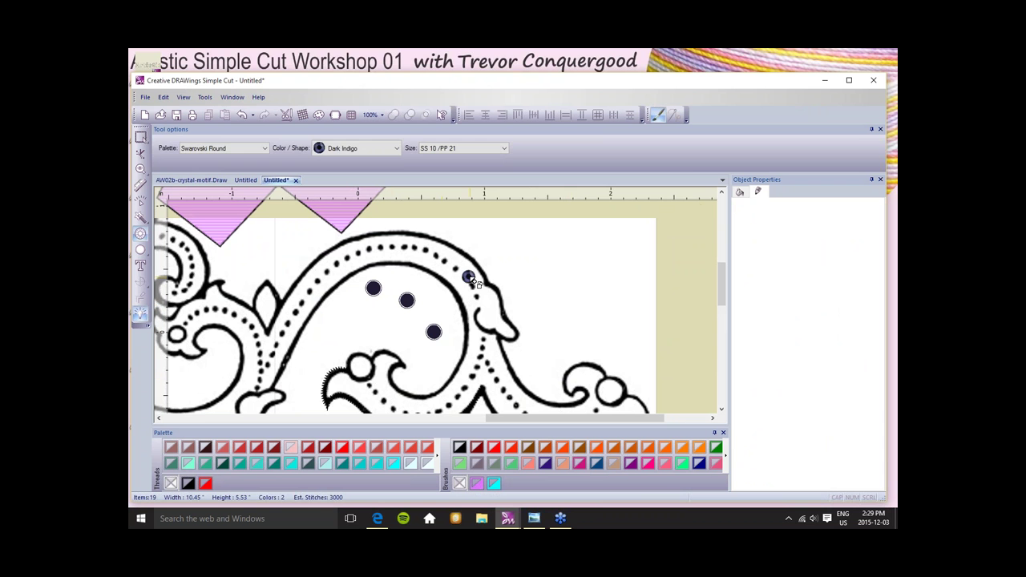
pyautogui.press('Escape')
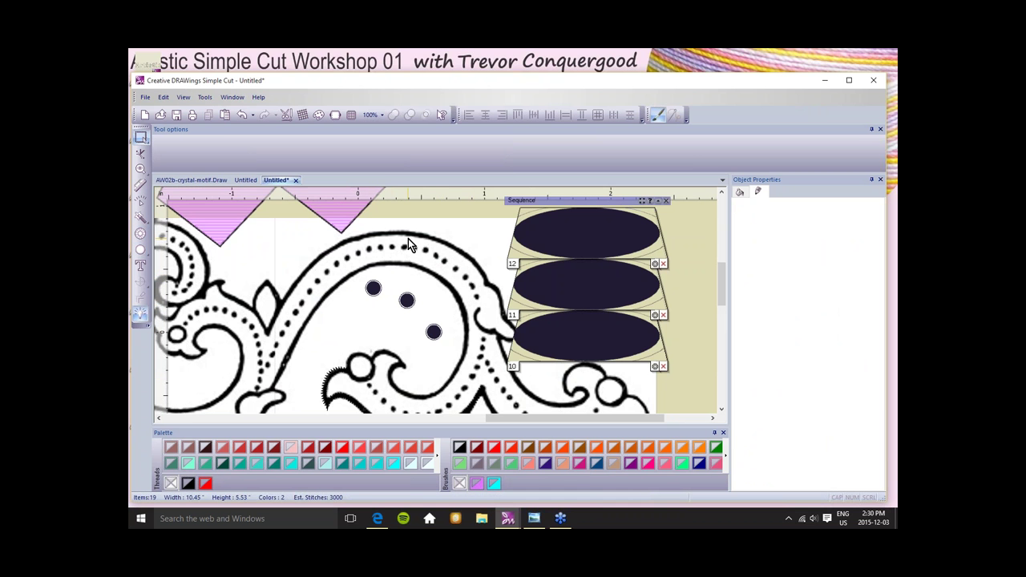
pyautogui.scroll(-4, 405, 237)
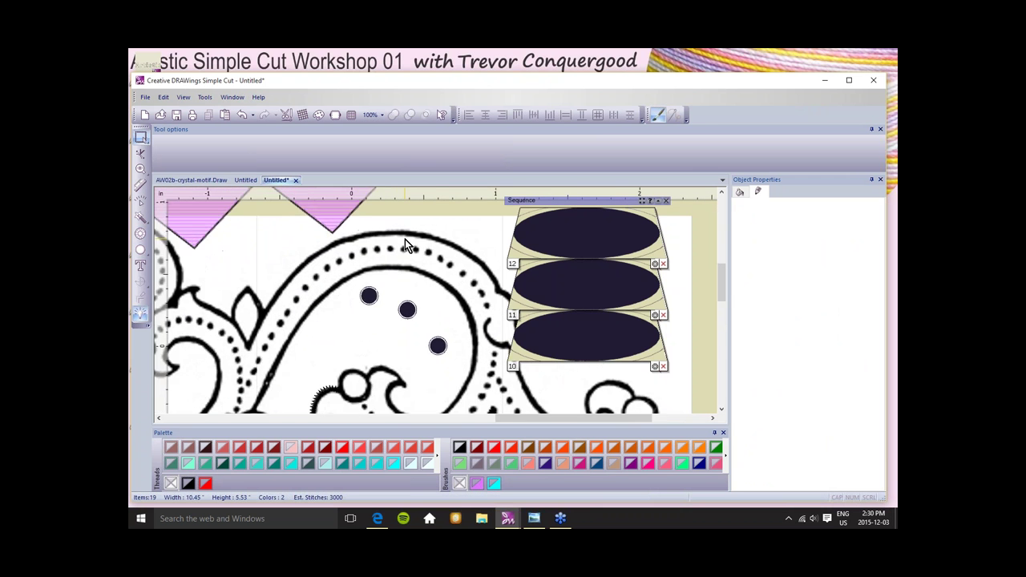
pyautogui.scroll(-5, 405, 239)
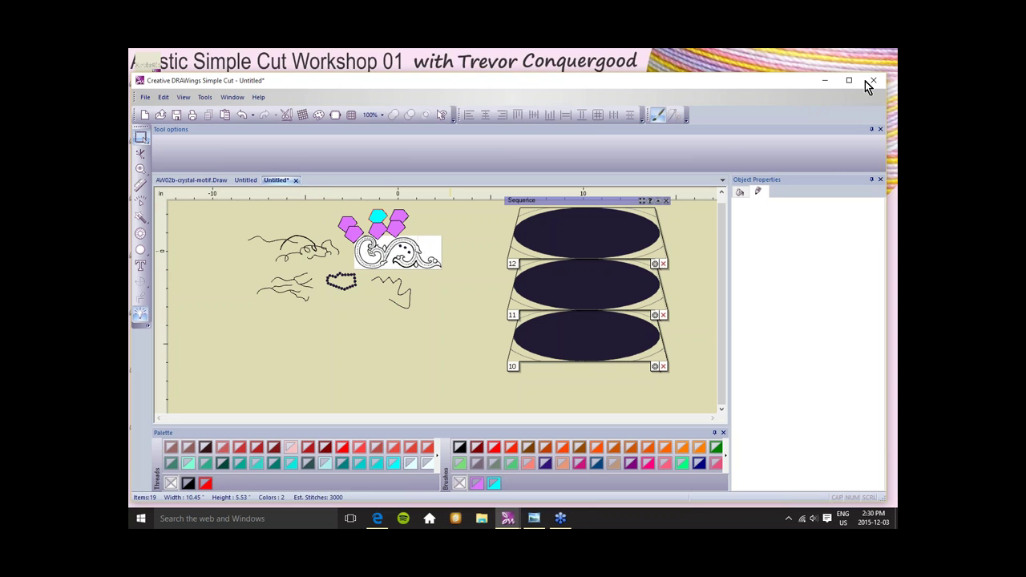
pyautogui.click(890, 74)
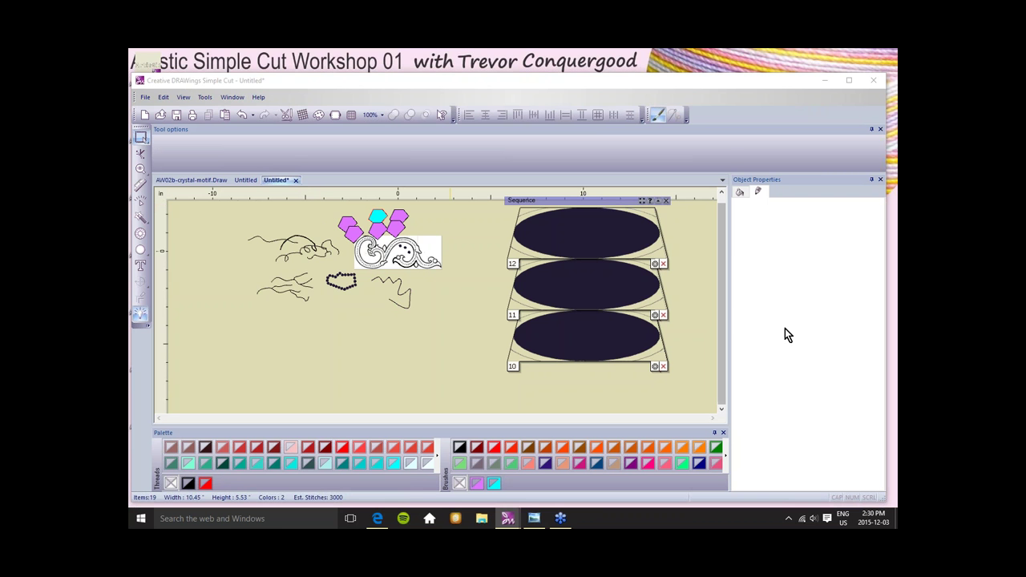